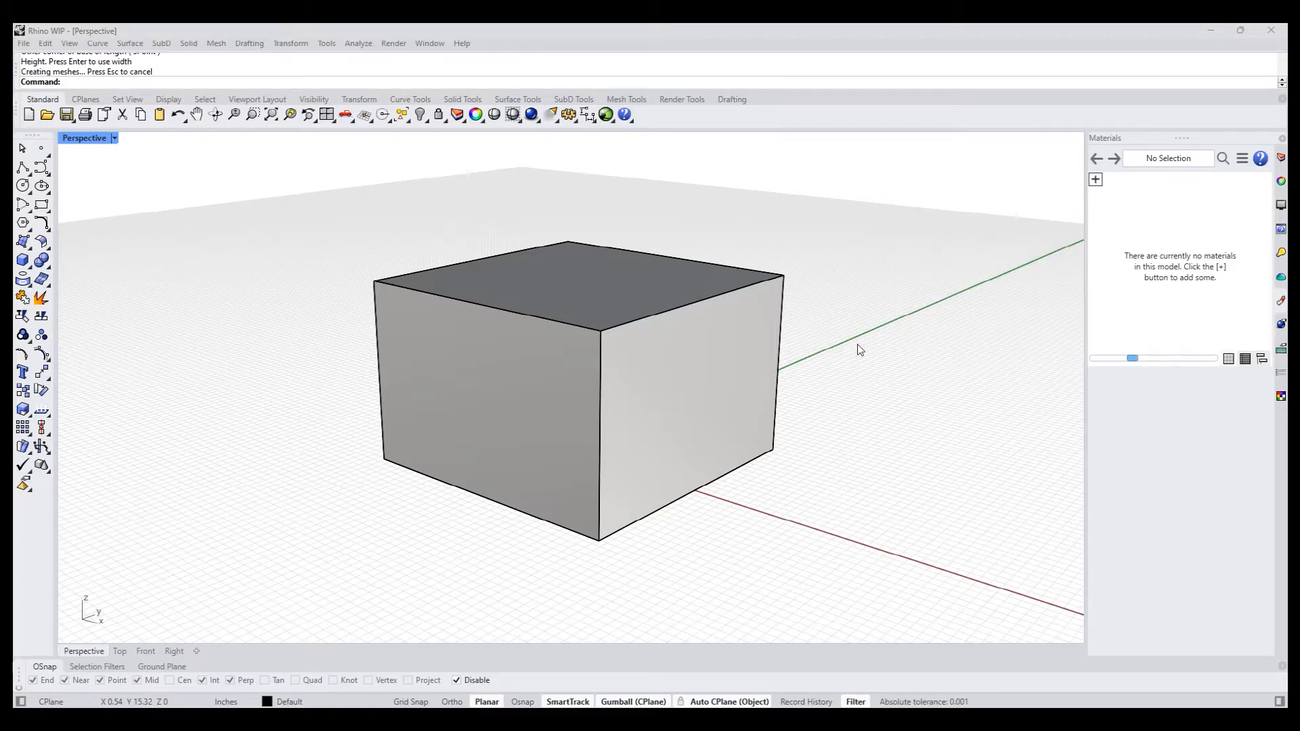
{"action": "scroll", "coordinate": [857, 344], "scroll_direction": "down", "scroll_amount": 2}
{"action": "right_click_drag", "start_coordinate": [857, 344], "coordinate": [766, 359], "text": "shift"}
{"action": "left_click", "coordinate": [643, 404]}
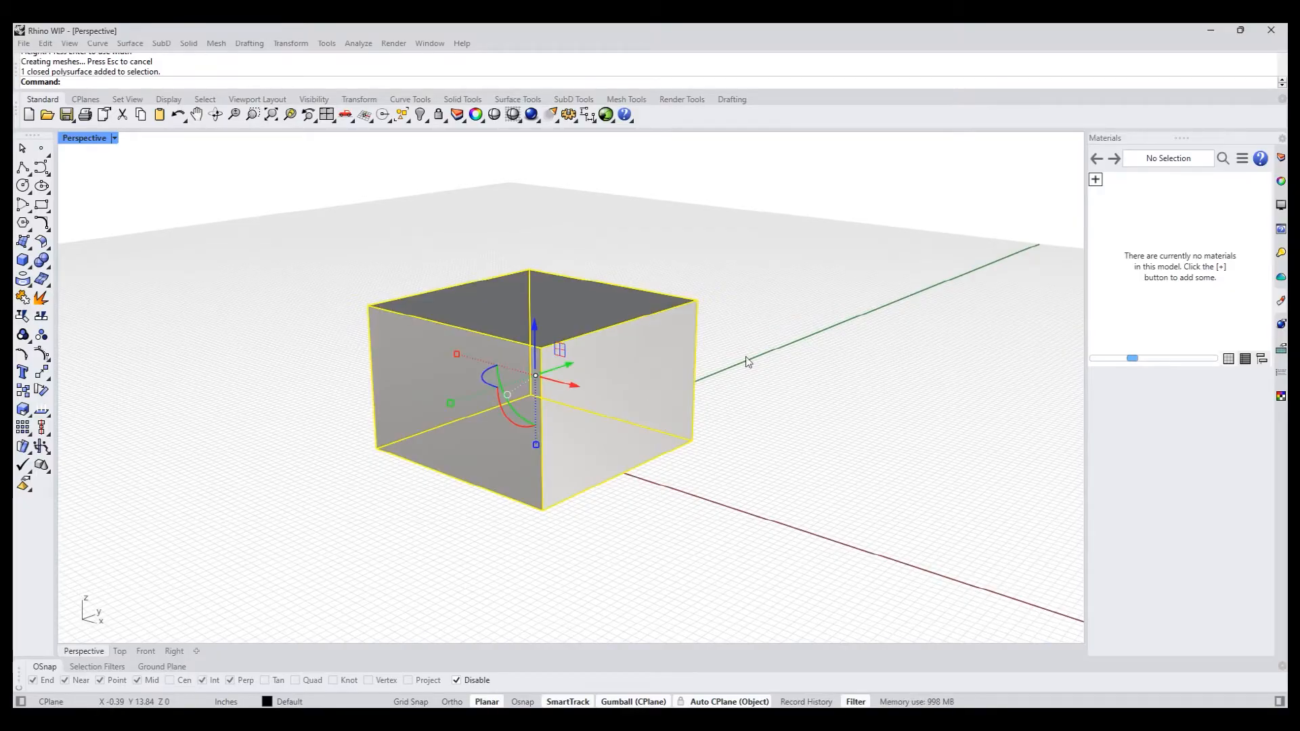
{"action": "left_click", "coordinate": [769, 353]}
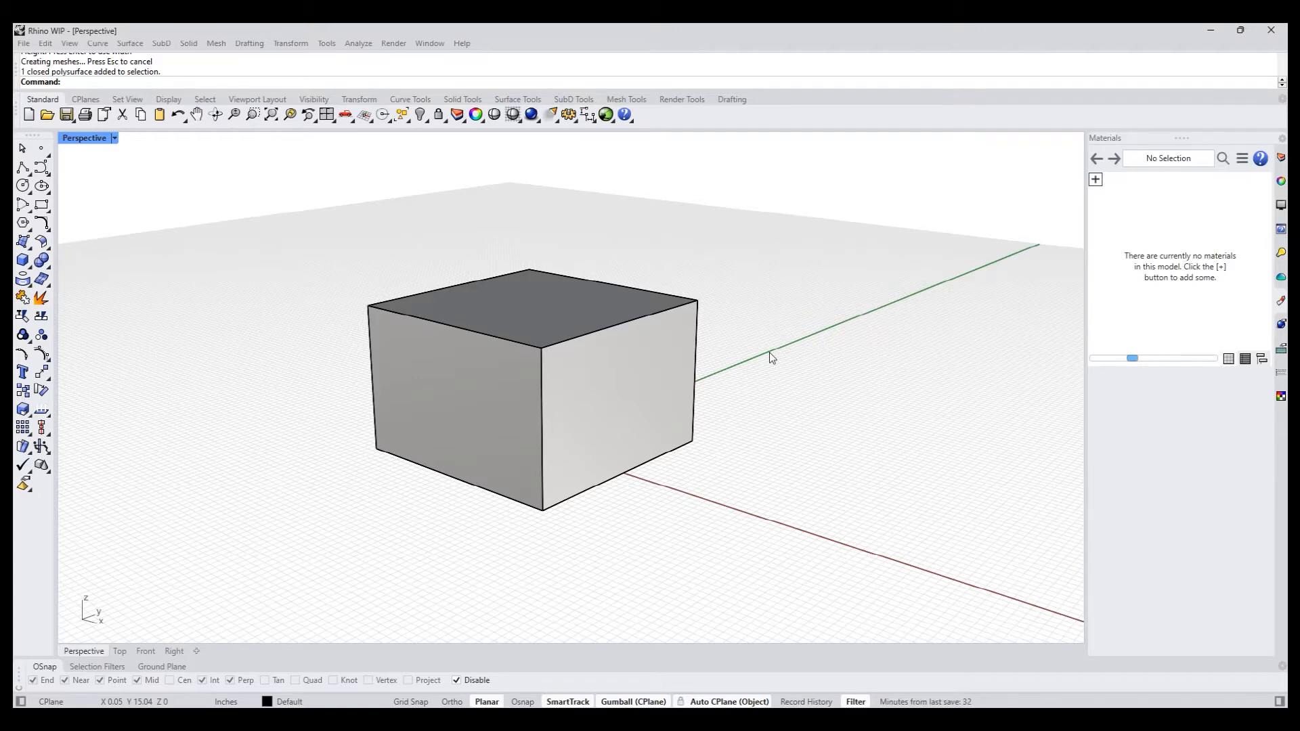
{"action": "mouse_move", "coordinate": [770, 352]}
{"action": "right_mouse_down"}
{"action": "mouse_move", "coordinate": [772, 380]}
{"action": "mouse_move", "coordinate": [760, 348]}
{"action": "right_mouse_up"}
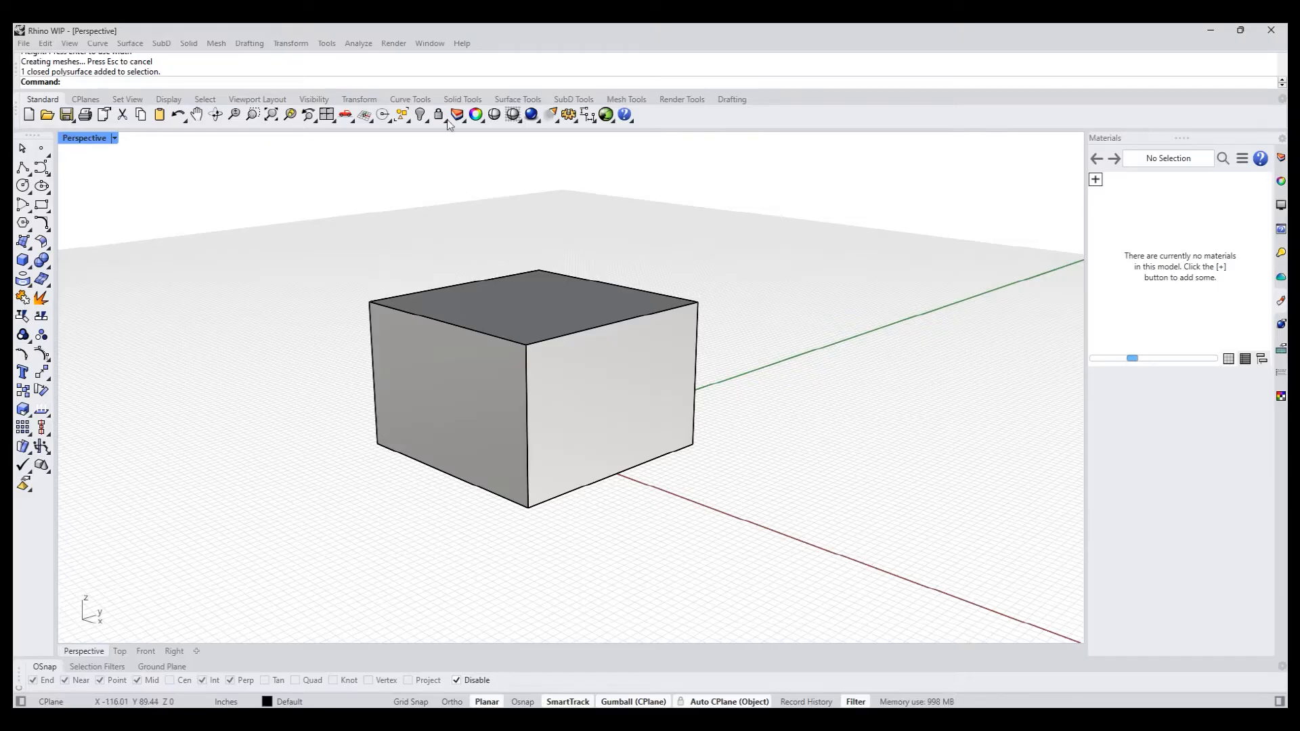
- Review the command aliases for inset and pushpull in the Rhino options, then close the options without changes
{"action": "left_click", "coordinate": [328, 43]}
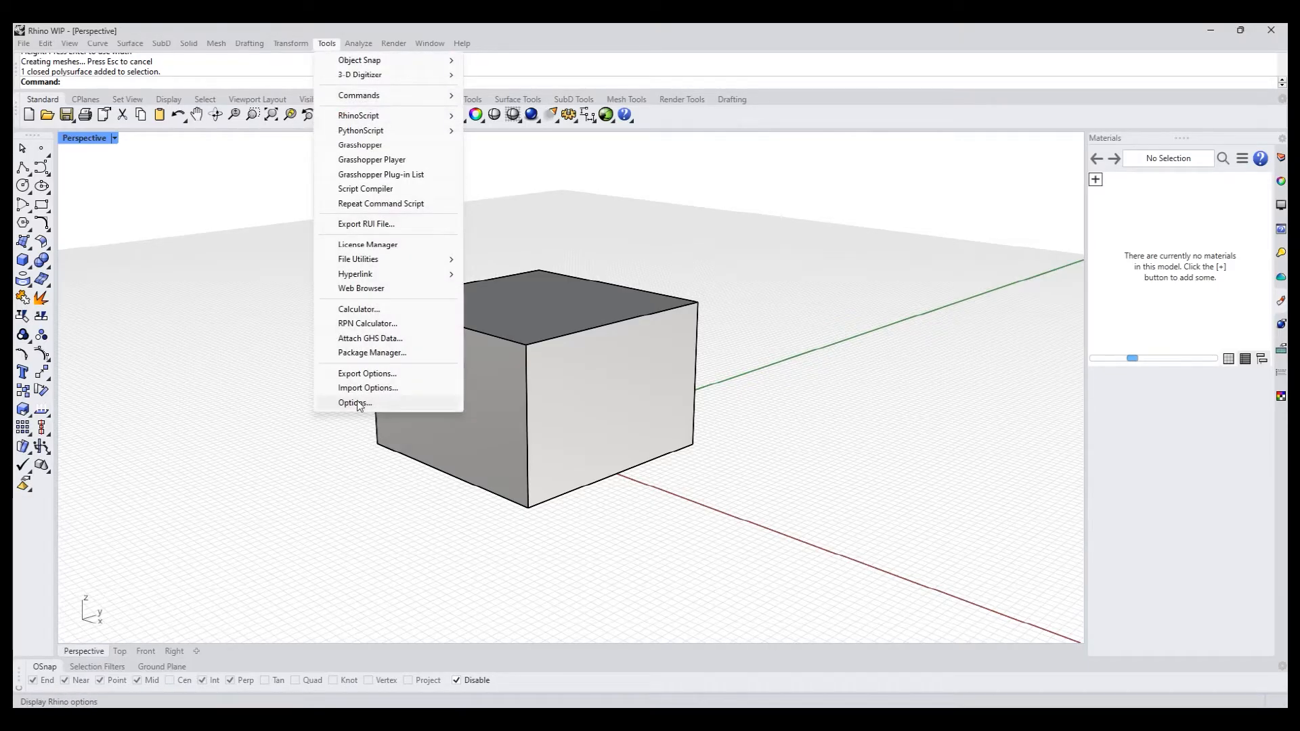
{"action": "left_click", "coordinate": [358, 402]}
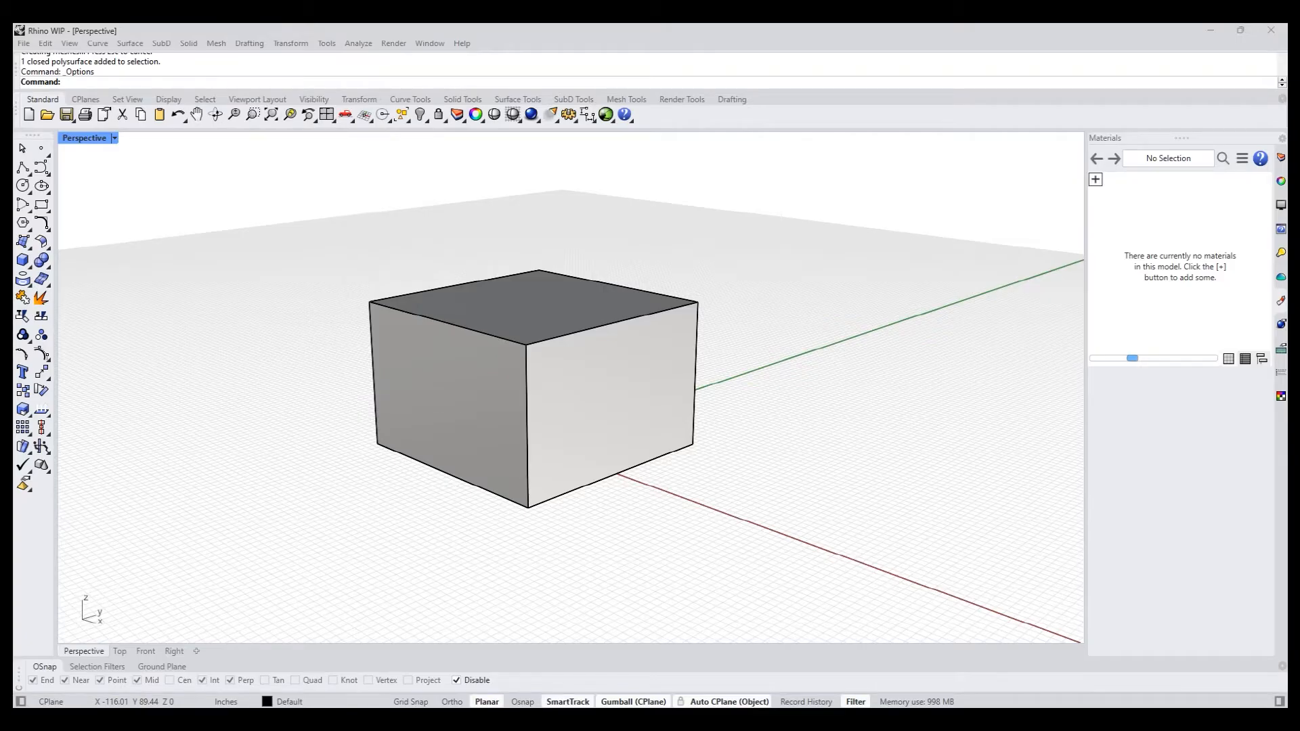
{"action": "left_click_drag", "start_coordinate": [848, 167], "coordinate": [494, 165]}
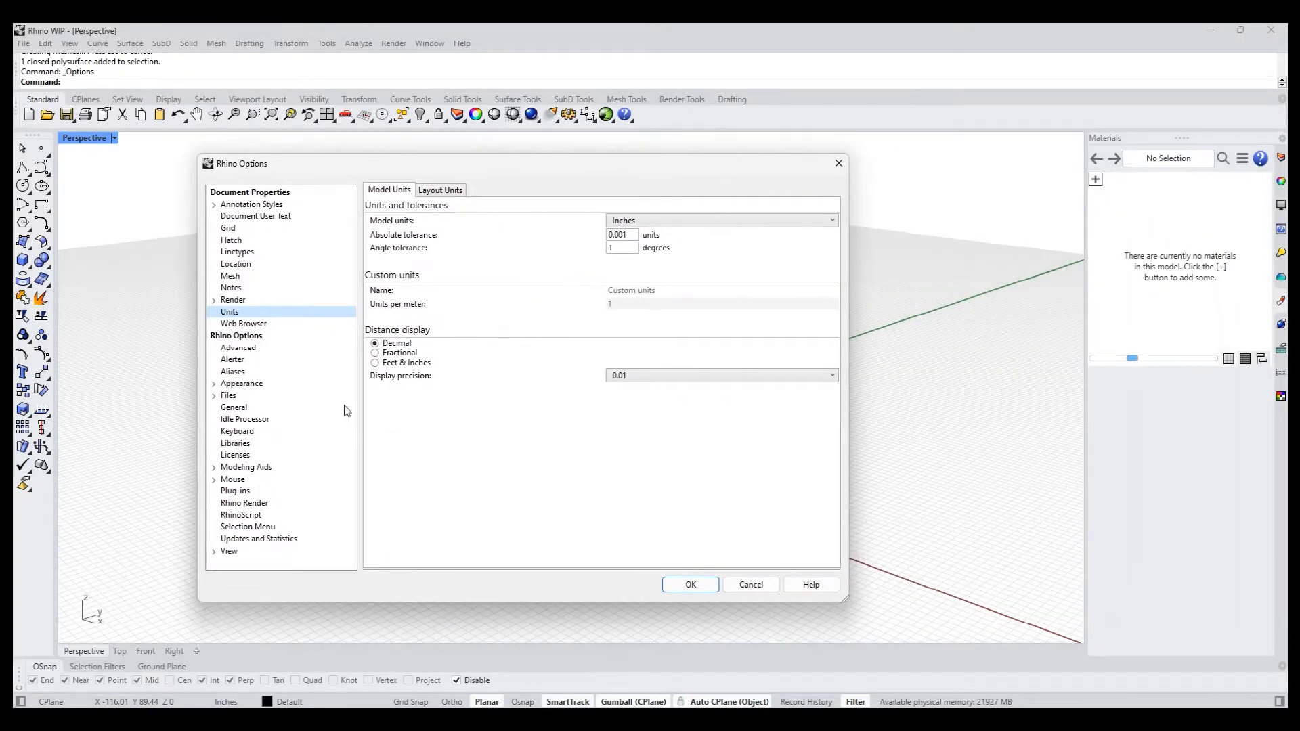
{"action": "left_click", "coordinate": [232, 372]}
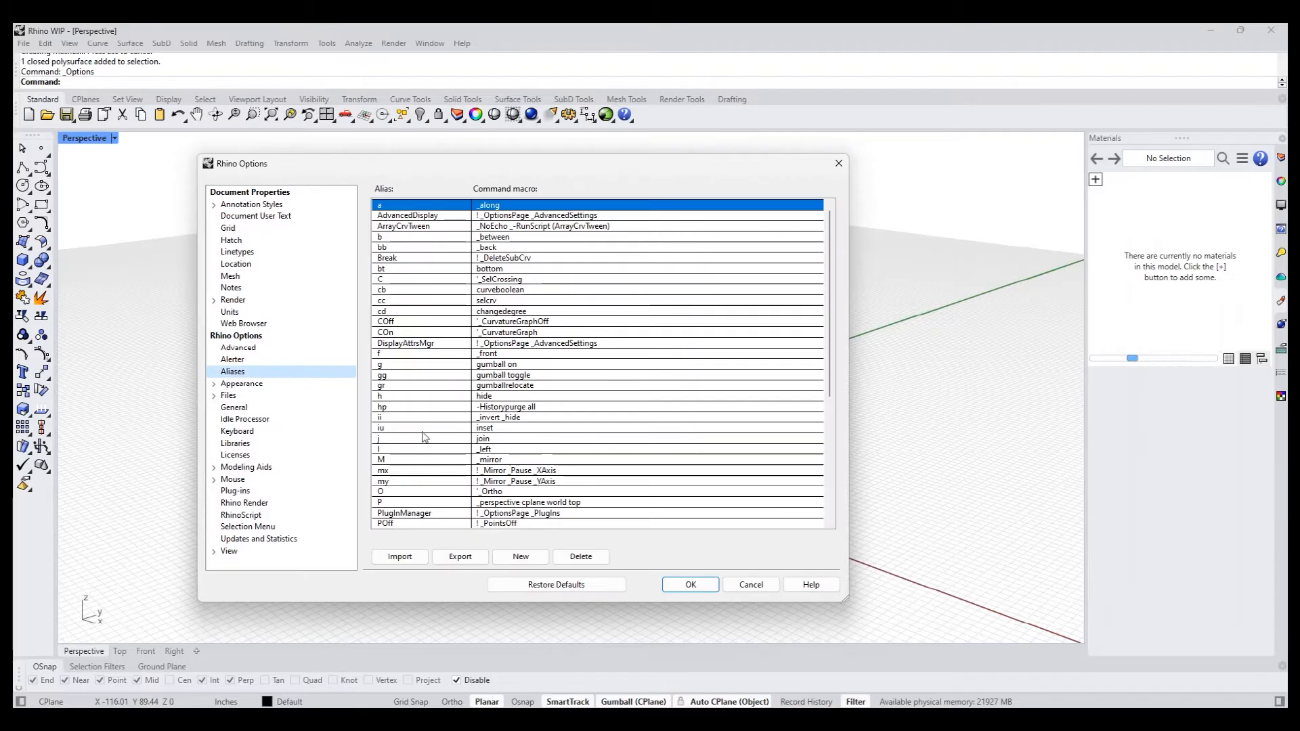
{"action": "double_click", "coordinate": [398, 428]}
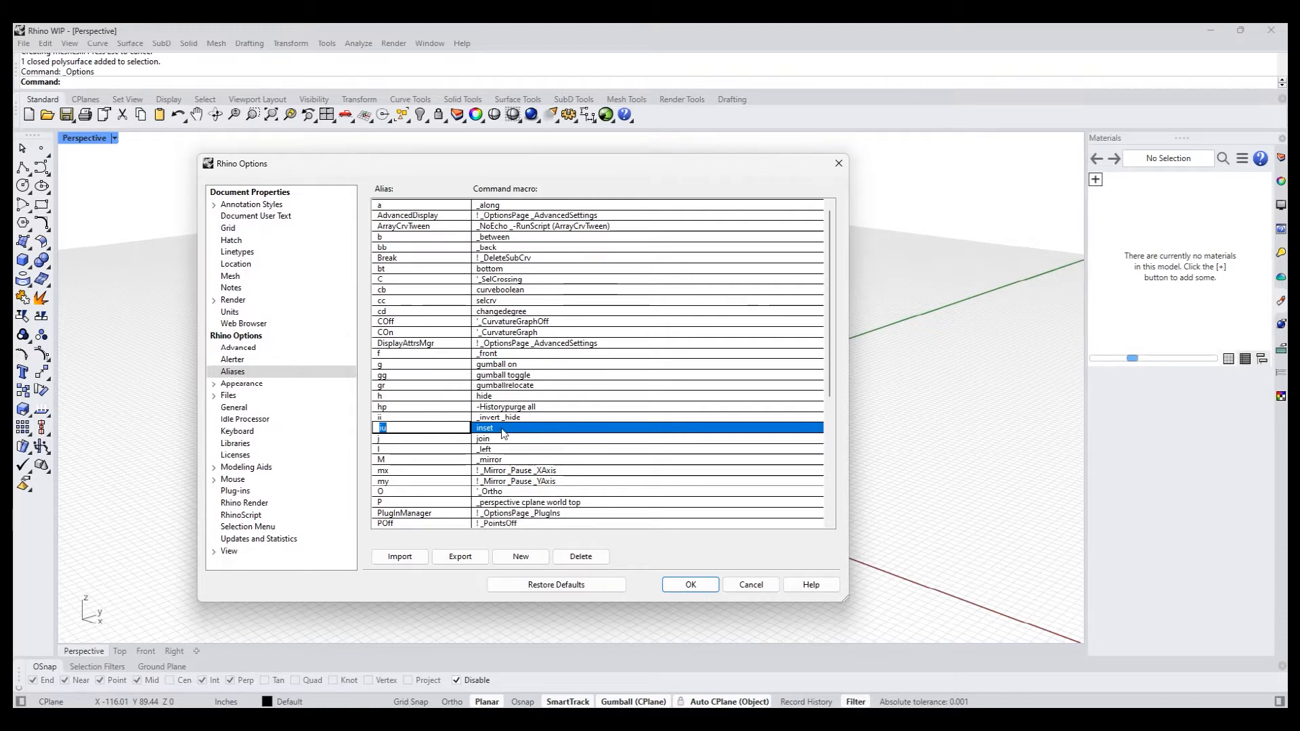
{"action": "scroll", "coordinate": [524, 446], "scroll_direction": "down", "scroll_amount": 1}
{"action": "scroll", "coordinate": [515, 467], "scroll_direction": "up", "scroll_amount": 1}
{"action": "scroll", "coordinate": [501, 495], "scroll_direction": "down", "scroll_amount": 1}
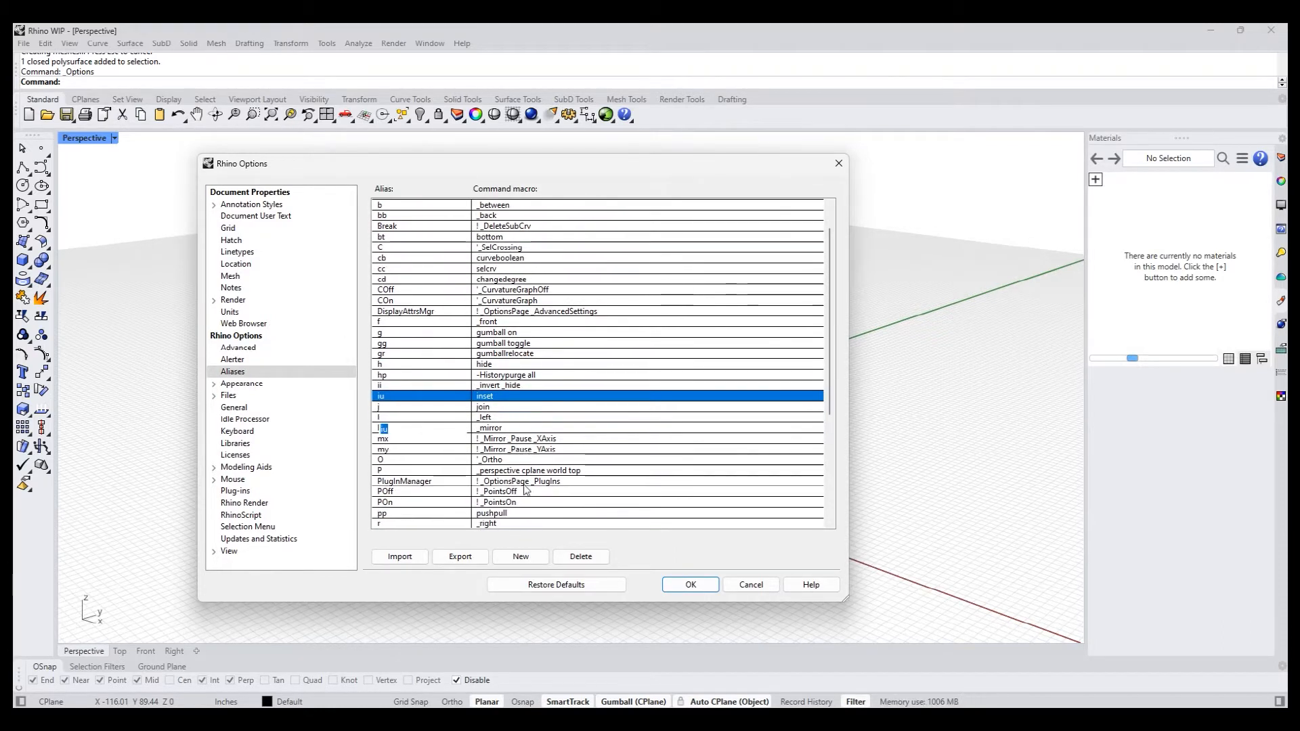
{"action": "left_click", "coordinate": [485, 514]}
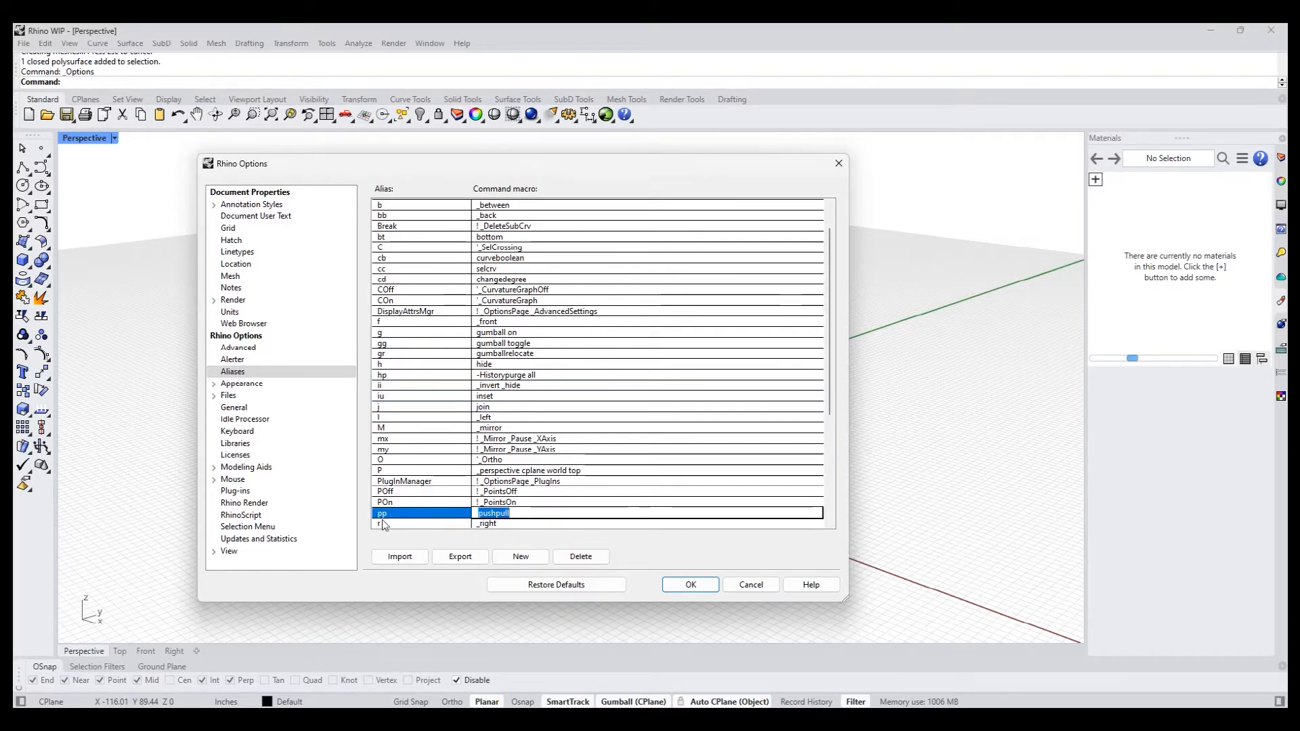
{"action": "left_click", "coordinate": [391, 396]}
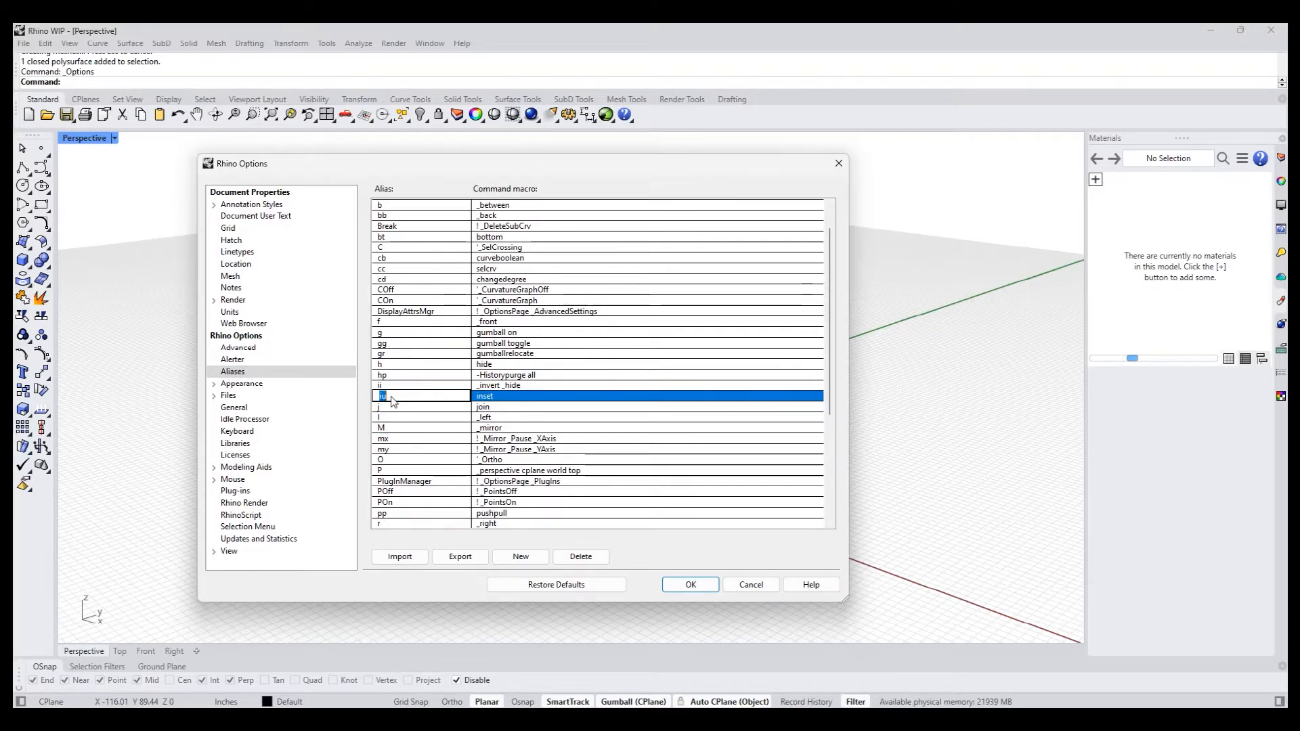
{"action": "left_click", "coordinate": [757, 584]}
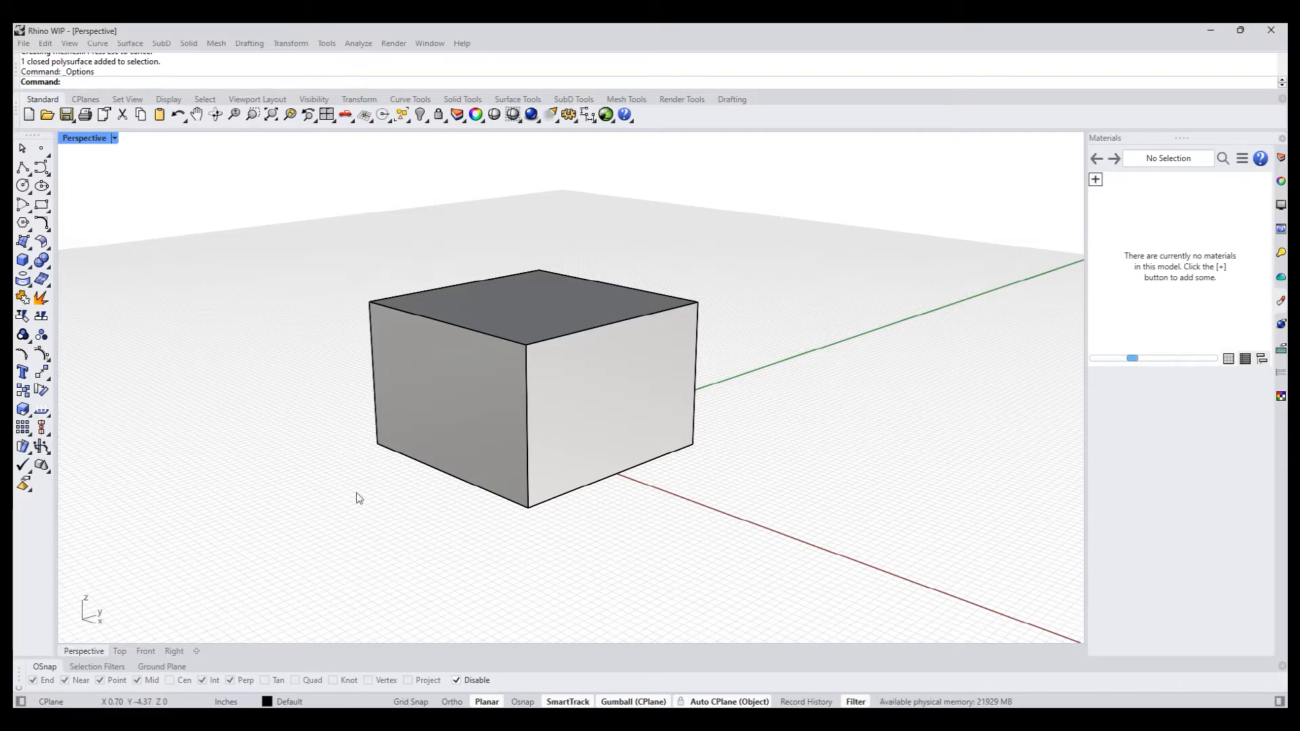
- Enable Auto CPlane and select the box's top and side faces to examine how the construction plane aligns to each
{"action": "right_click_drag", "start_coordinate": [282, 430], "coordinate": [254, 448]}
{"action": "right_click_drag", "start_coordinate": [263, 371], "coordinate": [266, 385]}
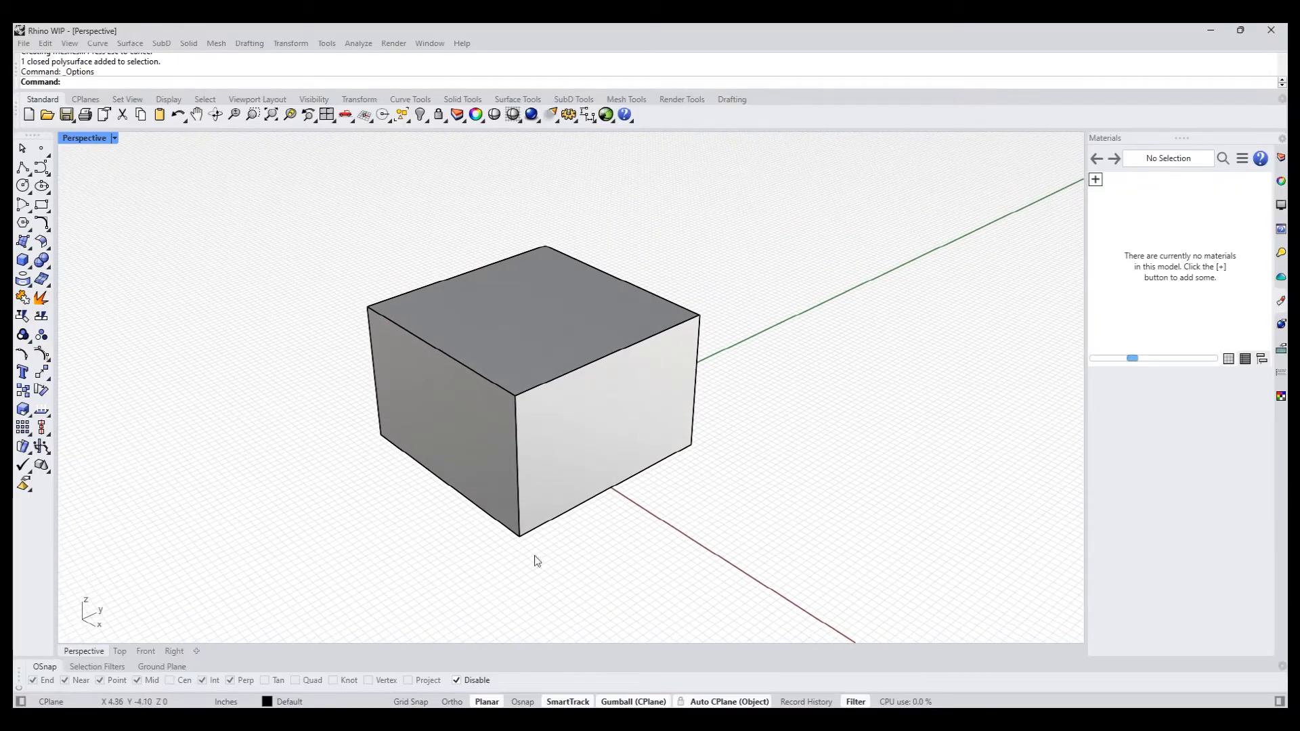
{"action": "left_click", "coordinate": [714, 703]}
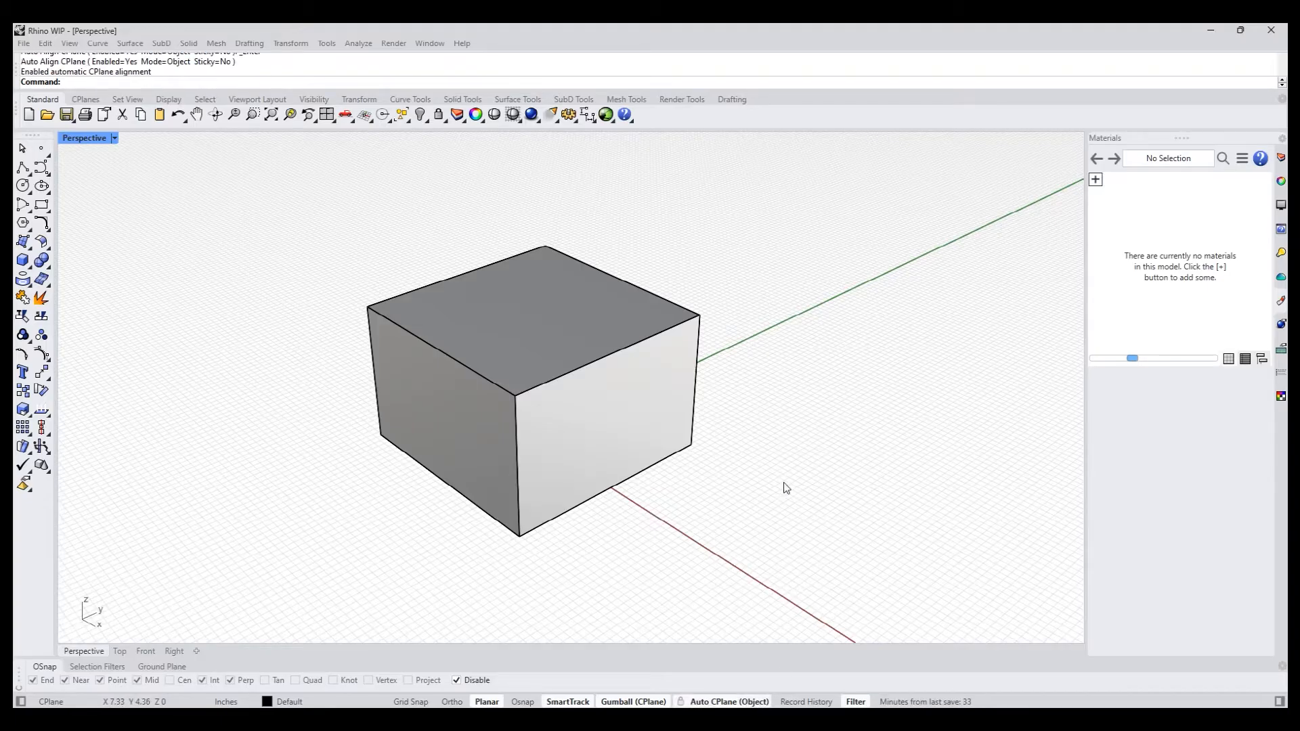
{"action": "left_click", "coordinate": [512, 348], "text": "ctrl+shift"}
{"action": "right_click_drag", "start_coordinate": [693, 557], "coordinate": [685, 524]}
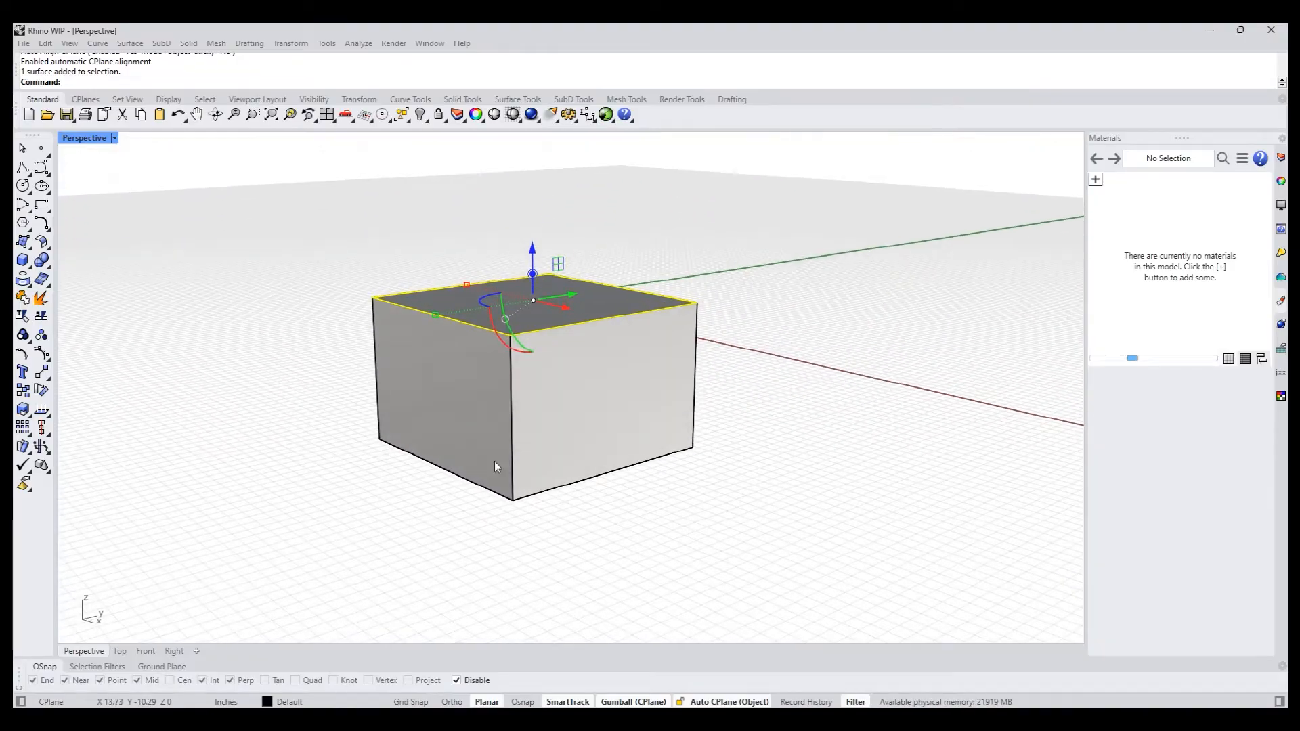
{"action": "left_click", "coordinate": [437, 415], "text": "ctrl+shift"}
{"action": "right_click_drag", "start_coordinate": [452, 412], "coordinate": [828, 511]}
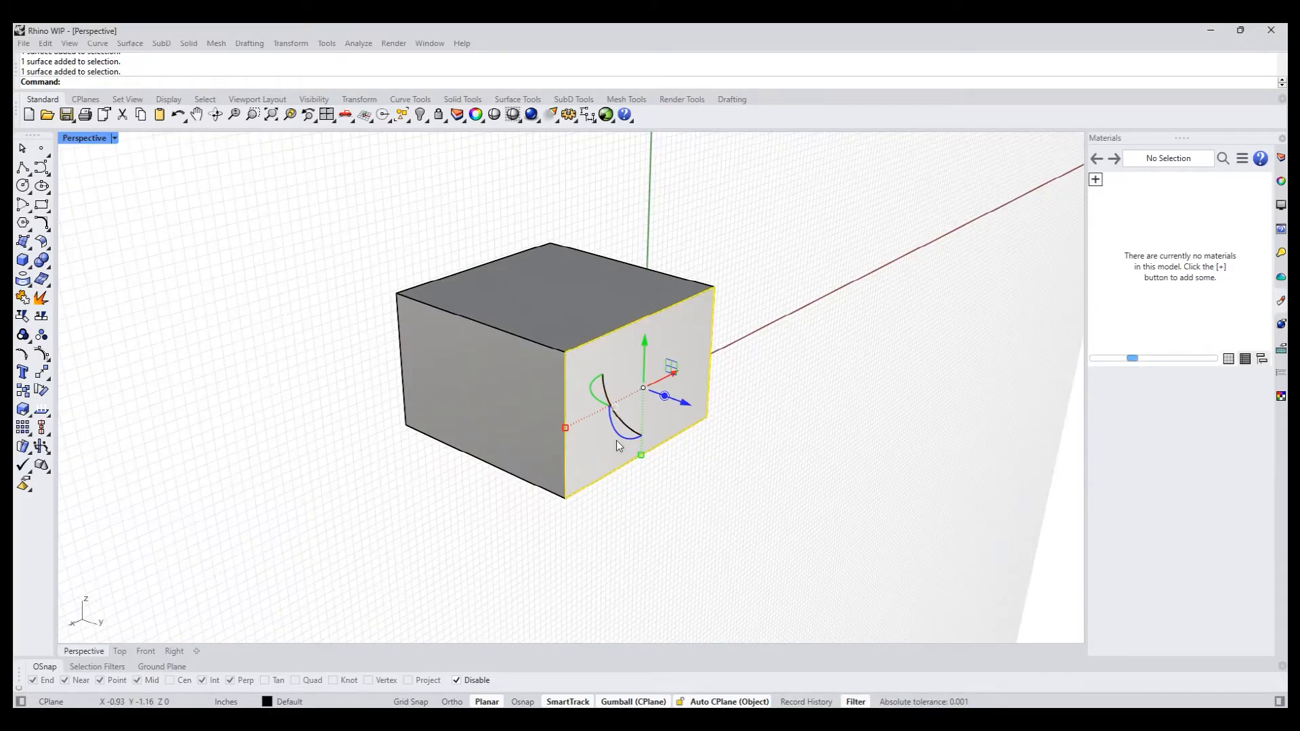
{"action": "right_click_drag", "start_coordinate": [616, 440], "coordinate": [738, 538]}
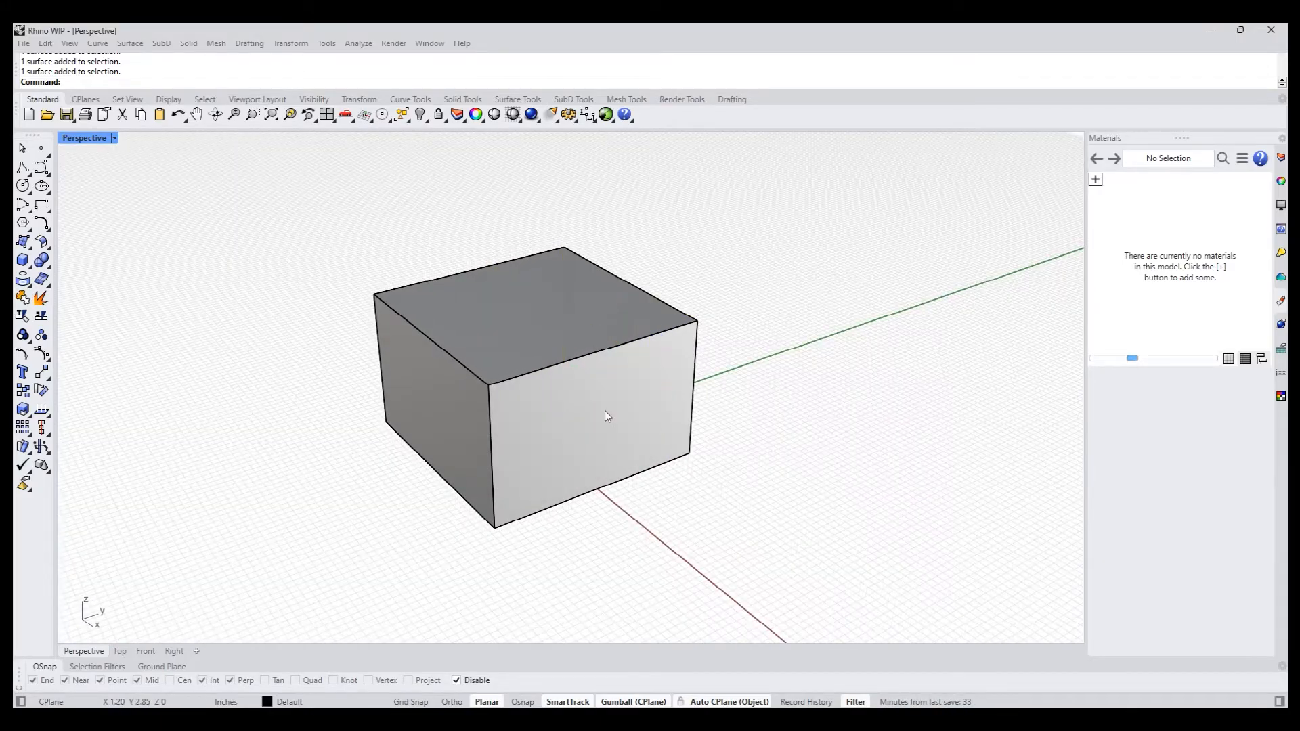
{"action": "left_click", "coordinate": [534, 336], "text": "ctrl+shift"}
{"action": "right_click_drag", "start_coordinate": [726, 442], "coordinate": [734, 469], "text": "shift"}
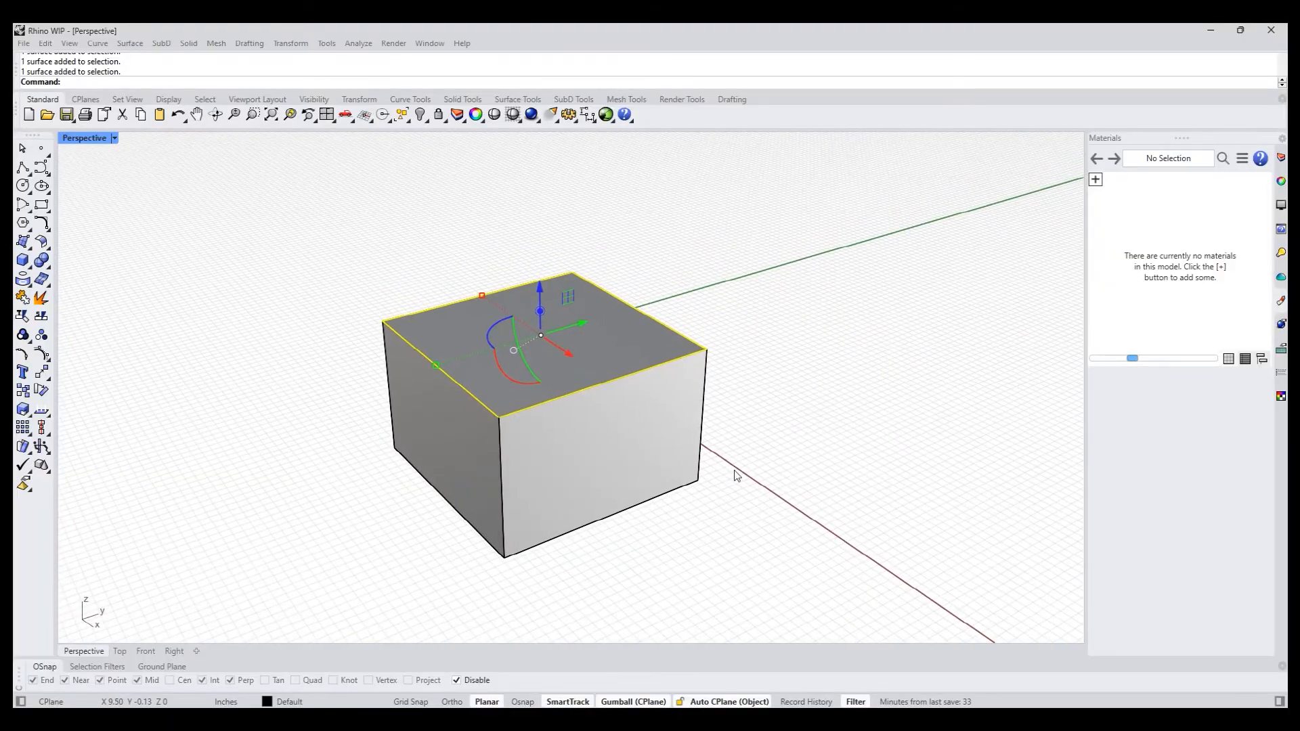
- Look through the Auto CPlane alignment options without changing them, then deselect the box's top face
{"action": "left_click", "coordinate": [728, 702]}
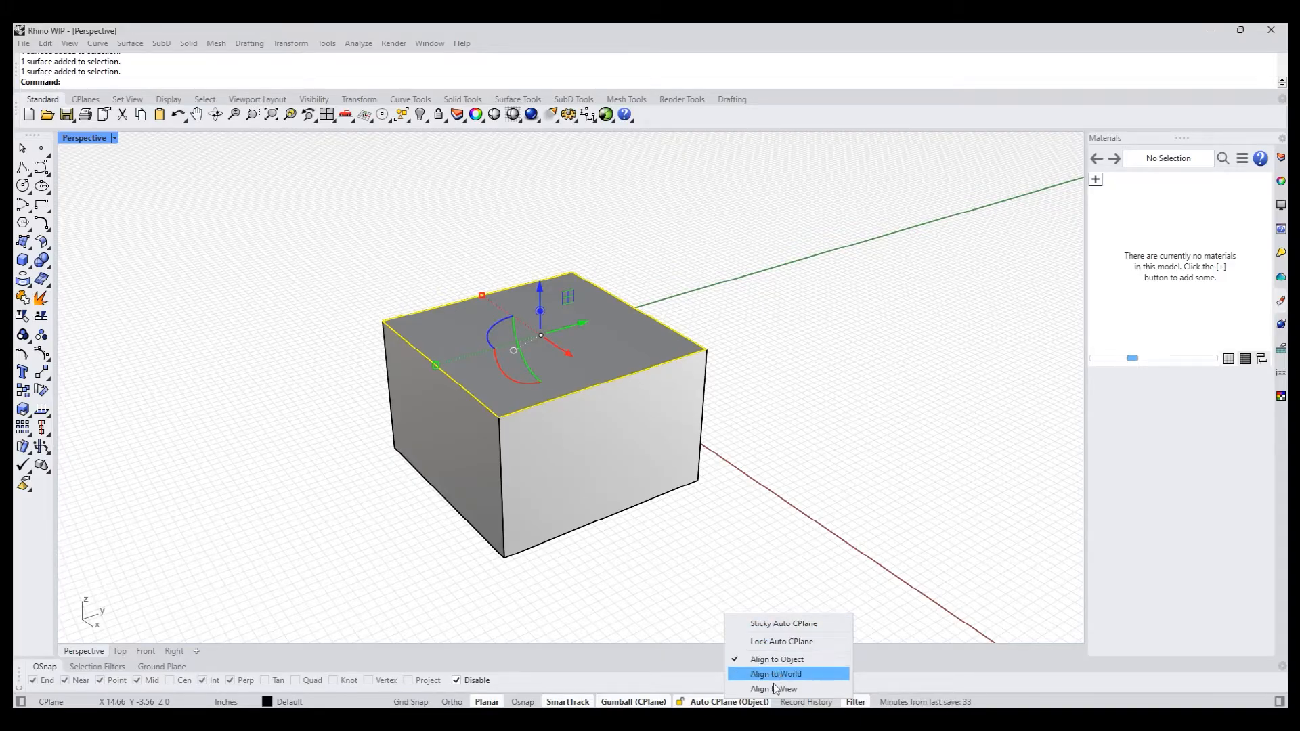
{"action": "left_click", "coordinate": [655, 586]}
{"action": "right_click_drag", "start_coordinate": [657, 580], "coordinate": [654, 567]}
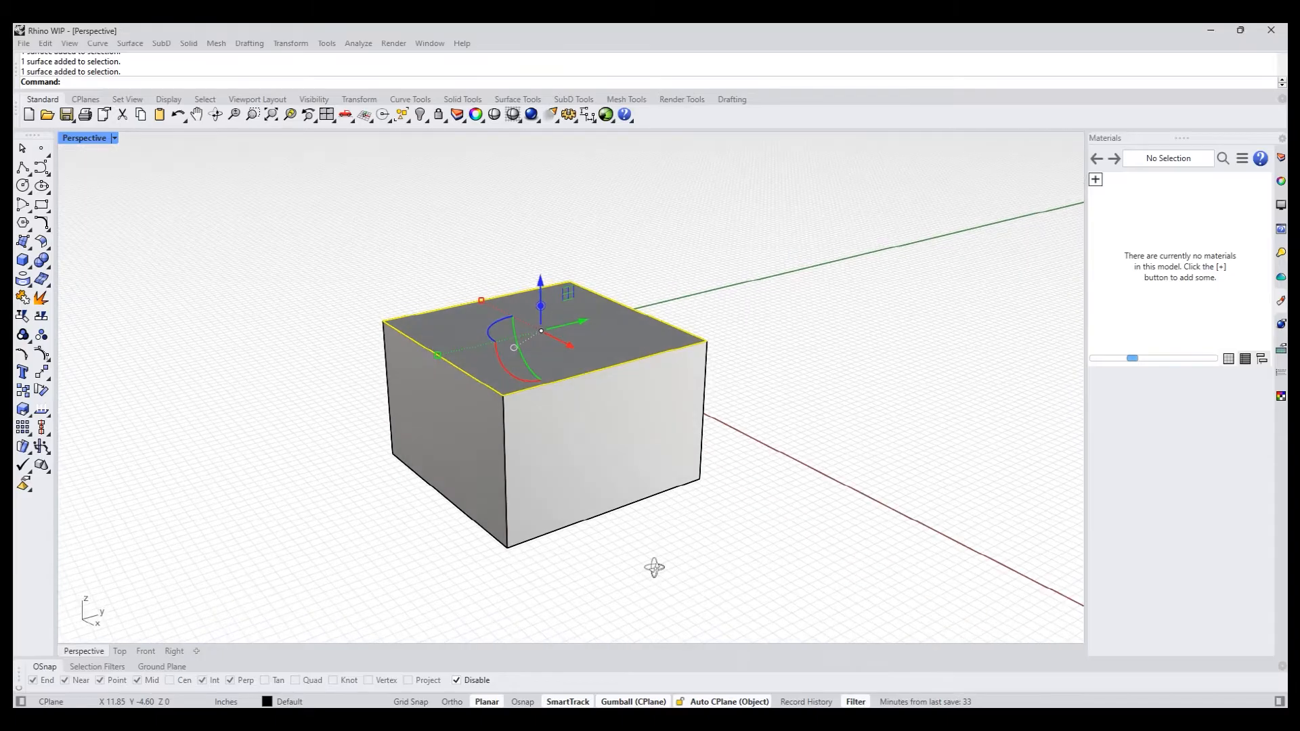
{"action": "left_click", "coordinate": [660, 567]}
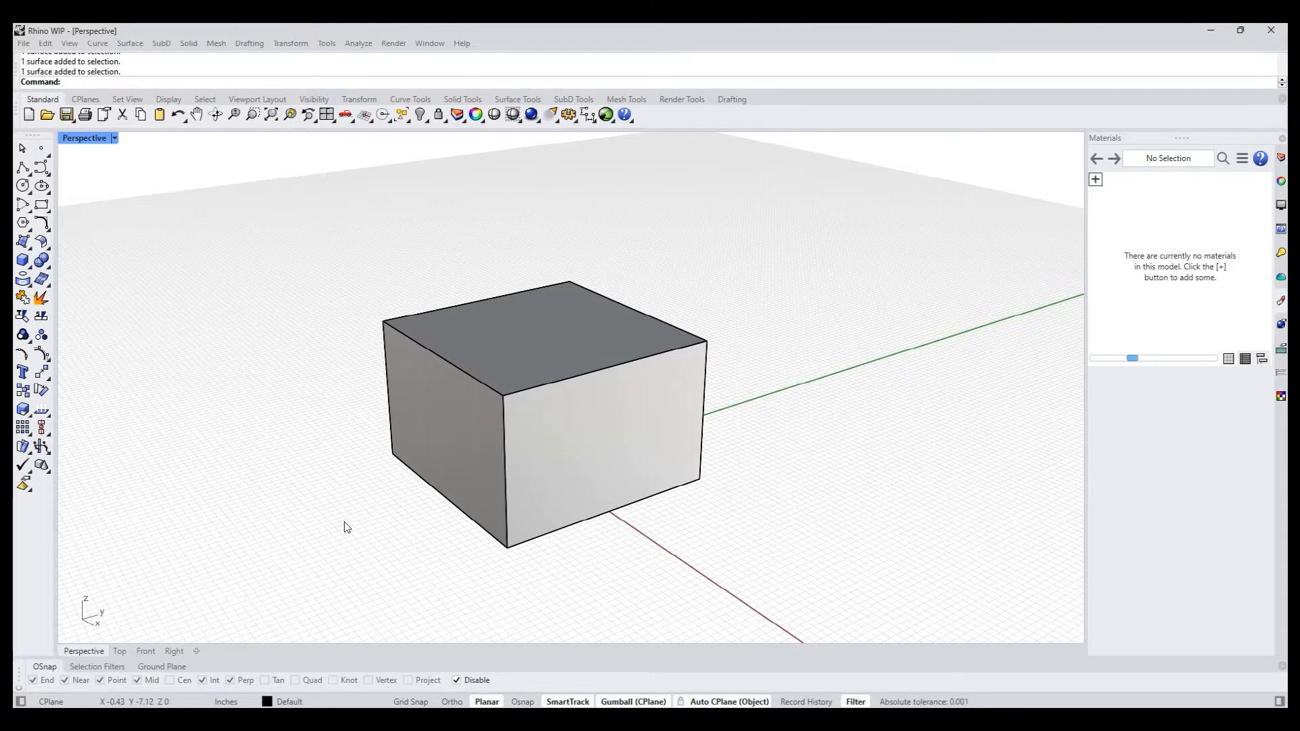
- Draw a polyline across the middle of the box's top face, from the midpoint of one edge to the opposite edge
{"action": "right_click_drag", "start_coordinate": [266, 300], "coordinate": [250, 310]}
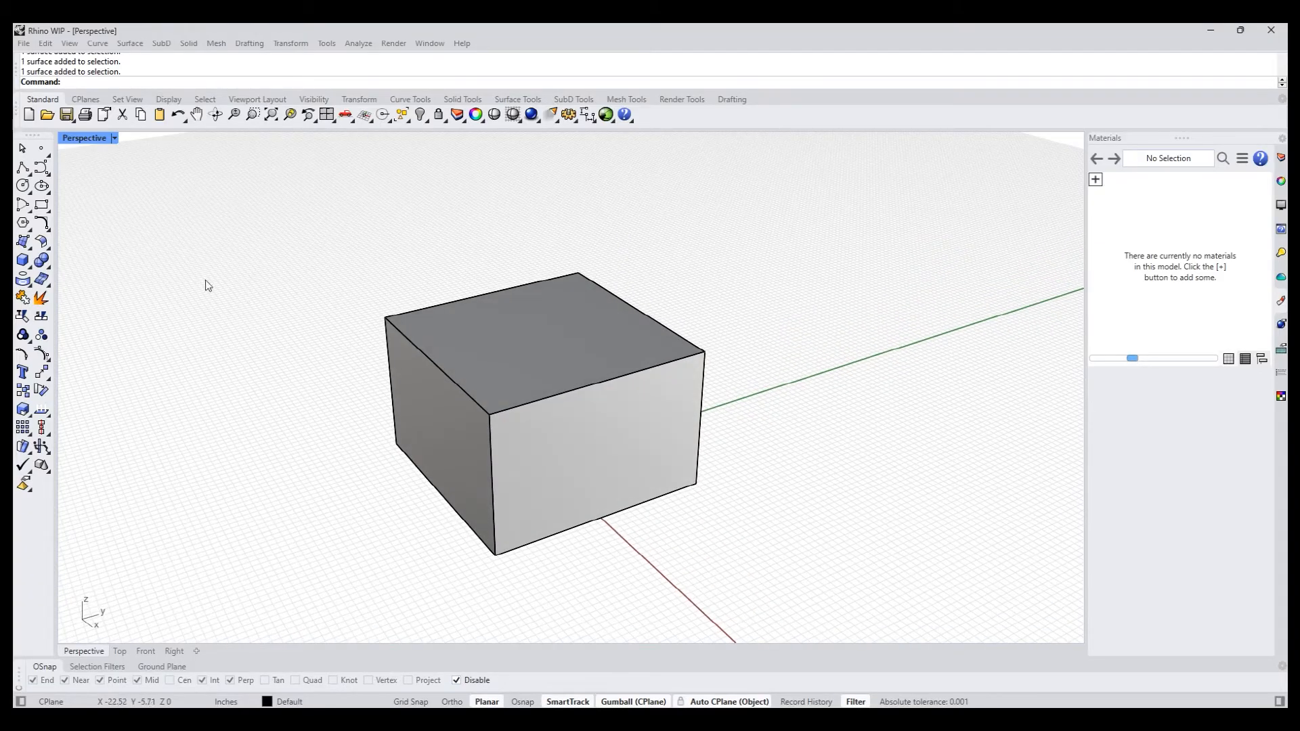
{"action": "left_click", "coordinate": [495, 359], "text": "ctrl+shift"}
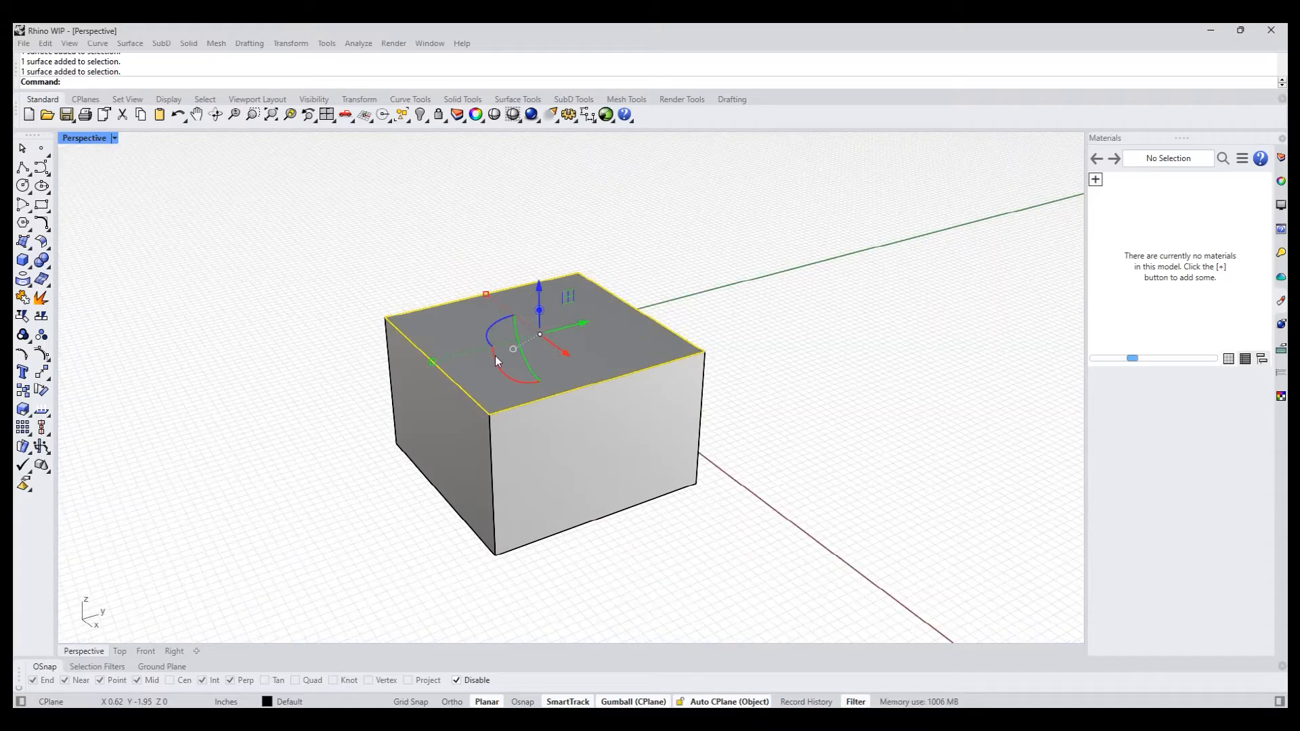
{"action": "left_click", "coordinate": [22, 168]}
{"action": "left_click", "coordinate": [489, 298]}
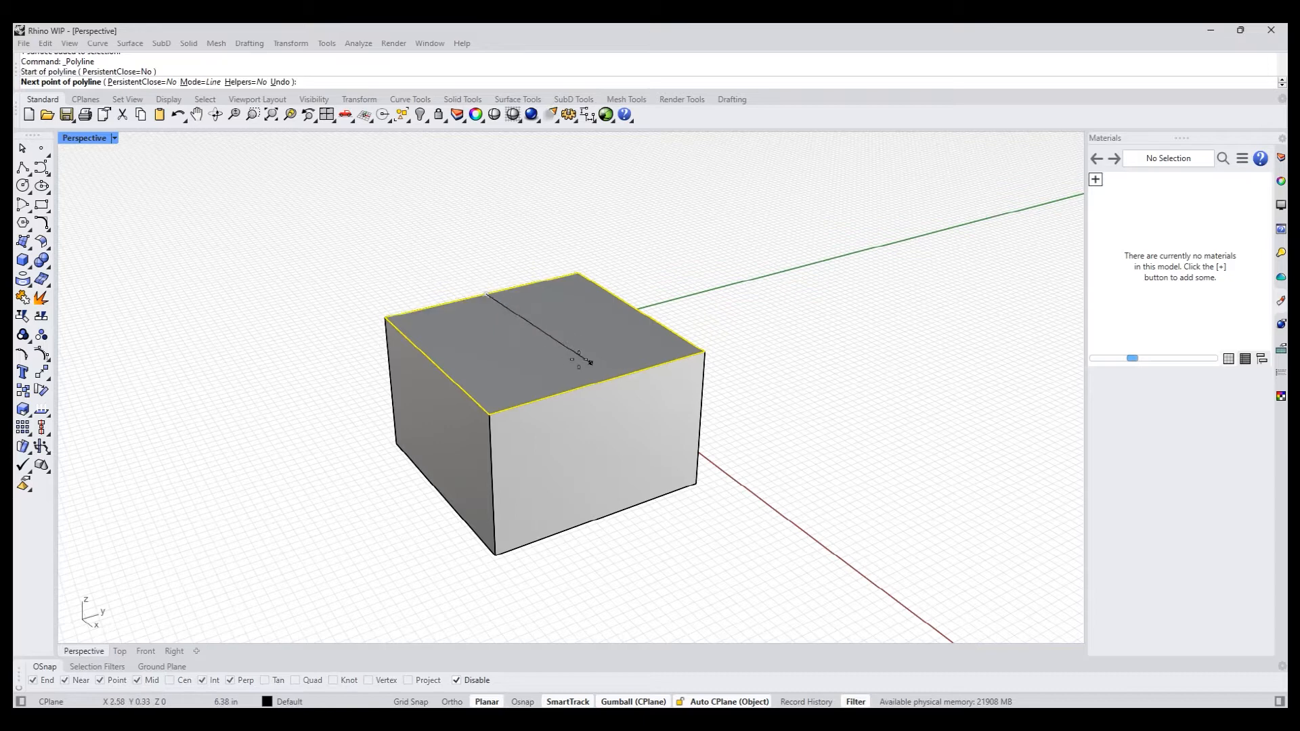
{"action": "left_click", "coordinate": [601, 384]}
{"action": "right_click", "coordinate": [601, 385]}
{"action": "right_click_drag", "start_coordinate": [339, 299], "coordinate": [282, 305]}
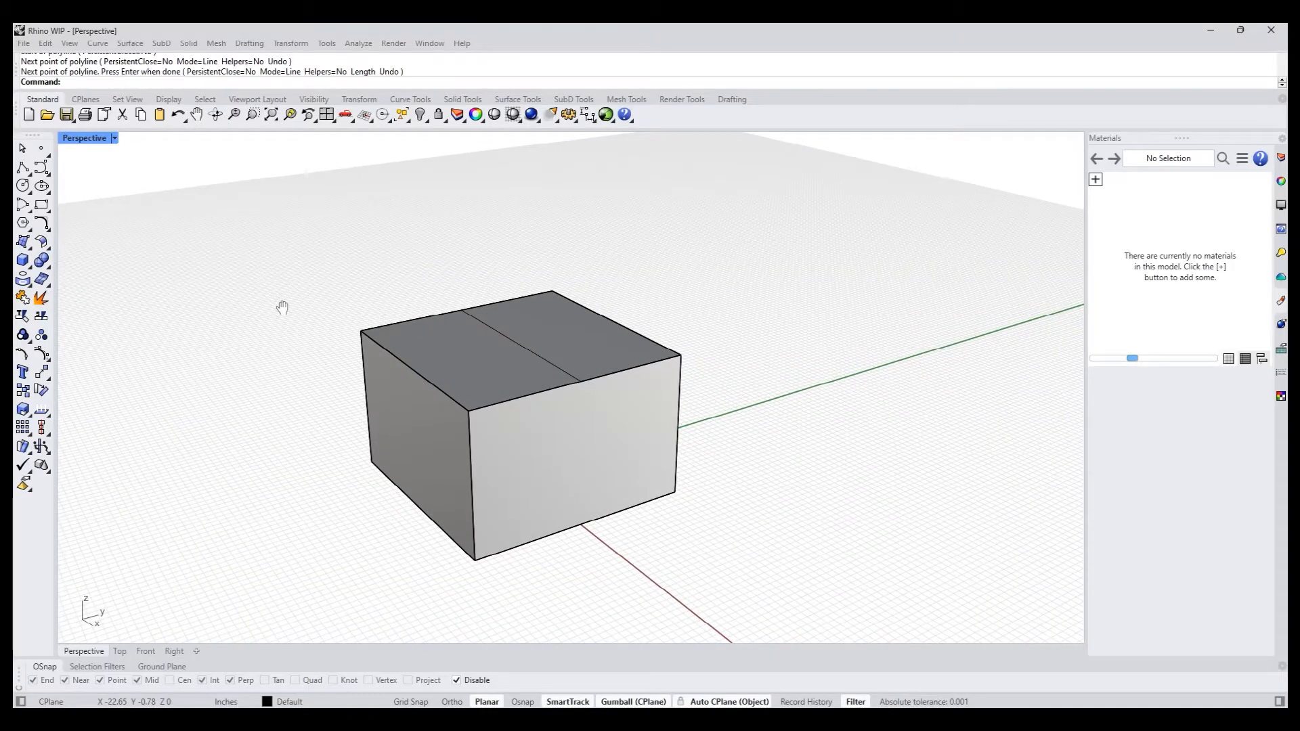
{"action": "type", "text": "pp"}
{"action": "key", "text": "Return"}
{"action": "left_click", "coordinate": [463, 360]}
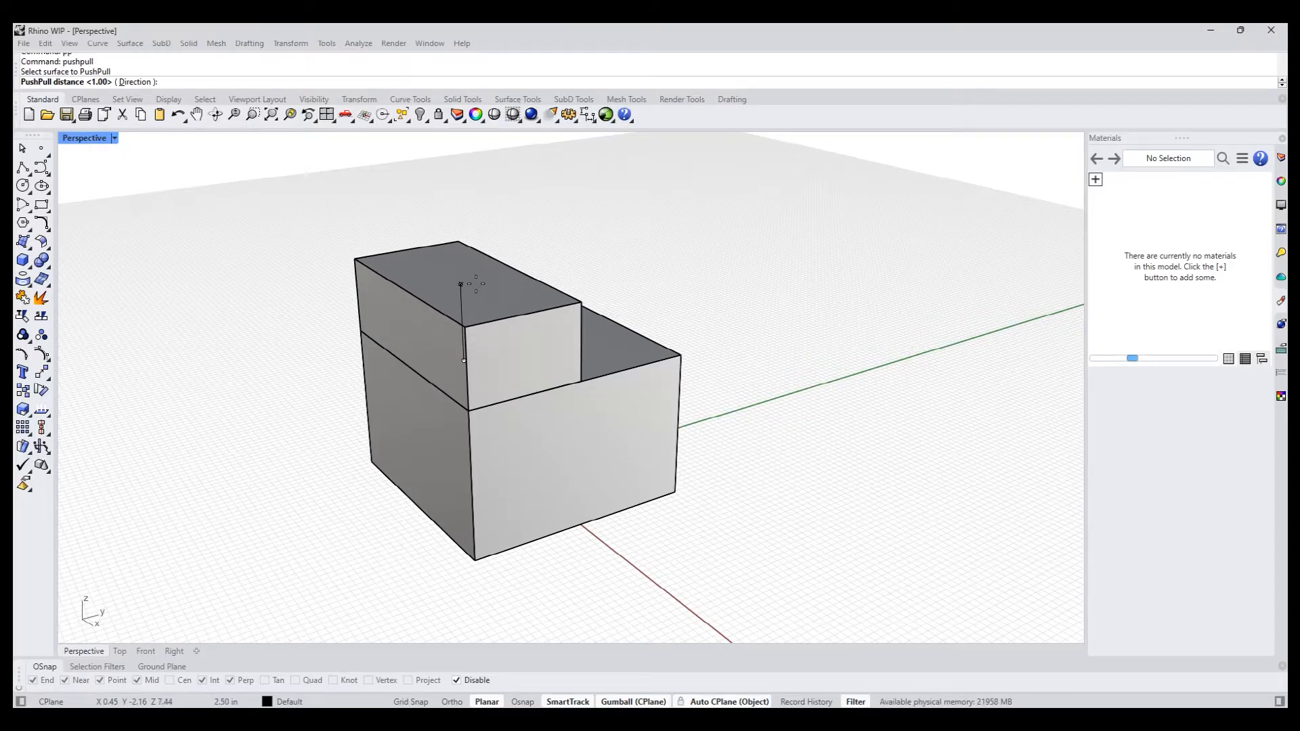
{"action": "key", "text": "Escape"}
- Try lowering one half of the divided top face with PushPull, then undo it
{"action": "type", "text": "pp"}
{"action": "key", "text": "Return"}
{"action": "left_click", "coordinate": [563, 331]}
{"action": "right_click_drag", "start_coordinate": [692, 333], "coordinate": [654, 340]}
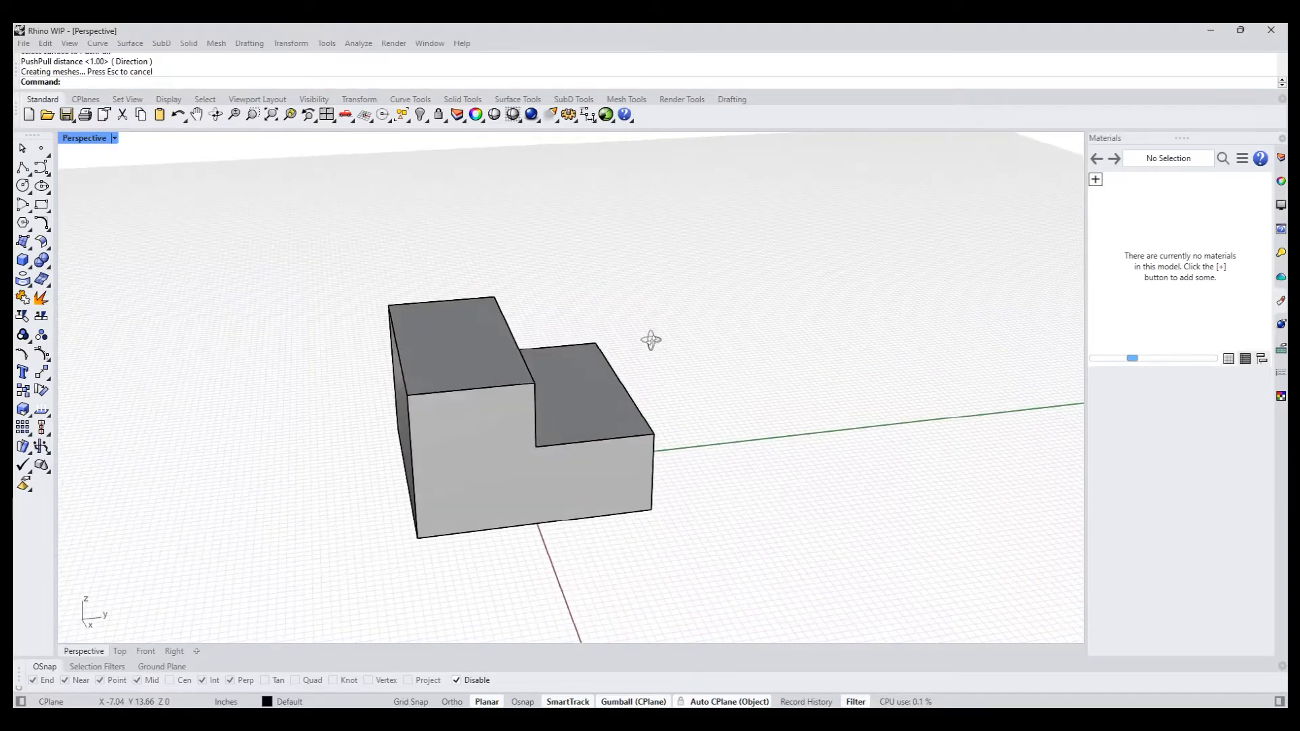
{"action": "key", "text": "ctrl+z"}
{"action": "right_click_drag", "start_coordinate": [725, 323], "coordinate": [697, 336]}
{"action": "right_click_drag", "start_coordinate": [457, 252], "coordinate": [286, 257]}
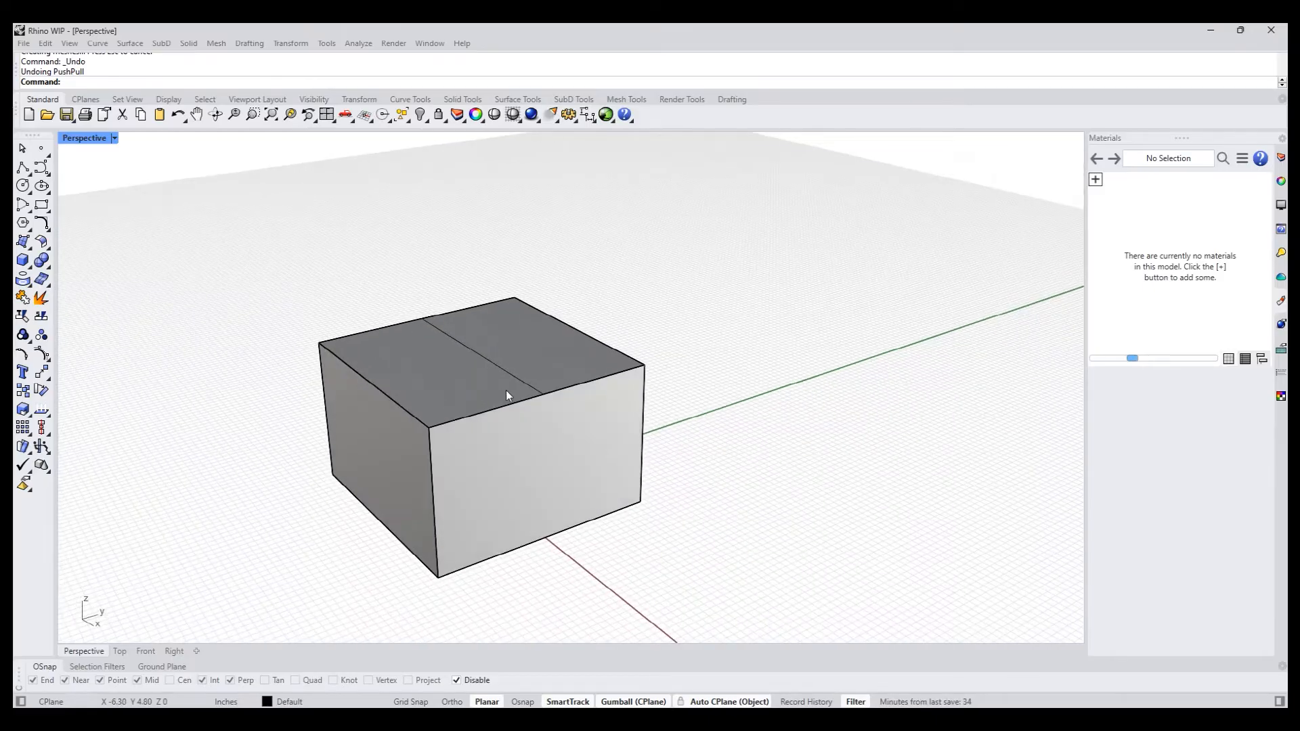
- Split the box's top face along the middle line with SplitFace, using the polyline as the cutting curve
{"action": "type", "text": "SplitFace"}
{"action": "key", "text": "Return"}
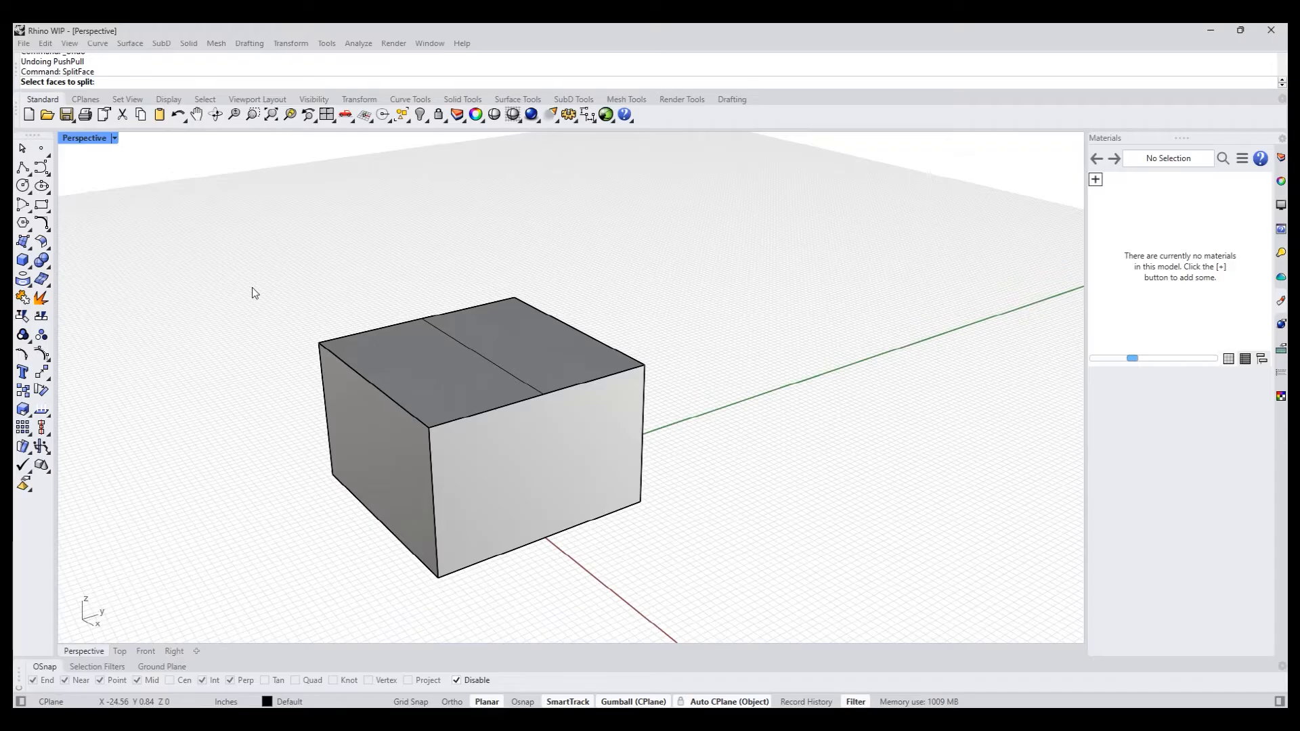
{"action": "left_click", "coordinate": [462, 387]}
{"action": "key", "text": "Return"}
{"action": "left_click", "coordinate": [209, 82]}
{"action": "left_click", "coordinate": [518, 380]}
{"action": "key", "text": "Return"}
{"action": "mouse_move", "coordinate": [416, 346]}
{"action": "right_mouse_down"}
{"action": "mouse_move", "coordinate": [359, 307]}
{"action": "mouse_move", "coordinate": [406, 337]}
{"action": "right_mouse_up"}
{"action": "left_click", "coordinate": [474, 346], "text": "ctrl+shift"}
{"action": "key", "text": "Escape"}
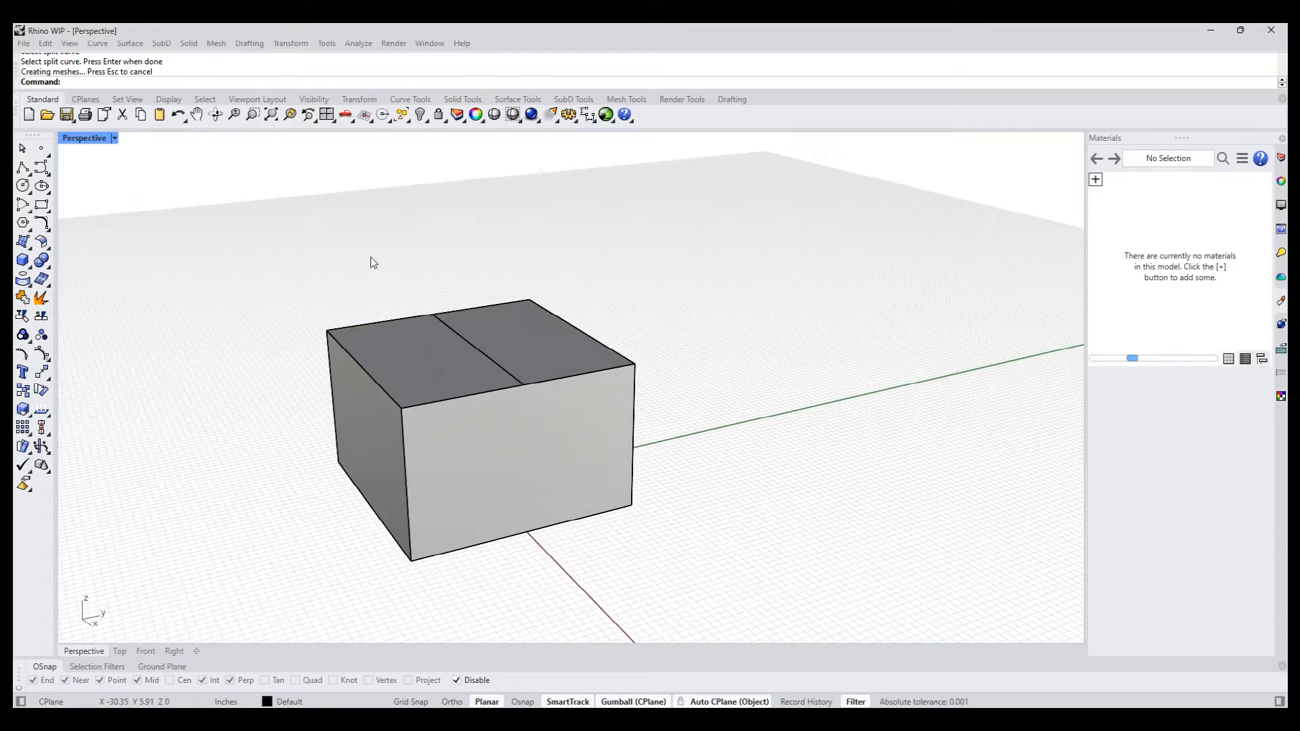
- Select all curves with SelCrv and delete the leftover polyline from the top face
{"action": "type", "text": "selcrv"}
{"action": "key", "text": "Return"}
{"action": "key", "text": "Delete"}
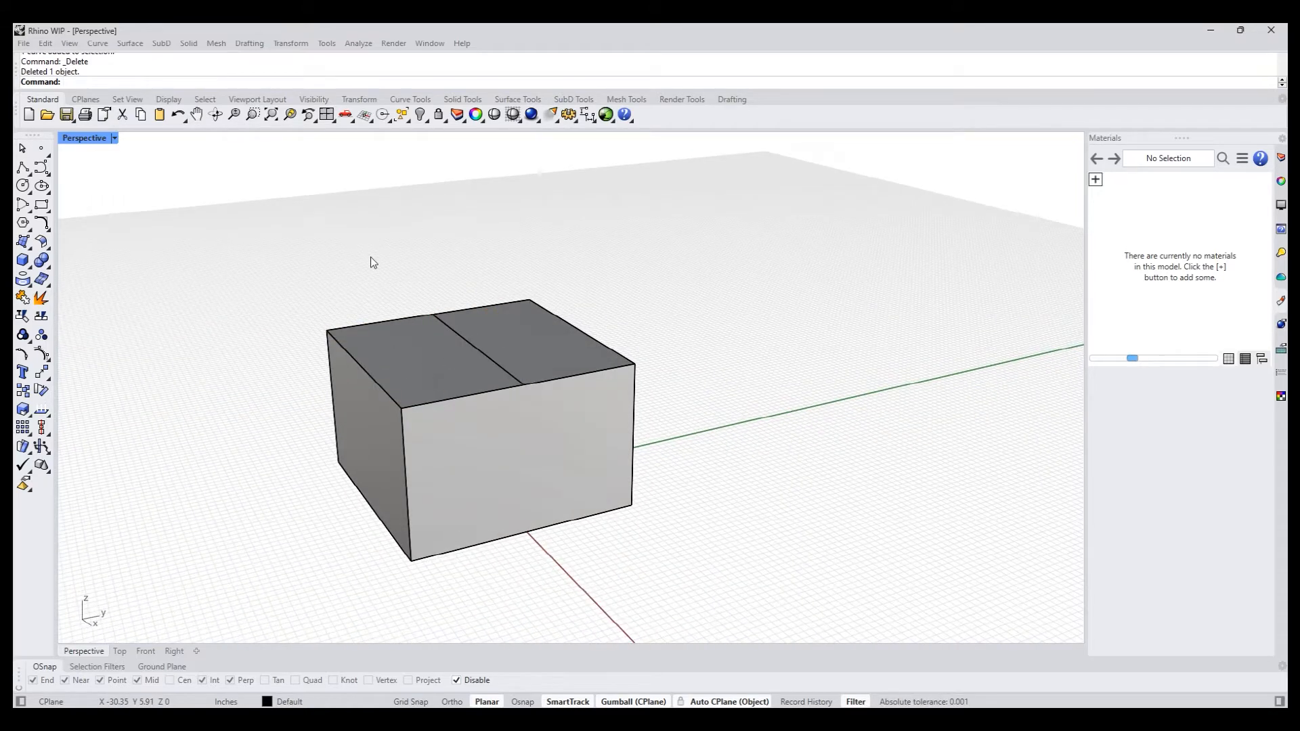
- Move the middle edge of the top face straight up to form a gable roof ridge
{"action": "left_click", "coordinate": [472, 344], "text": "ctrl+shift"}
{"action": "left_click_drag", "start_coordinate": [473, 300], "coordinate": [467, 230]}
{"action": "right_click_drag", "start_coordinate": [299, 249], "coordinate": [229, 259]}
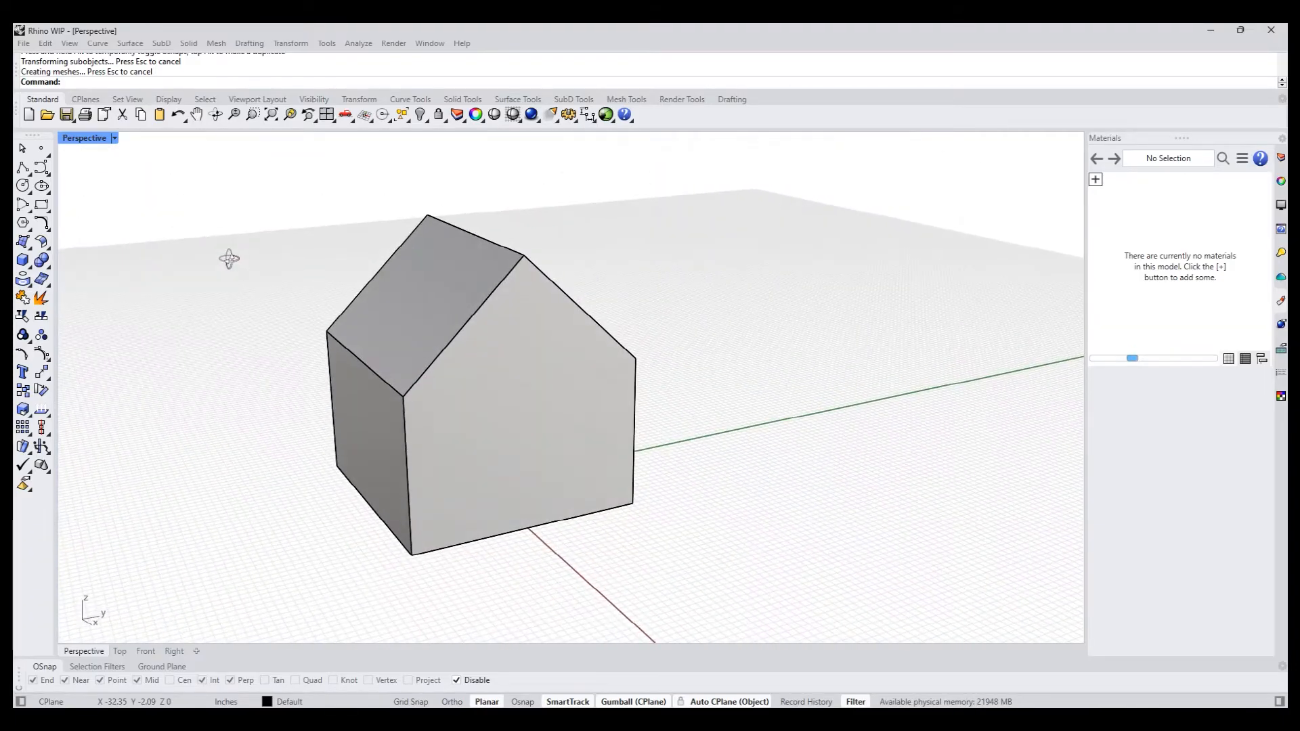
- Try moving the faces of the house shape with the gumball
{"action": "right_click_drag", "start_coordinate": [258, 335], "coordinate": [297, 369], "text": "shift"}
{"action": "left_click", "coordinate": [433, 448]}
{"action": "right_click_drag", "start_coordinate": [546, 479], "coordinate": [542, 499]}
{"action": "mouse_move", "coordinate": [444, 349]}
{"action": "left_mouse_down"}
{"action": "mouse_move", "coordinate": [387, 328]}
{"action": "mouse_move", "coordinate": [434, 345]}
{"action": "left_mouse_up"}
{"action": "mouse_move", "coordinate": [440, 418]}
{"action": "left_mouse_down"}
{"action": "mouse_move", "coordinate": [392, 429]}
{"action": "mouse_move", "coordinate": [429, 423]}
{"action": "left_mouse_up"}
{"action": "left_click", "coordinate": [251, 452]}
{"action": "right_click_drag", "start_coordinate": [250, 452], "coordinate": [197, 453], "text": "shift"}
- Window-select the upper part of the house and raise the roof to make the walls taller
{"action": "left_click_drag", "start_coordinate": [172, 174], "coordinate": [860, 455]}
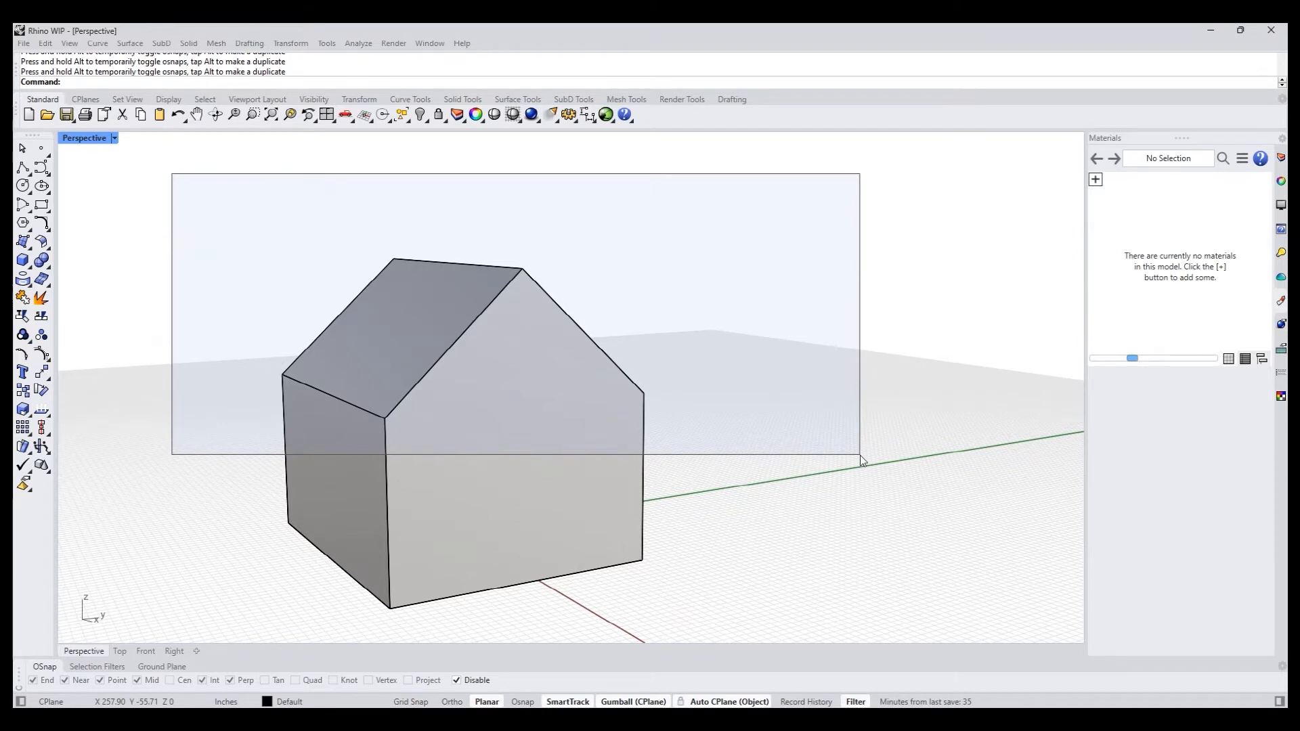
{"action": "left_click_drag", "start_coordinate": [861, 456], "coordinate": [859, 457]}
{"action": "right_click_drag", "start_coordinate": [859, 456], "coordinate": [799, 484]}
{"action": "mouse_move", "coordinate": [446, 280]}
{"action": "left_mouse_down"}
{"action": "mouse_move", "coordinate": [446, 236]}
{"action": "mouse_move", "coordinate": [458, 290]}
{"action": "left_mouse_up"}
{"action": "left_click", "coordinate": [686, 296]}
{"action": "right_click_drag", "start_coordinate": [686, 296], "coordinate": [744, 482]}
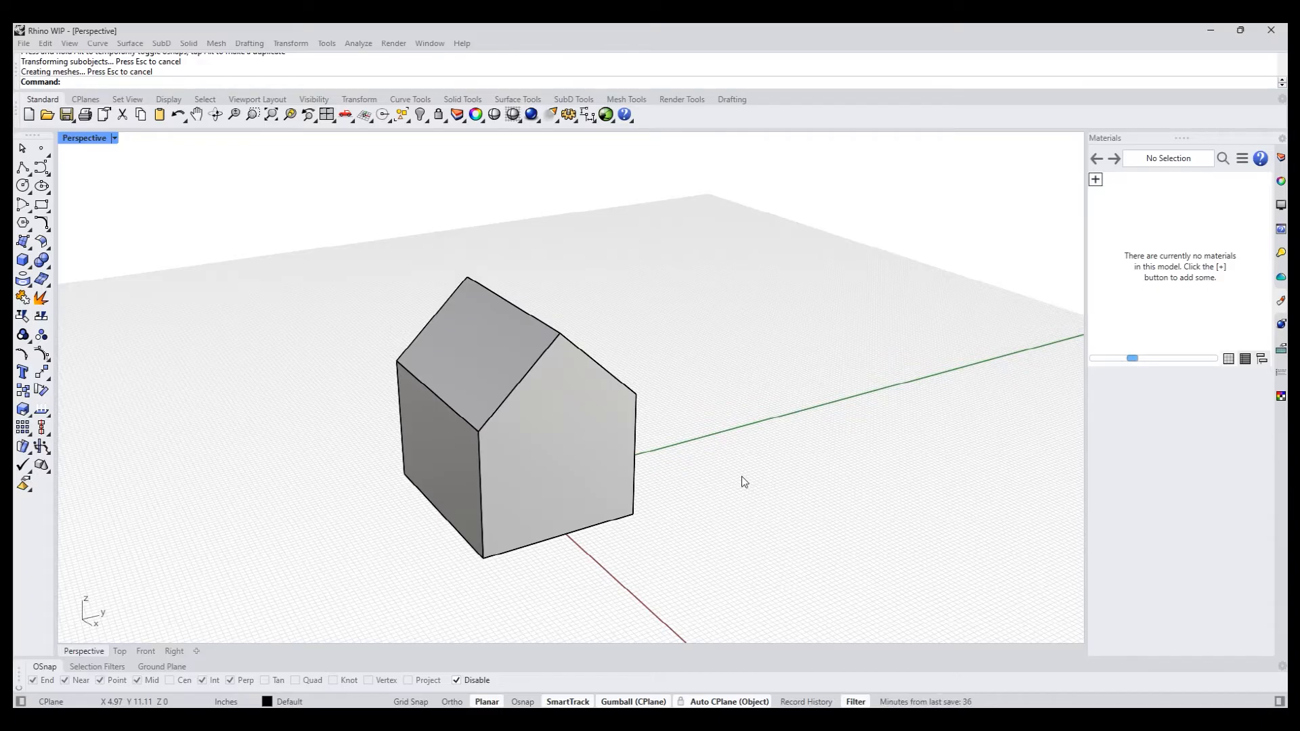
- Inset the front gable face's outline with Inset through a point near its lower corner, using ThroughPoint and Split=No
{"action": "right_click_drag", "start_coordinate": [742, 476], "coordinate": [729, 415]}
{"action": "scroll", "coordinate": [656, 429], "scroll_direction": "up", "scroll_amount": 2}
{"action": "scroll", "coordinate": [692, 411], "scroll_direction": "up", "scroll_amount": 3}
{"action": "key", "text": "Return"}
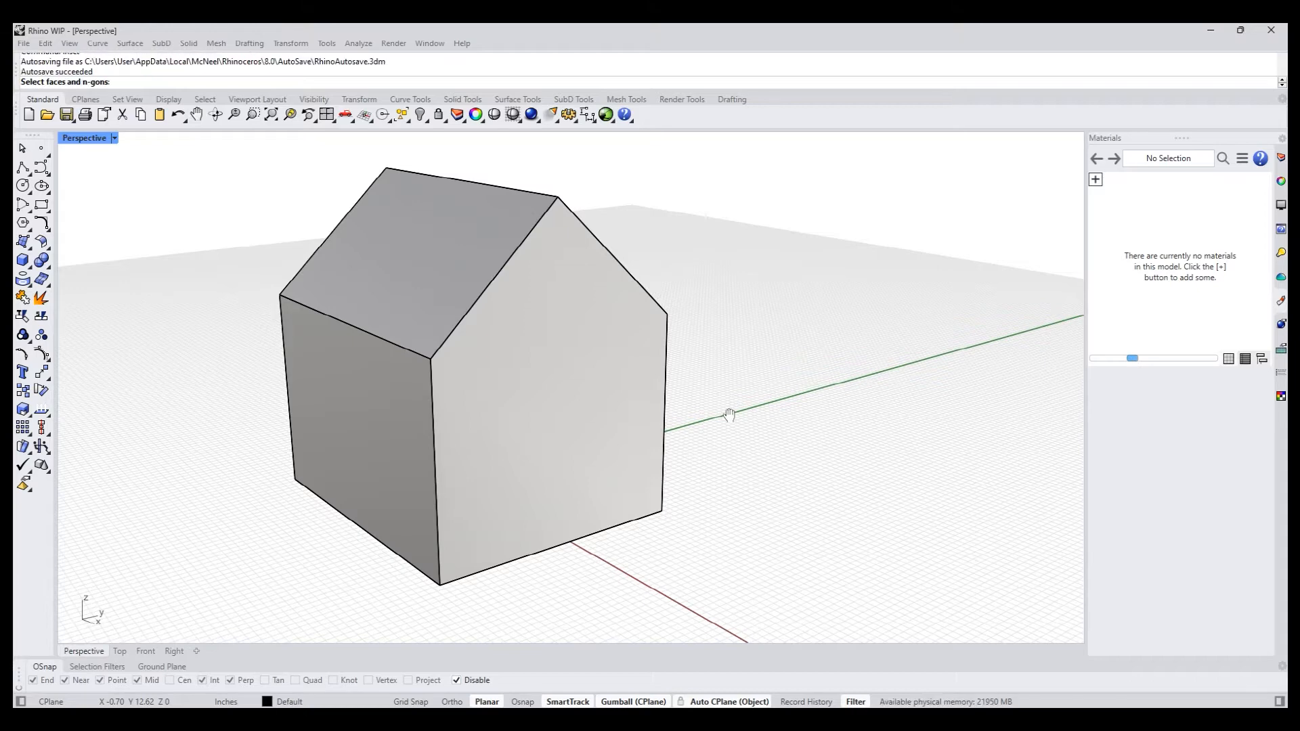
{"action": "left_click", "coordinate": [554, 433]}
{"action": "key", "text": "Return"}
{"action": "mouse_move", "coordinate": [560, 429]}
{"action": "right_mouse_down"}
{"action": "mouse_move", "coordinate": [542, 424]}
{"action": "mouse_move", "coordinate": [554, 426]}
{"action": "right_mouse_up"}
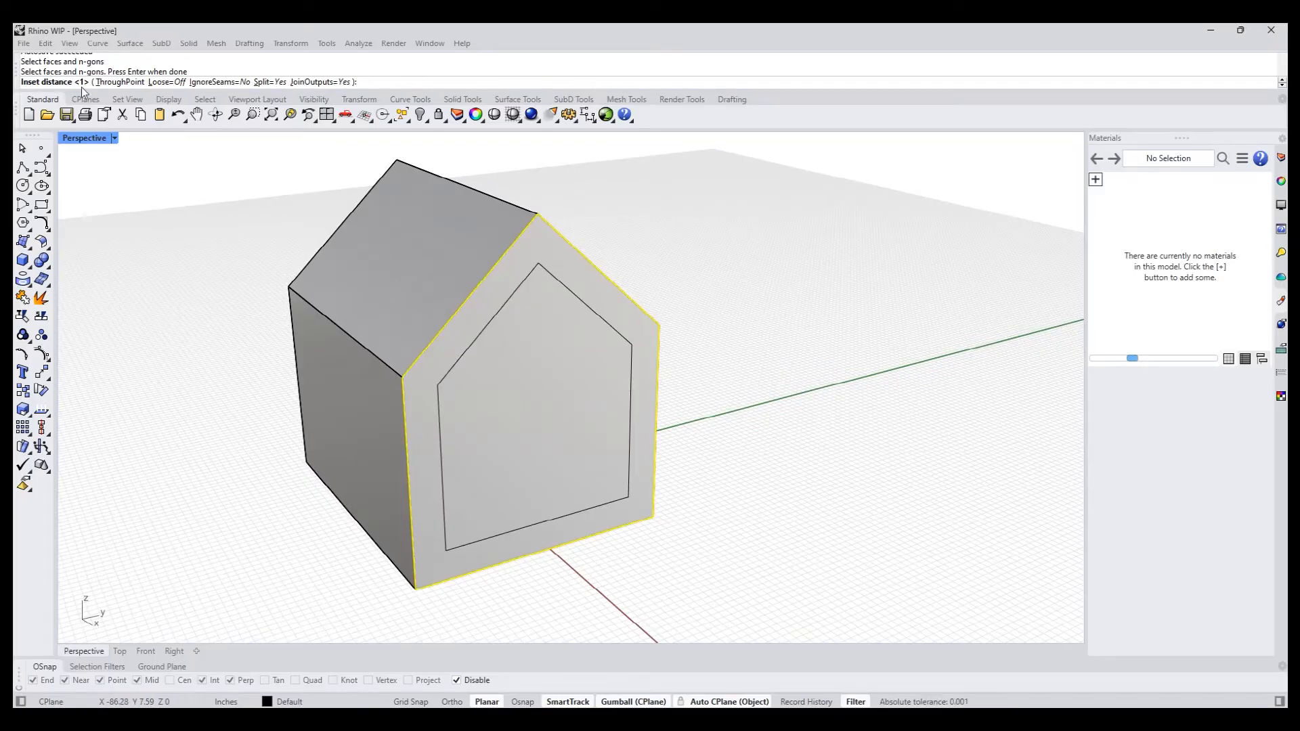
{"action": "left_click", "coordinate": [120, 82]}
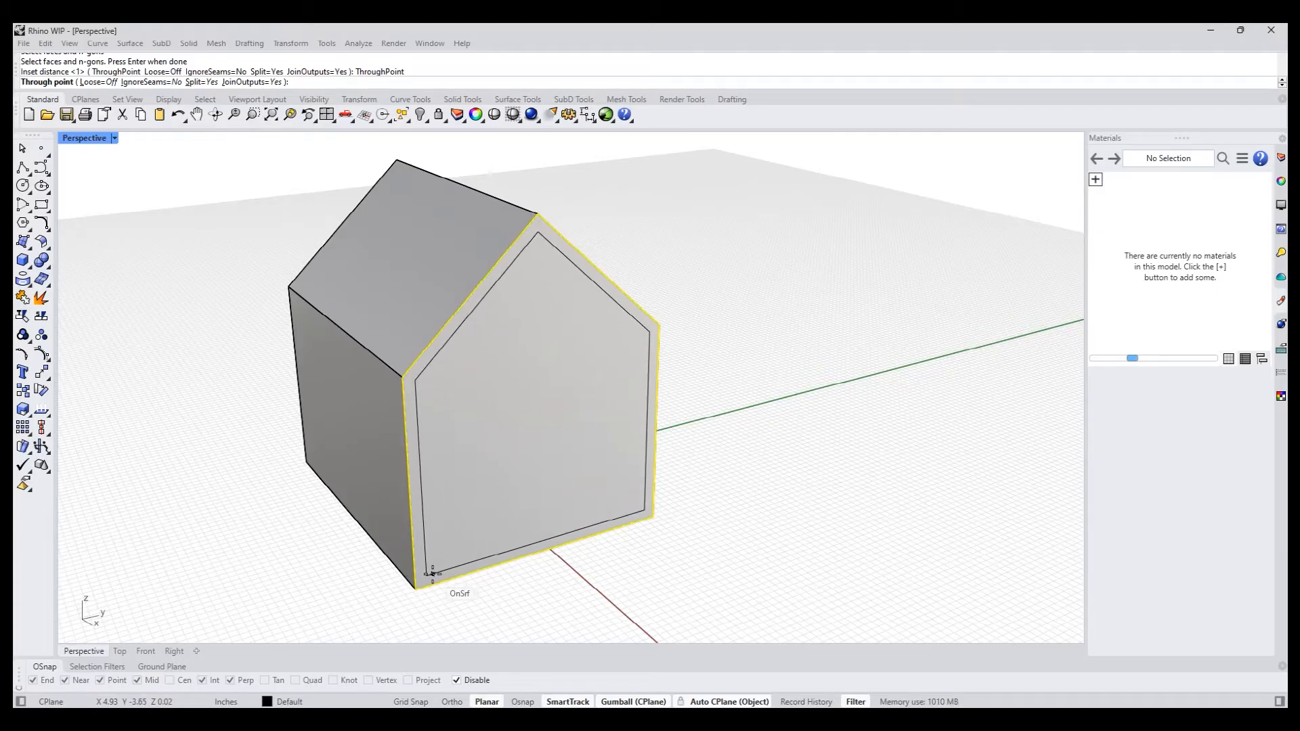
{"action": "left_click", "coordinate": [201, 82]}
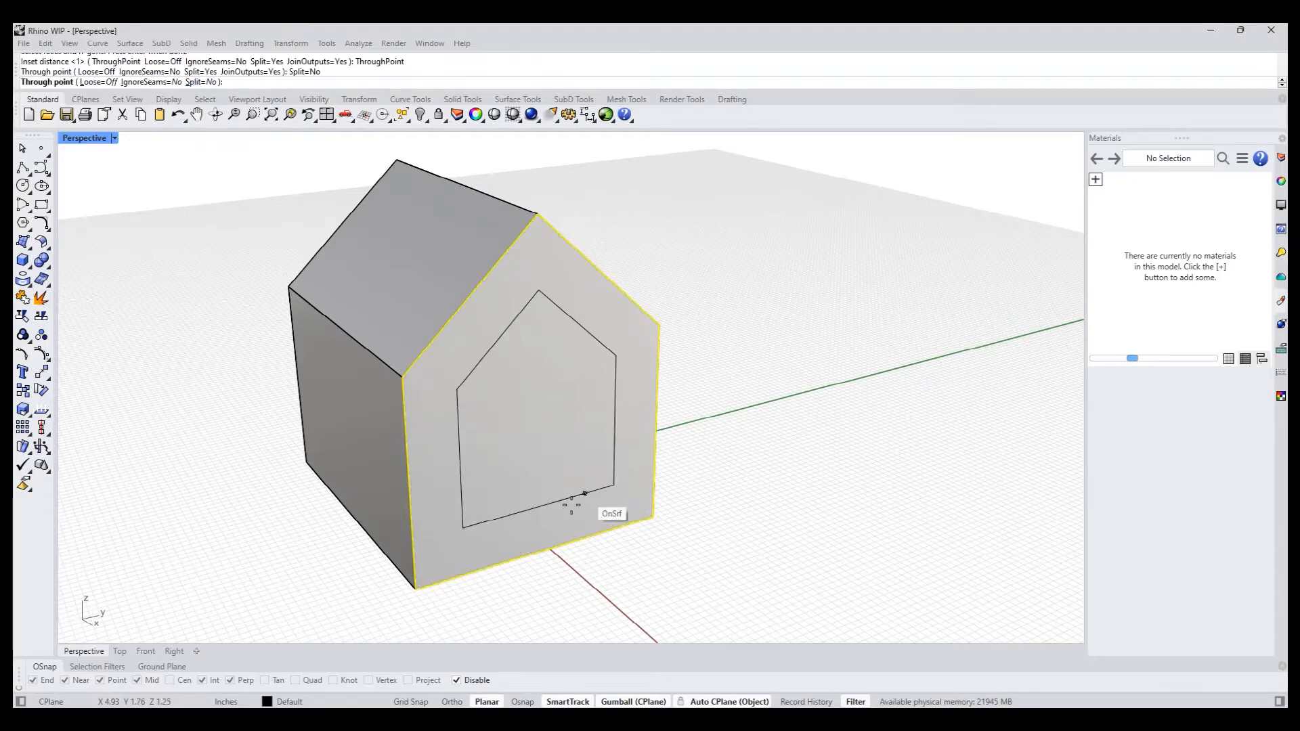
{"action": "left_click", "coordinate": [435, 574]}
{"action": "right_click_drag", "start_coordinate": [765, 433], "coordinate": [763, 440]}
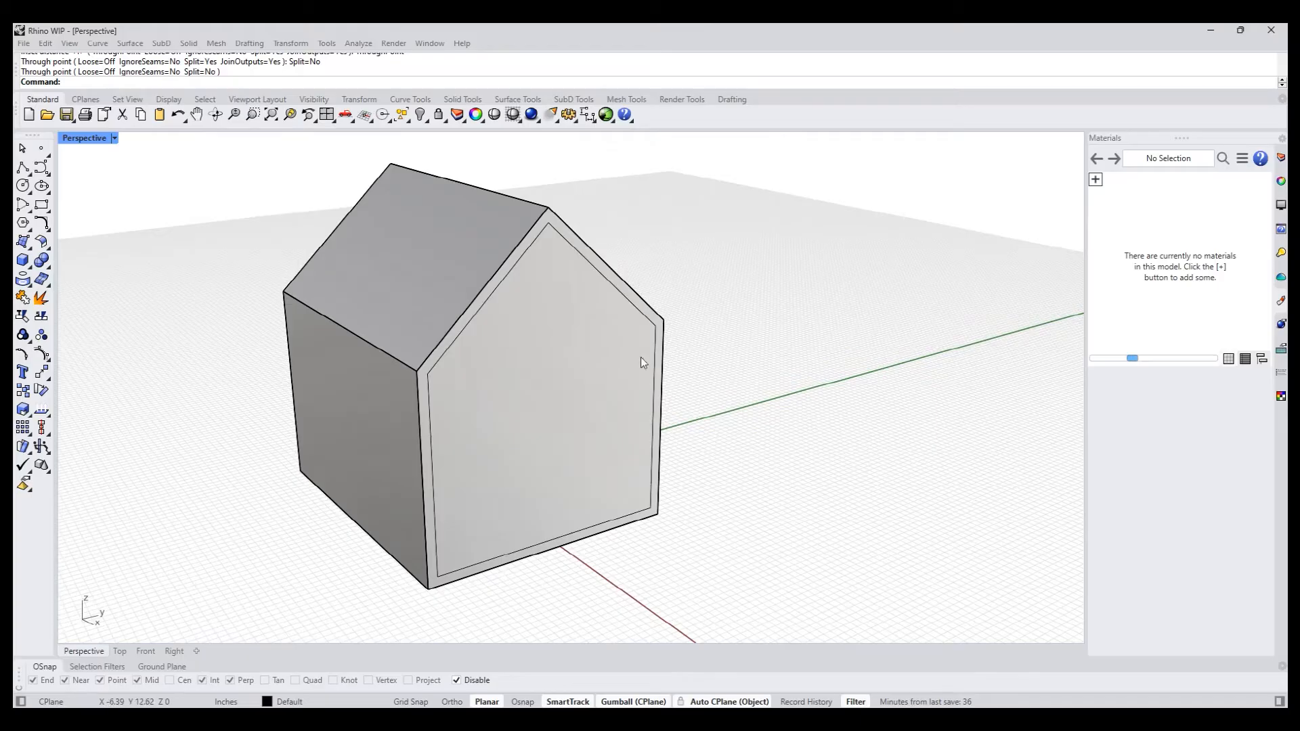
- PushPull the inner gable face about 1.16 in into the house to form a recessed front
{"action": "type", "text": "p"}
{"action": "key", "text": "Return"}
{"action": "left_click", "coordinate": [550, 453]}
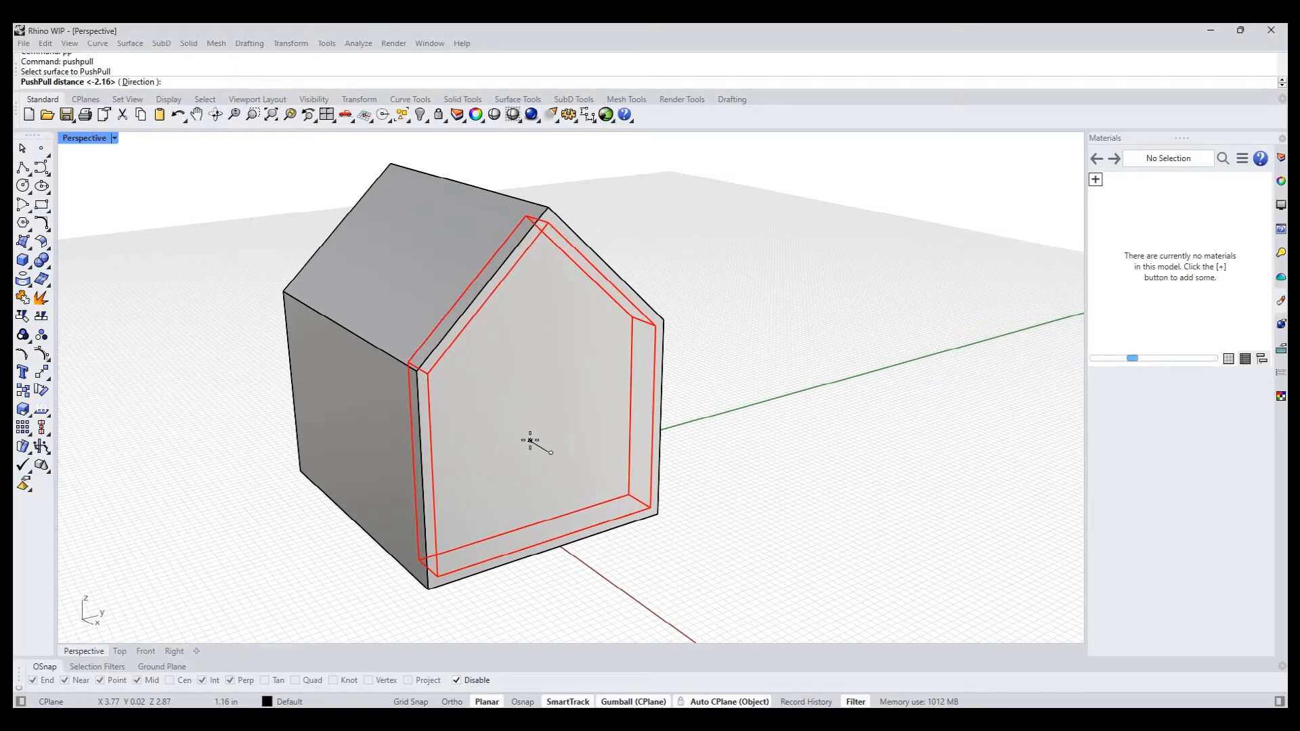
{"action": "key", "text": "Return"}
{"action": "right_click_drag", "start_coordinate": [532, 441], "coordinate": [670, 444]}
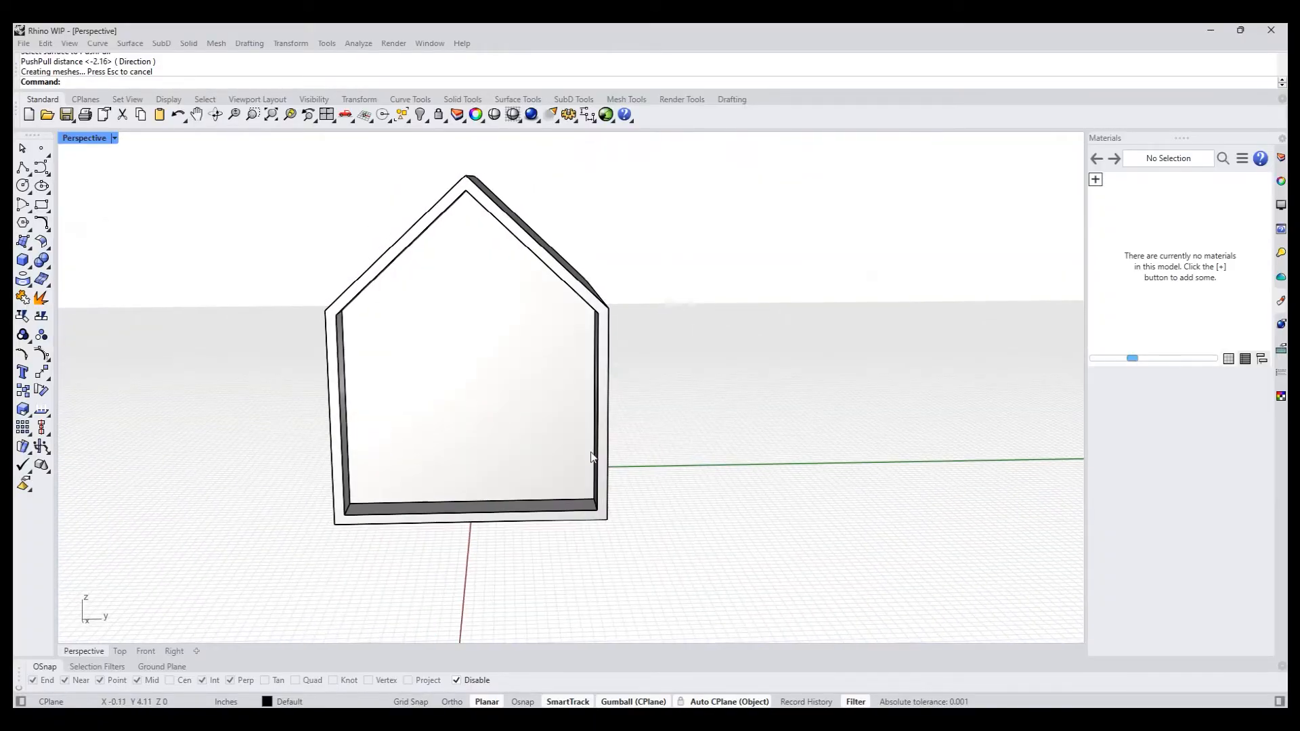
{"action": "right_click_drag", "start_coordinate": [457, 417], "coordinate": [305, 434]}
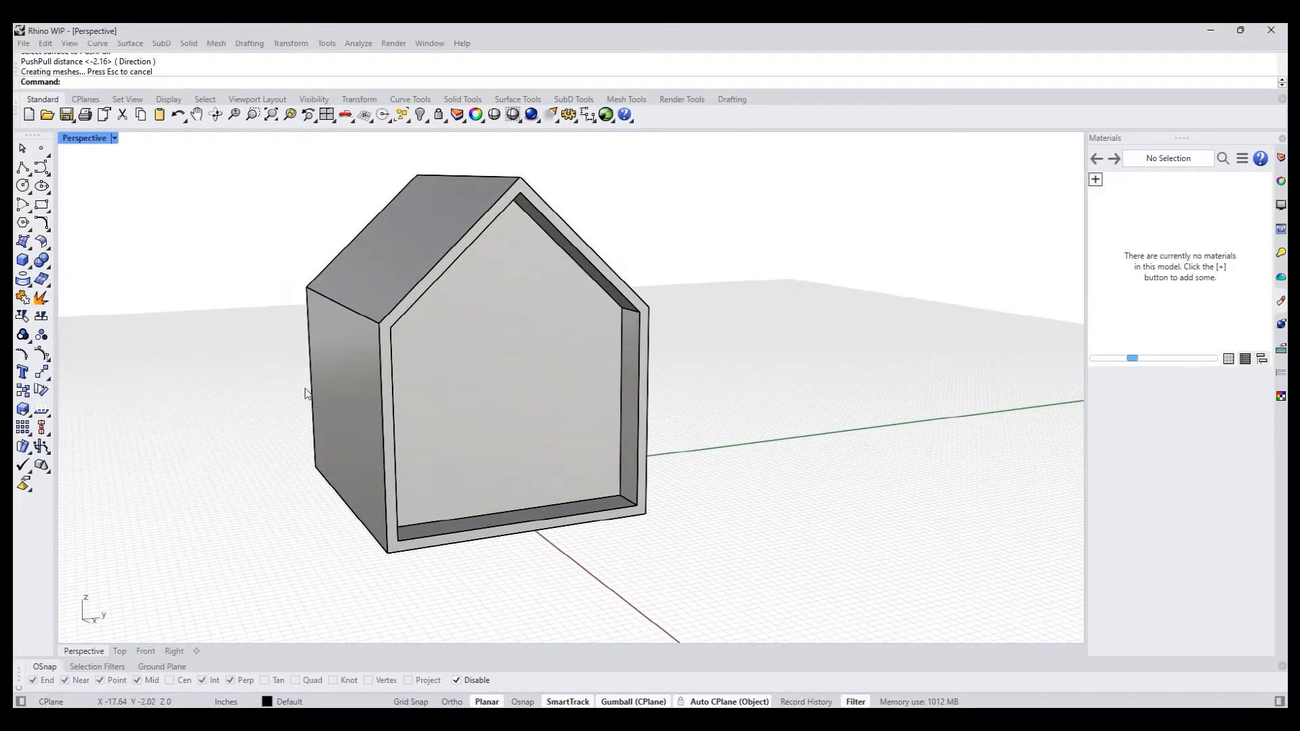
{"action": "scroll", "coordinate": [283, 308], "scroll_direction": "up", "scroll_amount": 1}
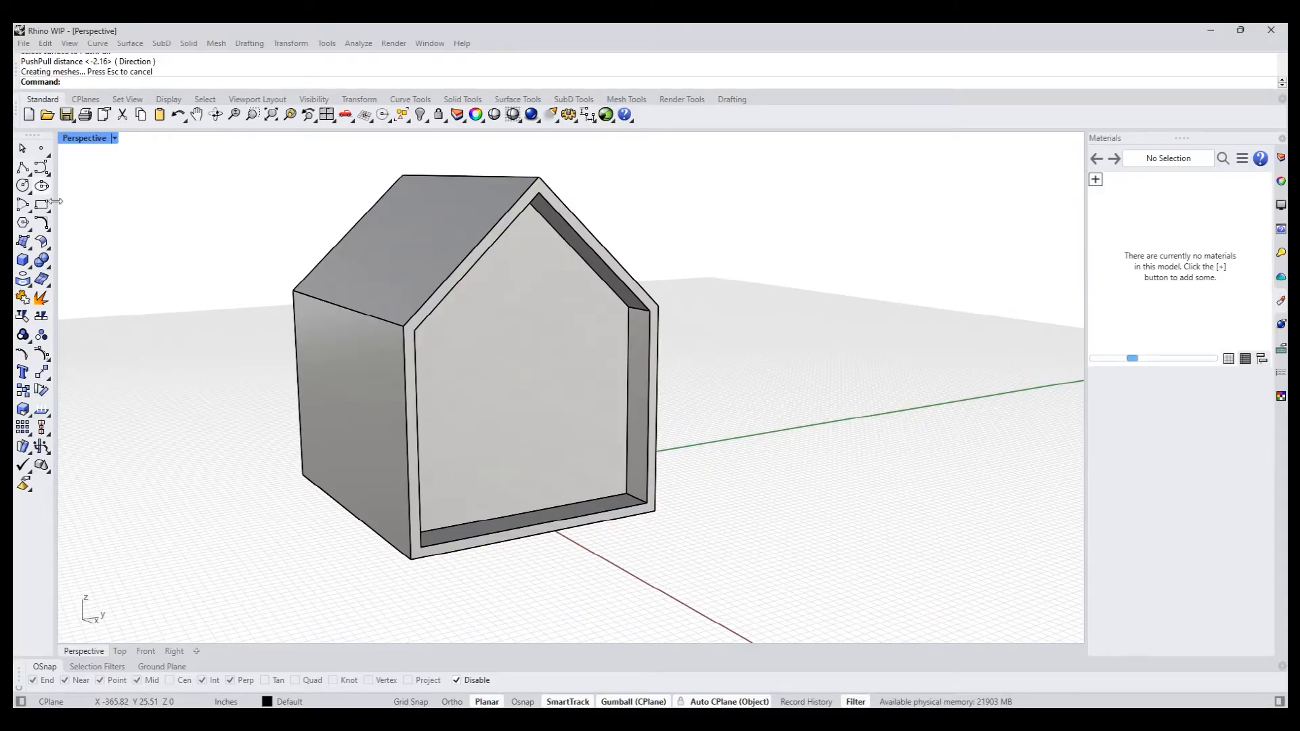
- Draw a polyline across the side wall just below the eave, from one vertical edge to the other, using the wall's CPlane
{"action": "left_click", "coordinate": [323, 440], "text": "ctrl+shift"}
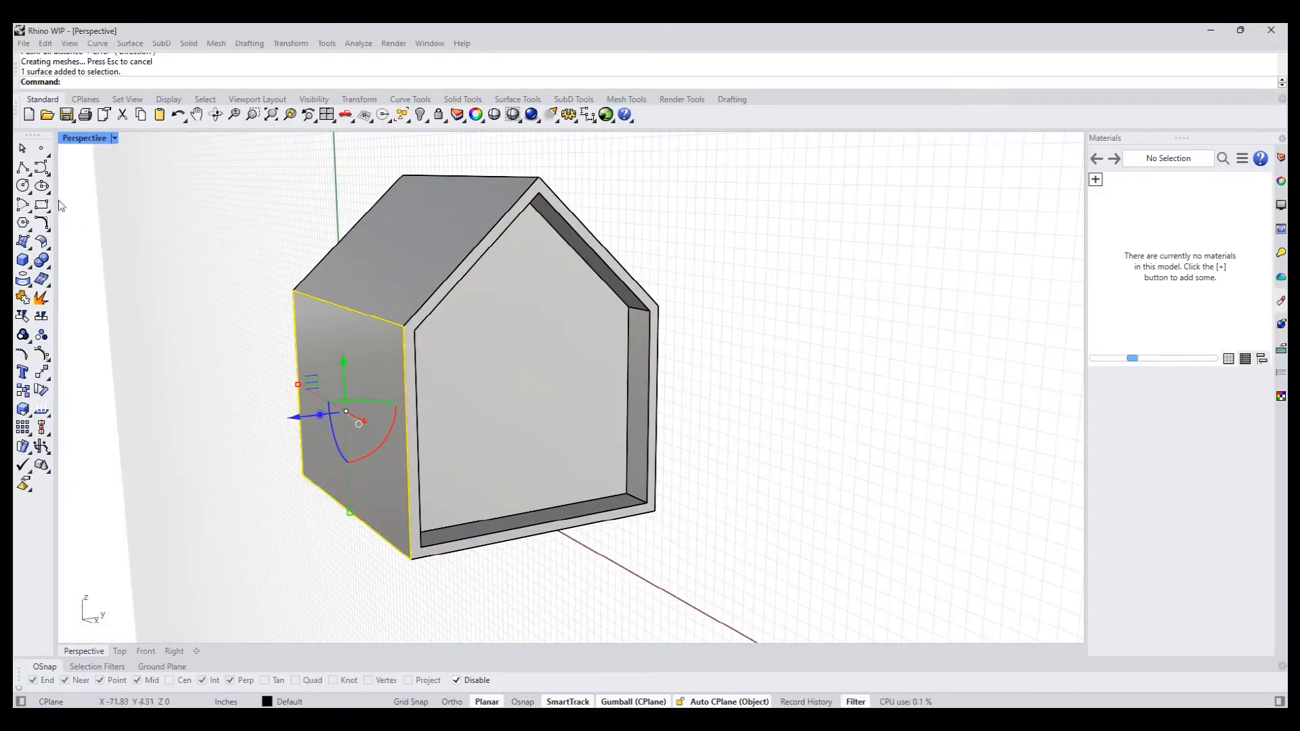
{"action": "left_click", "coordinate": [23, 170]}
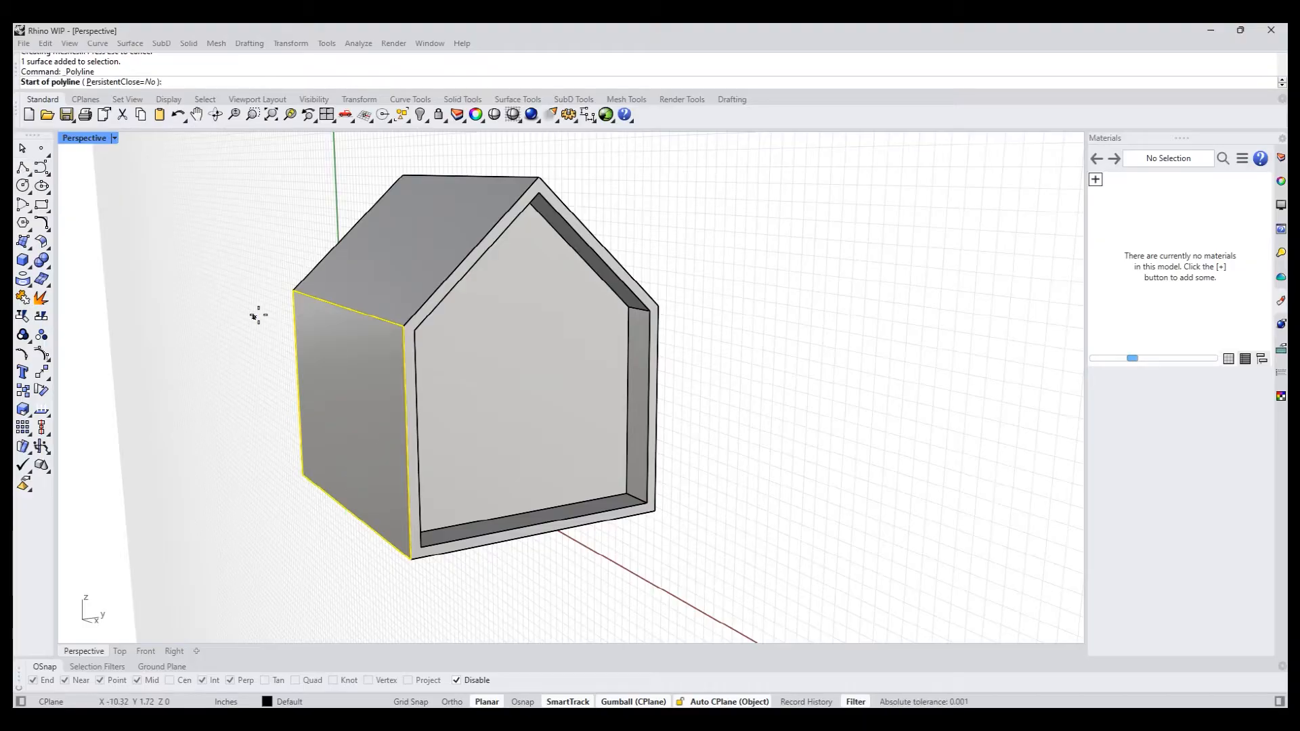
{"action": "left_click", "coordinate": [296, 305]}
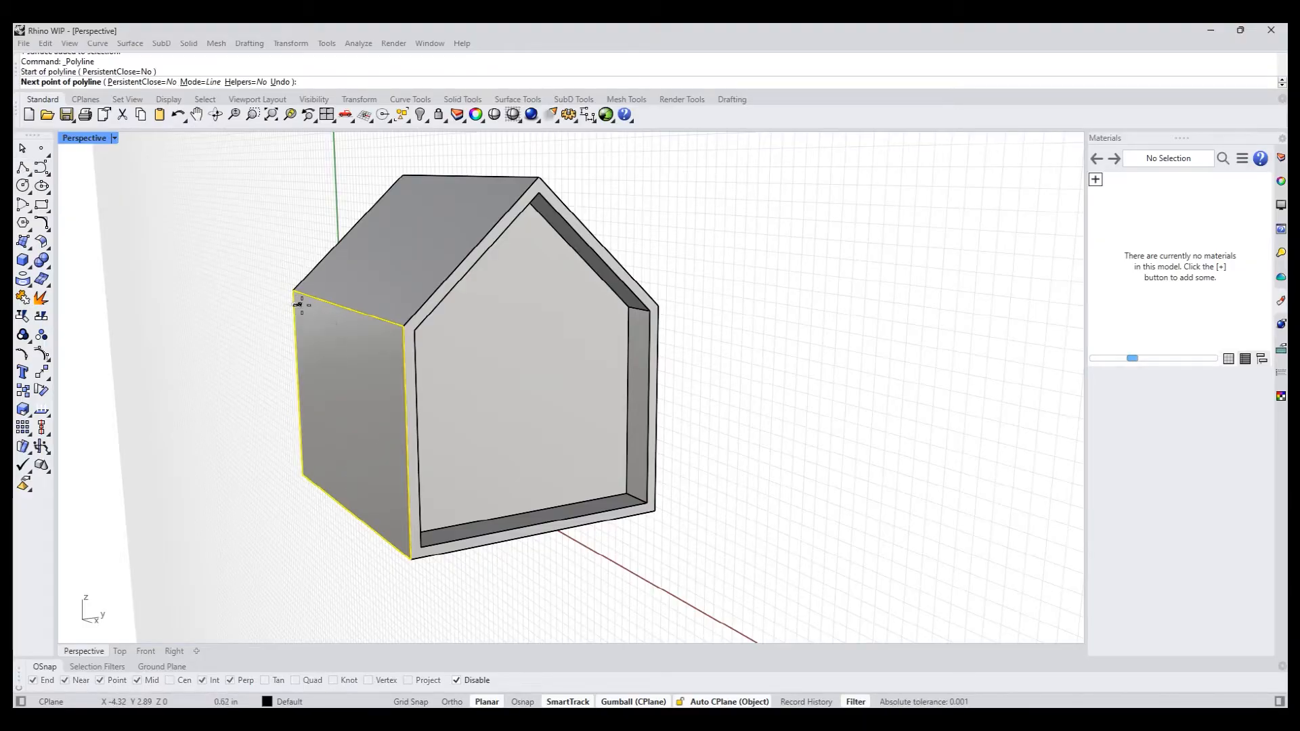
{"action": "left_click", "coordinate": [405, 342]}
{"action": "key", "text": "Return"}
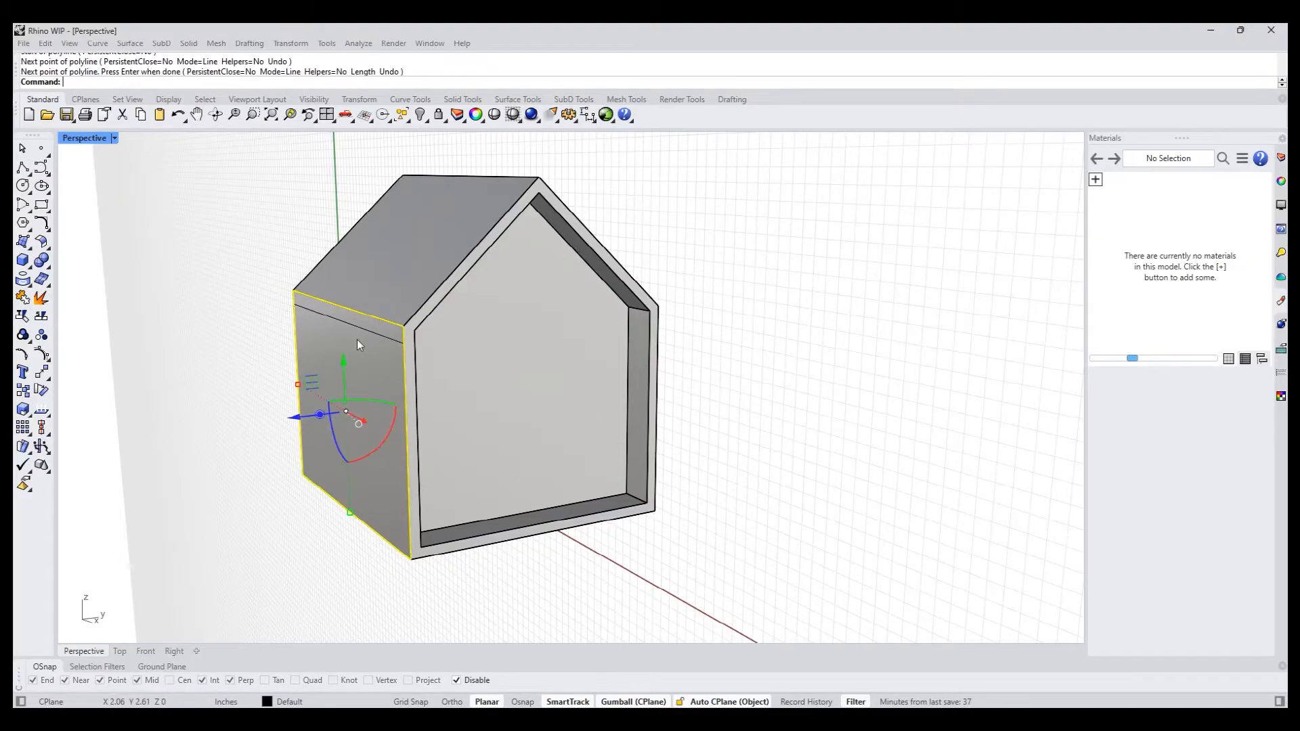
{"action": "left_click", "coordinate": [218, 345]}
- PushPull the narrow strip under the eave about 6.34 in outward to form a flat canopy
{"action": "type", "text": "pp"}
{"action": "key", "text": "Return"}
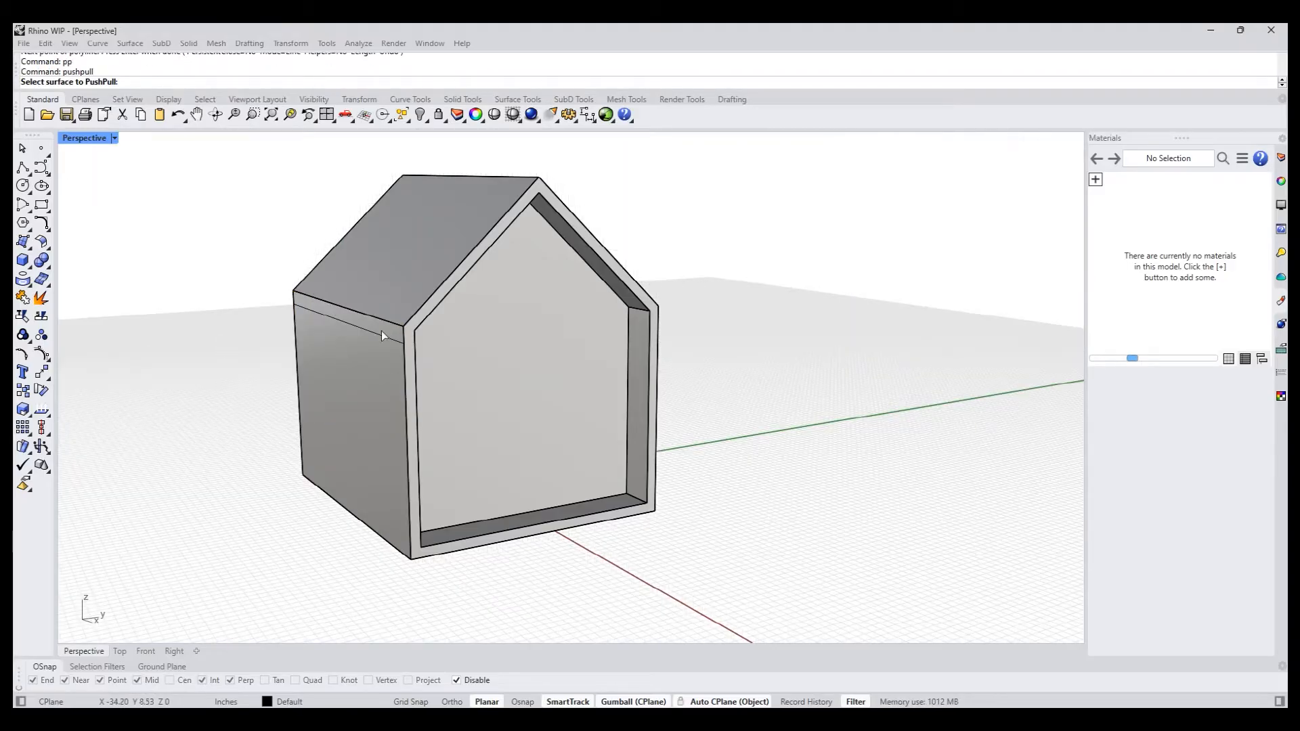
{"action": "left_click", "coordinate": [383, 325]}
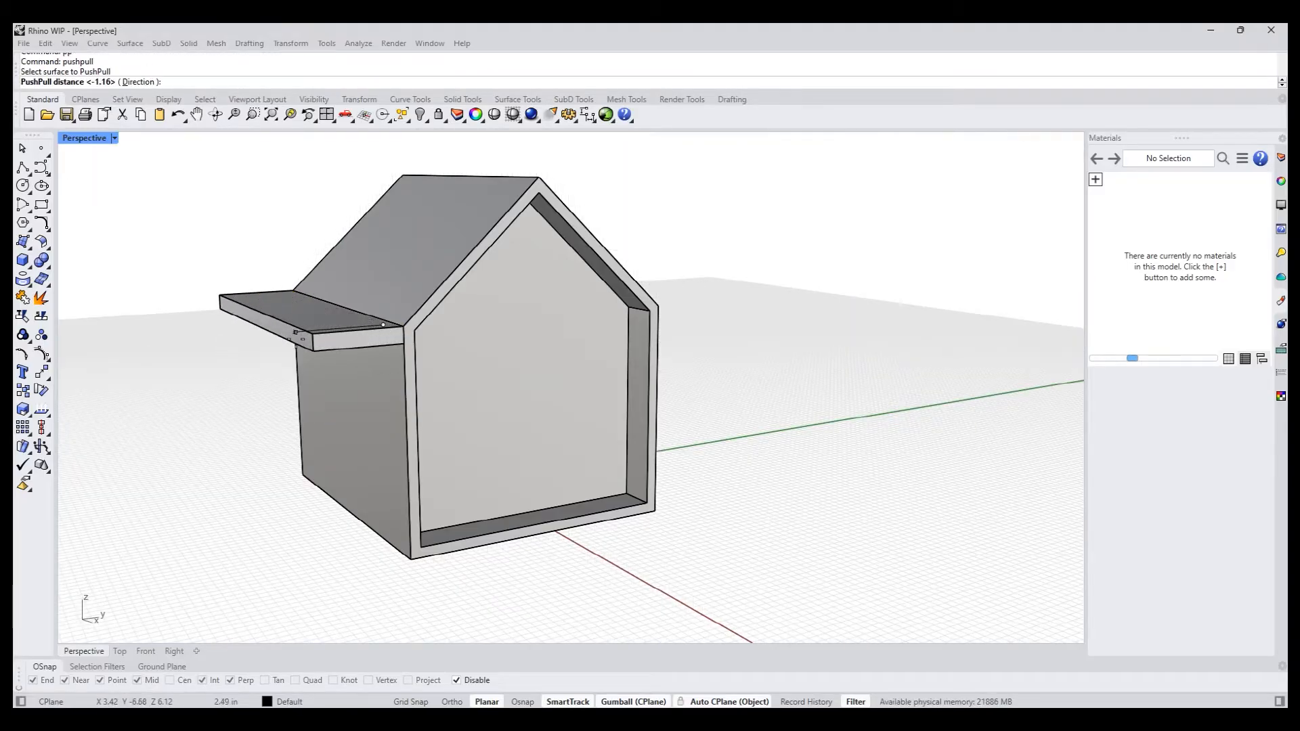
{"action": "right_click_drag", "start_coordinate": [206, 354], "coordinate": [179, 354]}
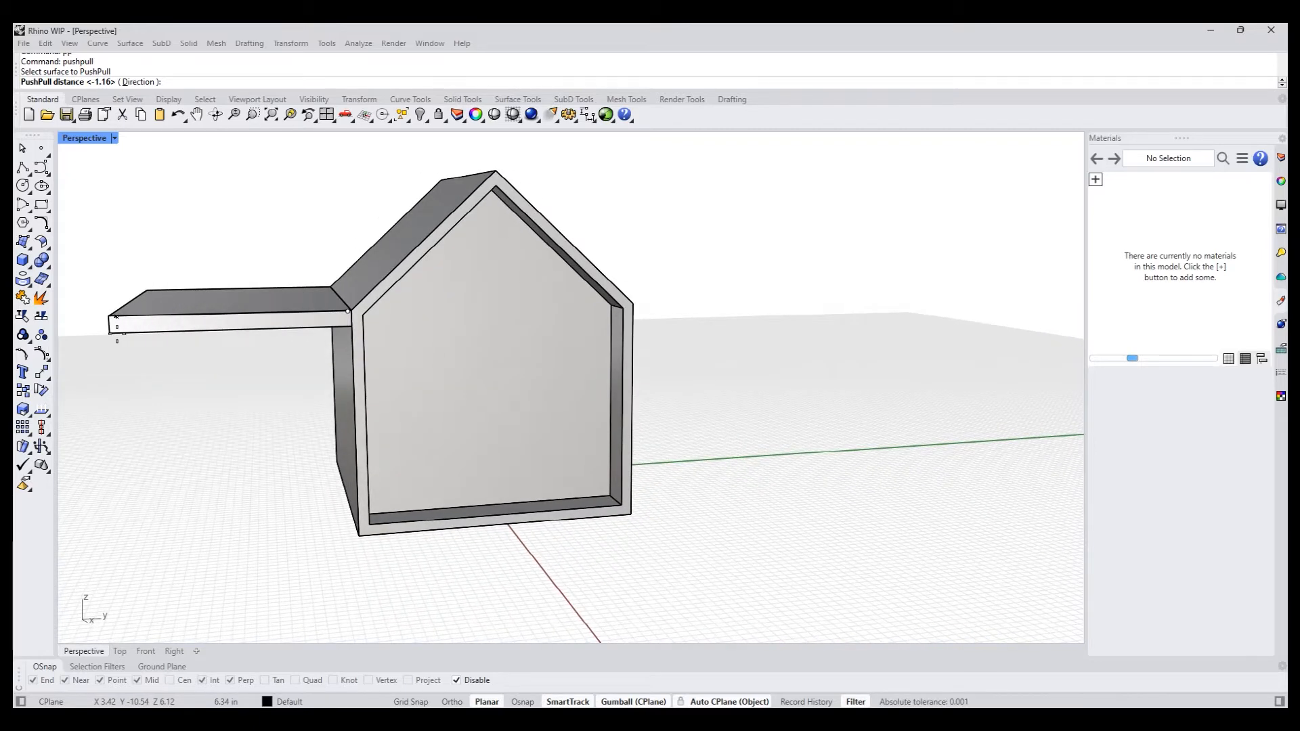
{"action": "left_click", "coordinate": [109, 326]}
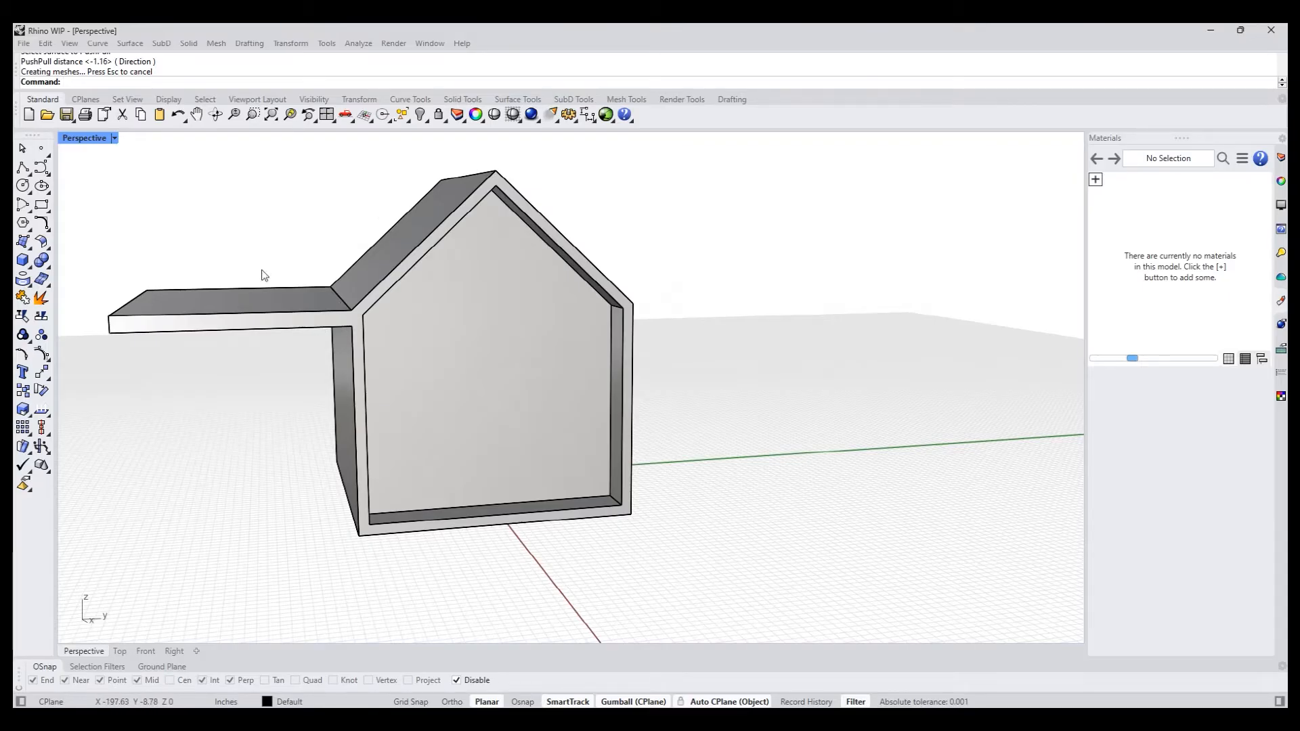
{"action": "right_click_drag", "start_coordinate": [206, 423], "coordinate": [311, 392]}
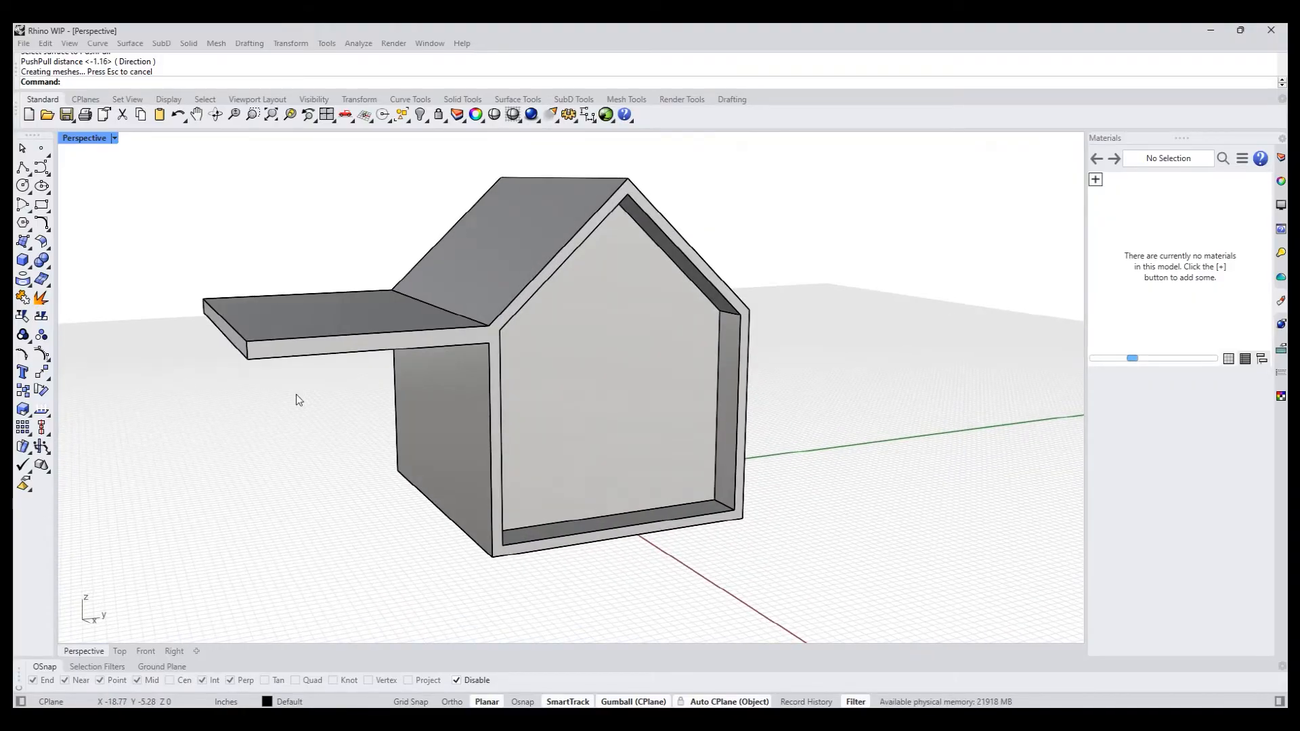
- Extrude the canopy's outer end face a short distance outward with the gumball, adding a separate end segment
{"action": "scroll", "coordinate": [239, 355], "scroll_direction": "up", "scroll_amount": 5}
{"action": "left_click", "coordinate": [238, 347], "text": "ctrl+shift"}
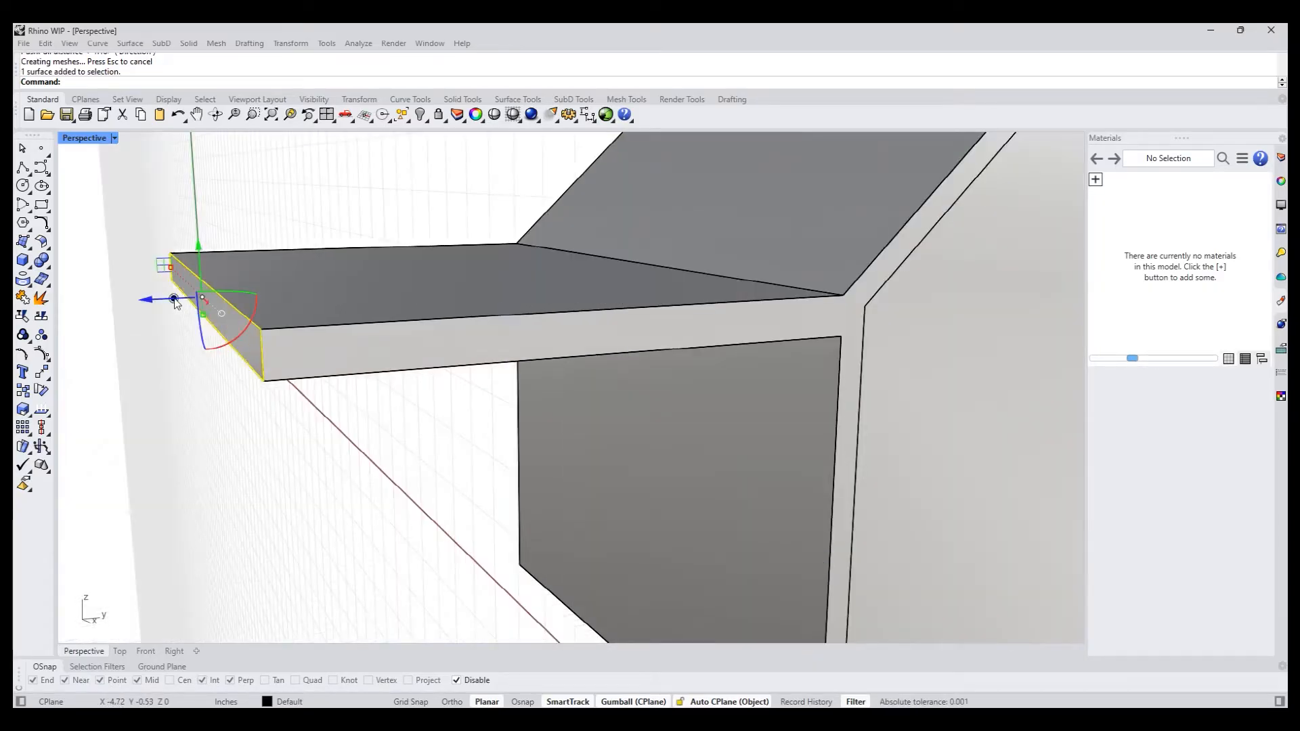
{"action": "left_click_drag", "start_coordinate": [190, 299], "coordinate": [156, 299]}
{"action": "right_click_drag", "start_coordinate": [286, 444], "coordinate": [270, 426]}
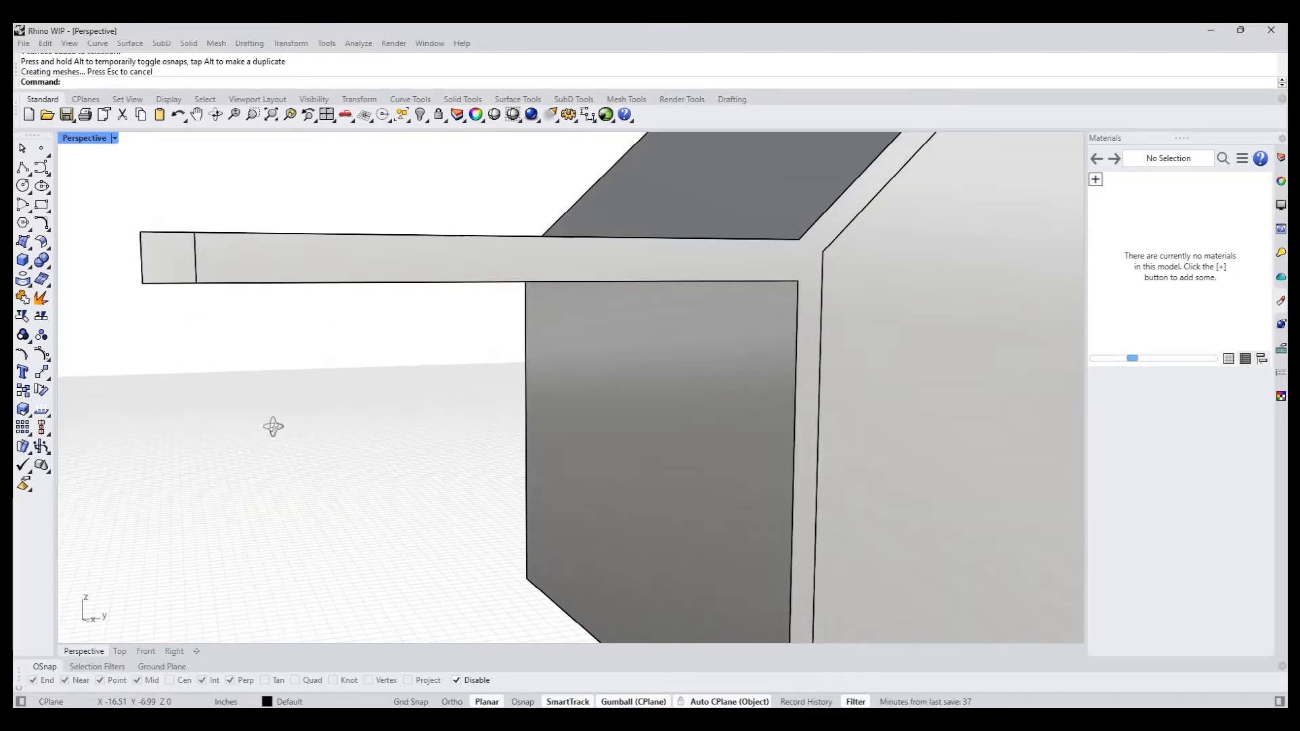
{"action": "right_click_drag", "start_coordinate": [192, 291], "coordinate": [195, 306]}
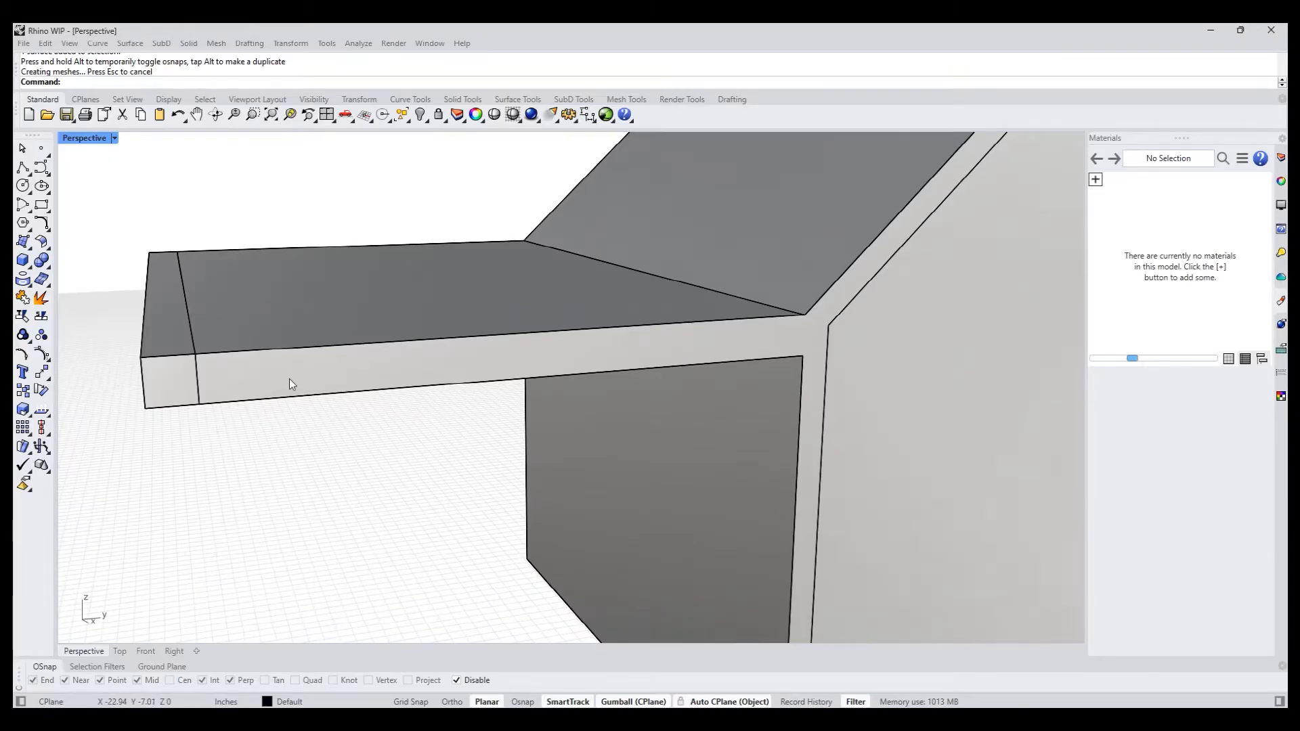
- PushPull the underside of the canopy's end segment down to the house's bottom corner to form a supporting wall
{"action": "scroll", "coordinate": [289, 379], "scroll_direction": "down", "scroll_amount": 5}
{"action": "right_click_drag", "start_coordinate": [289, 379], "coordinate": [291, 348]}
{"action": "scroll", "coordinate": [278, 337], "scroll_direction": "down", "scroll_amount": 4}
{"action": "scroll", "coordinate": [246, 310], "scroll_direction": "up", "scroll_amount": 4}
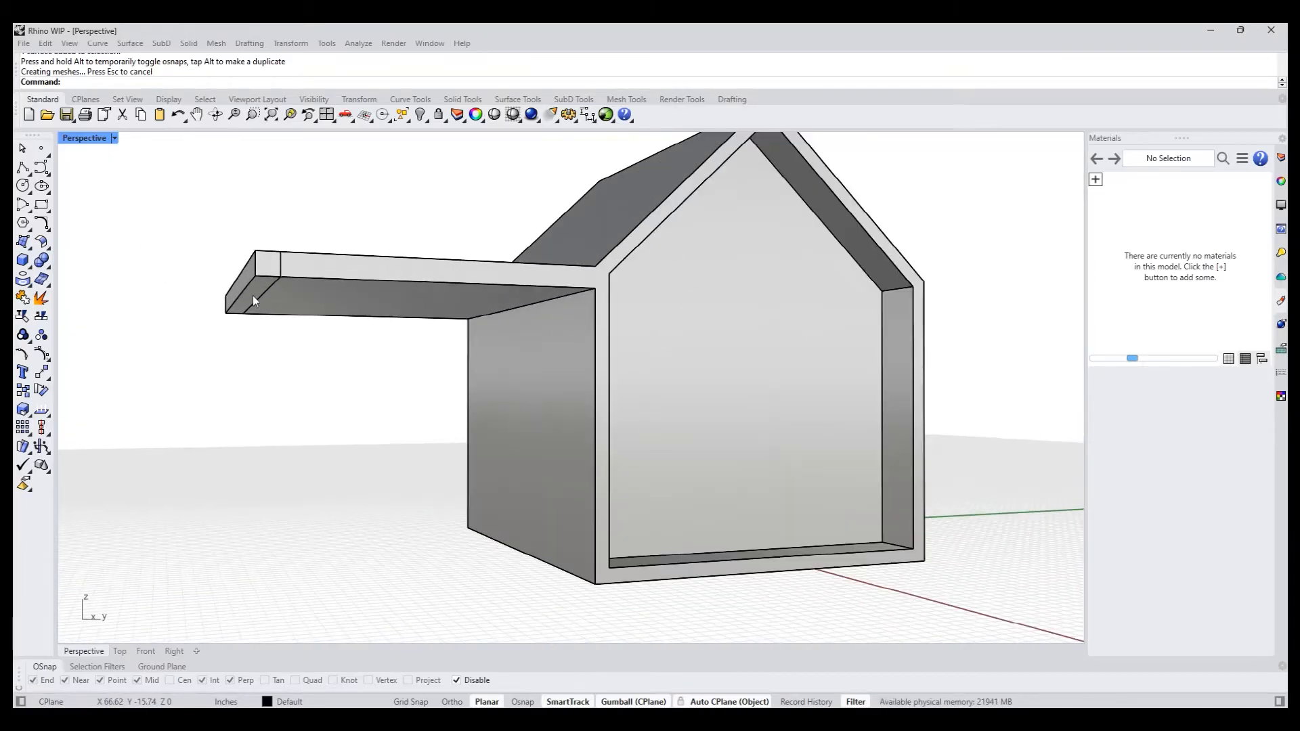
{"action": "left_click", "coordinate": [253, 295], "text": "ctrl+shift"}
{"action": "left_click", "coordinate": [308, 351]}
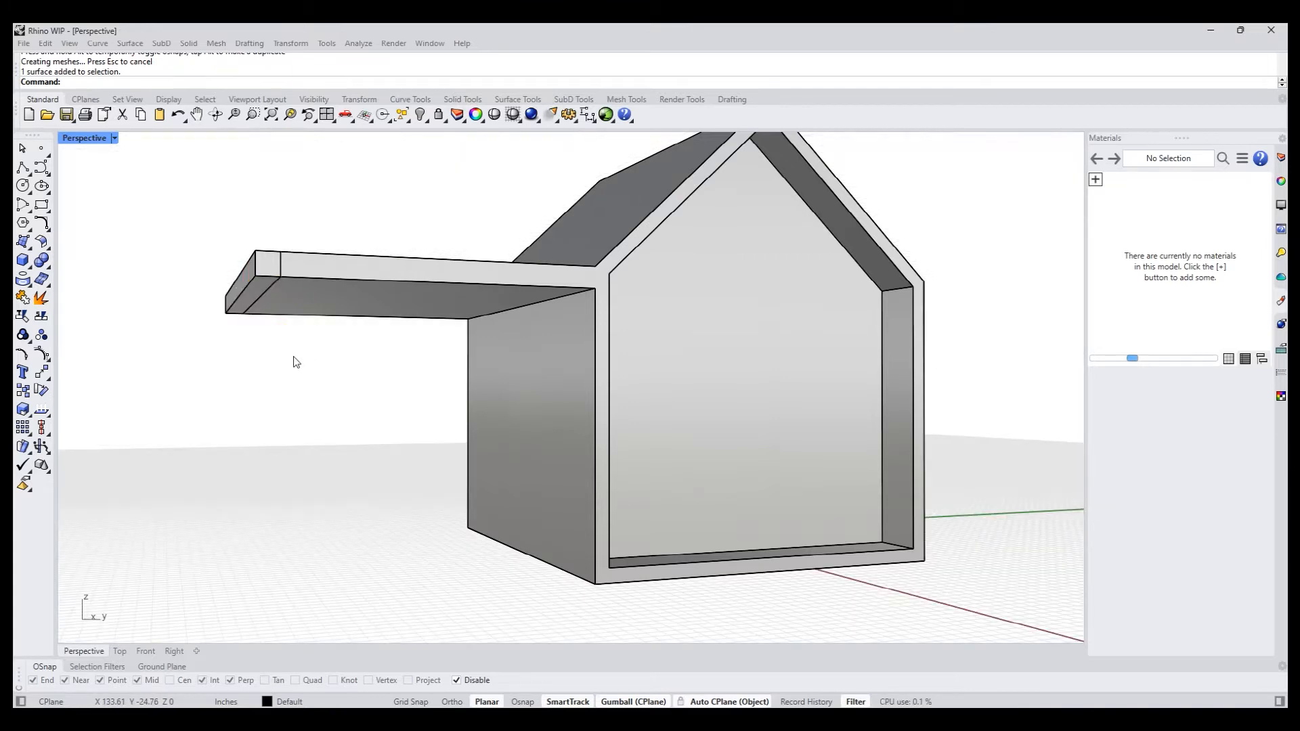
{"action": "type", "text": "pp"}
{"action": "key", "text": "Return"}
{"action": "left_click", "coordinate": [256, 293]}
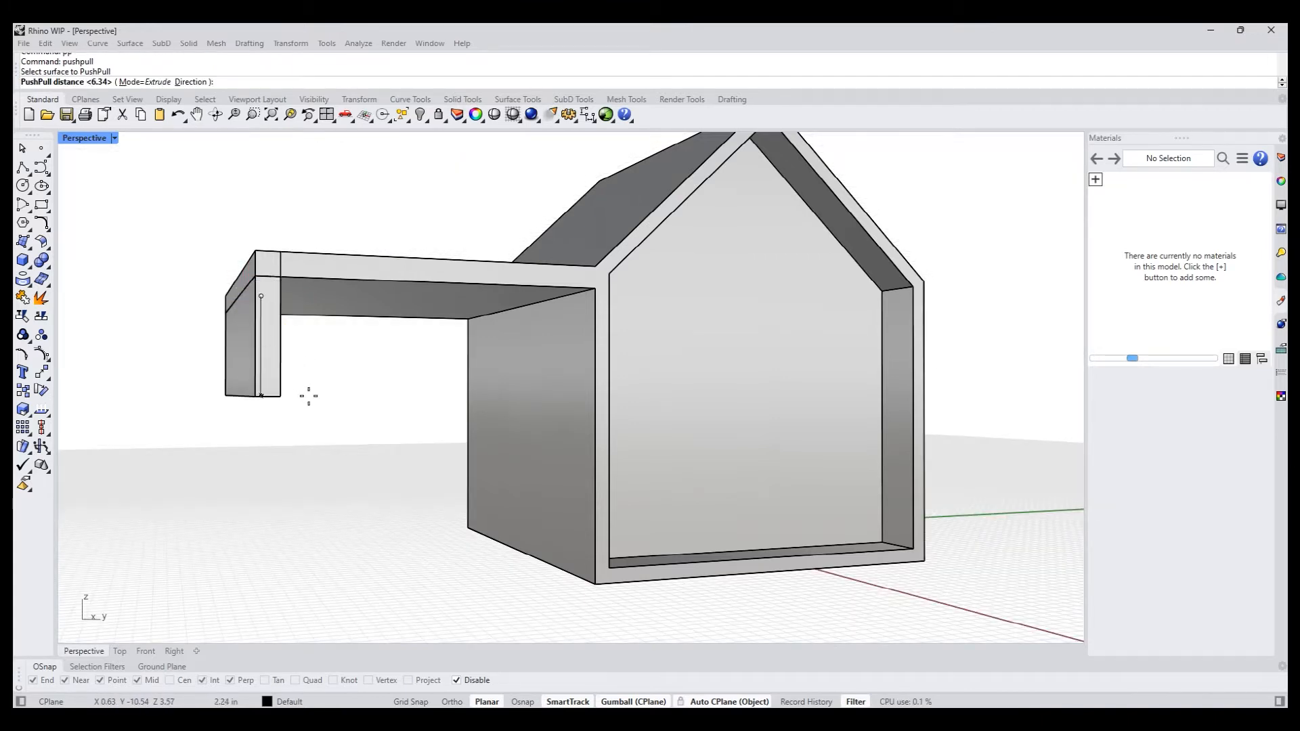
{"action": "key", "text": "alt"}
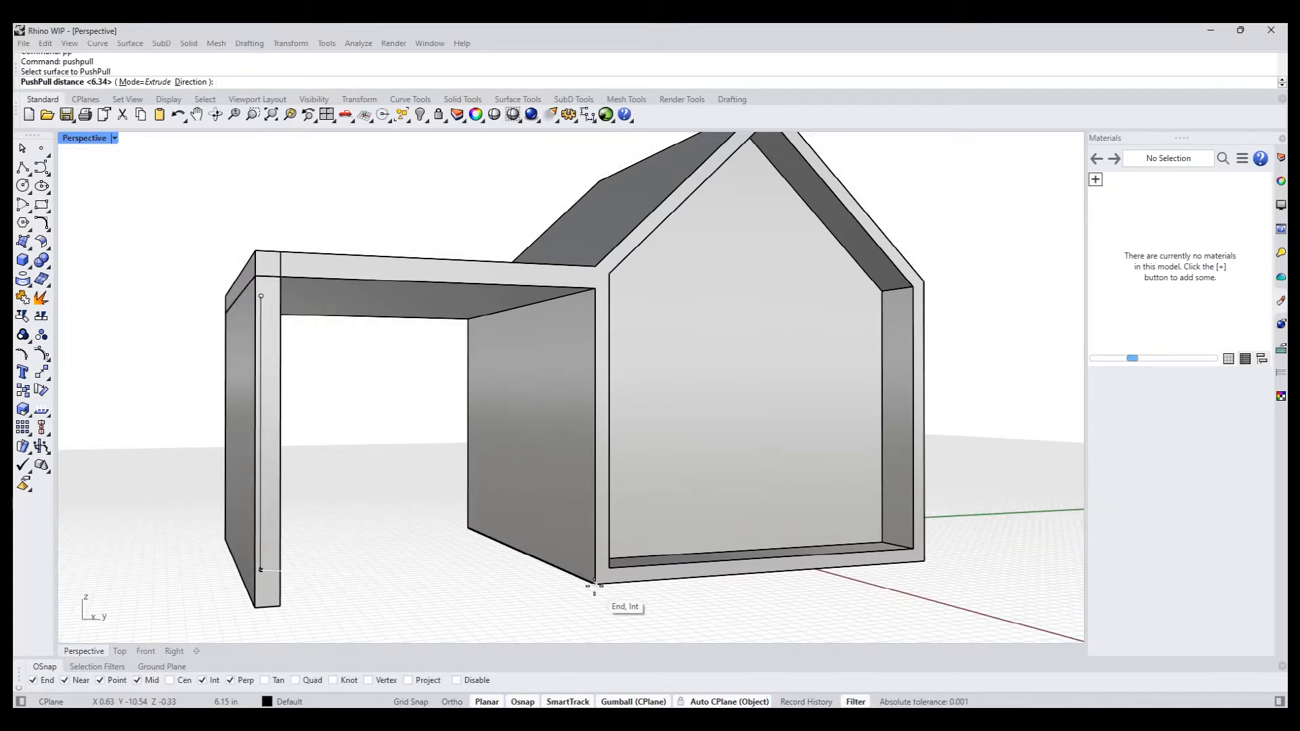
{"action": "left_click", "coordinate": [594, 586]}
- Select the whole house solid and run MergeAllCoplanarFaces to remove the leftover seams between its flat faces
{"action": "right_click_drag", "start_coordinate": [566, 574], "coordinate": [364, 464]}
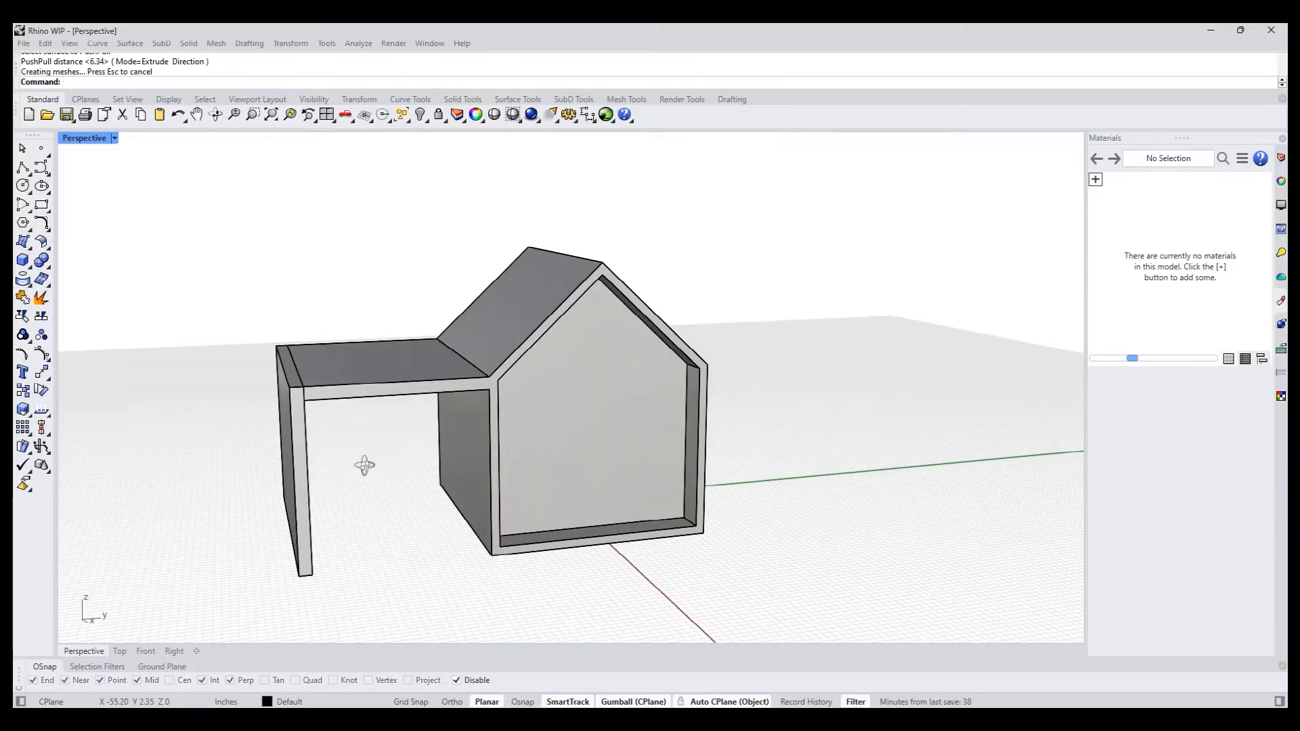
{"action": "scroll", "coordinate": [364, 441], "scroll_direction": "up", "scroll_amount": 2}
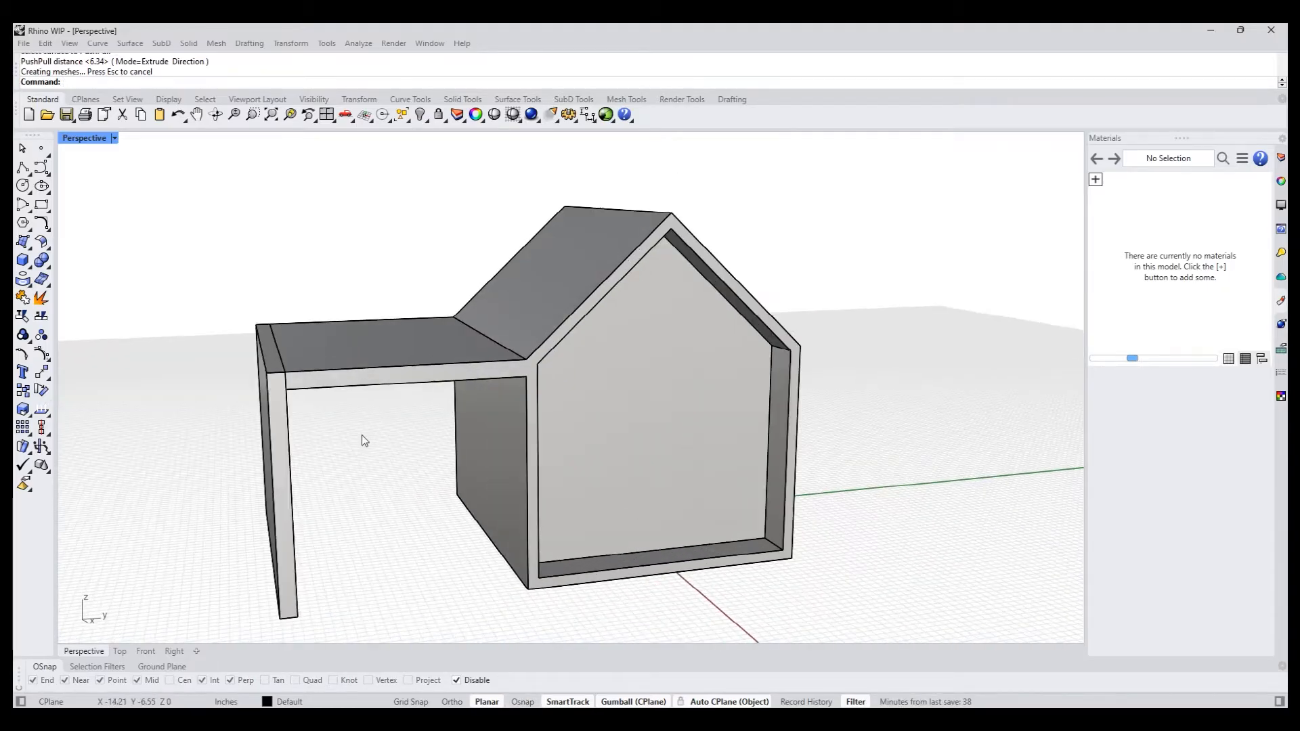
{"action": "left_click", "coordinate": [310, 347]}
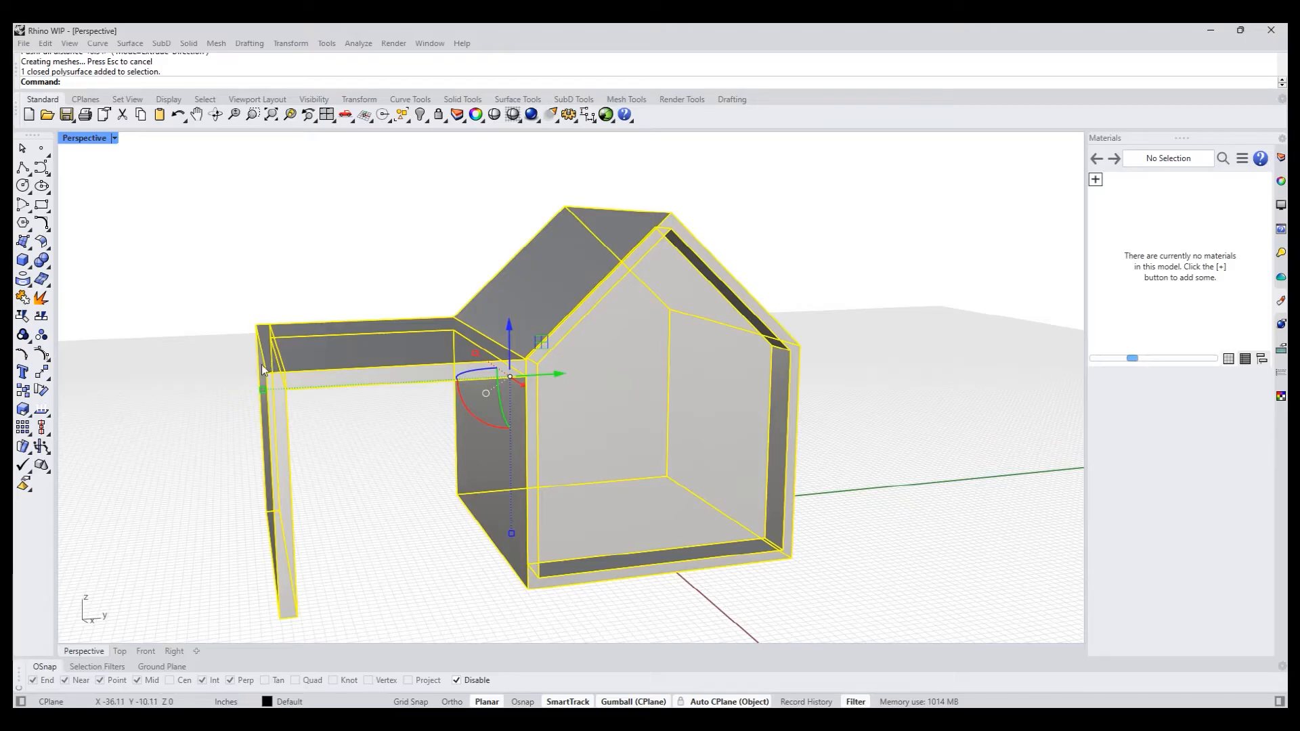
{"action": "left_click", "coordinate": [224, 367]}
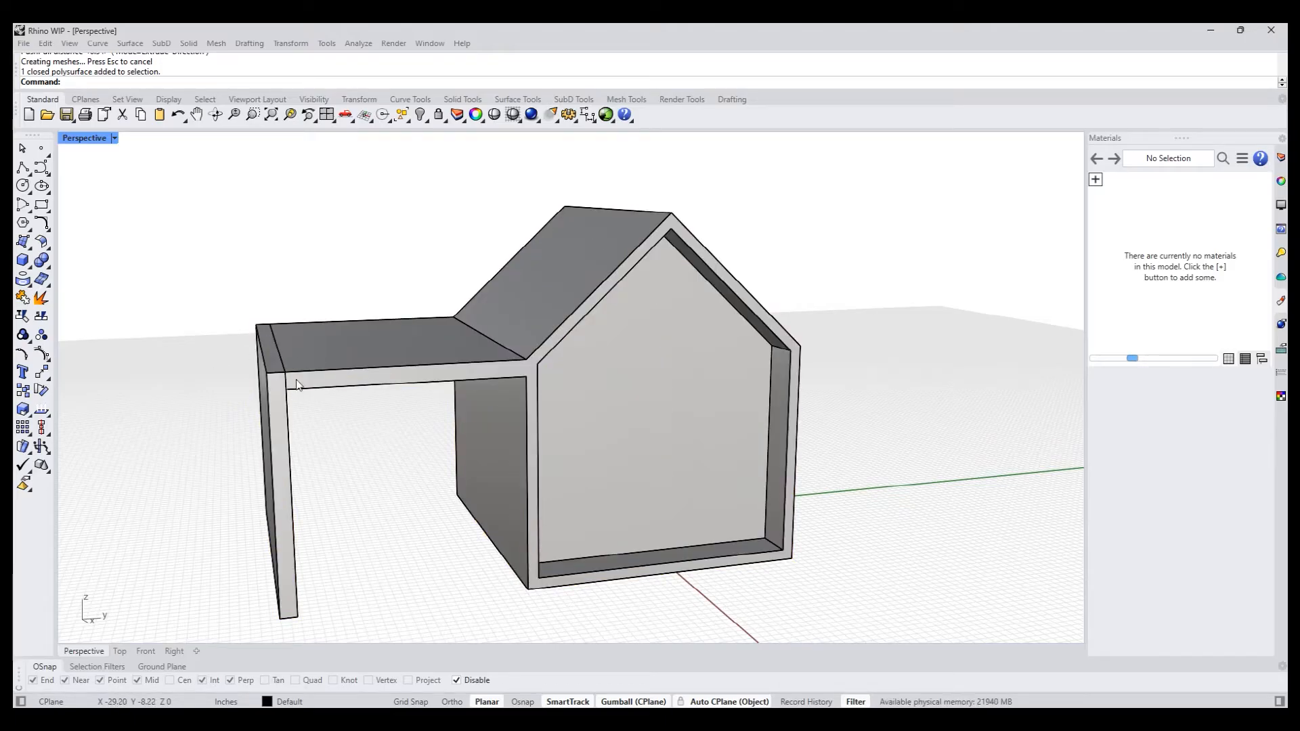
{"action": "left_click", "coordinate": [339, 384]}
{"action": "type", "text": "M"}
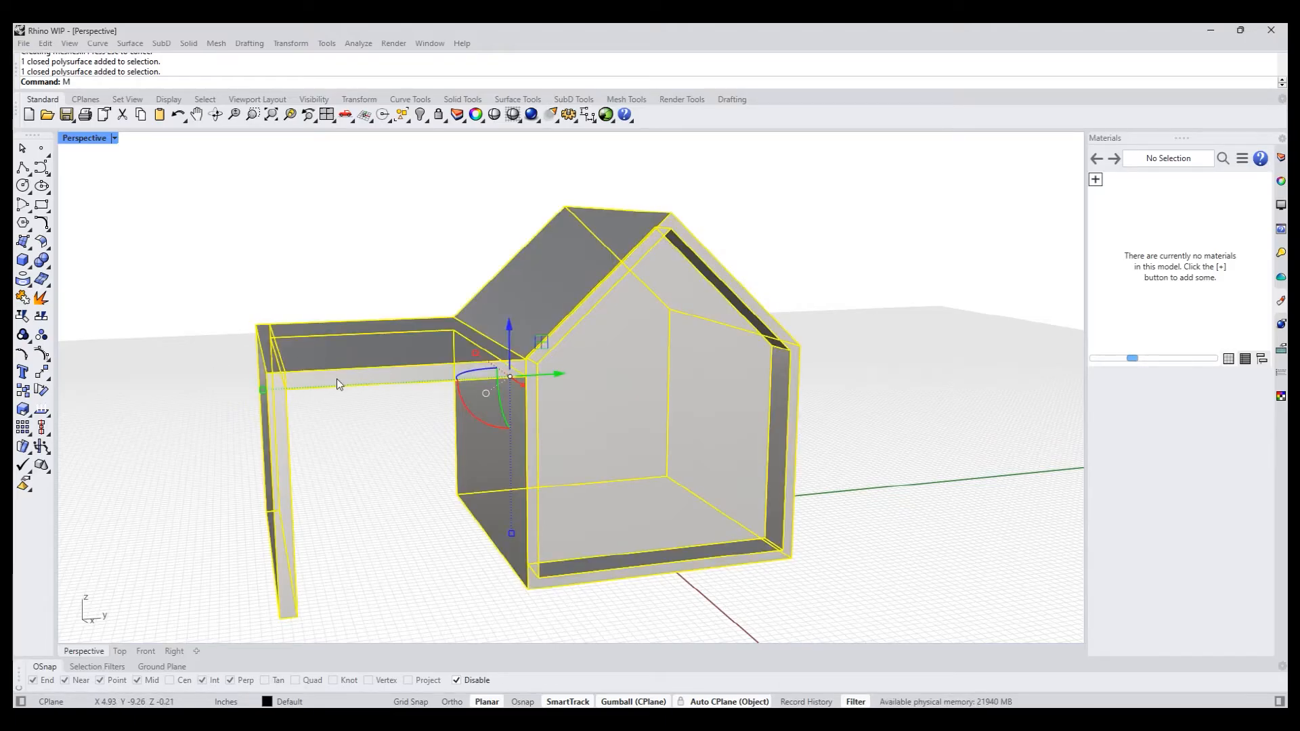
{"action": "type", "text": "ergeAf"}
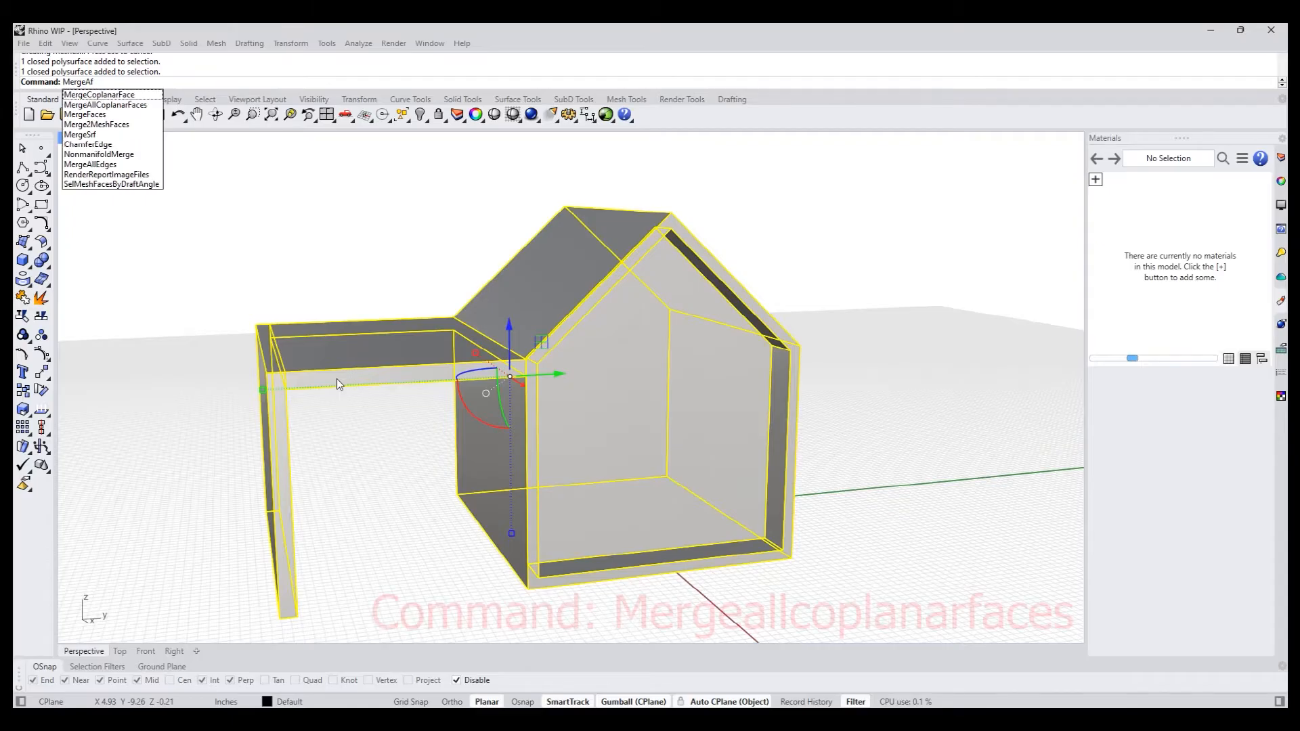
{"action": "key", "text": "BackSpace"}
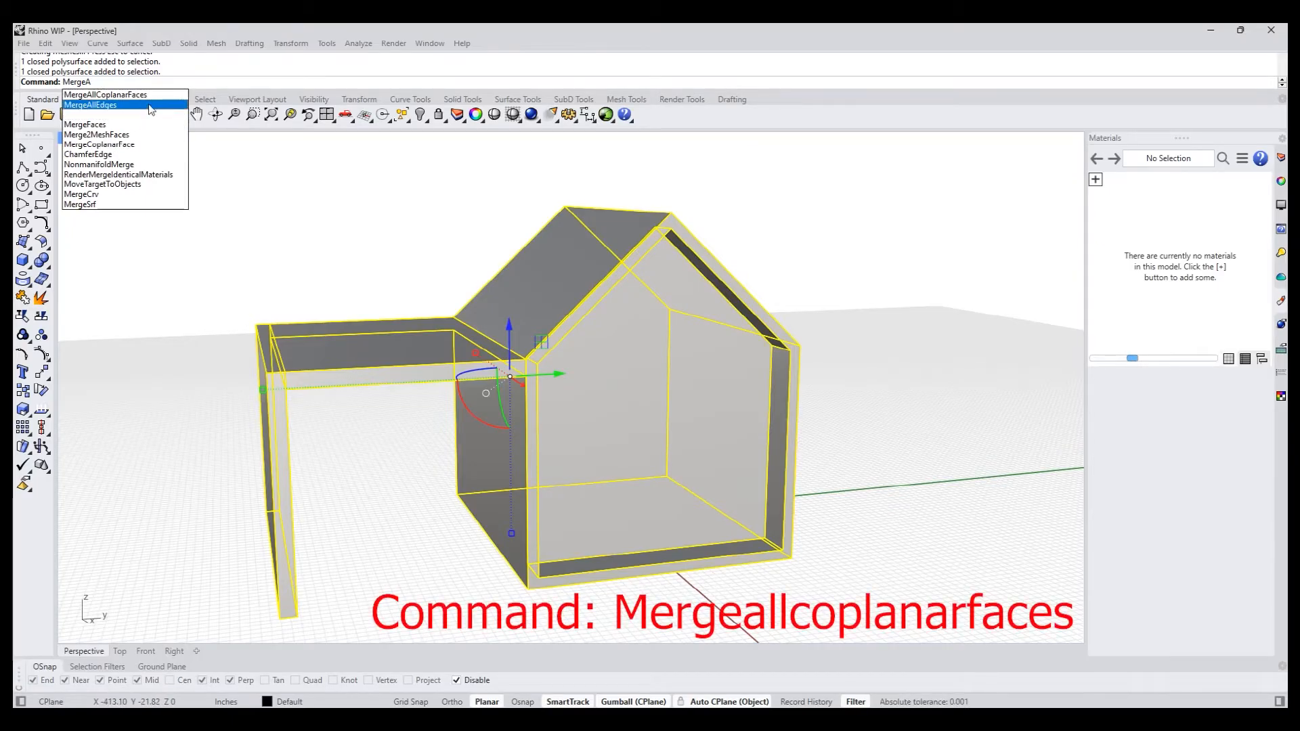
{"action": "left_click", "coordinate": [153, 95]}
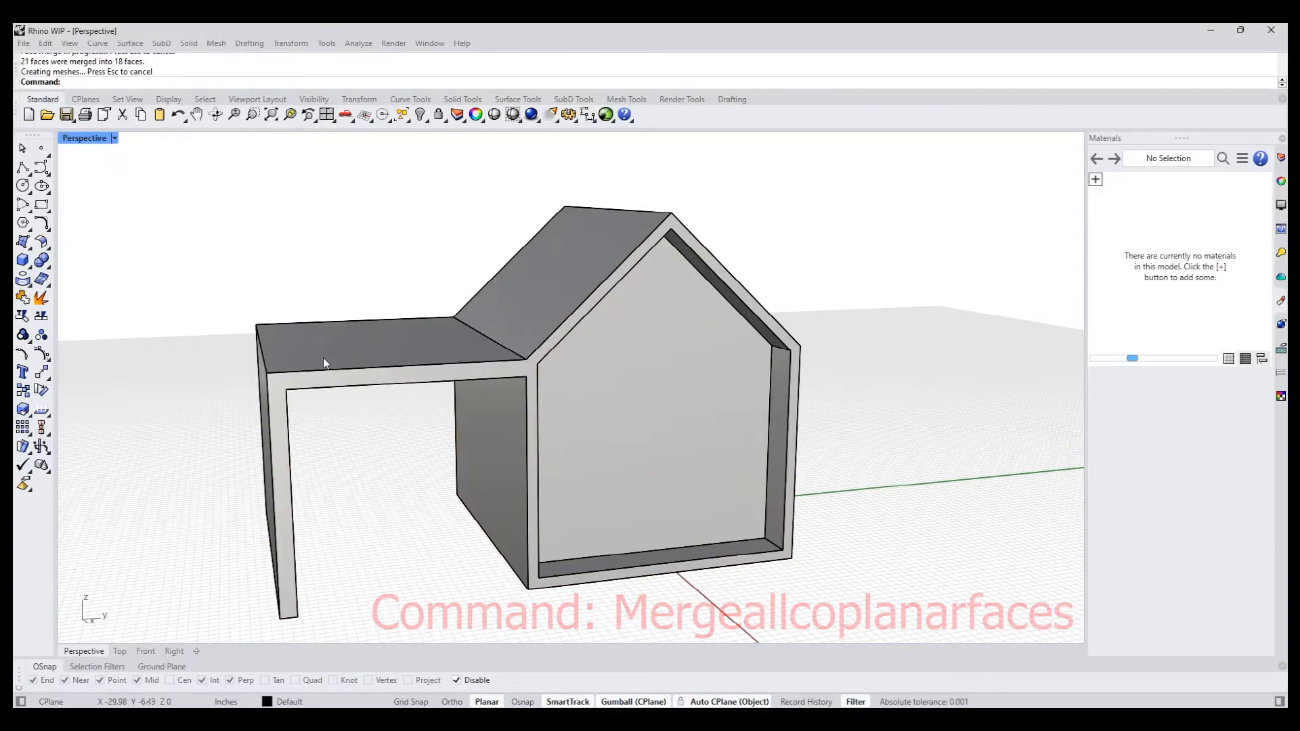
{"action": "mouse_move", "coordinate": [300, 374]}
{"action": "right_mouse_down"}
{"action": "mouse_move", "coordinate": [328, 366]}
{"action": "mouse_move", "coordinate": [312, 371]}
{"action": "right_mouse_up"}
{"action": "right_click_drag", "start_coordinate": [427, 507], "coordinate": [445, 473], "text": "shift"}
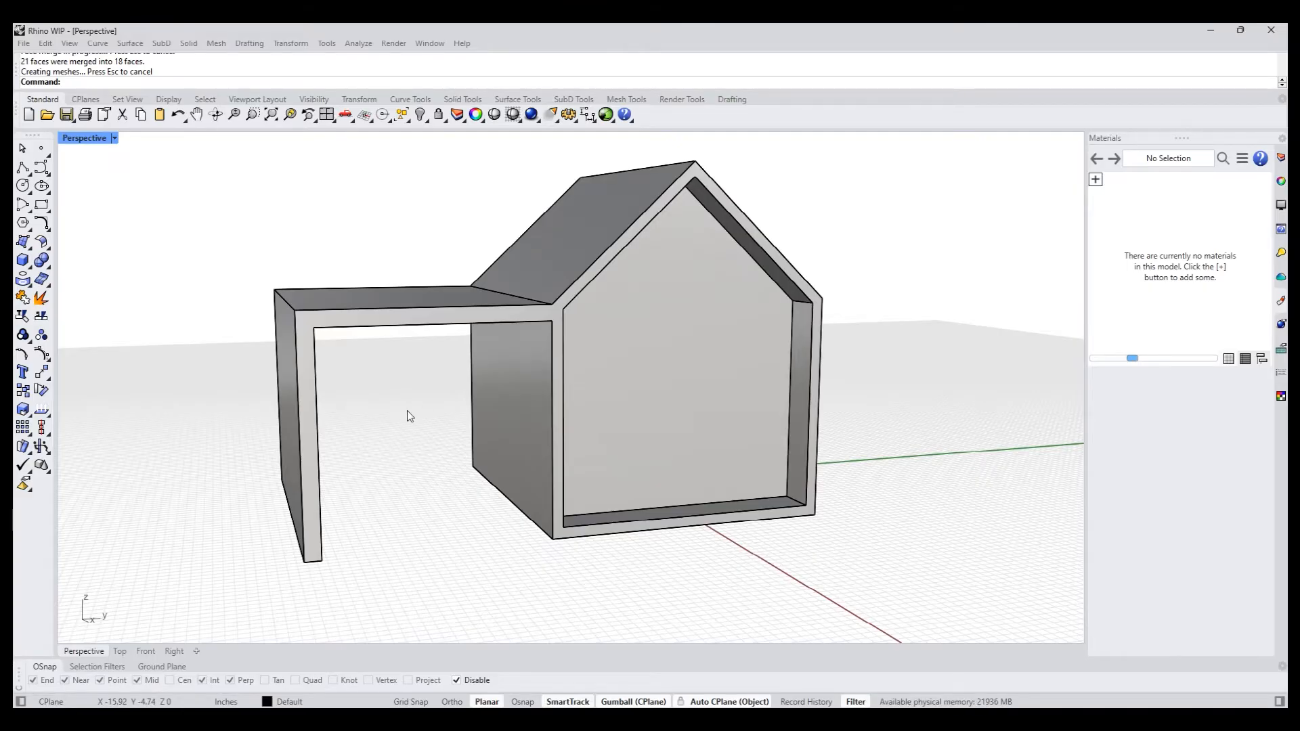
{"action": "right_click_drag", "start_coordinate": [429, 412], "coordinate": [408, 396]}
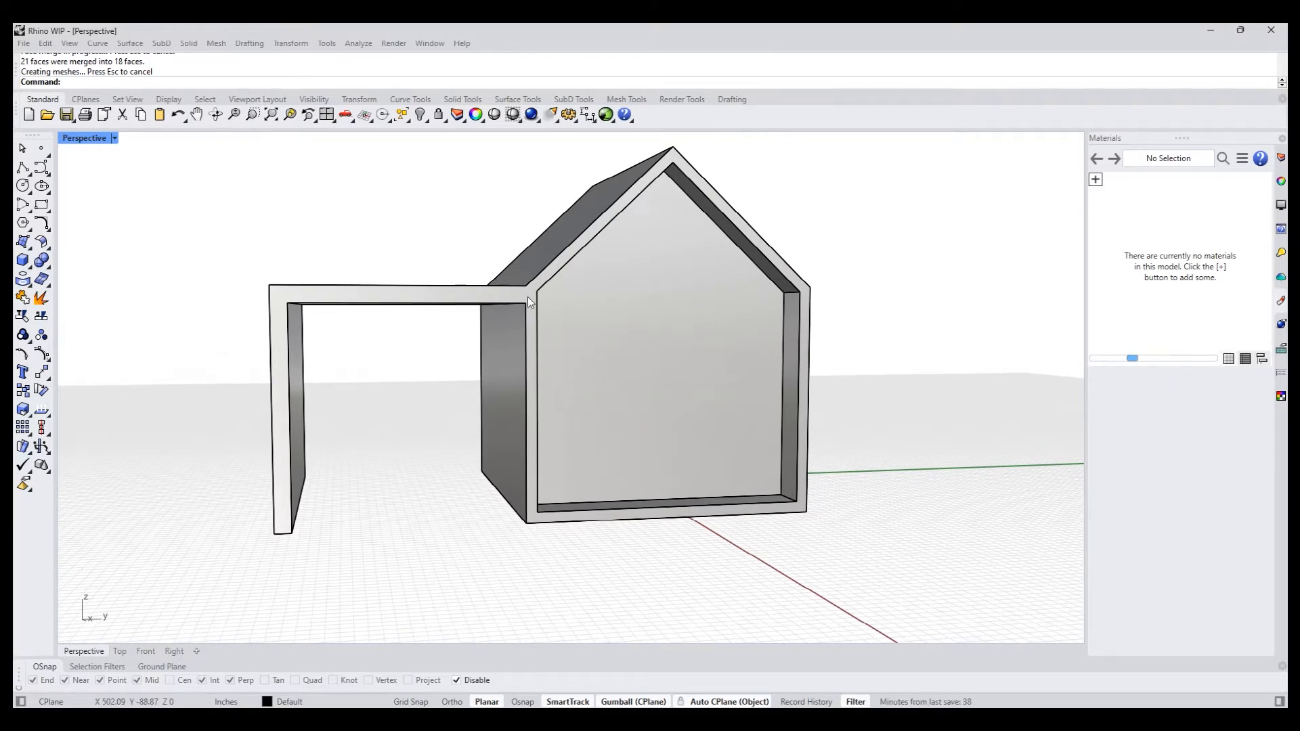
- PushPull the underside of the side canopy up about 0.15 in to thin the canopy roof
{"action": "scroll", "coordinate": [535, 295], "scroll_direction": "up", "scroll_amount": 9}
{"action": "scroll", "coordinate": [510, 352], "scroll_direction": "down", "scroll_amount": 3}
{"action": "right_click_drag", "start_coordinate": [511, 352], "coordinate": [498, 353]}
{"action": "scroll", "coordinate": [493, 308], "scroll_direction": "down", "scroll_amount": 3}
{"action": "scroll", "coordinate": [408, 324], "scroll_direction": "down", "scroll_amount": 2}
{"action": "right_click_drag", "start_coordinate": [409, 324], "coordinate": [420, 364]}
{"action": "type", "text": "pp"}
{"action": "key", "text": "Return"}
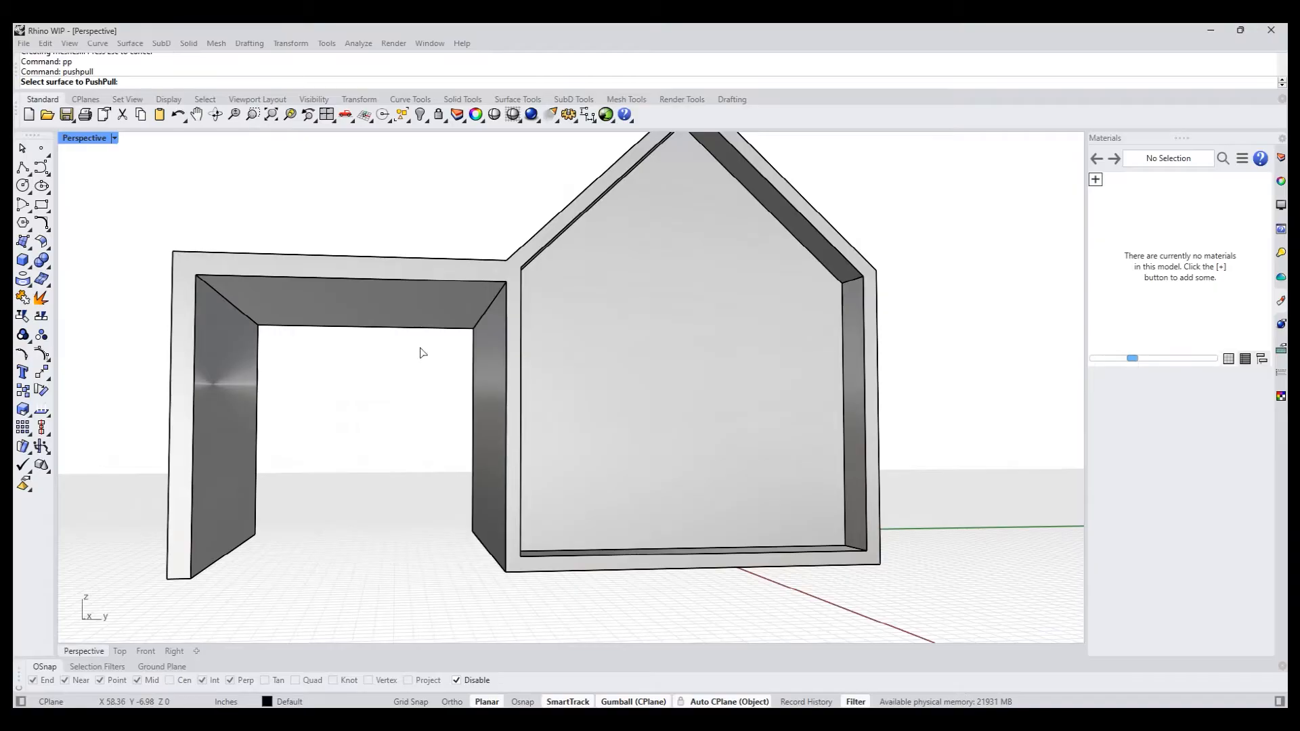
{"action": "scroll", "coordinate": [421, 354], "scroll_direction": "up", "scroll_amount": 4}
{"action": "left_click", "coordinate": [449, 312]}
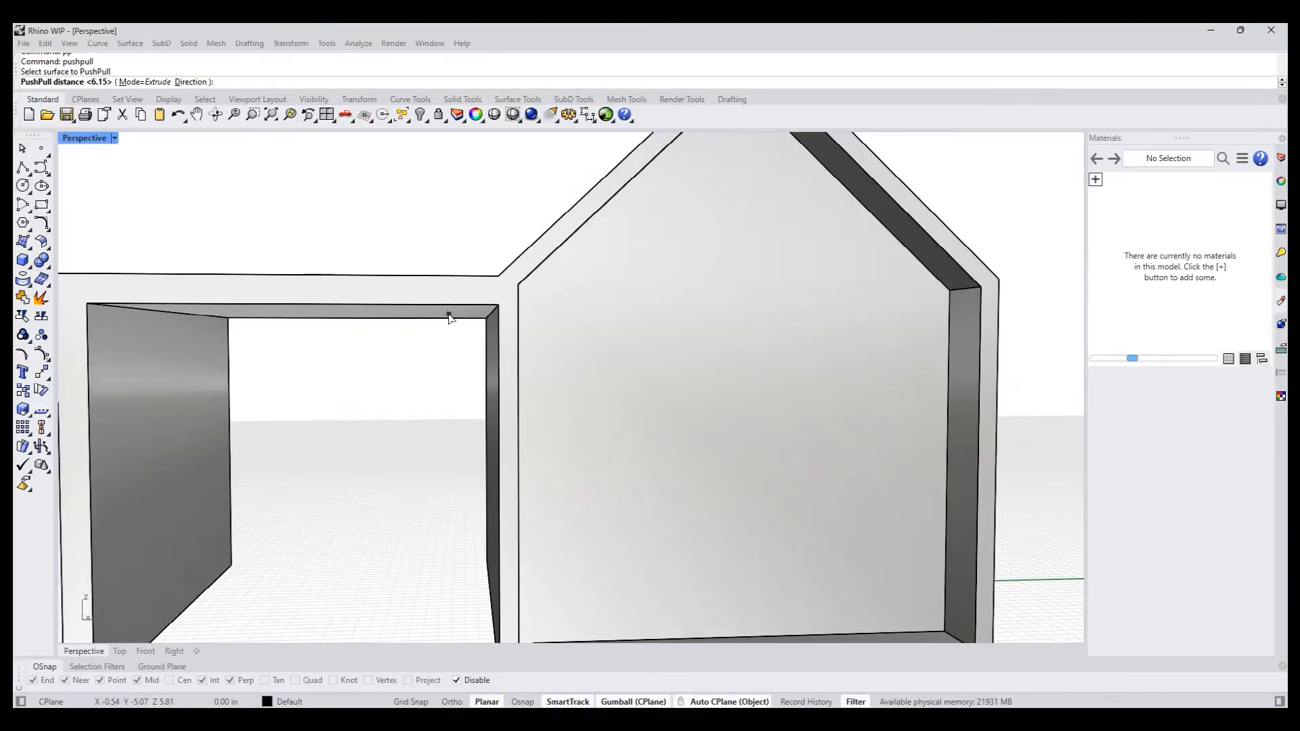
{"action": "right_click_drag", "start_coordinate": [453, 307], "coordinate": [454, 312]}
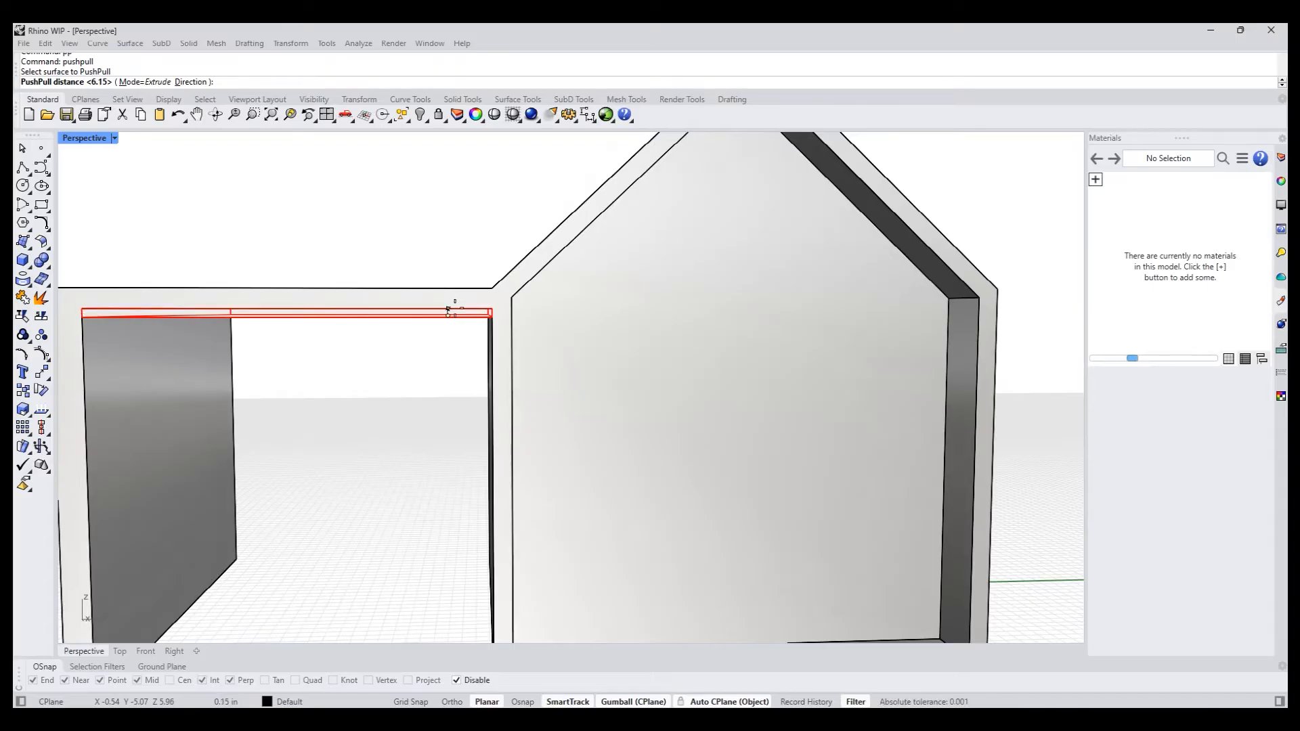
{"action": "left_click", "coordinate": [450, 312]}
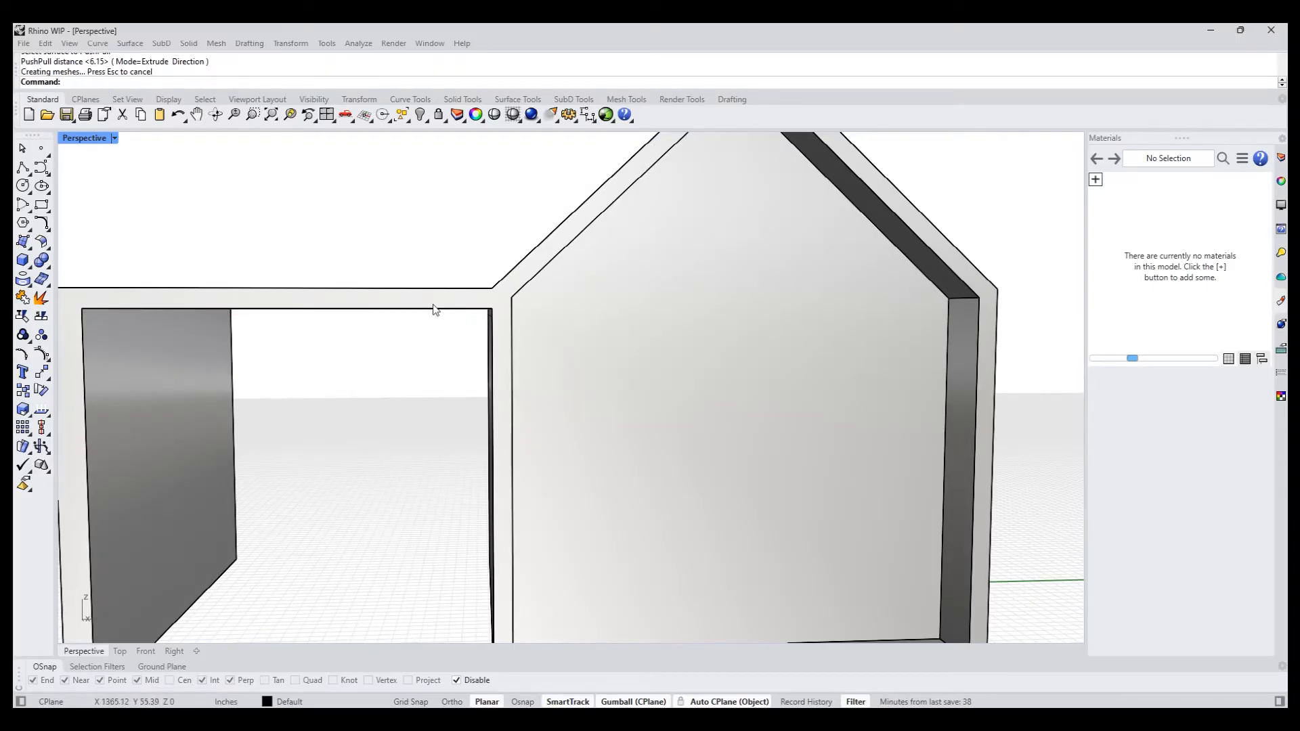
{"action": "scroll", "coordinate": [462, 311], "scroll_direction": "down", "scroll_amount": 5}
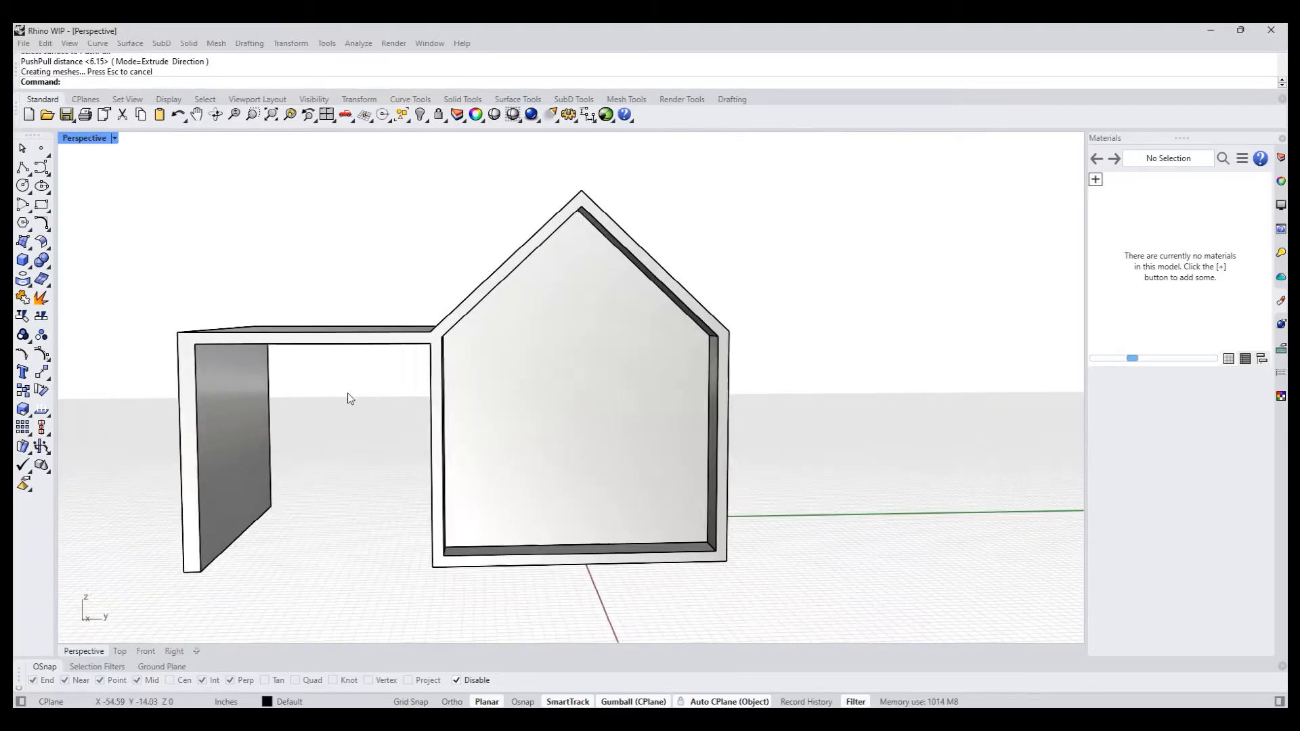
- PushPull the inner face of the canopy's outer supporting wall about 0.14 in to thin the wall
{"action": "scroll", "coordinate": [386, 366], "scroll_direction": "up", "scroll_amount": 3}
{"action": "type", "text": "pp"}
{"action": "key", "text": "Return"}
{"action": "left_click", "coordinate": [386, 360]}
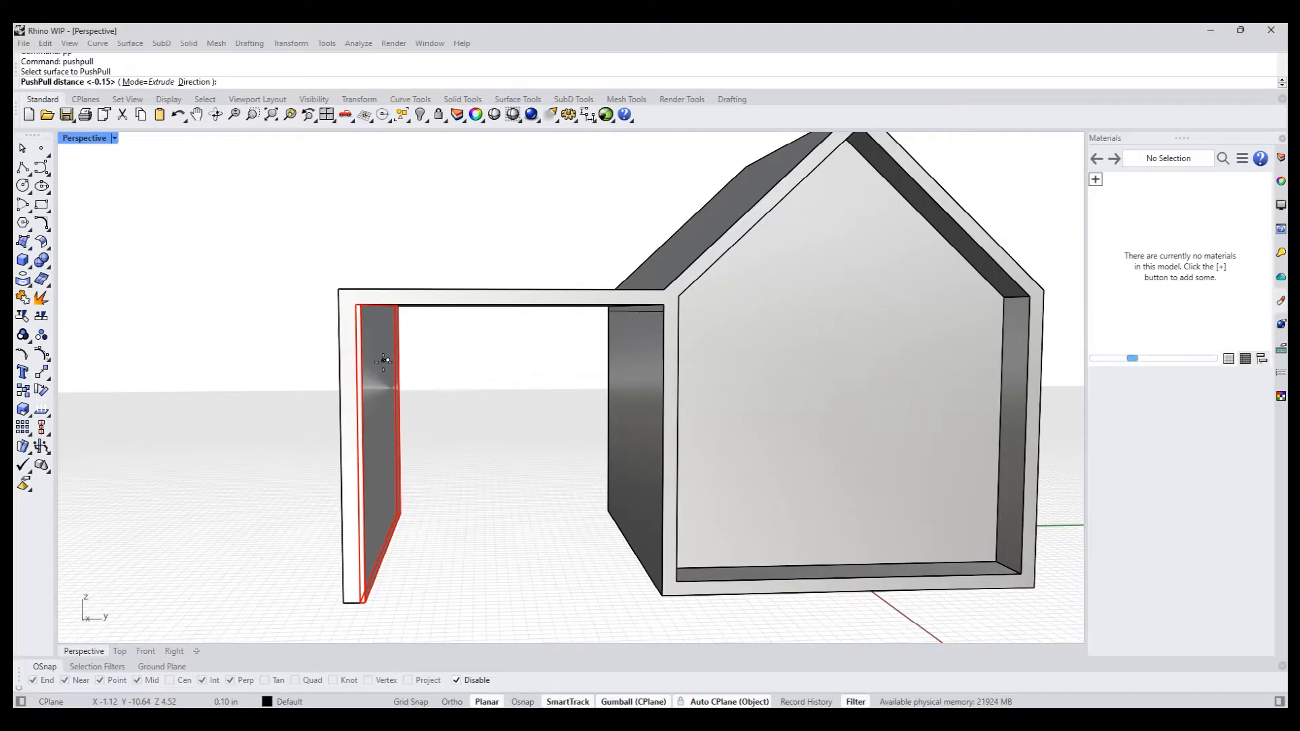
{"action": "left_click", "coordinate": [383, 361]}
{"action": "scroll", "coordinate": [466, 384], "scroll_direction": "down", "scroll_amount": 3}
{"action": "right_click_drag", "start_coordinate": [429, 394], "coordinate": [435, 409]}
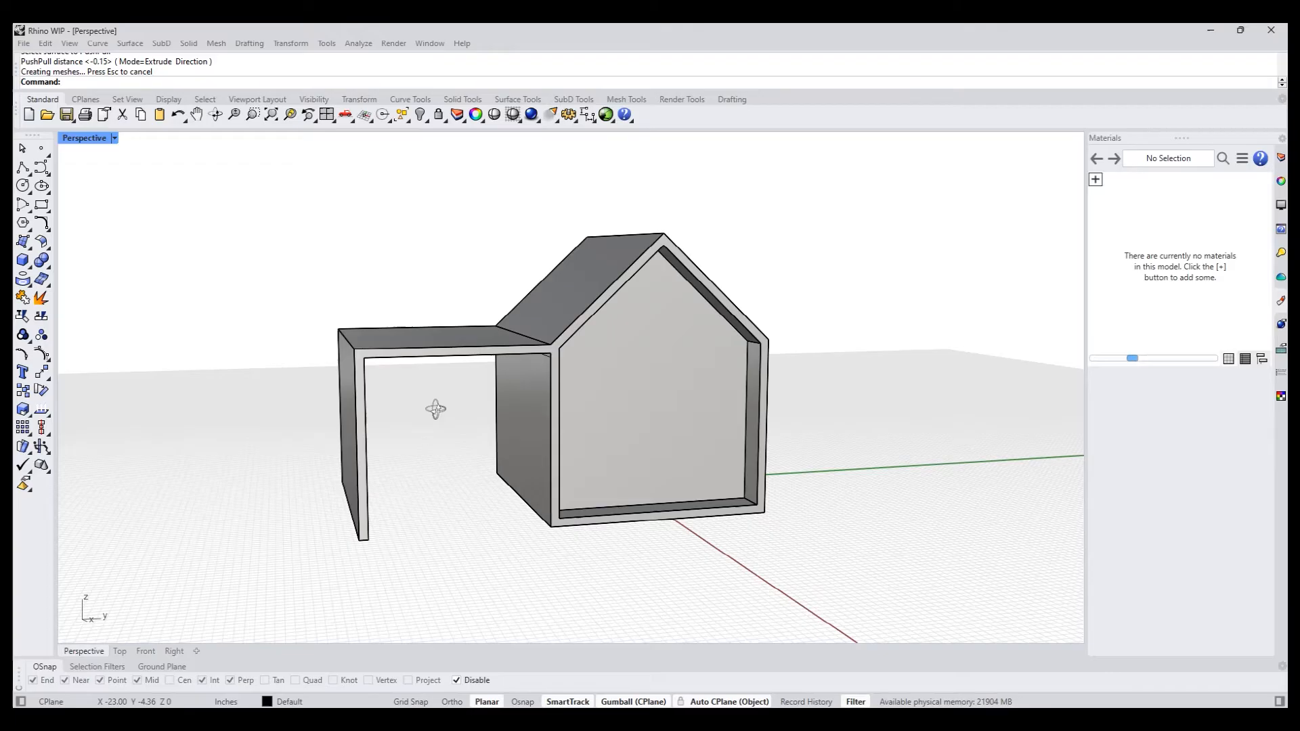
- Delete the stray curve where the canopy roof meets the house's eave
{"action": "scroll", "coordinate": [538, 364], "scroll_direction": "up", "scroll_amount": 4}
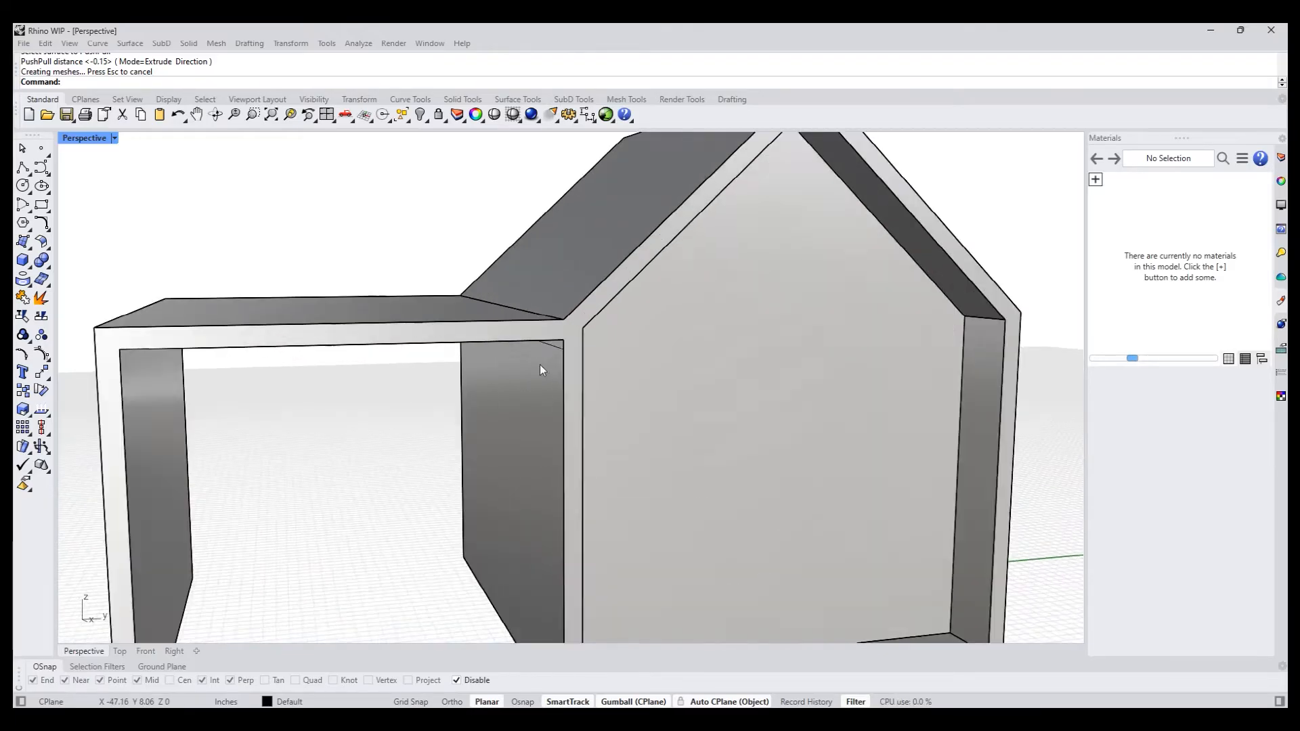
{"action": "left_click", "coordinate": [558, 310]}
{"action": "key", "text": "Return"}
{"action": "key", "text": "Delete"}
- PushPull the underside of the house down about 0.65 in to thicken the base
{"action": "scroll", "coordinate": [474, 430], "scroll_direction": "down", "scroll_amount": 5}
{"action": "right_click_drag", "start_coordinate": [461, 480], "coordinate": [343, 450]}
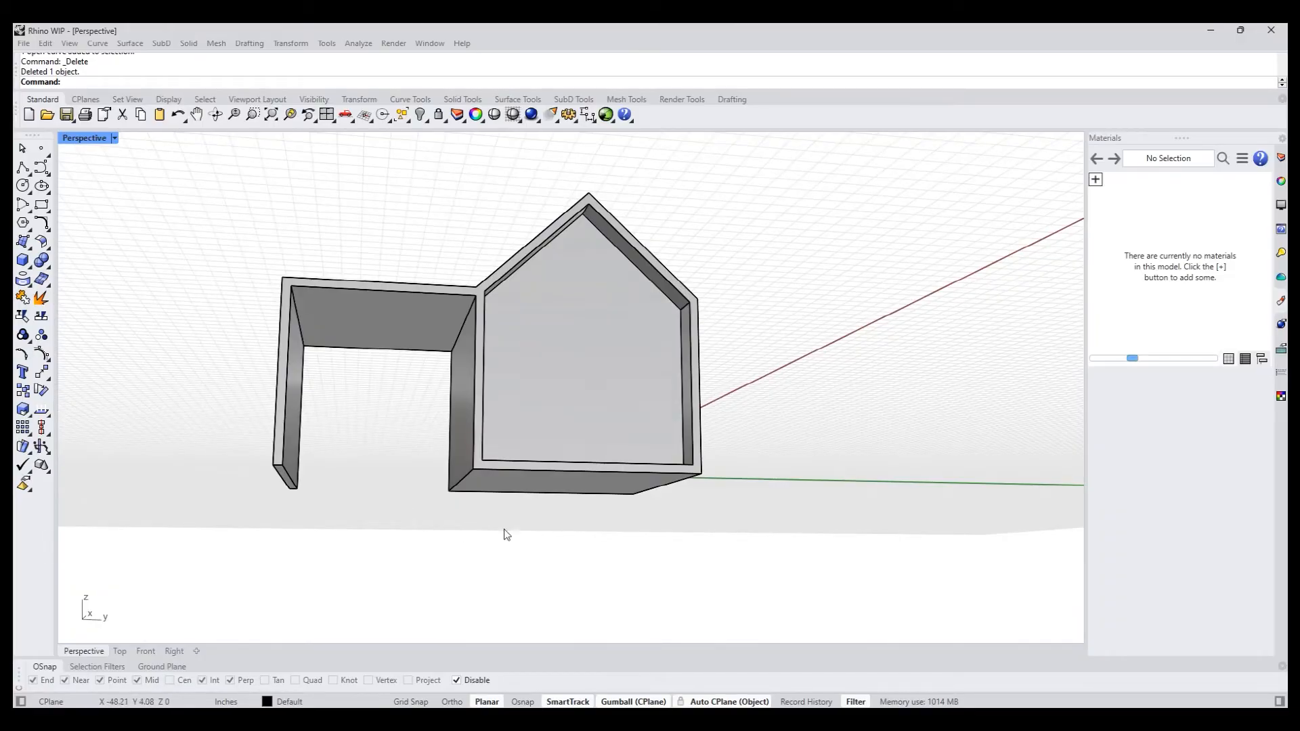
{"action": "scroll", "coordinate": [484, 518], "scroll_direction": "up", "scroll_amount": 2}
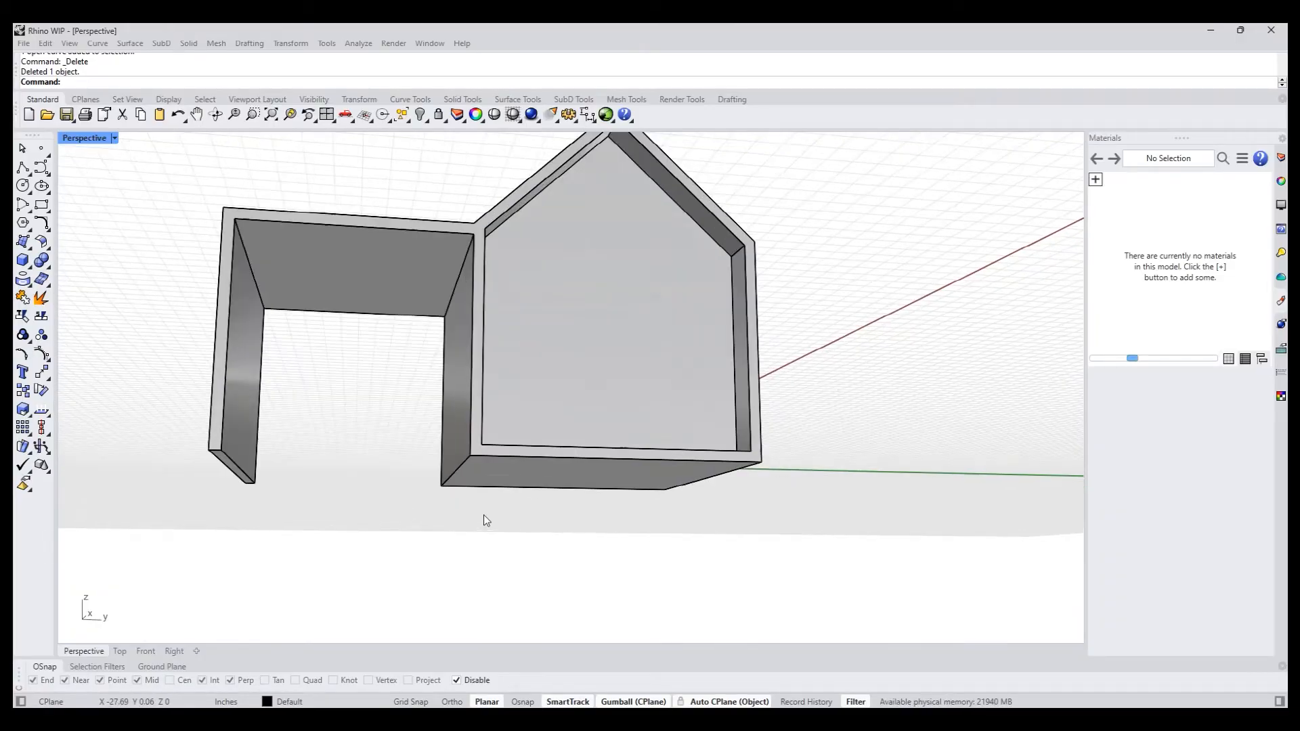
{"action": "key", "text": "Return"}
{"action": "left_click", "coordinate": [506, 472]}
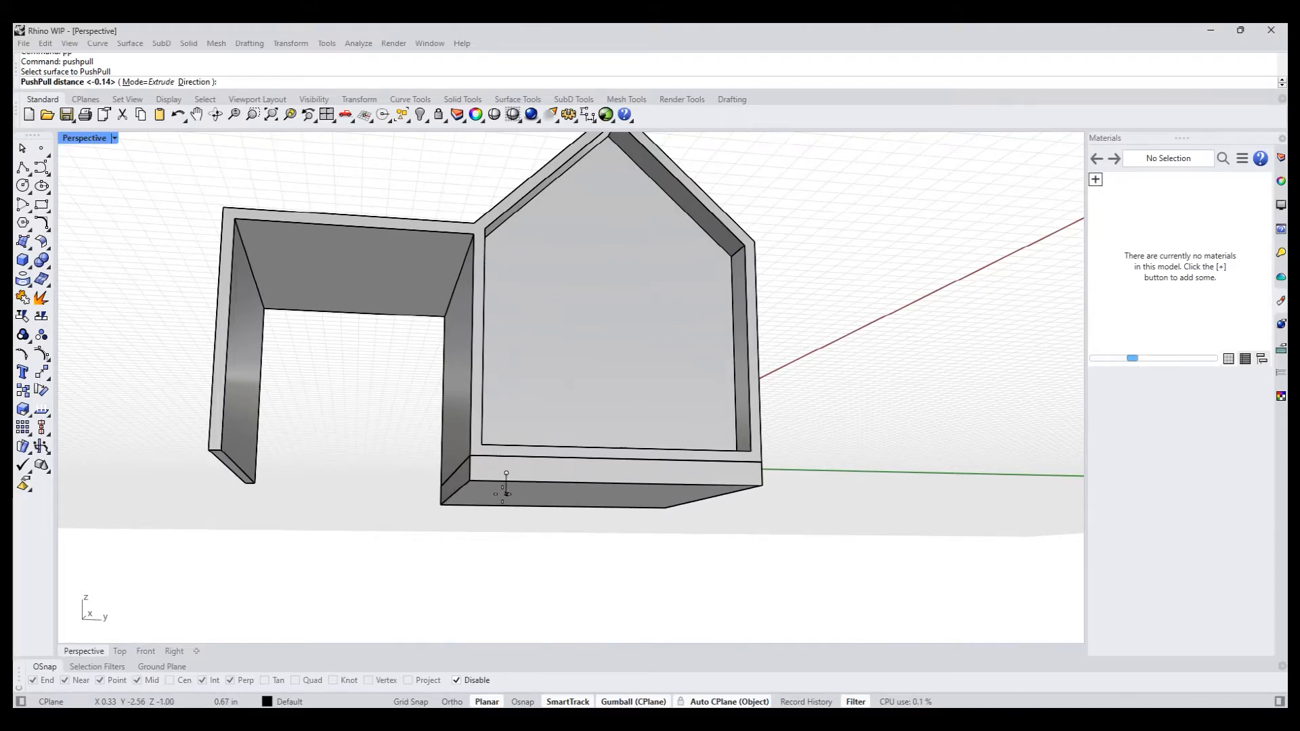
{"action": "left_click", "coordinate": [506, 480]}
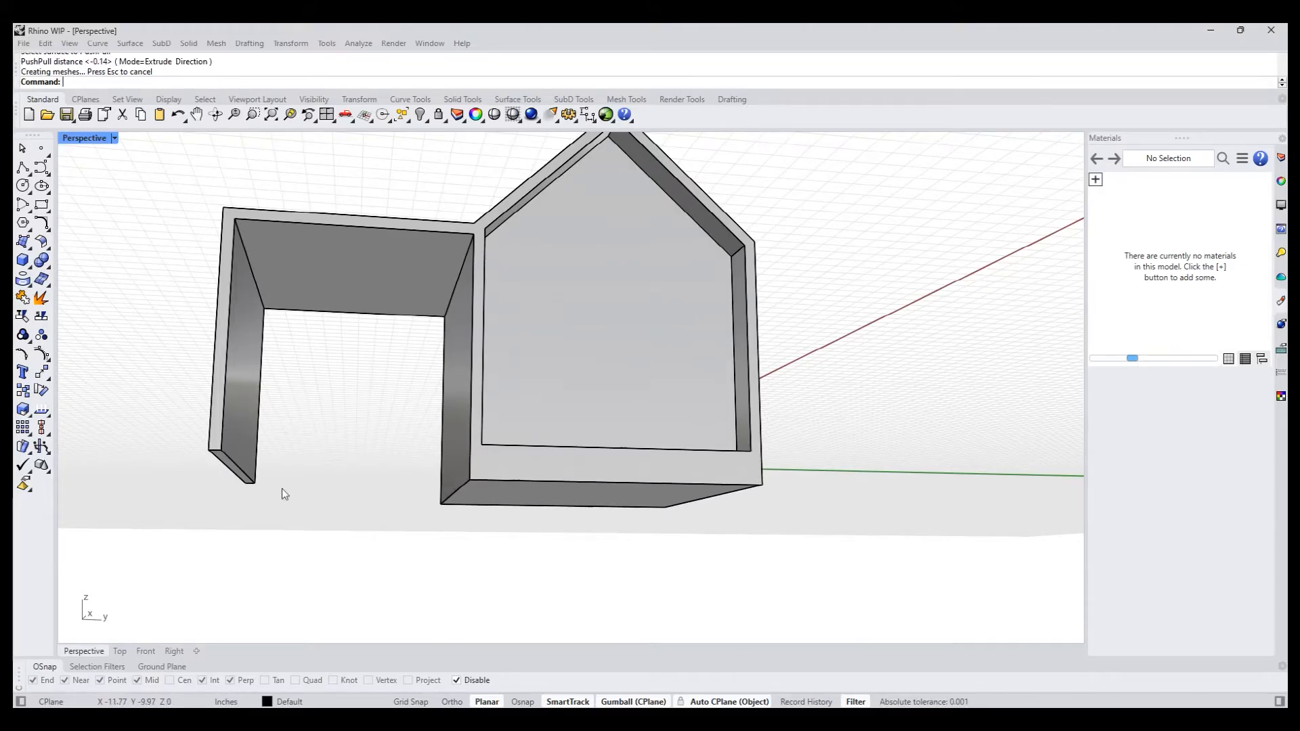
{"action": "scroll", "coordinate": [228, 469], "scroll_direction": "up", "scroll_amount": 2}
{"action": "type", "text": "pp"}
{"action": "key", "text": "Return"}
{"action": "scroll", "coordinate": [226, 470], "scroll_direction": "up", "scroll_amount": 3}
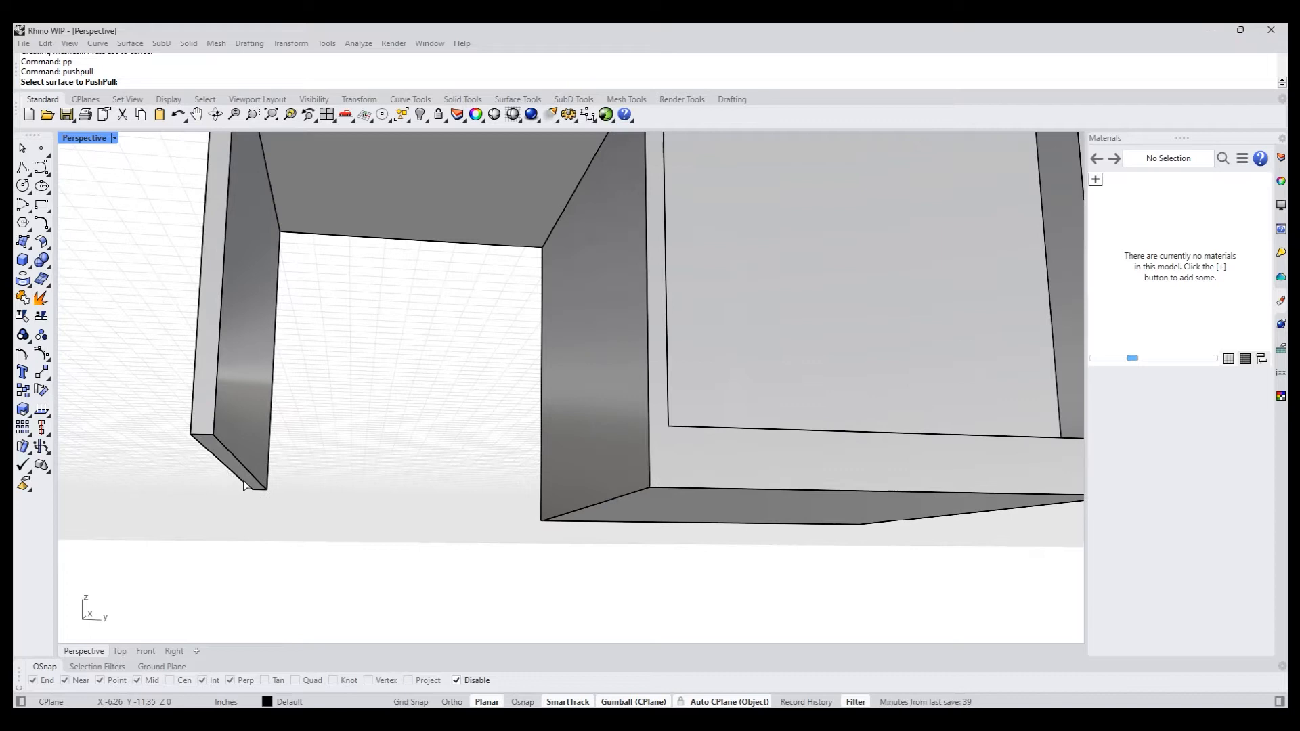
{"action": "key", "text": "Escape"}
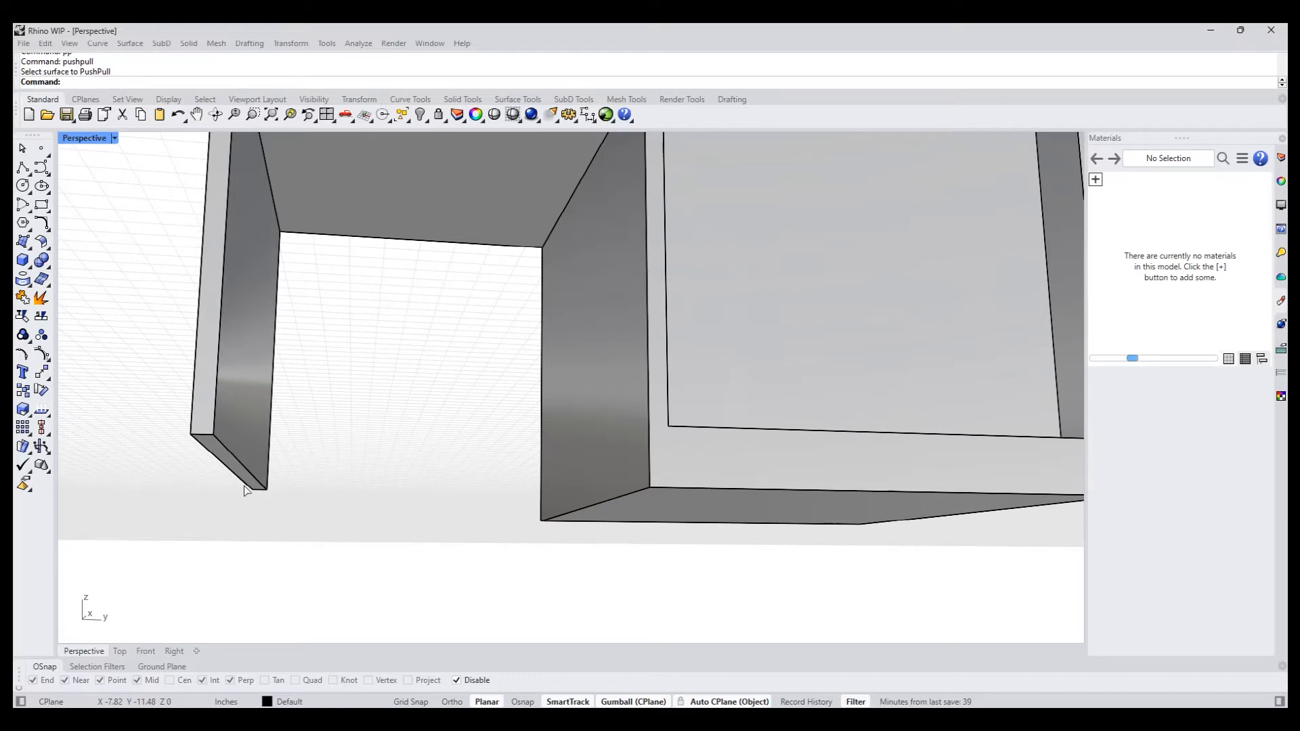
- Extrude the bottom face of the canopy's outer wall with the gumball down to the level of the house's underside, as a separate segment
{"action": "scroll", "coordinate": [214, 467], "scroll_direction": "up", "scroll_amount": 2}
{"action": "left_click", "coordinate": [222, 439], "text": "ctrl+shift"}
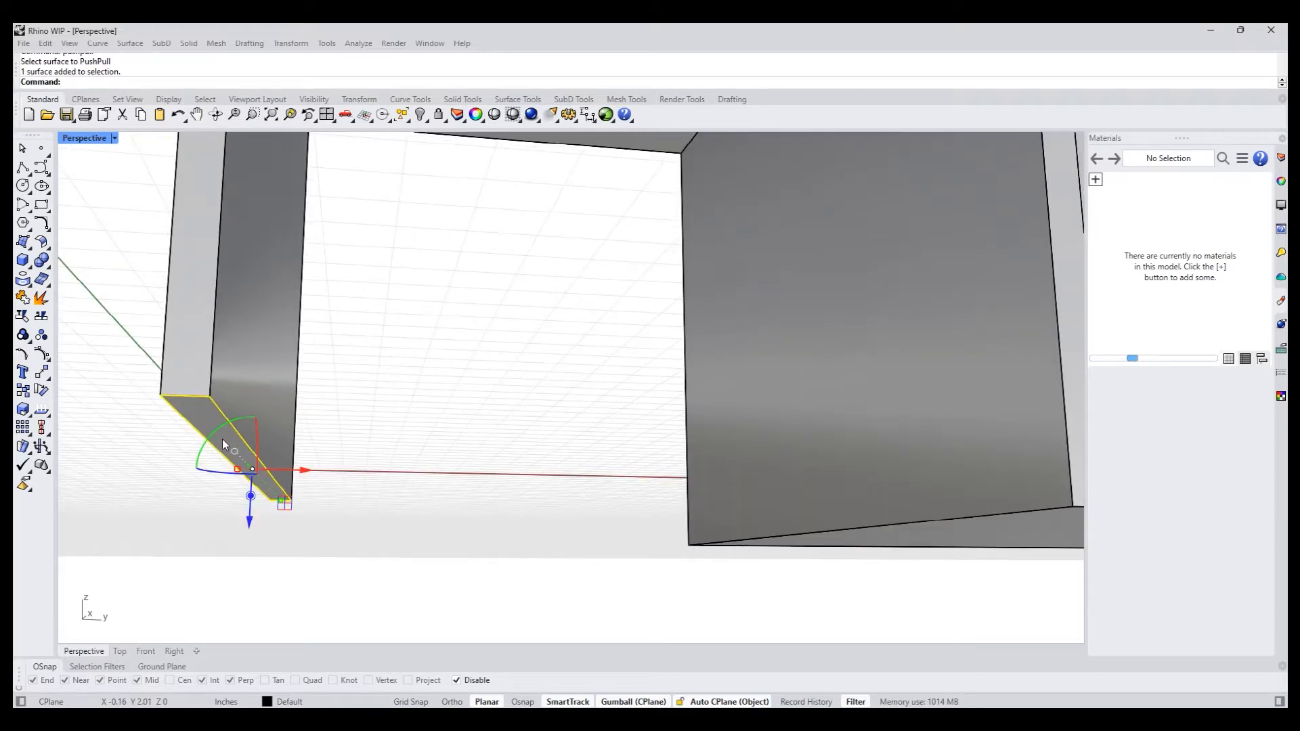
{"action": "scroll", "coordinate": [257, 479], "scroll_direction": "down", "scroll_amount": 2}
{"action": "left_click_drag", "start_coordinate": [238, 482], "coordinate": [483, 501]}
{"action": "scroll", "coordinate": [346, 510], "scroll_direction": "down", "scroll_amount": 2}
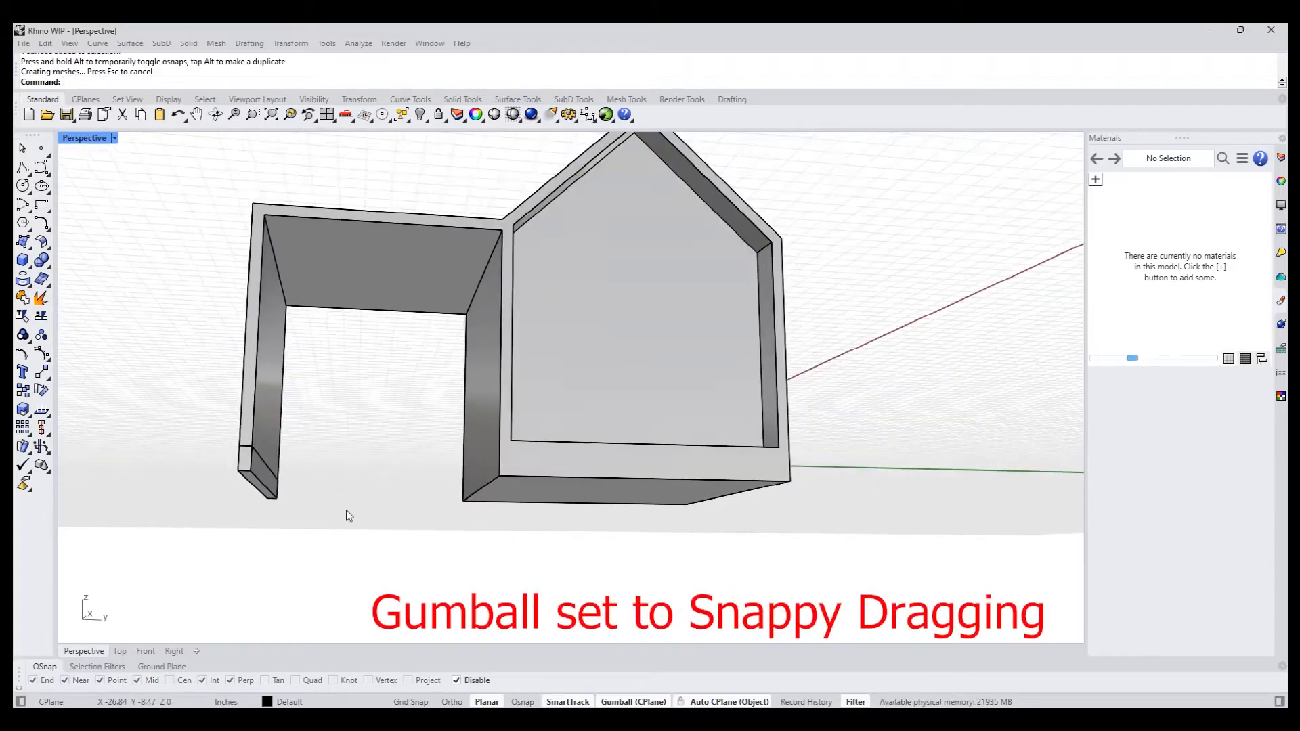
- PushPull the inner face of the wall's new bottom segment 6.48 in across to the house's bottom corner, forming a floor slab
{"action": "right_click_drag", "start_coordinate": [347, 509], "coordinate": [326, 517]}
{"action": "scroll", "coordinate": [290, 490], "scroll_direction": "up", "scroll_amount": 3}
{"action": "type", "text": "pp"}
{"action": "key", "text": "Return"}
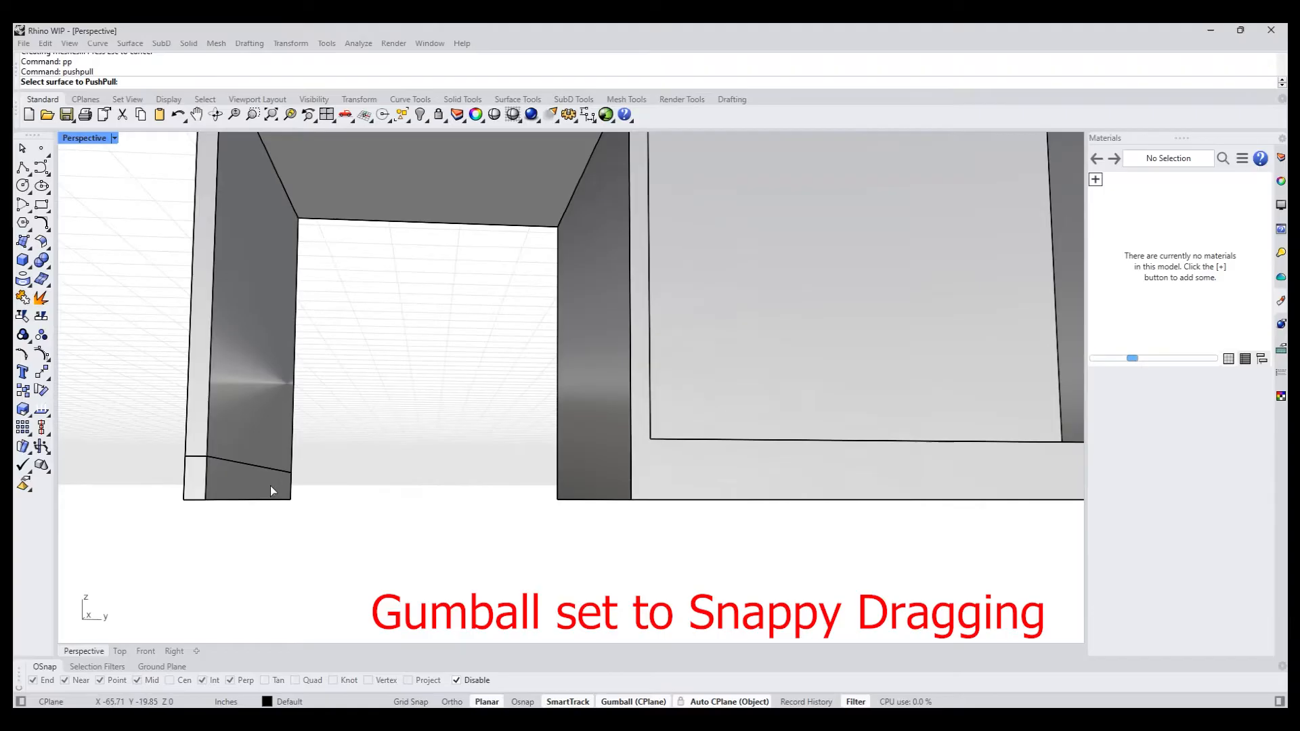
{"action": "left_click", "coordinate": [268, 484]}
{"action": "key", "text": "alt"}
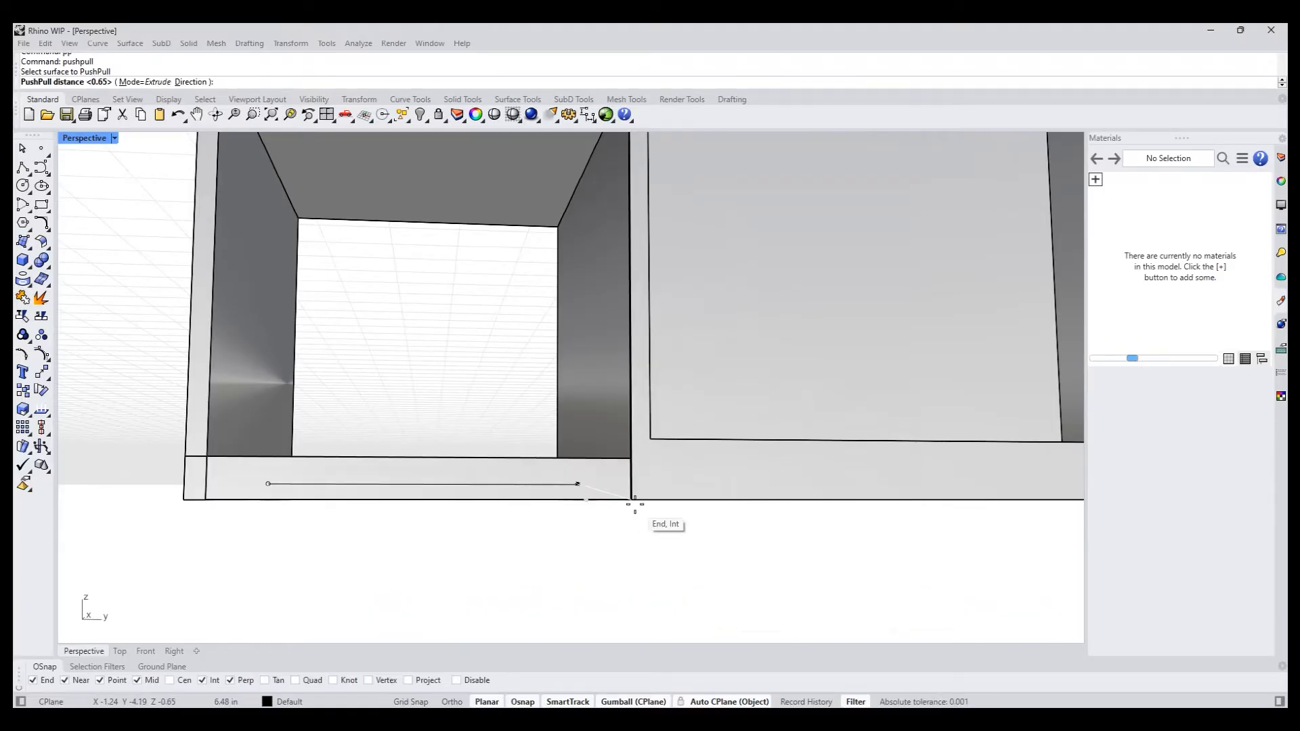
{"action": "left_click", "coordinate": [627, 504]}
- Examine the heights of the canopy floor and the front recess's floor by selecting both faces, then clear the selection
{"action": "scroll", "coordinate": [635, 535], "scroll_direction": "down", "scroll_amount": 5}
{"action": "mouse_move", "coordinate": [464, 507]}
{"action": "right_mouse_down"}
{"action": "mouse_move", "coordinate": [476, 537]}
{"action": "mouse_move", "coordinate": [444, 534]}
{"action": "mouse_move", "coordinate": [520, 533]}
{"action": "mouse_move", "coordinate": [467, 525]}
{"action": "mouse_move", "coordinate": [514, 563]}
{"action": "mouse_move", "coordinate": [435, 530]}
{"action": "mouse_move", "coordinate": [461, 505]}
{"action": "mouse_move", "coordinate": [506, 522]}
{"action": "mouse_move", "coordinate": [473, 514]}
{"action": "right_mouse_up"}
{"action": "scroll", "coordinate": [481, 517], "scroll_direction": "up", "scroll_amount": 5}
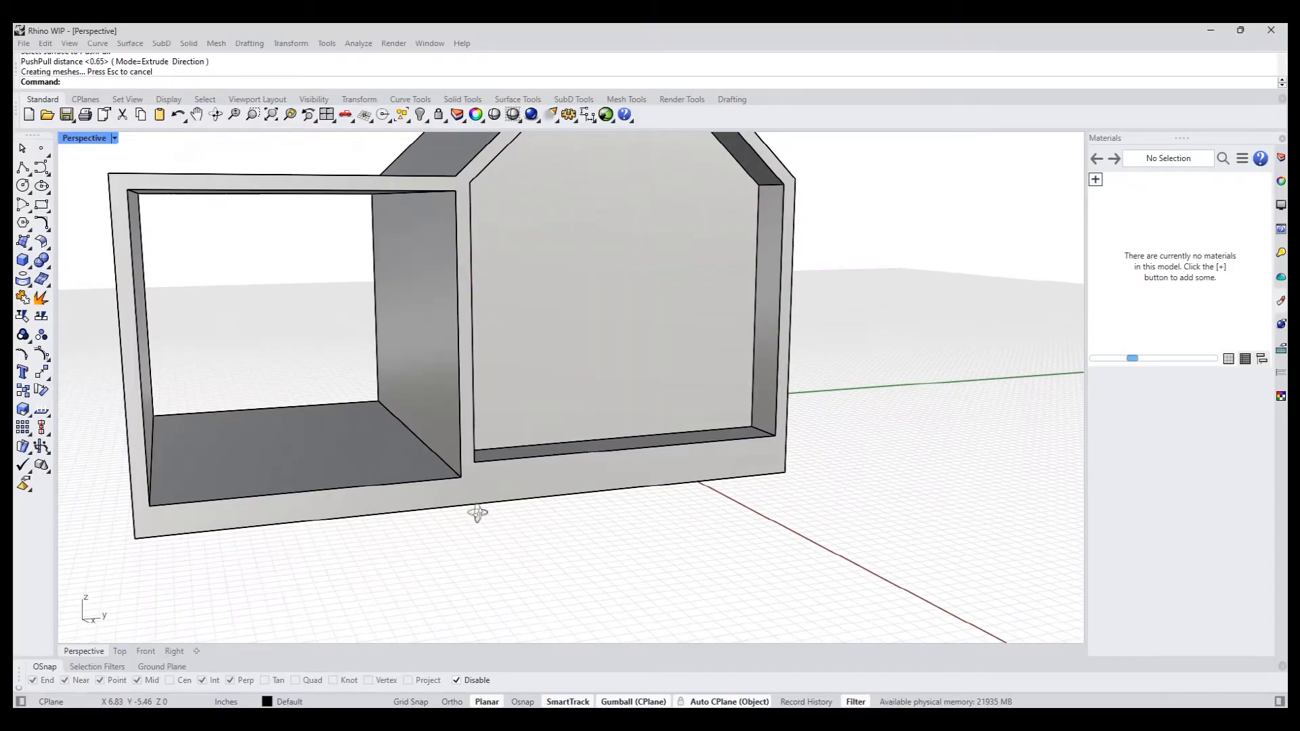
{"action": "scroll", "coordinate": [505, 454], "scroll_direction": "up", "scroll_amount": 3}
{"action": "left_click", "coordinate": [502, 453], "text": "ctrl+shift"}
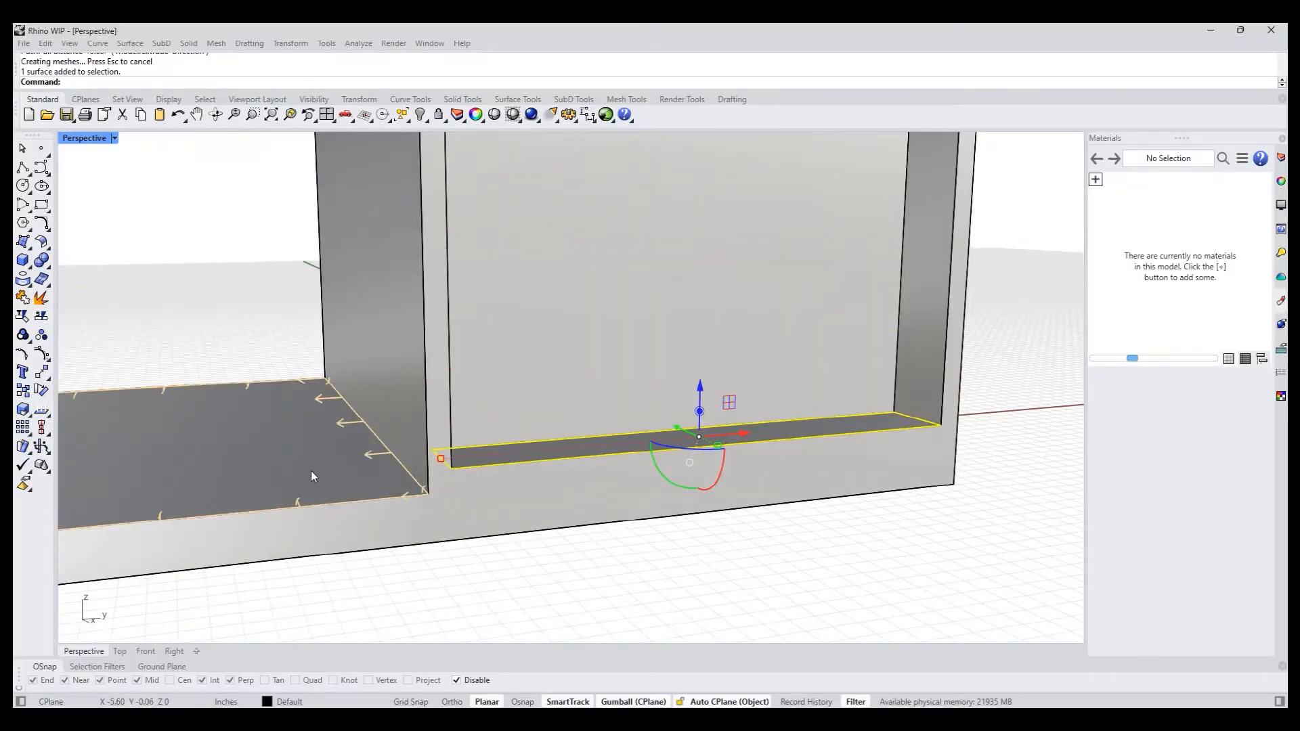
{"action": "left_click", "coordinate": [344, 471], "text": "ctrl+shift"}
{"action": "scroll", "coordinate": [379, 475], "scroll_direction": "down", "scroll_amount": 2}
{"action": "mouse_move", "coordinate": [452, 532]}
{"action": "right_mouse_down"}
{"action": "mouse_move", "coordinate": [450, 510]}
{"action": "mouse_move", "coordinate": [452, 532]}
{"action": "right_mouse_up"}
{"action": "left_click", "coordinate": [452, 533]}
{"action": "left_click", "coordinate": [270, 433], "text": "ctrl+shift"}
{"action": "scroll", "coordinate": [468, 448], "scroll_direction": "up", "scroll_amount": 2}
{"action": "left_click", "coordinate": [470, 451], "text": "ctrl+shift"}
{"action": "scroll", "coordinate": [473, 453], "scroll_direction": "down", "scroll_amount": 3}
{"action": "right_click_drag", "start_coordinate": [523, 473], "coordinate": [518, 526]}
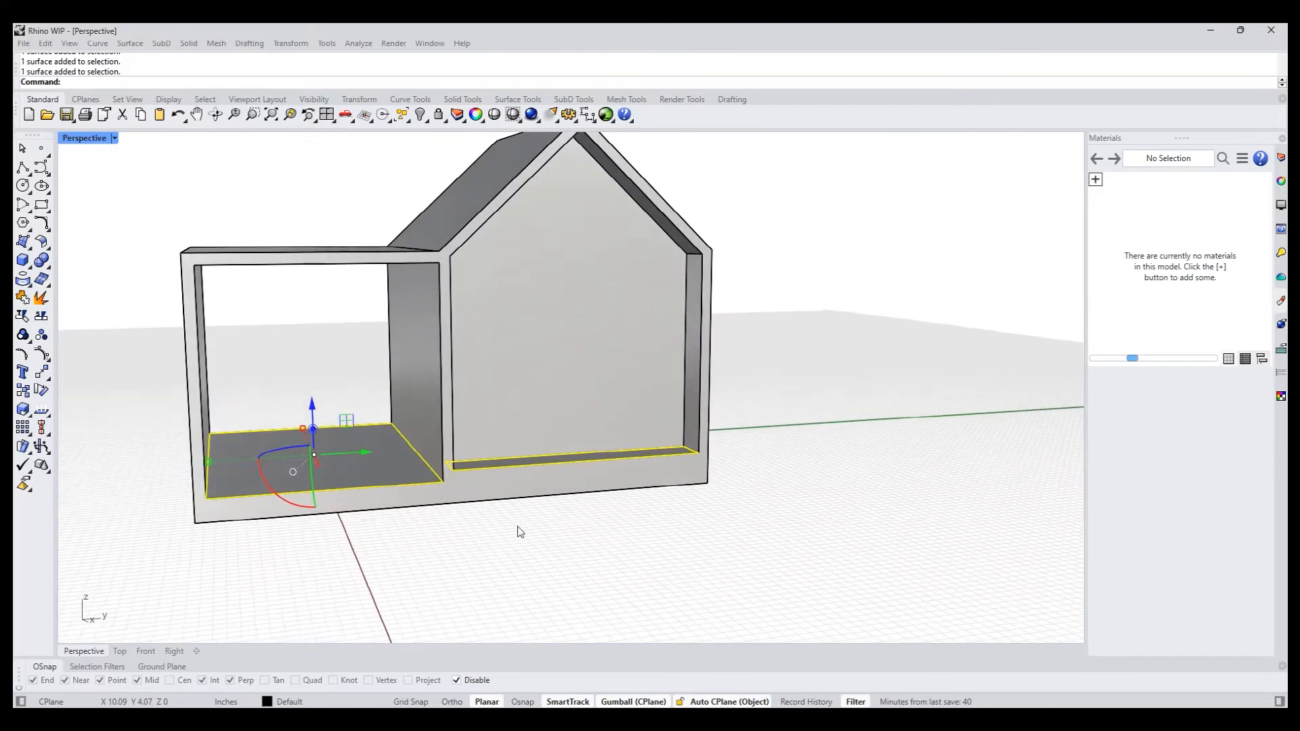
{"action": "left_click", "coordinate": [518, 527]}
- PushPull the canopy floor up to the level of the front recess's floor
{"action": "type", "text": "pp"}
{"action": "key", "text": "Return"}
{"action": "left_click", "coordinate": [379, 470]}
{"action": "scroll", "coordinate": [460, 474], "scroll_direction": "up", "scroll_amount": 3}
{"action": "left_click", "coordinate": [436, 491]}
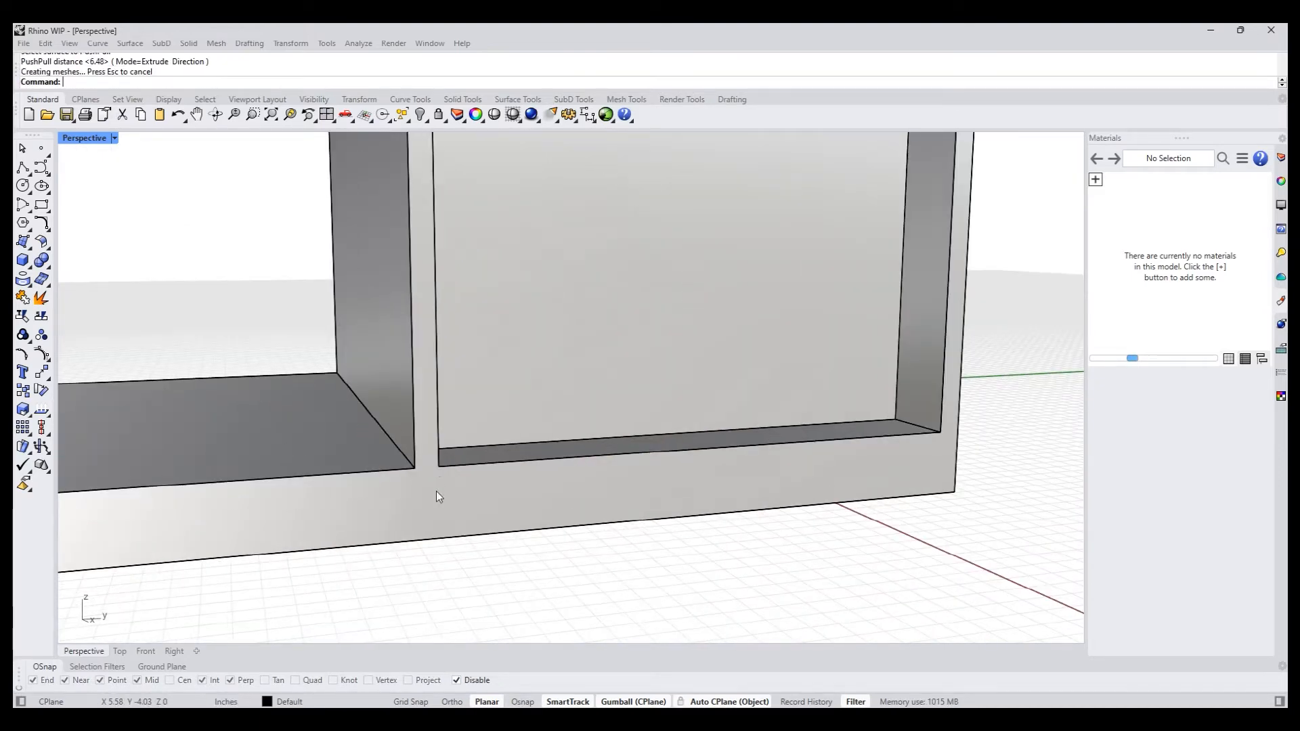
- Run MergeAllCoplanarFaces on the whole house solid to remove the seam along the base of the canopy's outer wall
{"action": "scroll", "coordinate": [481, 549], "scroll_direction": "down", "scroll_amount": 5}
{"action": "right_click_drag", "start_coordinate": [482, 550], "coordinate": [521, 579]}
{"action": "right_click_drag", "start_coordinate": [209, 503], "coordinate": [275, 465]}
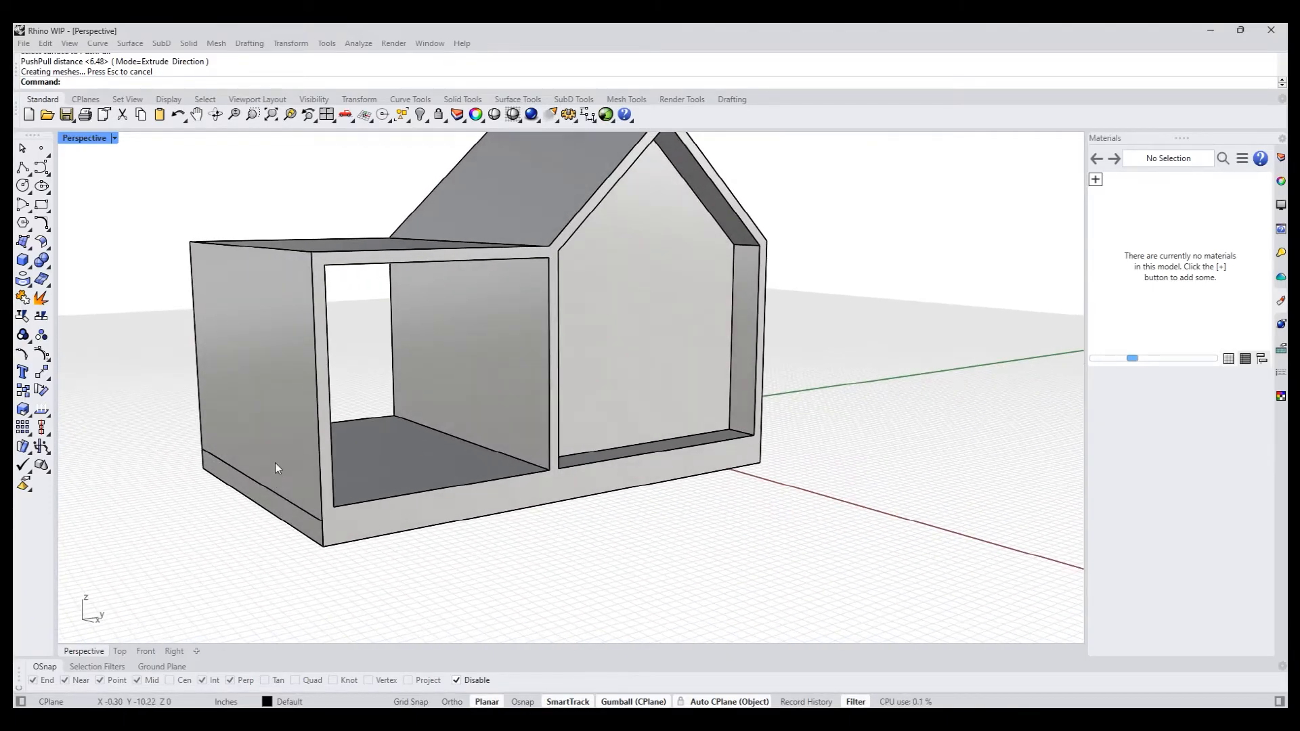
{"action": "left_click", "coordinate": [260, 490]}
{"action": "type", "text": "MergeAllCoplanarFaces"}
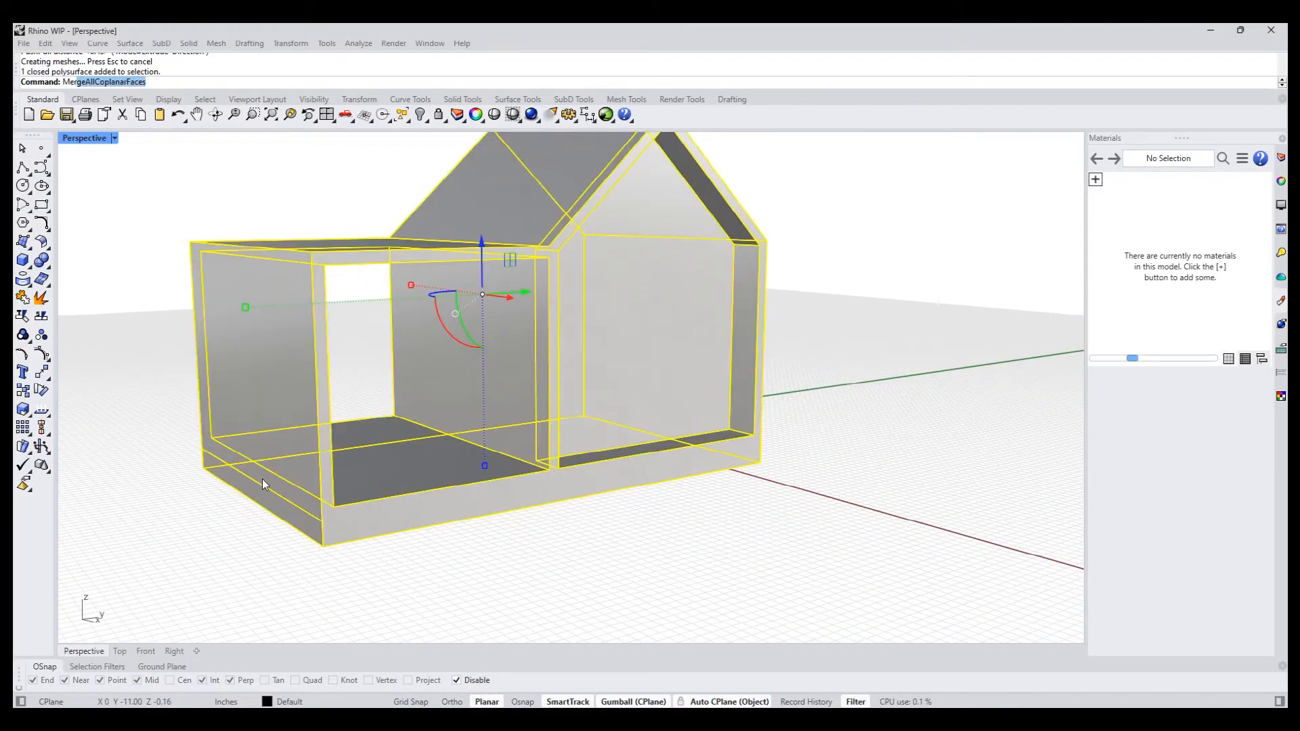
{"action": "key", "text": "Return"}
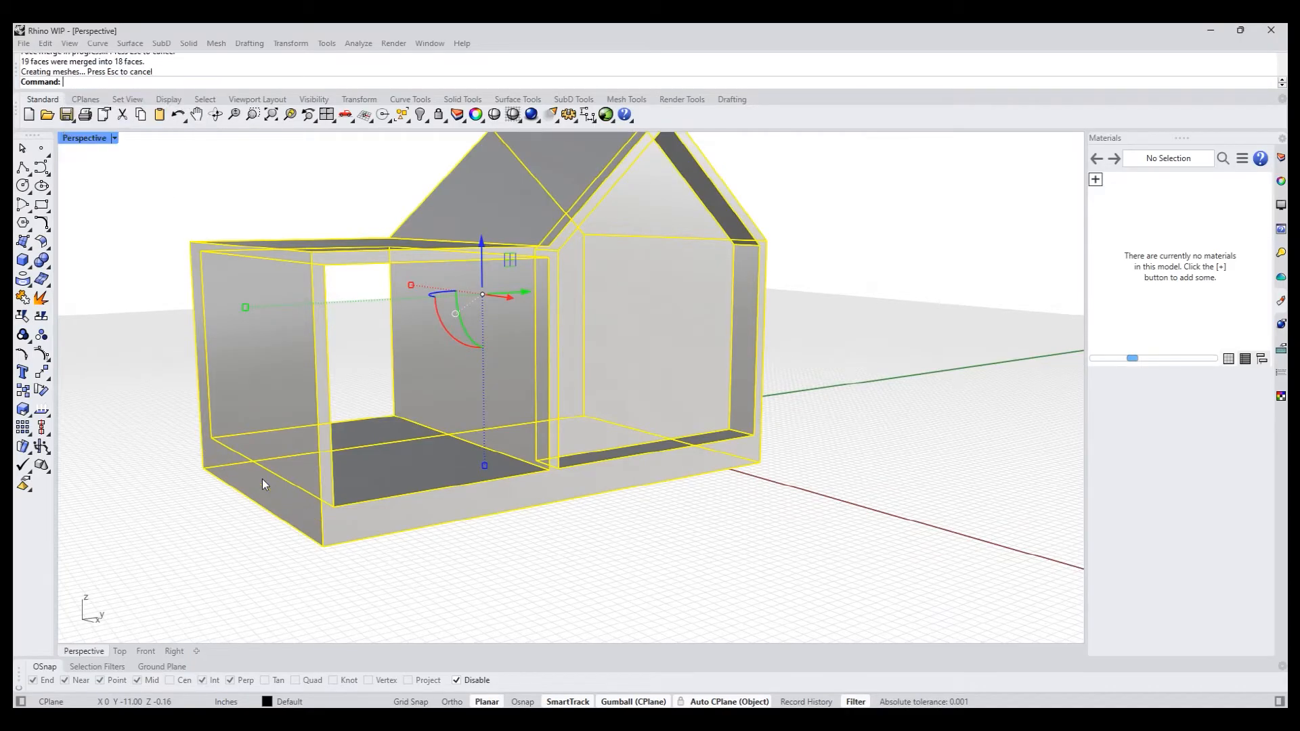
- Inset the recessed gable wall face at the front by 0.314181 in
{"action": "scroll", "coordinate": [521, 549], "scroll_direction": "down", "scroll_amount": 3}
{"action": "right_click_drag", "start_coordinate": [521, 550], "coordinate": [496, 534]}
{"action": "scroll", "coordinate": [516, 509], "scroll_direction": "up", "scroll_amount": 4}
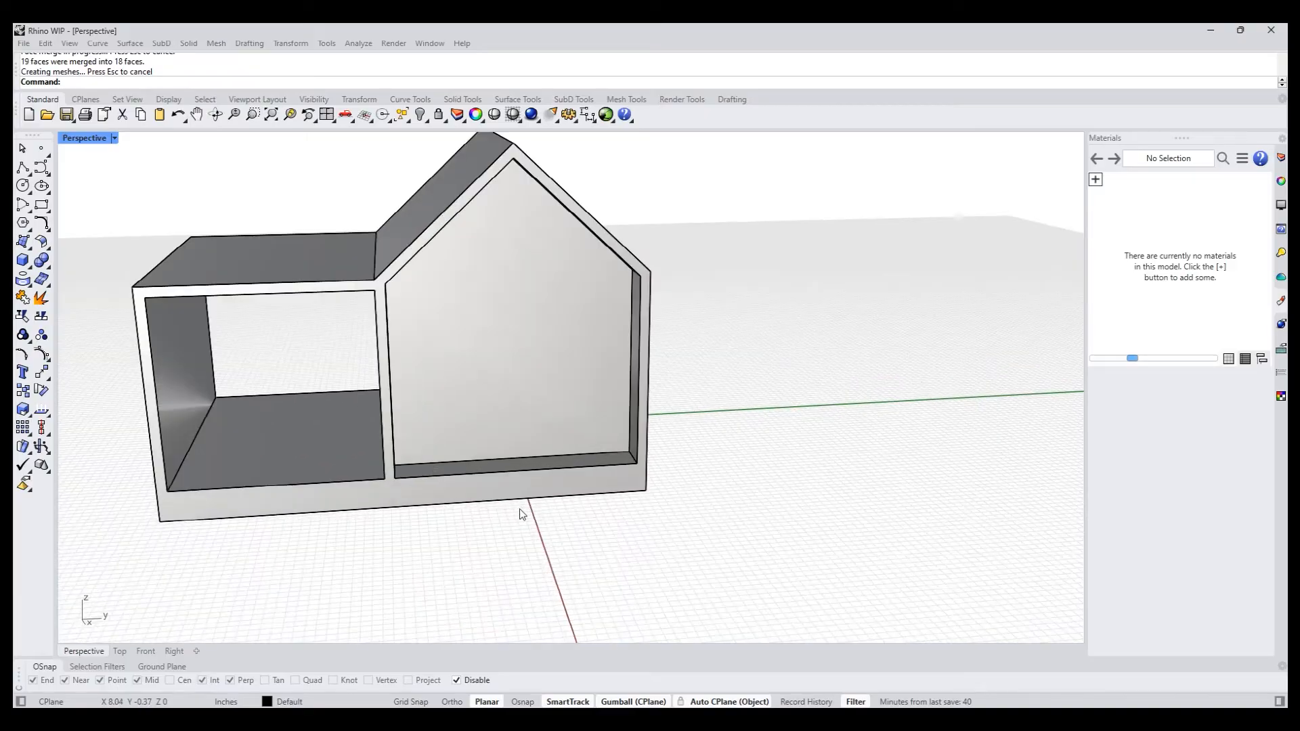
{"action": "right_click_drag", "start_coordinate": [431, 586], "coordinate": [468, 540]}
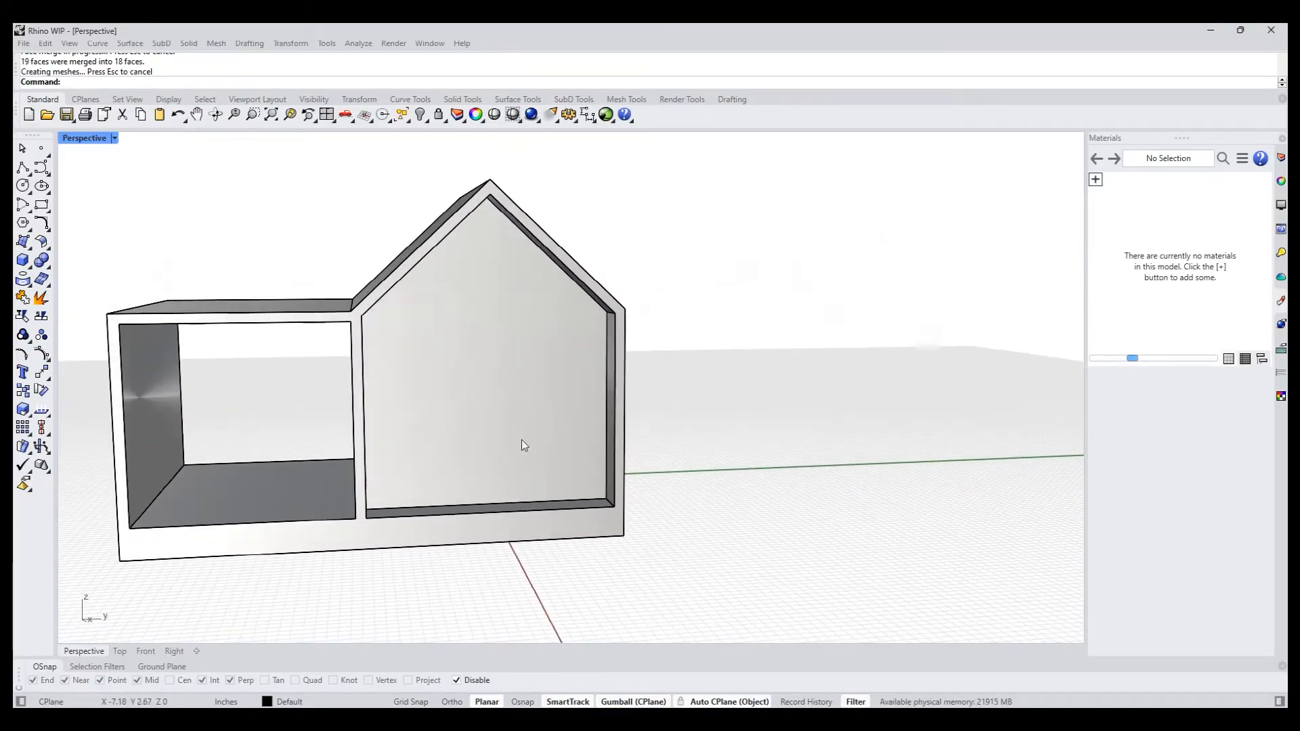
{"action": "right_click_drag", "start_coordinate": [465, 435], "coordinate": [440, 435], "text": "shift"}
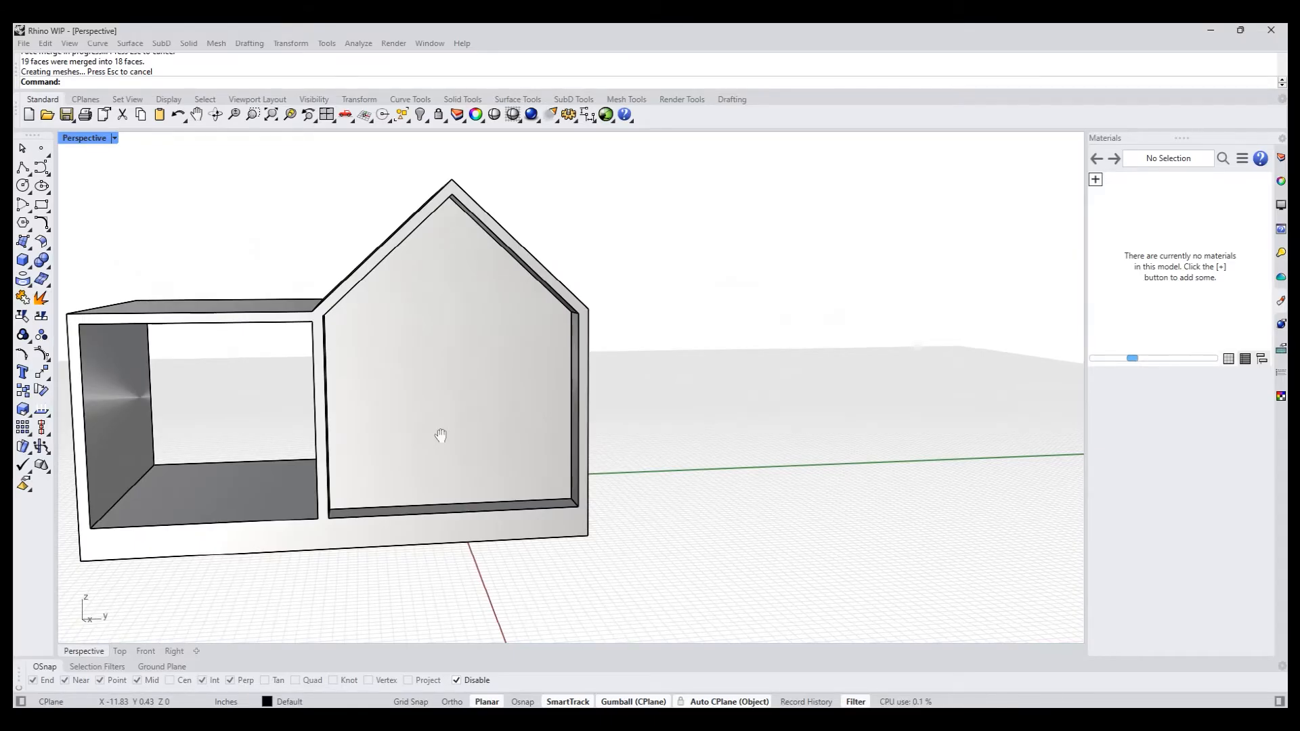
{"action": "right_click_drag", "start_coordinate": [457, 430], "coordinate": [448, 436]}
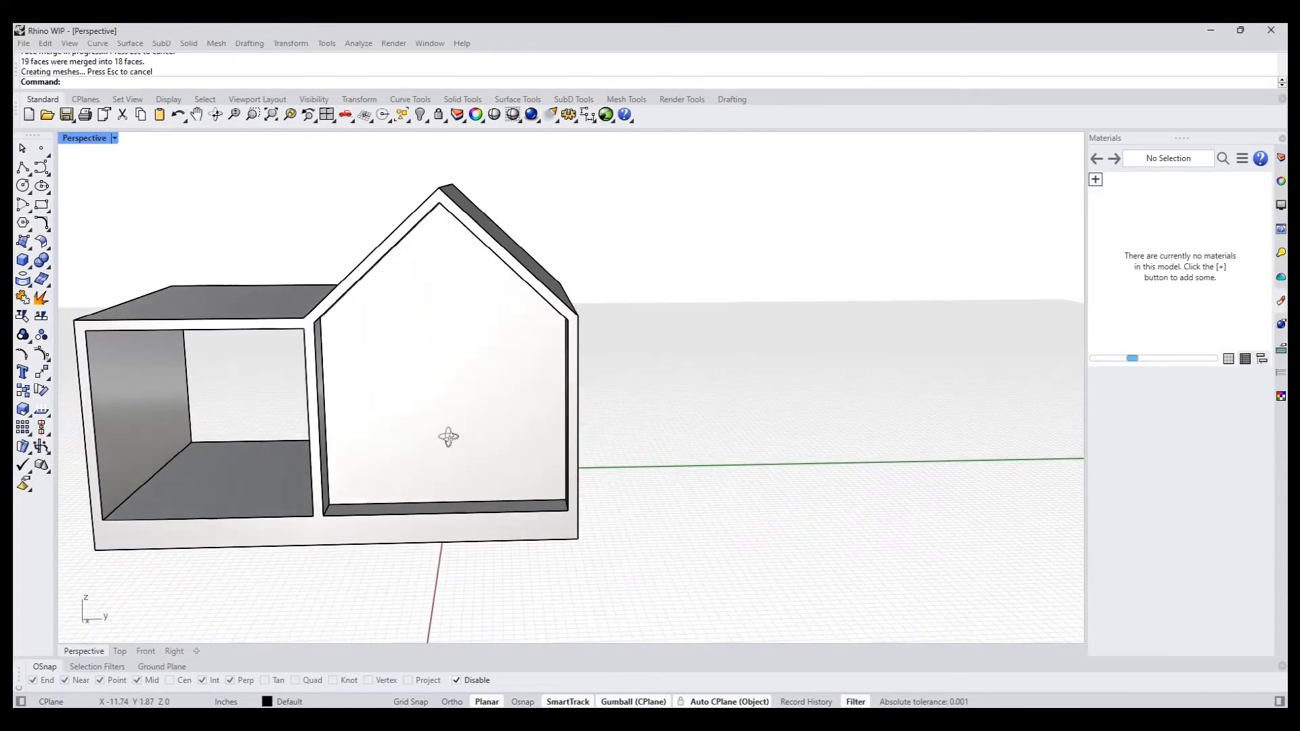
{"action": "type", "text": "is"}
{"action": "key", "text": "Return"}
{"action": "left_click", "coordinate": [450, 440]}
{"action": "key", "text": "Return"}
{"action": "right_click_drag", "start_coordinate": [451, 442], "coordinate": [464, 429]}
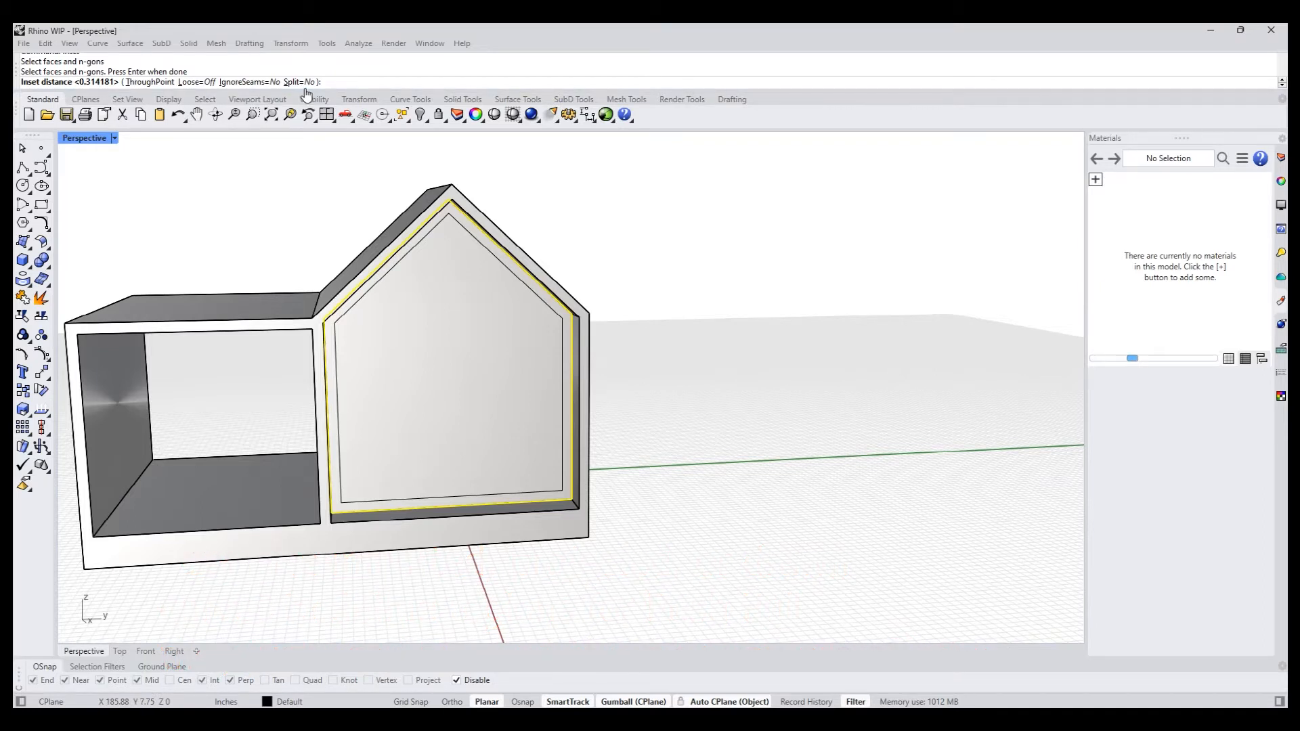
{"action": "key", "text": "Return"}
- In the Right view, draw a vertical polyline from the inset outline's apex to the midpoint of its bottom edge
{"action": "right_click_drag", "start_coordinate": [330, 241], "coordinate": [298, 290], "text": "shift"}
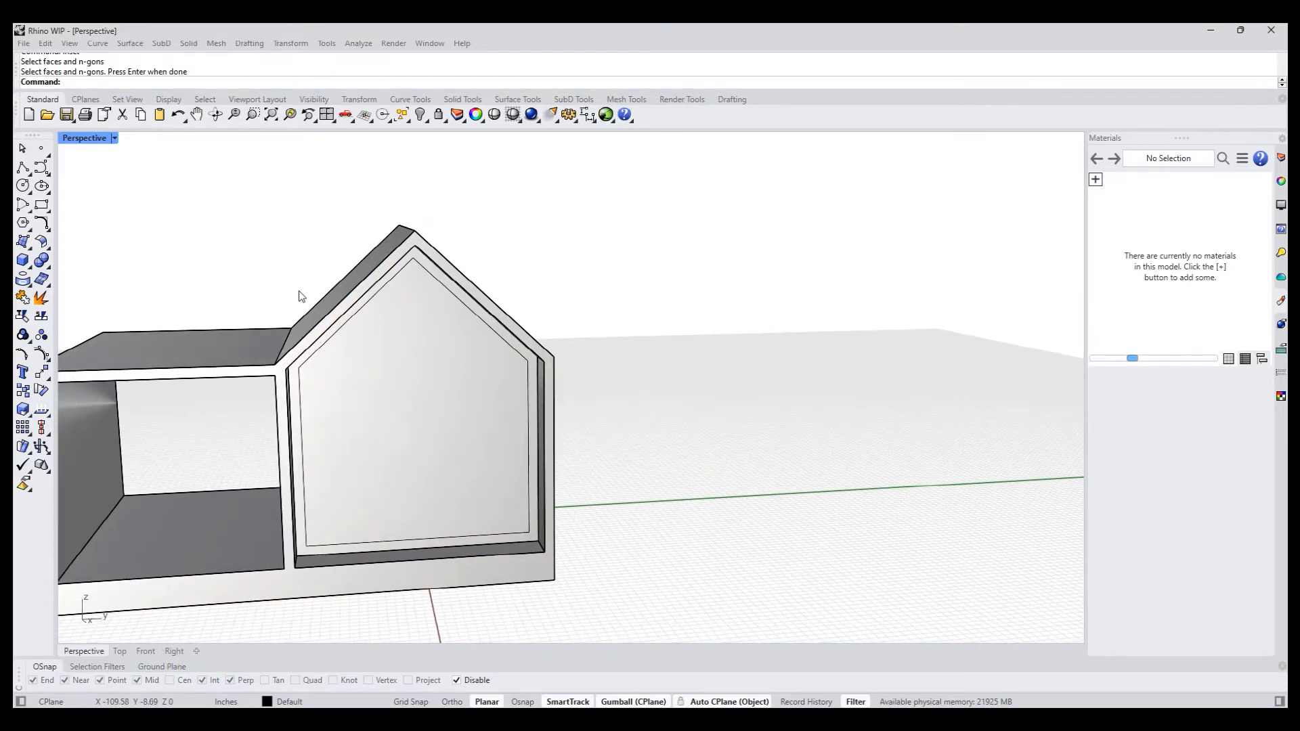
{"action": "key", "text": "ctrl+F2"}
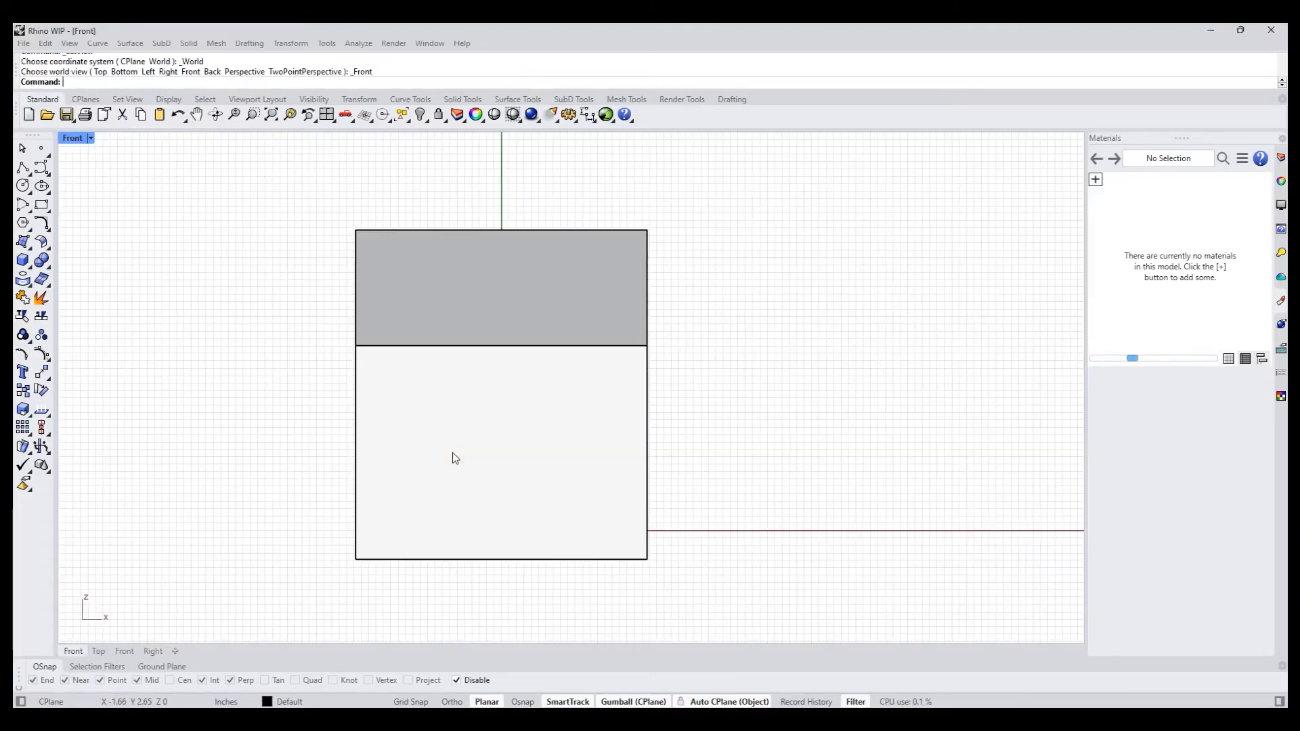
{"action": "key", "text": "ctrl+F3"}
{"action": "scroll", "coordinate": [452, 440], "scroll_direction": "up", "scroll_amount": 4}
{"action": "right_click_drag", "start_coordinate": [445, 436], "coordinate": [509, 438]}
{"action": "left_click", "coordinate": [492, 440]}
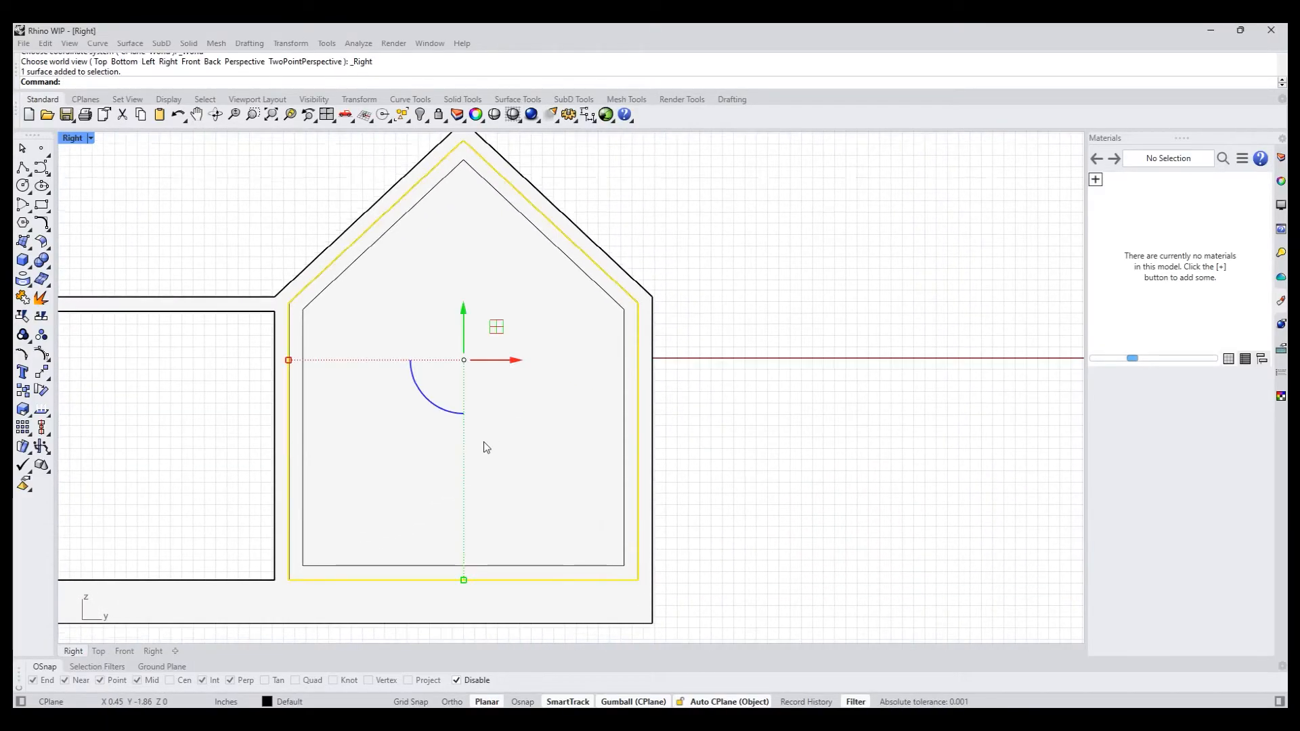
{"action": "left_click", "coordinate": [751, 368]}
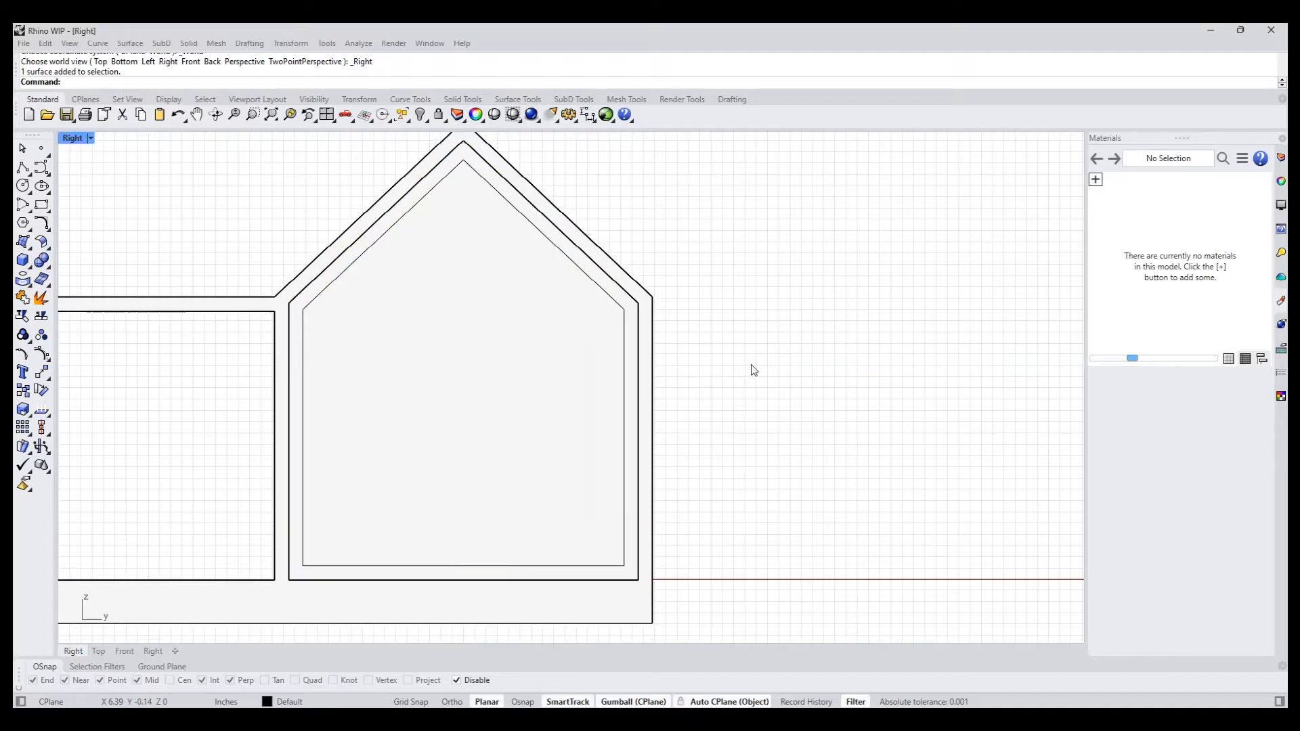
{"action": "left_click", "coordinate": [24, 170]}
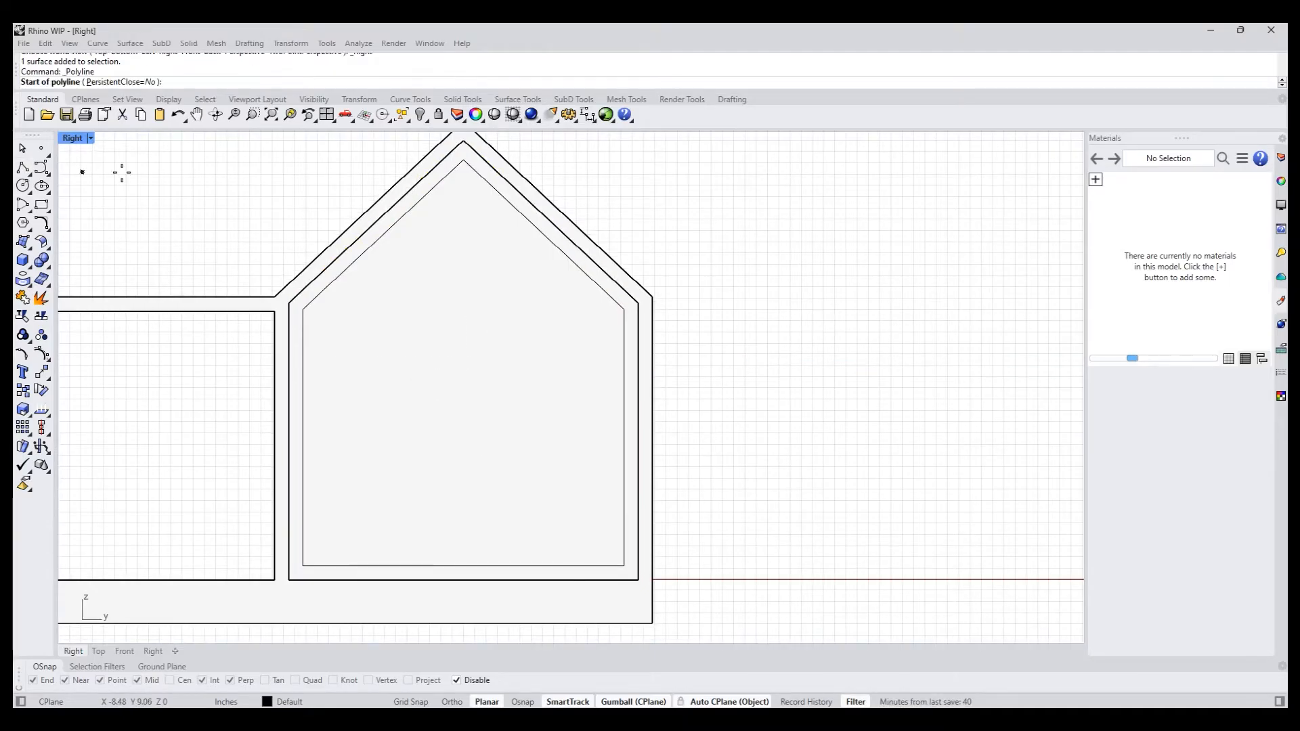
{"action": "left_click", "coordinate": [464, 160]}
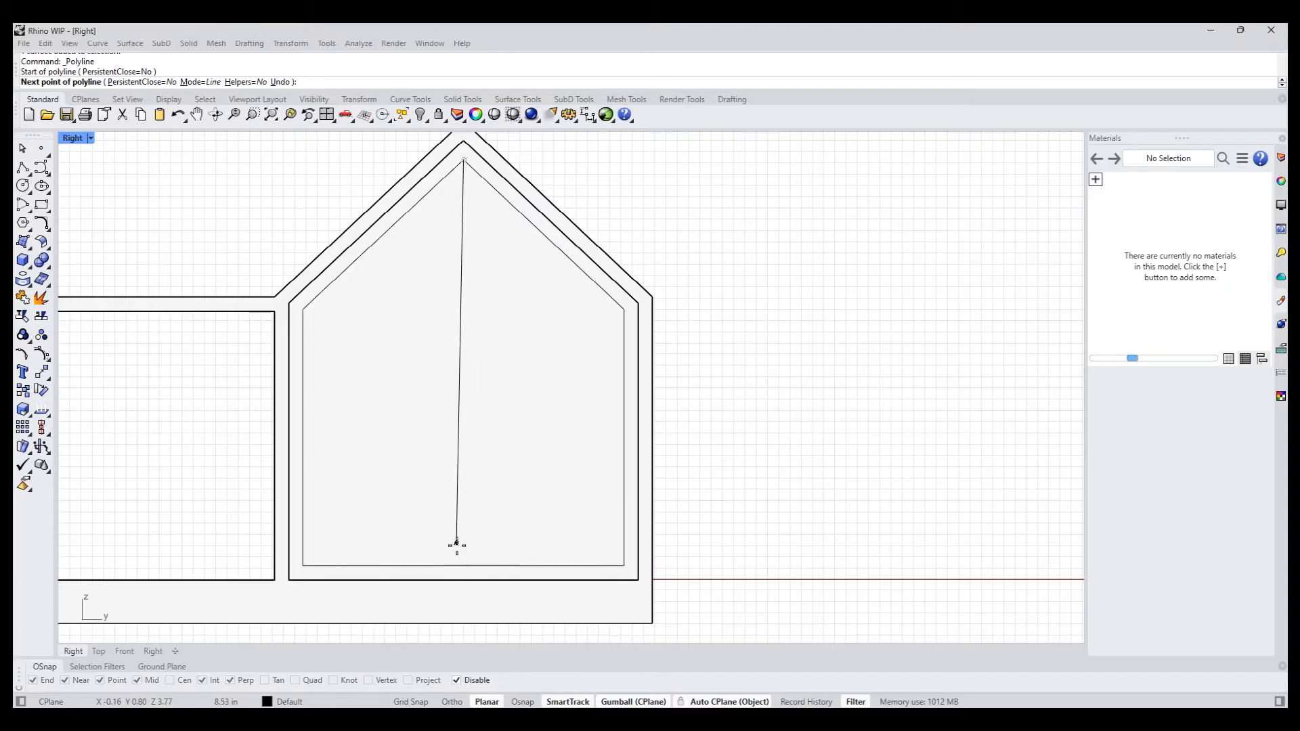
{"action": "left_click", "coordinate": [461, 565]}
{"action": "key", "text": "Return"}
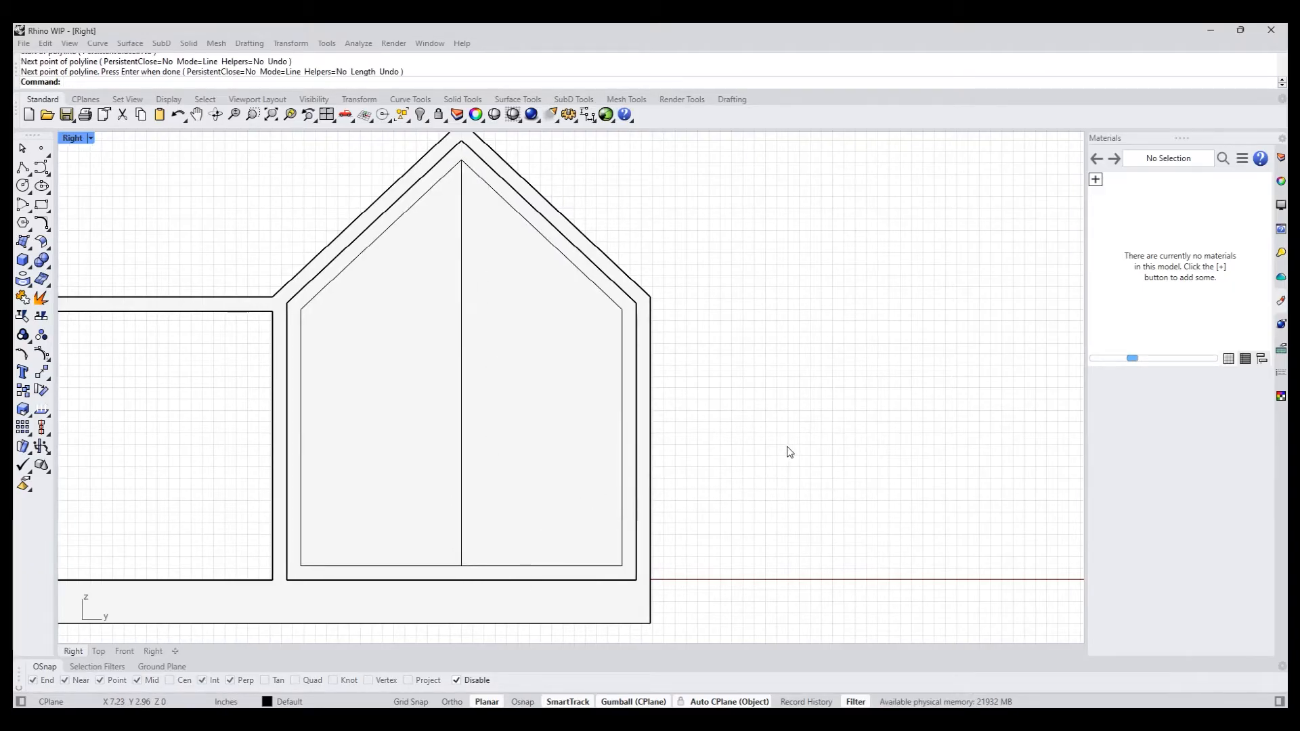
- Copy the vertical centre line slightly to its right and mirror the copy across the original centre line
{"action": "left_click", "coordinate": [461, 360]}
{"action": "left_click", "coordinate": [502, 391]}
{"action": "left_click_drag", "start_coordinate": [462, 363], "coordinate": [467, 374]}
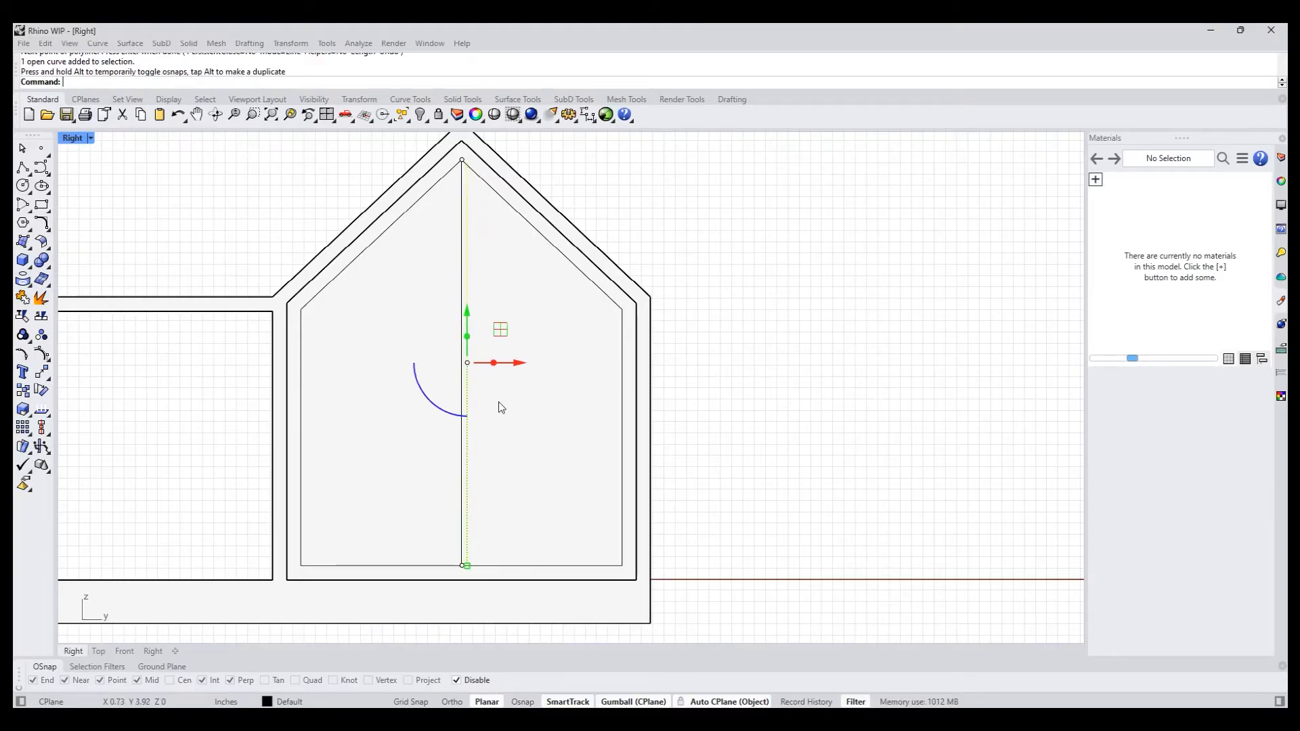
{"action": "type", "text": "M"}
{"action": "key", "text": "Return"}
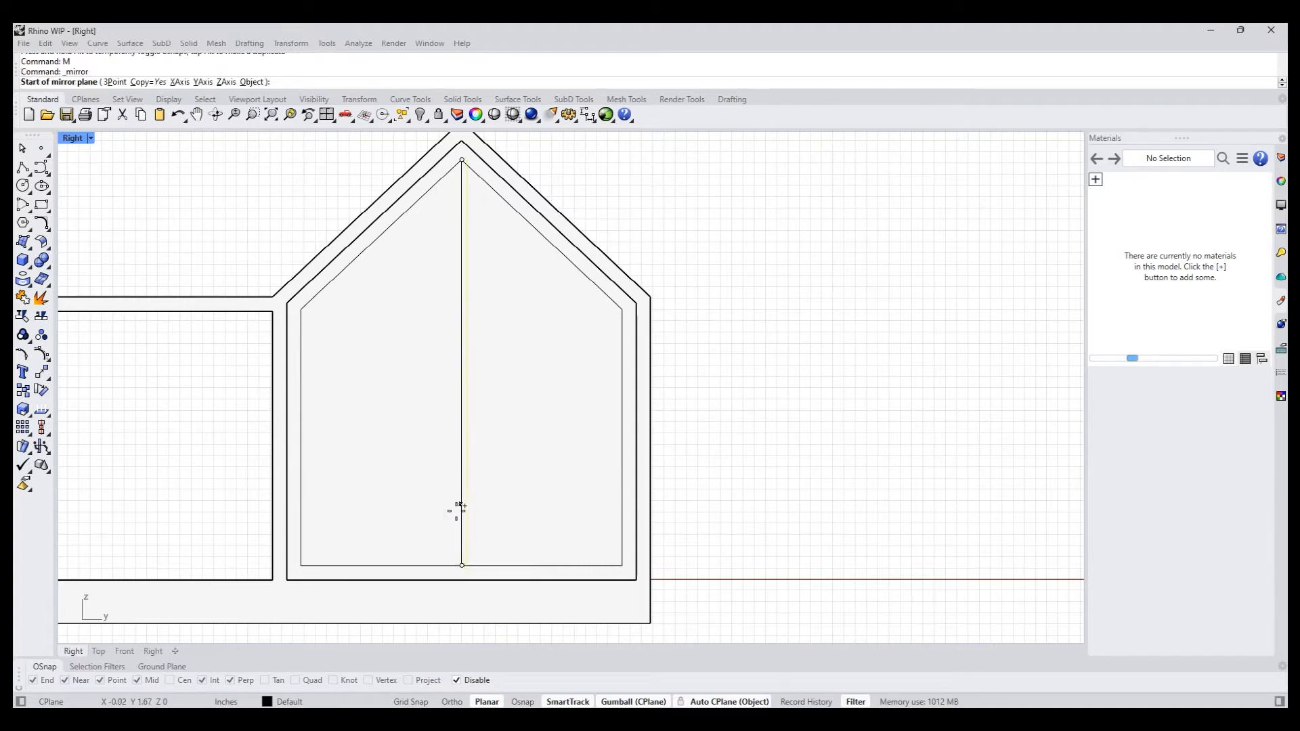
{"action": "scroll", "coordinate": [466, 562], "scroll_direction": "up", "scroll_amount": 5}
{"action": "left_click", "coordinate": [465, 549], "text": "shift"}
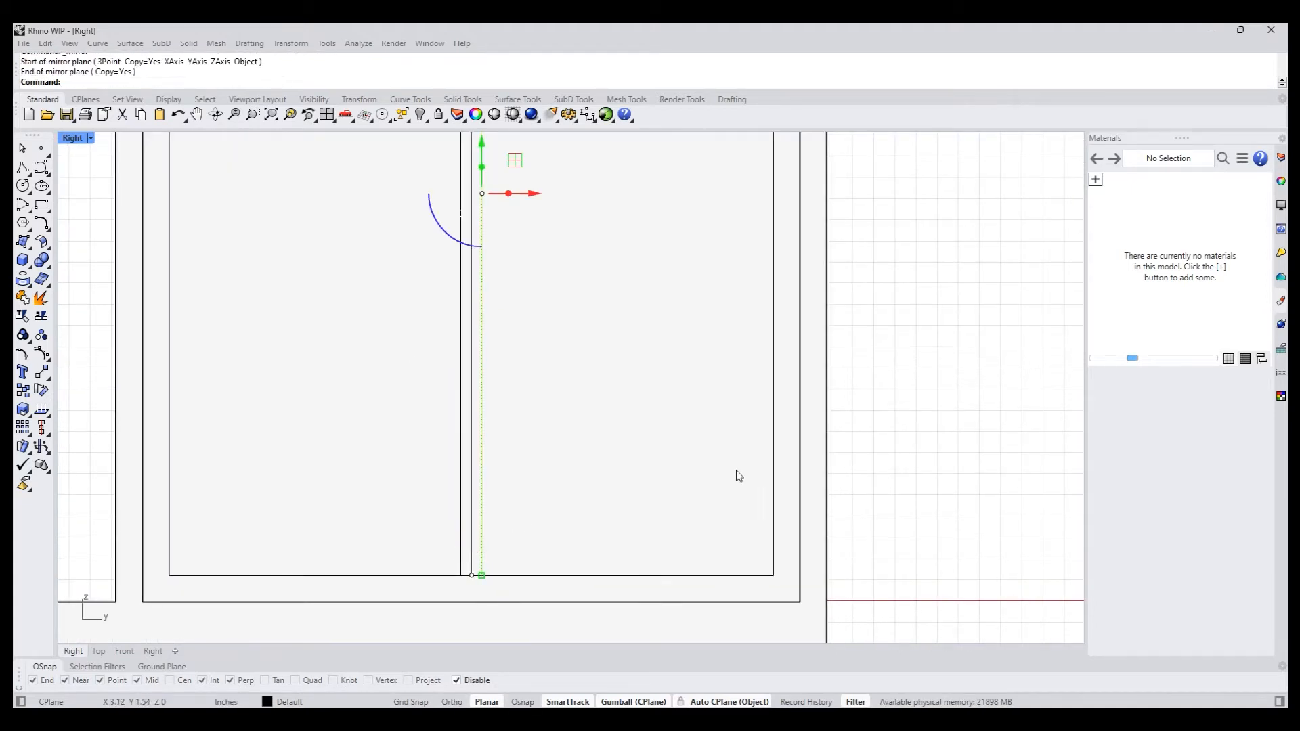
{"action": "left_click", "coordinate": [735, 469]}
{"action": "left_click", "coordinate": [940, 379]}
- Draw a horizontal polyline across the inset outline between its two eave corners
{"action": "scroll", "coordinate": [901, 395], "scroll_direction": "down", "scroll_amount": 6}
{"action": "right_click_drag", "start_coordinate": [985, 358], "coordinate": [829, 482]}
{"action": "left_click", "coordinate": [24, 172]}
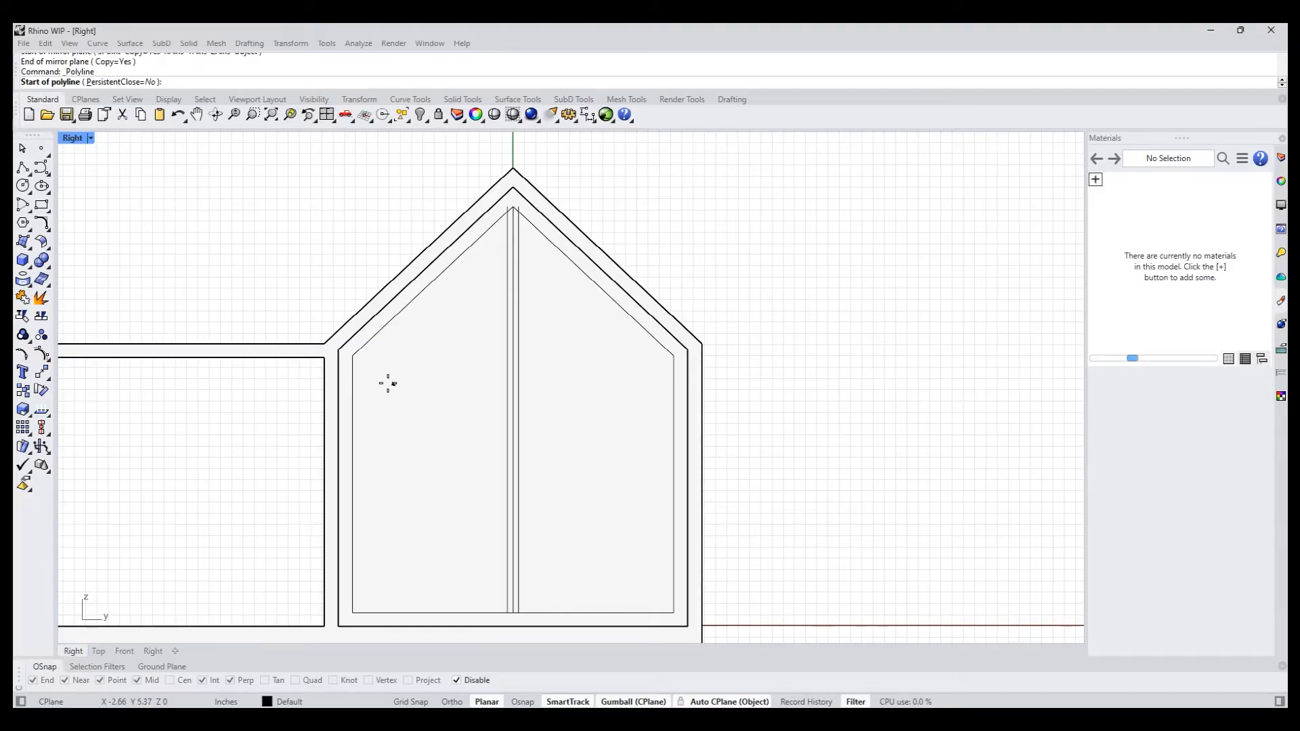
{"action": "left_click", "coordinate": [354, 356]}
{"action": "left_click", "coordinate": [674, 356]}
{"action": "key", "text": "Return"}
- Copy the horizontal line slightly downward and mirror the copy across the original horizontal line
{"action": "left_click", "coordinate": [558, 356]}
{"action": "left_click", "coordinate": [609, 393]}
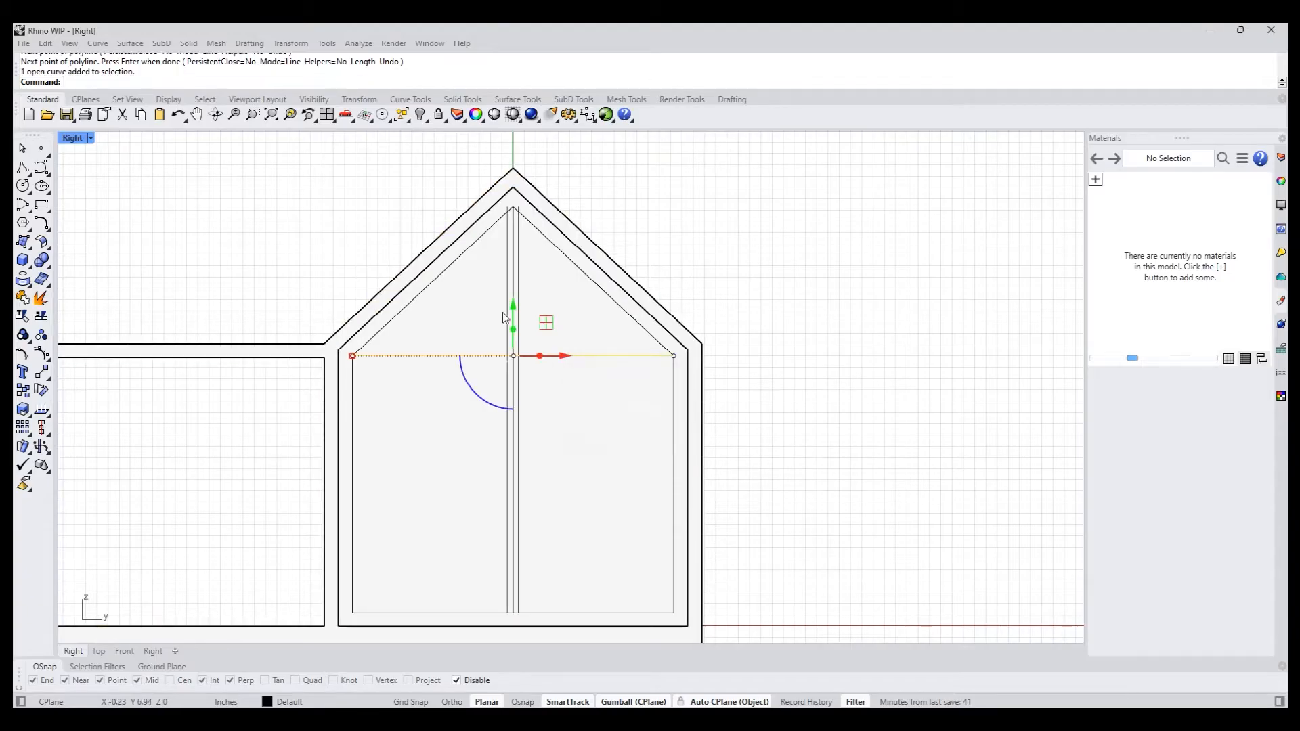
{"action": "left_click_drag", "start_coordinate": [515, 308], "coordinate": [515, 361]}
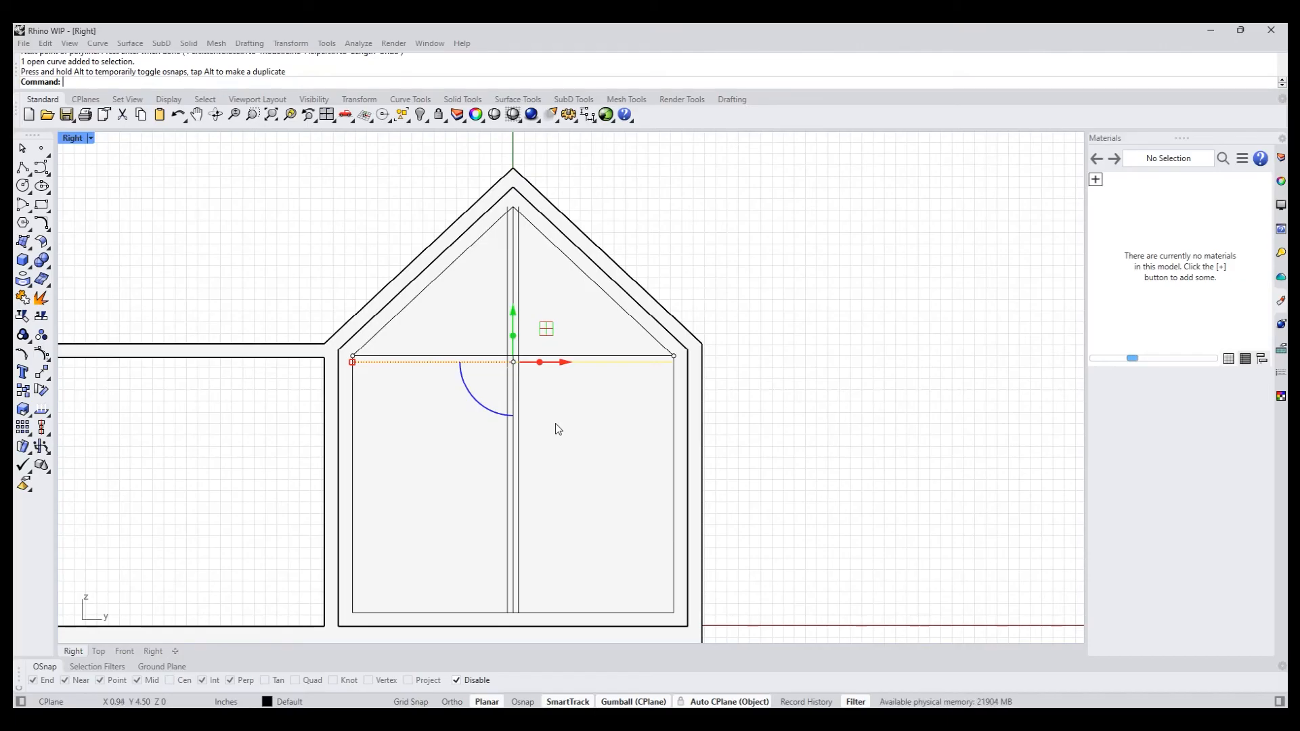
{"action": "type", "text": "mi"}
{"action": "key", "text": "Return"}
{"action": "scroll", "coordinate": [536, 379], "scroll_direction": "up", "scroll_amount": 10}
{"action": "left_click", "coordinate": [471, 311], "text": "alt"}
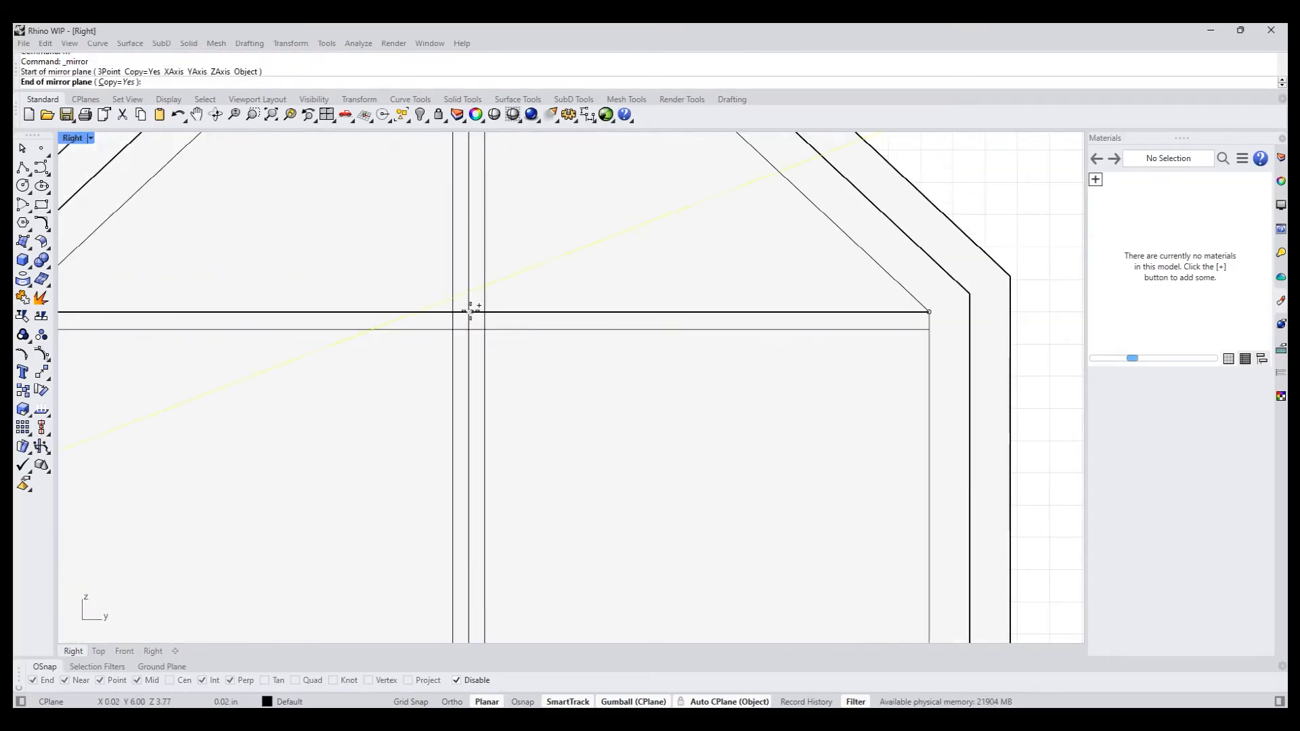
{"action": "left_click", "coordinate": [499, 309]}
- Run CurveBoolean on all curves with DeleteInput set to All, keeping the two triangular and two rectangular pane regions
{"action": "scroll", "coordinate": [615, 394], "scroll_direction": "down", "scroll_amount": 5}
{"action": "scroll", "coordinate": [799, 290], "scroll_direction": "down", "scroll_amount": 1}
{"action": "scroll", "coordinate": [799, 291], "scroll_direction": "down", "scroll_amount": 6}
{"action": "right_click_drag", "start_coordinate": [826, 363], "coordinate": [739, 398]}
{"action": "scroll", "coordinate": [785, 463], "scroll_direction": "up", "scroll_amount": 2}
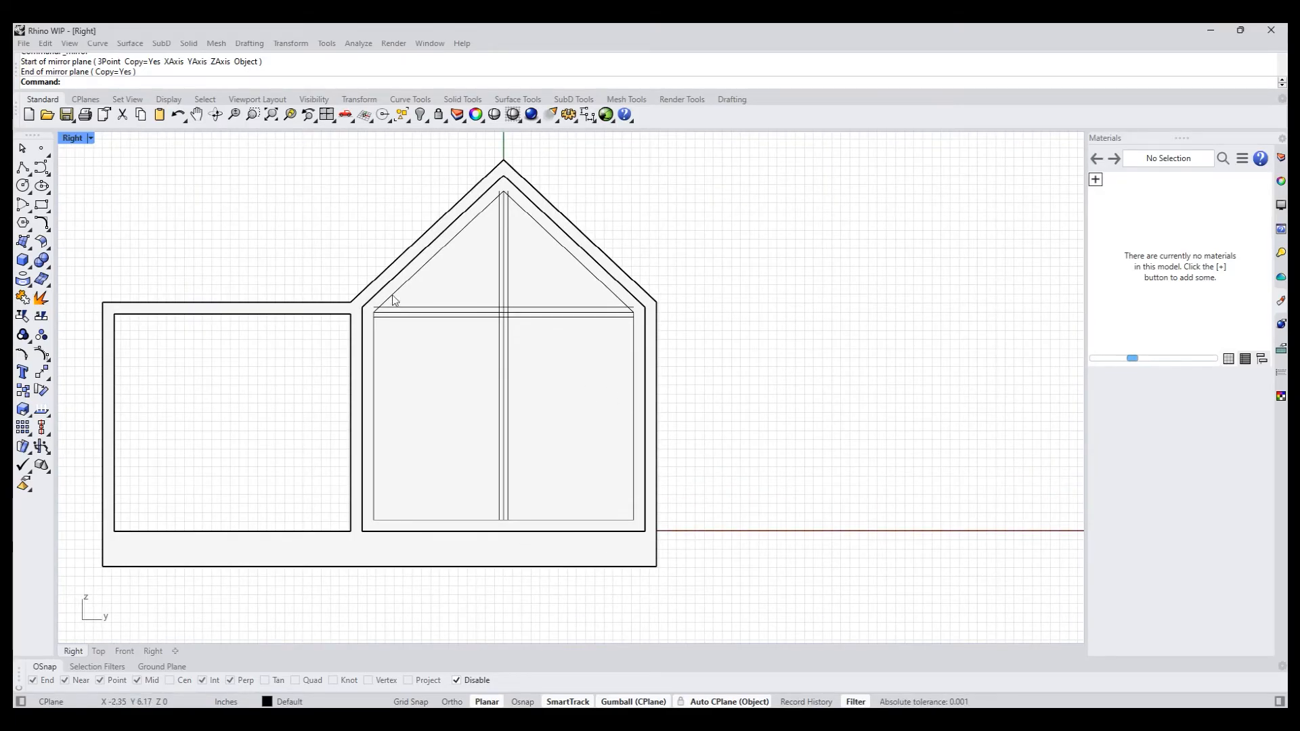
{"action": "type", "text": "selcrv"}
{"action": "key", "text": "Return"}
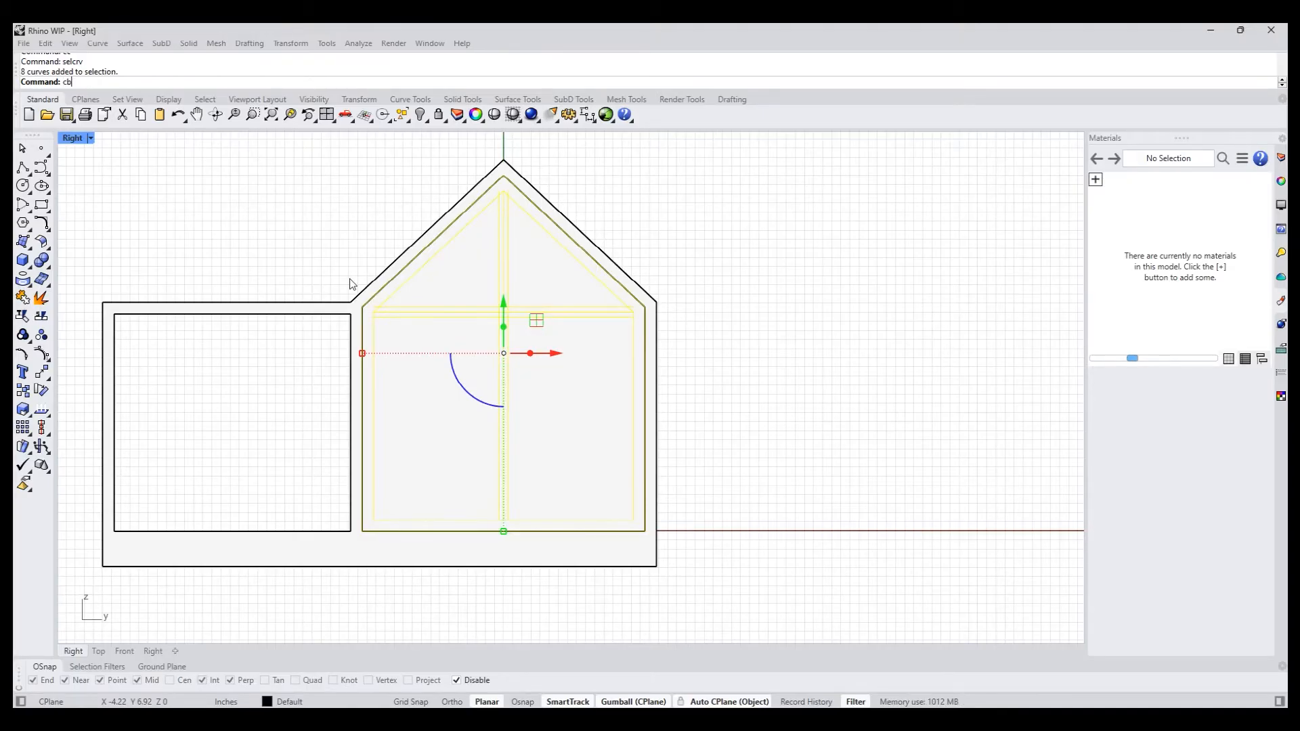
{"action": "type", "text": "cb"}
{"action": "key", "text": "Return"}
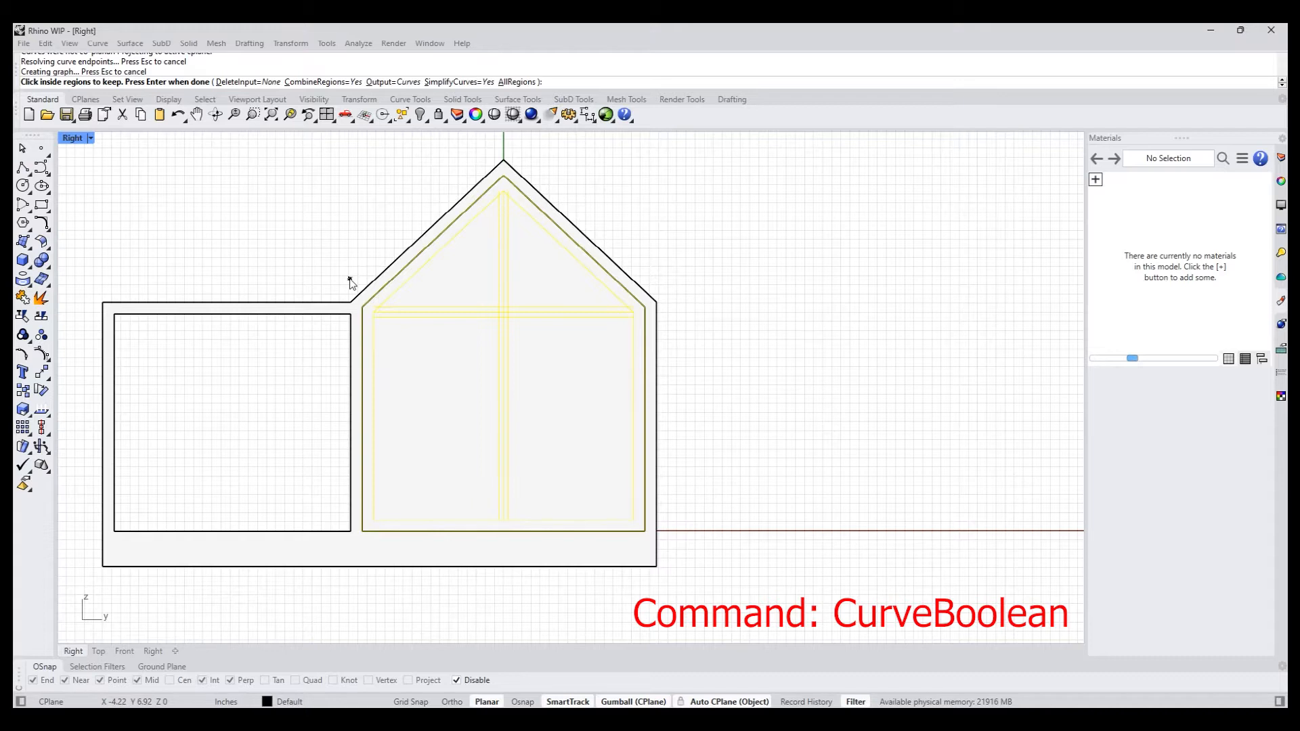
{"action": "left_click", "coordinate": [259, 82]}
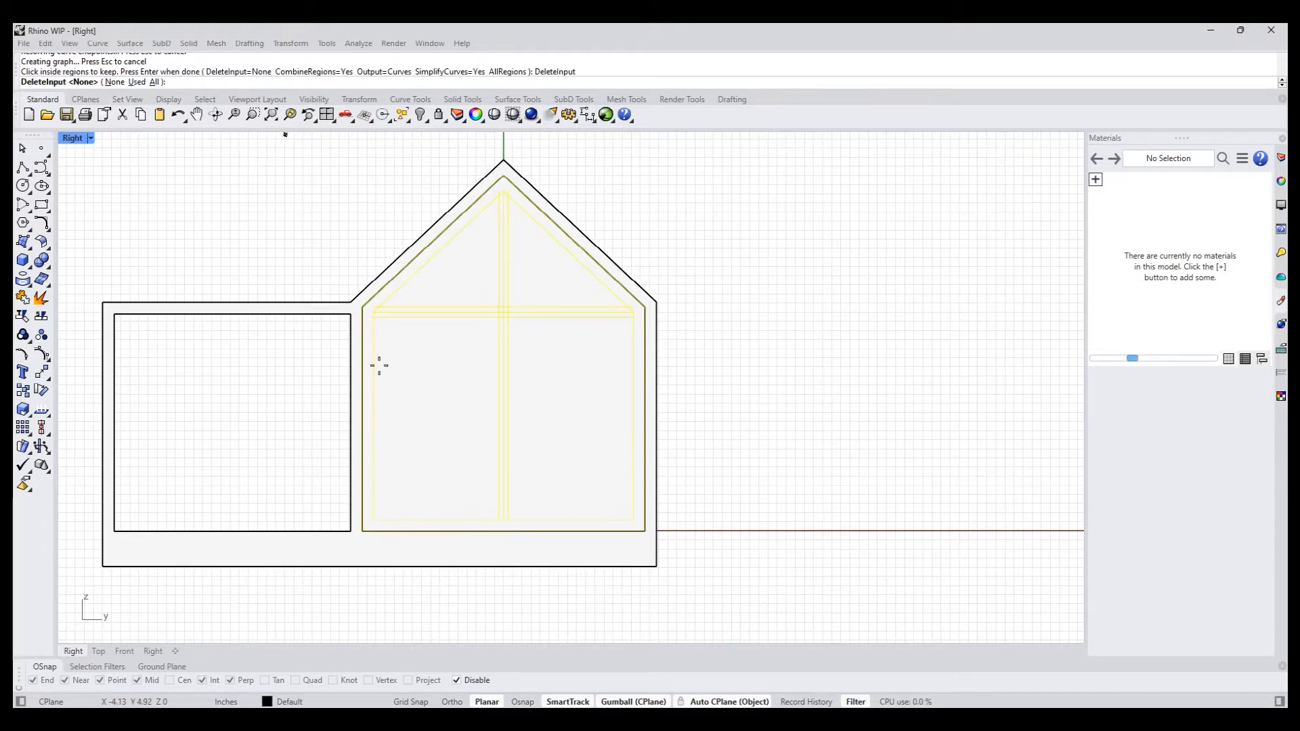
{"action": "left_click", "coordinate": [160, 83]}
{"action": "left_click", "coordinate": [464, 400]}
{"action": "left_click", "coordinate": [461, 291]}
{"action": "left_click", "coordinate": [529, 273]}
{"action": "left_click", "coordinate": [557, 383]}
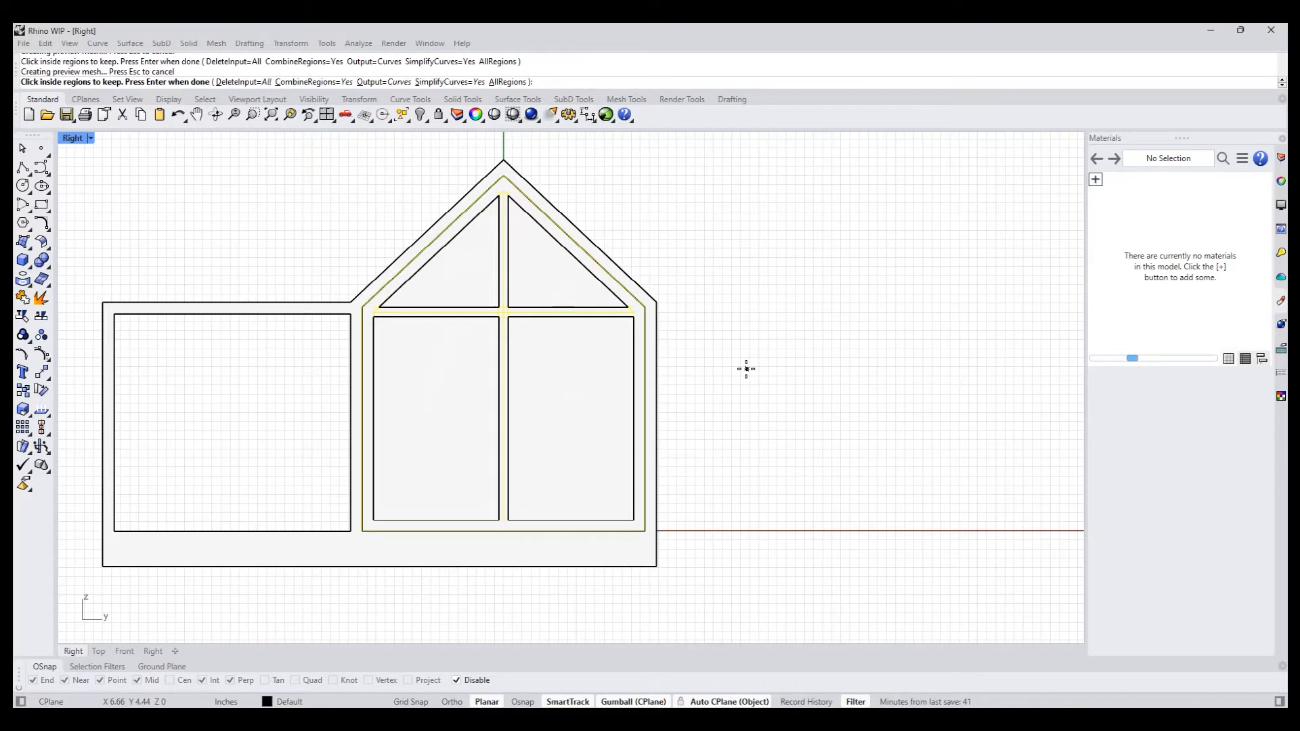
{"action": "key", "text": "Return"}
{"action": "key", "text": "Escape"}
- Set the display to Wireframe and switch to the Perspective view
{"action": "scroll", "coordinate": [738, 368], "scroll_direction": "down", "scroll_amount": 2}
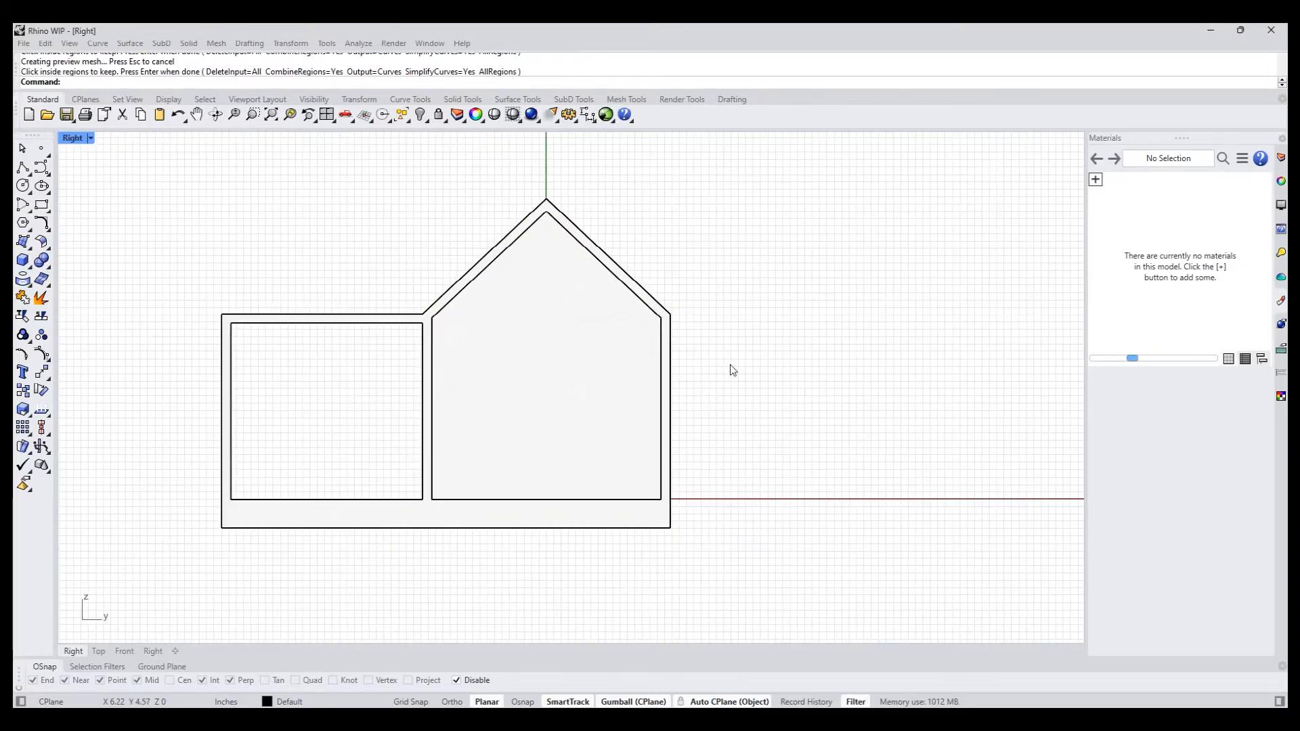
{"action": "middle_click", "coordinate": [650, 296]}
{"action": "left_click", "coordinate": [664, 310]}
{"action": "scroll", "coordinate": [593, 338], "scroll_direction": "up", "scroll_amount": 3}
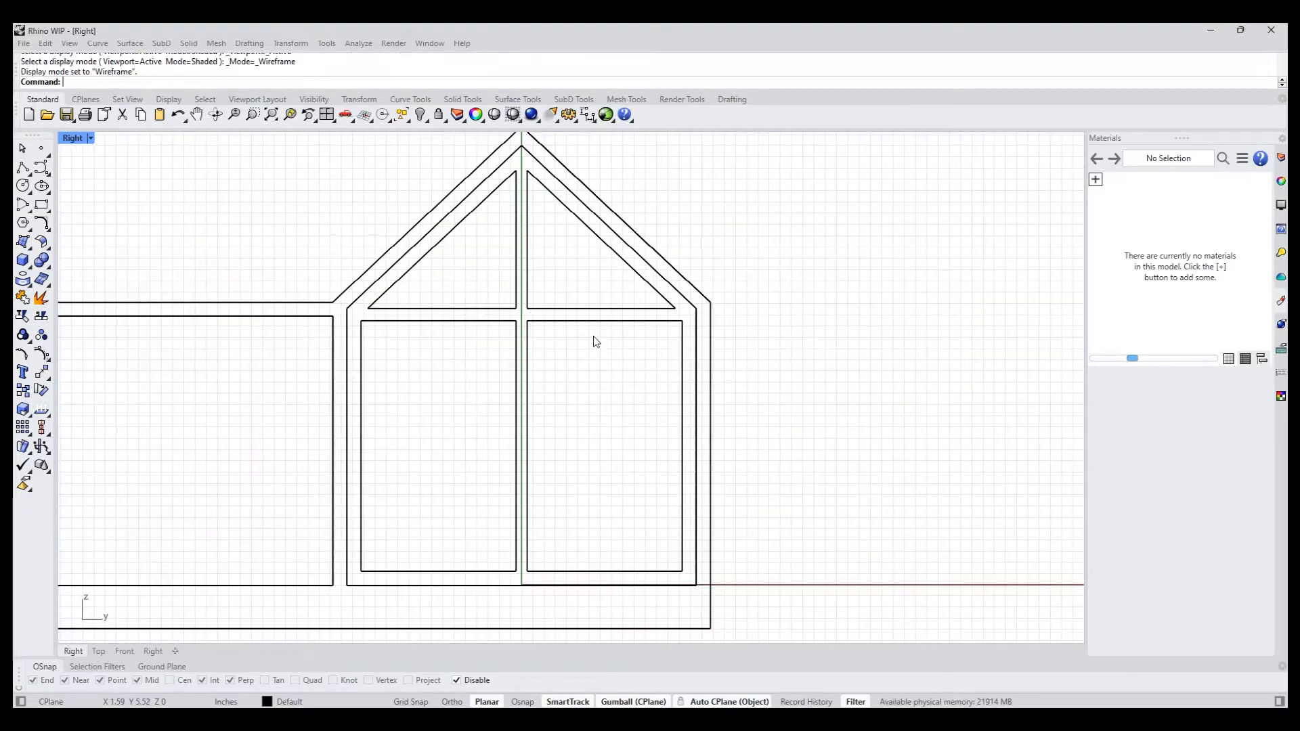
{"action": "type", "text": "p"}
{"action": "key", "text": "Return"}
- Move the four pane curves forward along the X axis onto the recessed gable wall face
{"action": "right_click_drag", "start_coordinate": [614, 364], "coordinate": [570, 404]}
{"action": "scroll", "coordinate": [570, 402], "scroll_direction": "up", "scroll_amount": 6}
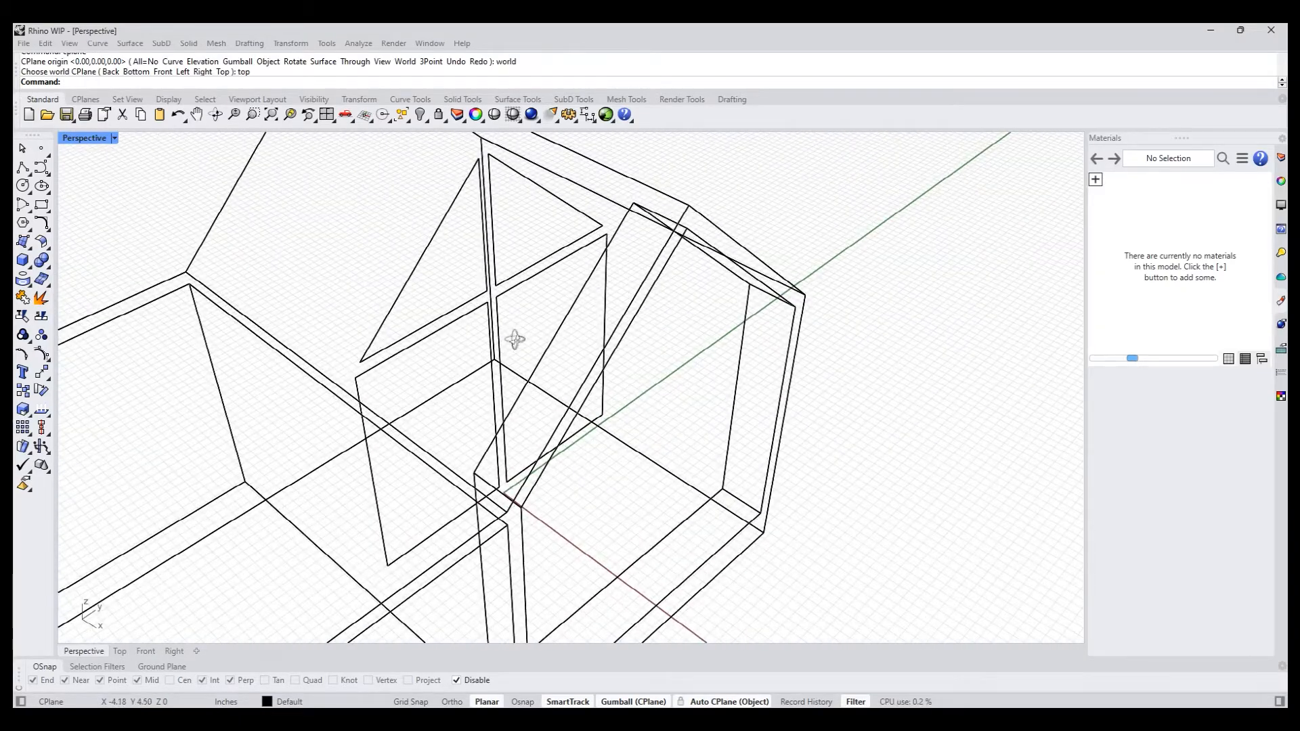
{"action": "right_click_drag", "start_coordinate": [540, 323], "coordinate": [517, 313]}
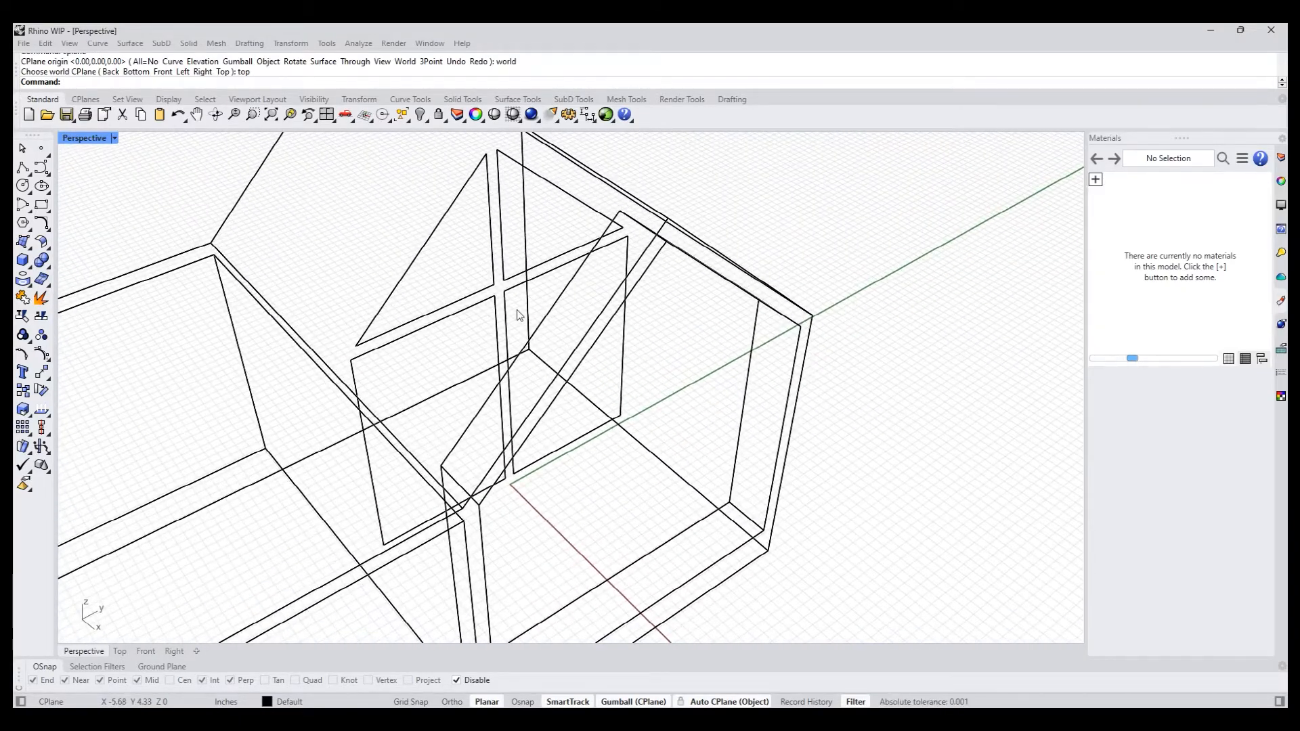
{"action": "left_click_drag", "start_coordinate": [483, 279], "coordinate": [479, 281]}
{"action": "right_click_drag", "start_coordinate": [480, 281], "coordinate": [497, 313]}
{"action": "left_click_drag", "start_coordinate": [495, 315], "coordinate": [657, 431]}
{"action": "key", "text": "Escape"}
- Set the Perspective view's display mode to Shaded
{"action": "right_click_drag", "start_coordinate": [801, 494], "coordinate": [761, 483]}
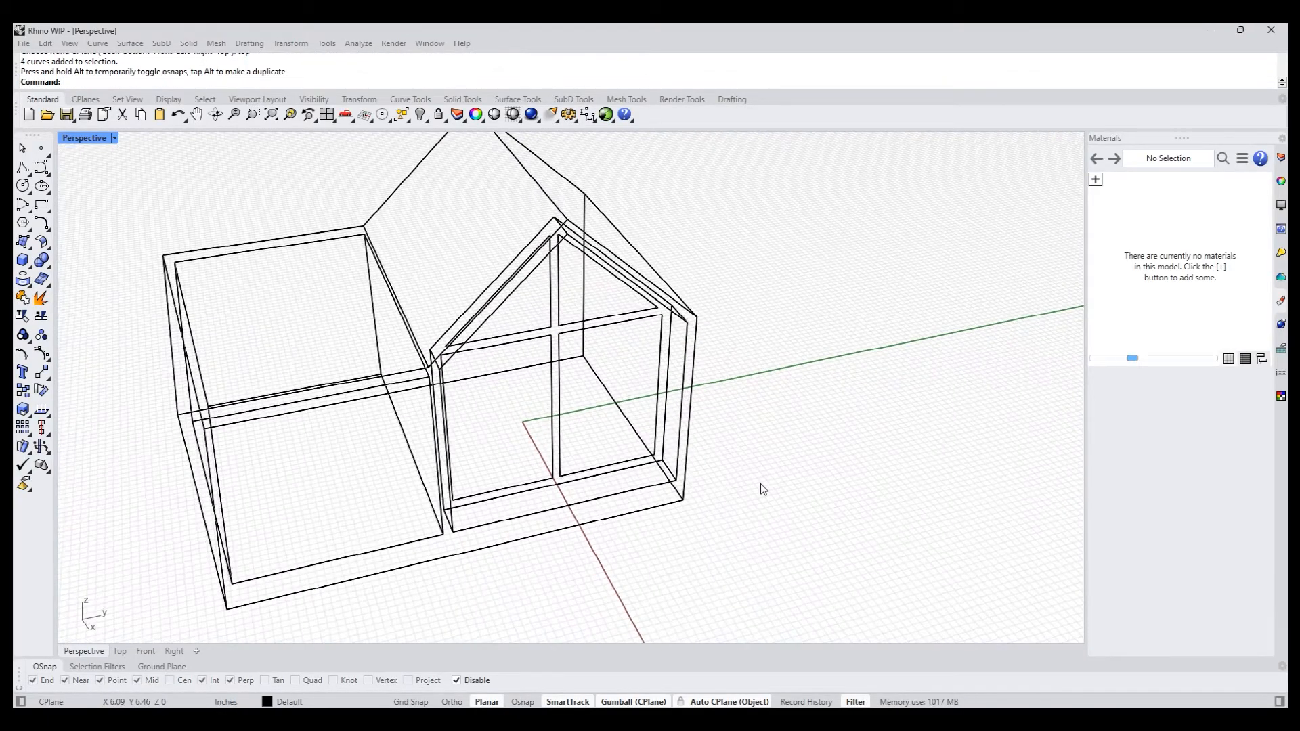
{"action": "middle_click", "coordinate": [761, 483]}
{"action": "left_click", "coordinate": [687, 410]}
- PushPull the four pane regions about 0.13 in into the gable wall, inverting the region selection so the frame stays out
{"action": "mouse_move", "coordinate": [681, 458]}
{"action": "right_mouse_down"}
{"action": "mouse_move", "coordinate": [584, 534]}
{"action": "mouse_move", "coordinate": [618, 458]}
{"action": "mouse_move", "coordinate": [579, 501]}
{"action": "mouse_move", "coordinate": [372, 435]}
{"action": "mouse_move", "coordinate": [470, 478]}
{"action": "mouse_move", "coordinate": [460, 501]}
{"action": "mouse_move", "coordinate": [471, 509]}
{"action": "mouse_move", "coordinate": [392, 444]}
{"action": "mouse_move", "coordinate": [391, 456]}
{"action": "mouse_move", "coordinate": [445, 459]}
{"action": "right_mouse_up"}
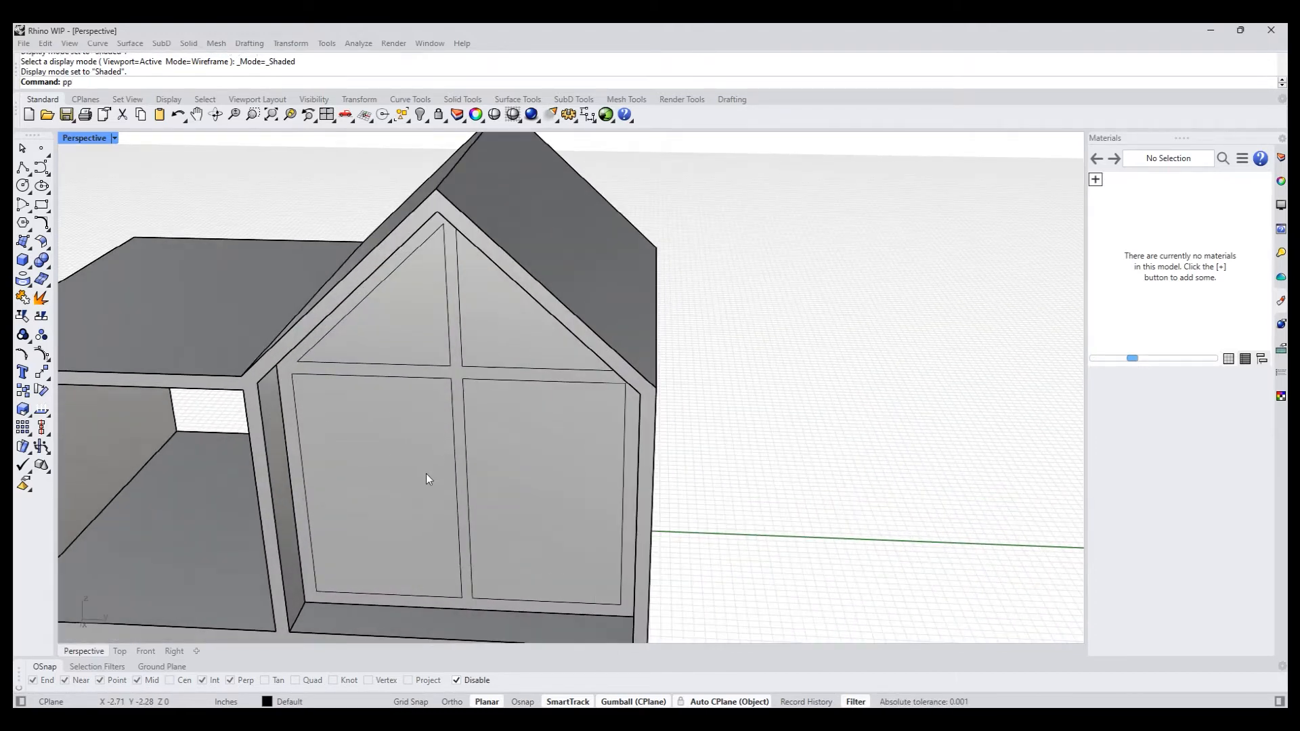
{"action": "key", "text": "Return"}
{"action": "scroll", "coordinate": [467, 433], "scroll_direction": "up", "scroll_amount": 2}
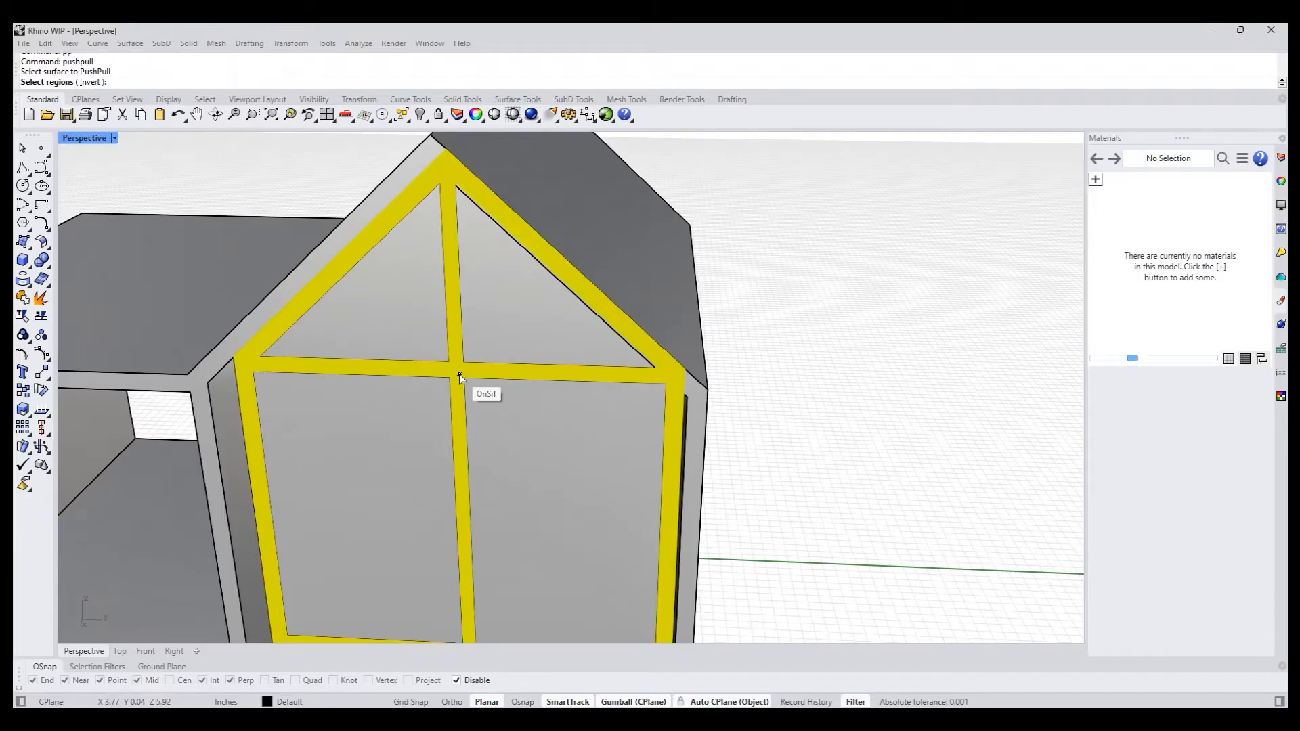
{"action": "left_click", "coordinate": [92, 87]}
{"action": "right_click_drag", "start_coordinate": [403, 380], "coordinate": [458, 540]}
{"action": "key", "text": "Return"}
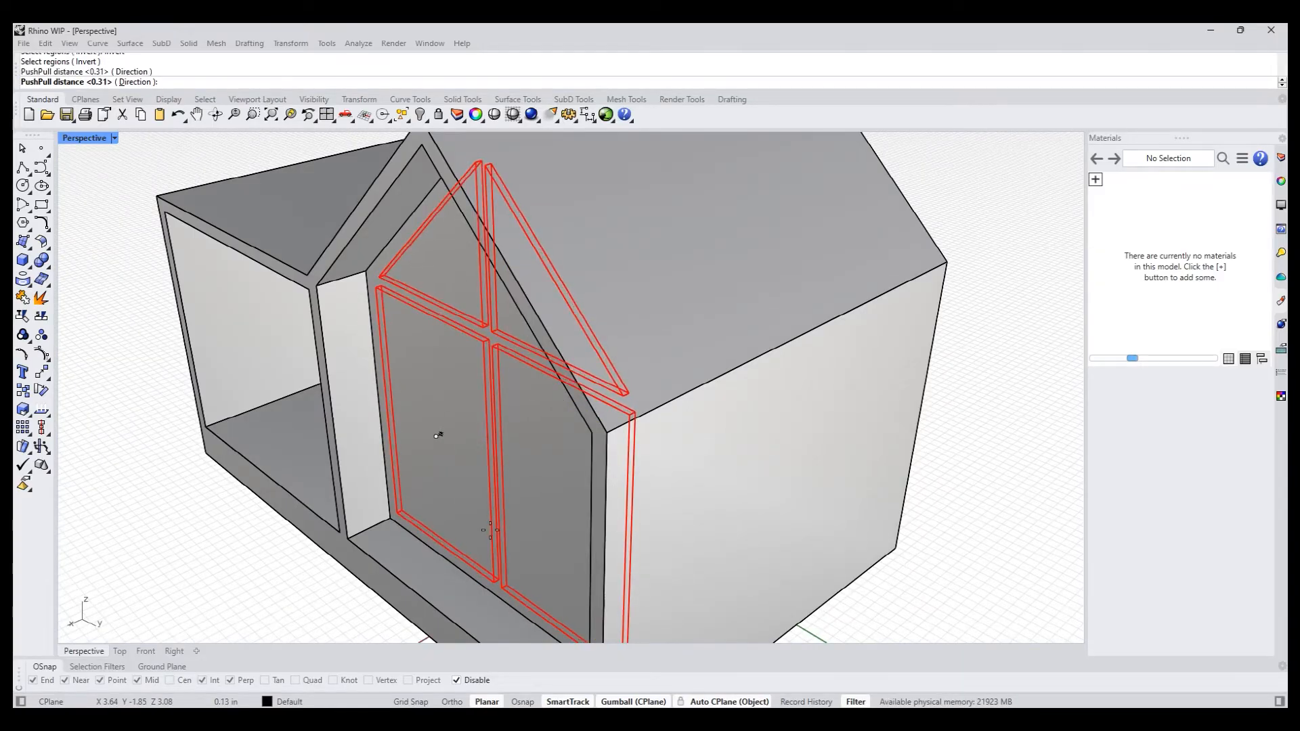
{"action": "left_click", "coordinate": [490, 530]}
- Inset the four recessed pane faces together with the ThroughPoint option, leaving a thin border inside each pane
{"action": "right_click_drag", "start_coordinate": [438, 568], "coordinate": [585, 459]}
{"action": "scroll", "coordinate": [551, 524], "scroll_direction": "down", "scroll_amount": 4}
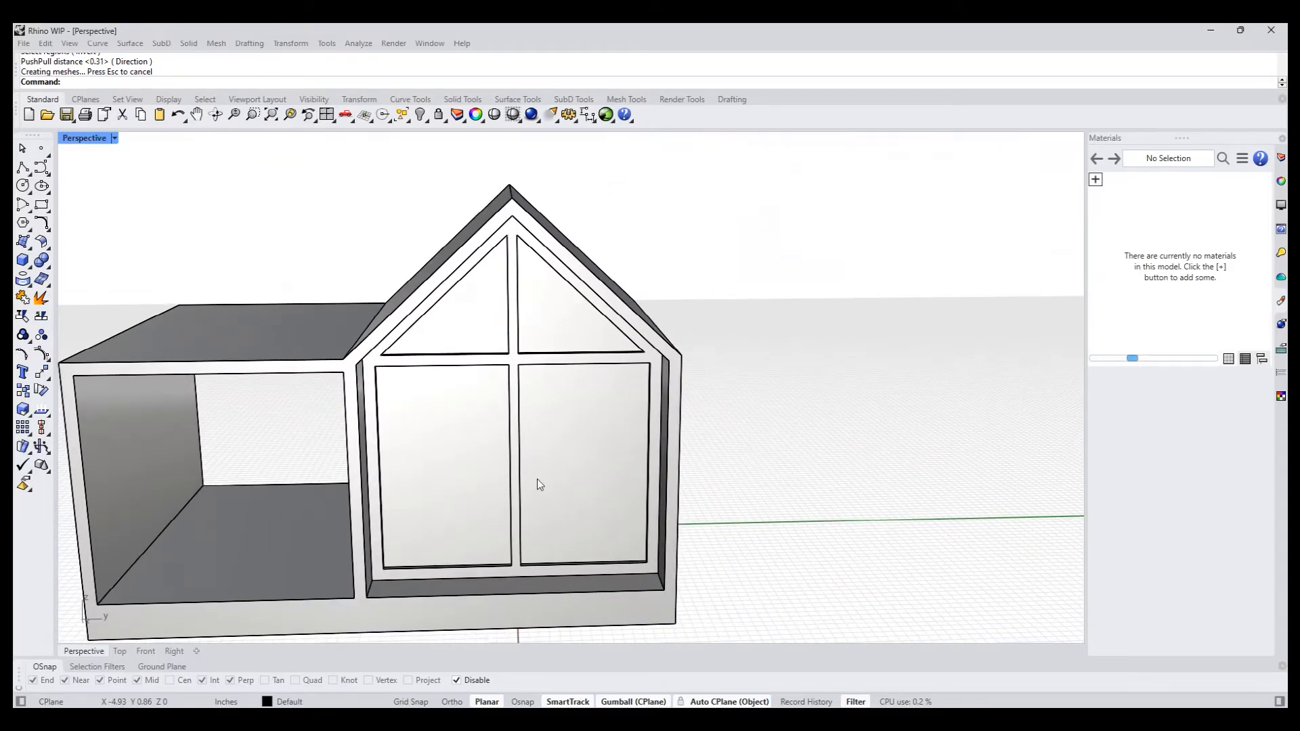
{"action": "type", "text": "inset"}
{"action": "key", "text": "Return"}
{"action": "left_click", "coordinate": [563, 501]}
{"action": "left_click", "coordinate": [433, 497]}
{"action": "left_click", "coordinate": [462, 323]}
{"action": "left_click", "coordinate": [578, 333]}
{"action": "key", "text": "Return"}
{"action": "type", "text": "t"}
{"action": "key", "text": "Return"}
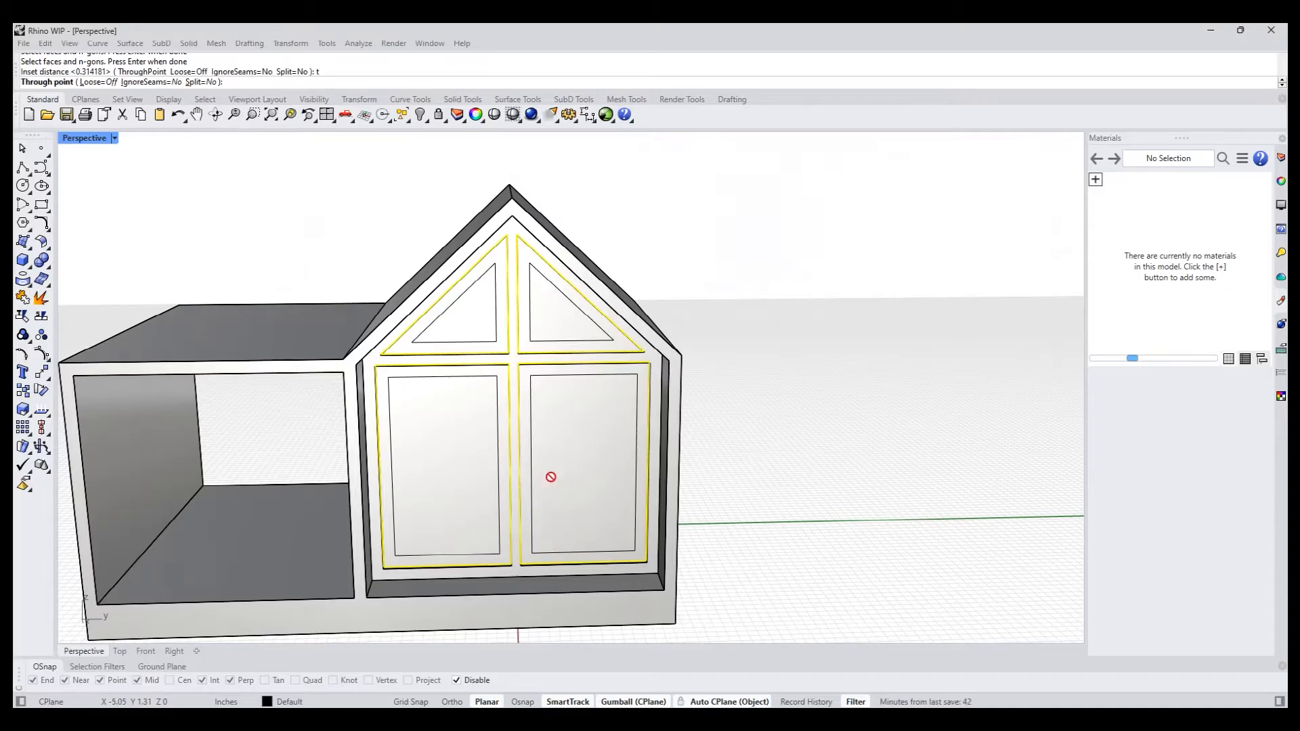
{"action": "scroll", "coordinate": [573, 551], "scroll_direction": "up", "scroll_amount": 3}
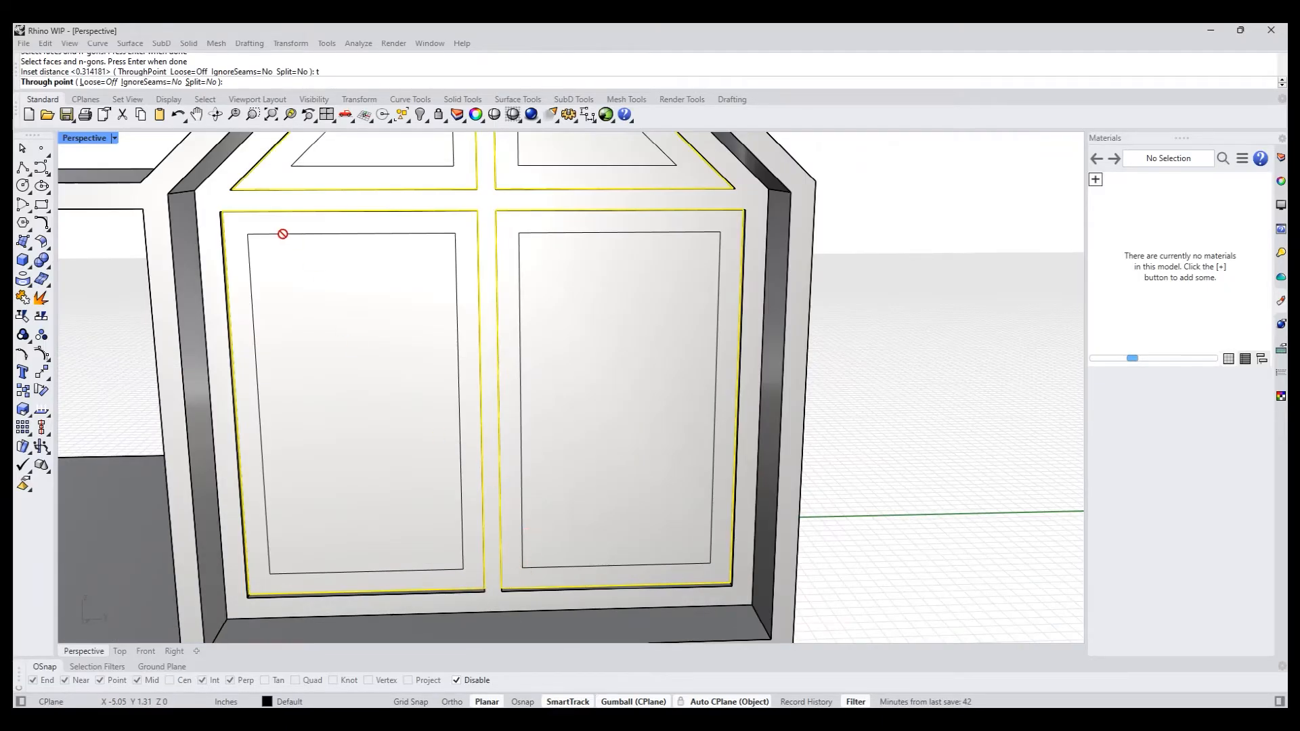
{"action": "right_click_drag", "start_coordinate": [531, 176], "coordinate": [488, 316], "text": "shift"}
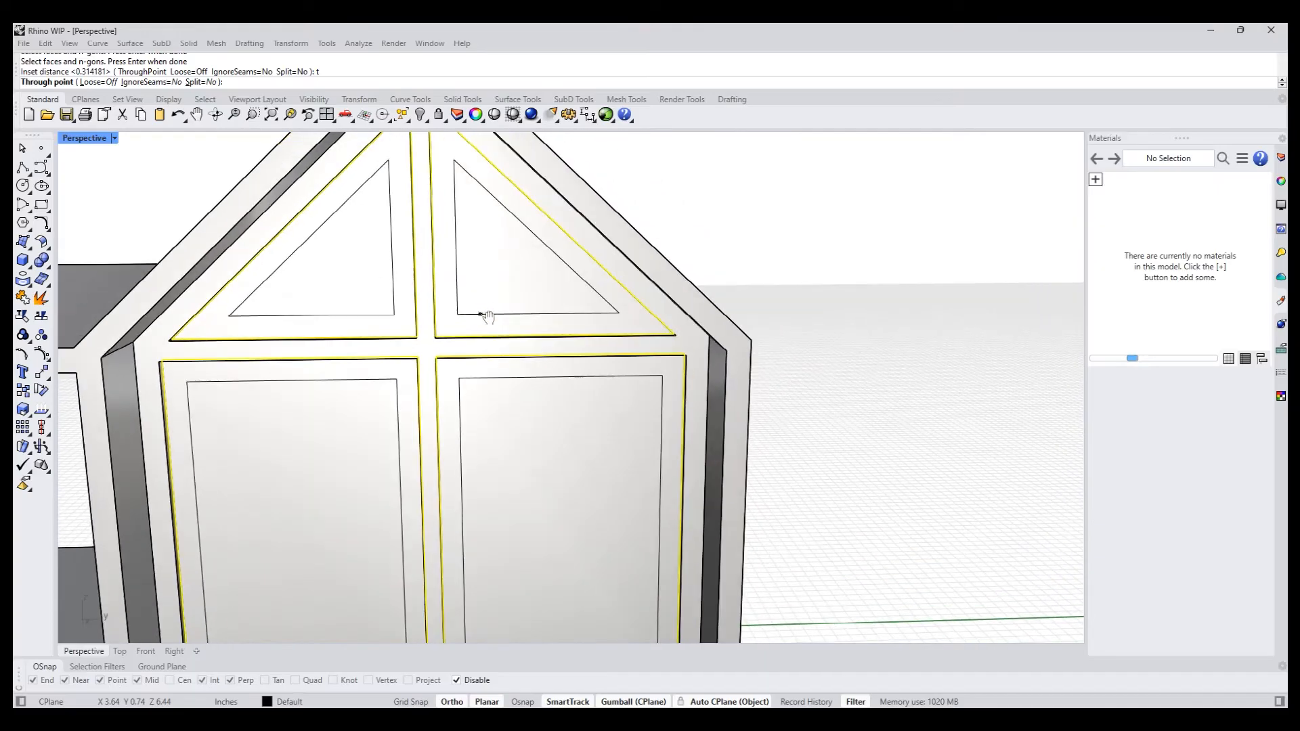
{"action": "left_click", "coordinate": [452, 333]}
- PushPull the inset face of the upper-right triangular pane about 0.05 in inward
{"action": "type", "text": "pushp"}
{"action": "key", "text": "Return"}
{"action": "left_click", "coordinate": [473, 283]}
{"action": "right_click_drag", "start_coordinate": [489, 302], "coordinate": [418, 346]}
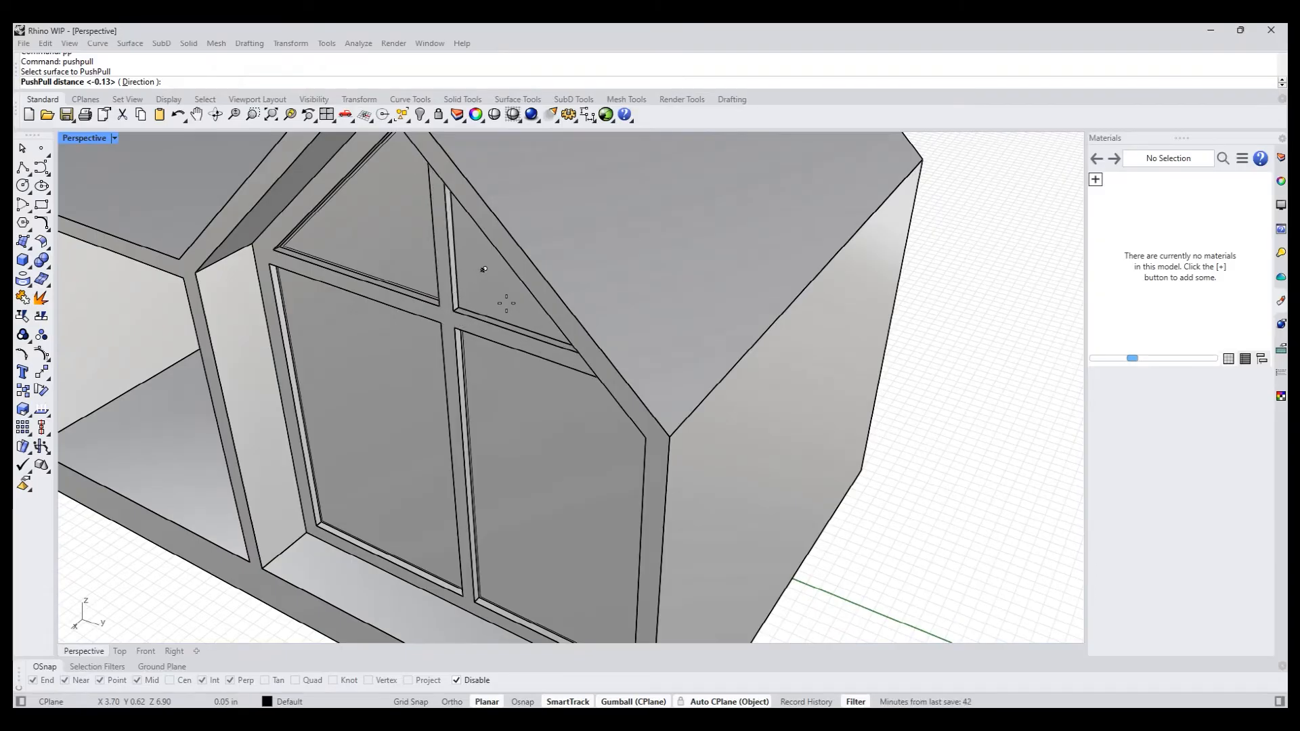
{"action": "scroll", "coordinate": [508, 300], "scroll_direction": "up", "scroll_amount": 5}
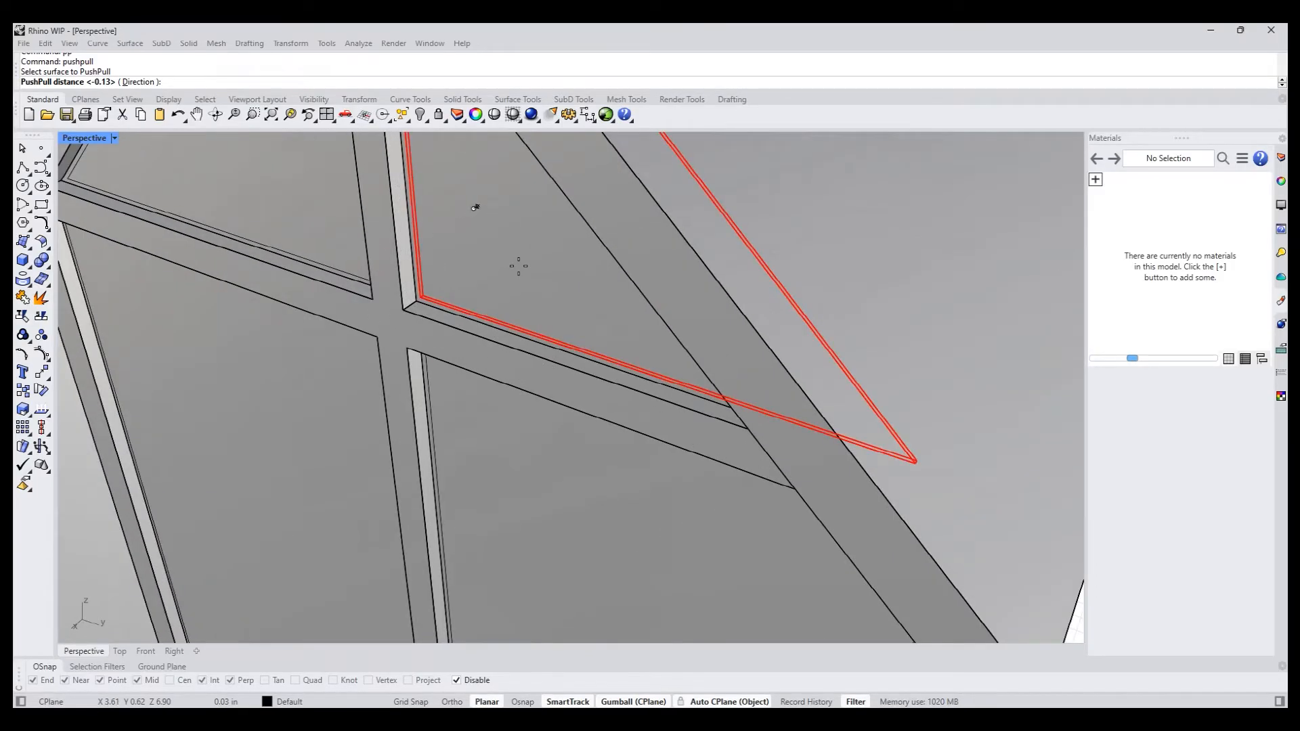
{"action": "left_click", "coordinate": [519, 265]}
- Try to PushPull the inset face of the lower-right pane by 0.05 in, and undo it
{"action": "right_click_drag", "start_coordinate": [502, 469], "coordinate": [444, 371], "text": "shift"}
{"action": "type", "text": "pp"}
{"action": "key", "text": "Return"}
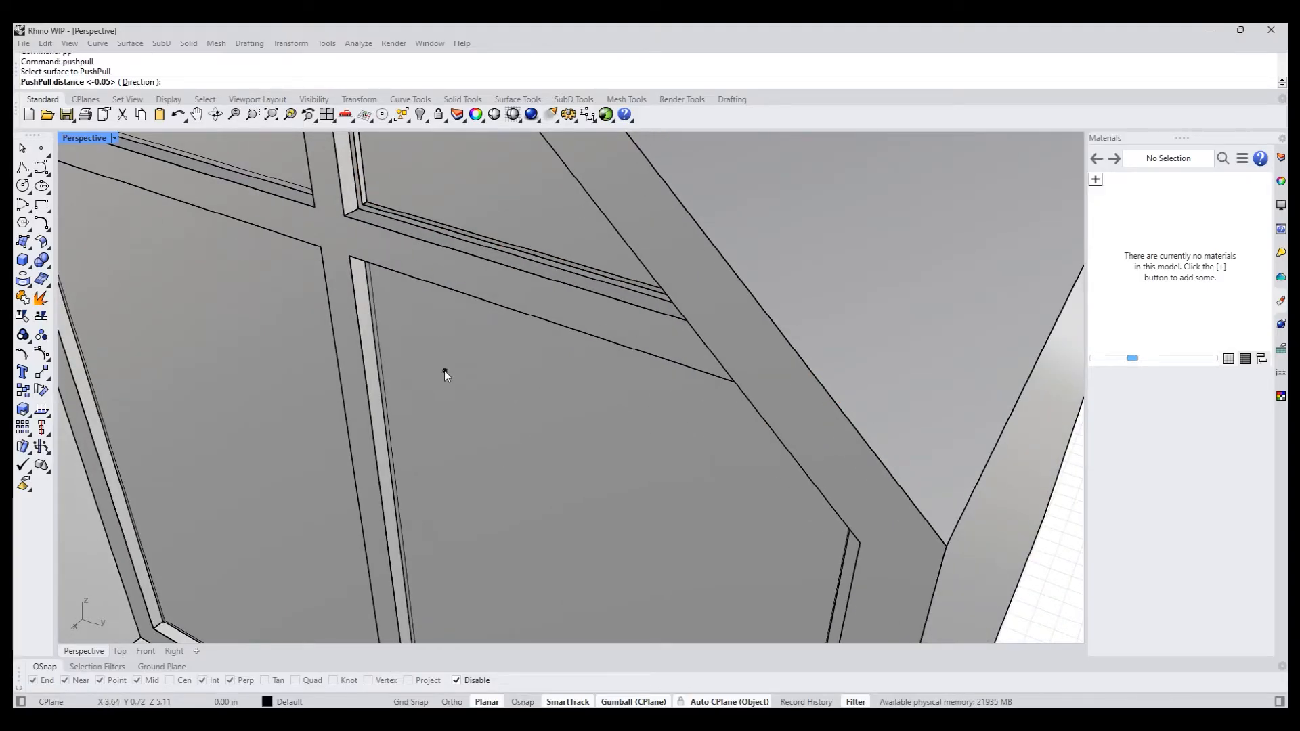
{"action": "left_click", "coordinate": [444, 371]}
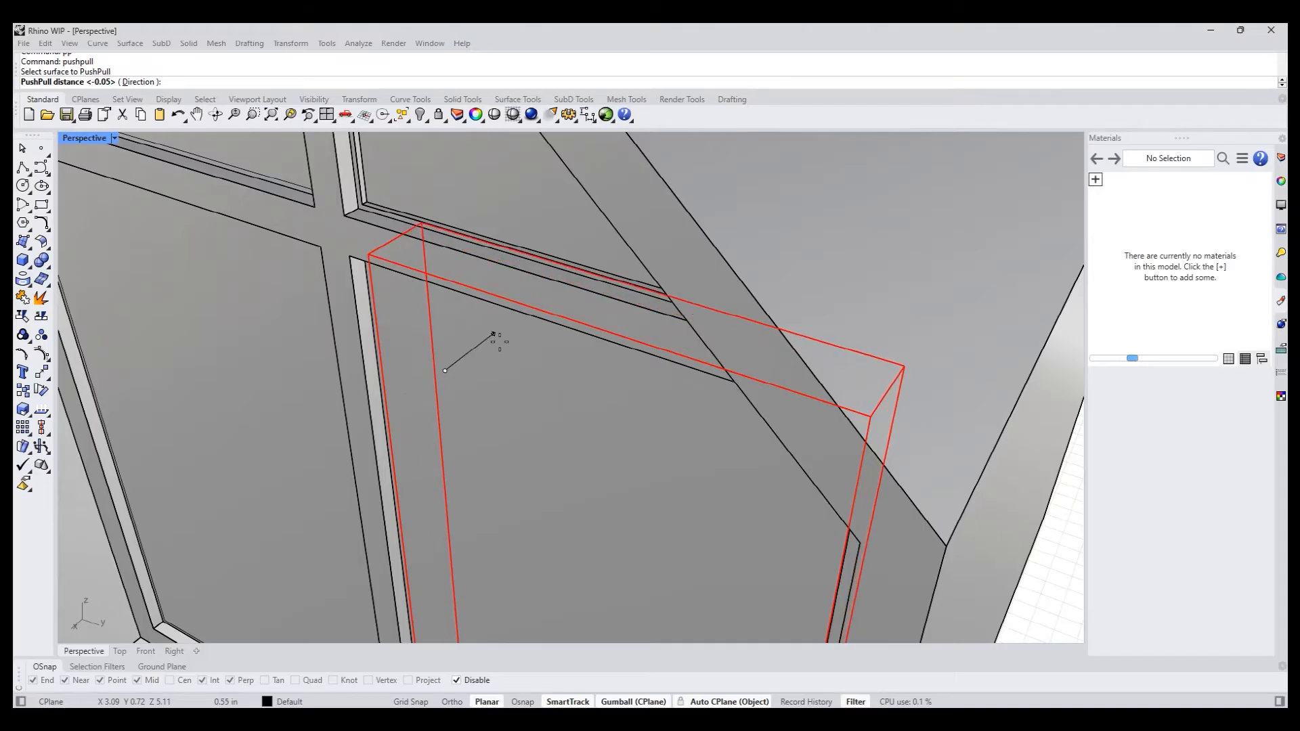
{"action": "key", "text": "Return"}
{"action": "right_click_drag", "start_coordinate": [441, 402], "coordinate": [470, 372]}
{"action": "right_click_drag", "start_coordinate": [579, 408], "coordinate": [511, 393]}
{"action": "key", "text": "ctrl+z"}
- PushPull the inset face of the lower-right pane 0.05 in inward
{"action": "type", "text": "pp"}
{"action": "key", "text": "Return"}
{"action": "left_click", "coordinate": [510, 392]}
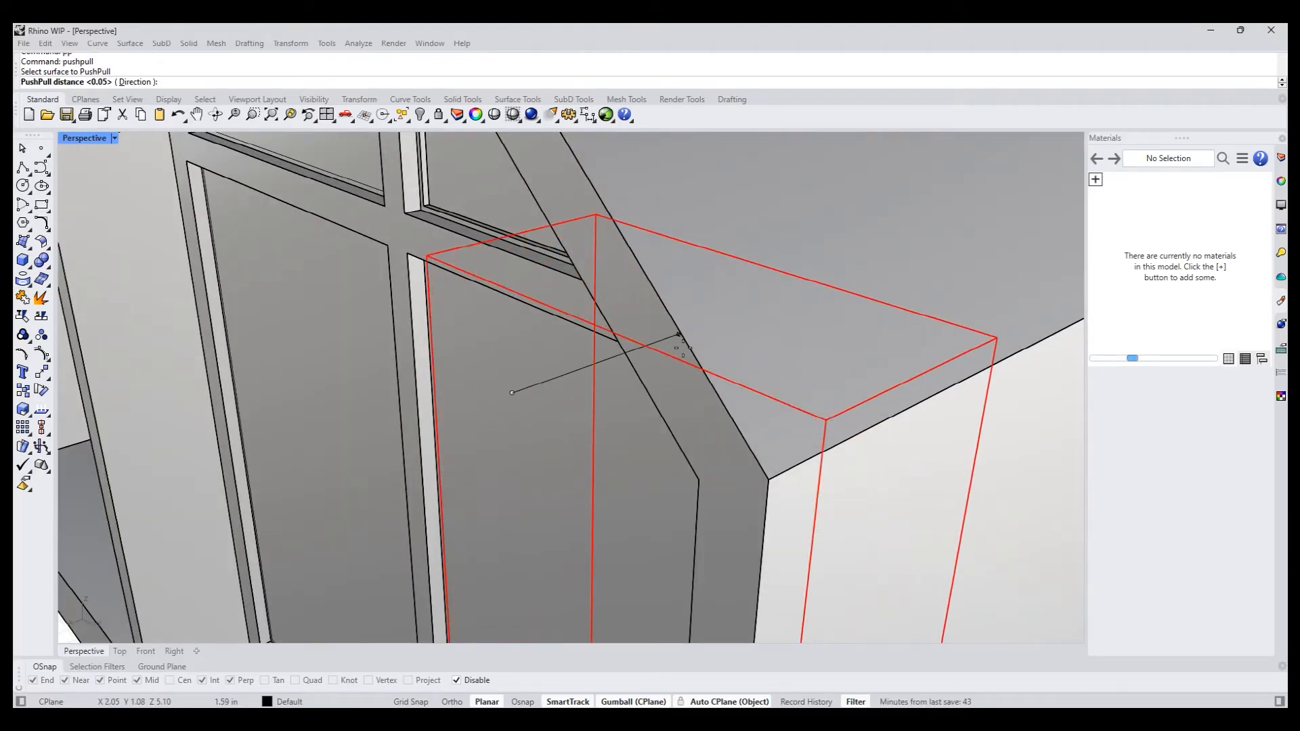
{"action": "key", "text": "Return"}
- Try to PushPull the inset face of the upper-left triangular pane by 0.05 in, and undo it
{"action": "right_click_drag", "start_coordinate": [462, 365], "coordinate": [552, 449]}
{"action": "key", "text": "Return"}
{"action": "left_click", "coordinate": [523, 325]}
{"action": "key", "text": "Return"}
{"action": "key", "text": "ctrl+z"}
- PushPull the inset face of the upper-left triangular pane 0.05 in inward
{"action": "key", "text": "Return"}
{"action": "left_click", "coordinate": [543, 337]}
{"action": "key", "text": "Return"}
{"action": "scroll", "coordinate": [571, 404], "scroll_direction": "down", "scroll_amount": 5}
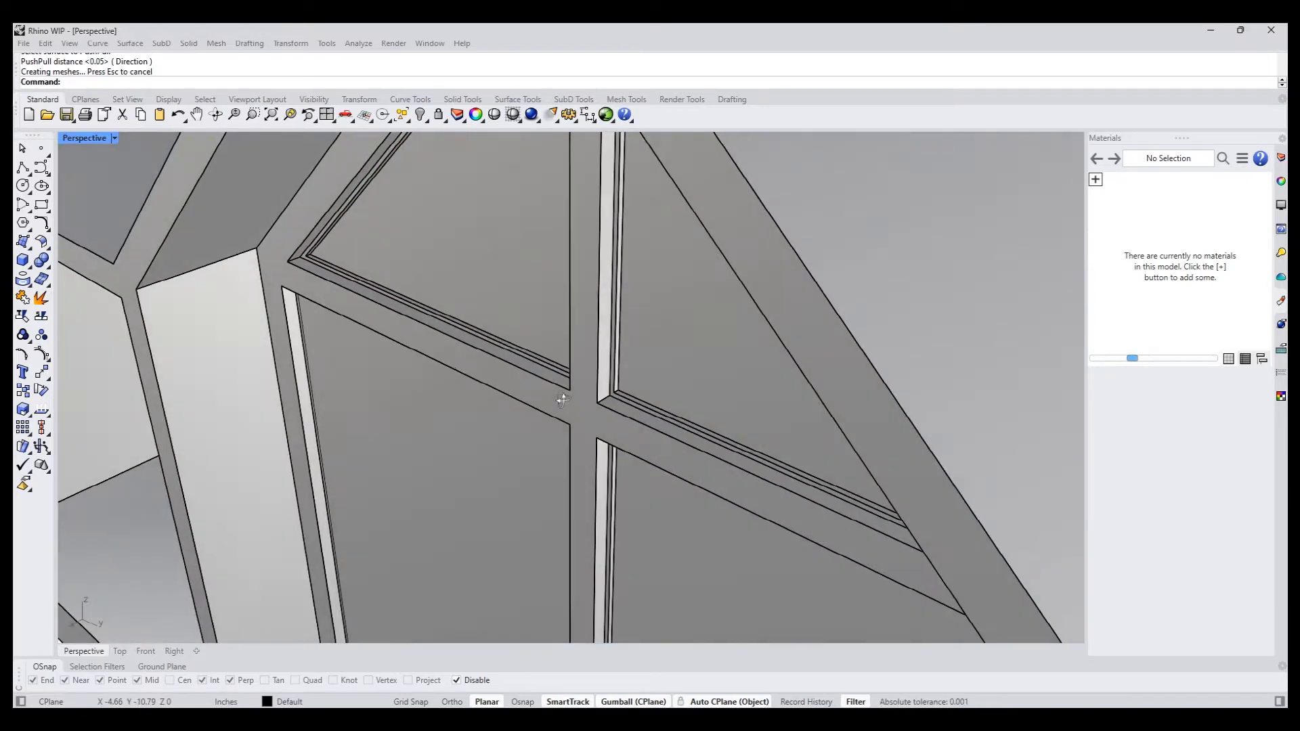
- PushPull the inset face of the lower-left pane 0.05 in inward
{"action": "type", "text": "pp"}
{"action": "key", "text": "Return"}
{"action": "left_click", "coordinate": [470, 425]}
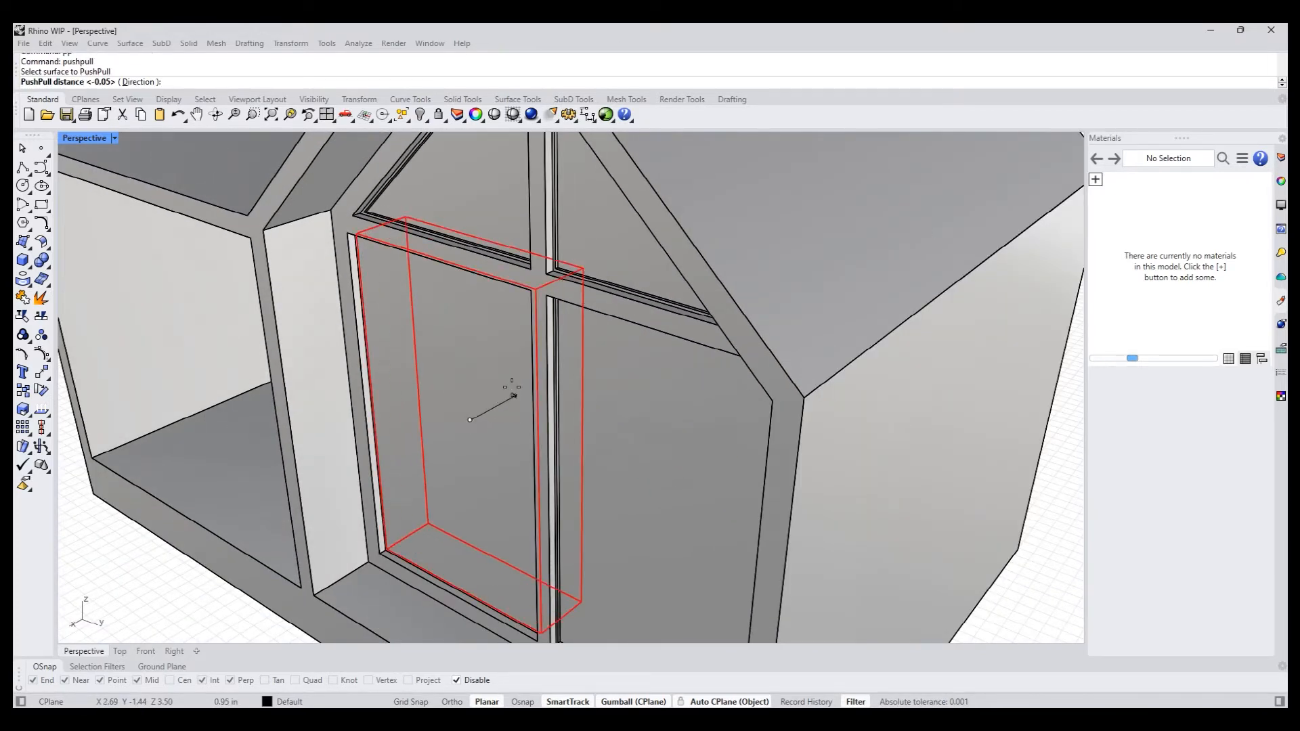
{"action": "key", "text": "Return"}
{"action": "type", "text": "pp"}
{"action": "key", "text": "Return"}
{"action": "left_click", "coordinate": [484, 438]}
{"action": "key", "text": "Return"}
{"action": "scroll", "coordinate": [547, 416], "scroll_direction": "down", "scroll_amount": 3}
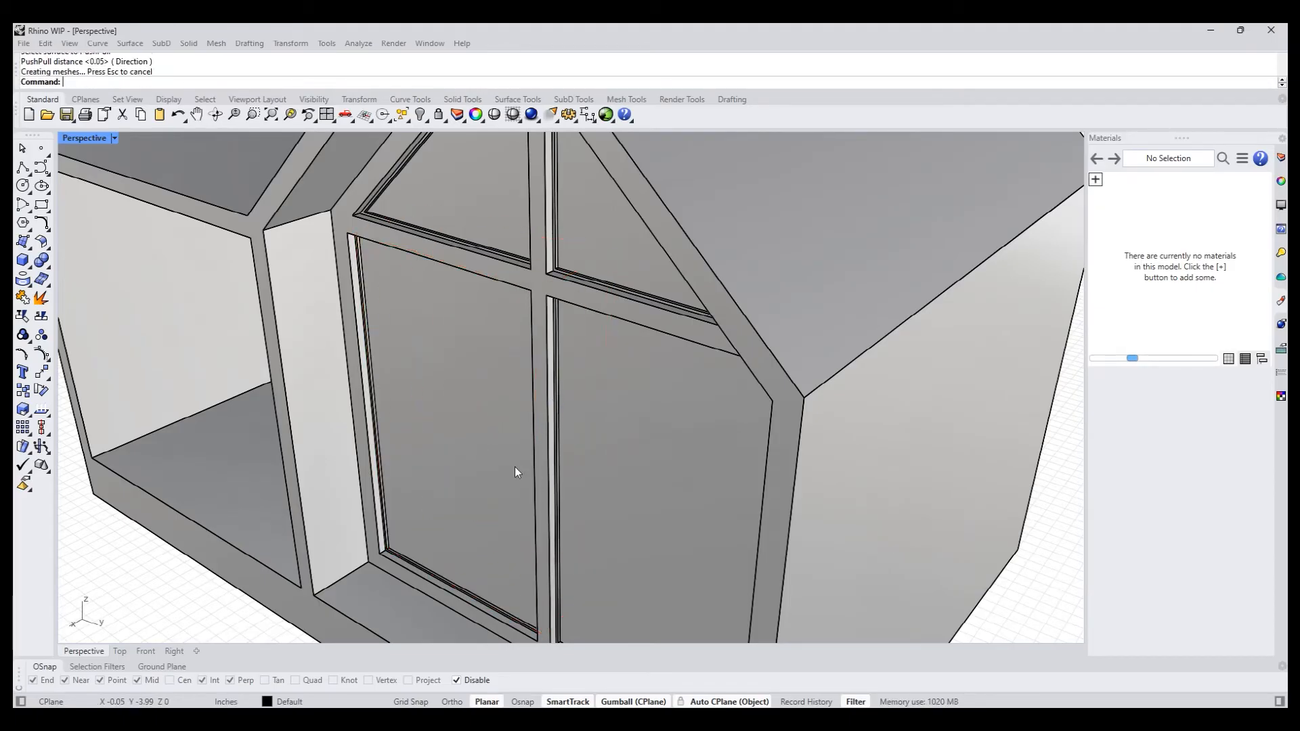
- Examine the recessed borders of all four facade window panes from several angles
{"action": "right_click_drag", "start_coordinate": [517, 473], "coordinate": [695, 384]}
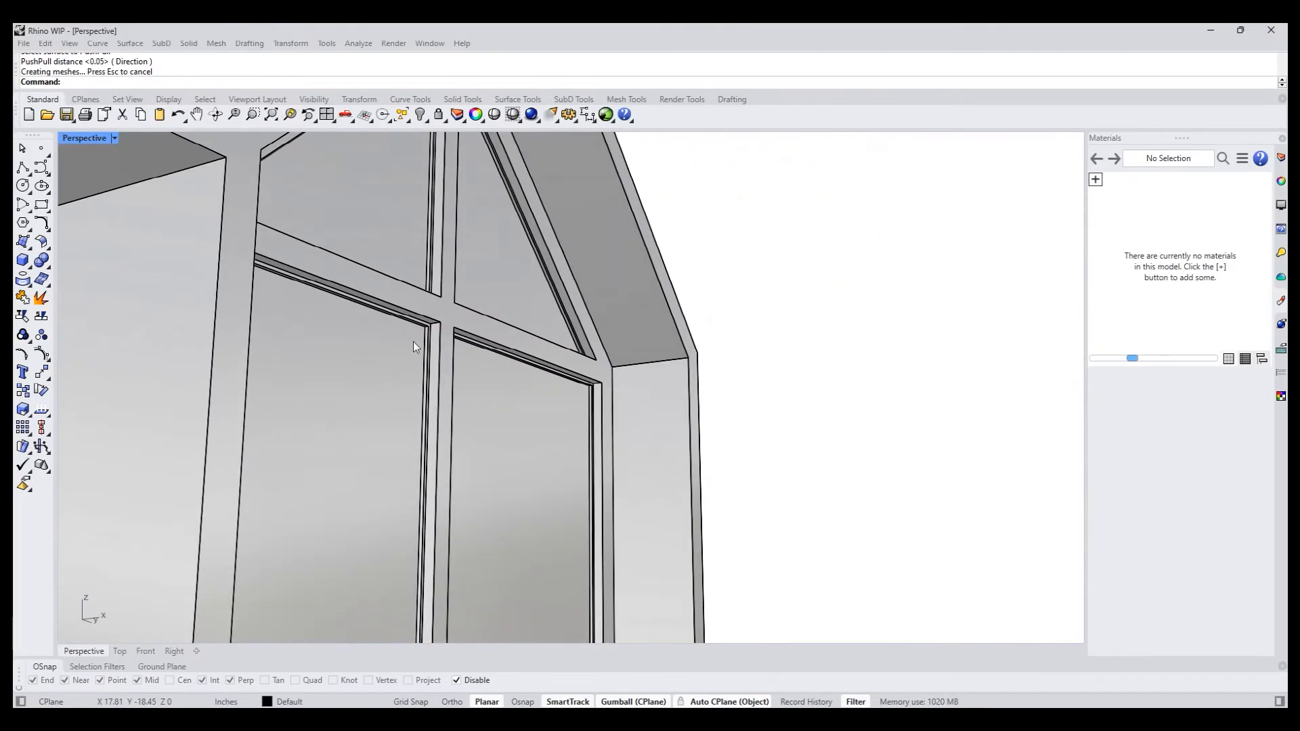
{"action": "scroll", "coordinate": [410, 341], "scroll_direction": "up", "scroll_amount": 5}
{"action": "scroll", "coordinate": [439, 331], "scroll_direction": "down", "scroll_amount": 5}
{"action": "right_click_drag", "start_coordinate": [483, 360], "coordinate": [416, 436]}
{"action": "scroll", "coordinate": [539, 391], "scroll_direction": "down", "scroll_amount": 5}
{"action": "right_click_drag", "start_coordinate": [539, 392], "coordinate": [546, 498]}
{"action": "scroll", "coordinate": [535, 498], "scroll_direction": "up", "scroll_amount": 5}
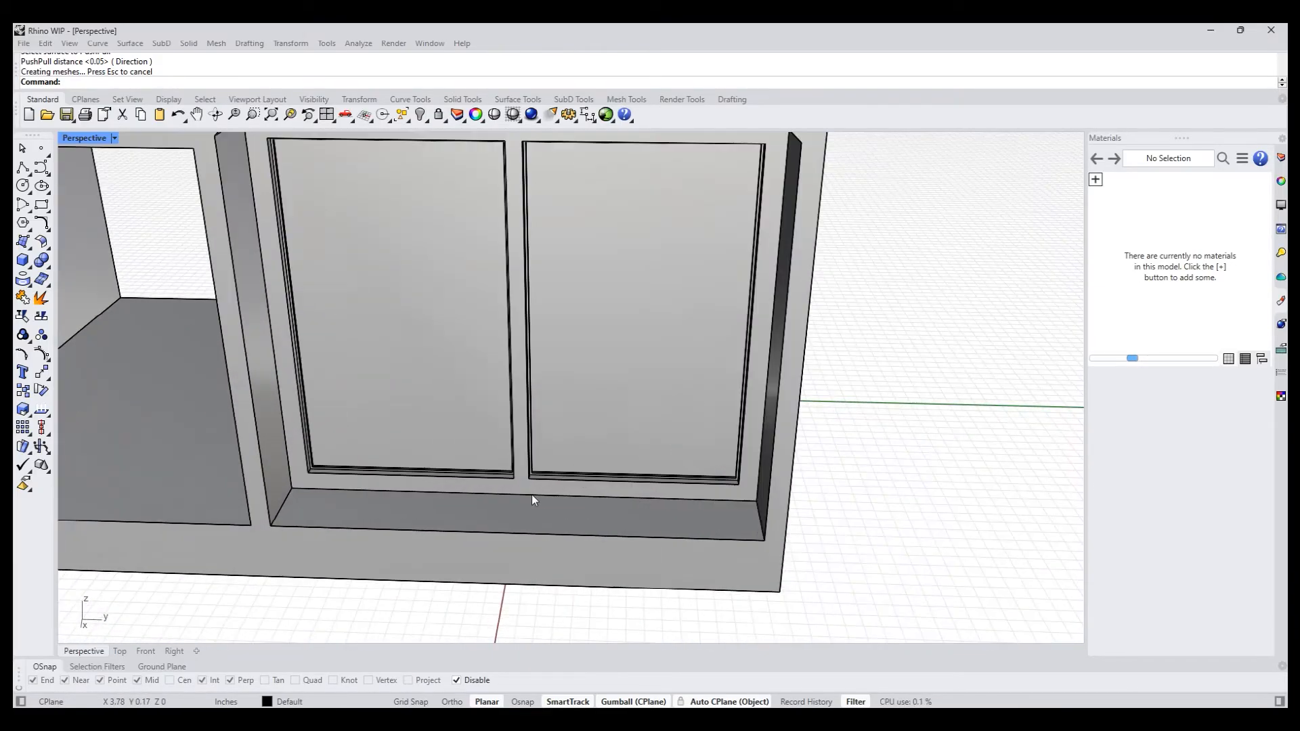
{"action": "scroll", "coordinate": [488, 467], "scroll_direction": "down", "scroll_amount": 5}
{"action": "scroll", "coordinate": [501, 514], "scroll_direction": "up", "scroll_amount": 1}
{"action": "right_click_drag", "start_coordinate": [506, 518], "coordinate": [533, 487]}
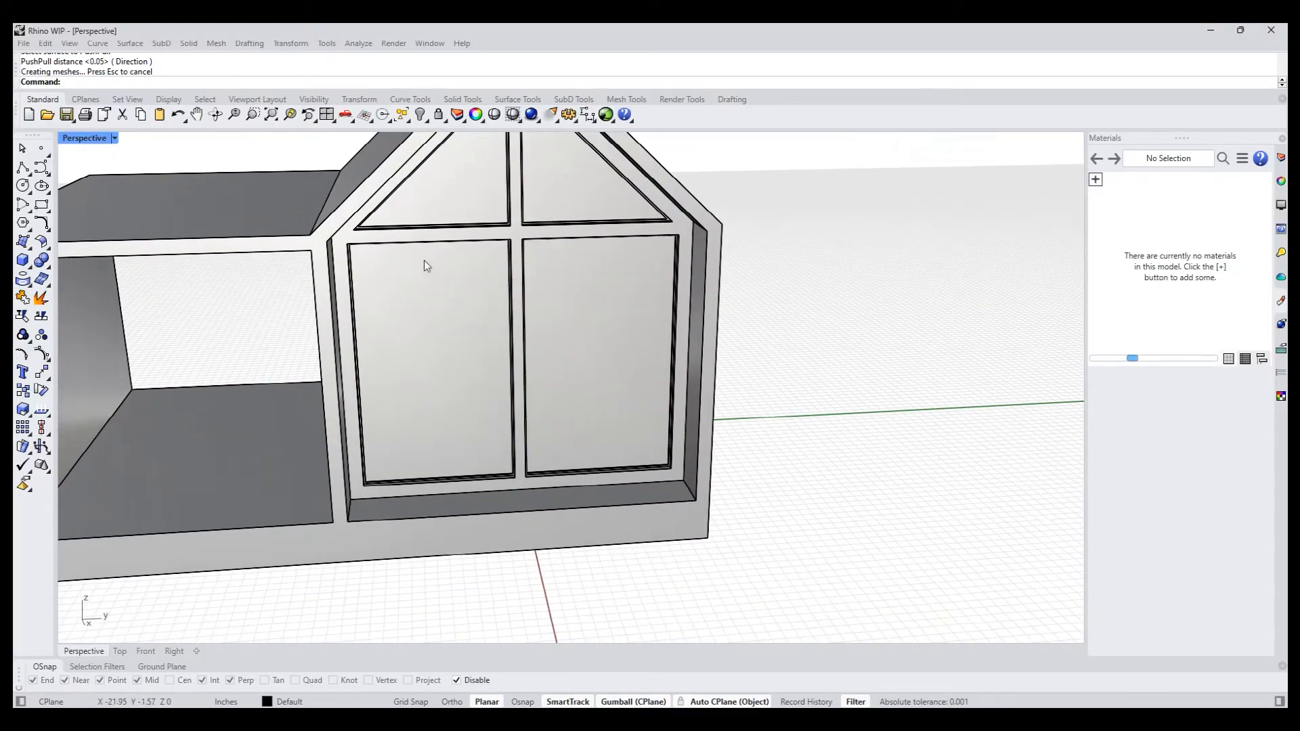
{"action": "right_click_drag", "start_coordinate": [461, 344], "coordinate": [429, 457]}
{"action": "scroll", "coordinate": [428, 457], "scroll_direction": "up", "scroll_amount": 5}
{"action": "scroll", "coordinate": [425, 460], "scroll_direction": "down", "scroll_amount": 8}
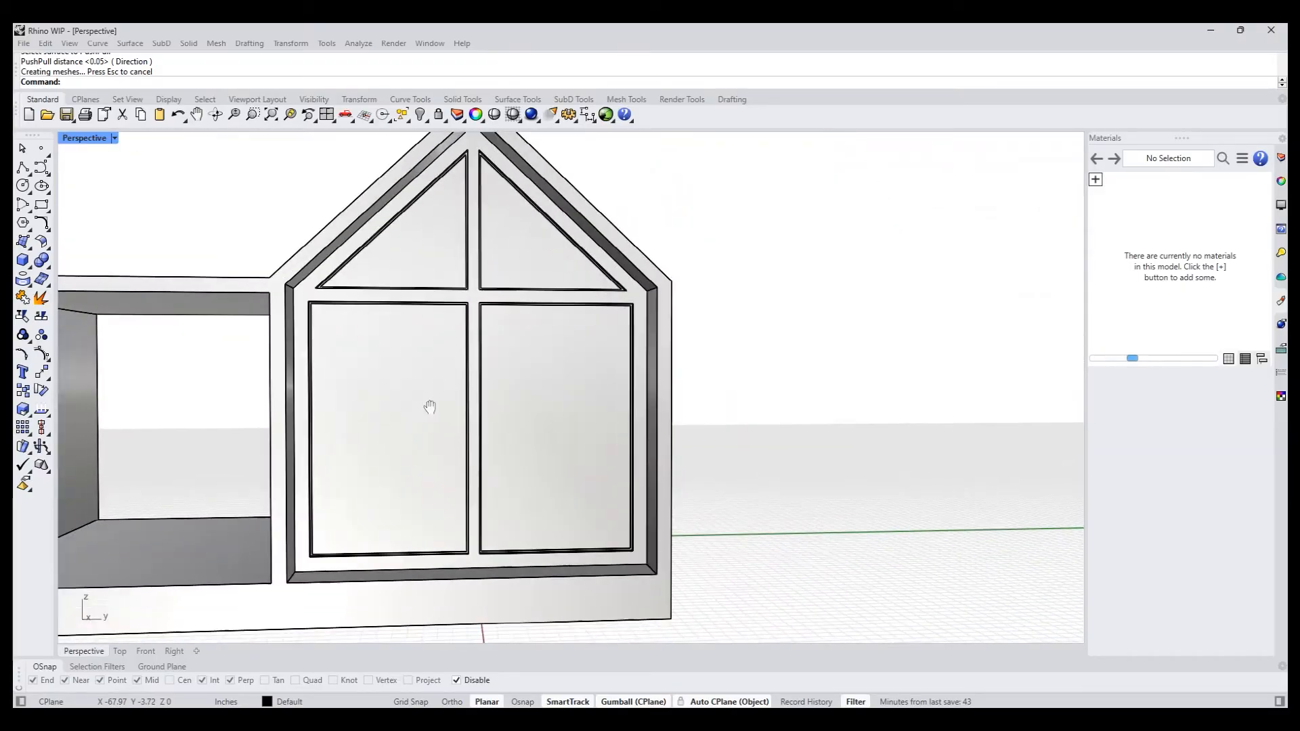
{"action": "right_click_drag", "start_coordinate": [429, 403], "coordinate": [381, 418]}
- Draw a narrow center-based rectangle on the lower-left pane, centred on its lower edge's midpoint and reaching up to its upper edge
{"action": "left_click", "coordinate": [444, 410], "text": "ctrl+shift"}
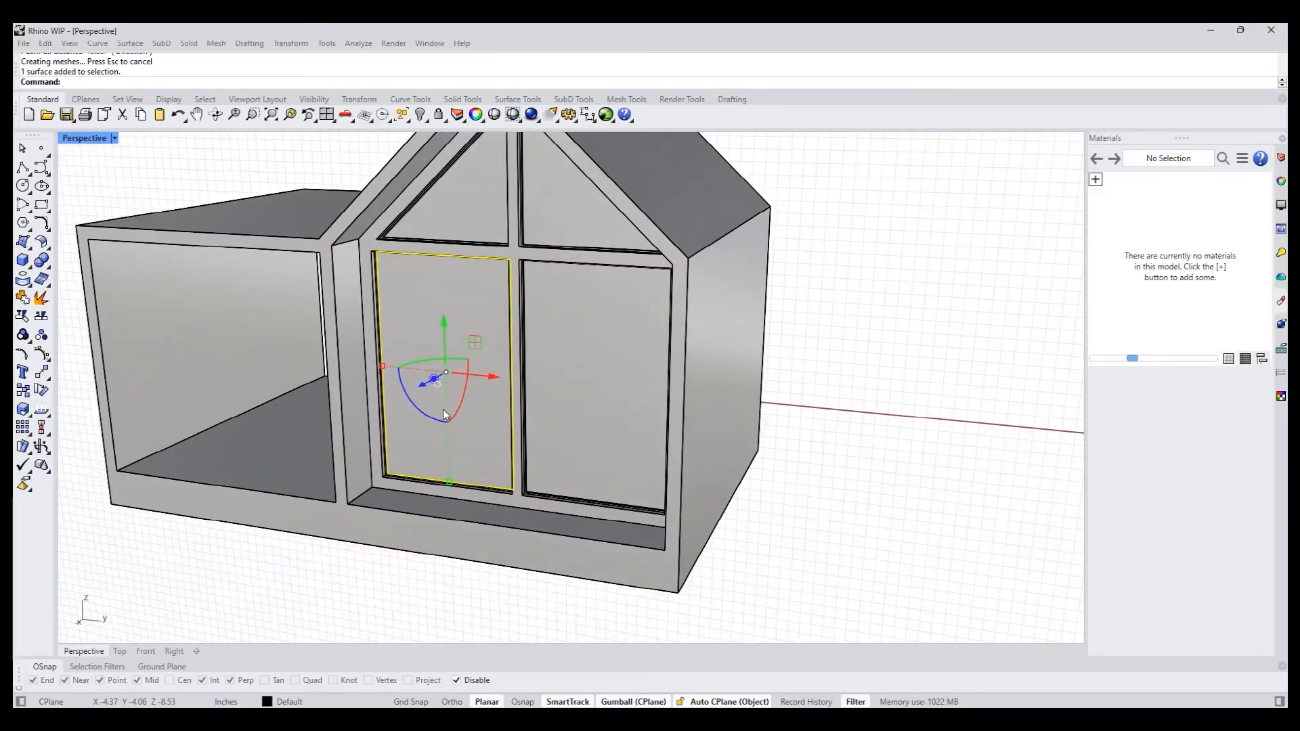
{"action": "left_click", "coordinate": [42, 207]}
{"action": "left_click", "coordinate": [185, 82]}
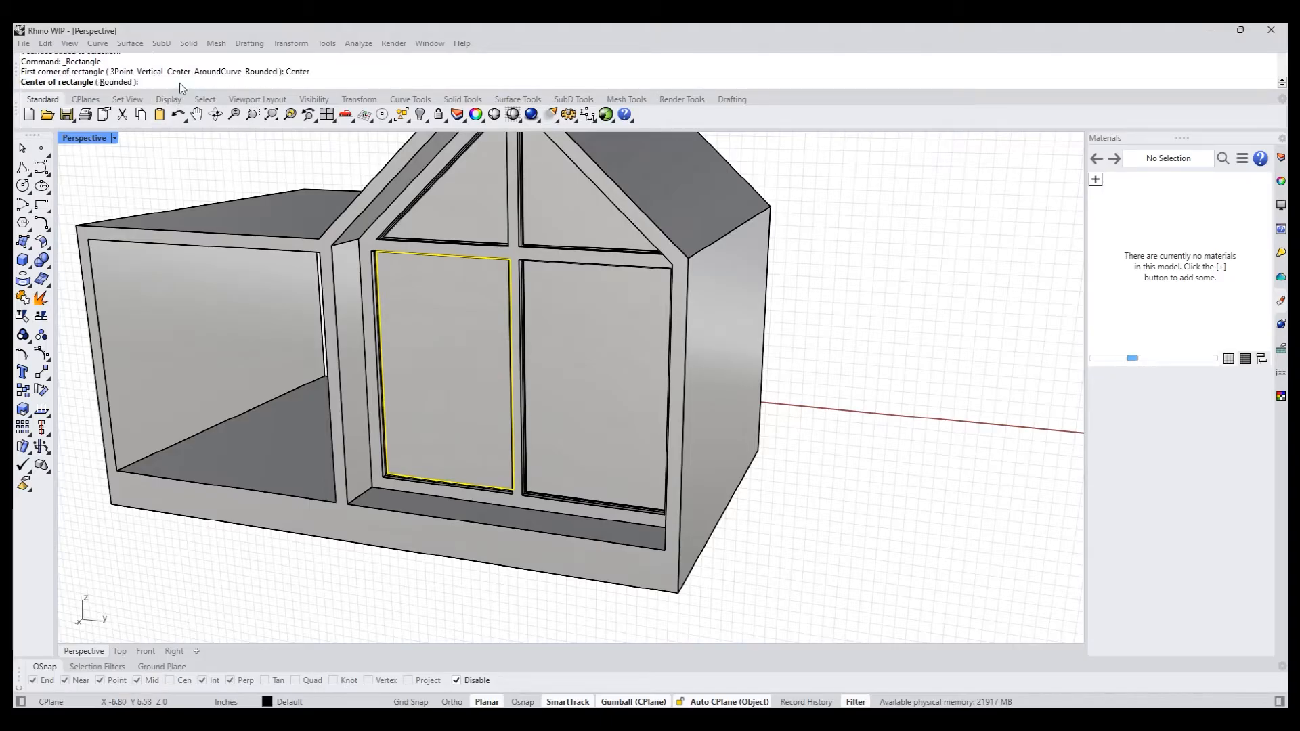
{"action": "scroll", "coordinate": [468, 466], "scroll_direction": "up", "scroll_amount": 3}
{"action": "left_click", "coordinate": [448, 492]}
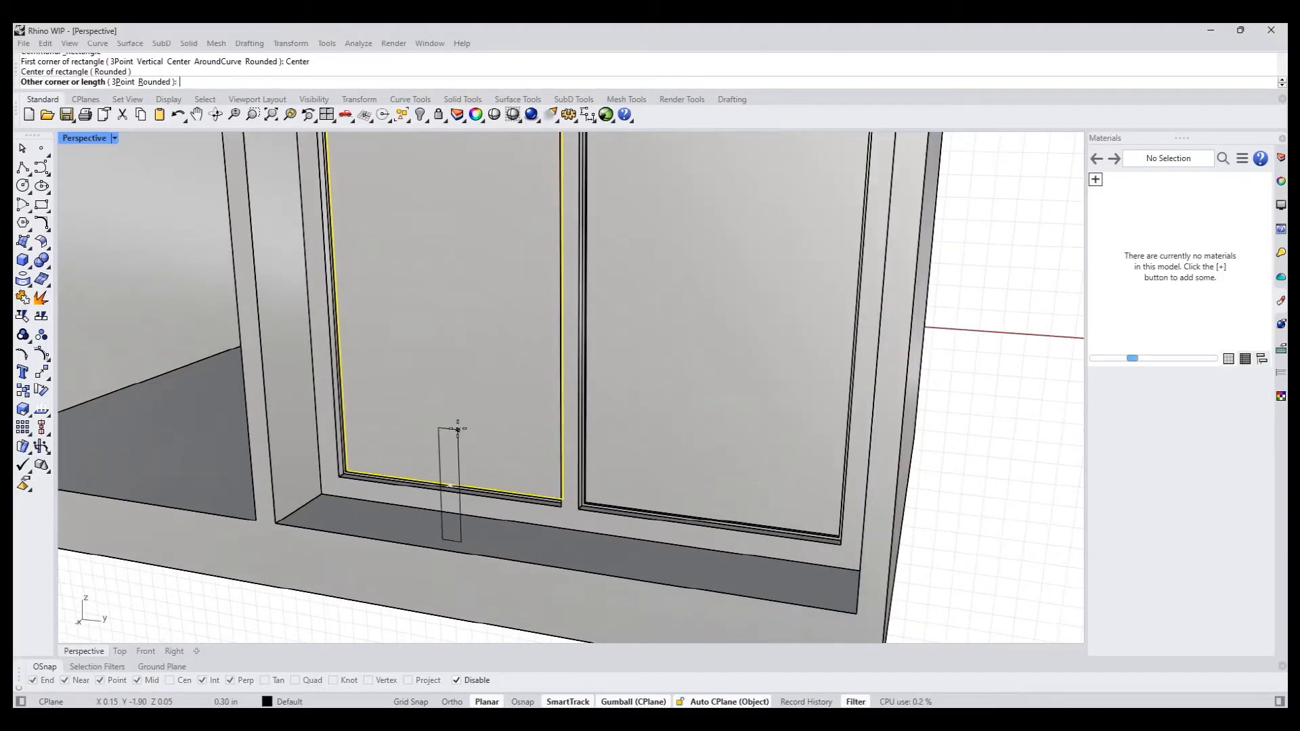
{"action": "scroll", "coordinate": [465, 413], "scroll_direction": "down", "scroll_amount": 3}
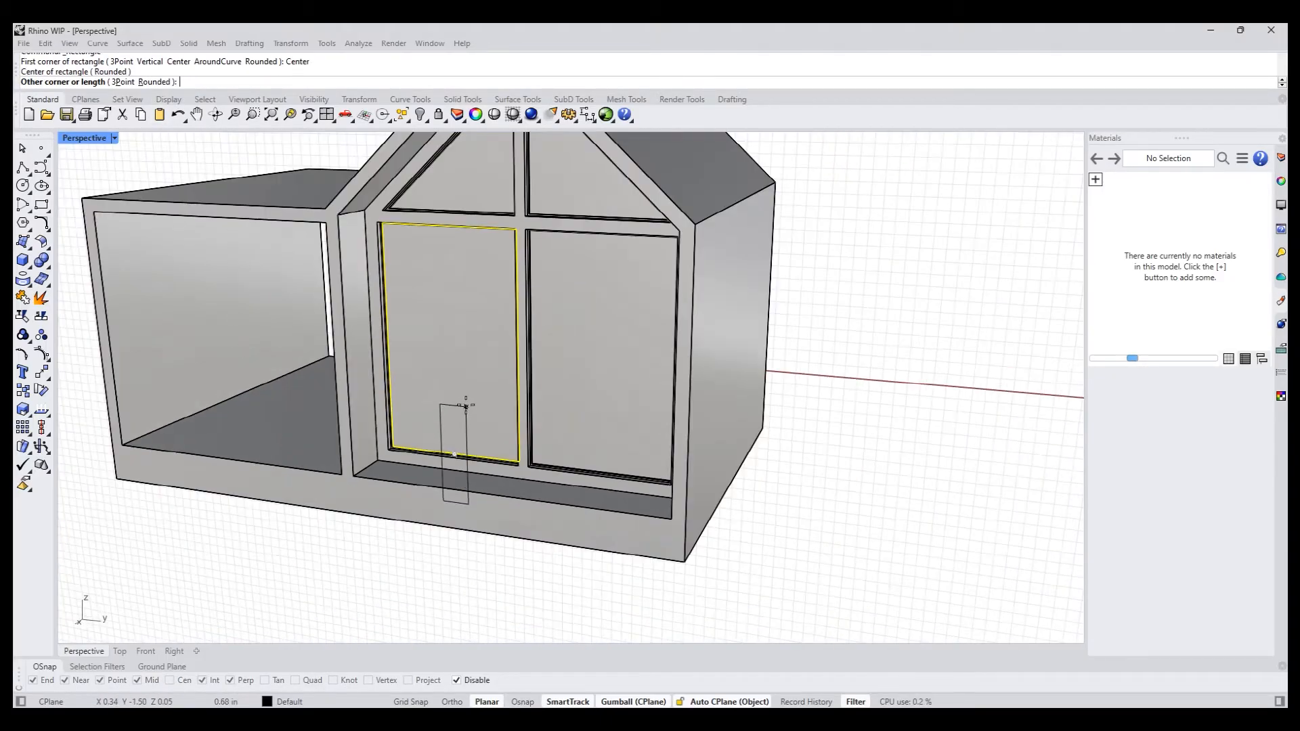
{"action": "left_click", "coordinate": [449, 223]}
{"action": "right_click_drag", "start_coordinate": [380, 535], "coordinate": [453, 438]}
{"action": "left_click", "coordinate": [318, 603]}
- Try to PushPull the area beside the narrow strip in the lower-left pane, and check the strip's rectangle curve
{"action": "type", "text": "pp"}
{"action": "key", "text": "Return"}
{"action": "scroll", "coordinate": [452, 438], "scroll_direction": "up", "scroll_amount": 5}
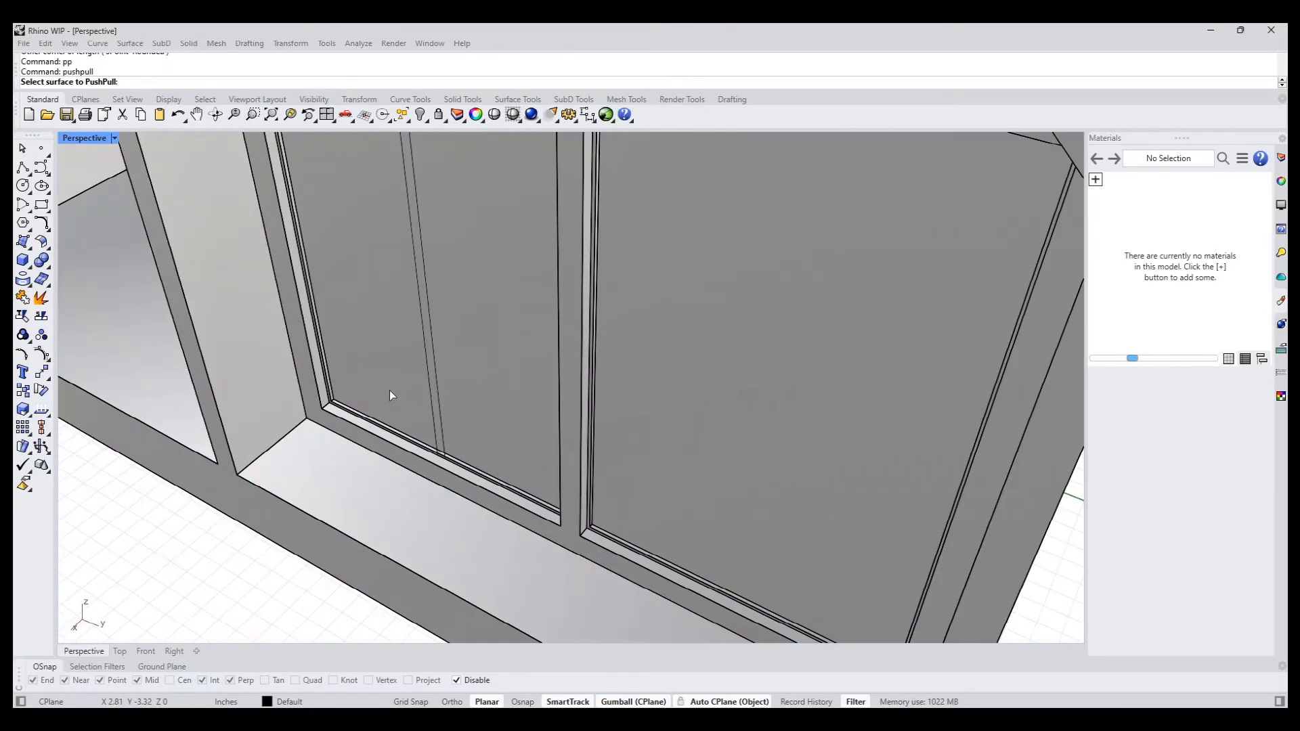
{"action": "left_click", "coordinate": [369, 391]}
{"action": "key", "text": "Return"}
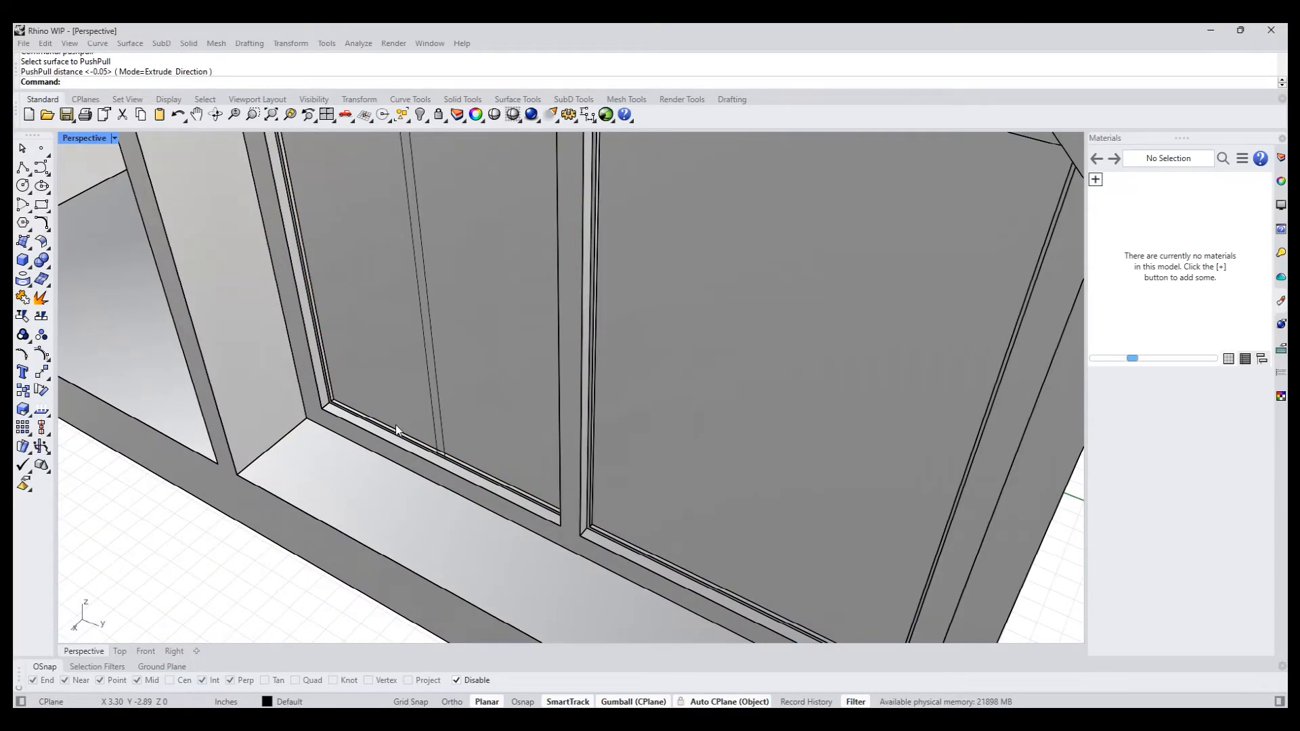
{"action": "right_click_drag", "start_coordinate": [392, 425], "coordinate": [384, 522], "text": "shift"}
{"action": "scroll", "coordinate": [391, 505], "scroll_direction": "down", "scroll_amount": 3}
{"action": "scroll", "coordinate": [392, 473], "scroll_direction": "up", "scroll_amount": 3}
{"action": "left_click", "coordinate": [392, 475]}
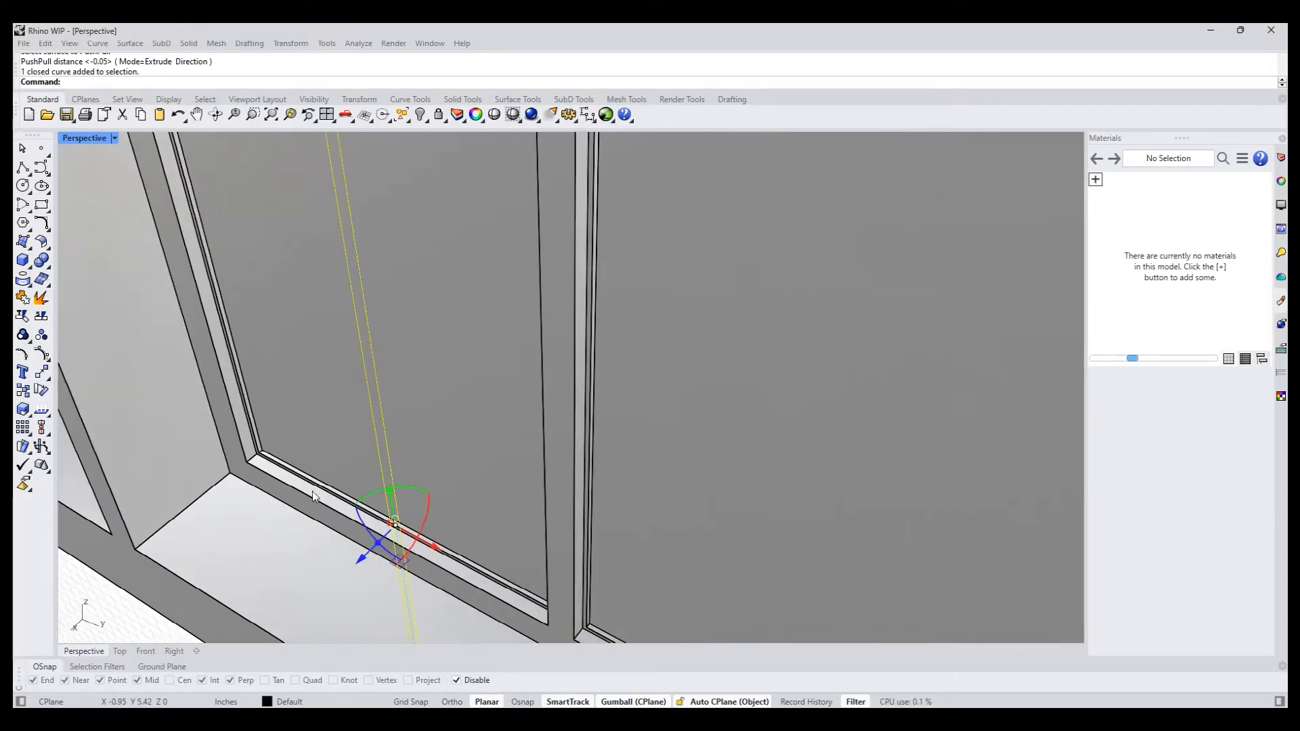
{"action": "left_click_drag", "start_coordinate": [366, 554], "coordinate": [287, 456]}
{"action": "key", "text": "Escape"}
- PushPull the region left of the narrow strip in the lower-left pane about 0.06 in inward
{"action": "type", "text": "pp"}
{"action": "key", "text": "Return"}
{"action": "left_click", "coordinate": [315, 428]}
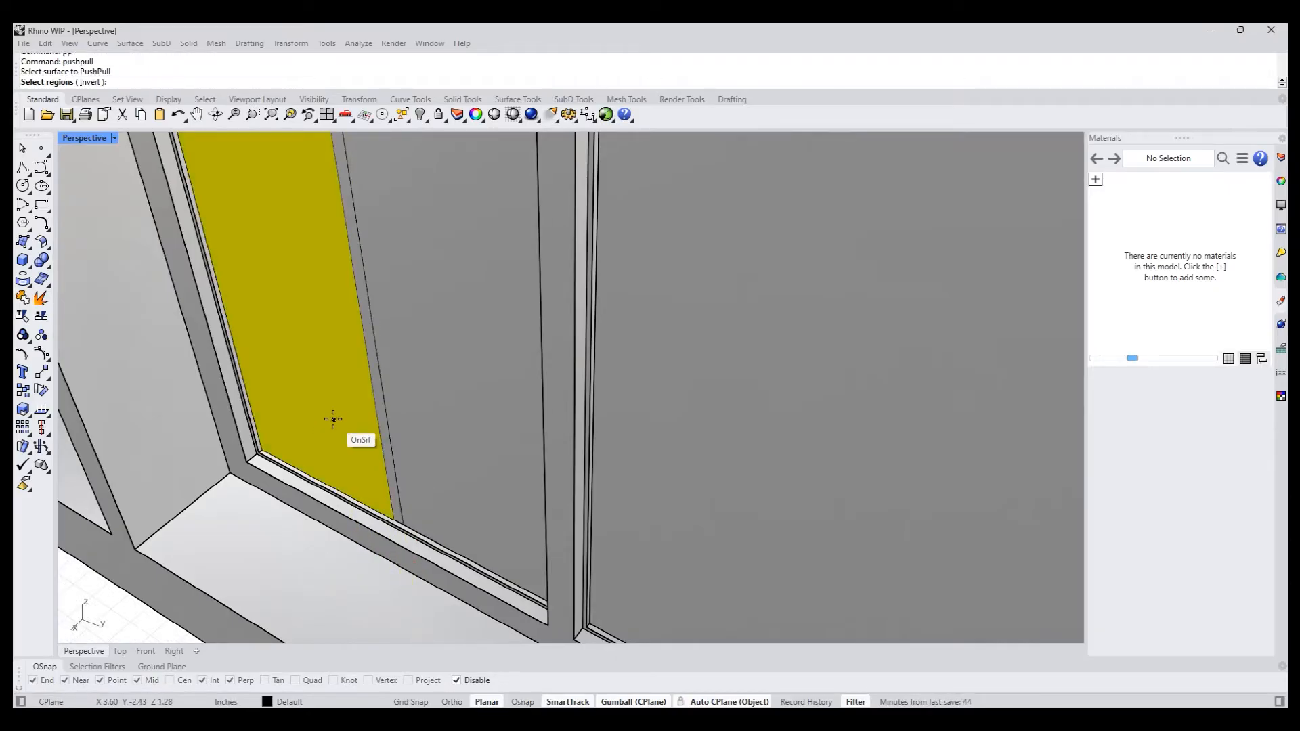
{"action": "key", "text": "Return"}
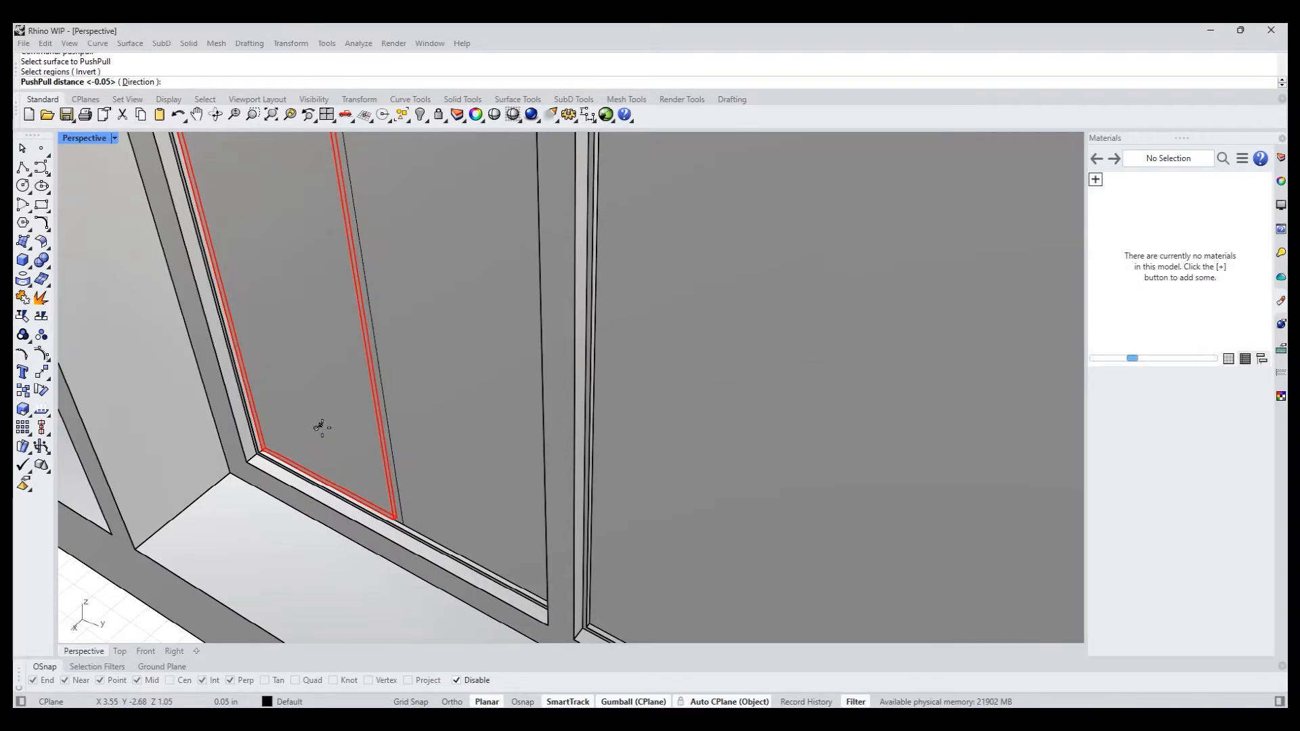
{"action": "left_click", "coordinate": [321, 426]}
- PushPull the narrow strip's face slightly inward, picking the depth at the strip's lower end
{"action": "scroll", "coordinate": [404, 502], "scroll_direction": "up", "scroll_amount": 2}
{"action": "right_click", "coordinate": [397, 505]}
{"action": "left_click", "coordinate": [396, 506]}
{"action": "scroll", "coordinate": [393, 511], "scroll_direction": "up", "scroll_amount": 2}
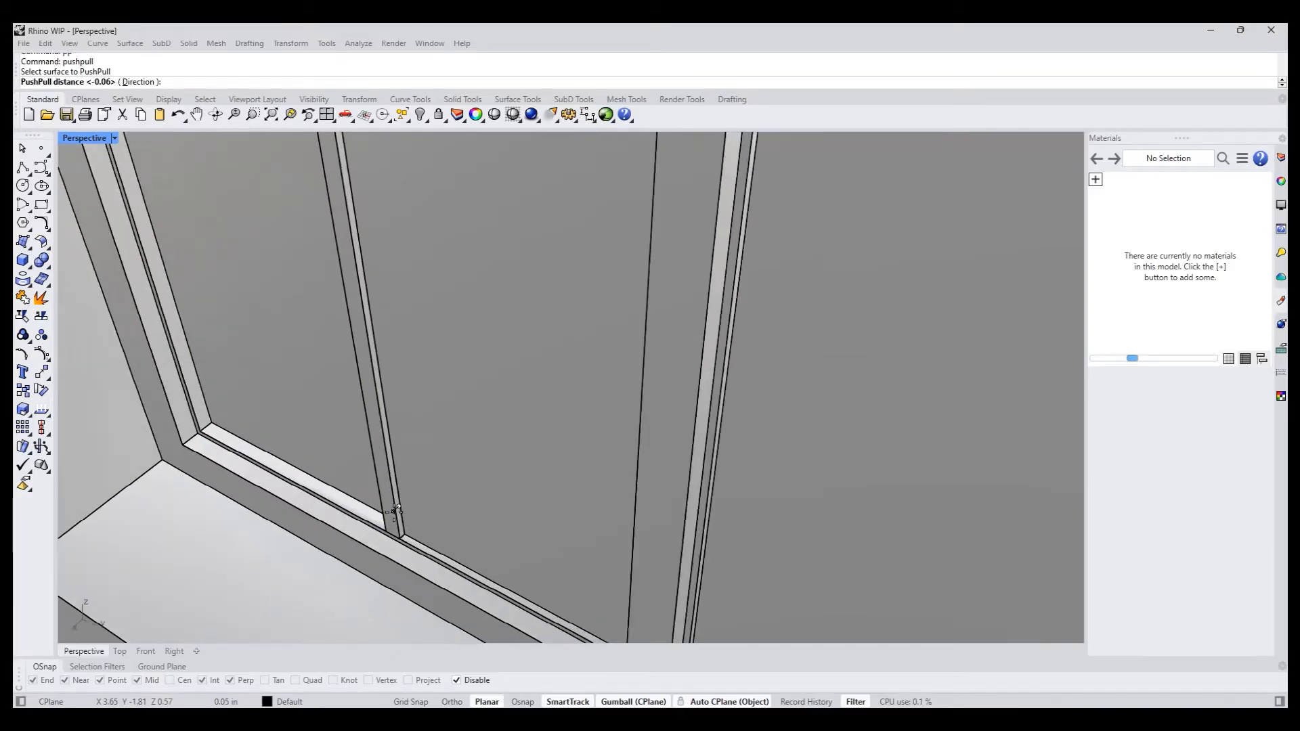
{"action": "left_click", "coordinate": [400, 540]}
{"action": "scroll", "coordinate": [406, 504], "scroll_direction": "down", "scroll_amount": 8}
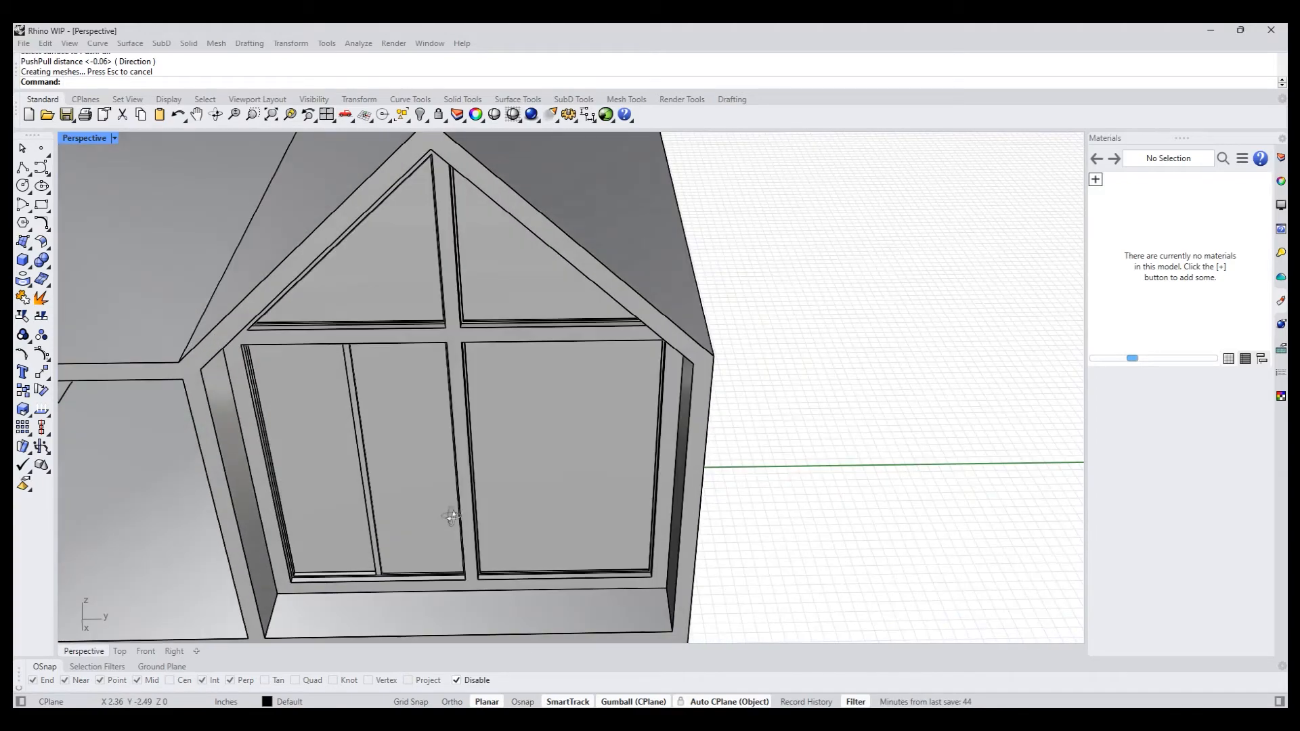
- Draw a line about 1.16 in long across the front ledge, from the wall below the strip perpendicular to the ledge's outer edge
{"action": "mouse_move", "coordinate": [451, 517]}
{"action": "right_mouse_down"}
{"action": "mouse_move", "coordinate": [505, 444]}
{"action": "mouse_move", "coordinate": [455, 508]}
{"action": "mouse_move", "coordinate": [485, 496]}
{"action": "mouse_move", "coordinate": [468, 508]}
{"action": "right_mouse_up"}
{"action": "scroll", "coordinate": [467, 508], "scroll_direction": "down", "scroll_amount": 6}
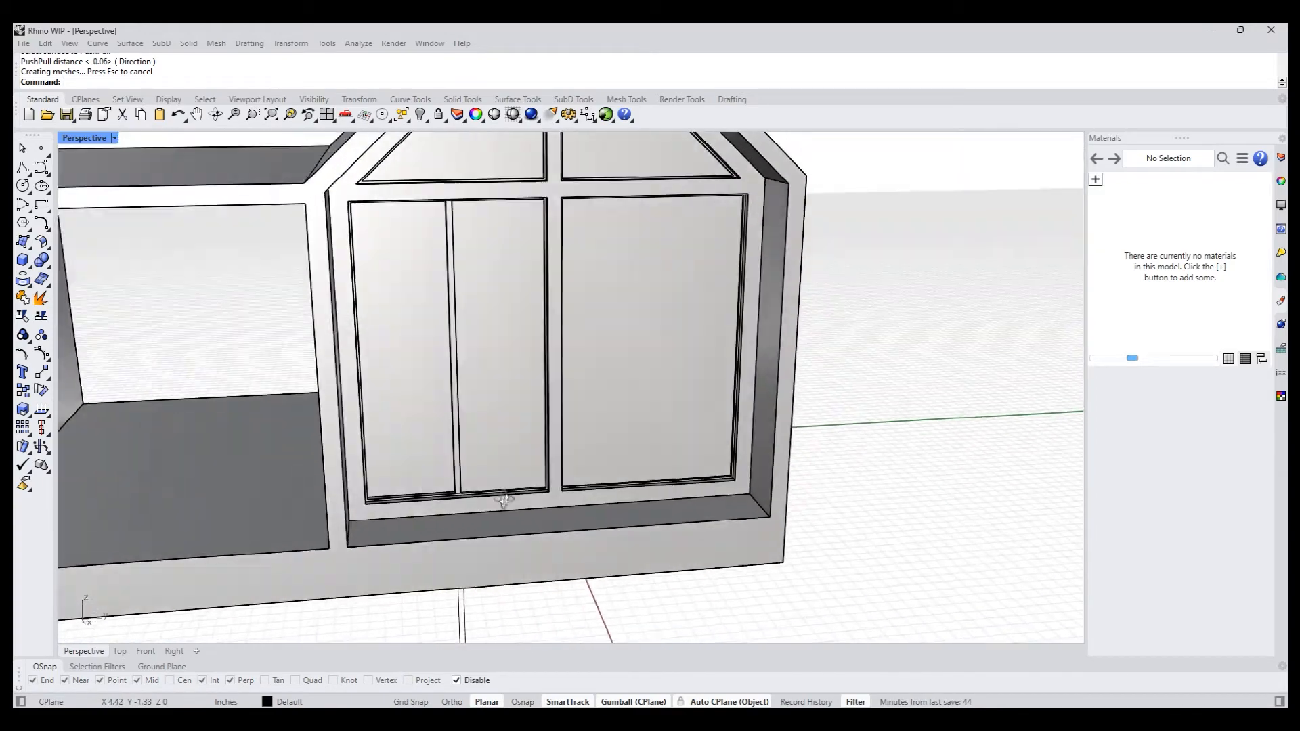
{"action": "scroll", "coordinate": [449, 538], "scroll_direction": "up", "scroll_amount": 5}
{"action": "scroll", "coordinate": [427, 543], "scroll_direction": "up", "scroll_amount": 3}
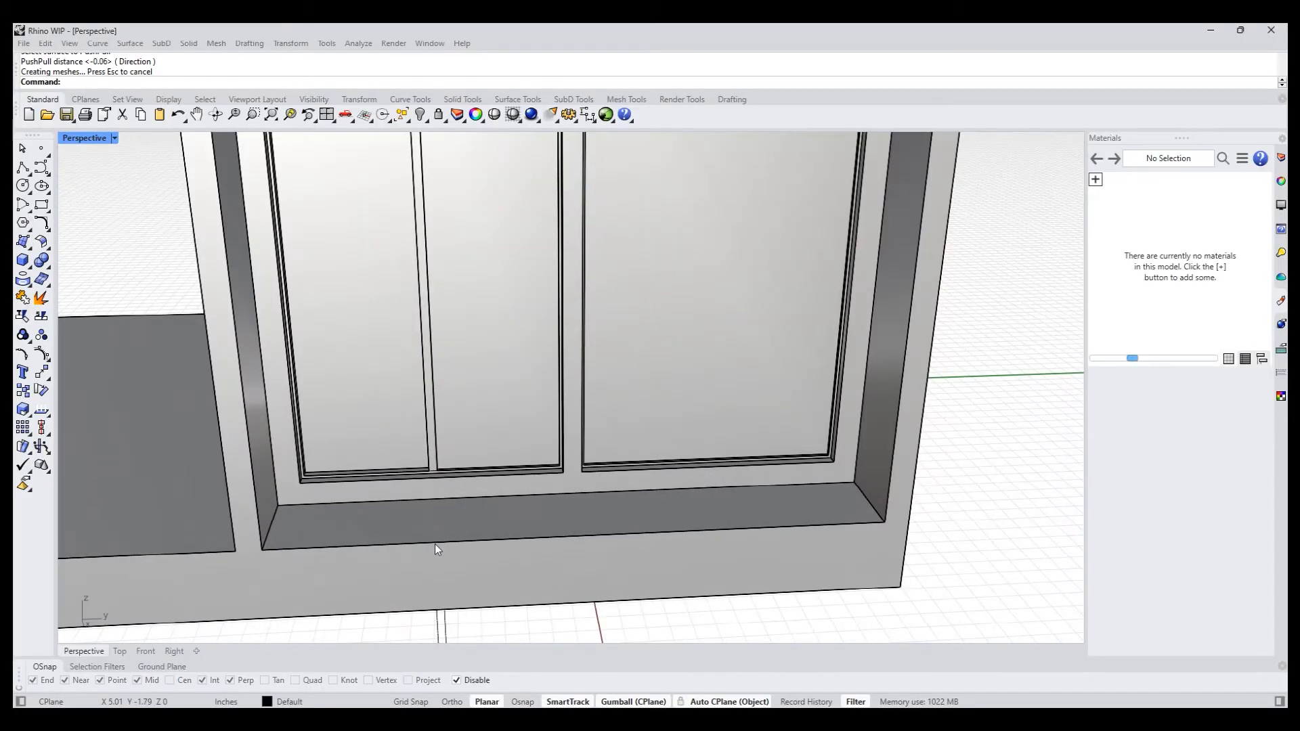
{"action": "scroll", "coordinate": [477, 486], "scroll_direction": "down", "scroll_amount": 3}
{"action": "right_click_drag", "start_coordinate": [481, 486], "coordinate": [470, 509]}
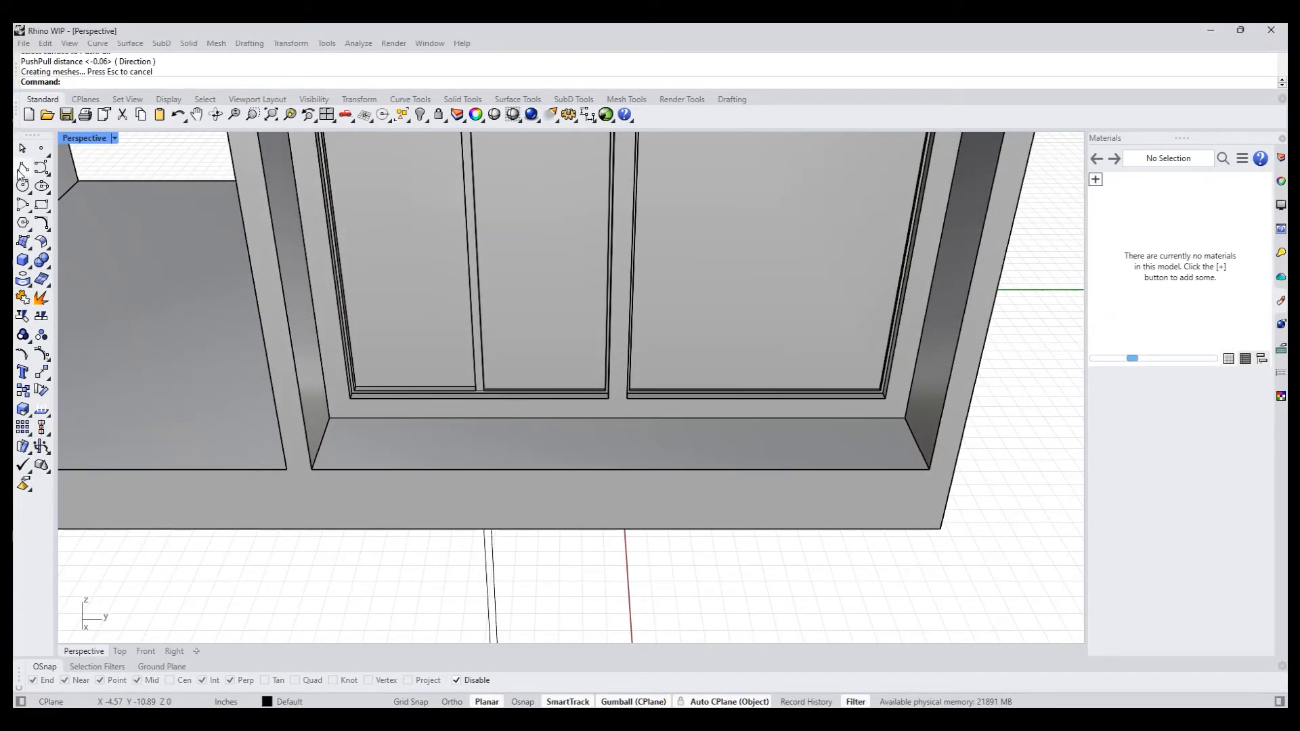
{"action": "left_click", "coordinate": [21, 170]}
{"action": "key", "text": "Escape"}
{"action": "left_click", "coordinate": [477, 446]}
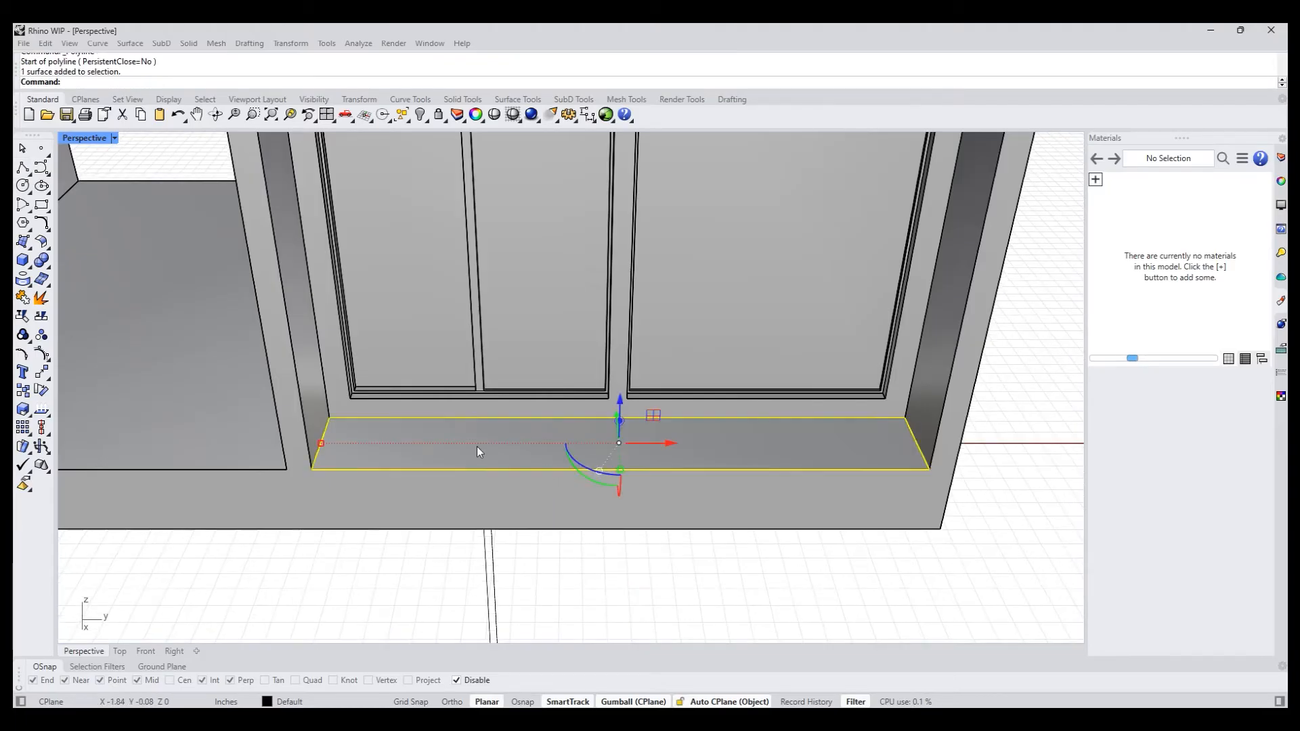
{"action": "left_click", "coordinate": [24, 168]}
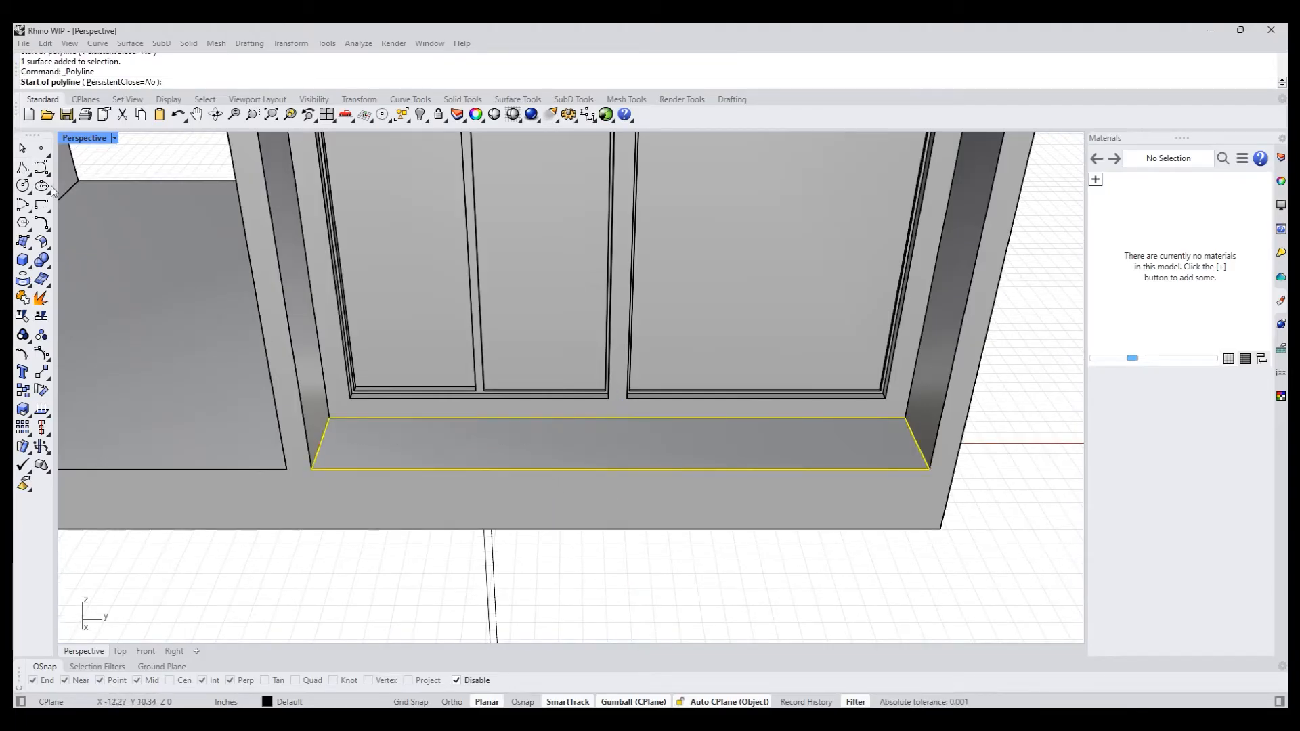
{"action": "key", "text": "alt"}
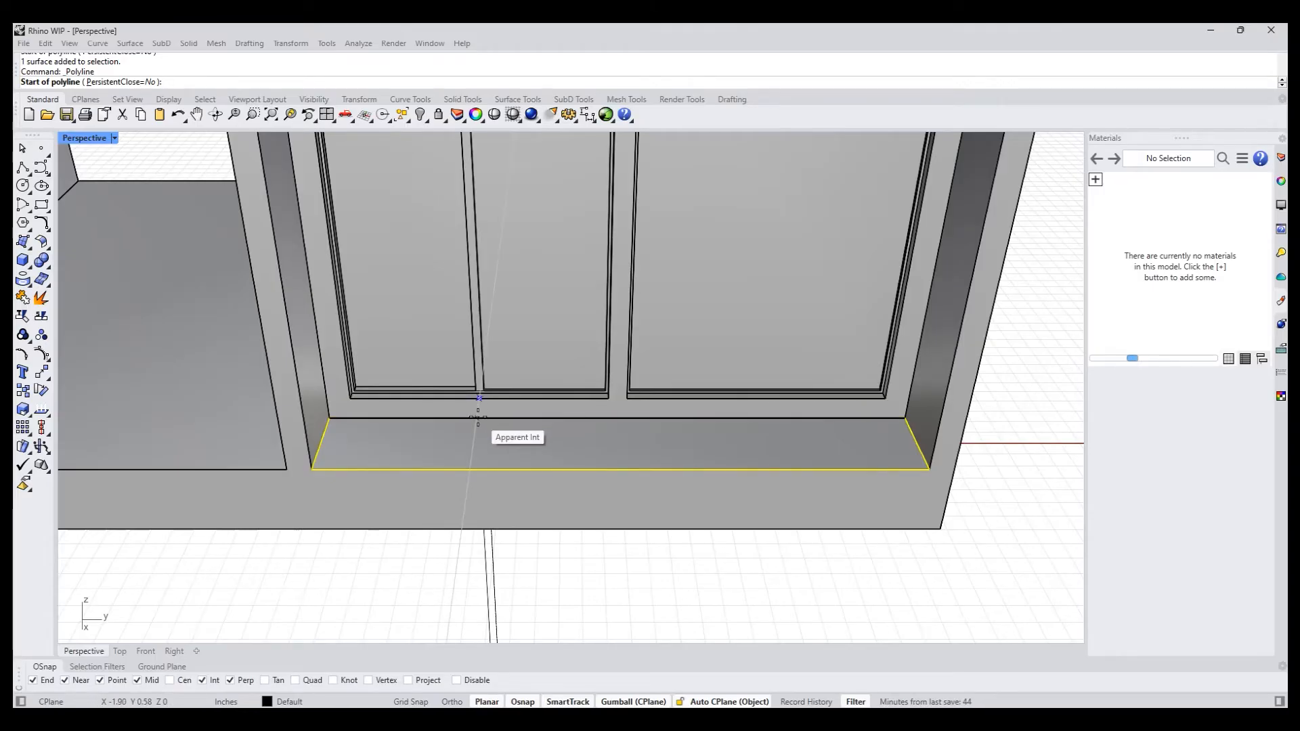
{"action": "left_click", "coordinate": [478, 416]}
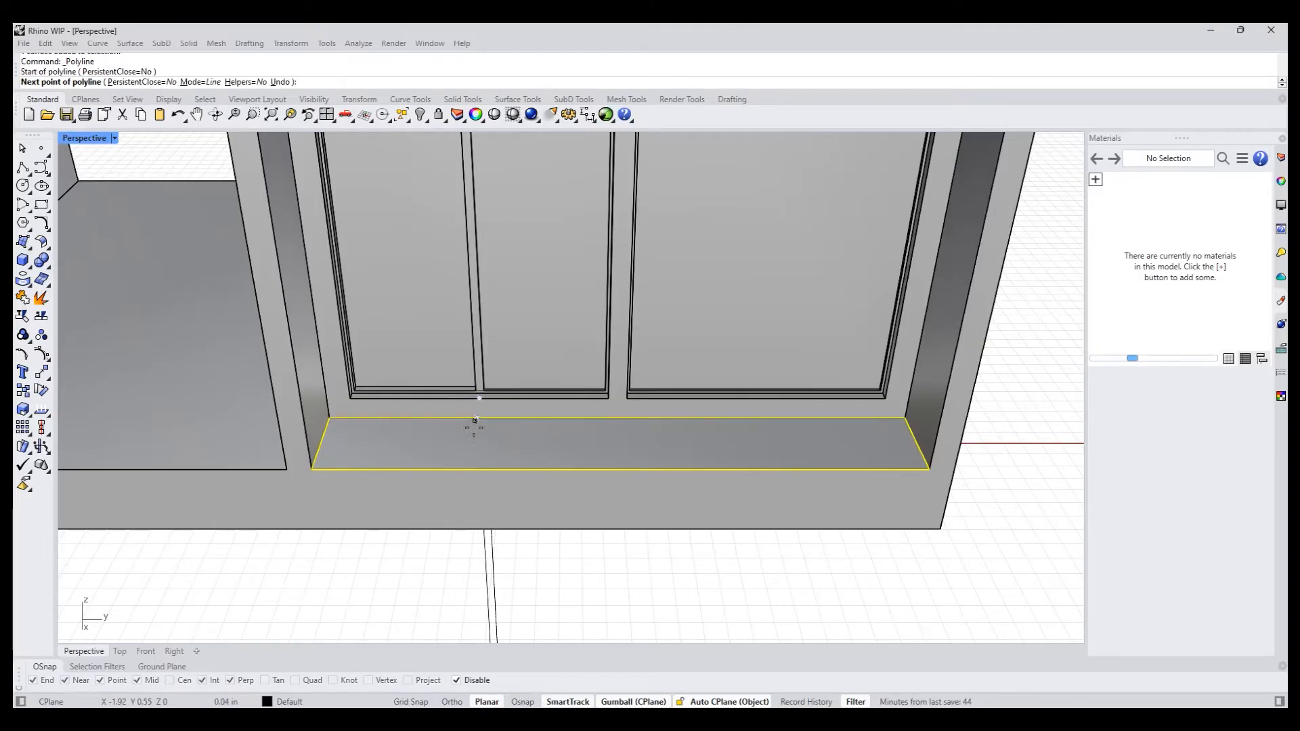
{"action": "left_click", "coordinate": [470, 470]}
{"action": "right_click", "coordinate": [475, 489]}
- Draw a vertical line about 0.5 in long down the base's front face, starting from the outer end of the ledge line
{"action": "left_click", "coordinate": [457, 503]}
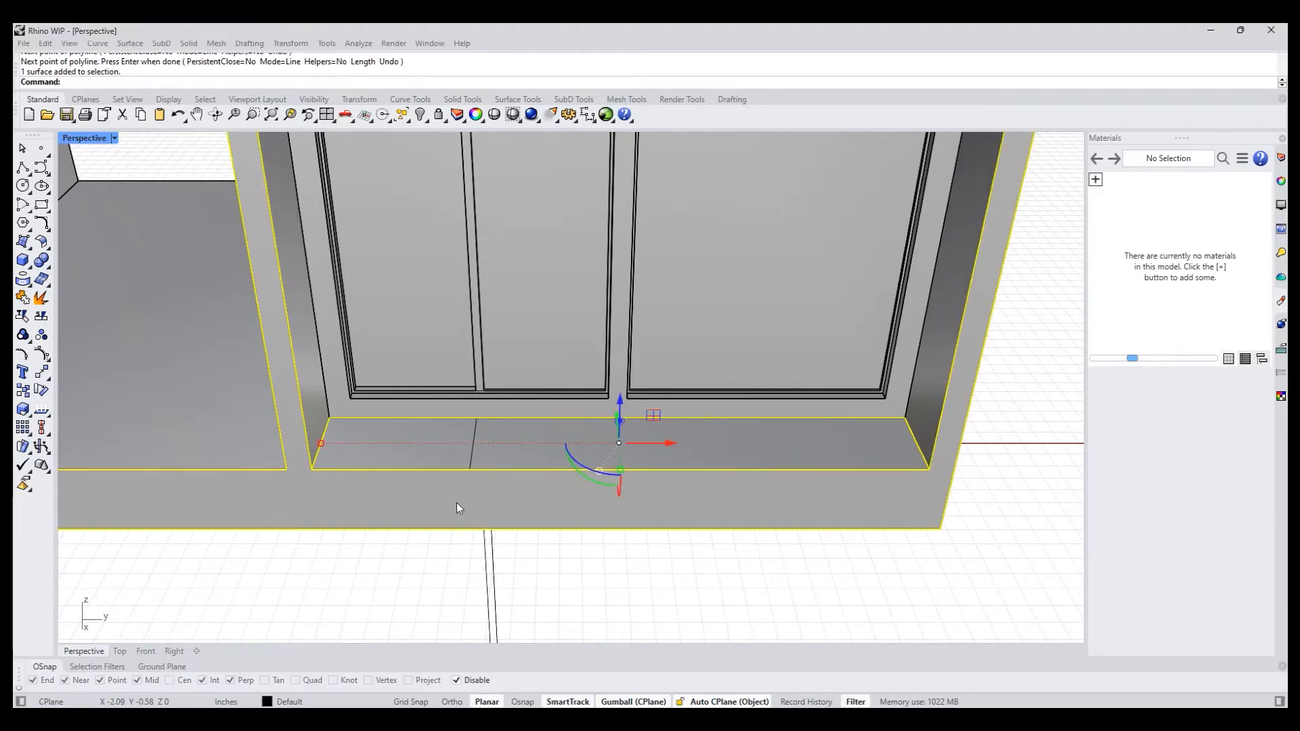
{"action": "left_click", "coordinate": [459, 577]}
{"action": "left_click", "coordinate": [462, 507]}
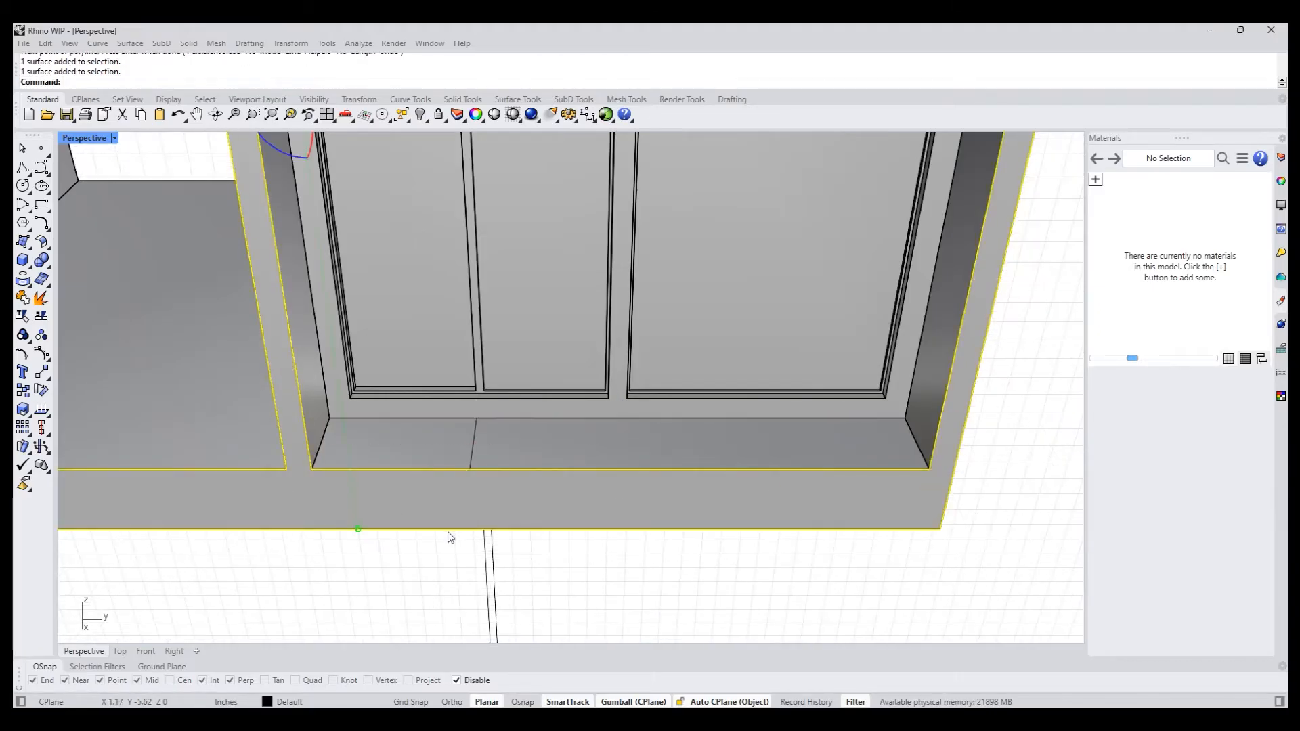
{"action": "left_click", "coordinate": [23, 168]}
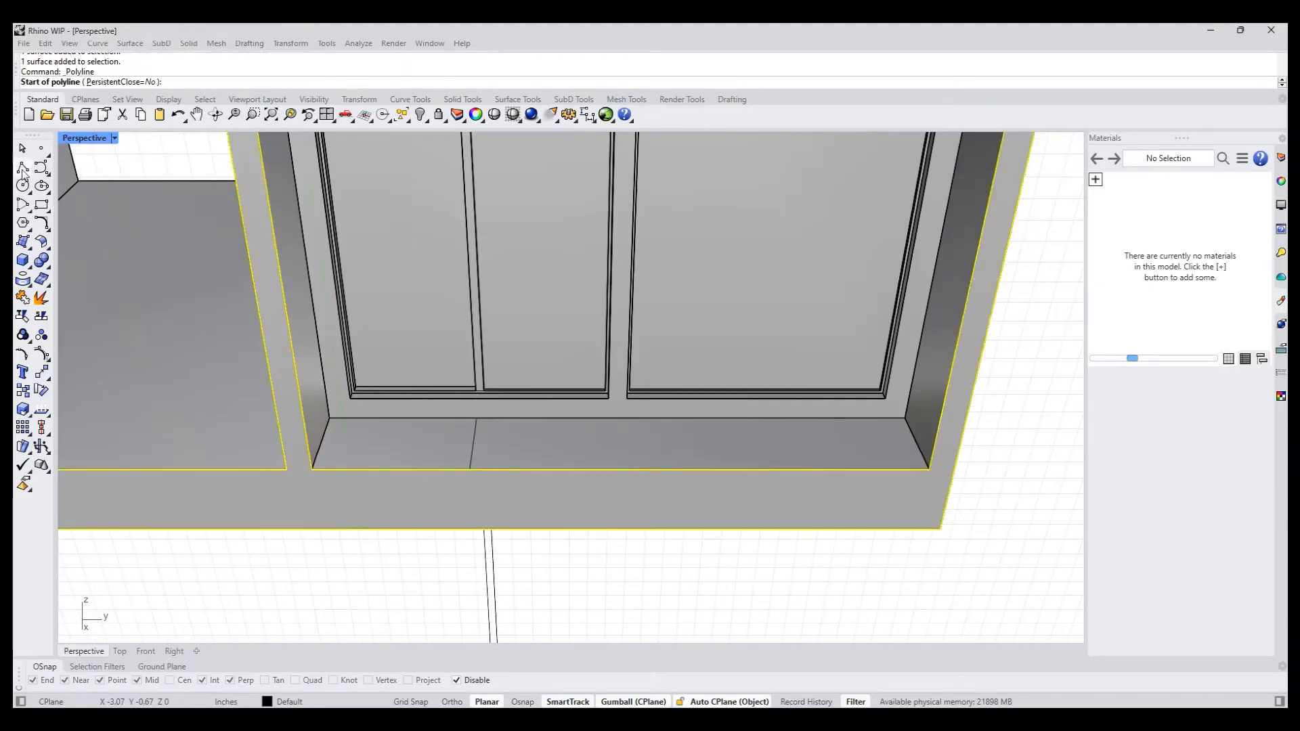
{"action": "left_click", "coordinate": [470, 468]}
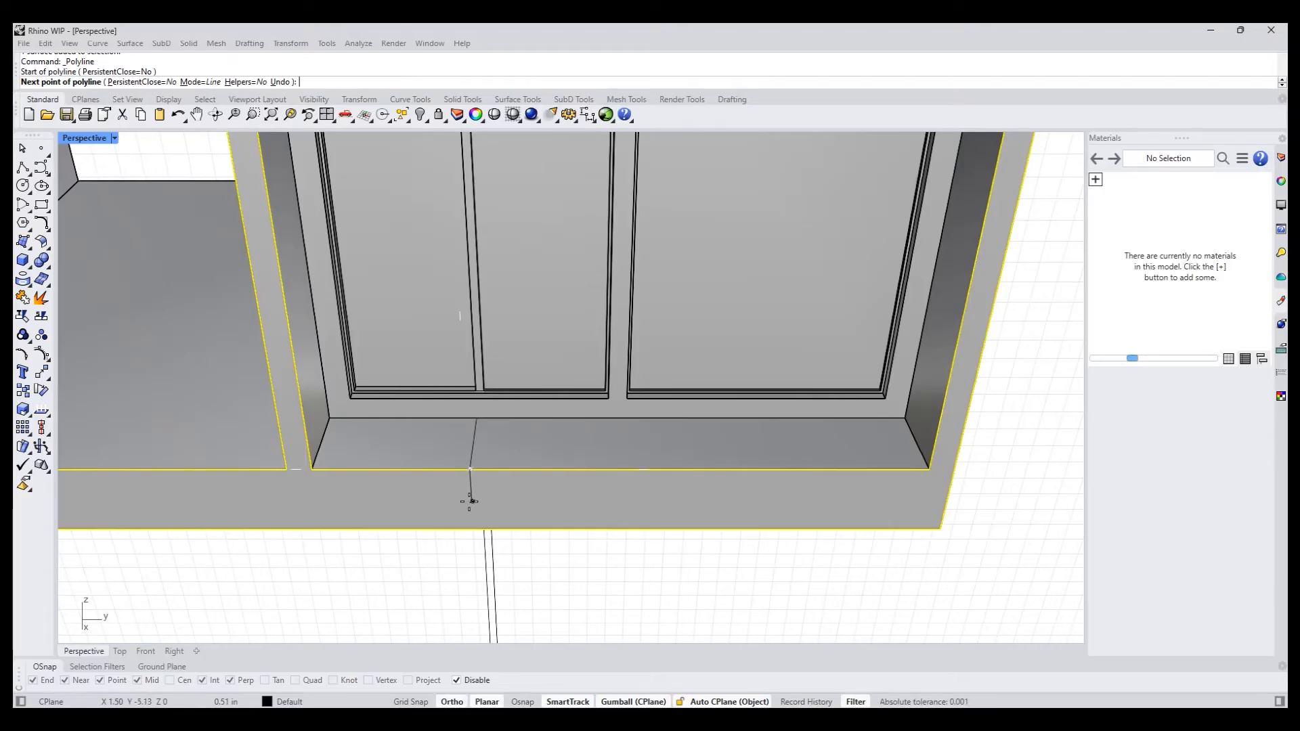
{"action": "left_click", "coordinate": [474, 505], "text": "shift"}
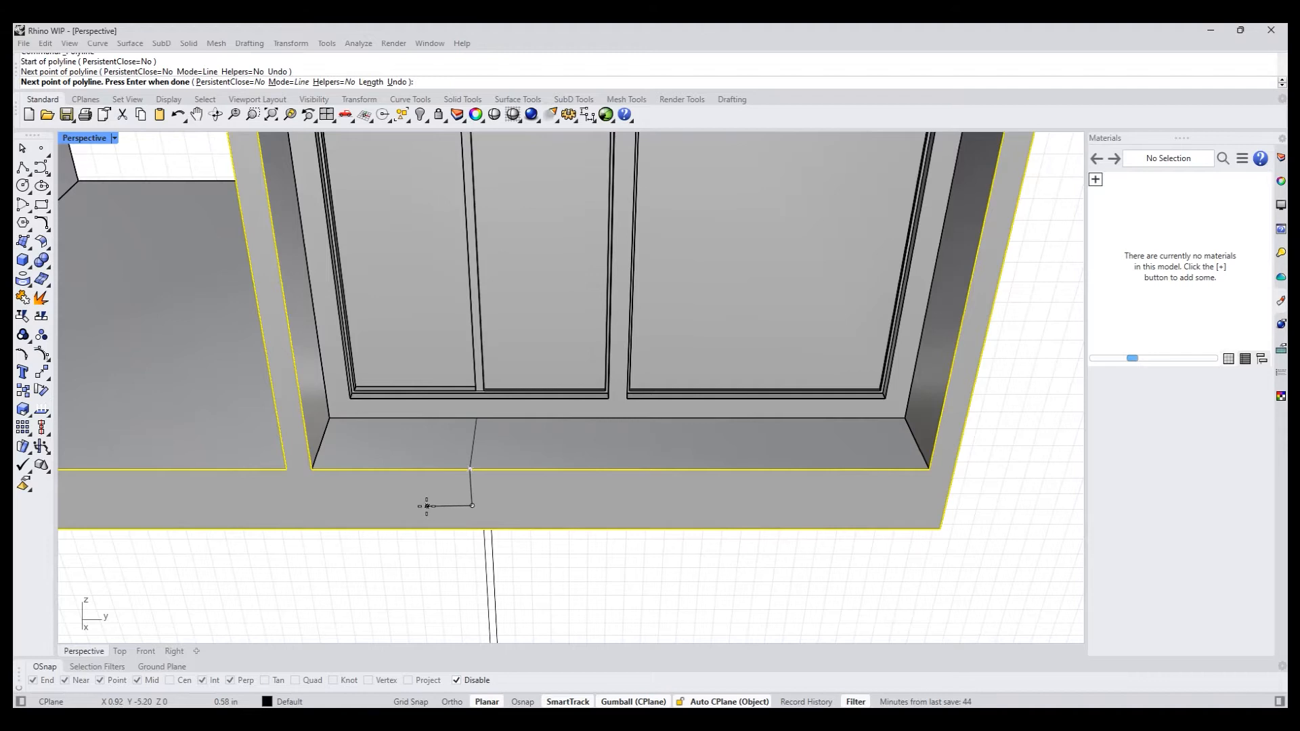
{"action": "key", "text": "Return"}
{"action": "key", "text": "Return"}
- Draw a polyline on the base's front face from the ledge's left front corner down and across to the vertical line's lower end
{"action": "left_click", "coordinate": [315, 472]}
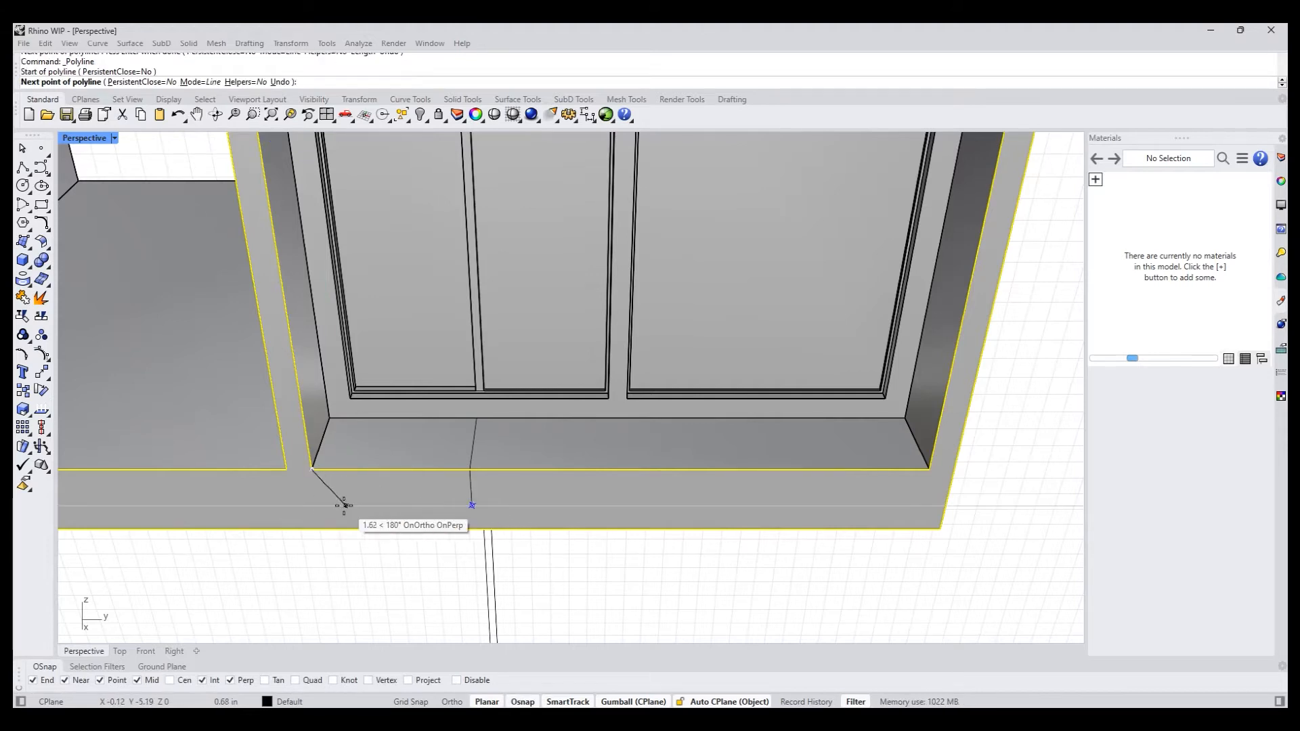
{"action": "left_click", "coordinate": [317, 505]}
{"action": "left_click", "coordinate": [469, 507]}
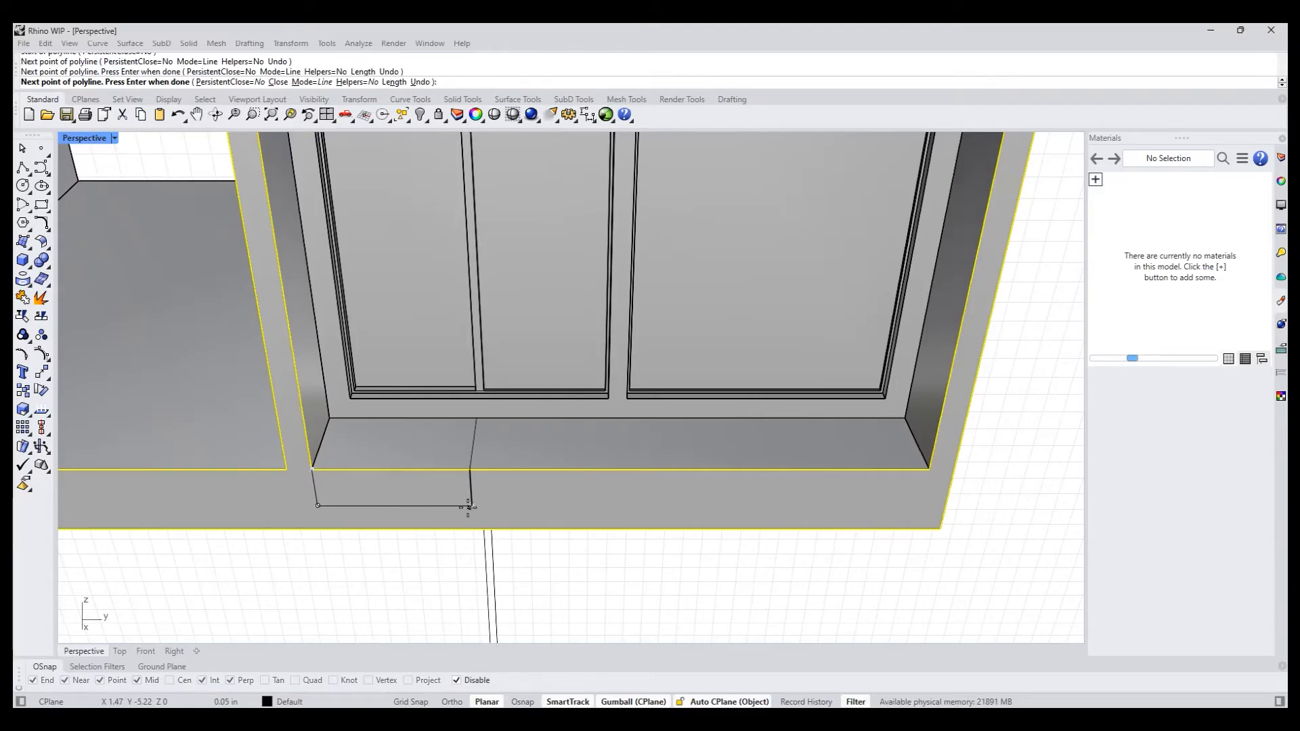
{"action": "key", "text": "Return"}
{"action": "right_click_drag", "start_coordinate": [392, 544], "coordinate": [386, 591]}
{"action": "left_click", "coordinate": [389, 563]}
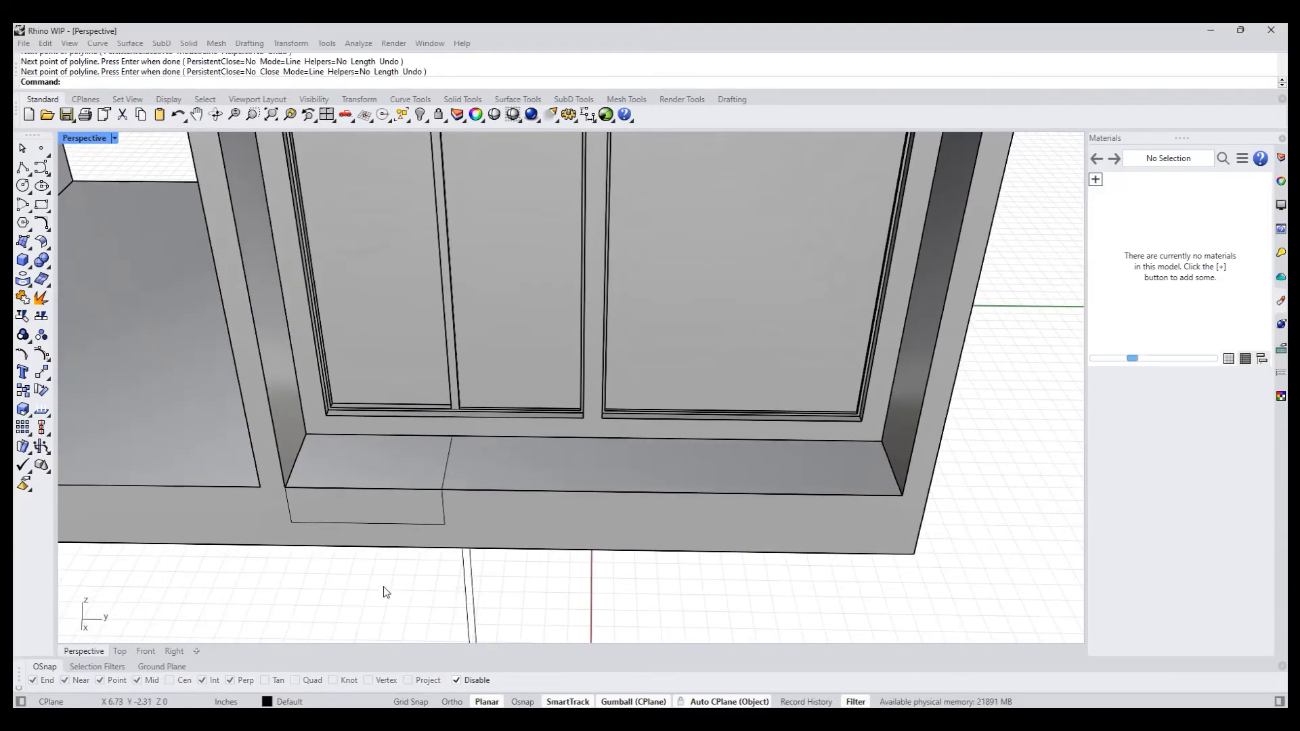
- PushPull the outlined step region on the base's front face inward to cut a small front step
{"action": "type", "text": "pp"}
{"action": "key", "text": "Return"}
{"action": "left_click", "coordinate": [363, 509]}
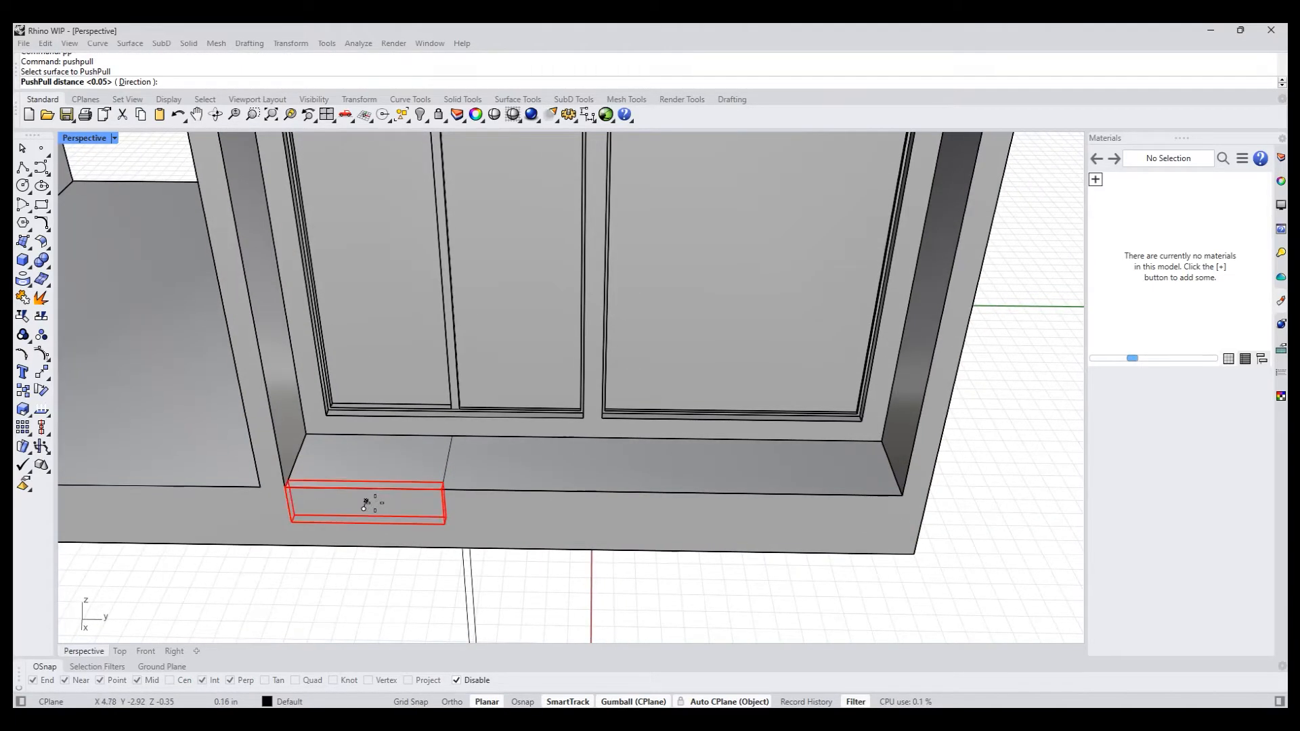
{"action": "left_click", "coordinate": [369, 488]}
{"action": "right_click_drag", "start_coordinate": [348, 583], "coordinate": [456, 516]}
{"action": "scroll", "coordinate": [359, 568], "scroll_direction": "down", "scroll_amount": 2}
{"action": "scroll", "coordinate": [457, 516], "scroll_direction": "down", "scroll_amount": 5}
{"action": "right_click_drag", "start_coordinate": [527, 575], "coordinate": [581, 556], "text": "shift"}
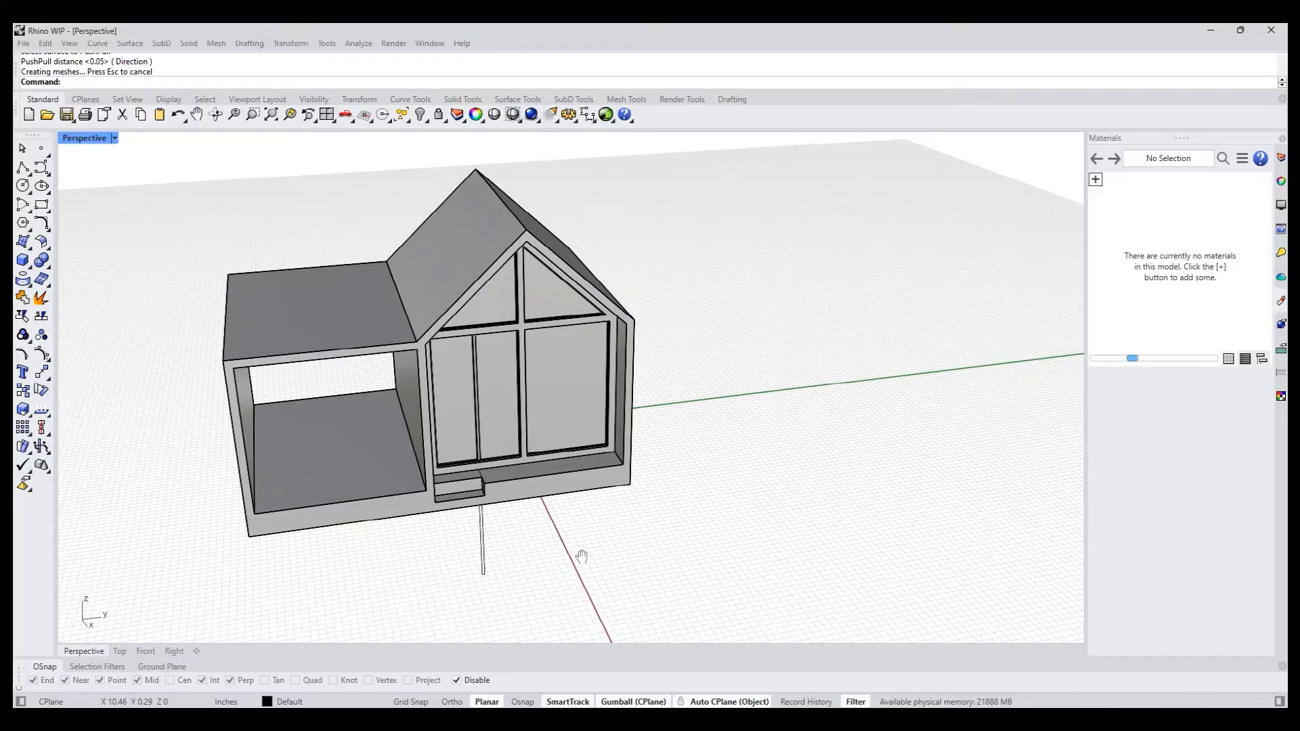
- Select all curves in the model and delete them
{"action": "type", "text": "selcrv"}
{"action": "key", "text": "Return"}
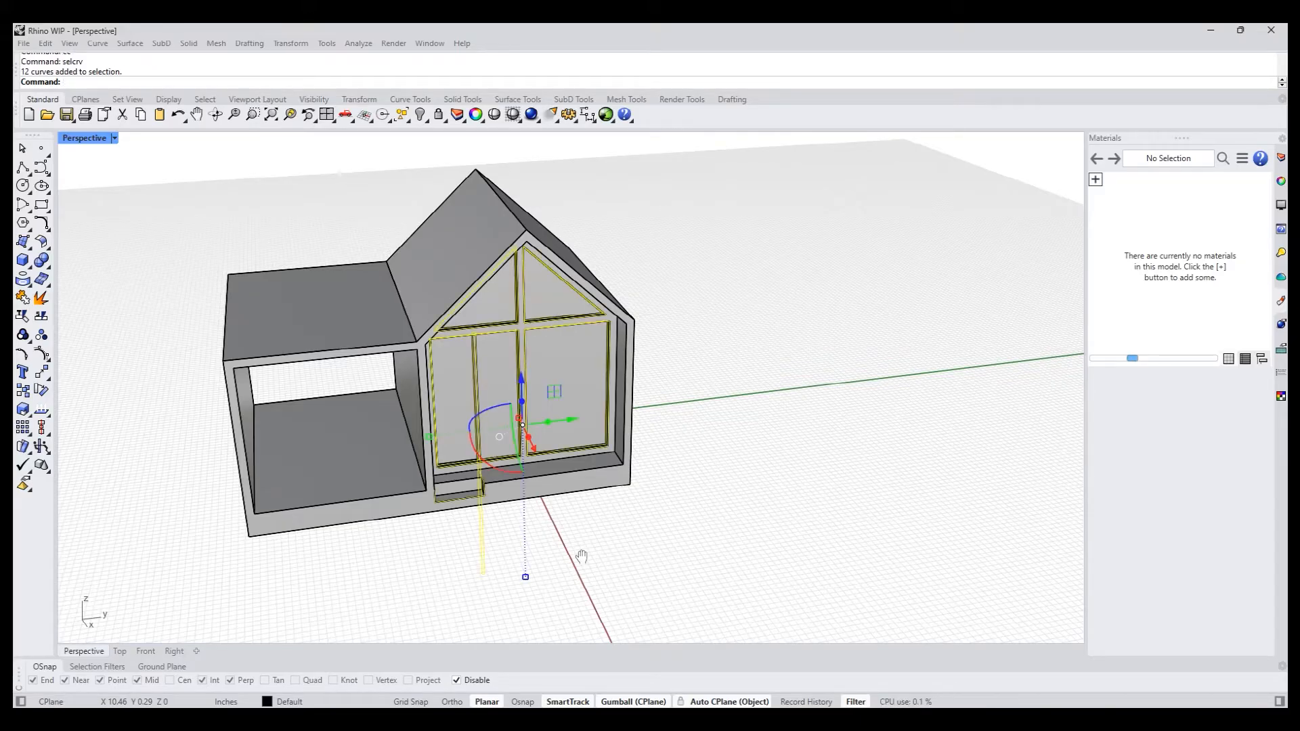
{"action": "key", "text": "Delete"}
{"action": "right_click_drag", "start_coordinate": [575, 550], "coordinate": [528, 487]}
{"action": "right_click_drag", "start_coordinate": [541, 444], "coordinate": [494, 489], "text": "shift"}
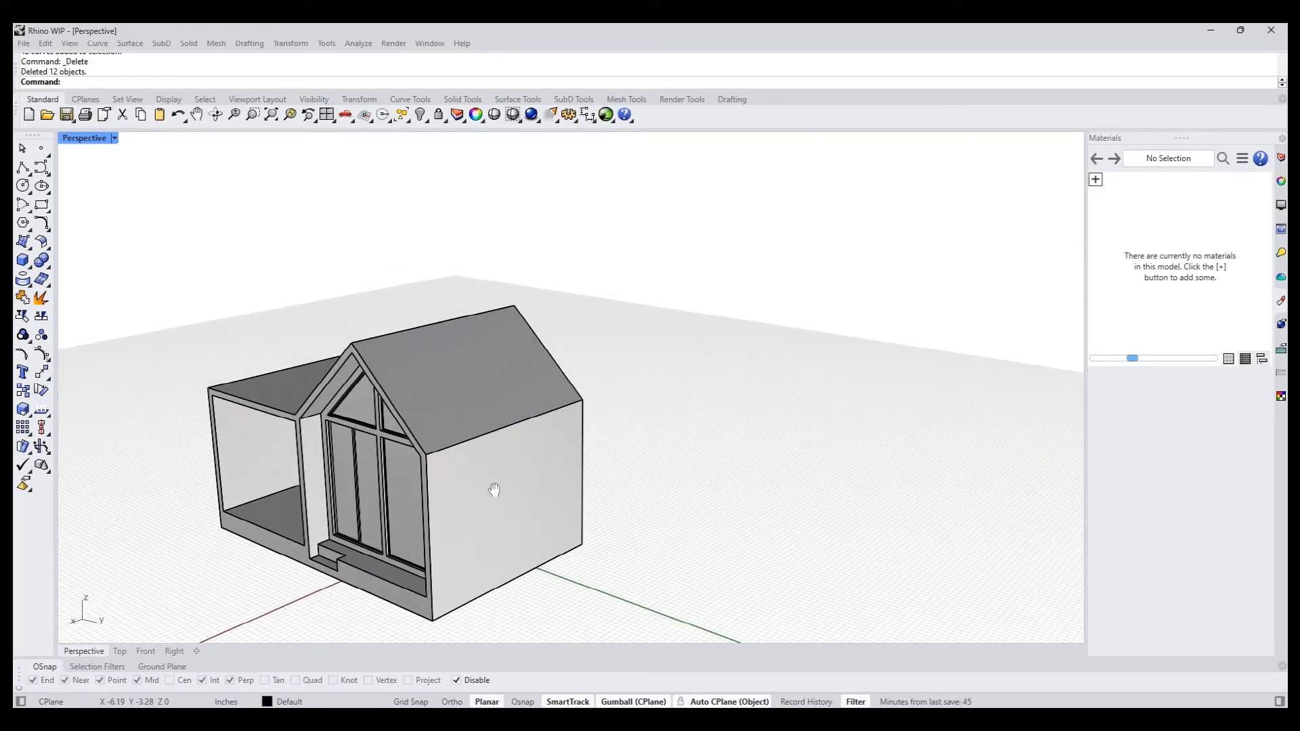
- Draw a rectangle about 2.4 by 3 in in the Top view, overlapping the roof's outer eave near the front corner
{"action": "key", "text": "Return"}
{"action": "right_click_drag", "start_coordinate": [665, 495], "coordinate": [361, 374]}
{"action": "scroll", "coordinate": [357, 375], "scroll_direction": "up", "scroll_amount": 2}
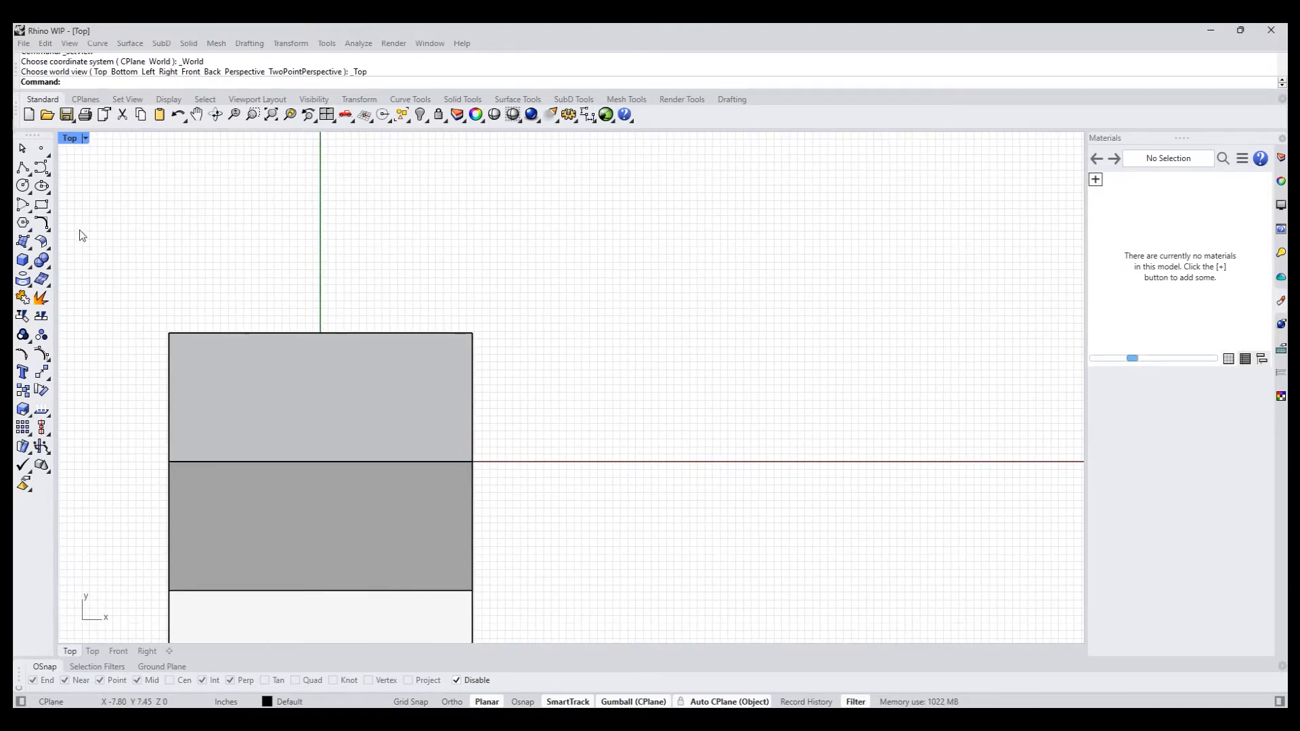
{"action": "left_click", "coordinate": [35, 207]}
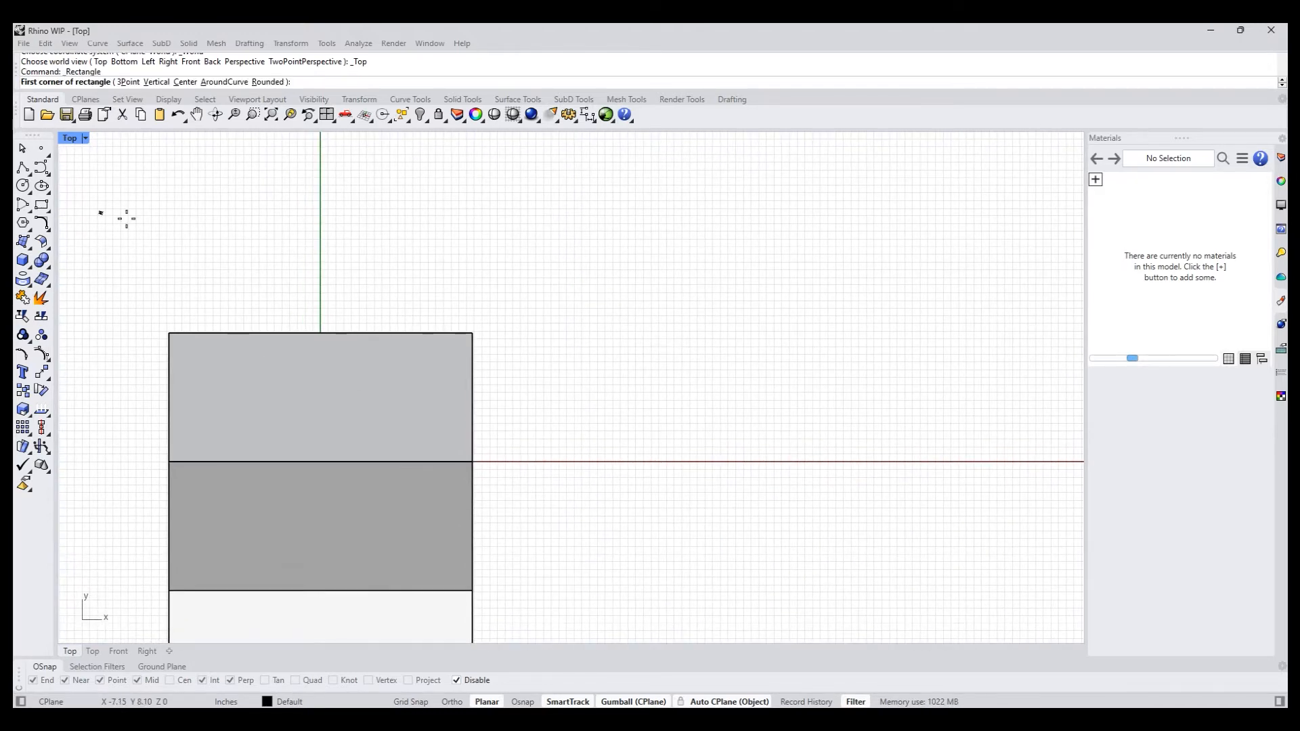
{"action": "left_click", "coordinate": [360, 302]}
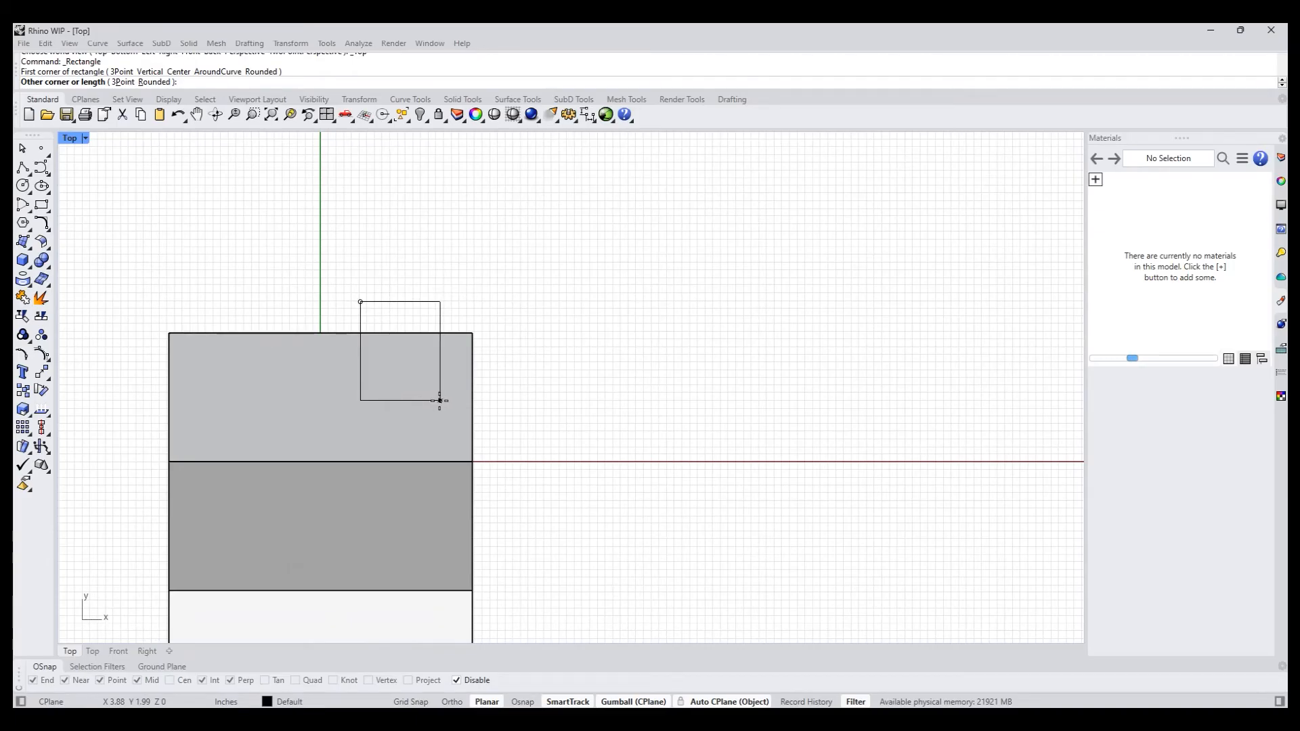
{"action": "left_click", "coordinate": [434, 395]}
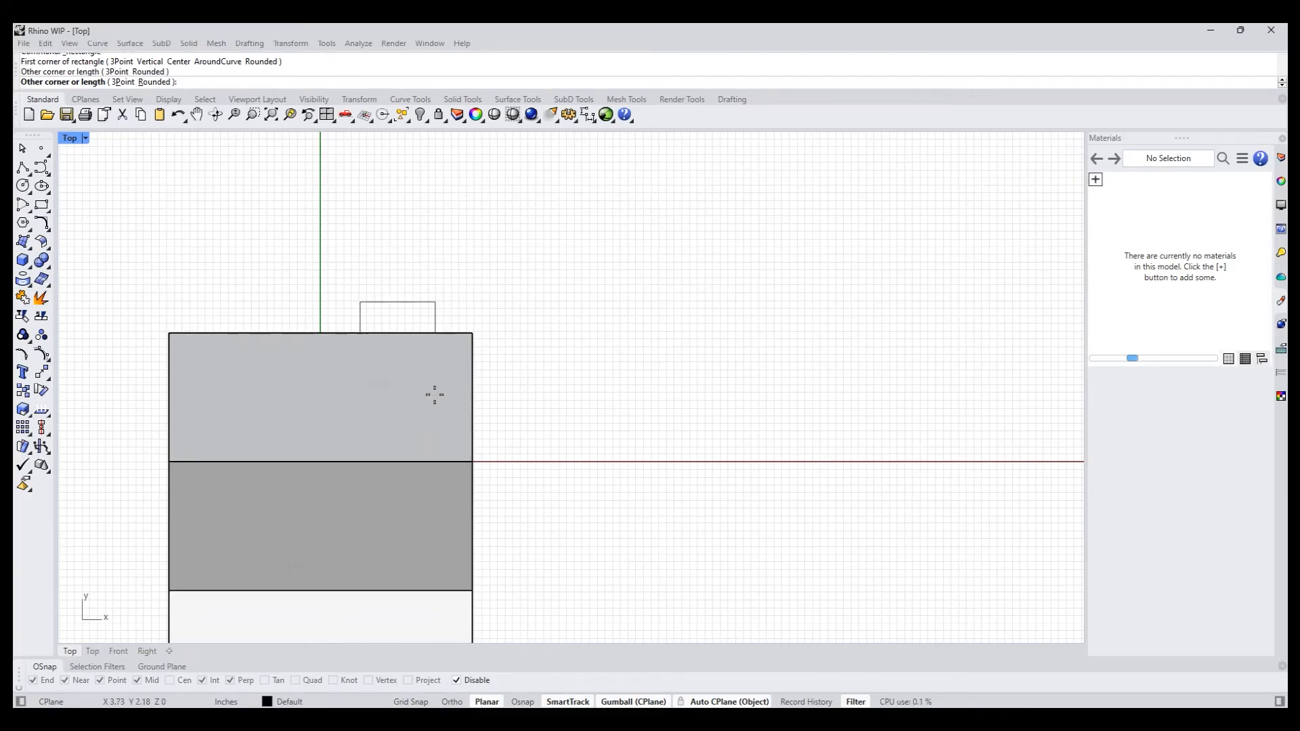
- Project the rectangle onto the house and delete the original rectangle
{"action": "left_click", "coordinate": [33, 281]}
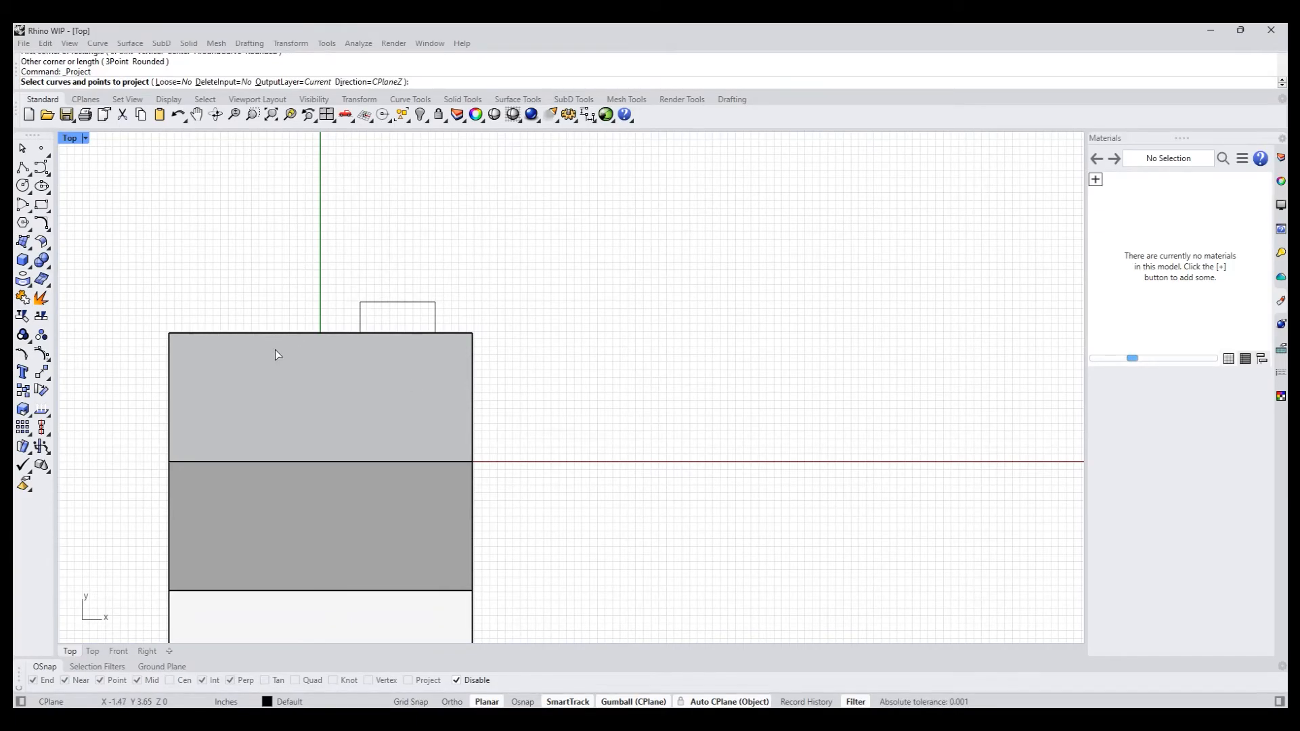
{"action": "key", "text": "Escape"}
{"action": "left_click", "coordinate": [360, 309]}
{"action": "right_click", "coordinate": [313, 313]}
{"action": "left_click", "coordinate": [303, 360]}
{"action": "right_click", "coordinate": [303, 360]}
{"action": "left_click", "coordinate": [257, 286]}
{"action": "left_click", "coordinate": [363, 308]}
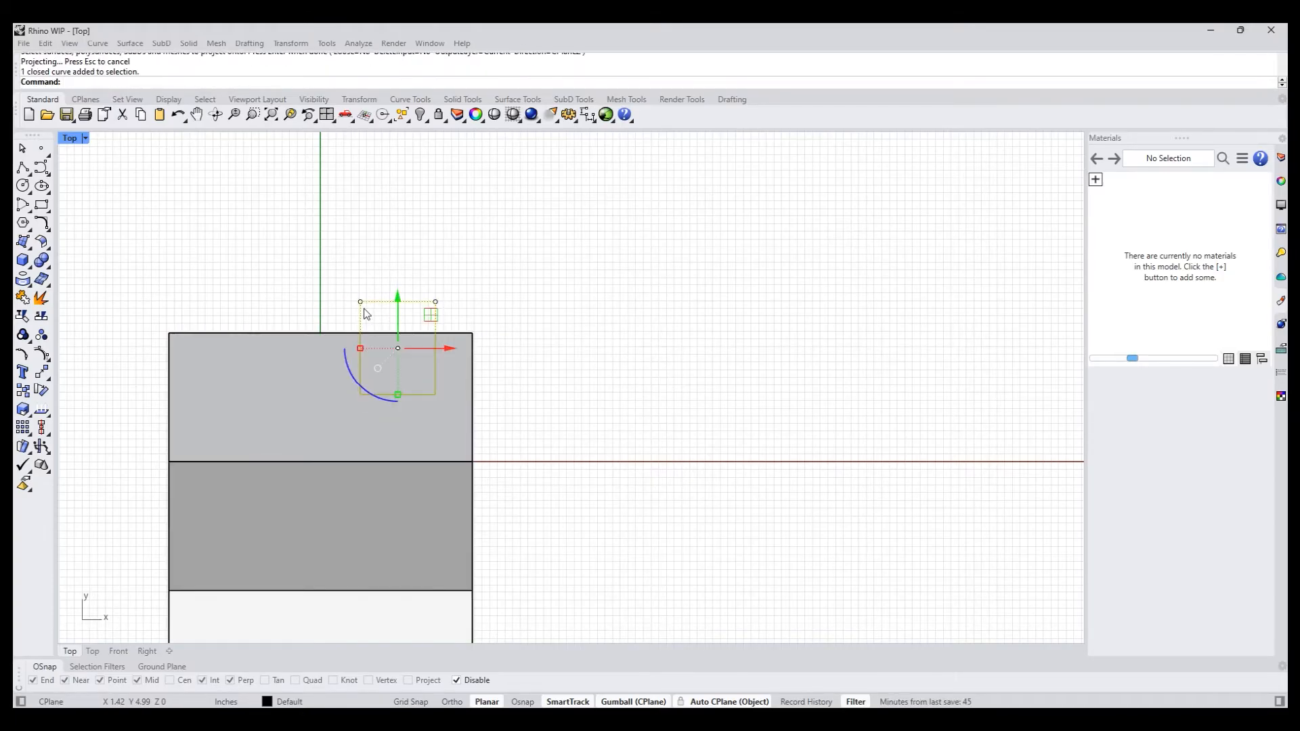
{"action": "key", "text": "Delete"}
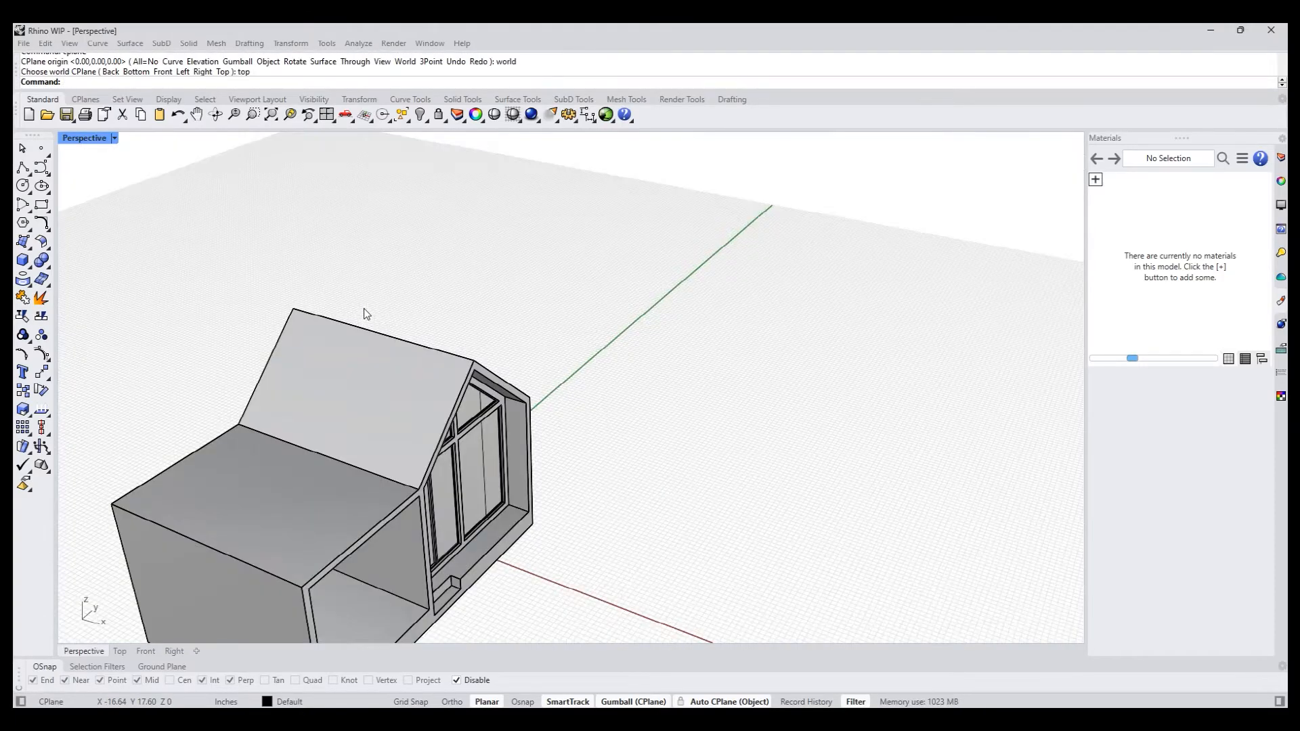
- Explode the projected curve in the Perspective view and delete its segments on the house's underside, keeping the house itself
{"action": "right_click_drag", "start_coordinate": [363, 307], "coordinate": [441, 506]}
{"action": "scroll", "coordinate": [588, 433], "scroll_direction": "up", "scroll_amount": 3}
{"action": "scroll", "coordinate": [441, 507], "scroll_direction": "down", "scroll_amount": 4}
{"action": "right_click_drag", "start_coordinate": [447, 596], "coordinate": [494, 420], "text": "shift"}
{"action": "right_click_drag", "start_coordinate": [498, 575], "coordinate": [557, 426], "text": "shift"}
{"action": "scroll", "coordinate": [467, 437], "scroll_direction": "up", "scroll_amount": 7}
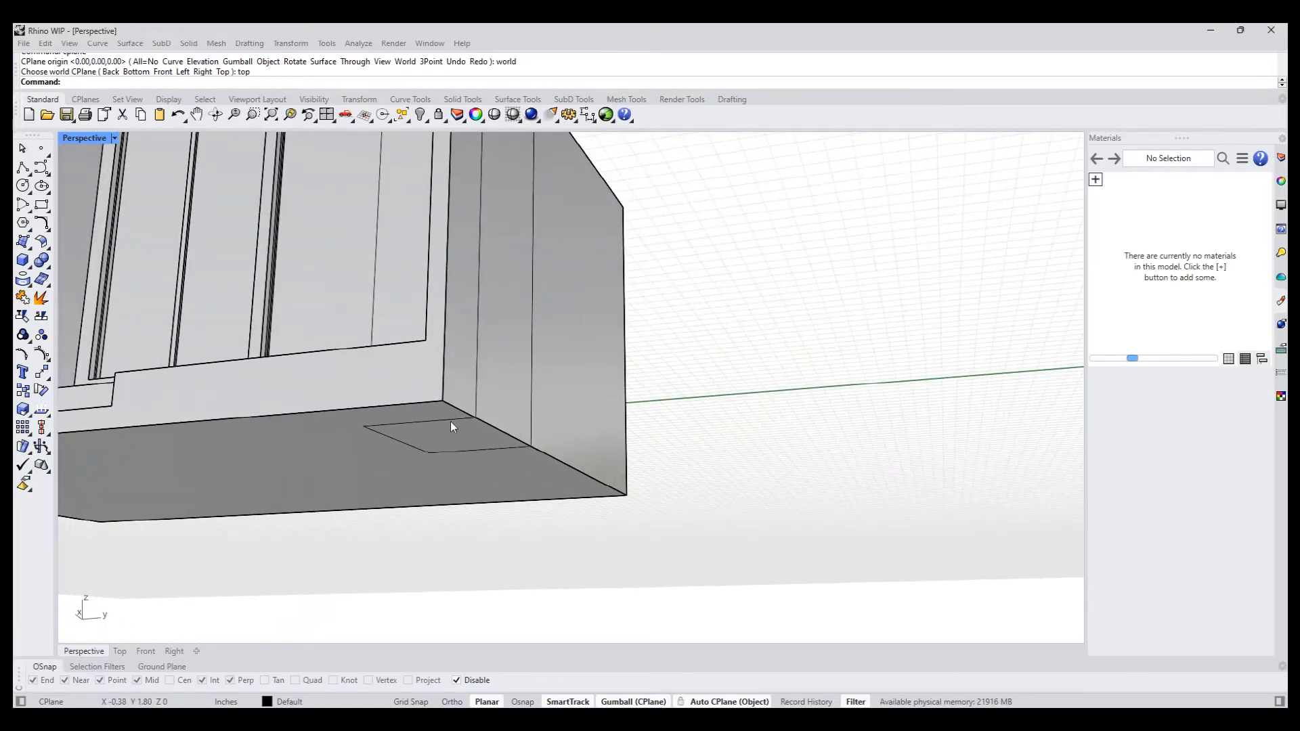
{"action": "left_click", "coordinate": [453, 421]}
{"action": "middle_click", "coordinate": [521, 570]}
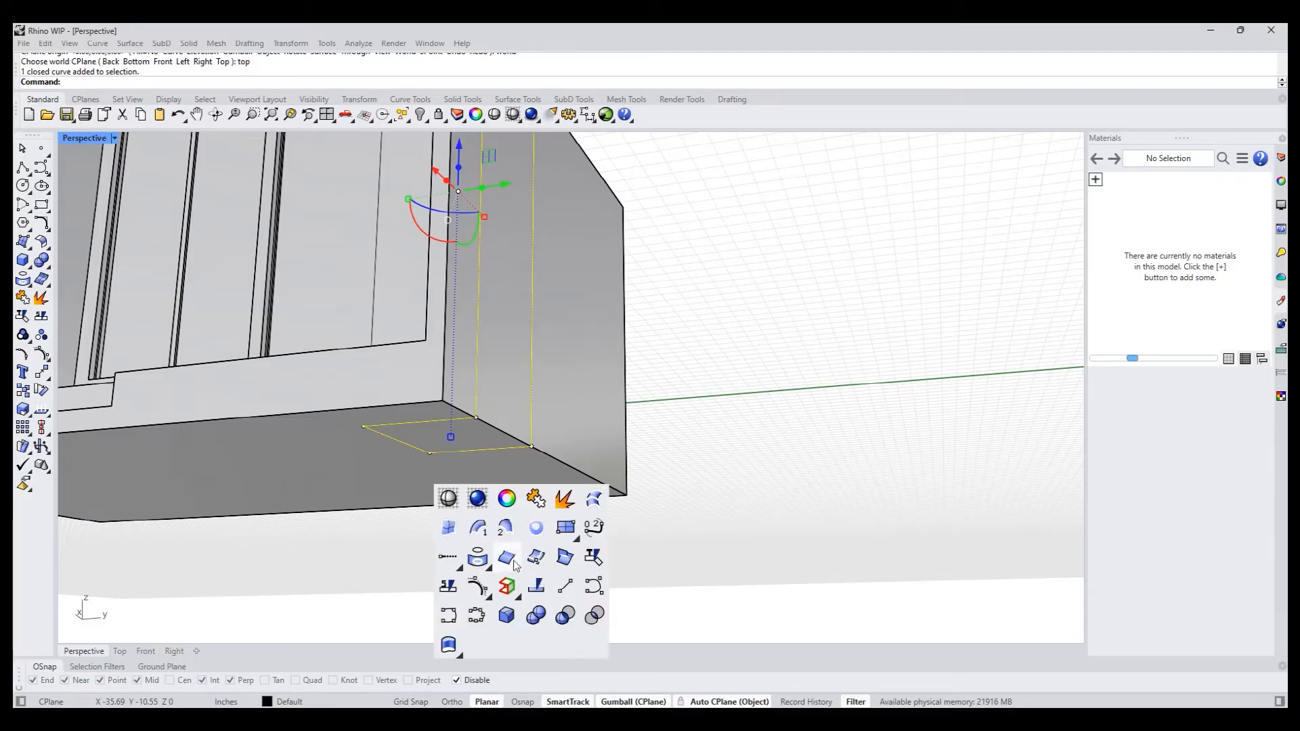
{"action": "left_click", "coordinate": [568, 505]}
{"action": "left_click", "coordinate": [488, 455]}
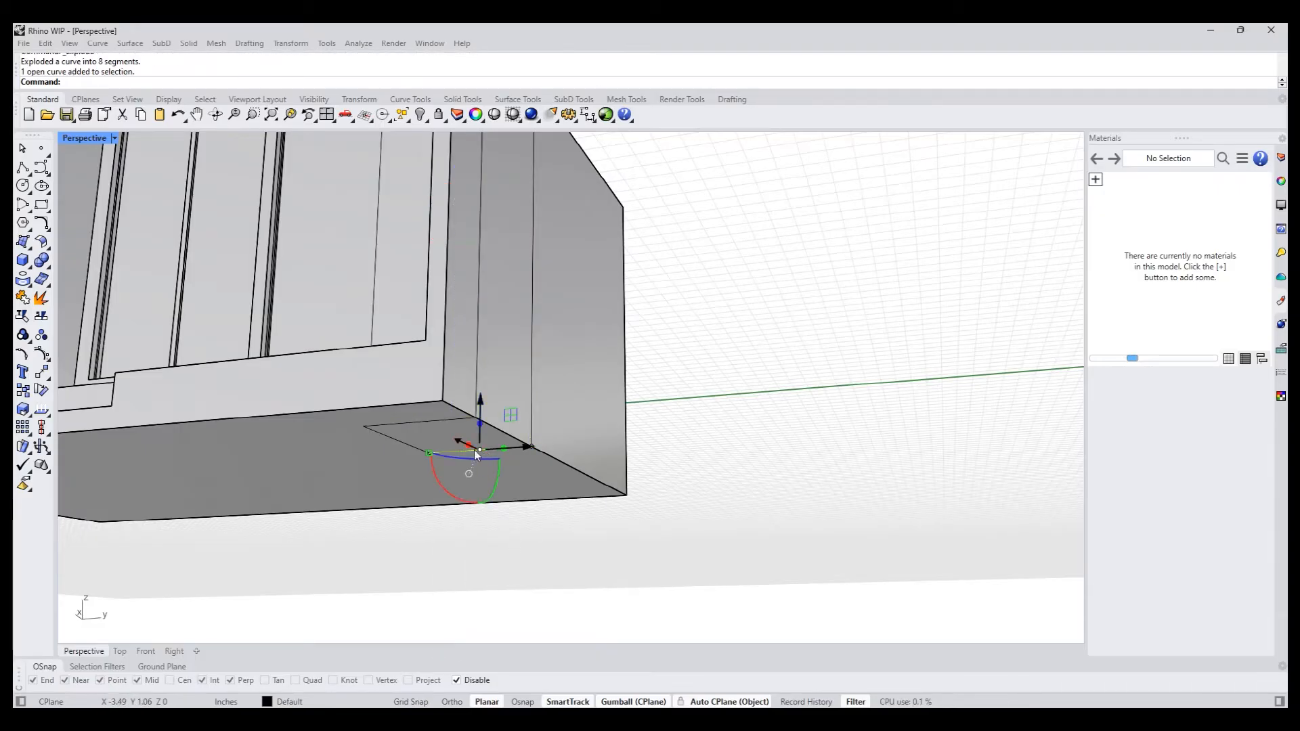
{"action": "key", "text": "Delete"}
{"action": "key", "text": "ctrl+z"}
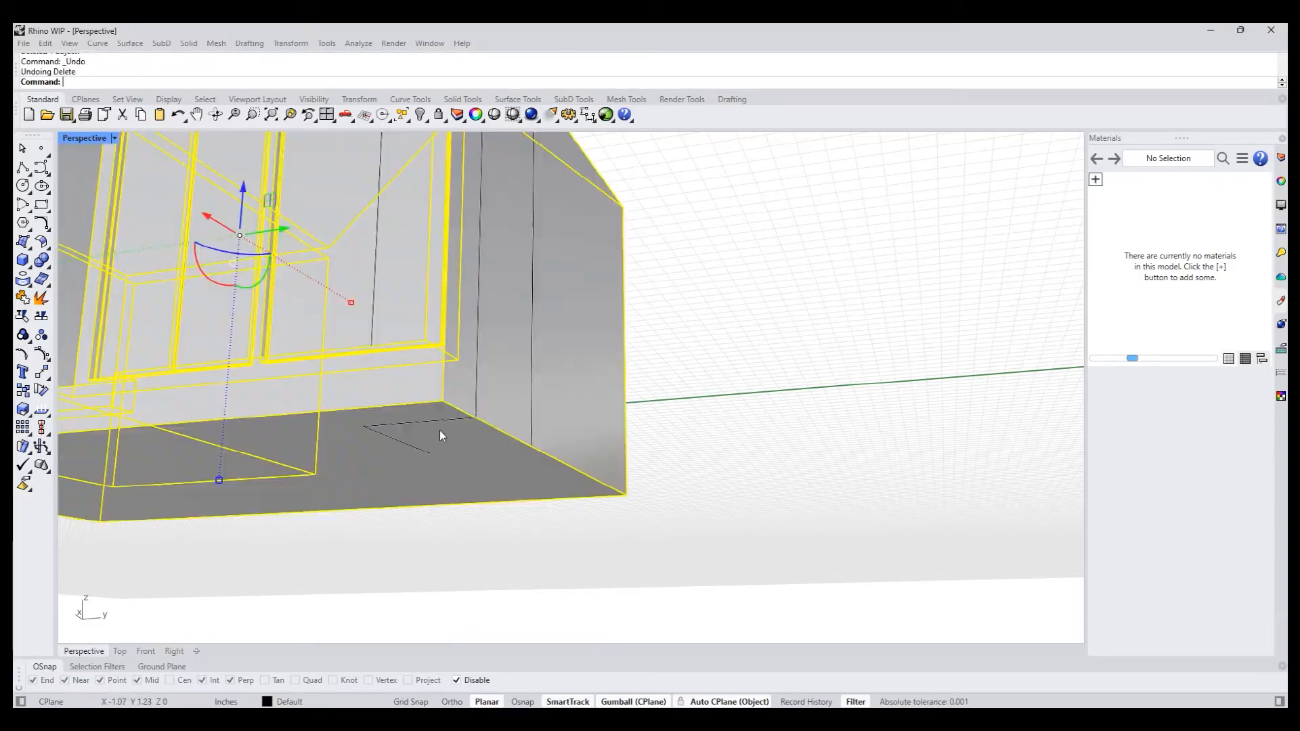
{"action": "left_click", "coordinate": [449, 419]}
{"action": "key", "text": "Delete"}
{"action": "left_click", "coordinate": [420, 448]}
{"action": "left_click", "coordinate": [420, 449]}
- PushPull the side wall region between the two projected vertical lines about 0.82 in outward
{"action": "scroll", "coordinate": [611, 408], "scroll_direction": "down", "scroll_amount": 2}
{"action": "right_click_drag", "start_coordinate": [611, 408], "coordinate": [563, 458]}
{"action": "scroll", "coordinate": [609, 426], "scroll_direction": "down", "scroll_amount": 5}
{"action": "scroll", "coordinate": [517, 376], "scroll_direction": "up", "scroll_amount": 6}
{"action": "scroll", "coordinate": [517, 376], "scroll_direction": "up", "scroll_amount": 2}
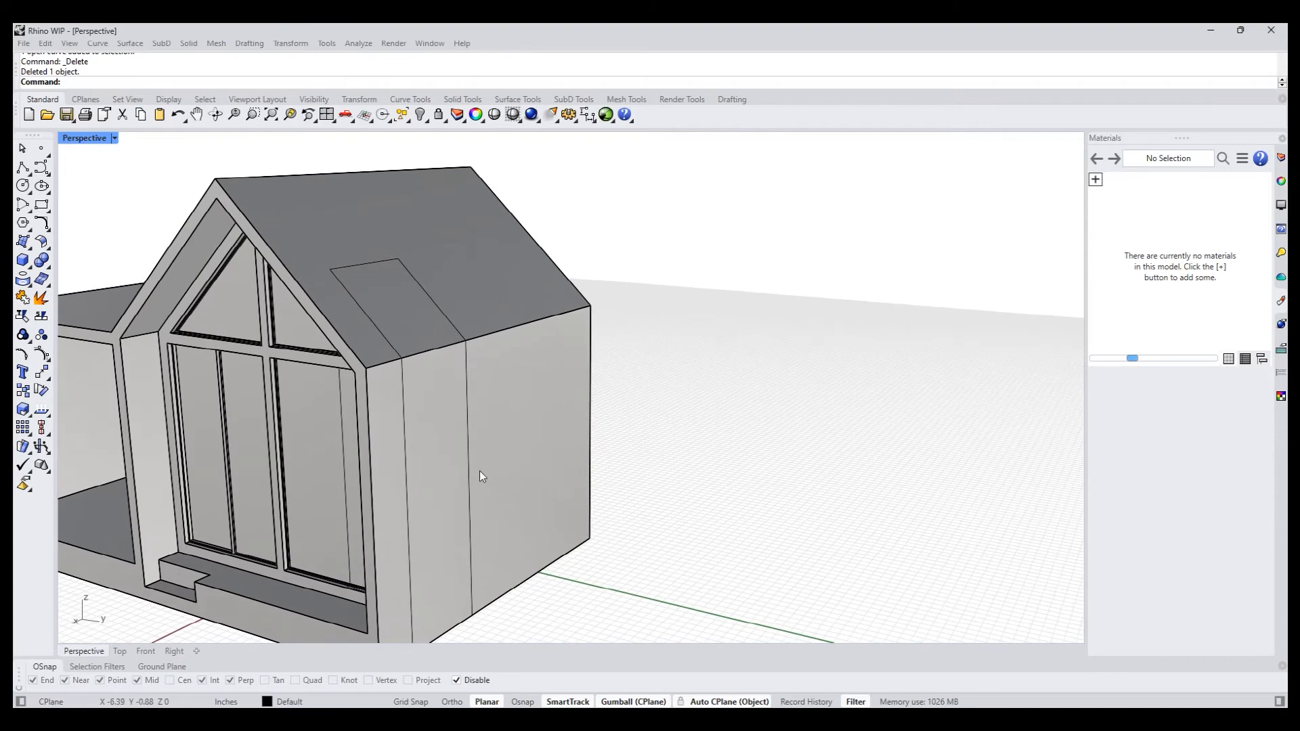
{"action": "right_click_drag", "start_coordinate": [485, 466], "coordinate": [497, 458], "text": "shift"}
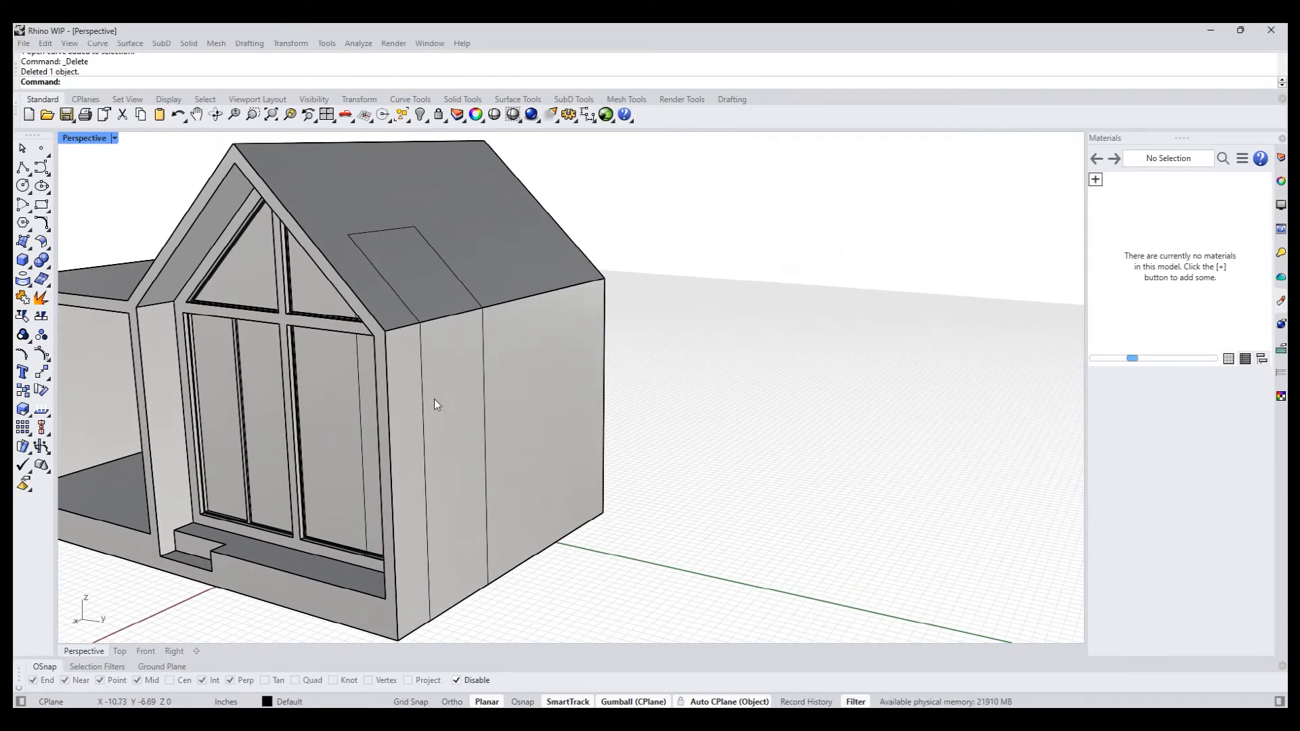
{"action": "type", "text": "pushpull"}
{"action": "key", "text": "Return"}
{"action": "left_click", "coordinate": [447, 416]}
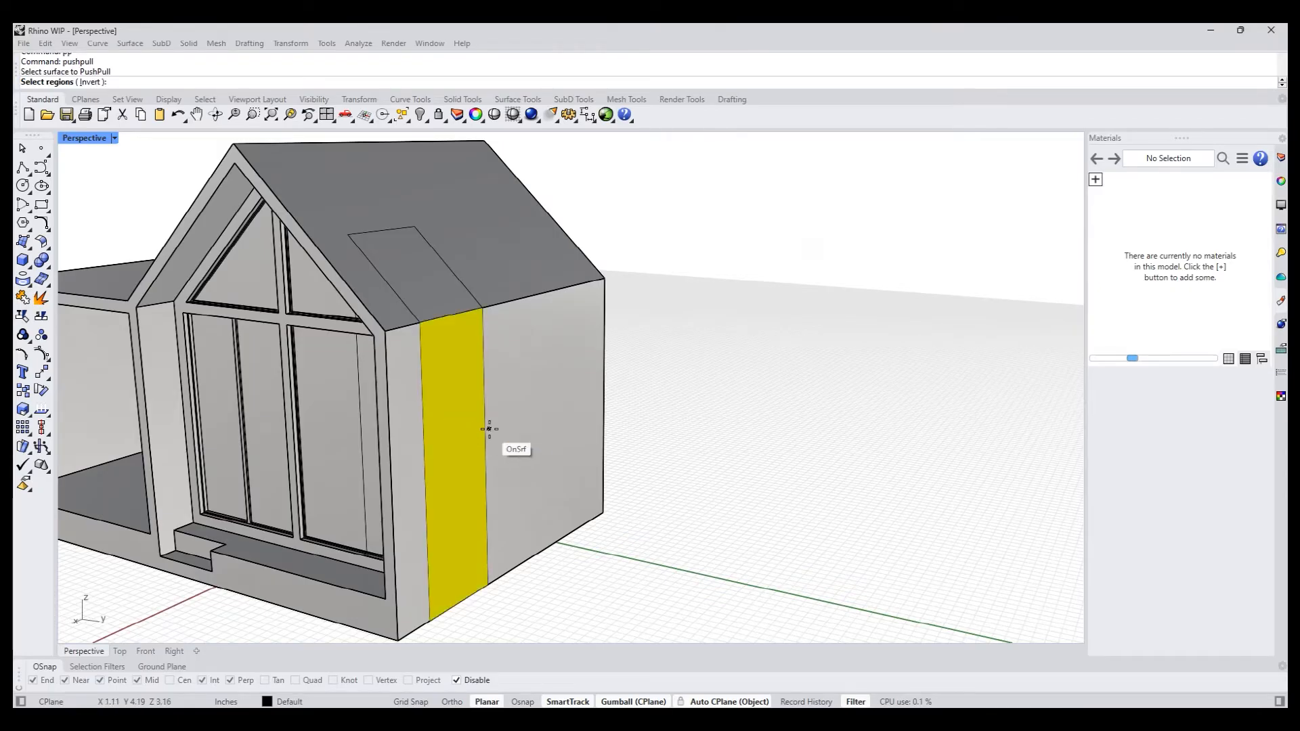
{"action": "key", "text": "Return"}
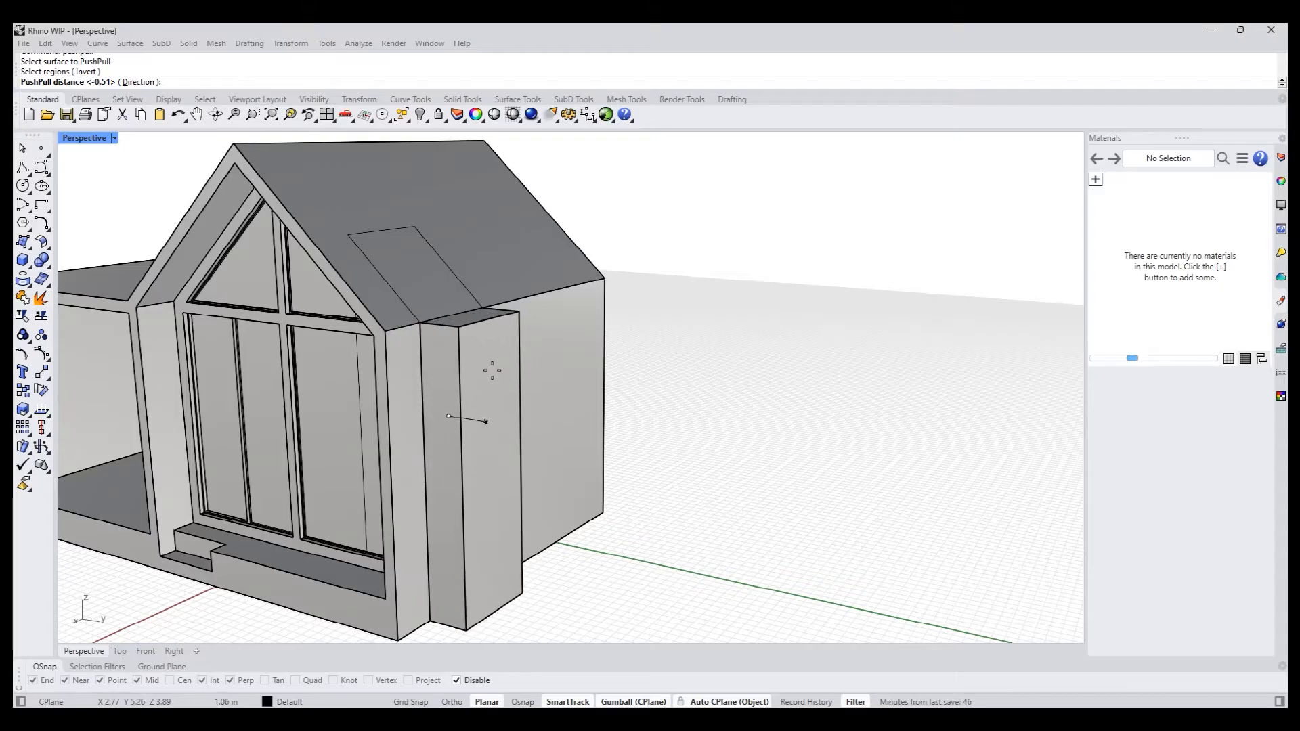
{"action": "left_click", "coordinate": [483, 370]}
- PushPull the projected roof region about 1.39 in, using the upper side edge of the wall projection as a custom direction
{"action": "right_click_drag", "start_coordinate": [612, 392], "coordinate": [611, 411], "text": "shift"}
{"action": "right_click", "coordinate": [610, 411]}
{"action": "left_click", "coordinate": [432, 337]}
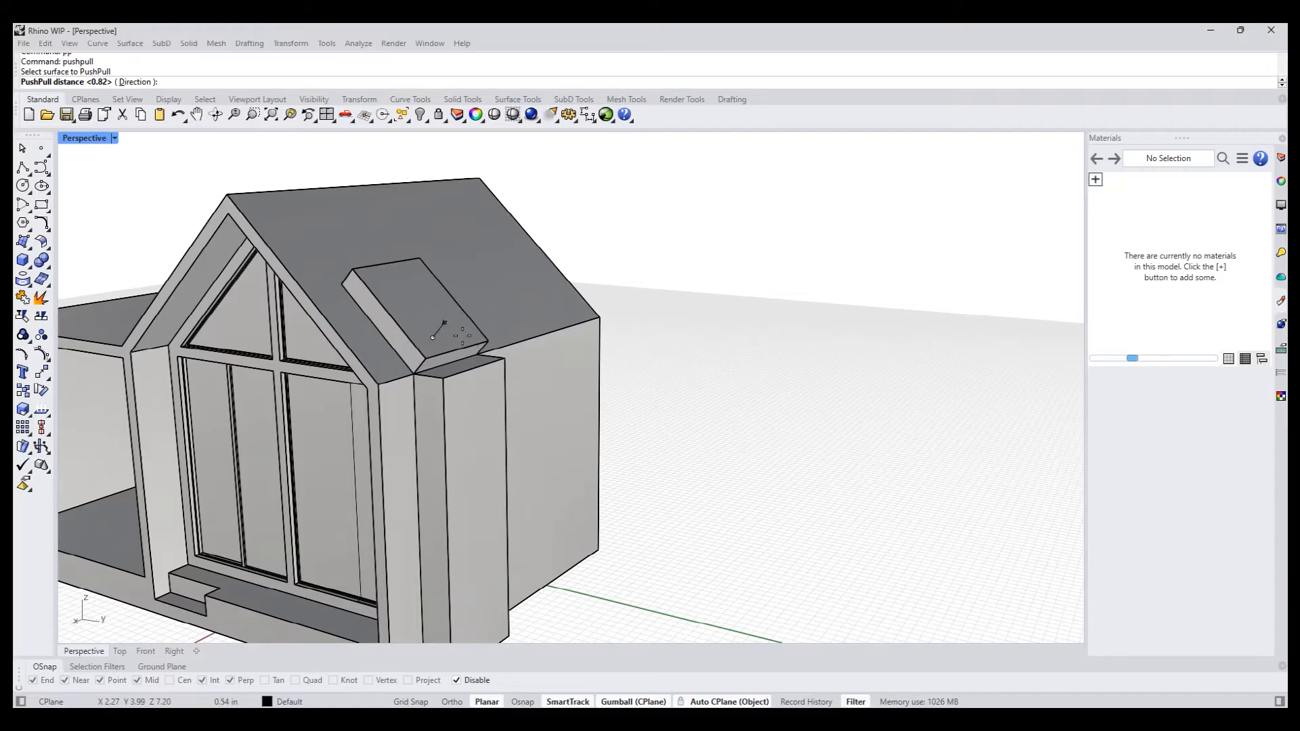
{"action": "left_click", "coordinate": [142, 82]}
{"action": "left_click", "coordinate": [413, 374]}
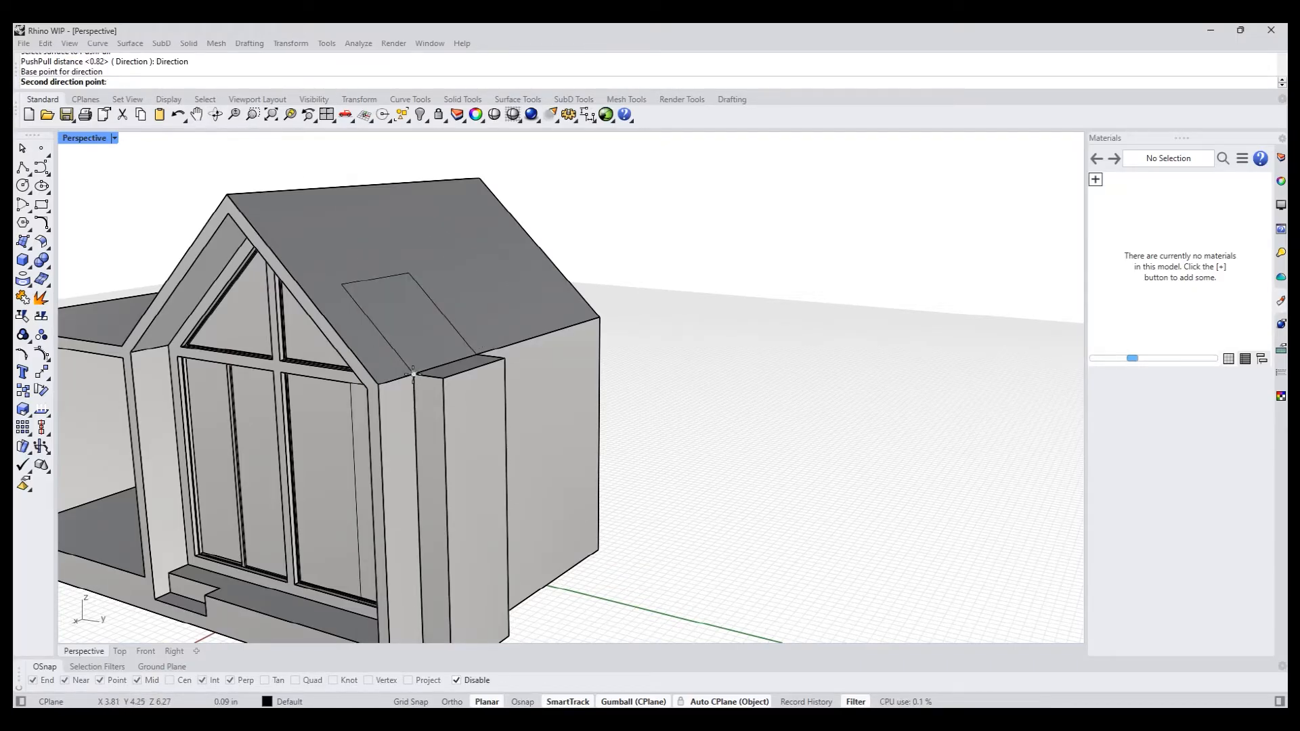
{"action": "left_click", "coordinate": [441, 389]}
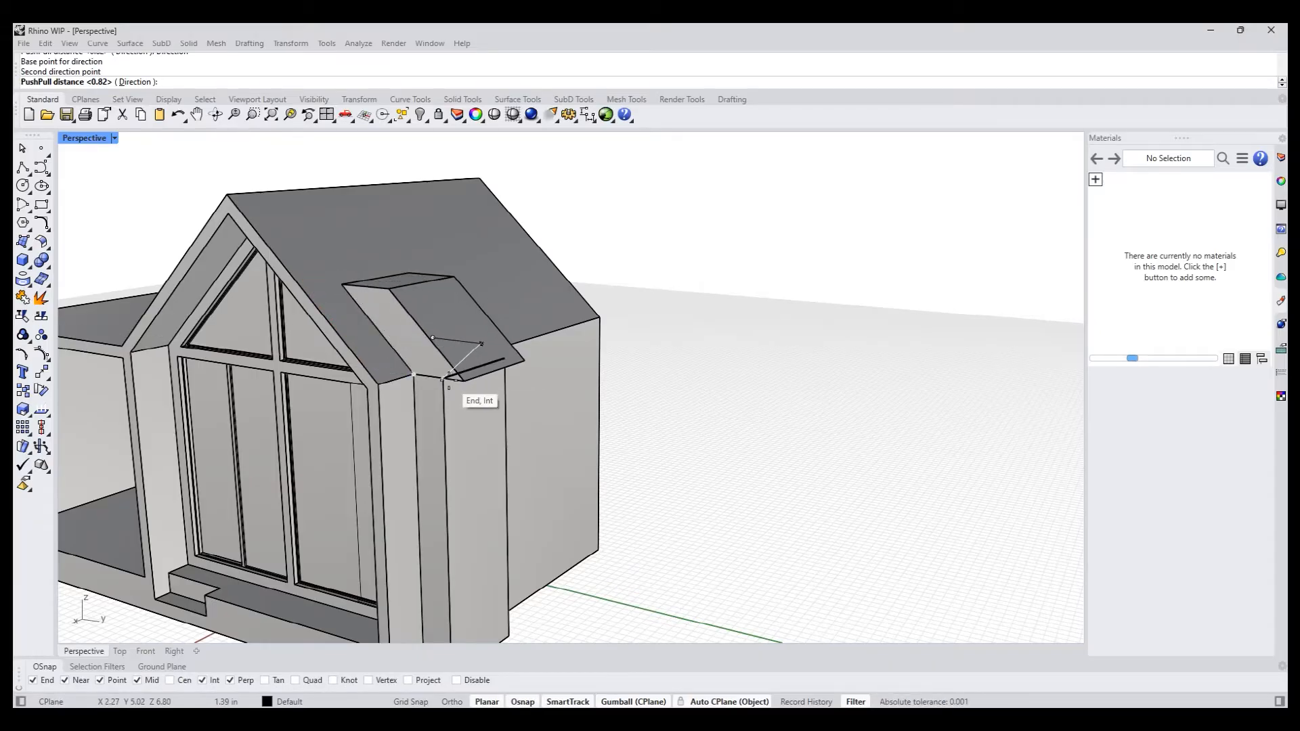
{"action": "scroll", "coordinate": [448, 381], "scroll_direction": "up", "scroll_amount": 2}
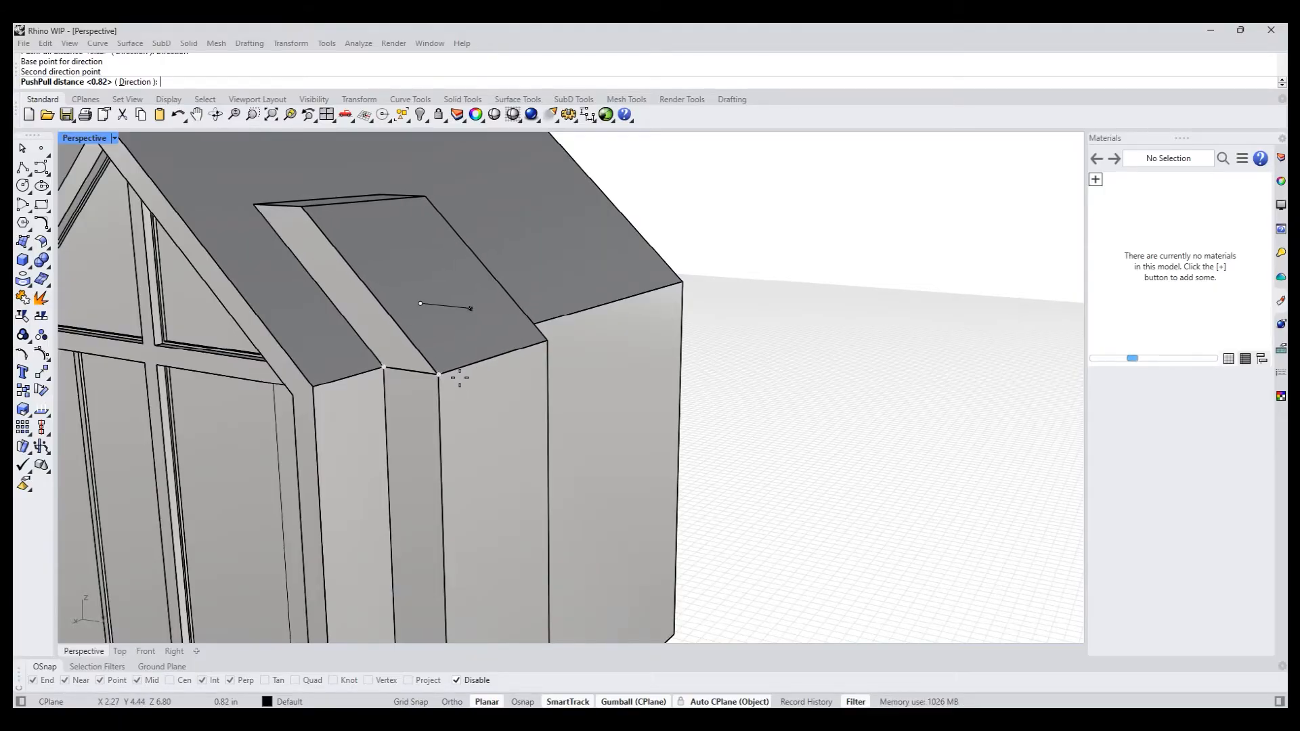
{"action": "key", "text": "alt"}
{"action": "right_click_drag", "start_coordinate": [515, 433], "coordinate": [296, 479]}
{"action": "scroll", "coordinate": [476, 447], "scroll_direction": "down", "scroll_amount": 3}
{"action": "scroll", "coordinate": [691, 483], "scroll_direction": "up", "scroll_amount": 3}
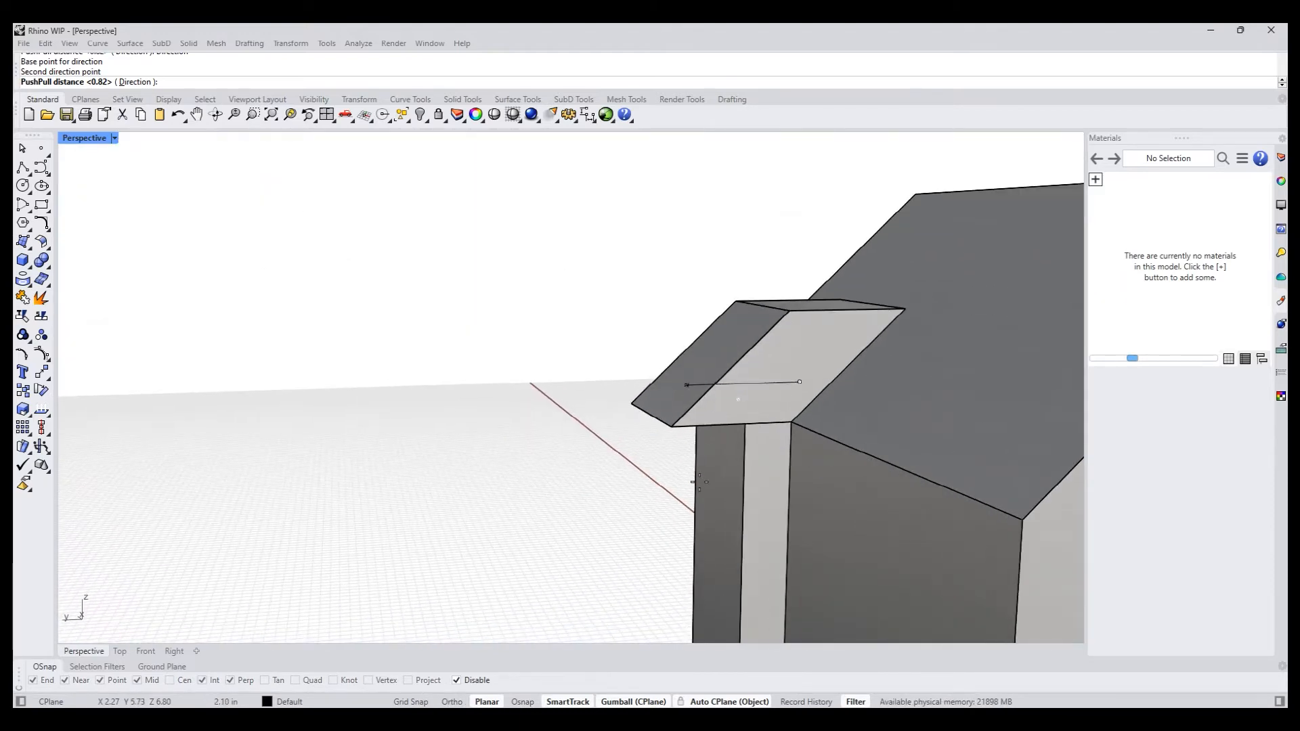
{"action": "scroll", "coordinate": [736, 399], "scroll_direction": "up", "scroll_amount": 1}
{"action": "key", "text": "alt"}
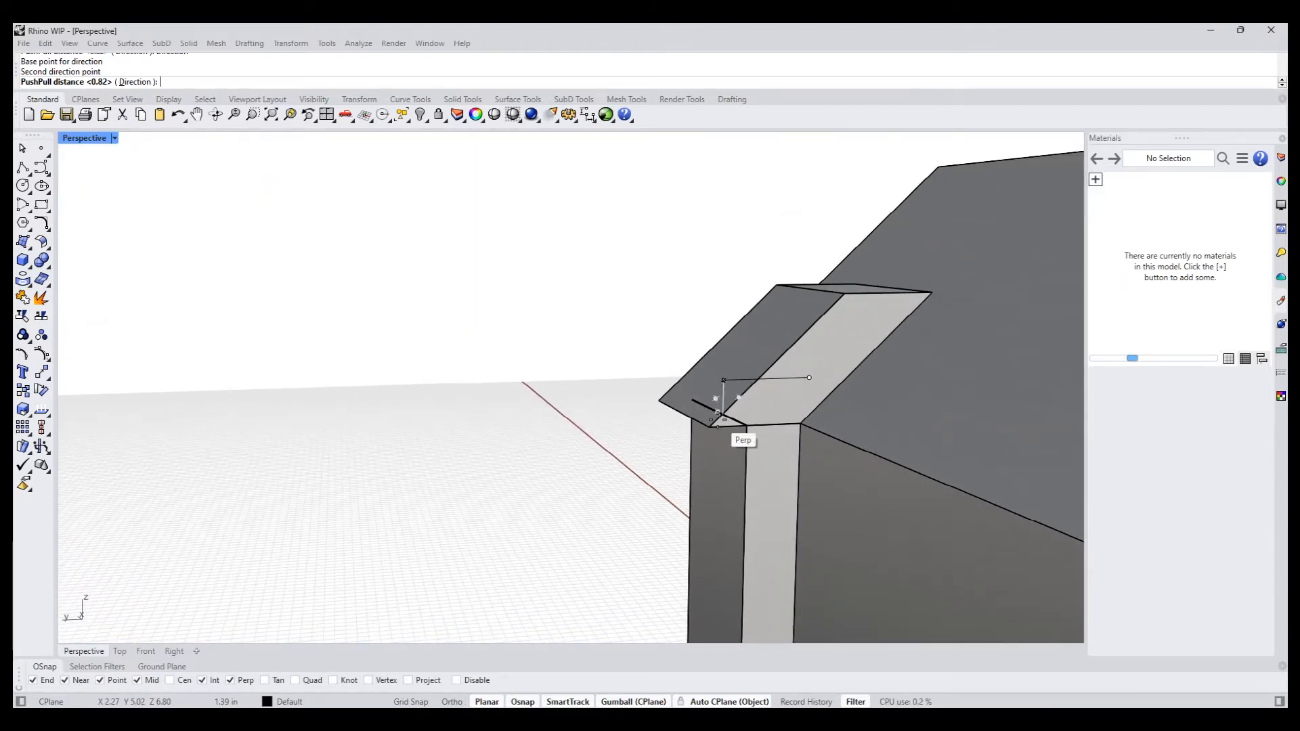
{"action": "left_click", "coordinate": [718, 413]}
- PushPull the outer face of the wall projection outward to the lower corner of the roof extension
{"action": "right_click_drag", "start_coordinate": [601, 465], "coordinate": [449, 395], "text": "shift"}
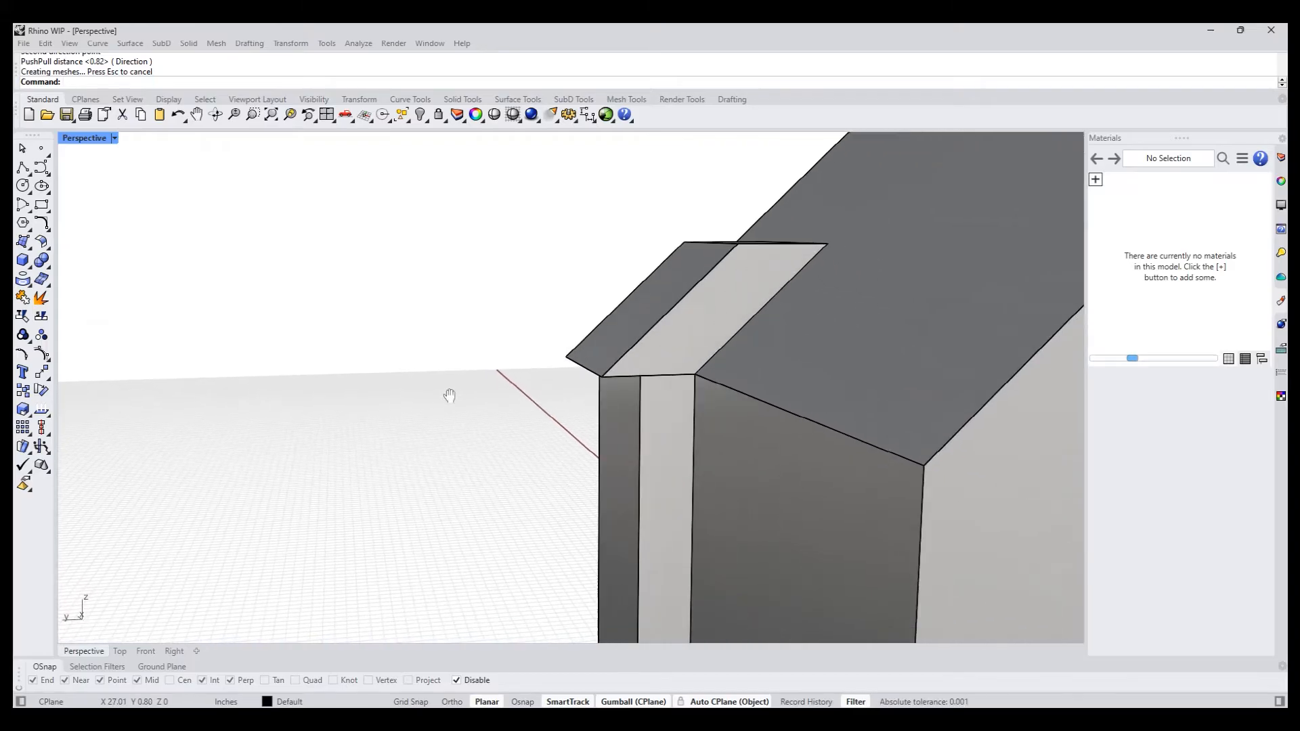
{"action": "type", "text": "pp"}
{"action": "key", "text": "Return"}
{"action": "left_click", "coordinate": [619, 439]}
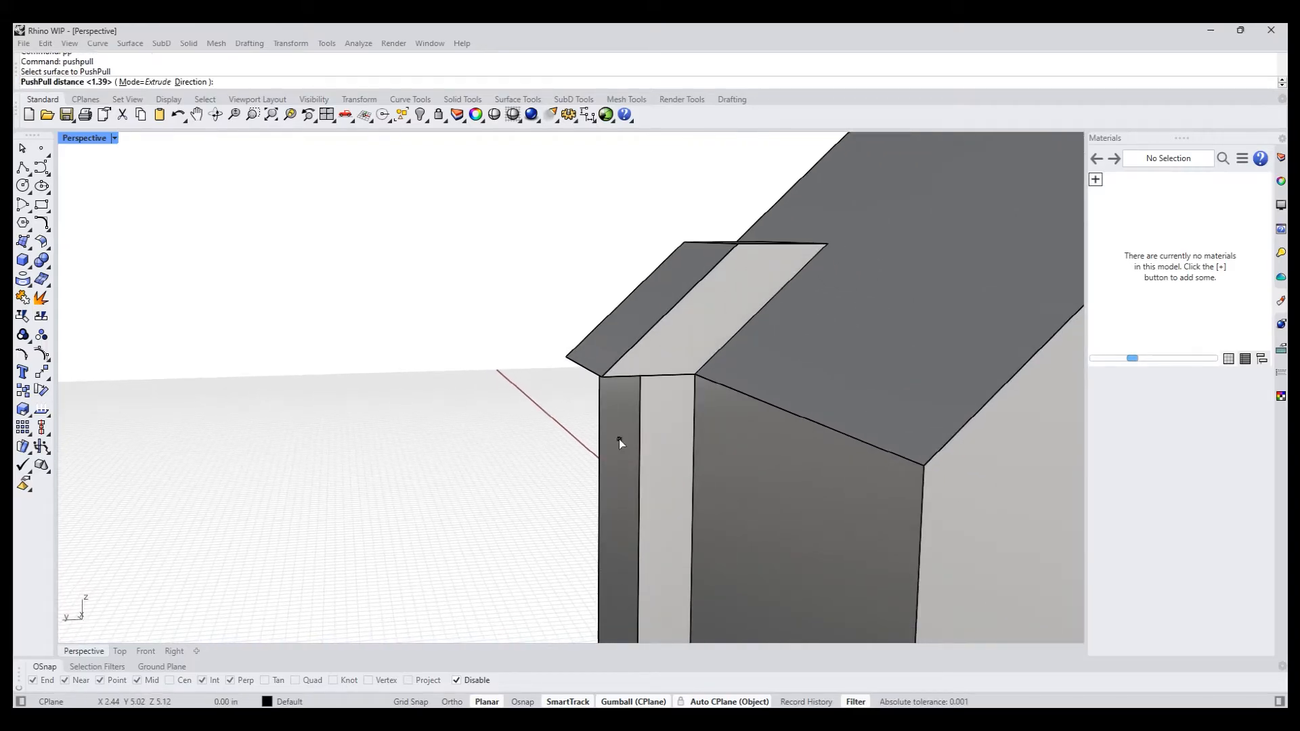
{"action": "left_click", "coordinate": [602, 377]}
- Move the roof extension's upper outer edge horizontally outward to the projection's outer face, forming a flat-topped chimney
{"action": "right_click_drag", "start_coordinate": [504, 407], "coordinate": [530, 327]}
{"action": "scroll", "coordinate": [421, 366], "scroll_direction": "down", "scroll_amount": 6}
{"action": "scroll", "coordinate": [668, 410], "scroll_direction": "up", "scroll_amount": 6}
{"action": "left_click", "coordinate": [481, 309], "text": "ctrl+shift"}
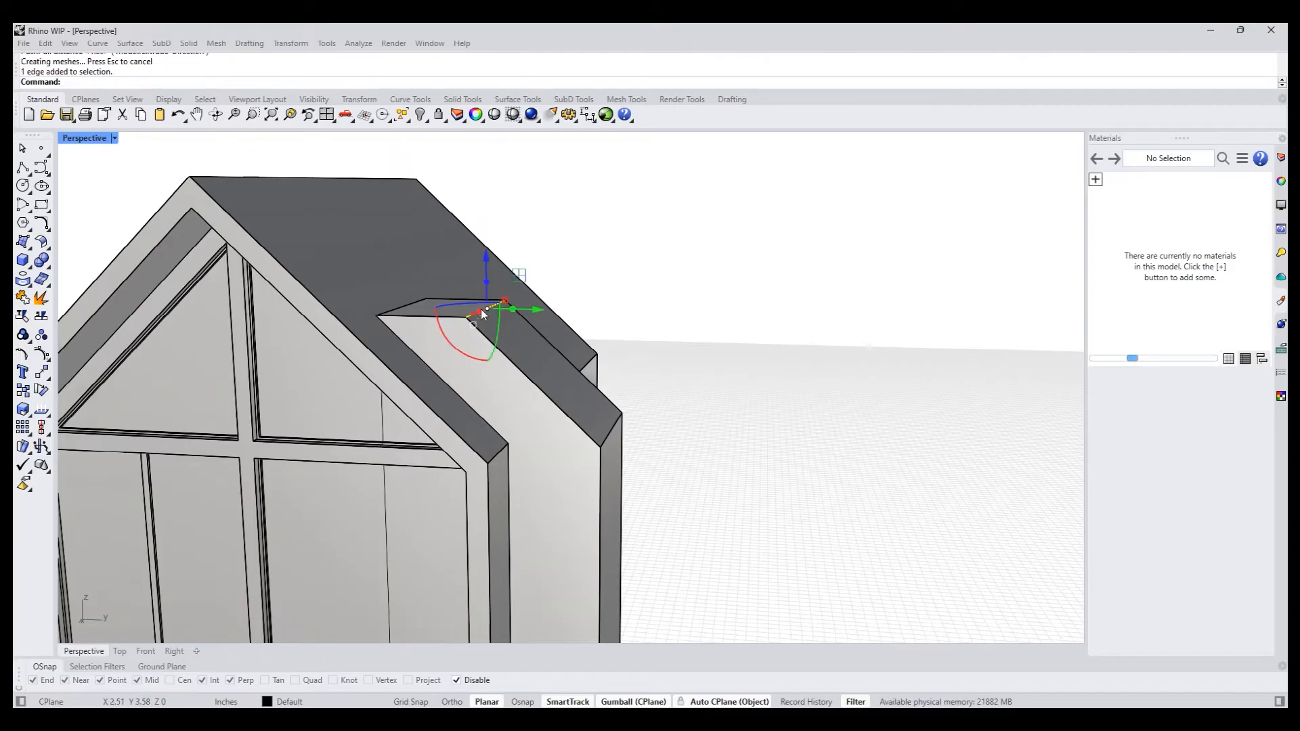
{"action": "left_click_drag", "start_coordinate": [532, 308], "coordinate": [608, 438]}
{"action": "left_click", "coordinate": [677, 430]}
- Merge all coplanar faces of the house polysurface
{"action": "scroll", "coordinate": [677, 429], "scroll_direction": "down", "scroll_amount": 8}
{"action": "right_click_drag", "start_coordinate": [685, 471], "coordinate": [519, 487], "text": "shift"}
{"action": "left_click", "coordinate": [522, 492]}
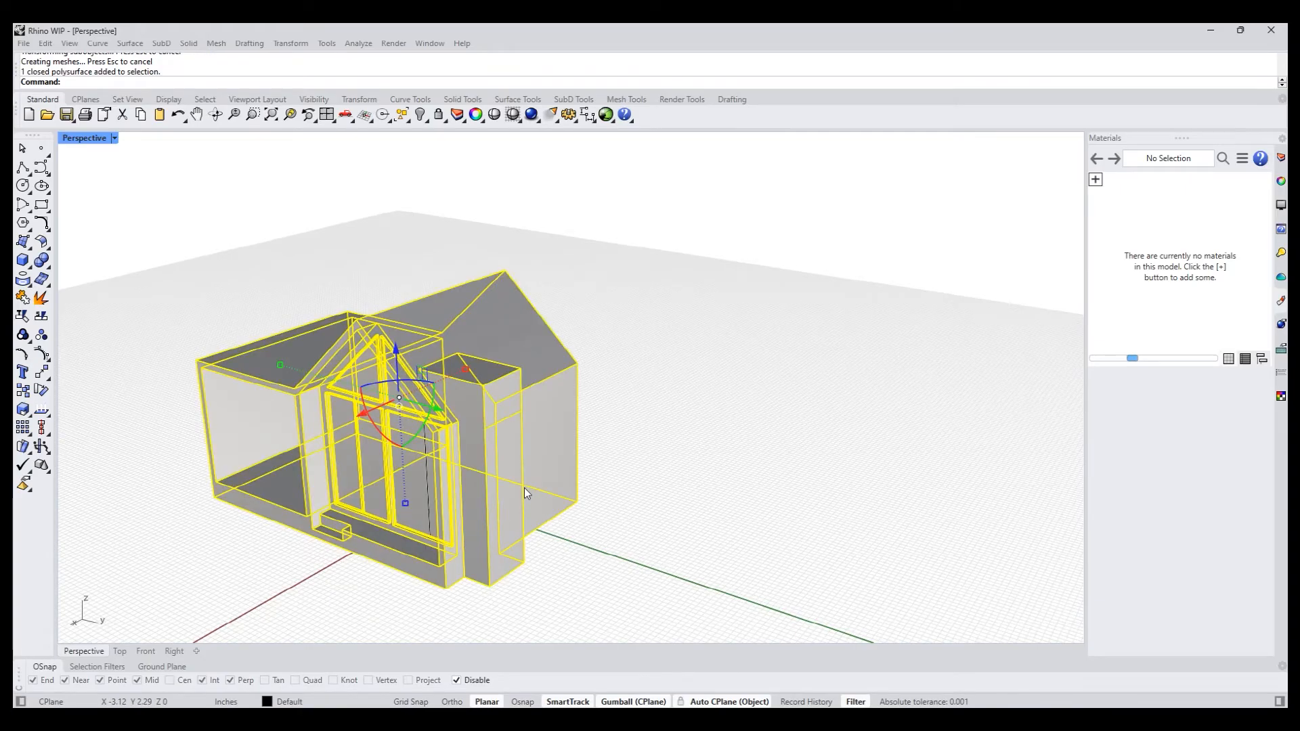
{"action": "key", "text": "Return"}
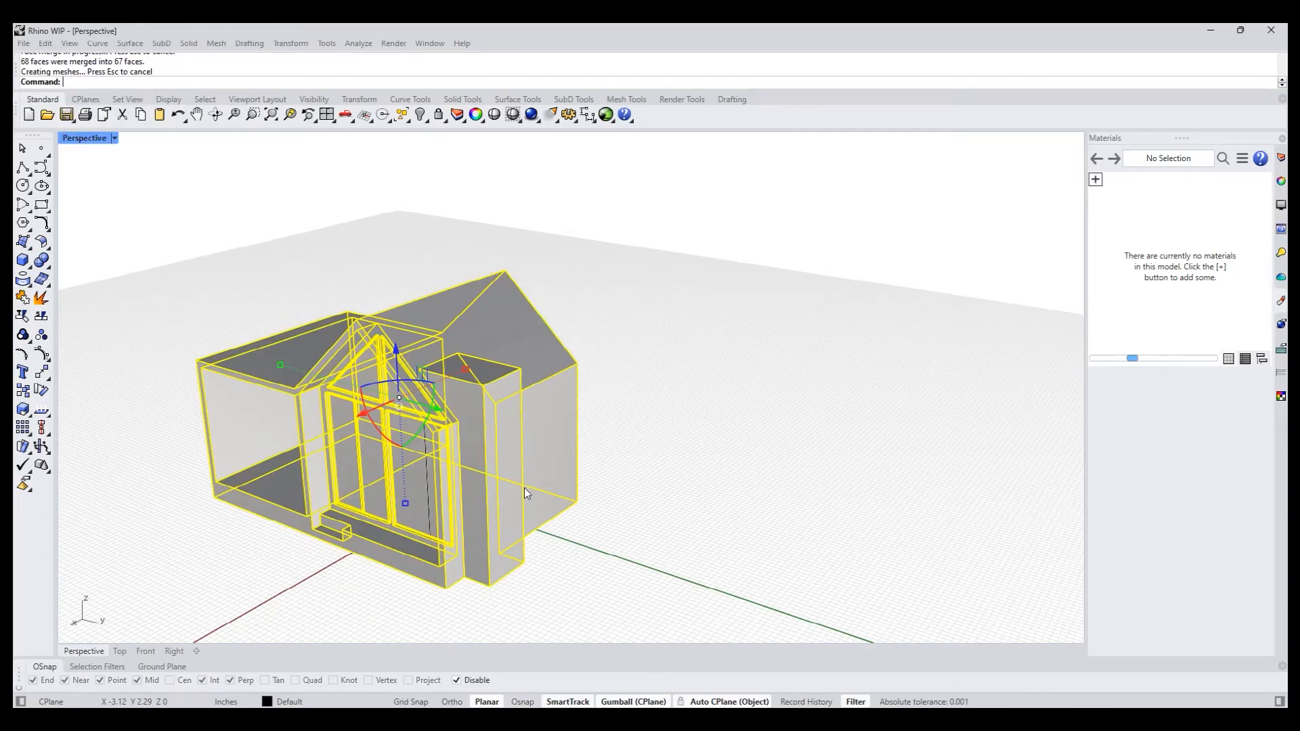
{"action": "left_click", "coordinate": [851, 493]}
- Move the chimney's outer face inward so that the chimney projects less from the side wall
{"action": "right_click_drag", "start_coordinate": [555, 519], "coordinate": [544, 536], "text": "shift"}
{"action": "scroll", "coordinate": [544, 536], "scroll_direction": "up", "scroll_amount": 8}
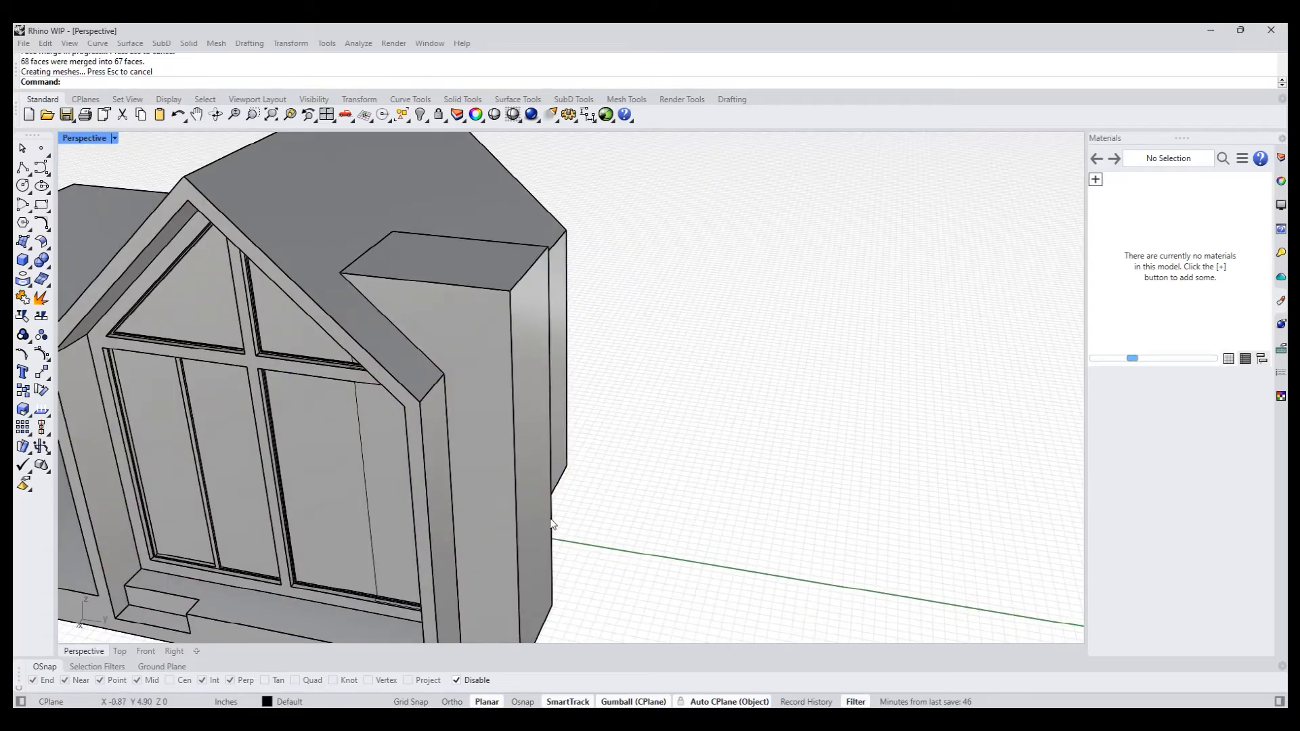
{"action": "left_click", "coordinate": [539, 534], "text": "ctrl+shift"}
{"action": "left_click_drag", "start_coordinate": [582, 482], "coordinate": [493, 482]}
{"action": "left_click", "coordinate": [643, 511]}
- Inset the chimney's outer face through a point just inside its lower corner, leaving a narrow border all around
{"action": "scroll", "coordinate": [639, 511], "scroll_direction": "down", "scroll_amount": 8}
{"action": "right_click_drag", "start_coordinate": [595, 493], "coordinate": [564, 552]}
{"action": "scroll", "coordinate": [471, 524], "scroll_direction": "up", "scroll_amount": 6}
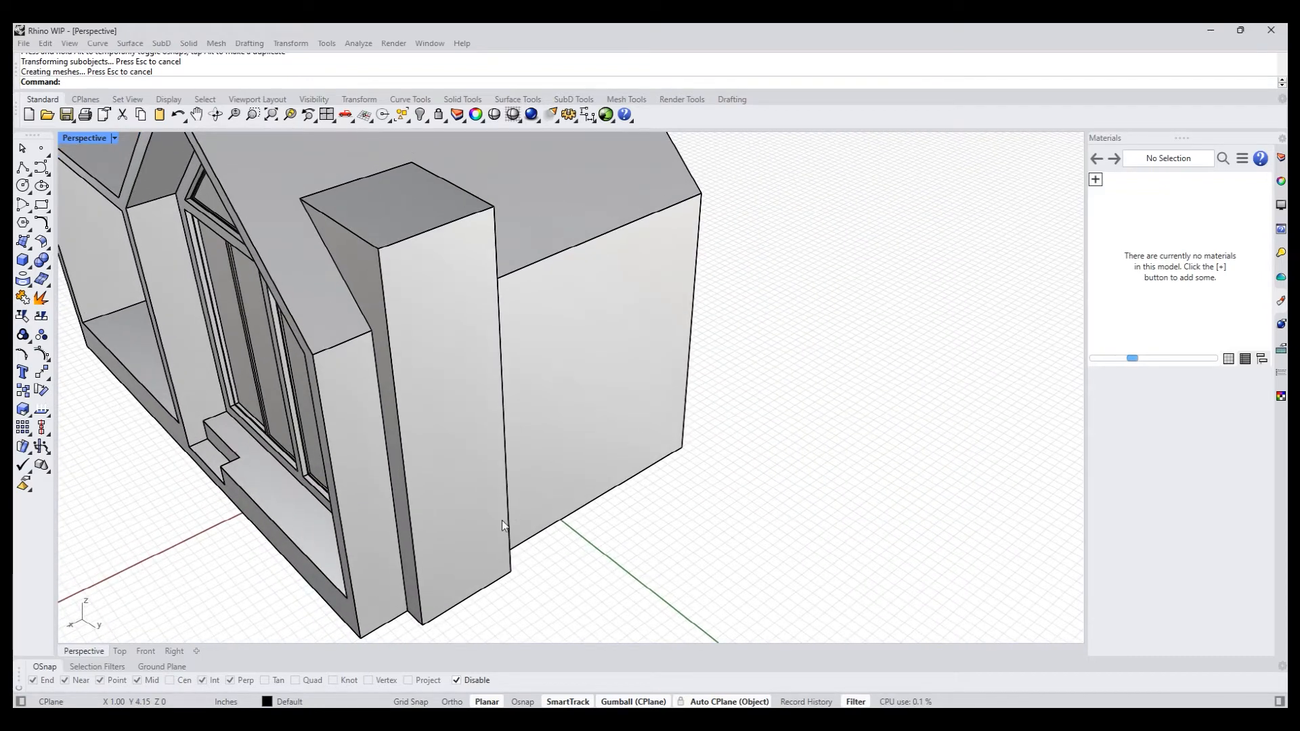
{"action": "key", "text": "Return"}
{"action": "left_click", "coordinate": [445, 531]}
{"action": "key", "text": "Return"}
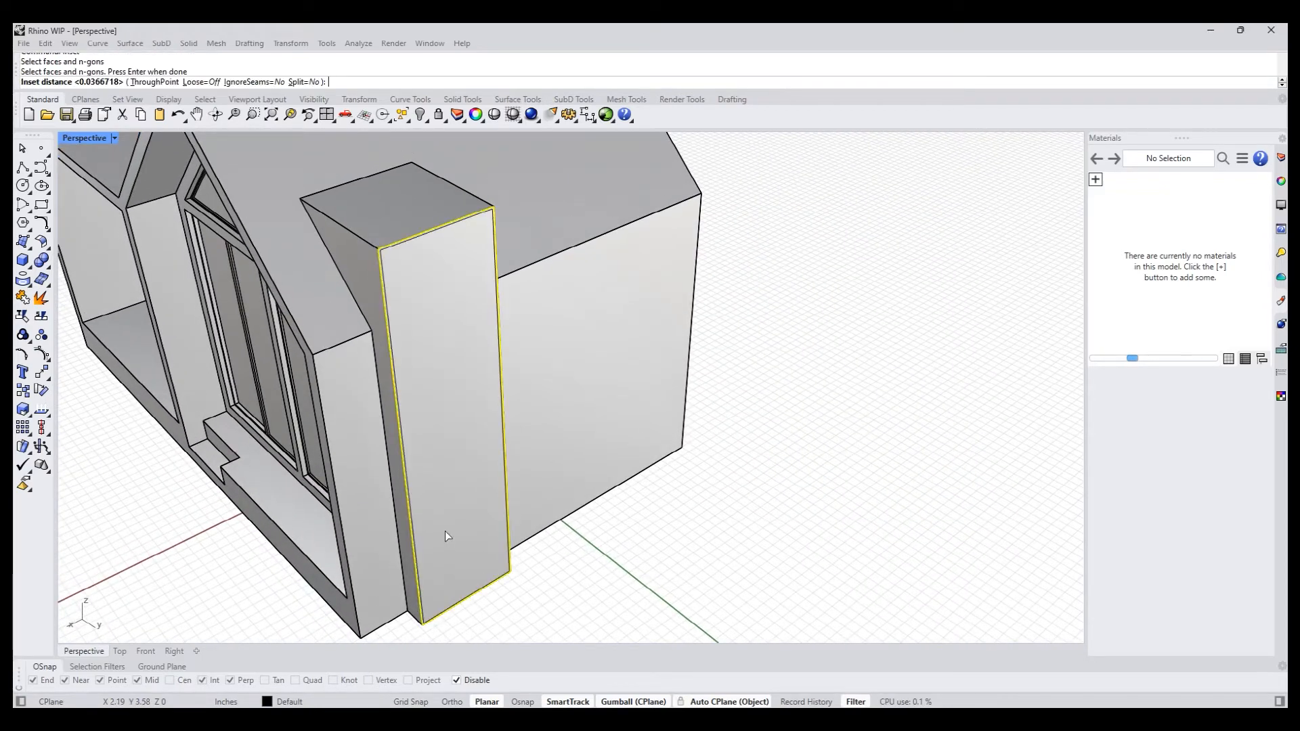
{"action": "type", "text": "t"}
{"action": "key", "text": "Return"}
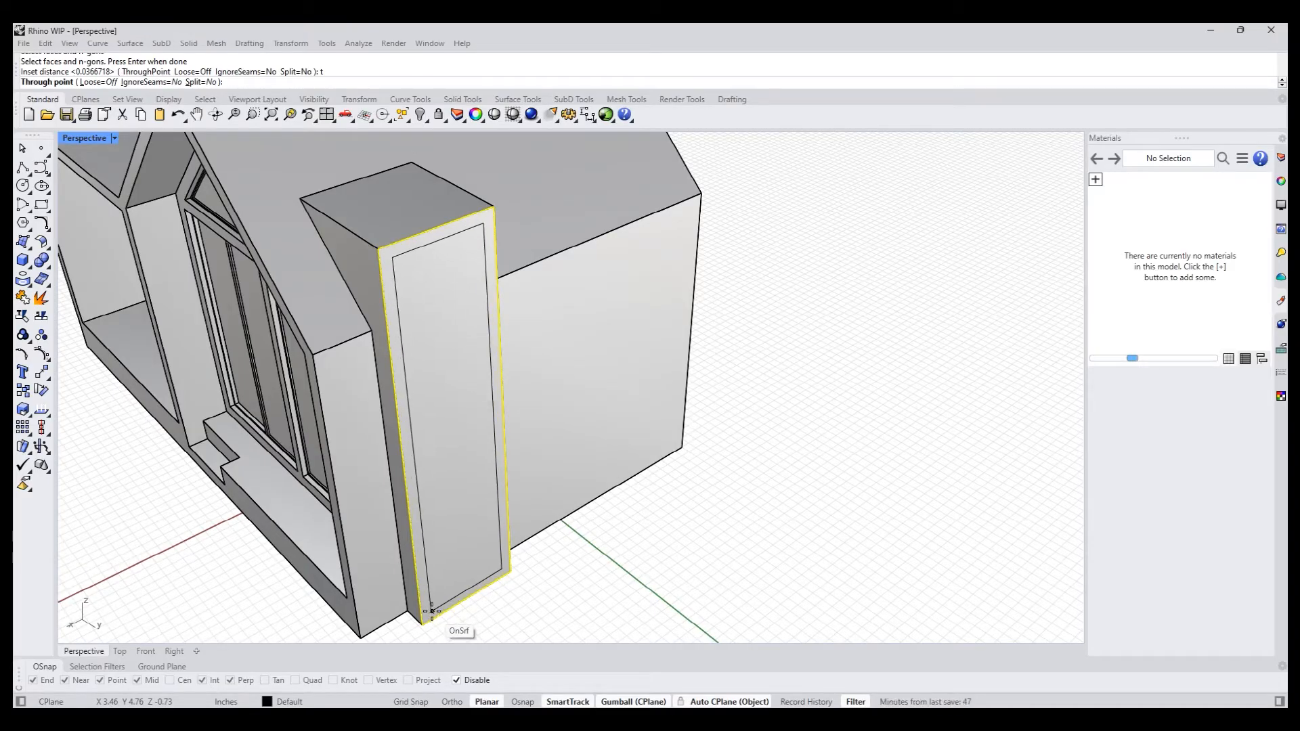
{"action": "left_click", "coordinate": [444, 611]}
- PushPull the inset face of the chimney inward to form a recessed panel
{"action": "type", "text": "pp"}
{"action": "key", "text": "Return"}
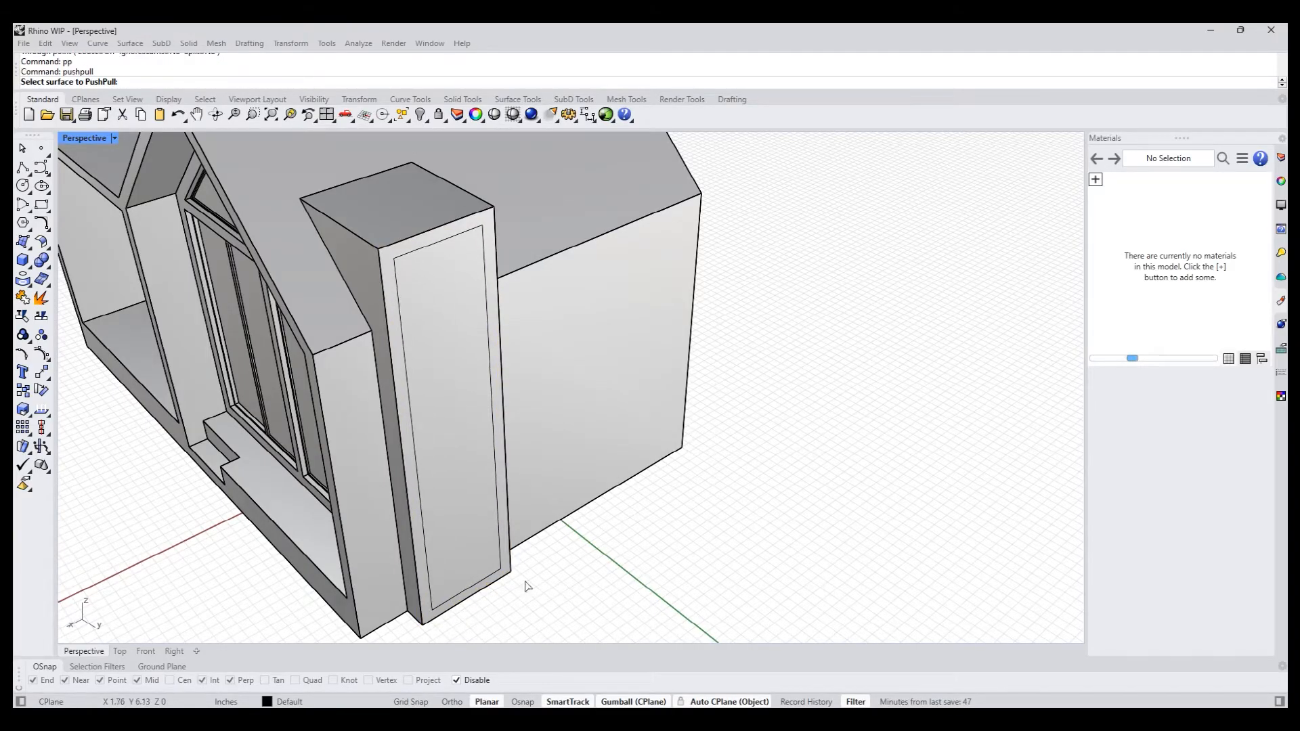
{"action": "left_click", "coordinate": [442, 523]}
{"action": "left_click", "coordinate": [426, 508]}
- Inset the chimney's recessed face through a point close to its lower corner, leaving a thin frame
{"action": "right_click_drag", "start_coordinate": [618, 509], "coordinate": [601, 484]}
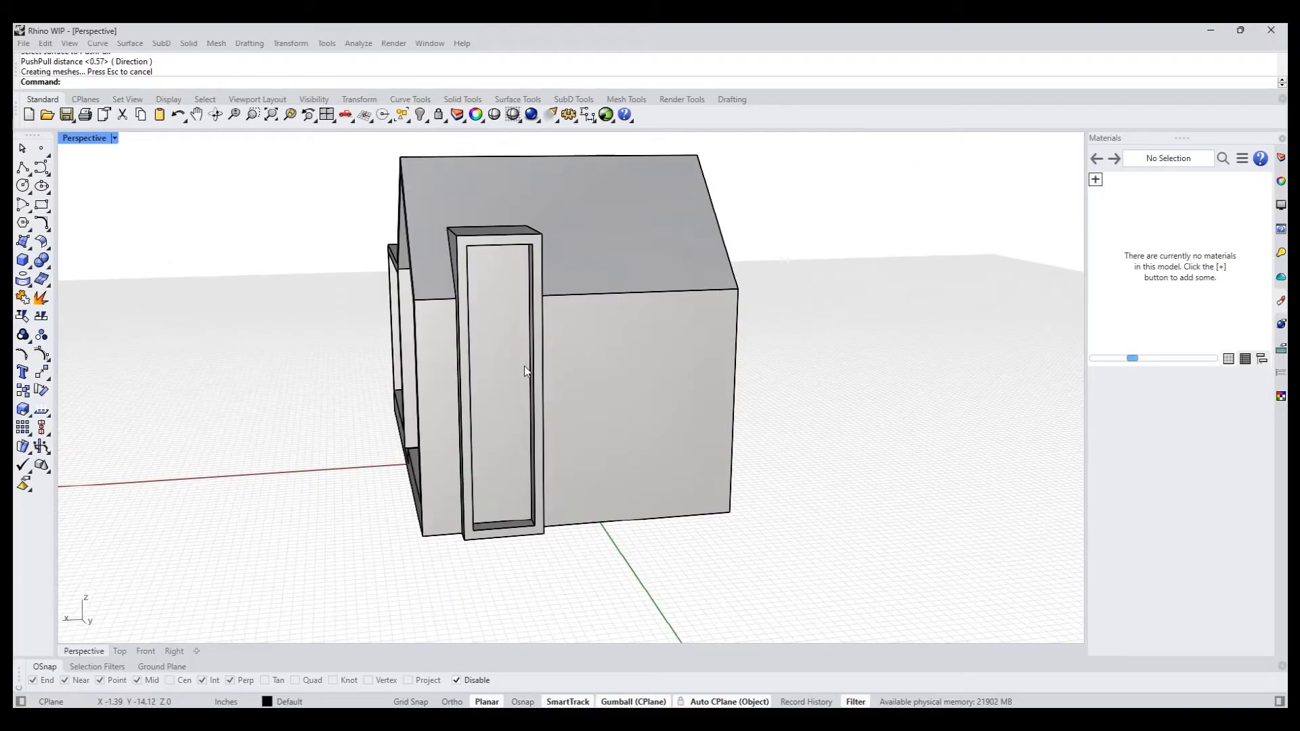
{"action": "scroll", "coordinate": [521, 367], "scroll_direction": "up", "scroll_amount": 5}
{"action": "right_click_drag", "start_coordinate": [521, 367], "coordinate": [299, 450]}
{"action": "type", "text": "inset"}
{"action": "key", "text": "Return"}
{"action": "left_click", "coordinate": [329, 449]}
{"action": "key", "text": "Return"}
{"action": "type", "text": "t"}
{"action": "key", "text": "Return"}
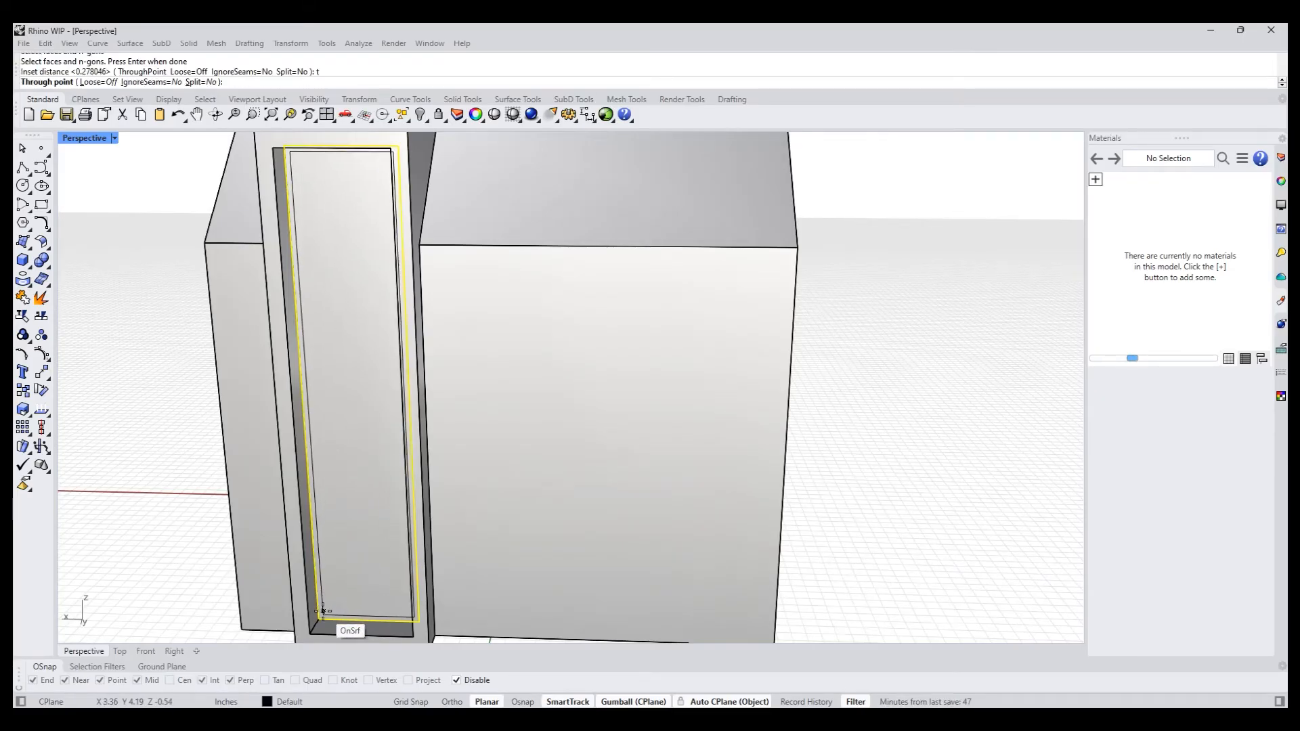
{"action": "left_click", "coordinate": [322, 612]}
- PushPull the inner face of the chimney recess inward by about 0.1 in
{"action": "right_click_drag", "start_coordinate": [325, 556], "coordinate": [366, 568]}
{"action": "type", "text": "pp"}
{"action": "key", "text": "Return"}
{"action": "left_click", "coordinate": [326, 561]}
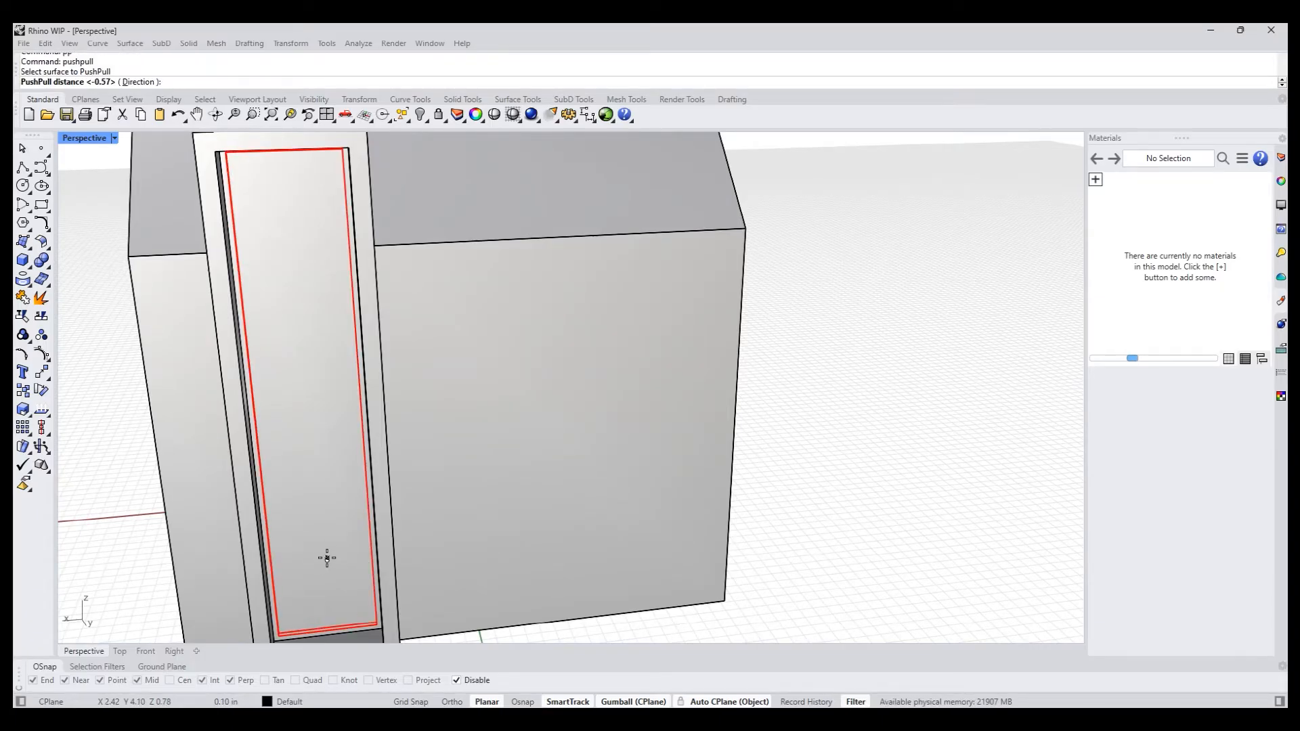
{"action": "left_click", "coordinate": [326, 558]}
- Switch to the Back view and frame the upper part of the chimney's recessed panel
{"action": "scroll", "coordinate": [729, 452], "scroll_direction": "down", "scroll_amount": 5}
{"action": "right_click_drag", "start_coordinate": [728, 452], "coordinate": [550, 482], "text": "shift"}
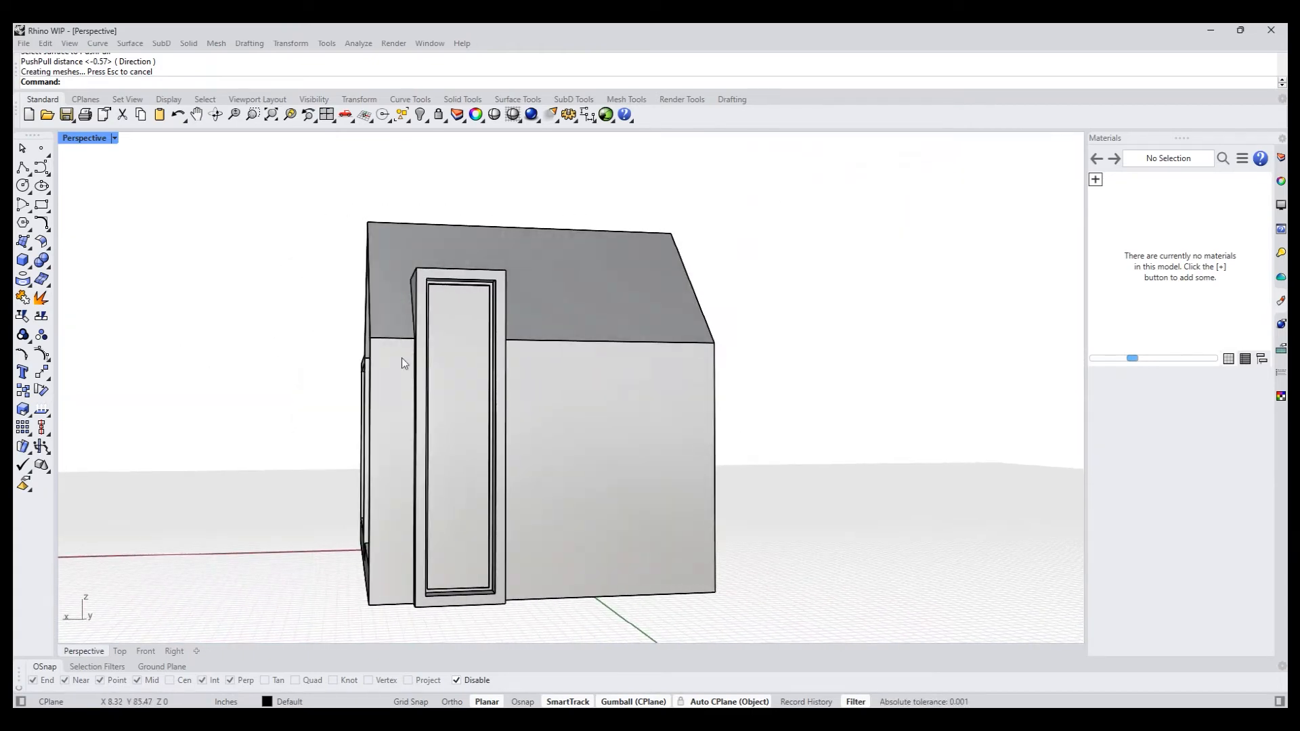
{"action": "scroll", "coordinate": [412, 366], "scroll_direction": "up", "scroll_amount": 8}
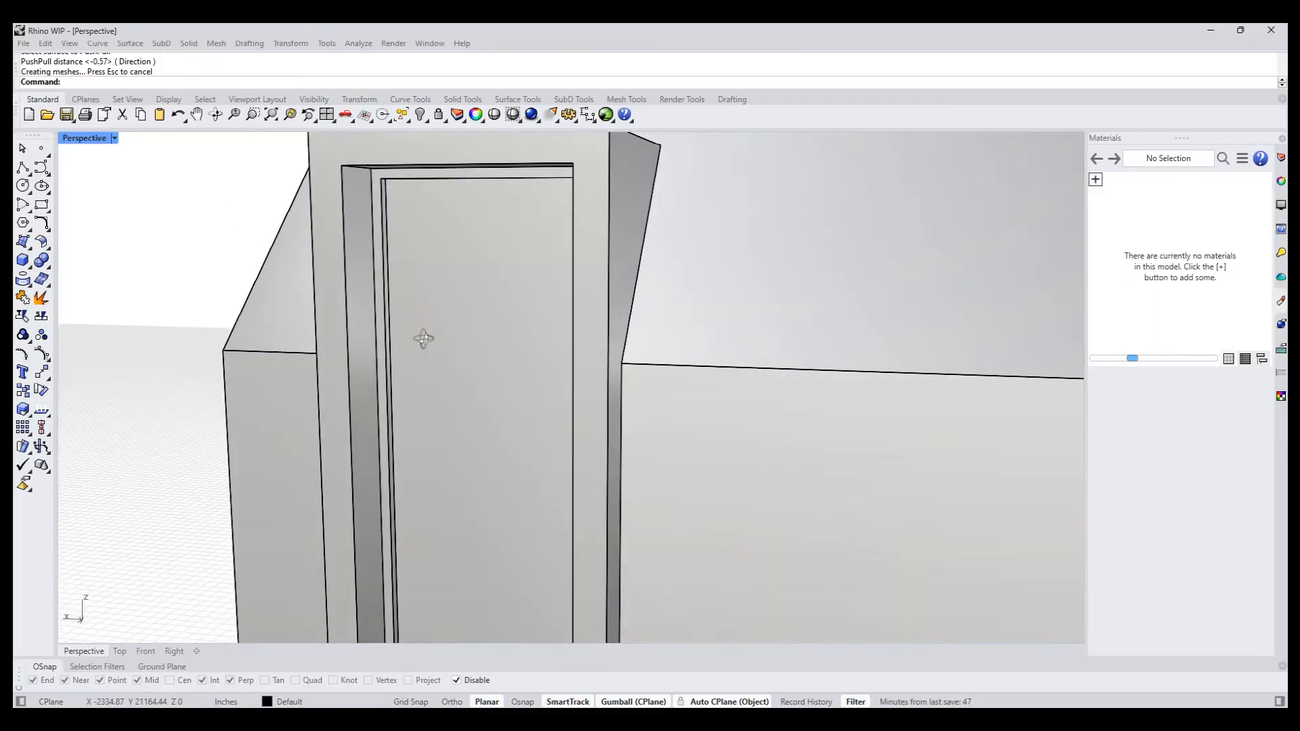
{"action": "right_click_drag", "start_coordinate": [389, 408], "coordinate": [431, 410]}
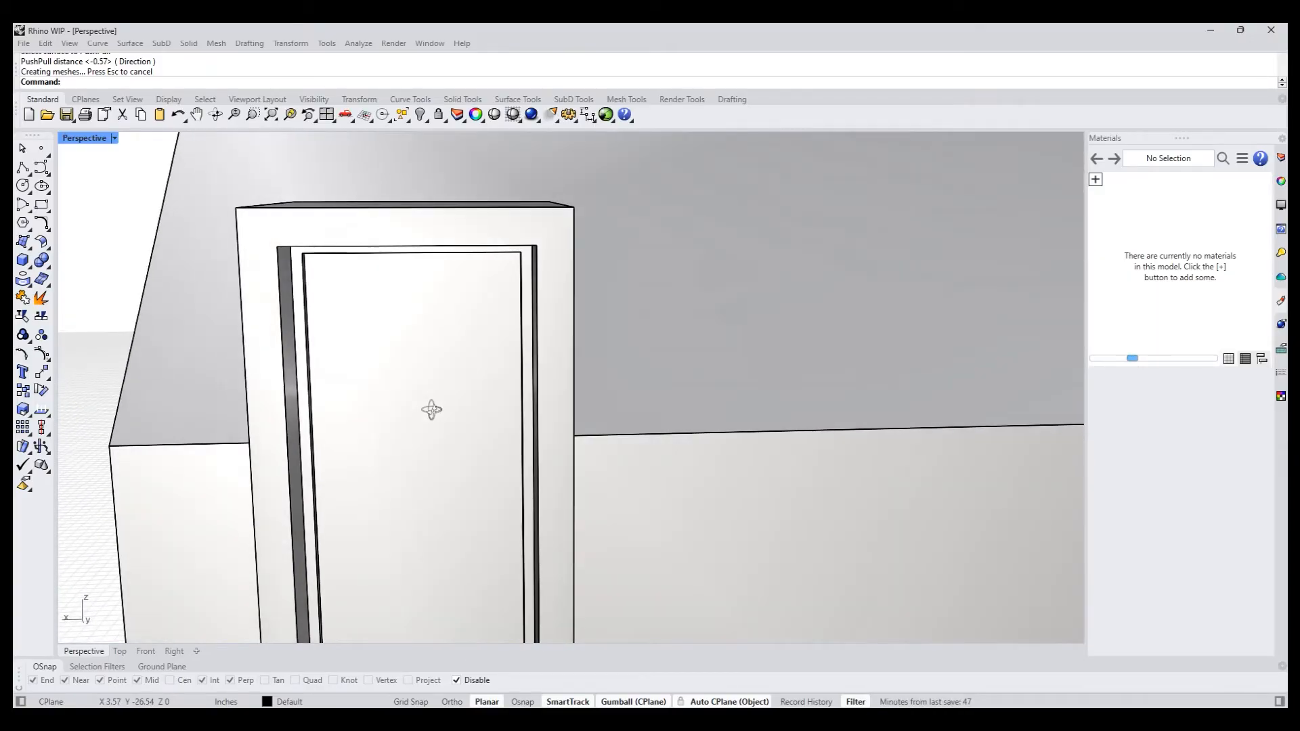
{"action": "key", "text": "ctrl+F2"}
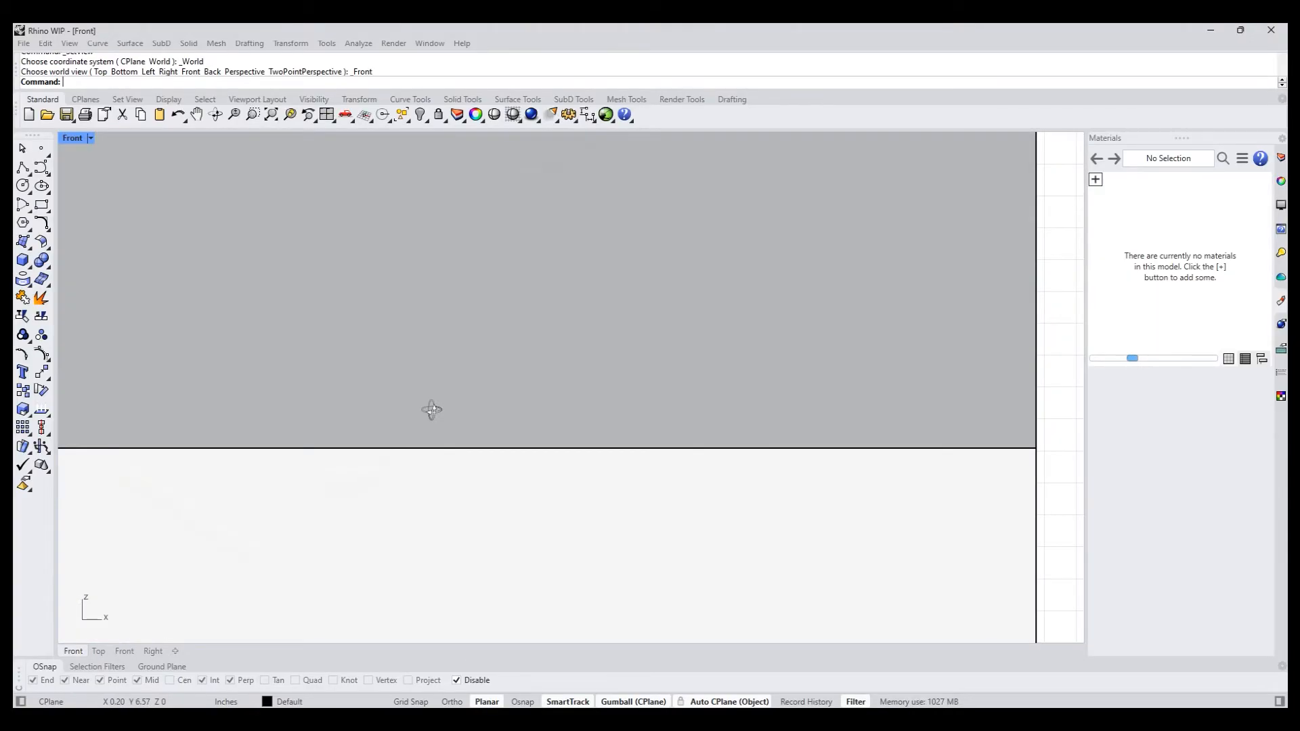
{"action": "scroll", "coordinate": [487, 411], "scroll_direction": "down", "scroll_amount": 5}
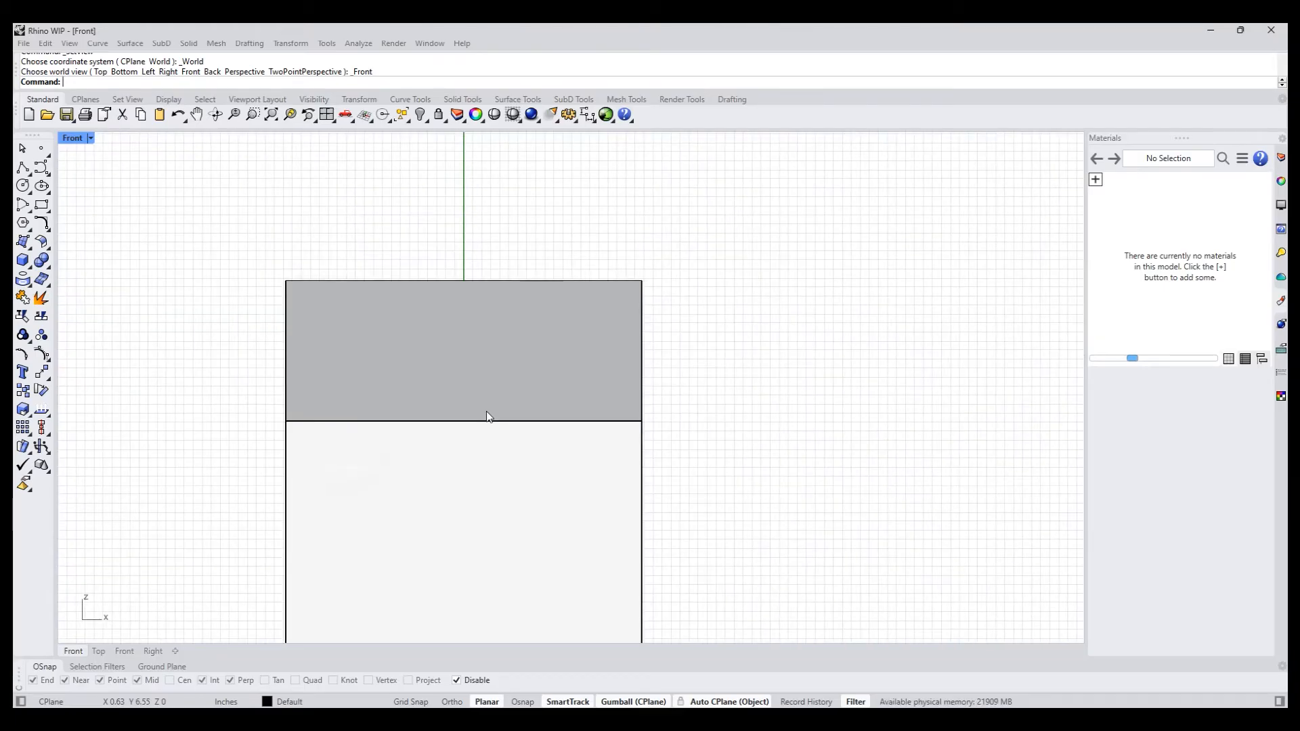
{"action": "type", "text": "bb"}
{"action": "key", "text": "Return"}
{"action": "right_click_drag", "start_coordinate": [486, 412], "coordinate": [274, 257]}
{"action": "scroll", "coordinate": [228, 250], "scroll_direction": "up", "scroll_amount": 4}
{"action": "scroll", "coordinate": [229, 250], "scroll_direction": "up", "scroll_amount": 2}
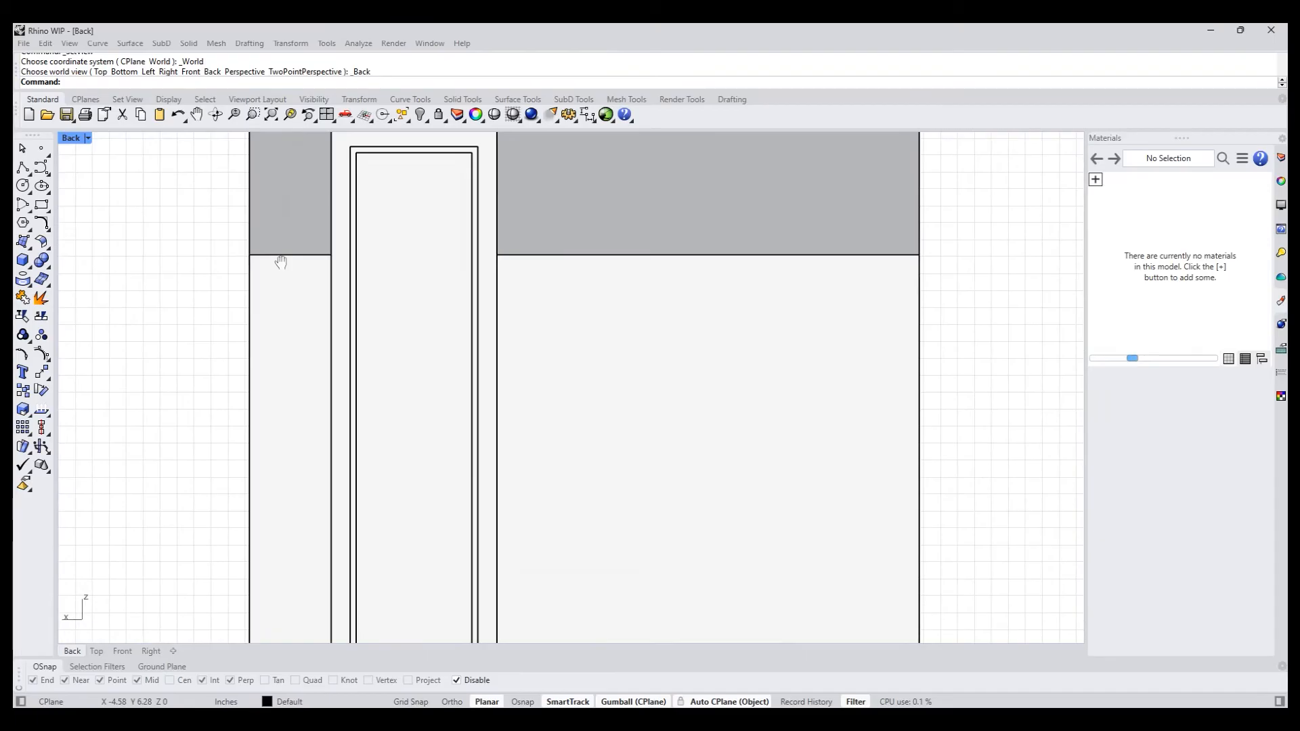
- Draw a thin horizontal rectangle across the full width of the chimney's innermost panel, near the roof eave's height
{"action": "left_click", "coordinate": [42, 205]}
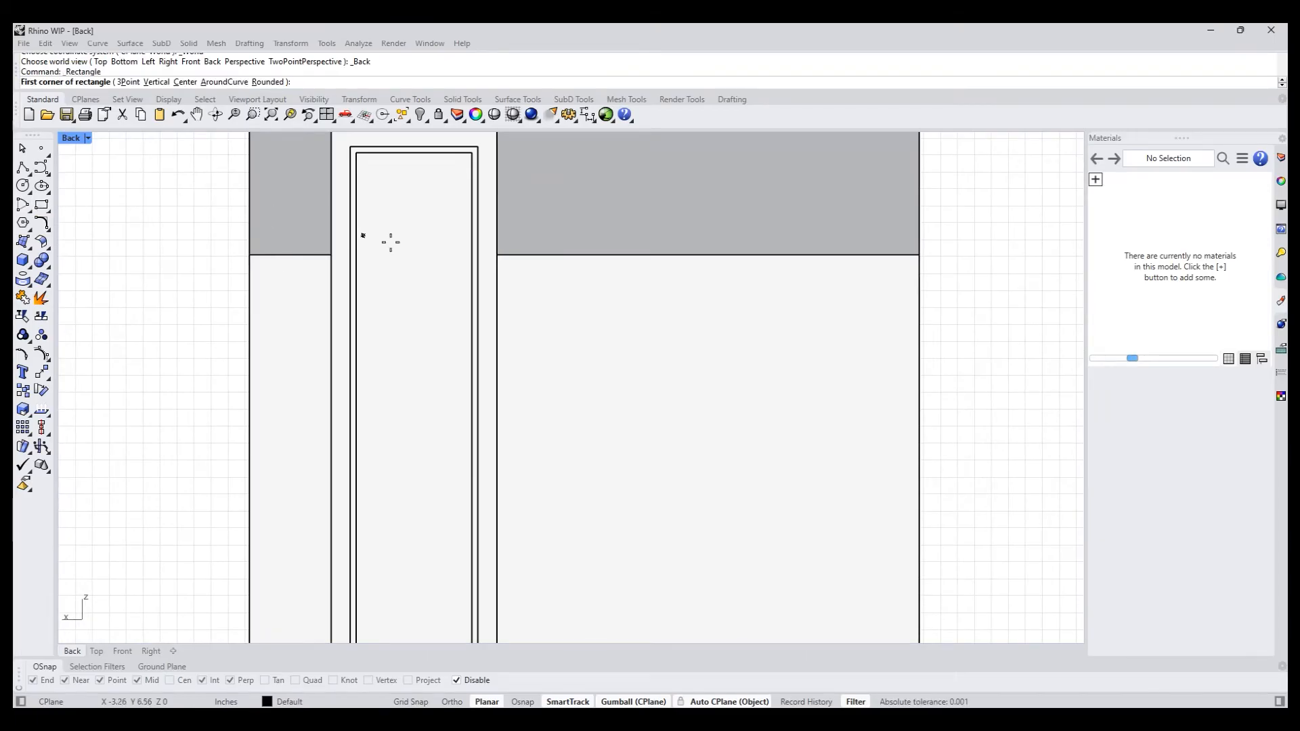
{"action": "key", "text": "Escape"}
{"action": "left_click", "coordinate": [408, 271]}
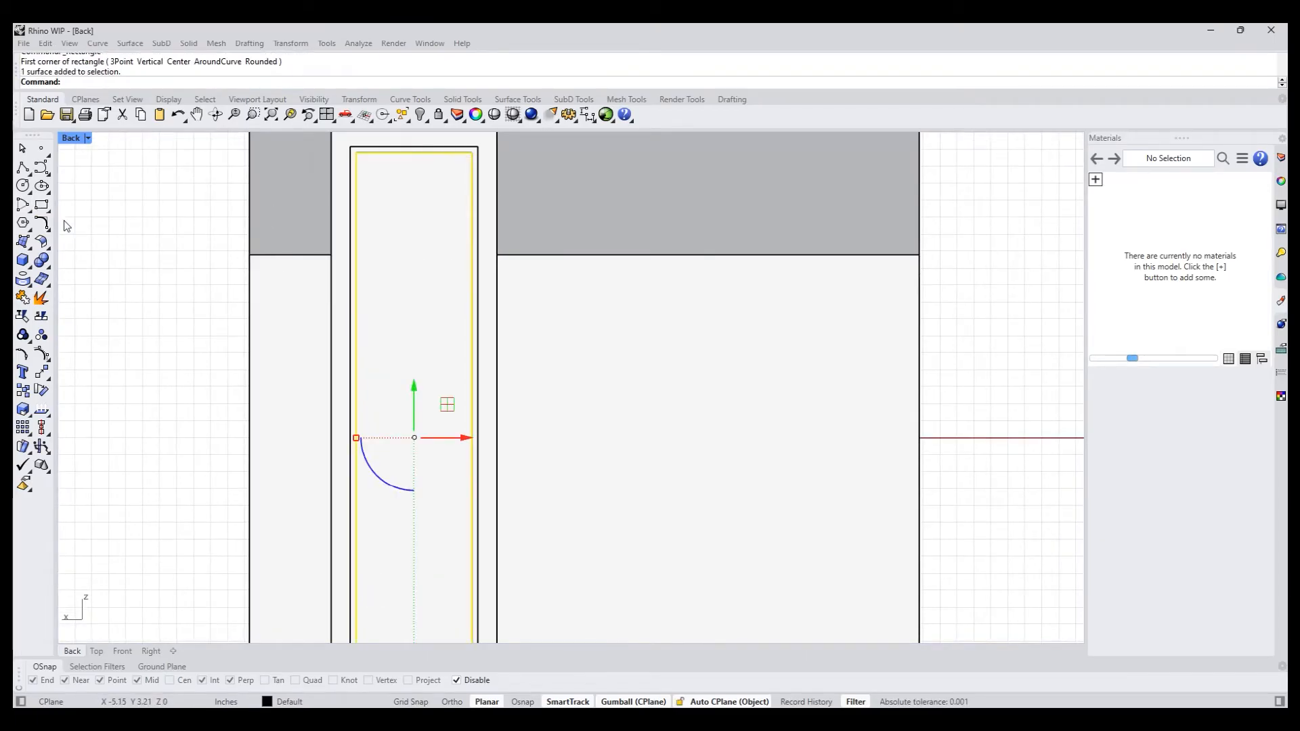
{"action": "left_click", "coordinate": [43, 206]}
{"action": "scroll", "coordinate": [351, 240], "scroll_direction": "up", "scroll_amount": 3}
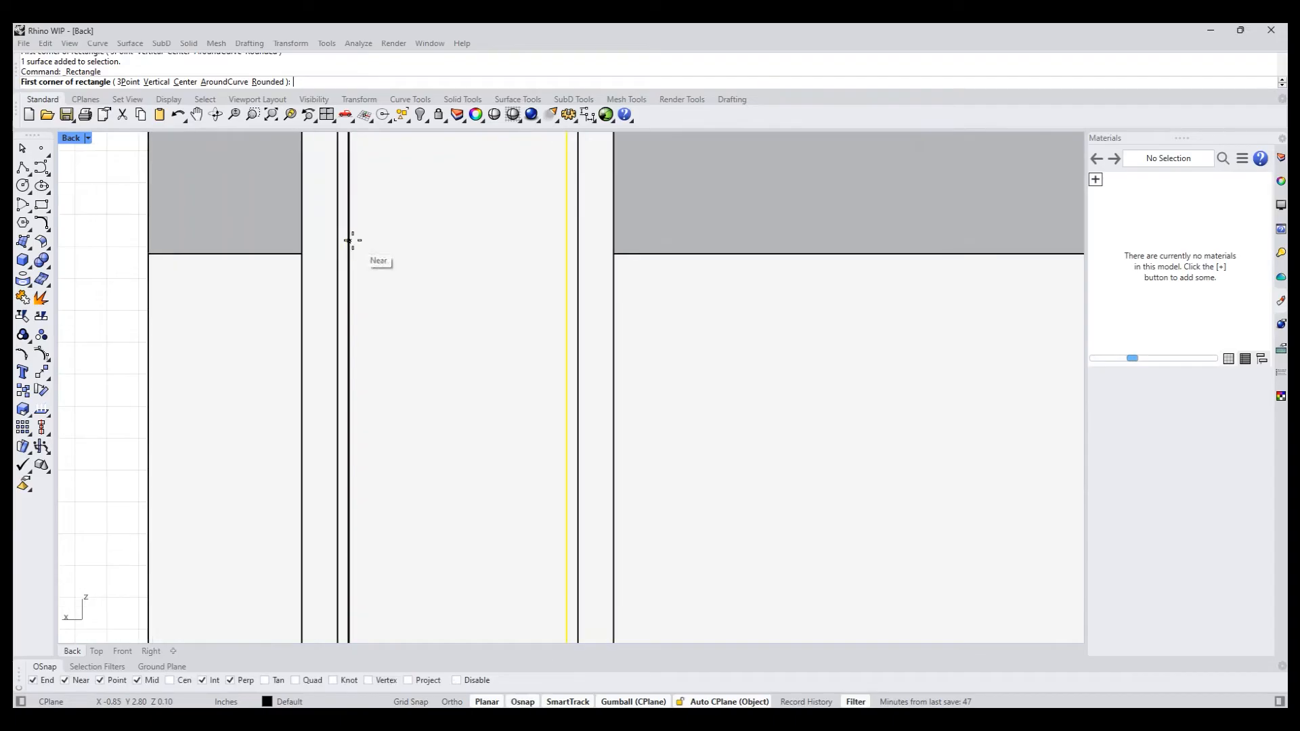
{"action": "left_click", "coordinate": [349, 241]}
{"action": "key", "text": "alt"}
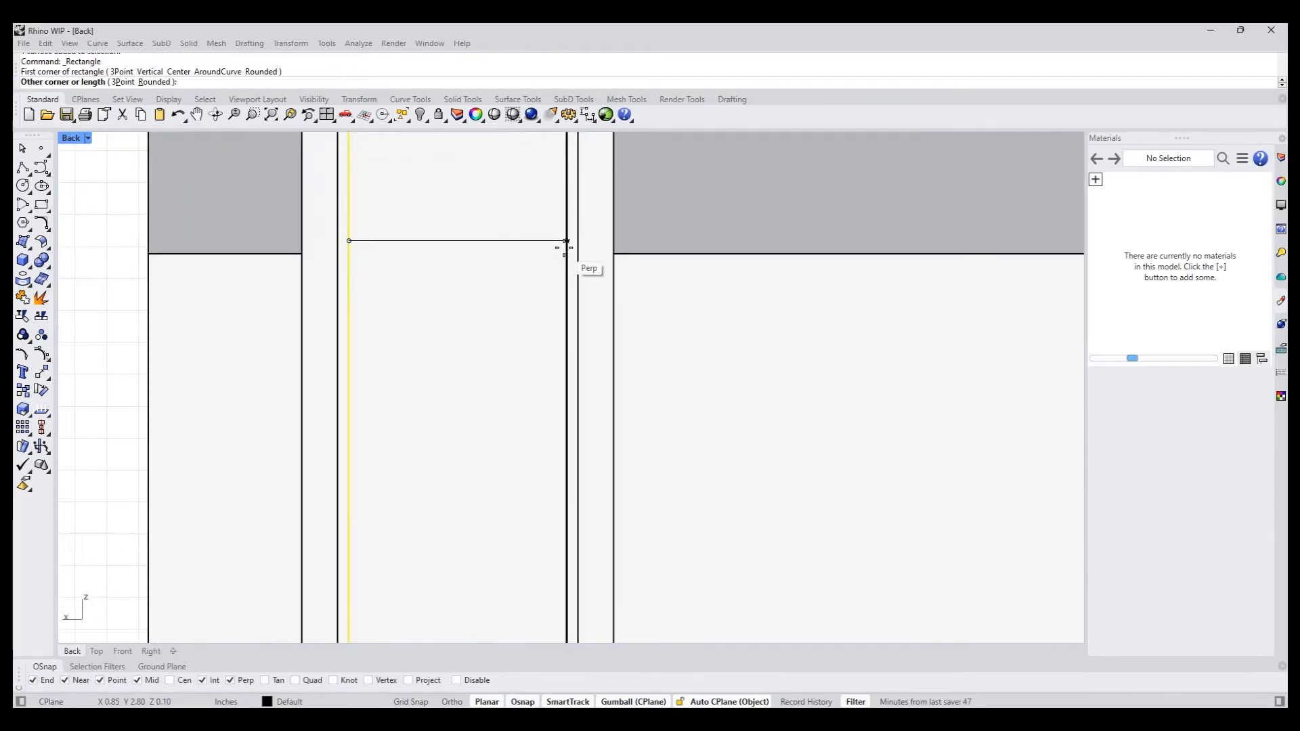
{"action": "left_click", "coordinate": [567, 255]}
- Copy the thin rectangle straight down three times, spacing the copies roughly evenly over the chimney panel's height
{"action": "scroll", "coordinate": [560, 255], "scroll_direction": "down", "scroll_amount": 3}
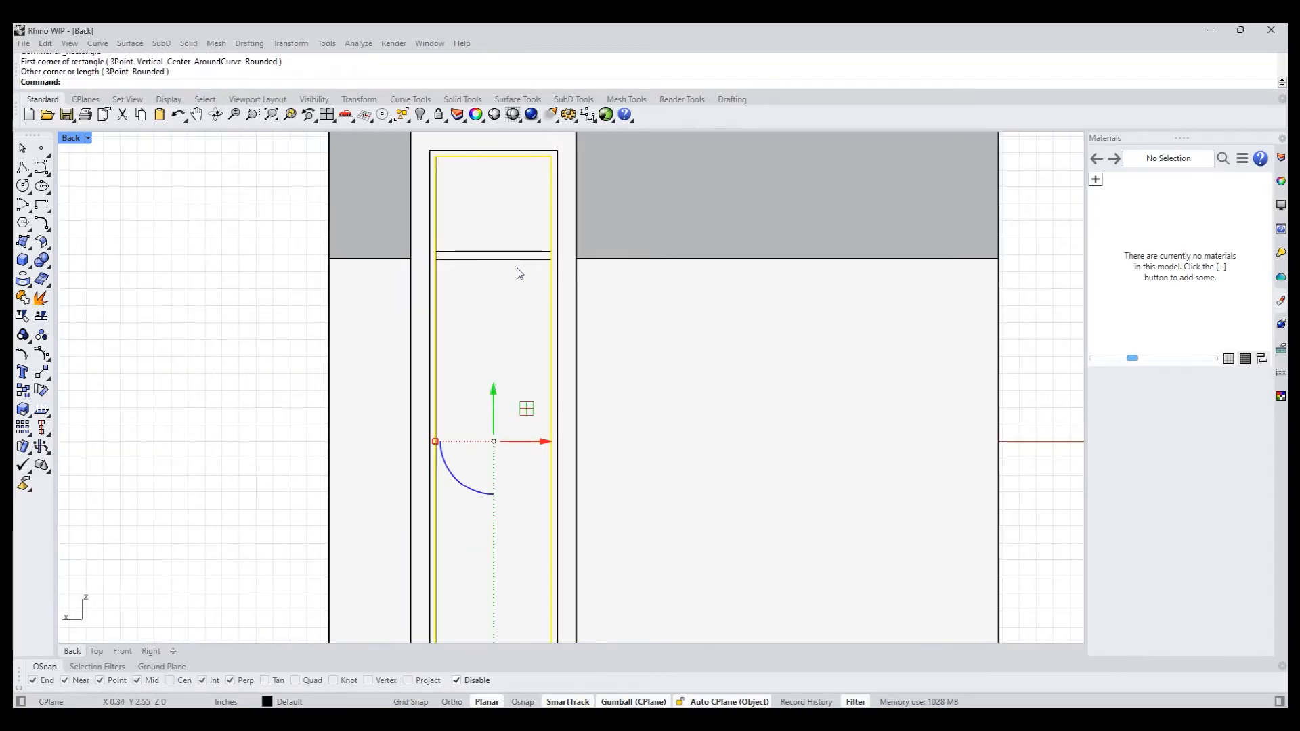
{"action": "left_click", "coordinate": [518, 258]}
{"action": "left_click", "coordinate": [570, 306]}
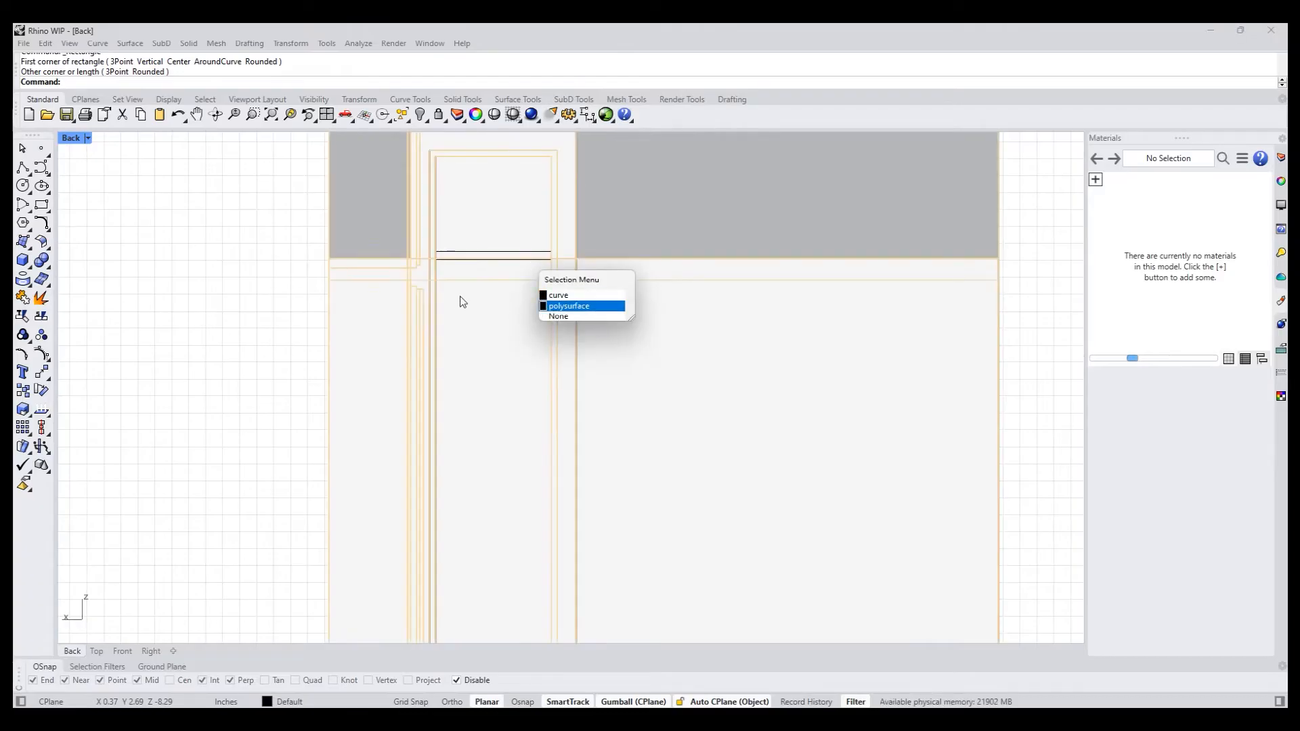
{"action": "left_click", "coordinate": [322, 259]}
{"action": "left_click", "coordinate": [465, 258]}
{"action": "left_click", "coordinate": [506, 295]}
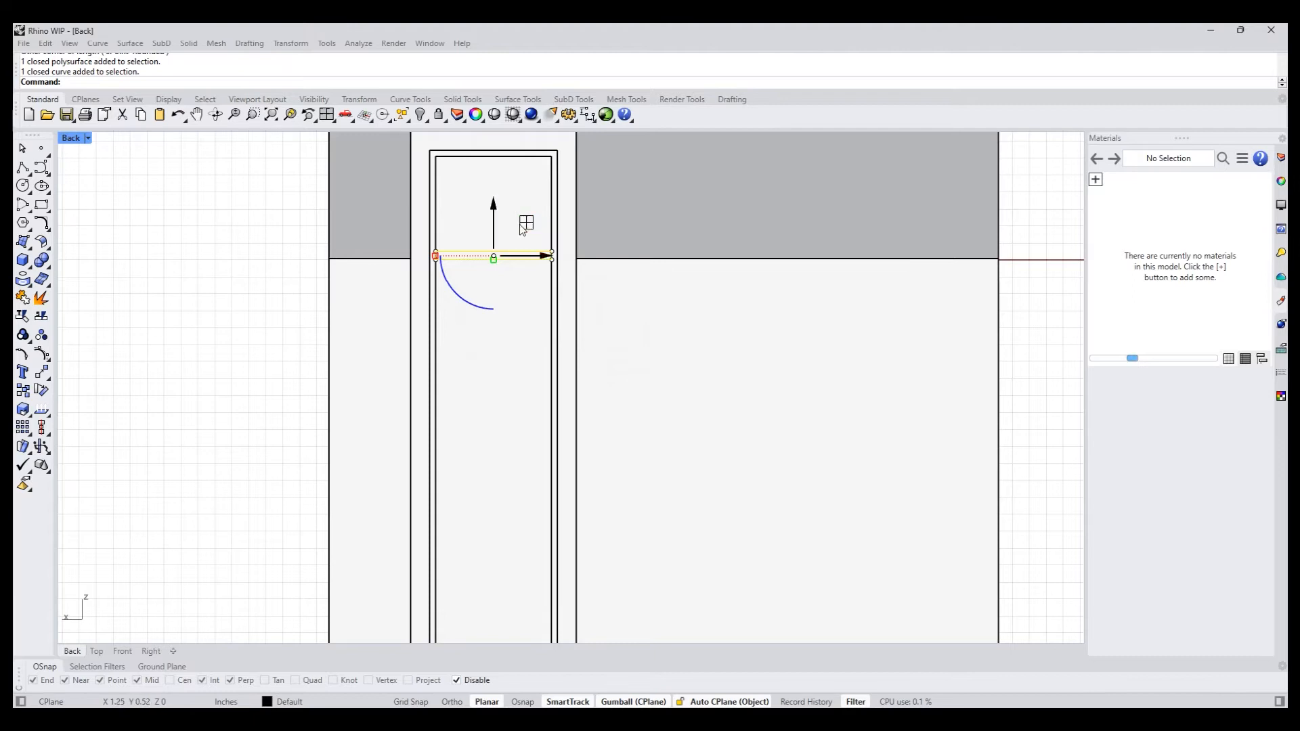
{"action": "scroll", "coordinate": [522, 258], "scroll_direction": "down", "scroll_amount": 5}
{"action": "left_click_drag", "start_coordinate": [395, 230], "coordinate": [395, 282]}
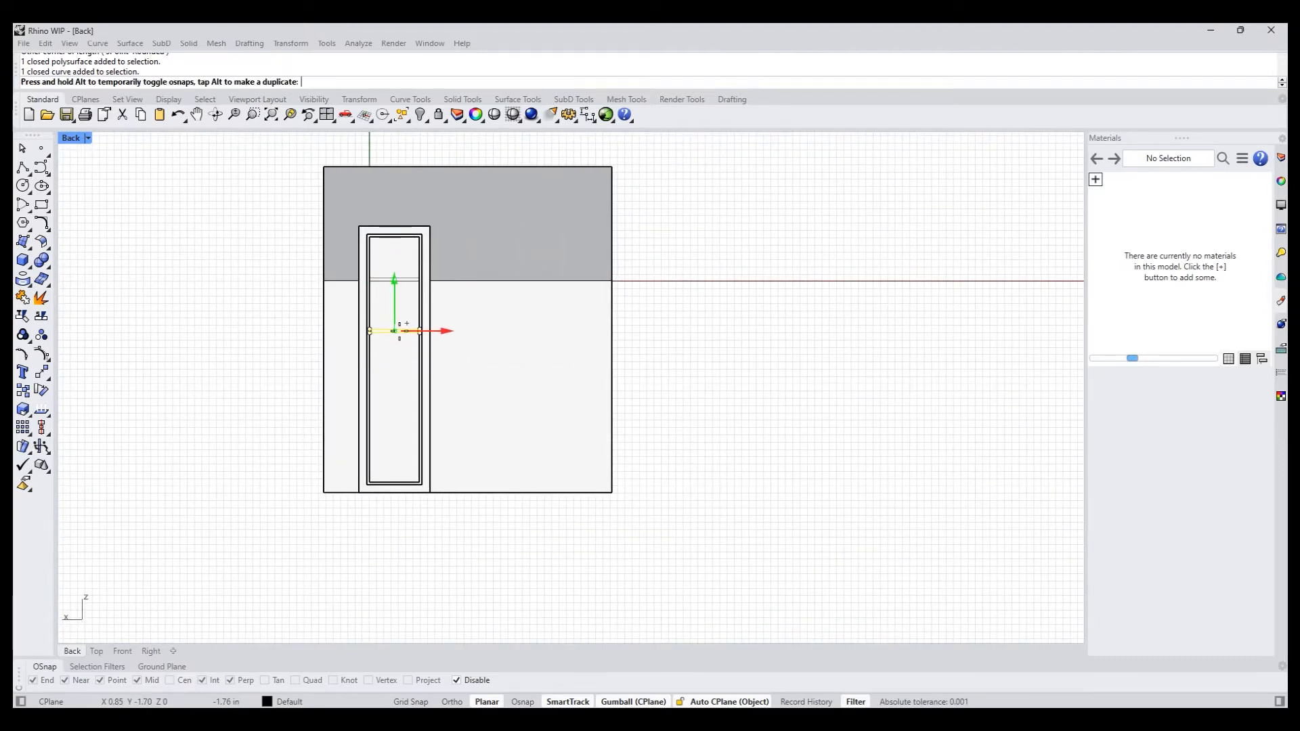
{"action": "left_click_drag", "start_coordinate": [399, 331], "coordinate": [399, 331]}
{"action": "key", "text": "alt"}
{"action": "left_click_drag", "start_coordinate": [396, 284], "coordinate": [406, 389]}
{"action": "left_click", "coordinate": [407, 389]}
{"action": "left_click_drag", "start_coordinate": [394, 336], "coordinate": [400, 443]}
- Try to distribute the four thin rectangles along the Z axis with Gap mode and automatic spacing
{"action": "left_click", "coordinate": [200, 366]}
{"action": "left_click_drag", "start_coordinate": [187, 252], "coordinate": [501, 455]}
{"action": "left_click", "coordinate": [302, 418]}
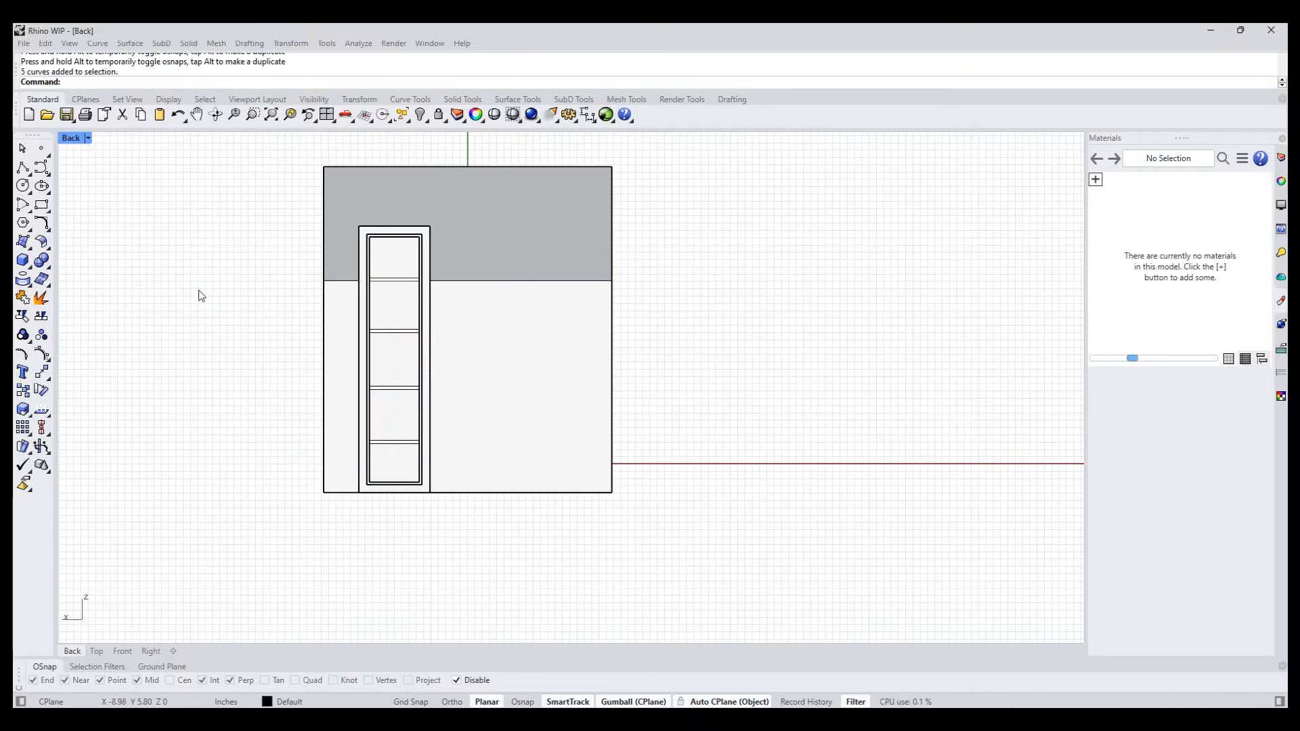
{"action": "left_click", "coordinate": [402, 289]}
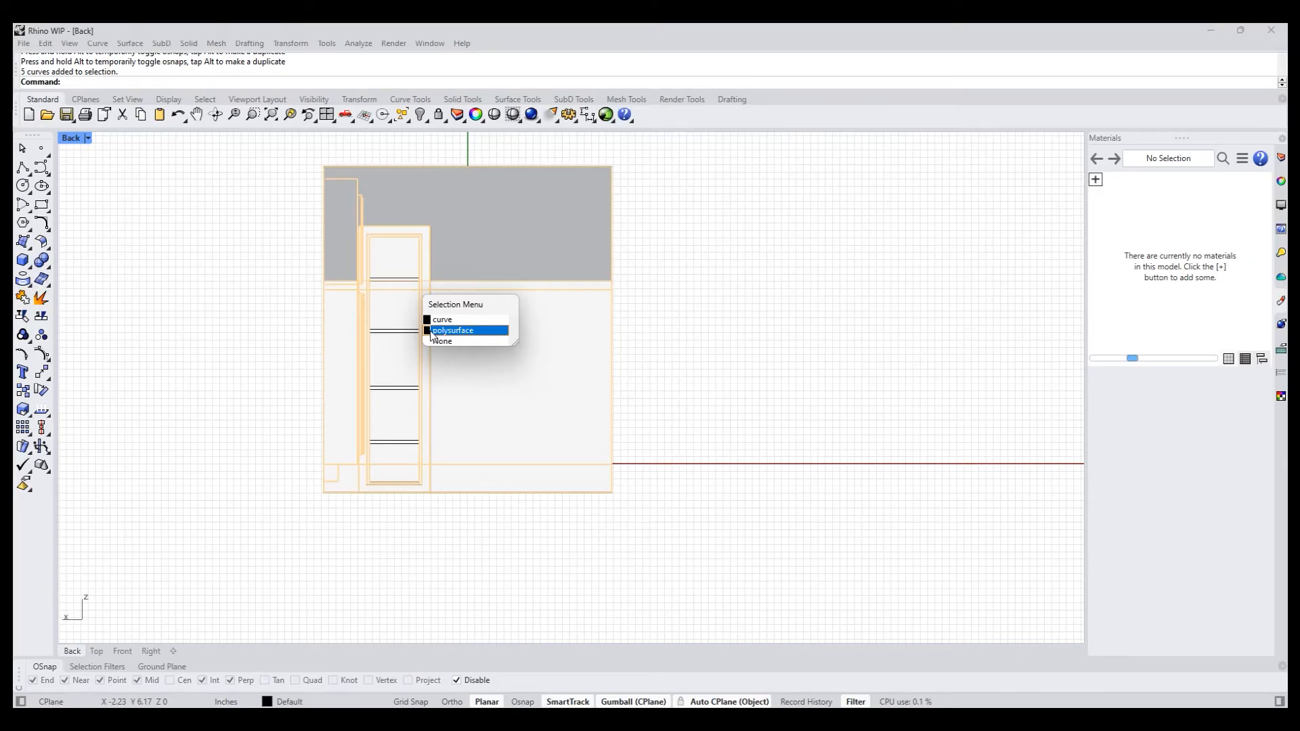
{"action": "left_click", "coordinate": [418, 331]}
{"action": "left_click", "coordinate": [408, 331], "text": "shift"}
{"action": "left_click", "coordinate": [394, 389], "text": "shift"}
{"action": "left_click", "coordinate": [395, 446], "text": "shift"}
{"action": "type", "text": "Distribute"}
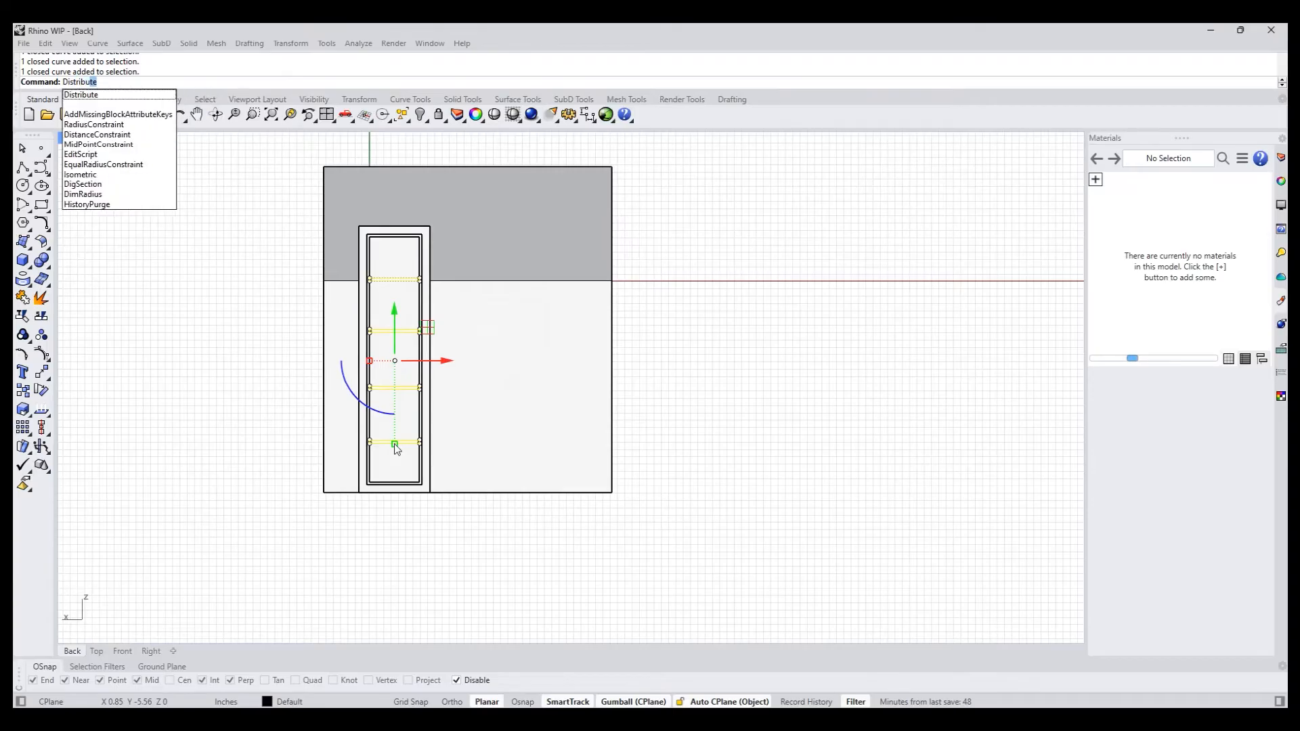
{"action": "key", "text": "Return"}
{"action": "left_click", "coordinate": [192, 82]}
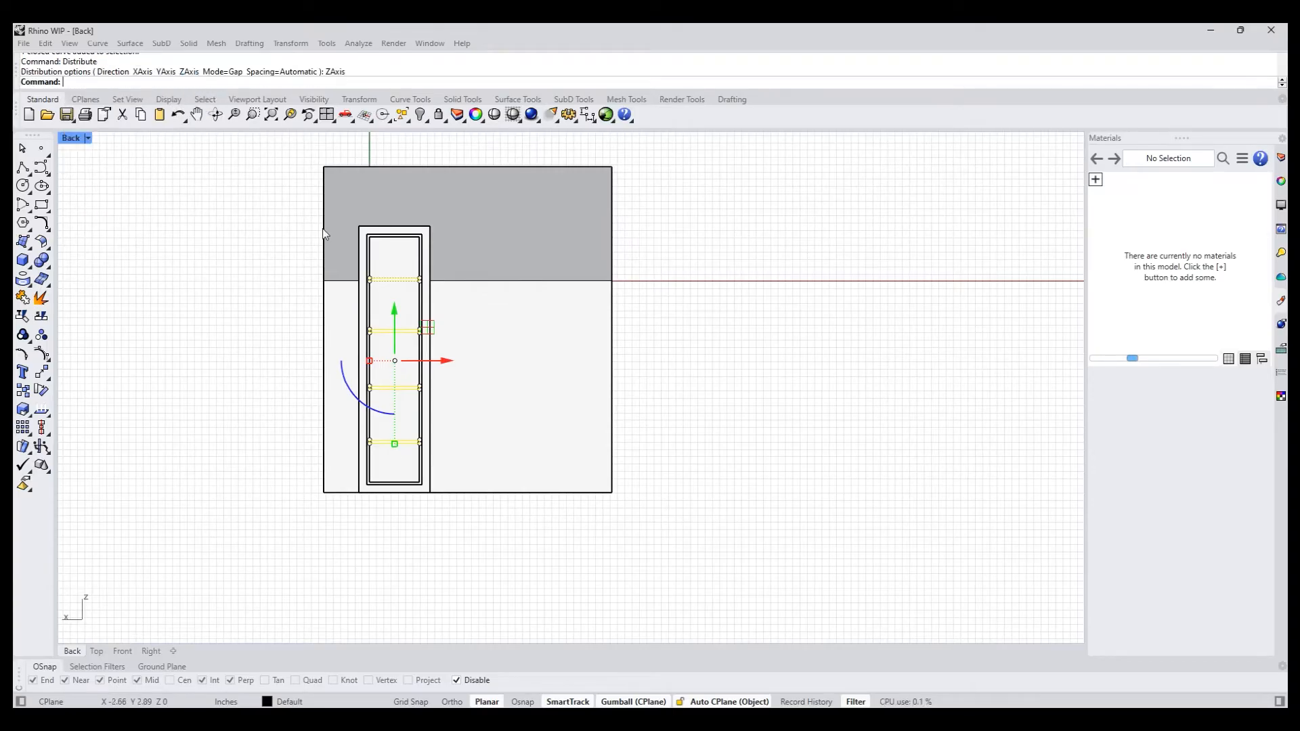
- Retry Distribute along the Z axis on the four rectangles, undoing and redoing the last rectangle copy to compare
{"action": "scroll", "coordinate": [390, 267], "scroll_direction": "up", "scroll_amount": 2}
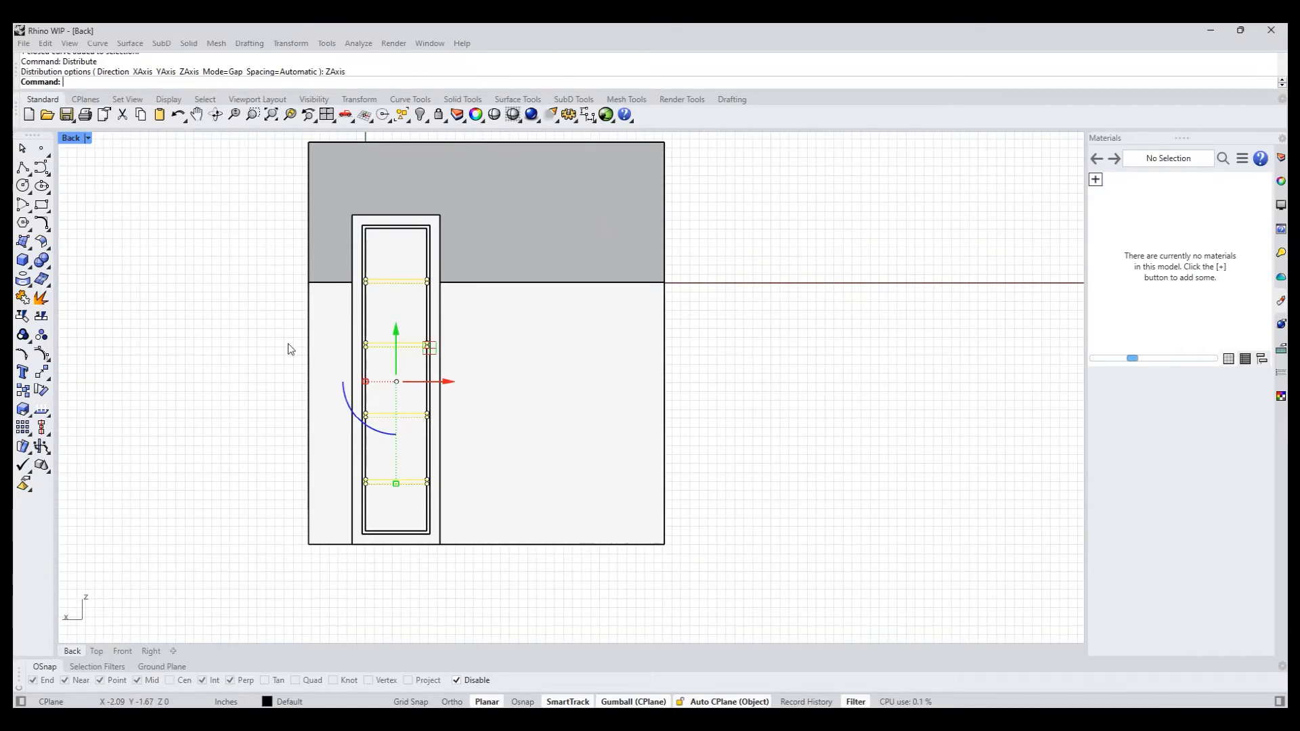
{"action": "right_click_drag", "start_coordinate": [290, 349], "coordinate": [268, 396]}
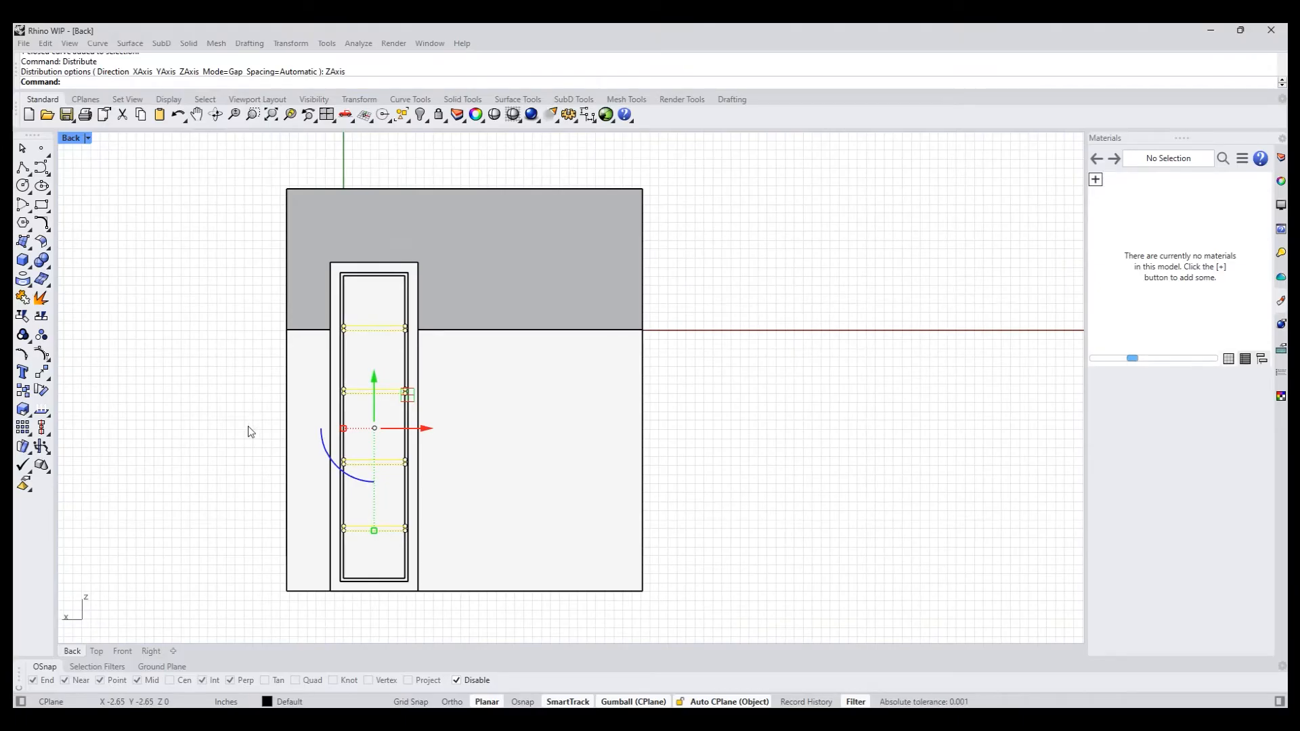
{"action": "key", "text": "ctrl+z"}
{"action": "key", "text": "ctrl+y"}
{"action": "type", "text": "Ditribu"}
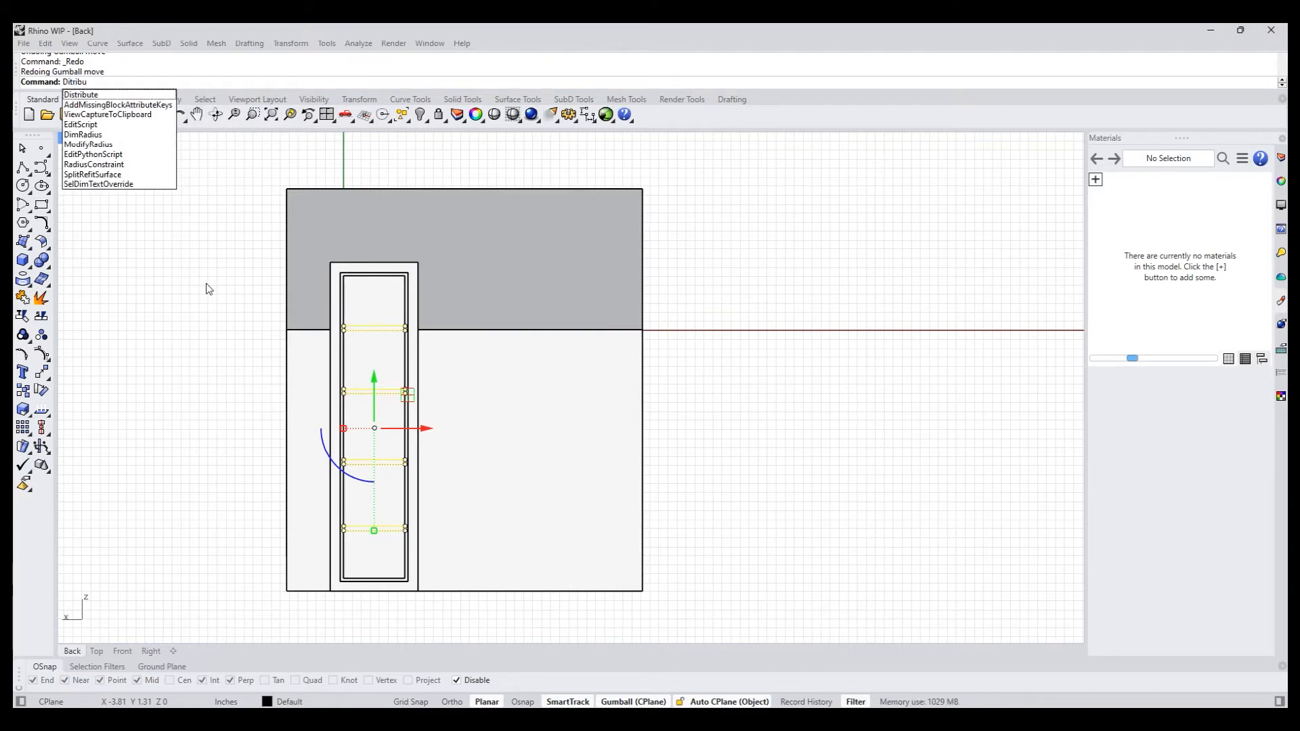
{"action": "key", "text": "Return"}
{"action": "type", "text": "D"}
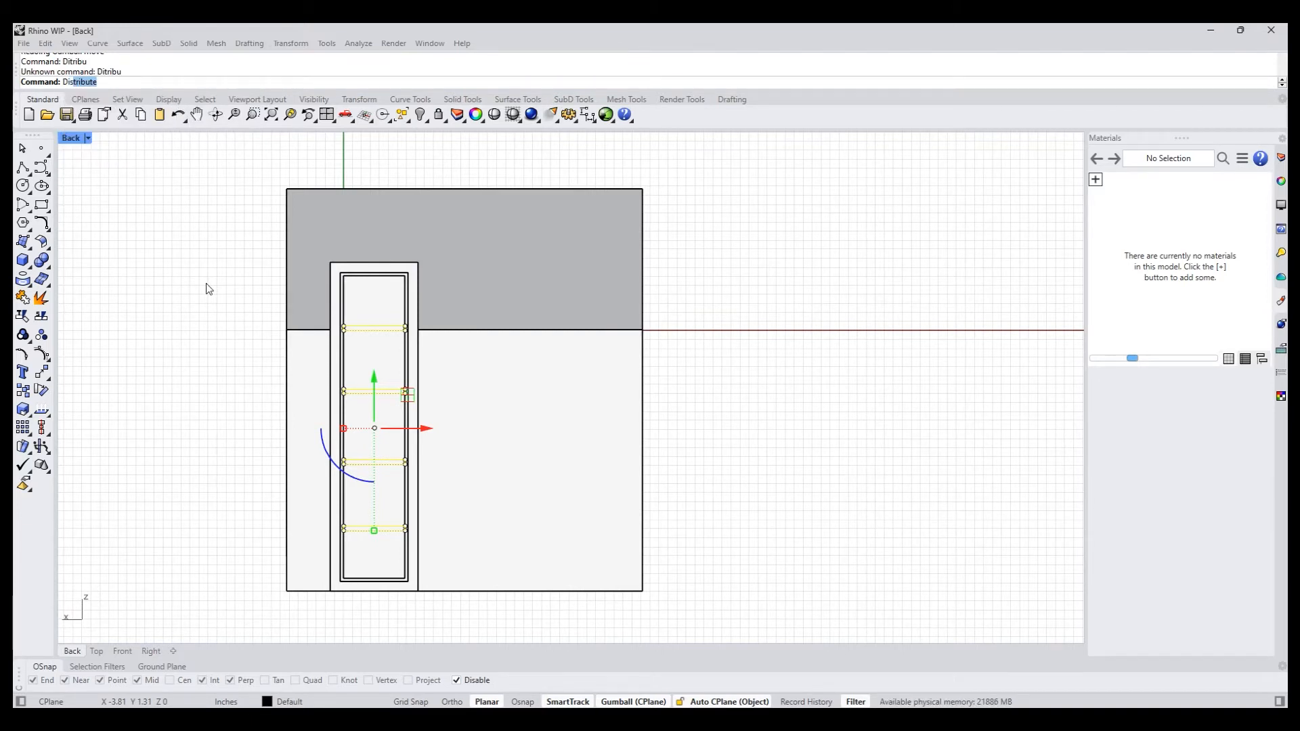
{"action": "key", "text": "Return"}
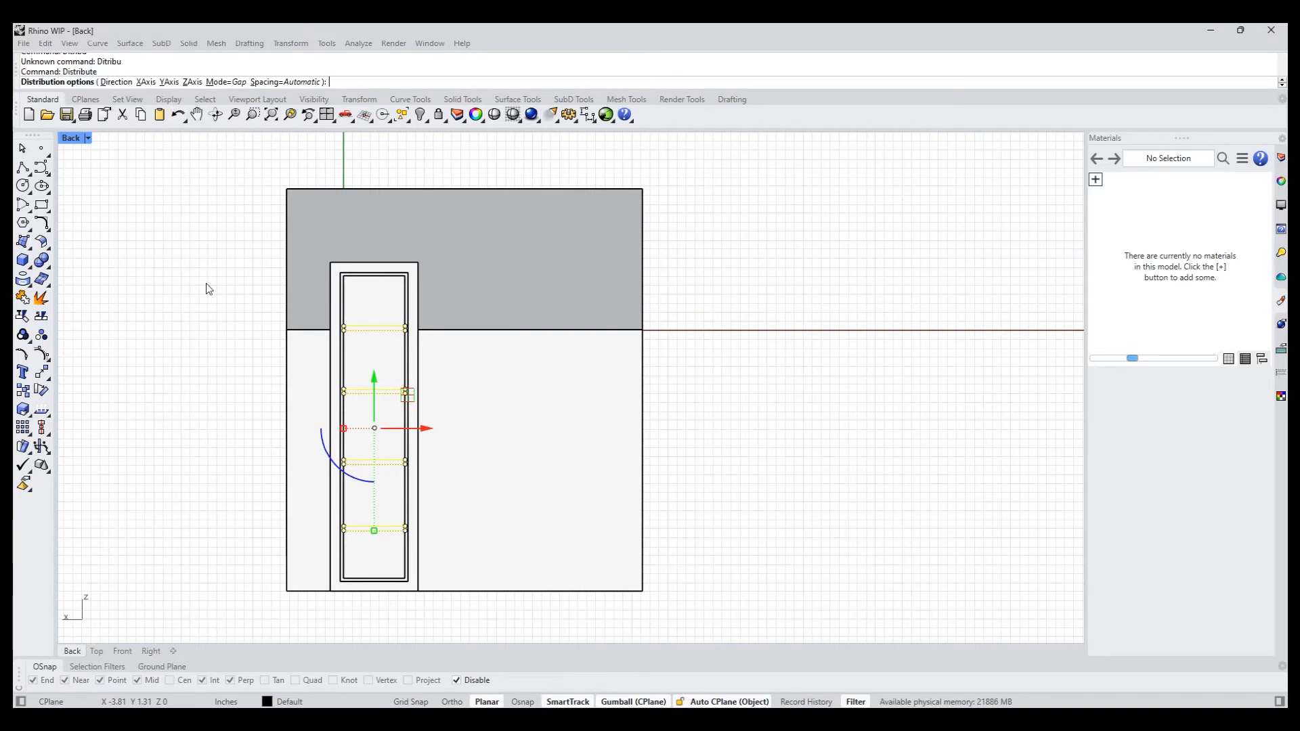
{"action": "left_click", "coordinate": [193, 83]}
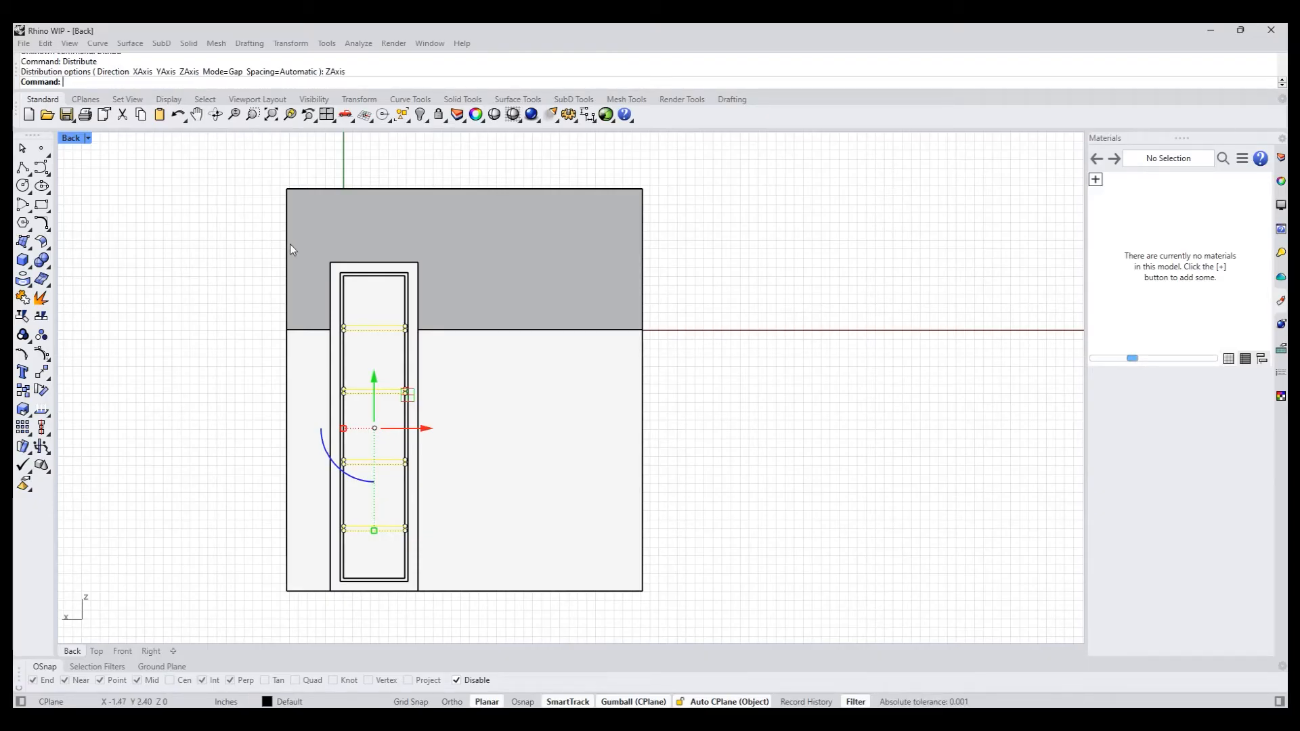
{"action": "scroll", "coordinate": [421, 475], "scroll_direction": "up", "scroll_amount": 1}
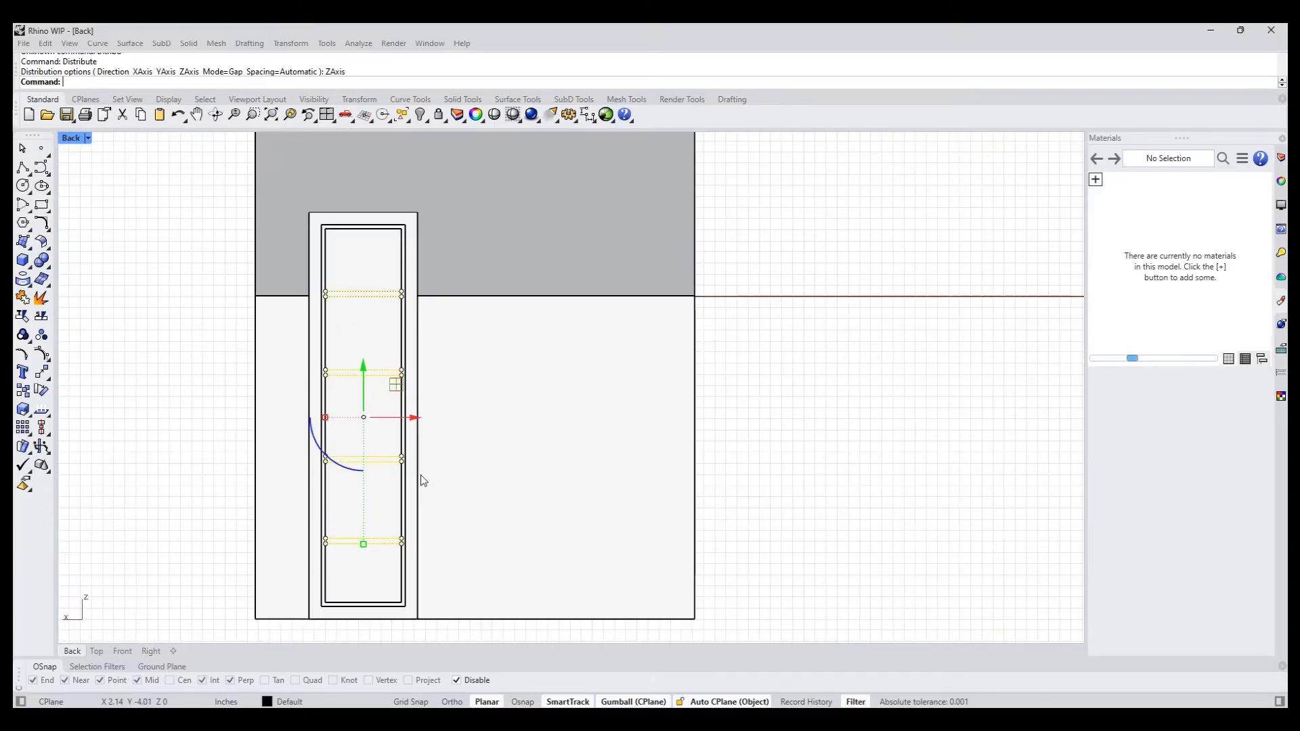
{"action": "key", "text": "ctrl+z"}
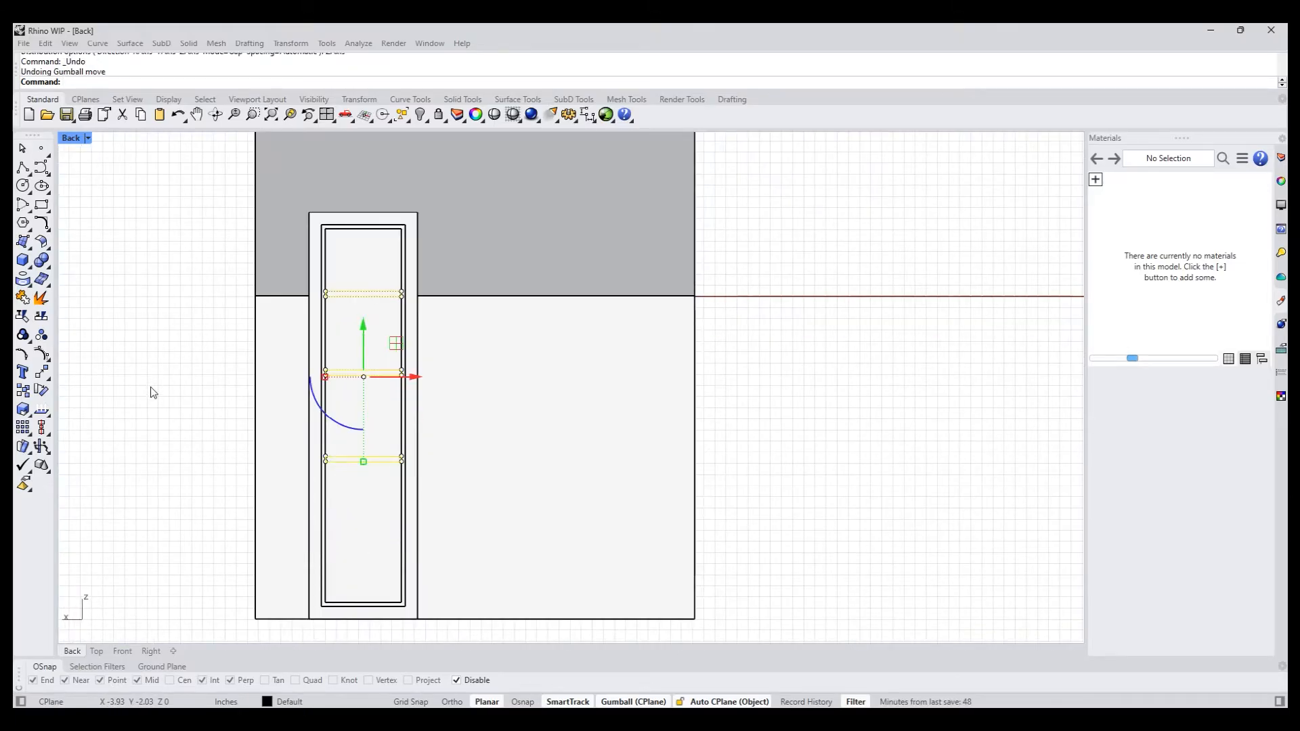
{"action": "key", "text": "ctrl+y"}
- Select only the four thin rectangles on the chimney panel and inspect their placement from the perspective and back views
{"action": "left_click_drag", "start_coordinate": [131, 244], "coordinate": [528, 557]}
{"action": "left_click_drag", "start_coordinate": [159, 196], "coordinate": [321, 323]}
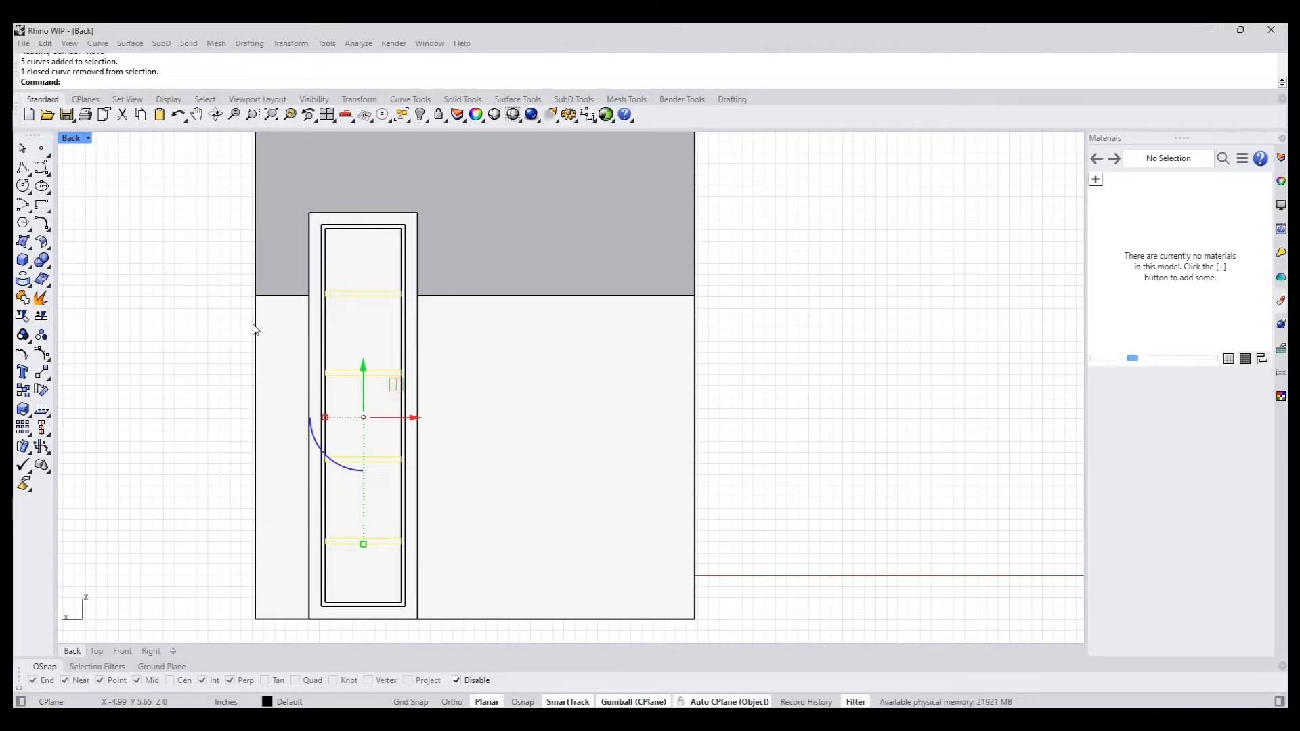
{"action": "key", "text": "ctrl+F4"}
{"action": "right_click_drag", "start_coordinate": [636, 305], "coordinate": [473, 322]}
{"action": "scroll", "coordinate": [512, 327], "scroll_direction": "down", "scroll_amount": 5}
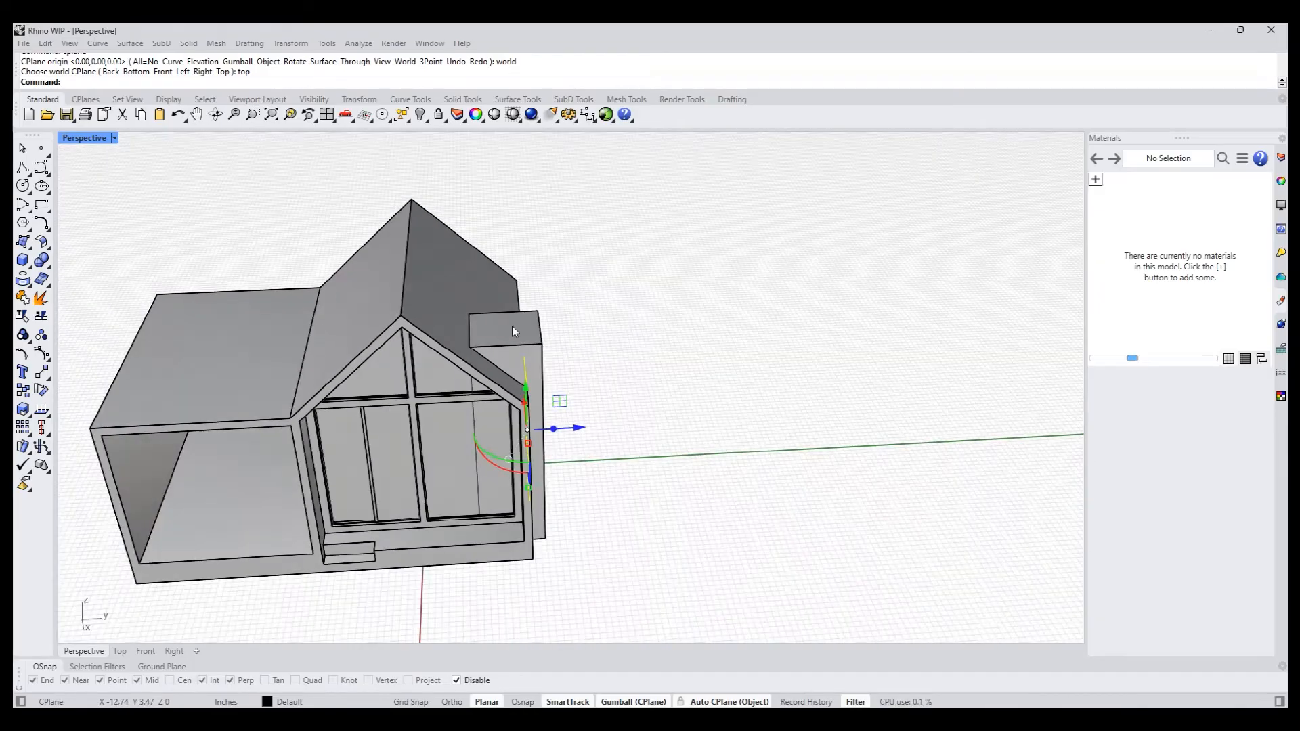
{"action": "right_click_drag", "start_coordinate": [663, 433], "coordinate": [482, 396]}
{"action": "scroll", "coordinate": [482, 400], "scroll_direction": "up", "scroll_amount": 8}
{"action": "right_click_drag", "start_coordinate": [653, 406], "coordinate": [464, 496]}
{"action": "scroll", "coordinate": [571, 444], "scroll_direction": "down", "scroll_amount": 4}
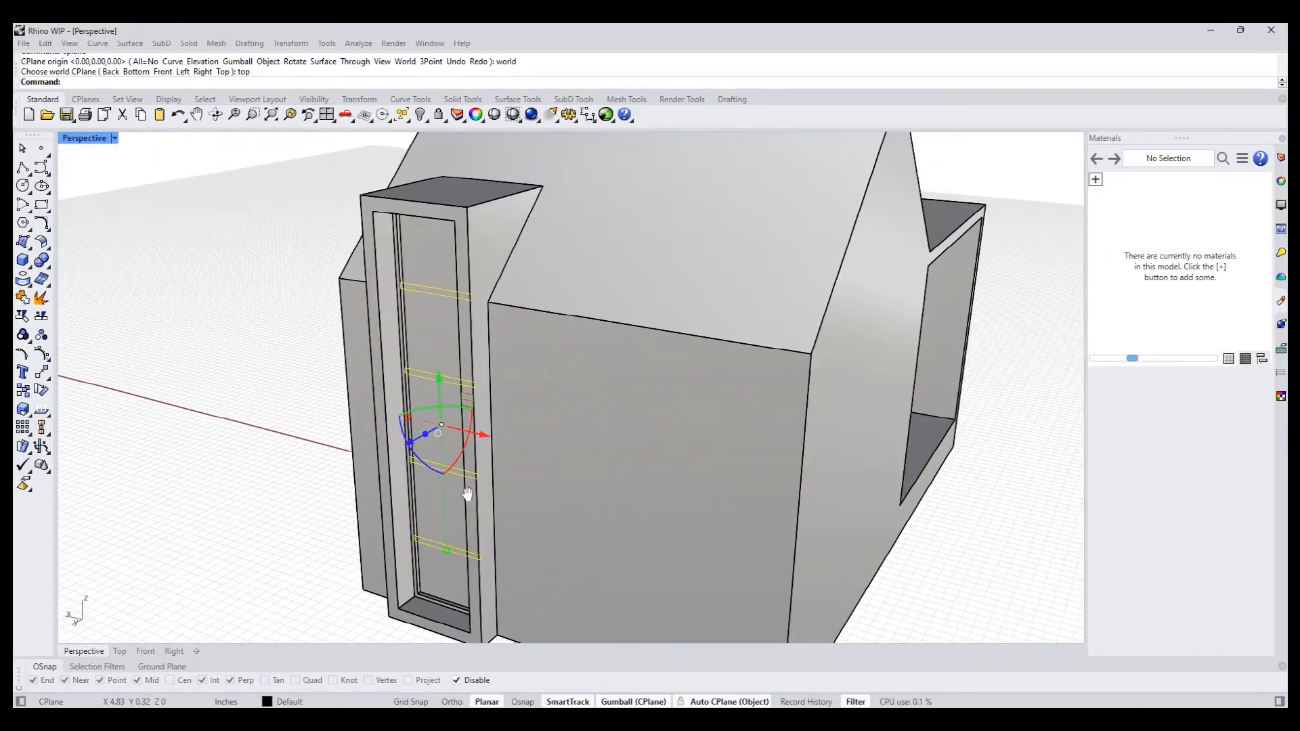
{"action": "right_click_drag", "start_coordinate": [325, 504], "coordinate": [420, 461]}
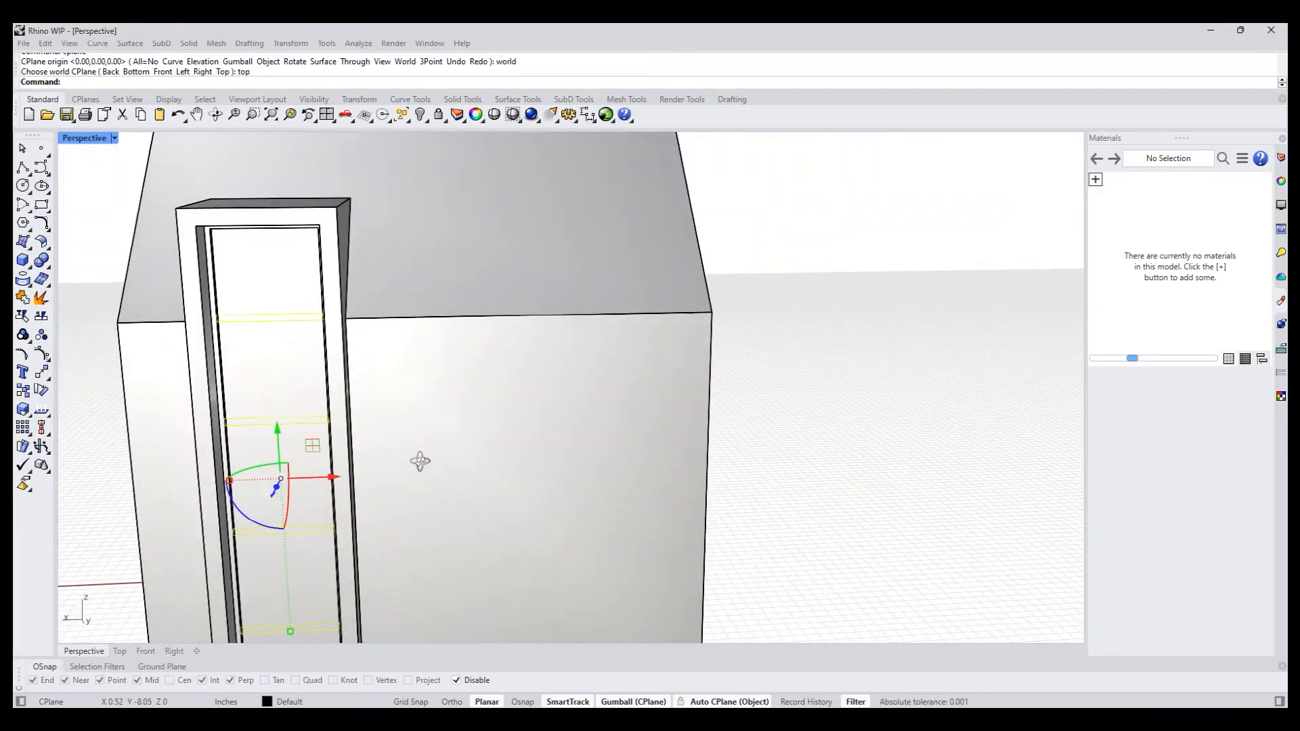
{"action": "key", "text": "ctrl+F2"}
{"action": "right_click_drag", "start_coordinate": [419, 461], "coordinate": [515, 437]}
- Distribute the four rectangles with Gap mode and automatic spacing along a vertical direction starting at the top rectangle's midpoint
{"action": "type", "text": "Ditr"}
{"action": "key", "text": "BackSpace"}
{"action": "key", "text": "BackSpace"}
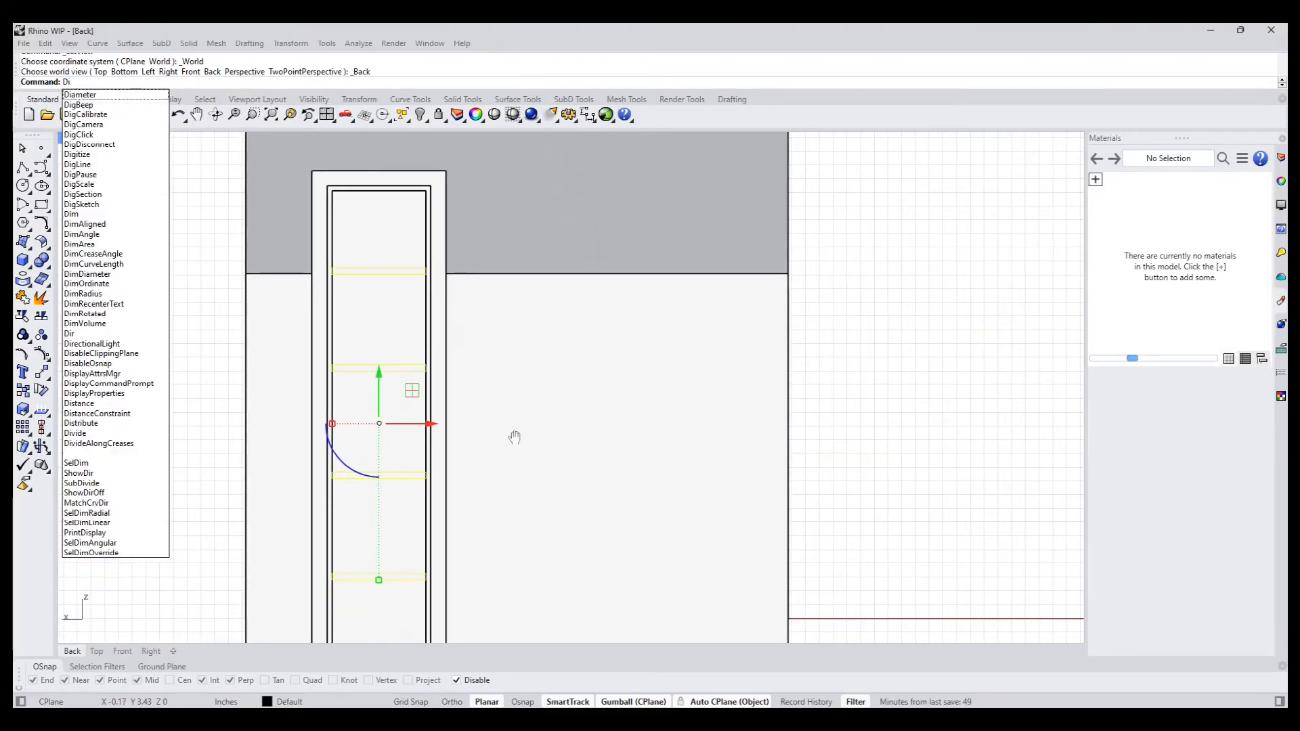
{"action": "type", "text": "s"}
{"action": "key", "text": "Return"}
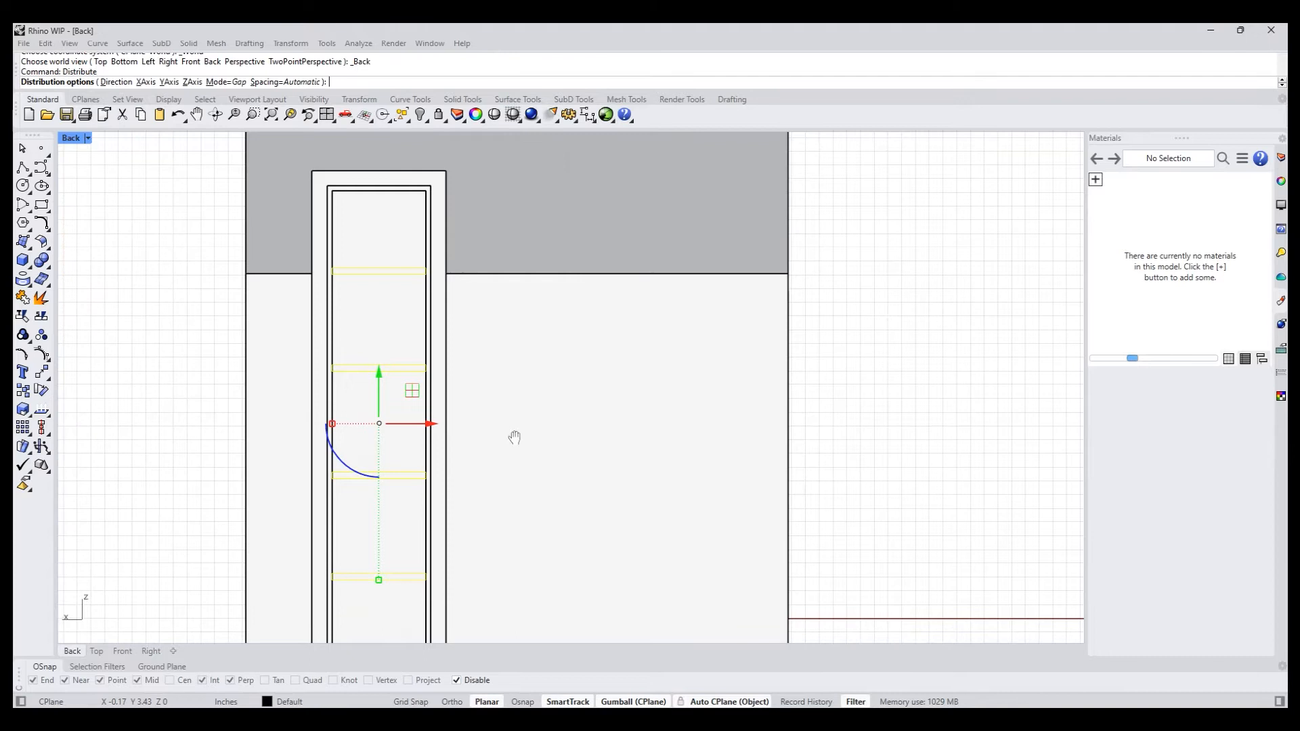
{"action": "left_click", "coordinate": [117, 82]}
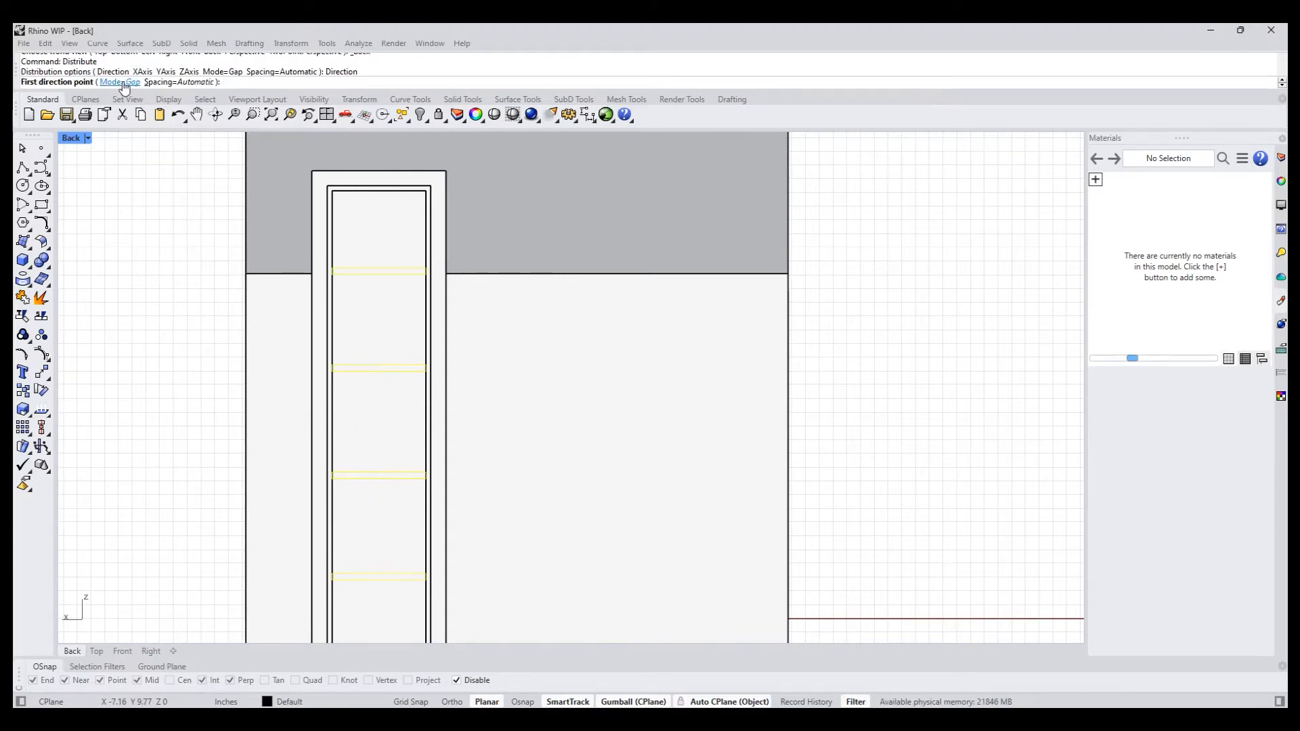
{"action": "left_click", "coordinate": [380, 270]}
{"action": "scroll", "coordinate": [379, 271], "scroll_direction": "down", "scroll_amount": 5}
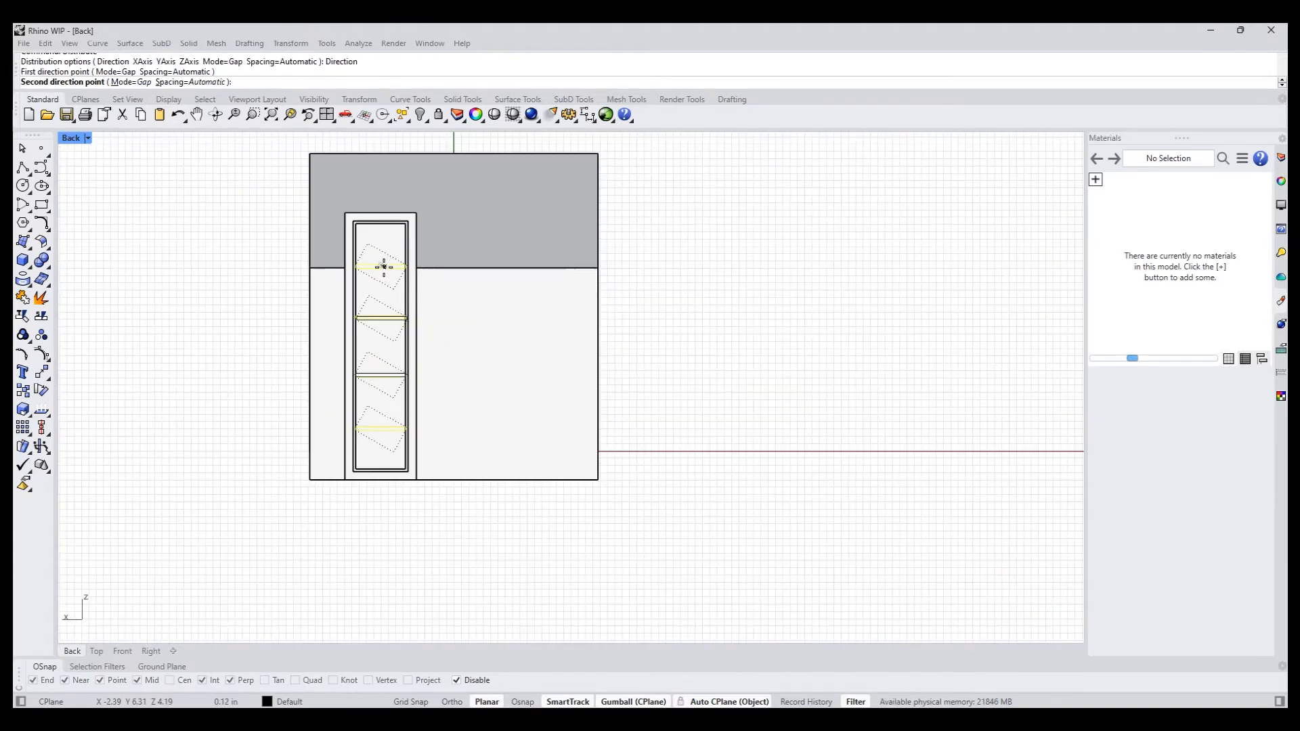
{"action": "left_click", "coordinate": [386, 411], "text": "shift"}
{"action": "left_click", "coordinate": [251, 383]}
{"action": "right_click_drag", "start_coordinate": [227, 338], "coordinate": [206, 380]}
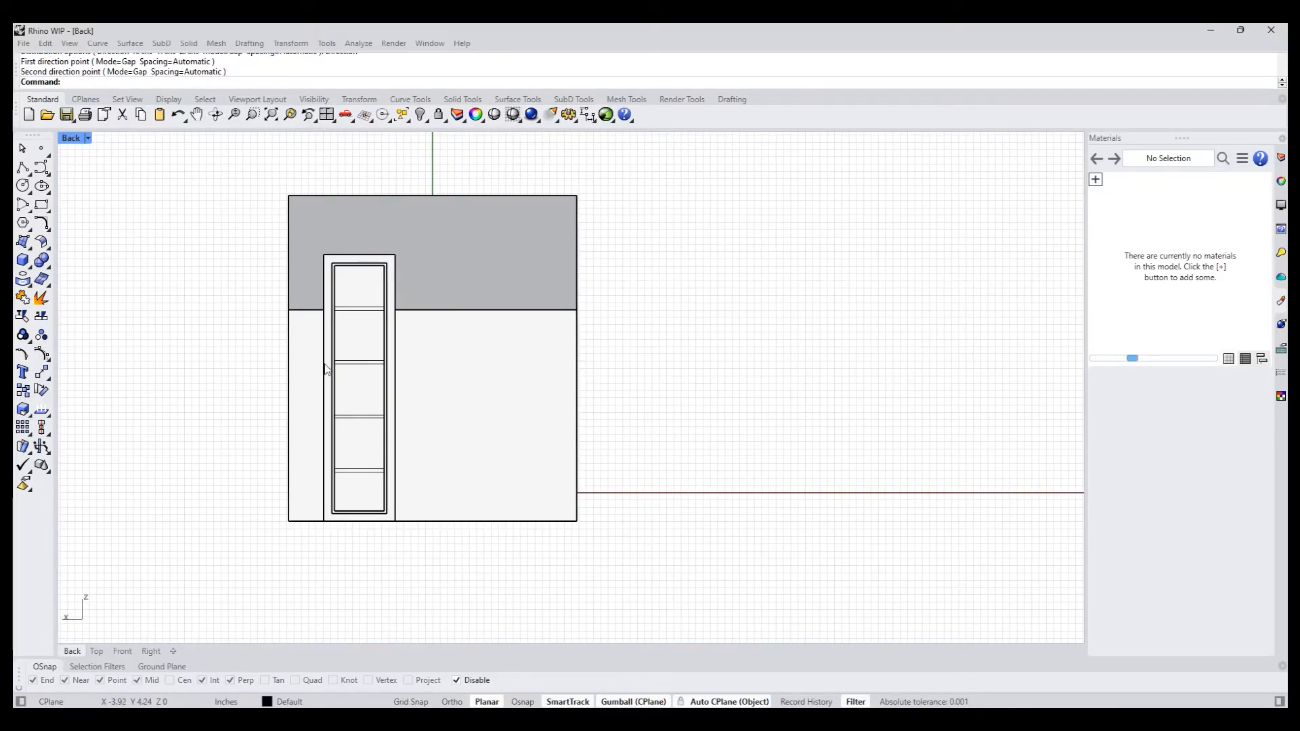
- Switch the back view to wireframe display and examine the thin rectangles within the chimney outline
{"action": "left_click_drag", "start_coordinate": [212, 281], "coordinate": [479, 487]}
{"action": "scroll", "coordinate": [416, 429], "scroll_direction": "up", "scroll_amount": 3}
{"action": "left_click", "coordinate": [149, 239]}
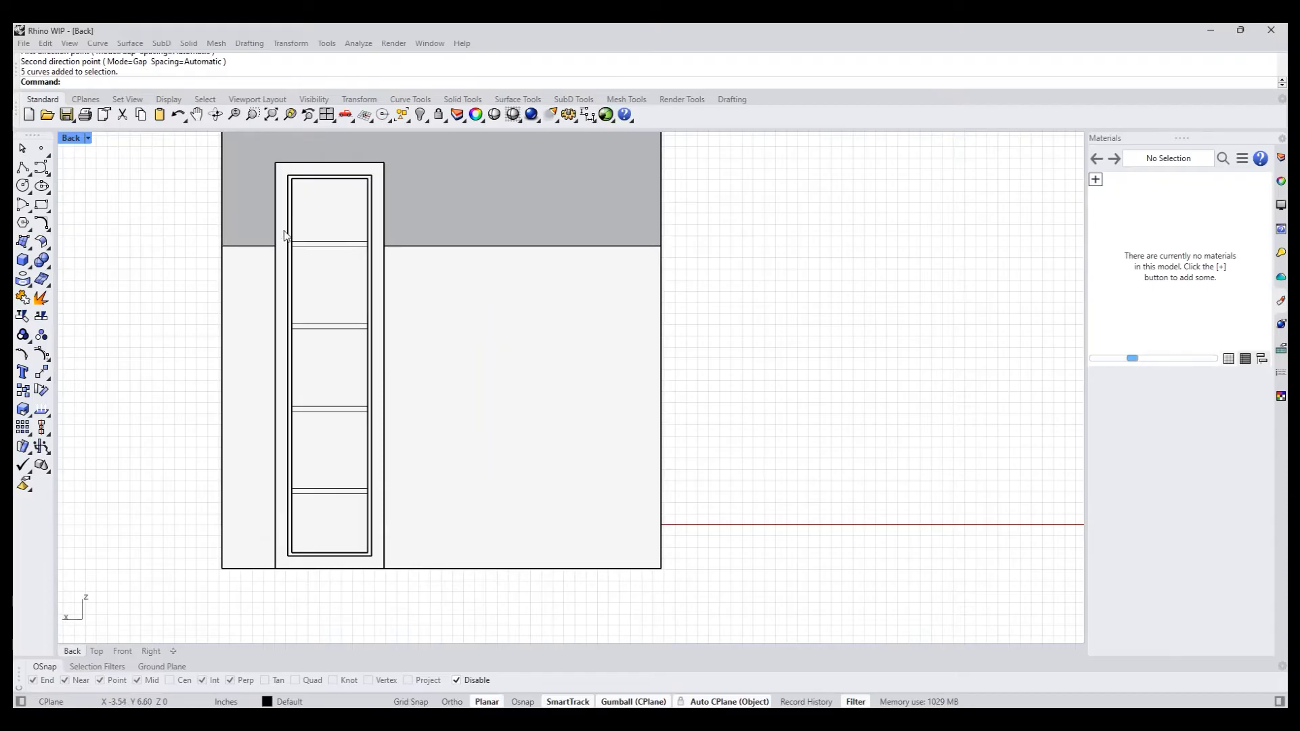
{"action": "middle_click", "coordinate": [257, 261]}
{"action": "left_click", "coordinate": [202, 197]}
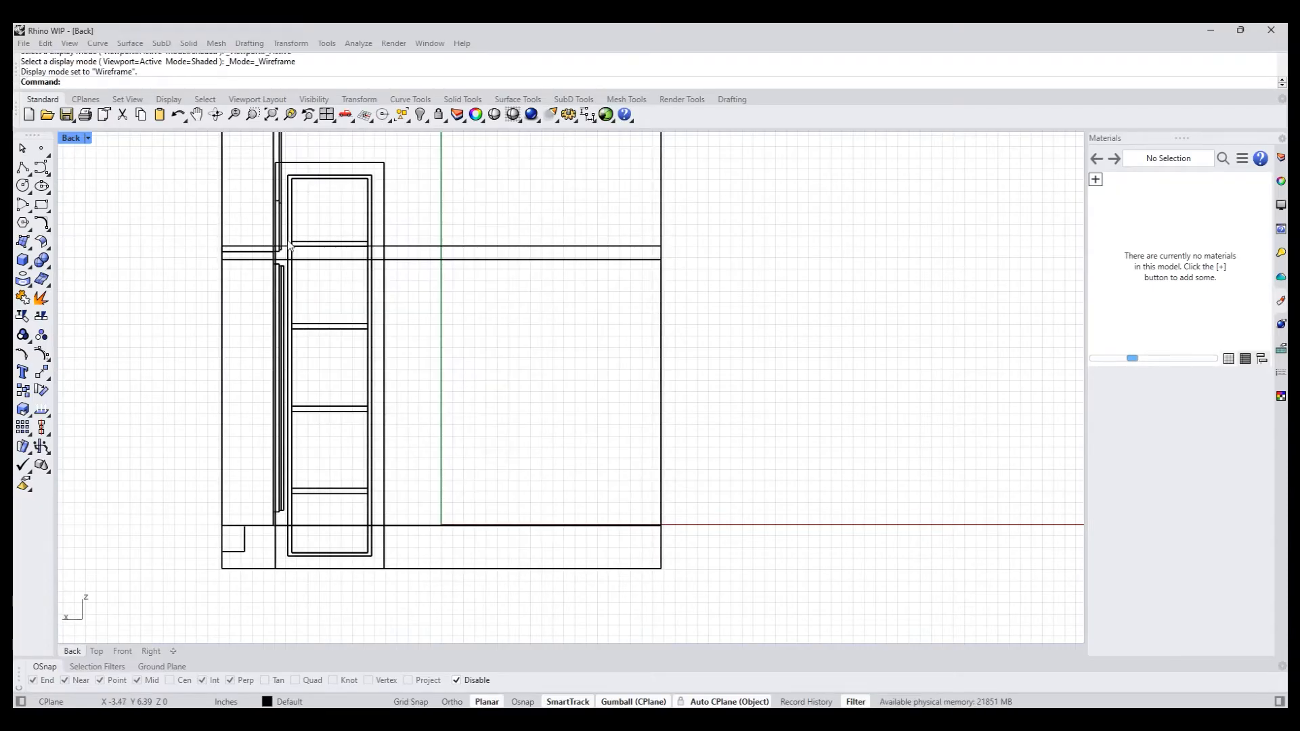
{"action": "scroll", "coordinate": [287, 227], "scroll_direction": "up", "scroll_amount": 3}
{"action": "left_click_drag", "start_coordinate": [284, 223], "coordinate": [490, 319]}
{"action": "scroll", "coordinate": [518, 599], "scroll_direction": "down", "scroll_amount": 3}
{"action": "scroll", "coordinate": [507, 634], "scroll_direction": "down", "scroll_amount": 4}
{"action": "right_click_drag", "start_coordinate": [568, 389], "coordinate": [513, 212]}
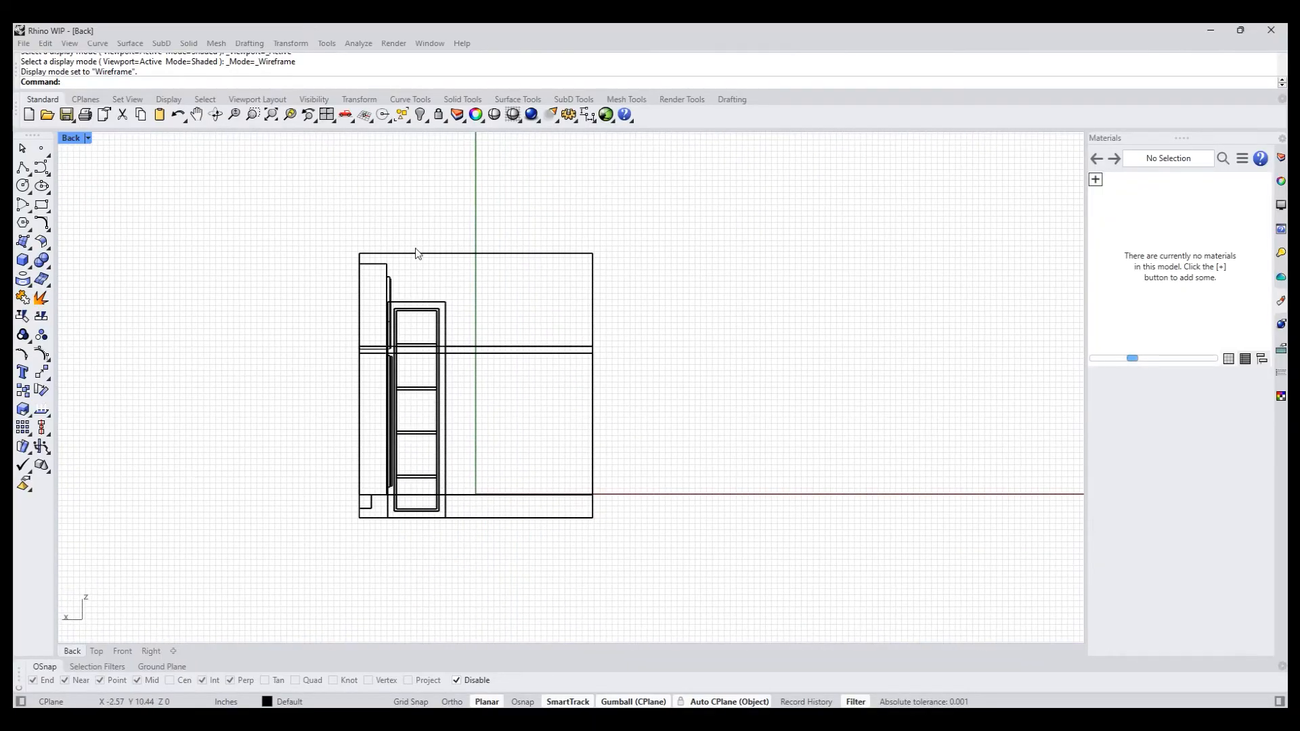
{"action": "scroll", "coordinate": [429, 300], "scroll_direction": "up", "scroll_amount": 8}
{"action": "right_click_drag", "start_coordinate": [407, 301], "coordinate": [411, 198]}
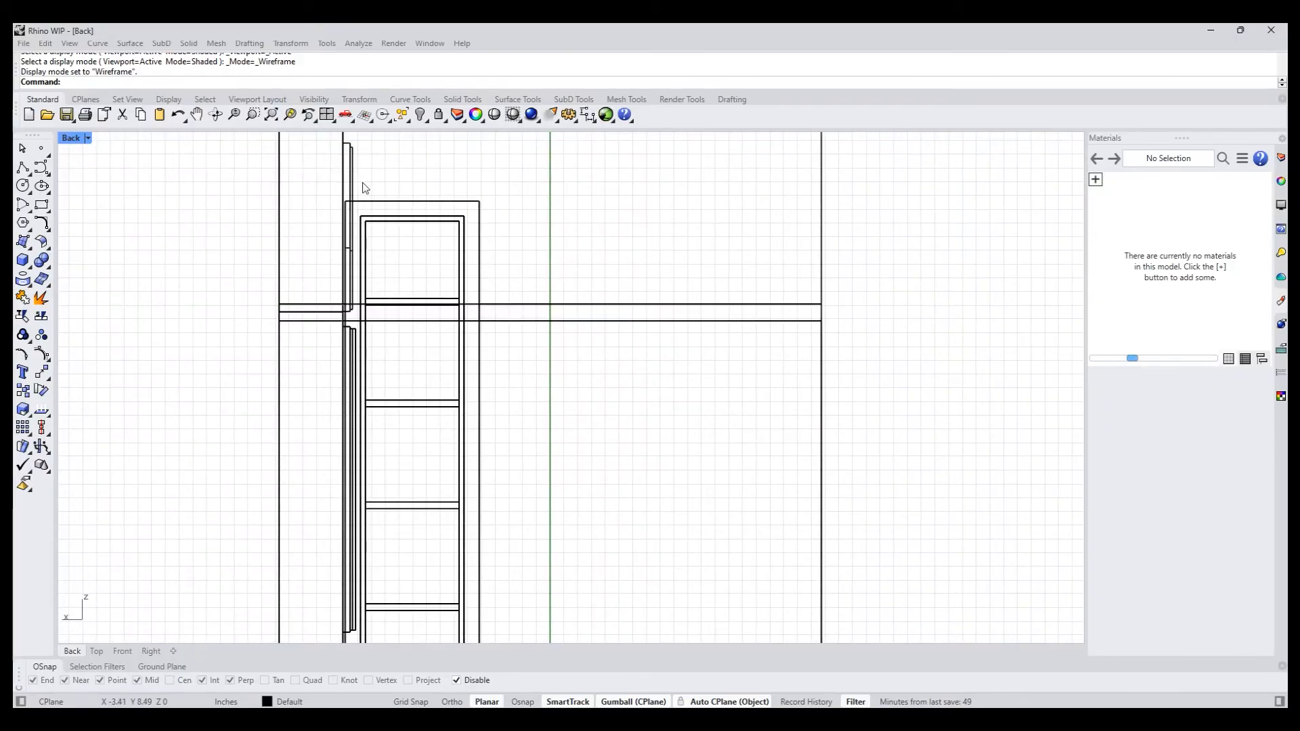
{"action": "key", "text": "ctrl+alt+w"}
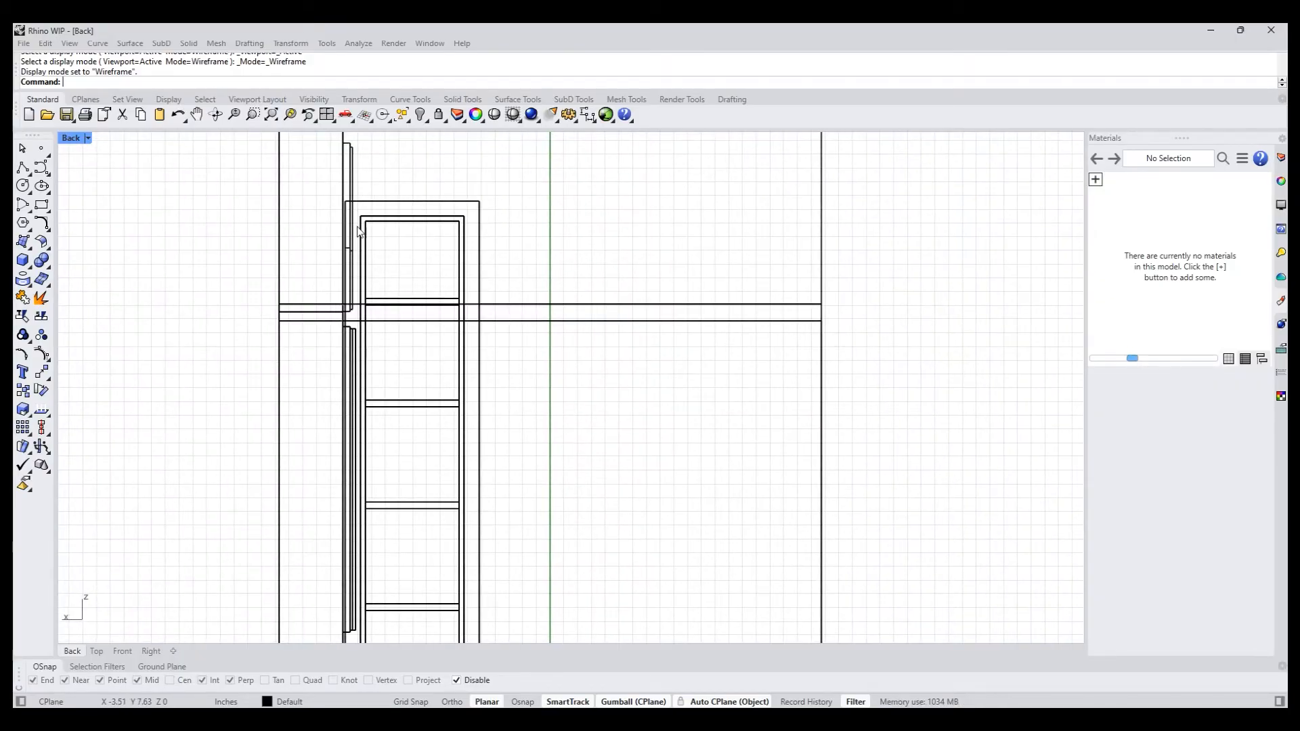
{"action": "left_click", "coordinate": [354, 185]}
{"action": "left_click_drag", "start_coordinate": [355, 186], "coordinate": [372, 236]}
{"action": "key", "text": "ctrl+z"}
{"action": "key", "text": "Escape"}
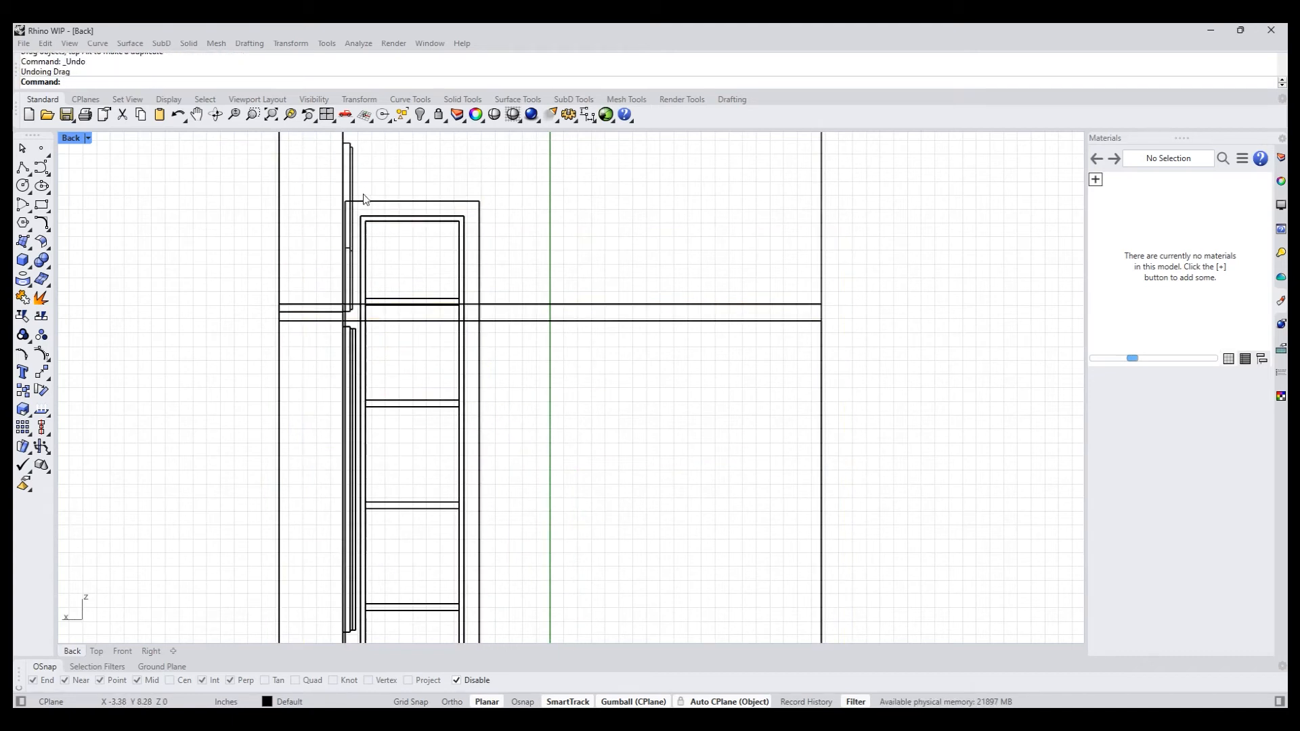
- Select only the four thin rectangles, restore the shaded display and shift them slightly downward together on the chimney panel
{"action": "left_click_drag", "start_coordinate": [361, 197], "coordinate": [482, 637]}
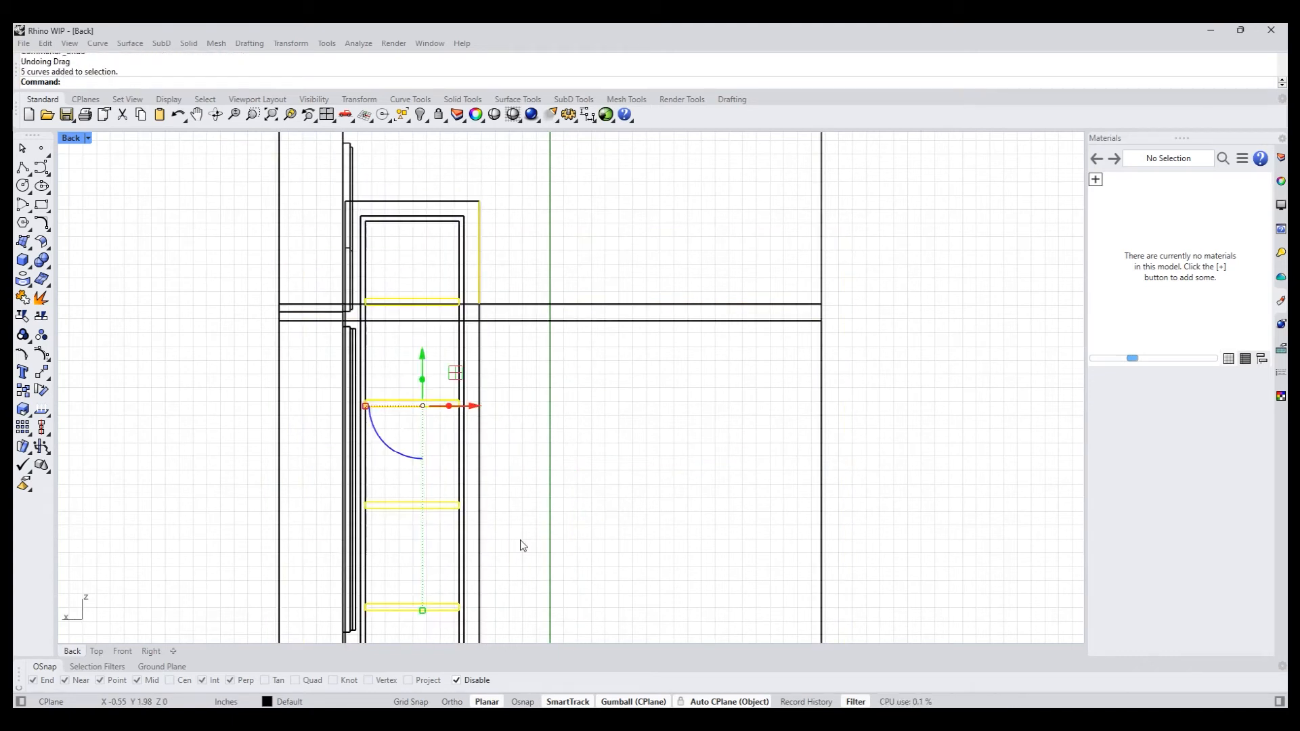
{"action": "left_click", "coordinate": [480, 245], "text": "ctrl"}
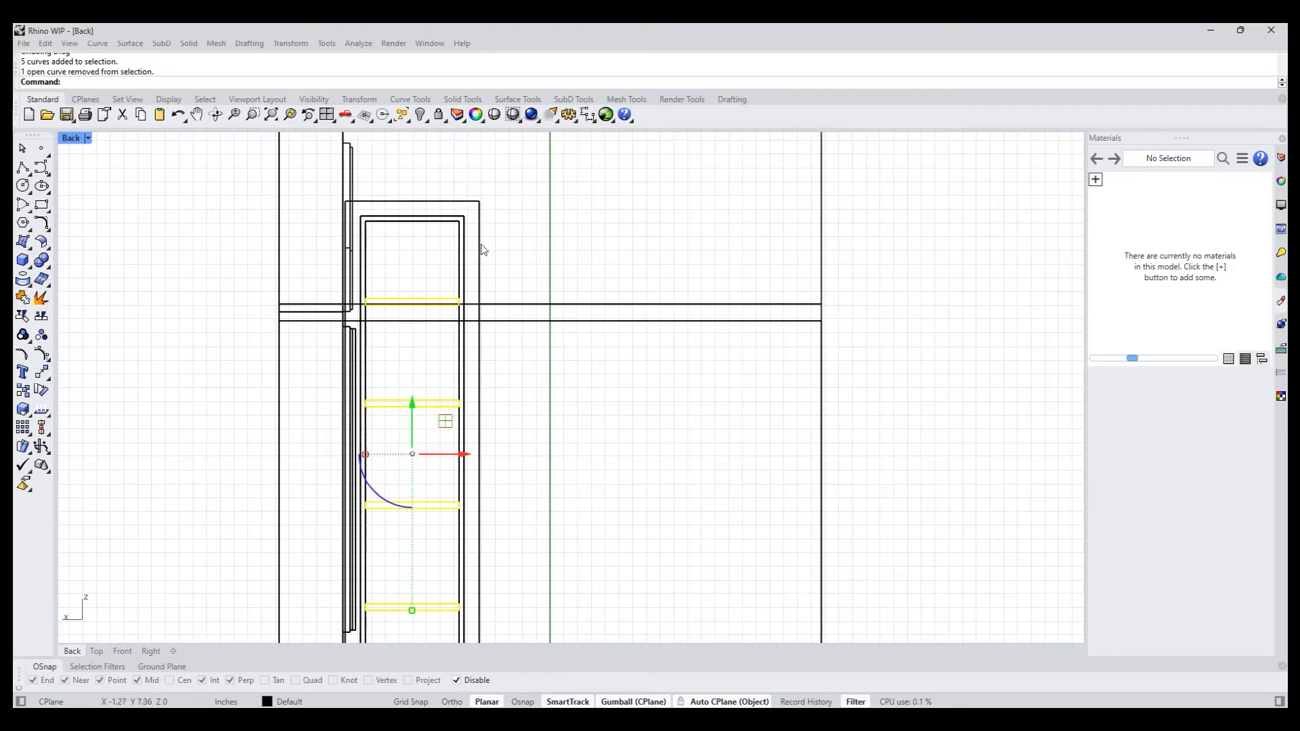
{"action": "middle_click", "coordinate": [518, 280]}
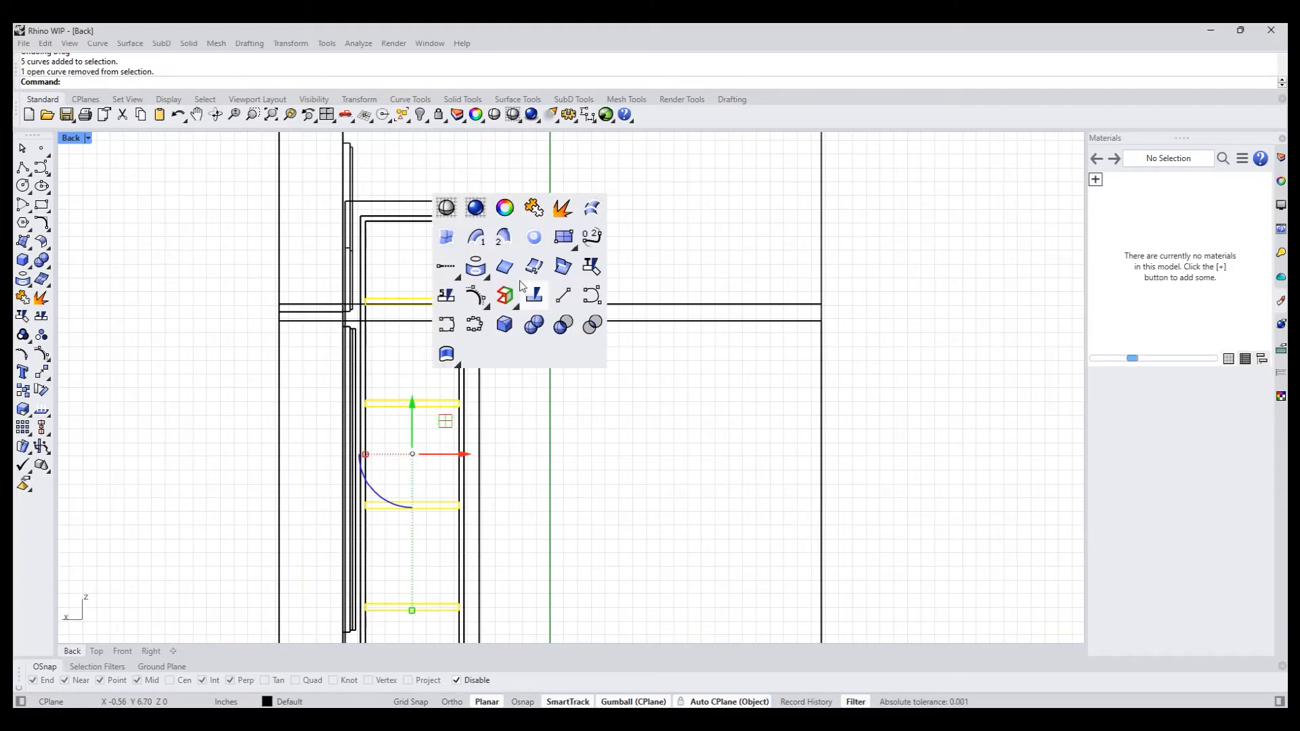
{"action": "left_click", "coordinate": [446, 206]}
{"action": "scroll", "coordinate": [522, 430], "scroll_direction": "down", "scroll_amount": 6}
{"action": "right_click_drag", "start_coordinate": [531, 455], "coordinate": [402, 435]}
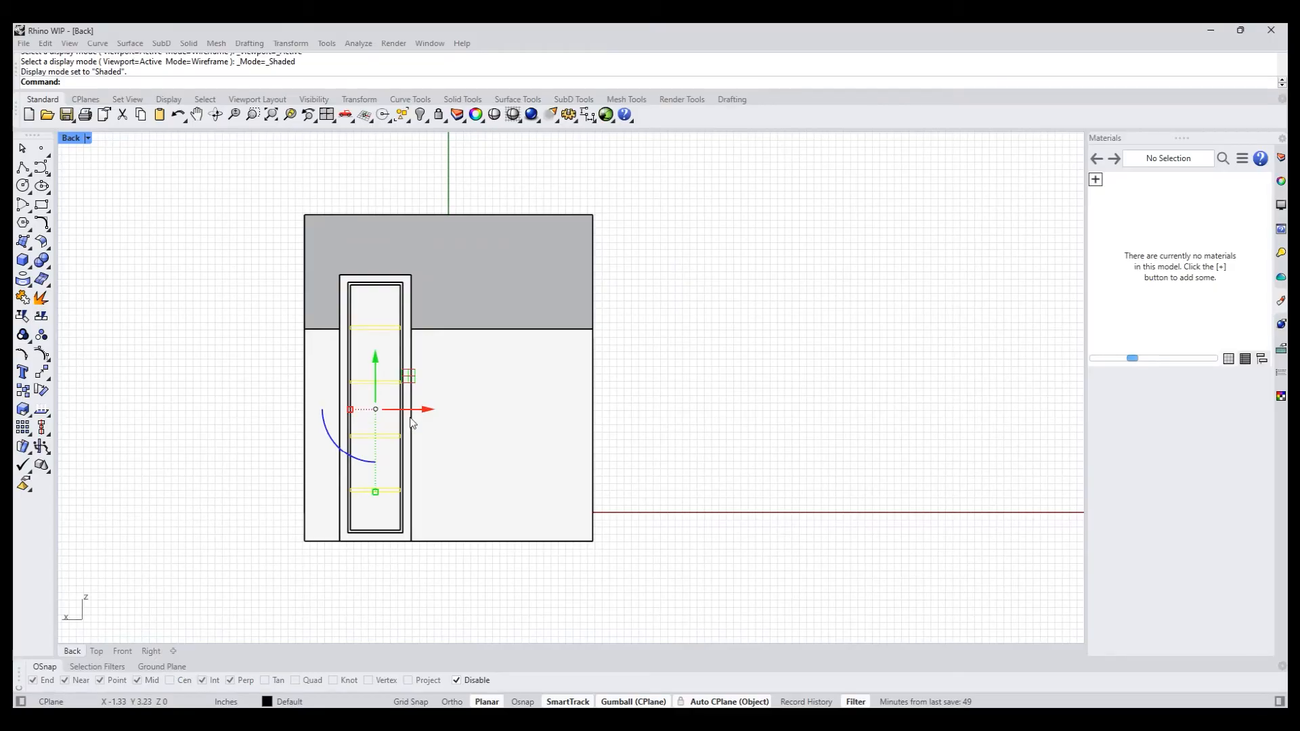
{"action": "left_click_drag", "start_coordinate": [376, 361], "coordinate": [350, 400]}
{"action": "left_click", "coordinate": [203, 425]}
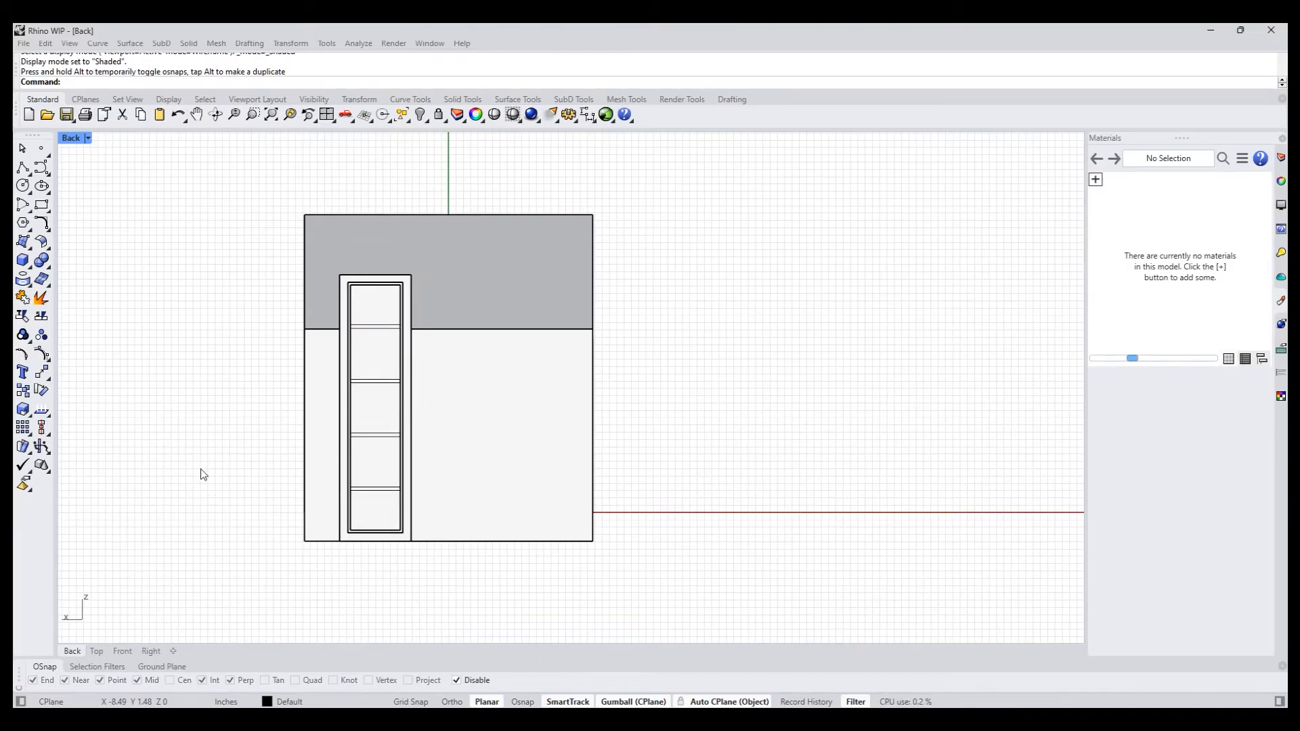
- Try to PushPull the chimney's innermost panel face in the perspective view
{"action": "key", "text": "ctrl+F4"}
{"action": "right_click_drag", "start_coordinate": [800, 475], "coordinate": [351, 283]}
{"action": "scroll", "coordinate": [503, 485], "scroll_direction": "up", "scroll_amount": 5}
{"action": "type", "text": "pp"}
{"action": "key", "text": "Return"}
{"action": "left_click", "coordinate": [357, 252]}
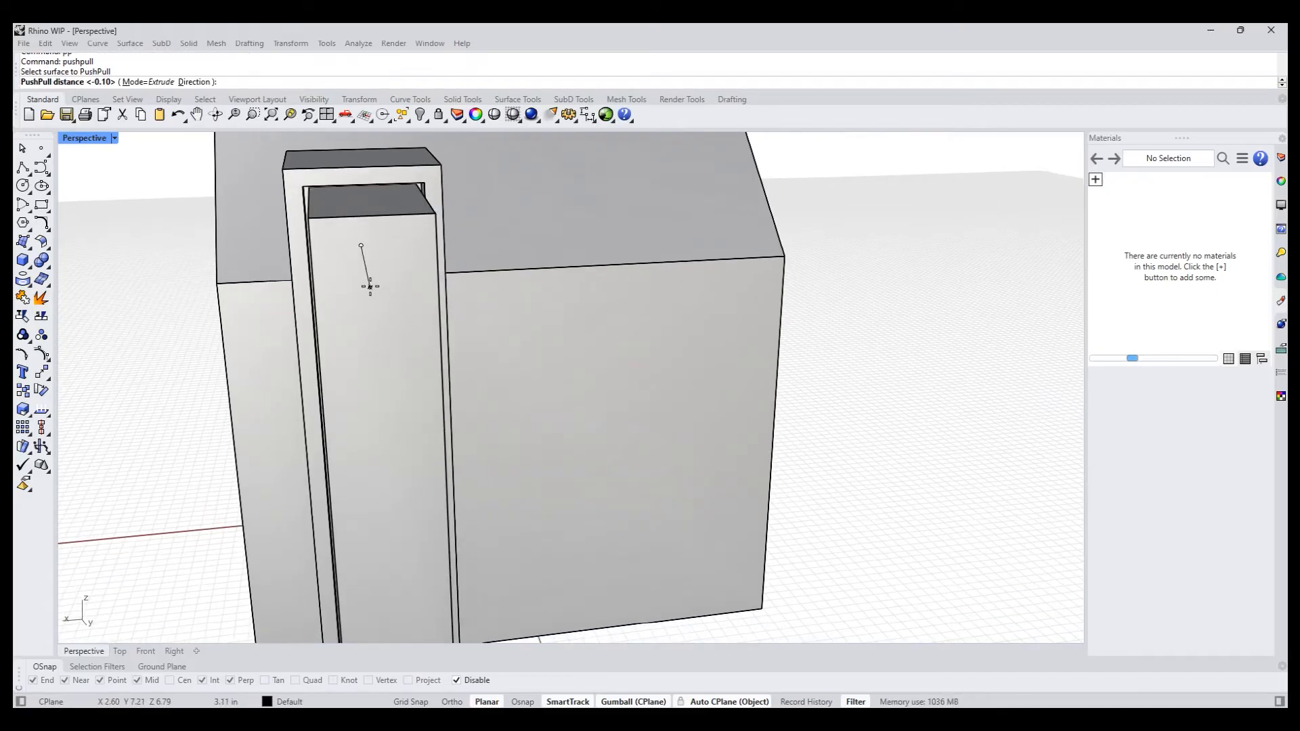
{"action": "key", "text": "Return"}
- Select the four thin rectangles without the front window's rectangle and move them along the Y axis onto the chimney's innermost panel face
{"action": "left_click_drag", "start_coordinate": [105, 201], "coordinate": [616, 588]}
{"action": "scroll", "coordinate": [428, 587], "scroll_direction": "up", "scroll_amount": 6}
{"action": "right_click_drag", "start_coordinate": [435, 580], "coordinate": [448, 549], "text": "shift"}
{"action": "scroll", "coordinate": [441, 545], "scroll_direction": "down", "scroll_amount": 3}
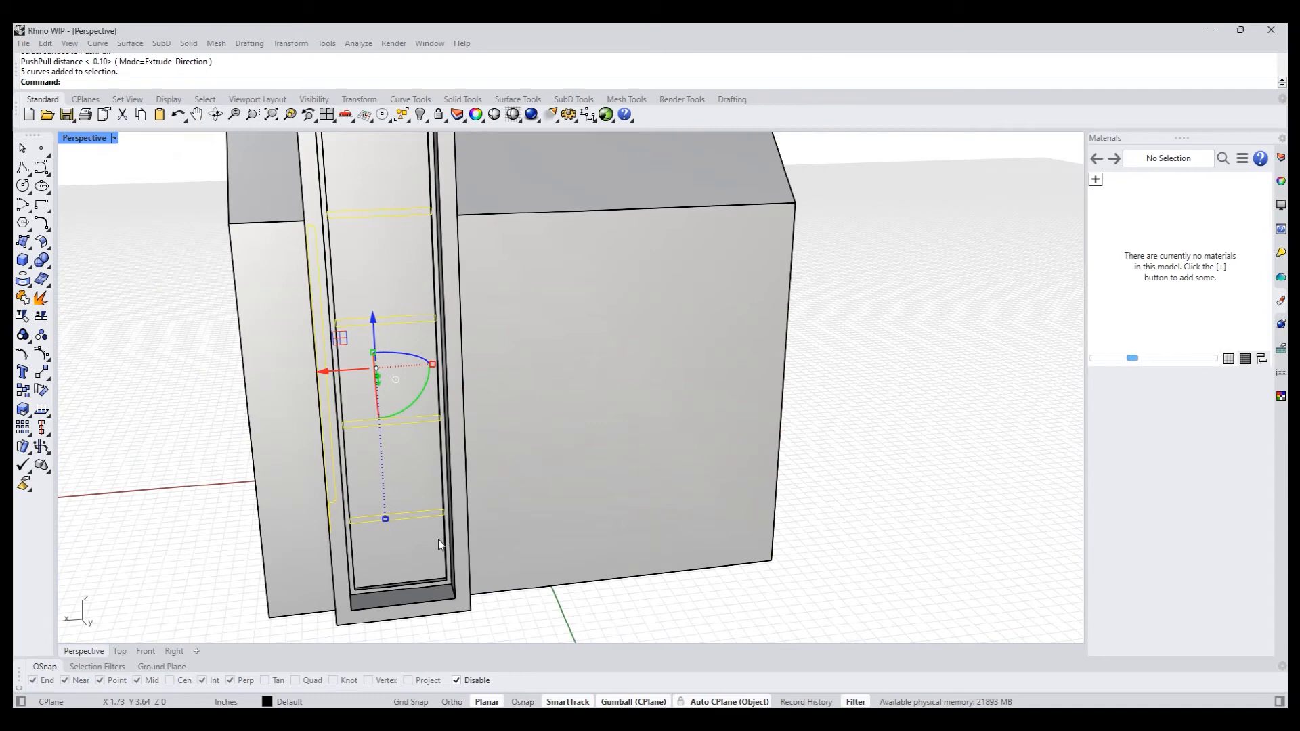
{"action": "right_click_drag", "start_coordinate": [225, 493], "coordinate": [214, 460]}
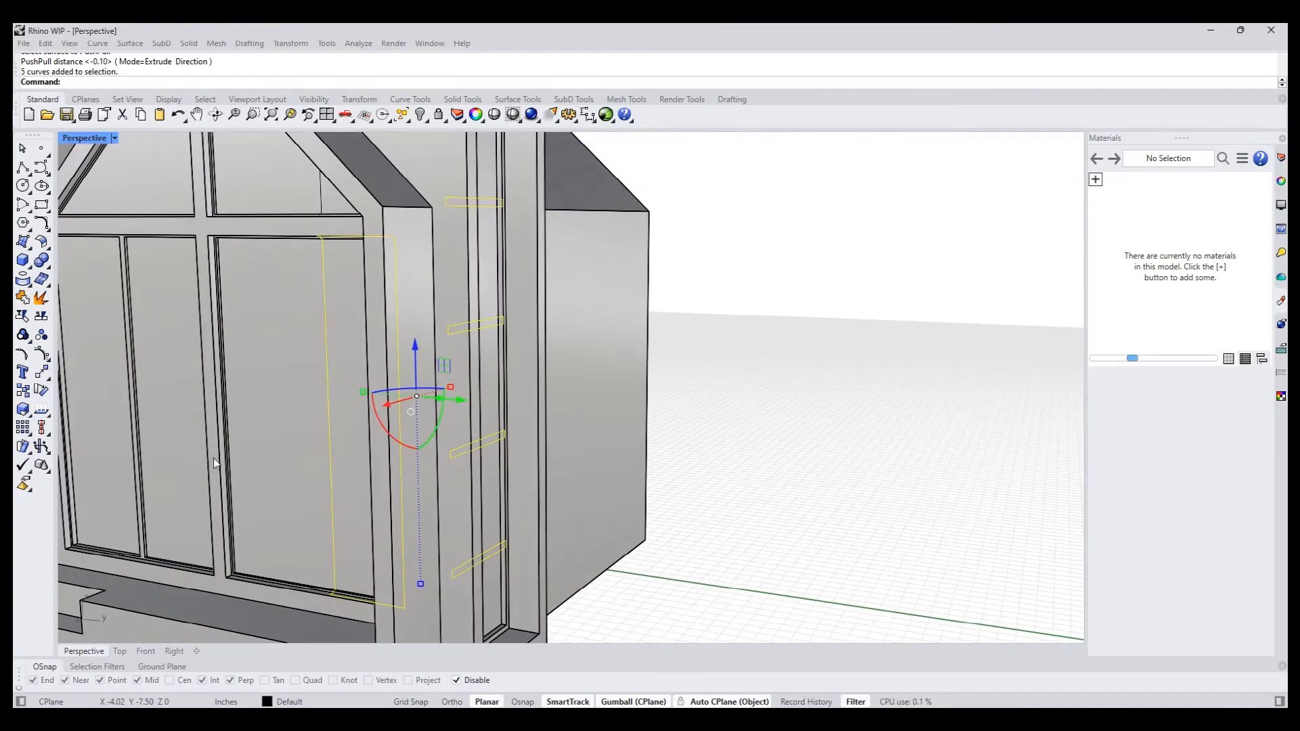
{"action": "left_click", "coordinate": [332, 531], "text": "ctrl"}
{"action": "right_click_drag", "start_coordinate": [331, 530], "coordinate": [419, 508]}
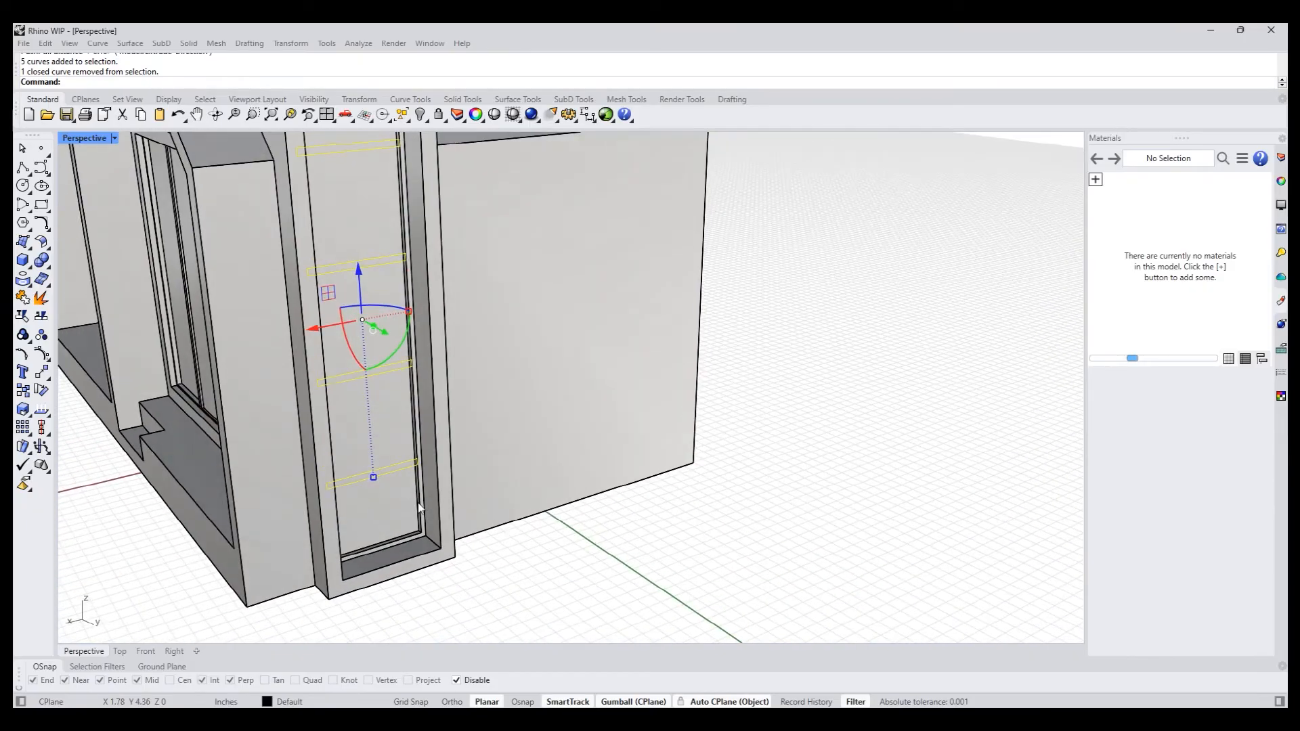
{"action": "scroll", "coordinate": [418, 508], "scroll_direction": "up", "scroll_amount": 5}
{"action": "scroll", "coordinate": [407, 467], "scroll_direction": "down", "scroll_amount": 4}
{"action": "scroll", "coordinate": [409, 509], "scroll_direction": "up", "scroll_amount": 2}
{"action": "right_click_drag", "start_coordinate": [401, 519], "coordinate": [401, 528]}
{"action": "right_click_drag", "start_coordinate": [398, 467], "coordinate": [443, 440]}
{"action": "right_click_drag", "start_coordinate": [450, 524], "coordinate": [448, 500]}
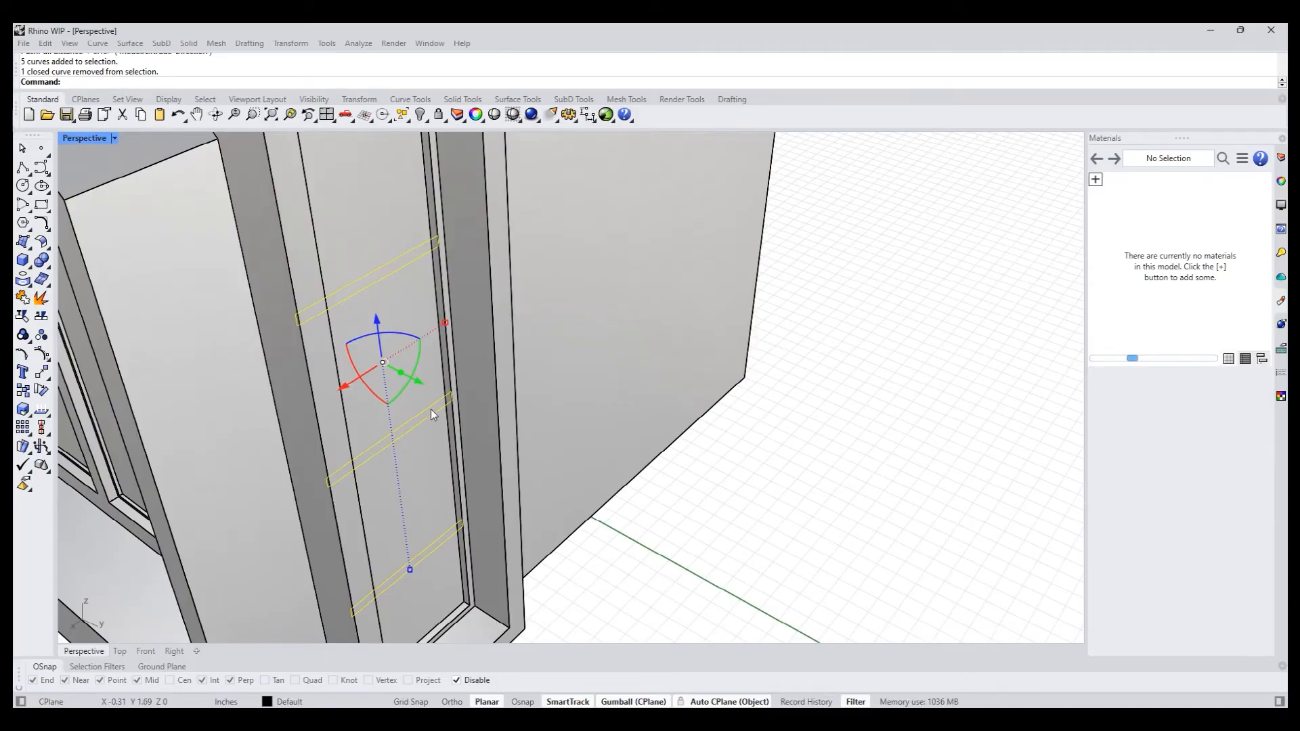
{"action": "scroll", "coordinate": [413, 170], "scroll_direction": "up", "scroll_amount": 4}
{"action": "scroll", "coordinate": [412, 226], "scroll_direction": "down", "scroll_amount": 3}
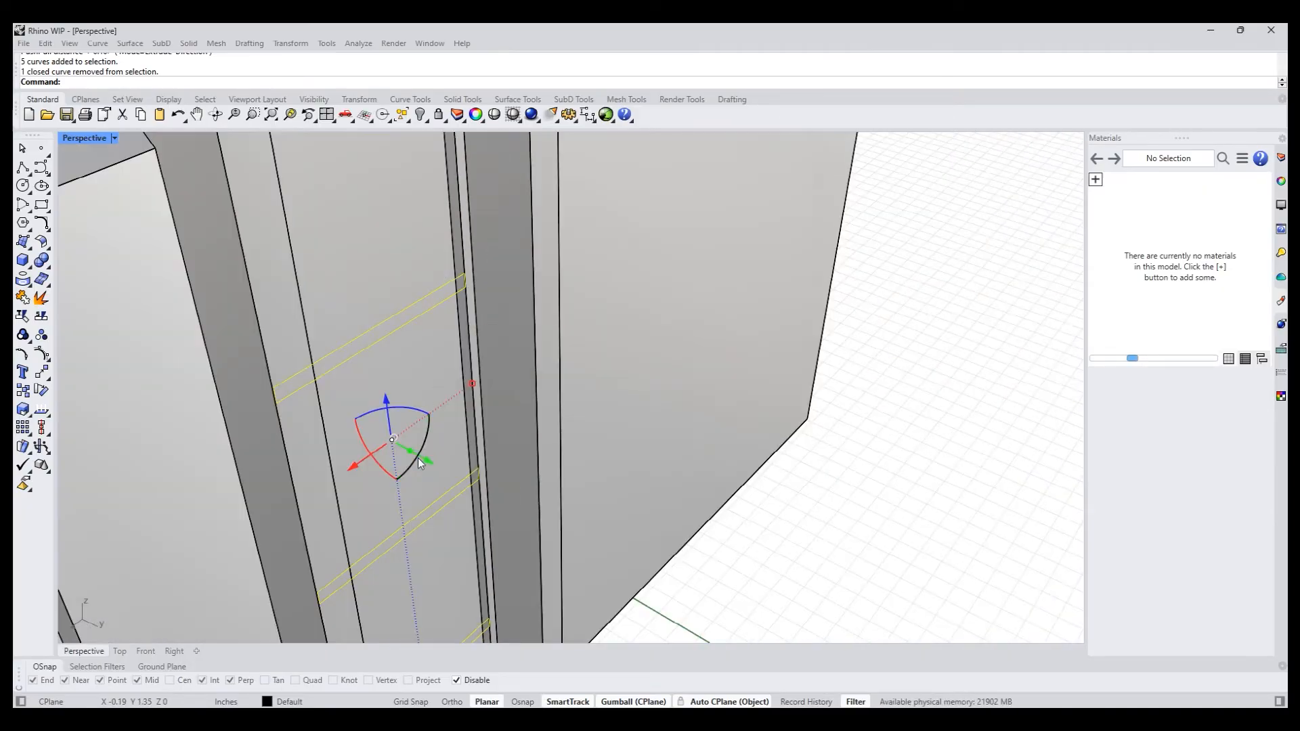
{"action": "scroll", "coordinate": [429, 345], "scroll_direction": "down", "scroll_amount": 4}
{"action": "left_click_drag", "start_coordinate": [427, 322], "coordinate": [450, 484]}
{"action": "scroll", "coordinate": [542, 516], "scroll_direction": "down", "scroll_amount": 5}
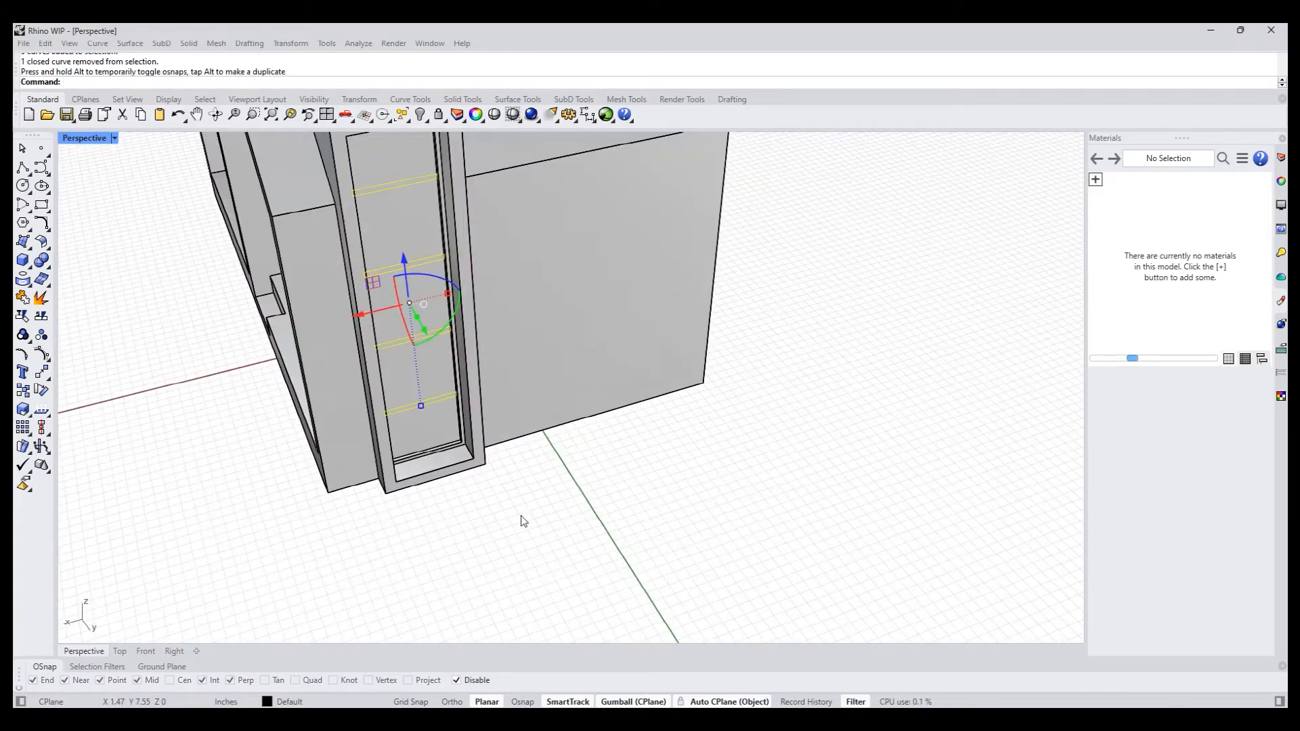
{"action": "left_click", "coordinate": [494, 561]}
- PushPull the four thin strips on the chimney panel by 0.10 inches, picking the five areas between them and inverting the region selection
{"action": "right_click_drag", "start_coordinate": [494, 562], "coordinate": [497, 531]}
{"action": "type", "text": "pp"}
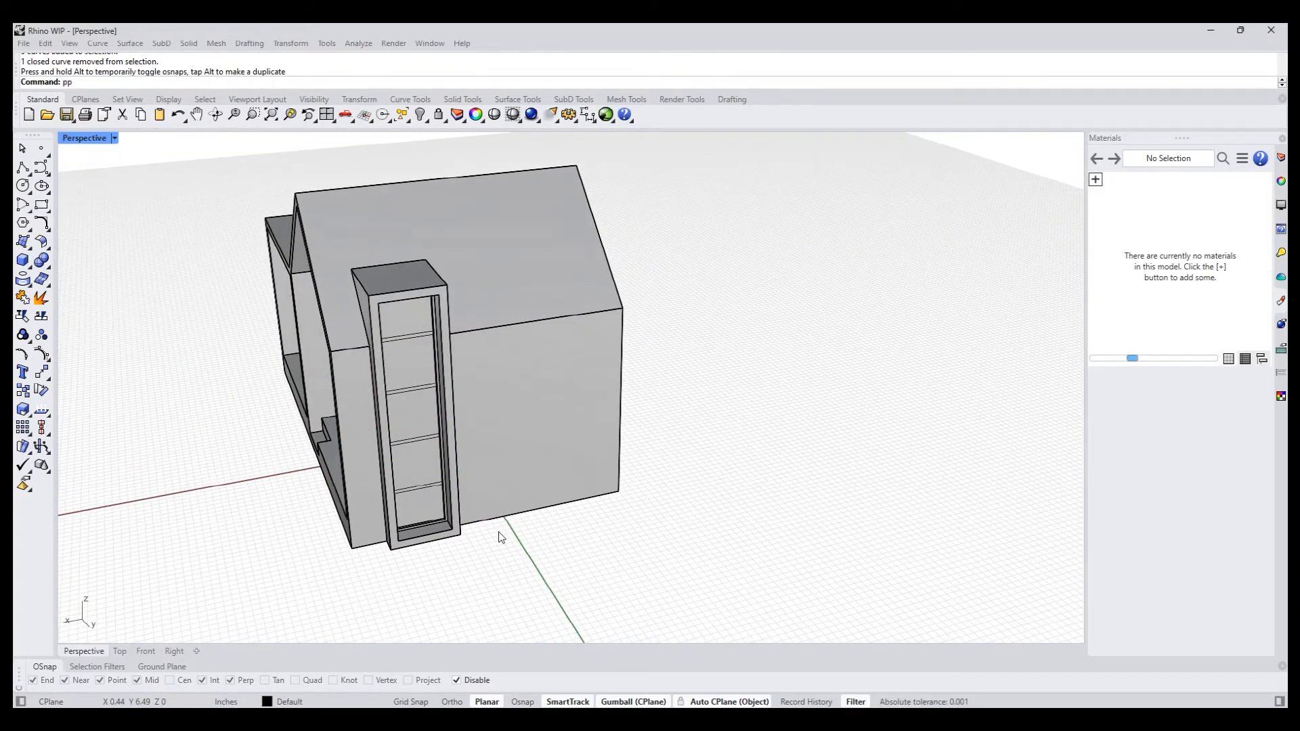
{"action": "key", "text": "Return"}
{"action": "scroll", "coordinate": [380, 491], "scroll_direction": "up", "scroll_amount": 2}
{"action": "left_click", "coordinate": [455, 521]}
{"action": "left_click", "coordinate": [443, 454]}
{"action": "left_click", "coordinate": [429, 371]}
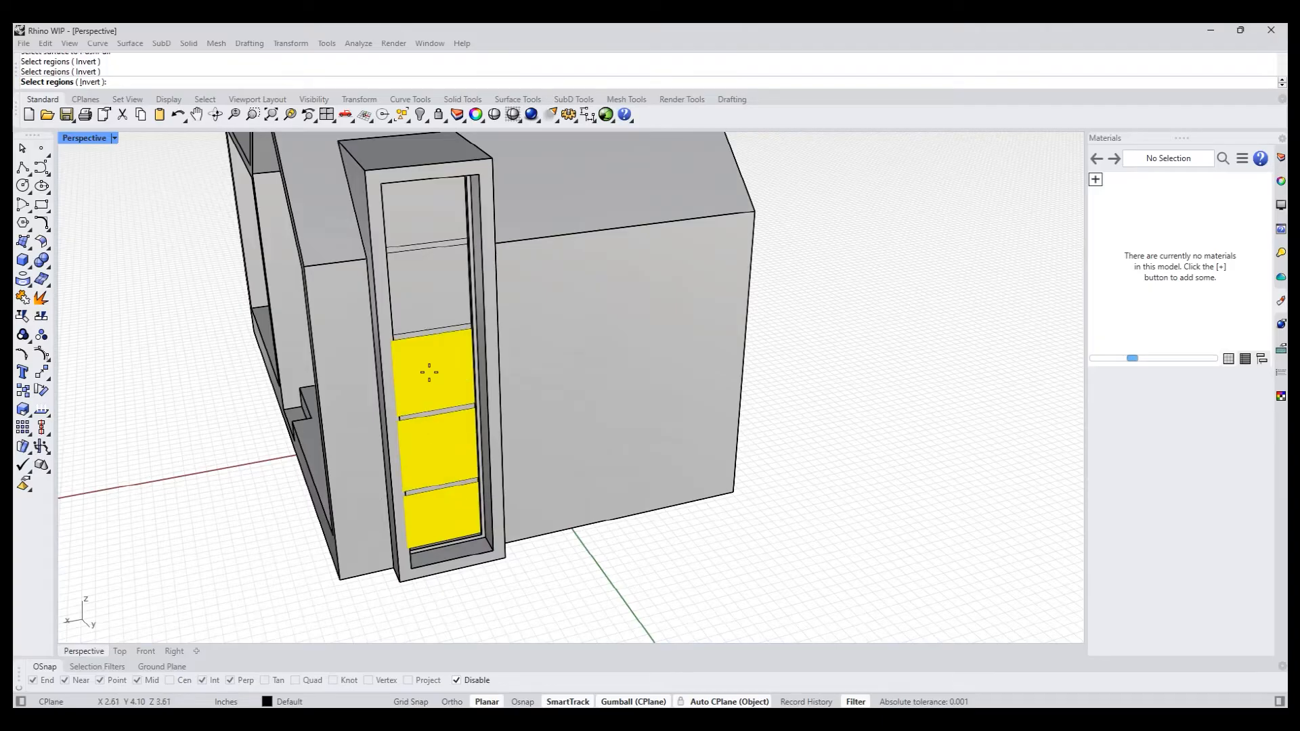
{"action": "left_click", "coordinate": [429, 302]}
{"action": "left_click", "coordinate": [429, 220]}
{"action": "right_click_drag", "start_coordinate": [431, 260], "coordinate": [444, 299]}
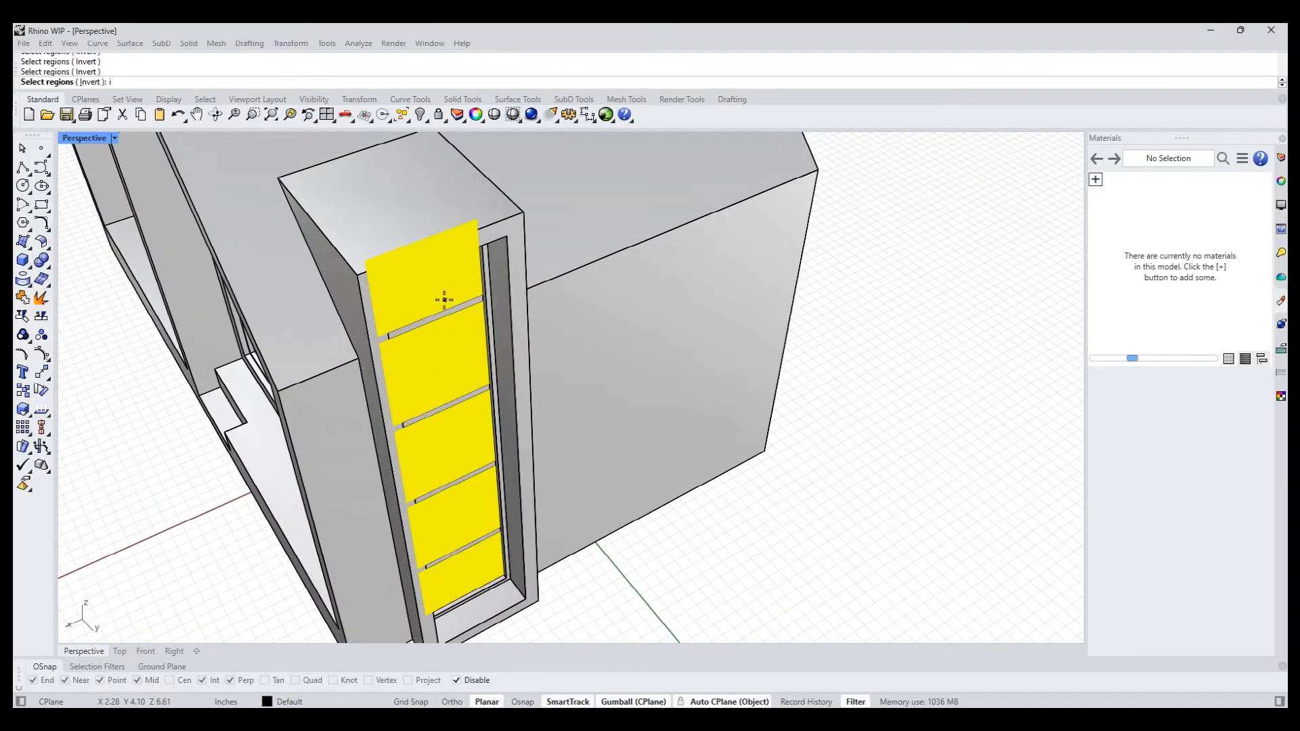
{"action": "type", "text": "i"}
{"action": "key", "text": "Return"}
{"action": "scroll", "coordinate": [465, 328], "scroll_direction": "up", "scroll_amount": 6}
{"action": "scroll", "coordinate": [505, 272], "scroll_direction": "up", "scroll_amount": 5}
{"action": "key", "text": "Return"}
{"action": "scroll", "coordinate": [514, 284], "scroll_direction": "down", "scroll_amount": 2}
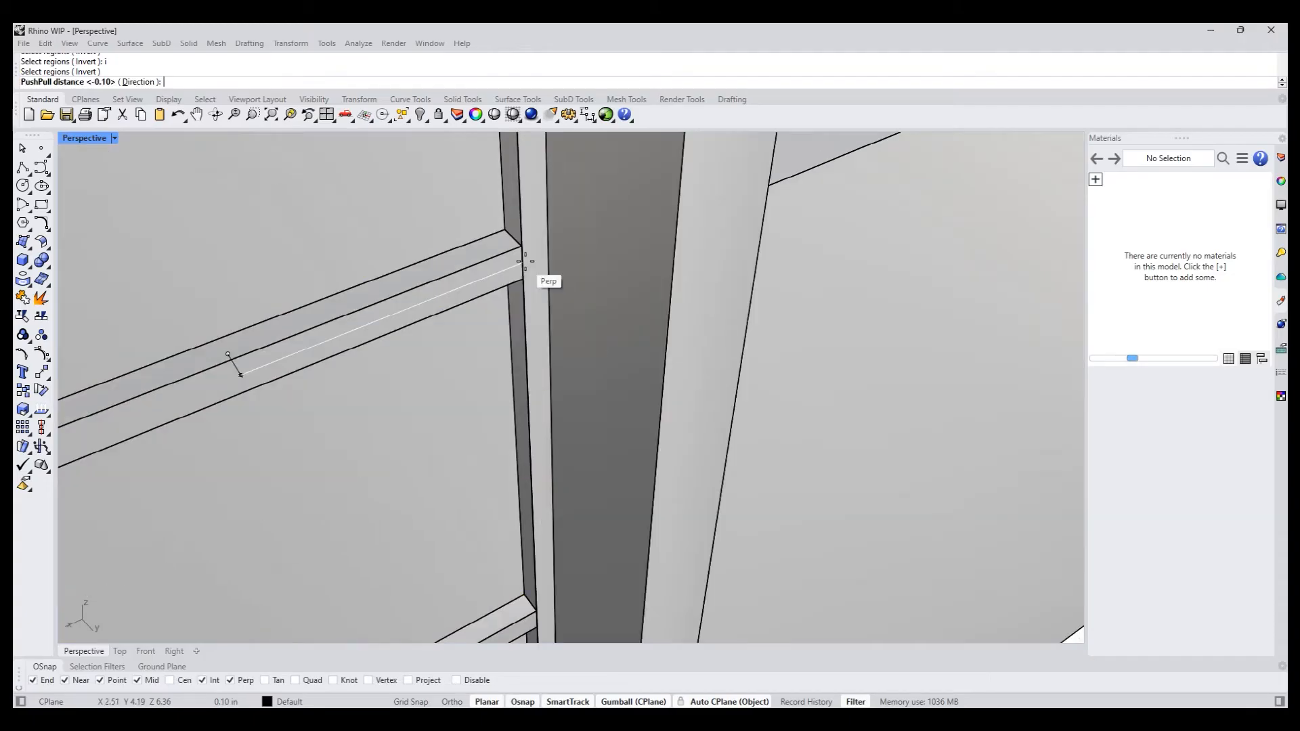
{"action": "key", "text": "Return"}
{"action": "scroll", "coordinate": [530, 300], "scroll_direction": "down", "scroll_amount": 10}
{"action": "right_click_drag", "start_coordinate": [529, 301], "coordinate": [596, 523]}
{"action": "scroll", "coordinate": [505, 540], "scroll_direction": "up", "scroll_amount": 3}
{"action": "scroll", "coordinate": [508, 535], "scroll_direction": "up", "scroll_amount": 2}
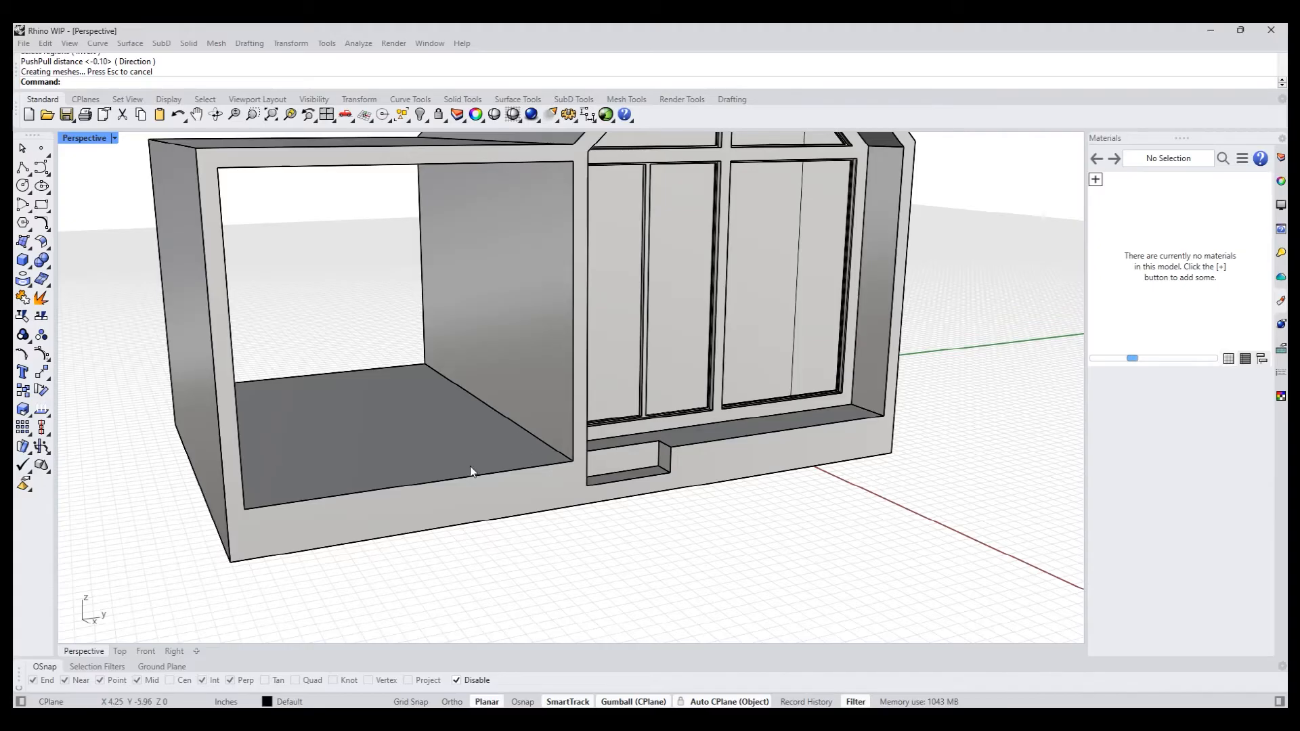
- Draw a straight polyline across the side canopy's floor, parallel to its front edge and set slightly behind it
{"action": "right_click_drag", "start_coordinate": [520, 412], "coordinate": [374, 461]}
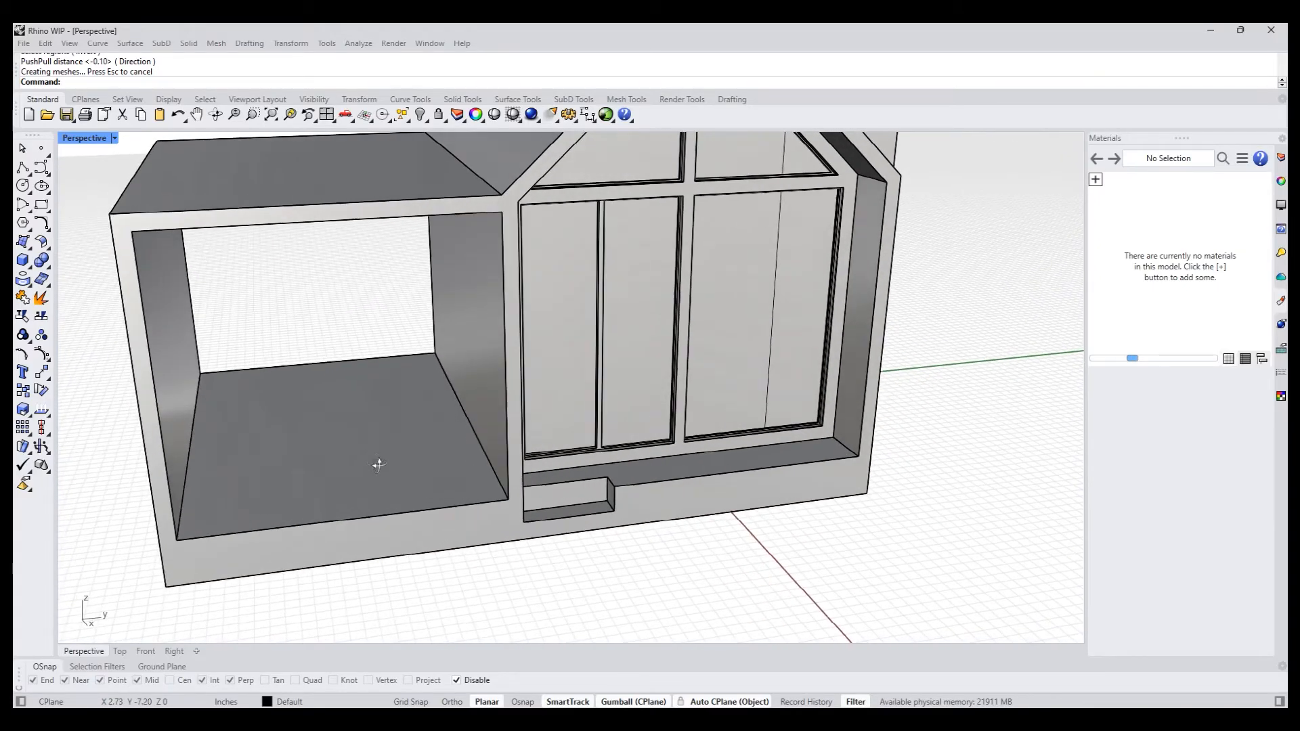
{"action": "left_click", "coordinate": [23, 166]}
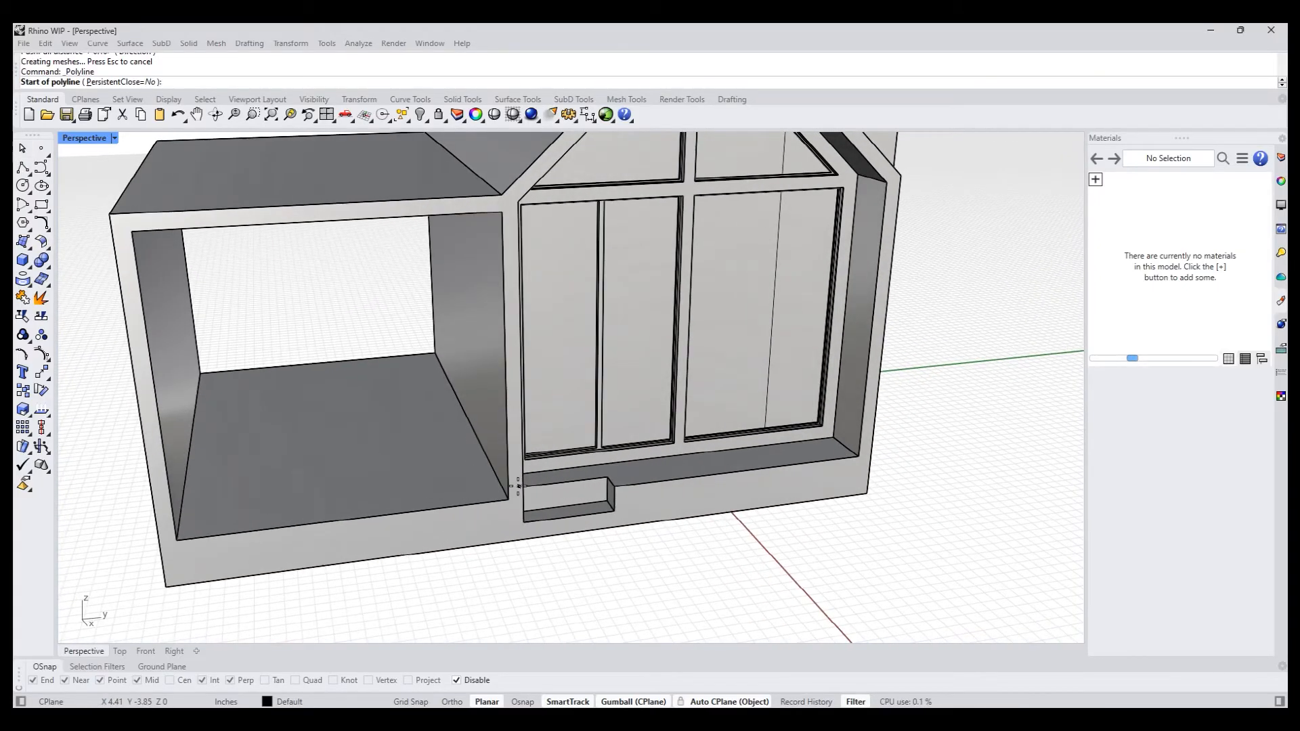
{"action": "key", "text": "Escape"}
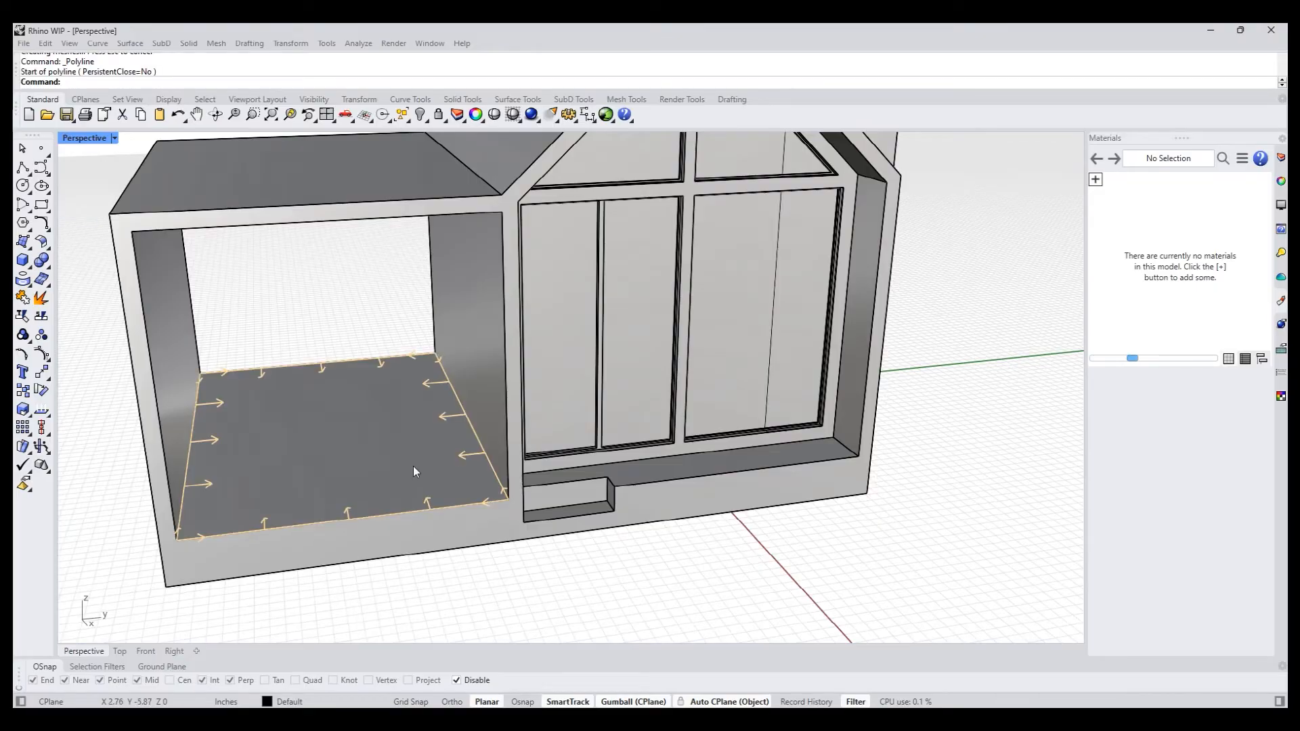
{"action": "left_click", "coordinate": [413, 466], "text": "ctrl+shift"}
{"action": "left_click", "coordinate": [23, 167]}
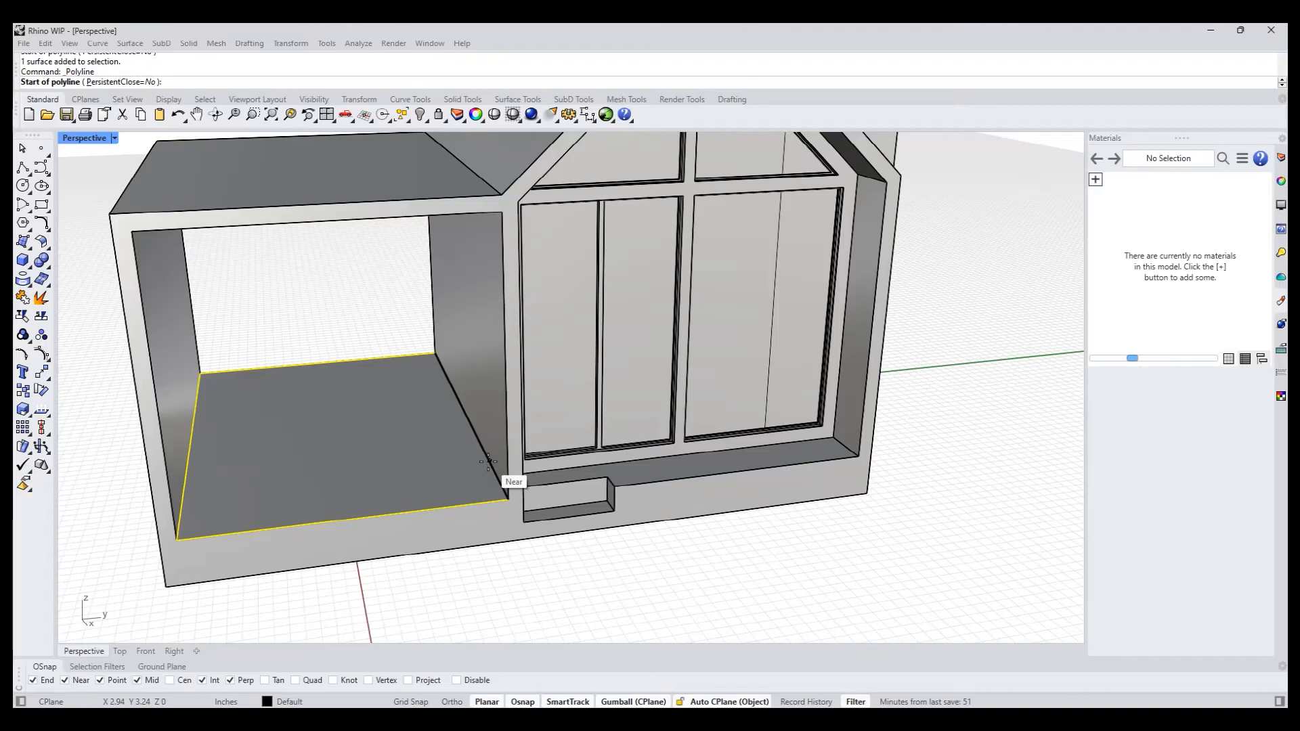
{"action": "left_click", "coordinate": [488, 461]}
{"action": "left_click", "coordinate": [183, 495]}
{"action": "key", "text": "Return"}
{"action": "key", "text": "Return"}
- Draw two short vertical polylines on the canopy's front base strip, from both front floor corners down to its lower edge
{"action": "left_click", "coordinate": [177, 541], "text": "alt"}
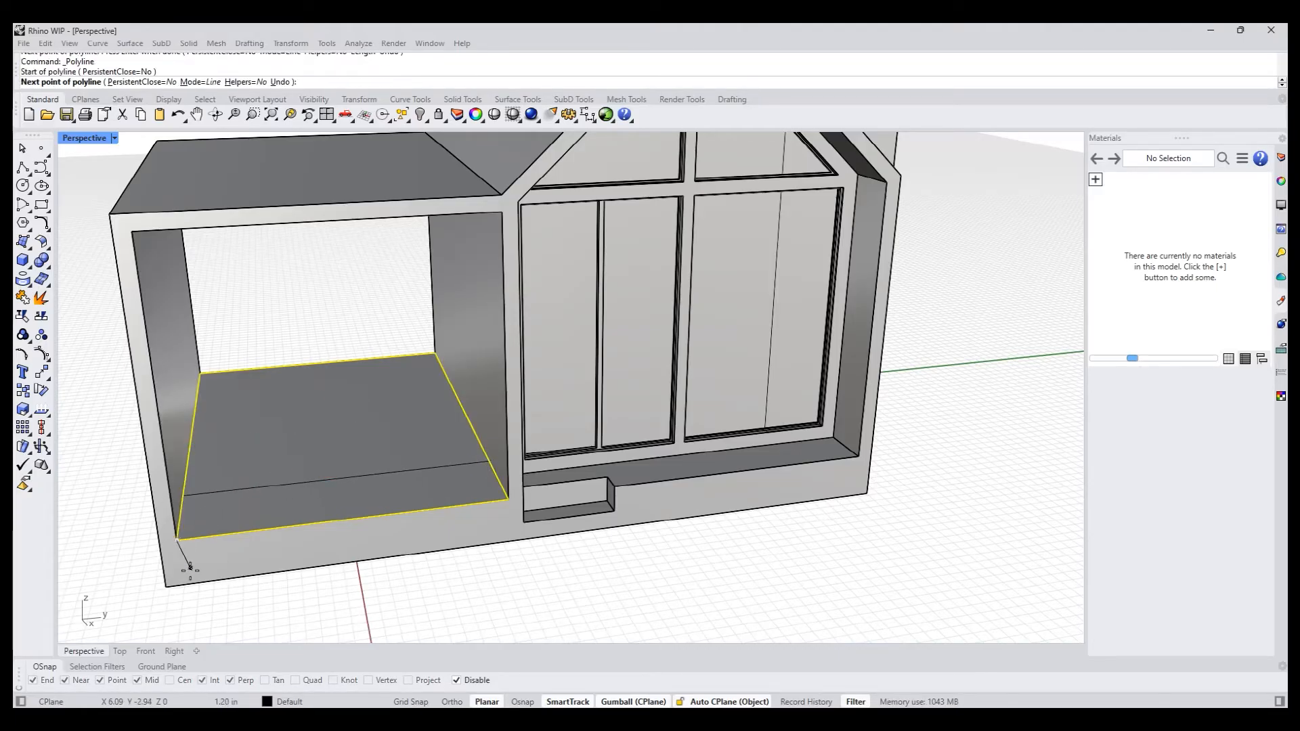
{"action": "left_click", "coordinate": [182, 585], "text": "alt"}
{"action": "key", "text": "Return"}
{"action": "key", "text": "Return"}
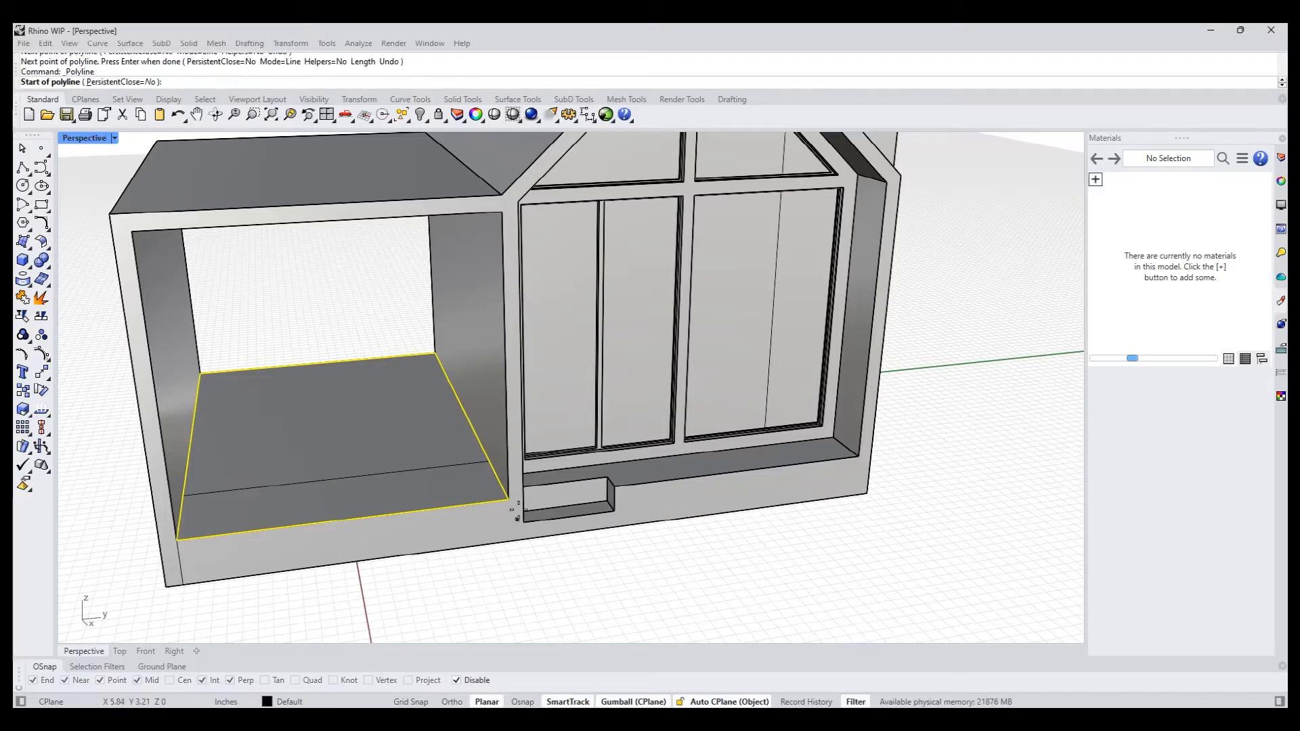
{"action": "left_click", "coordinate": [509, 499], "text": "alt"}
{"action": "left_click", "coordinate": [510, 541], "text": "alt"}
{"action": "key", "text": "Return"}
{"action": "left_click", "coordinate": [540, 579]}
- Run SplitFace on the canopy floor and the house's front face, using the floor line and two short vertical lines as split curves
{"action": "mouse_move", "coordinate": [541, 579]}
{"action": "right_mouse_down"}
{"action": "mouse_move", "coordinate": [598, 568]}
{"action": "mouse_move", "coordinate": [547, 581]}
{"action": "right_mouse_up"}
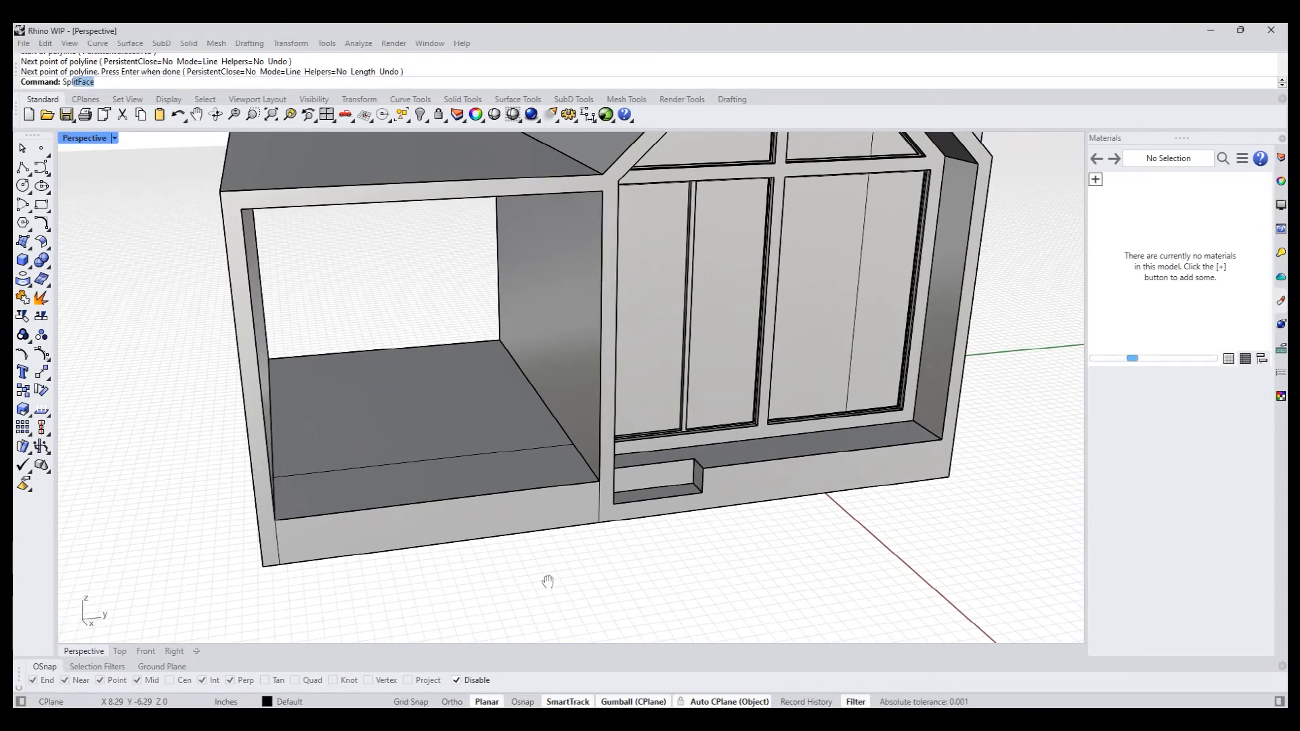
{"action": "type", "text": "SplitFace"}
{"action": "key", "text": "Return"}
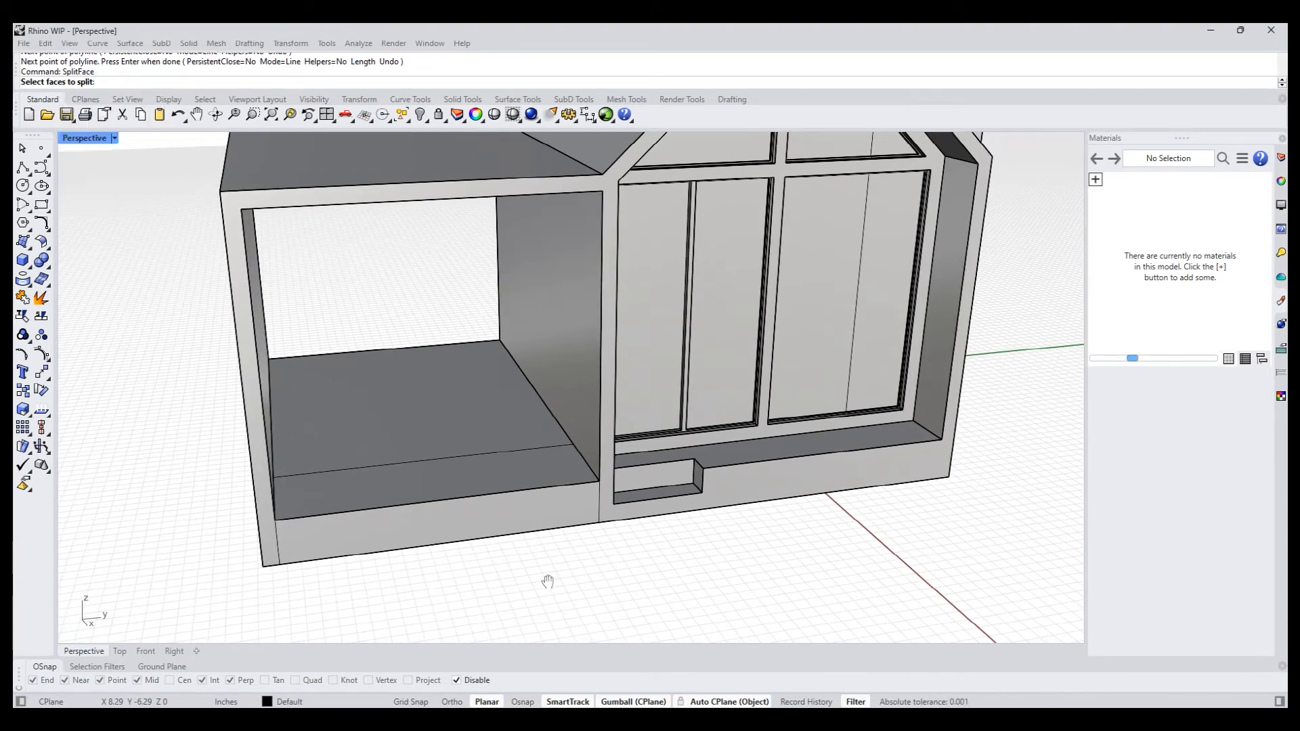
{"action": "left_click", "coordinate": [434, 478]}
{"action": "left_click", "coordinate": [438, 516]}
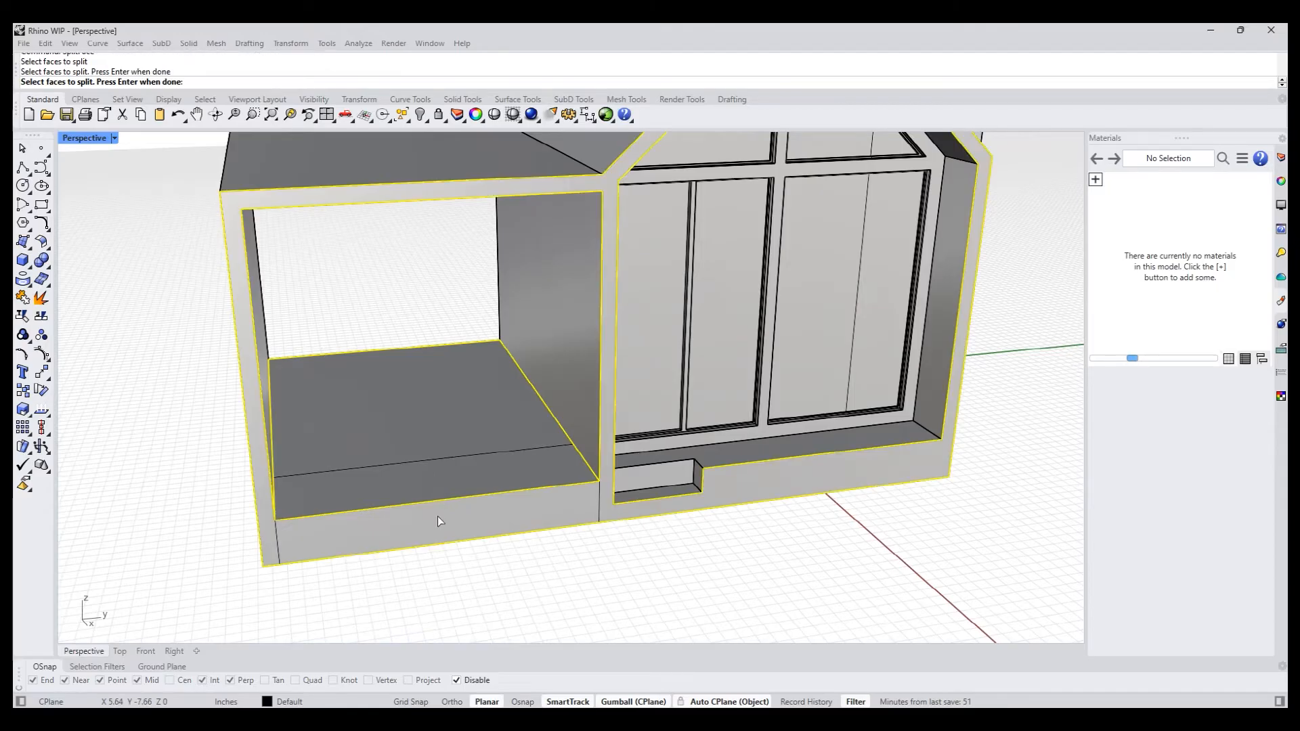
{"action": "key", "text": "Return"}
{"action": "left_click", "coordinate": [196, 82]}
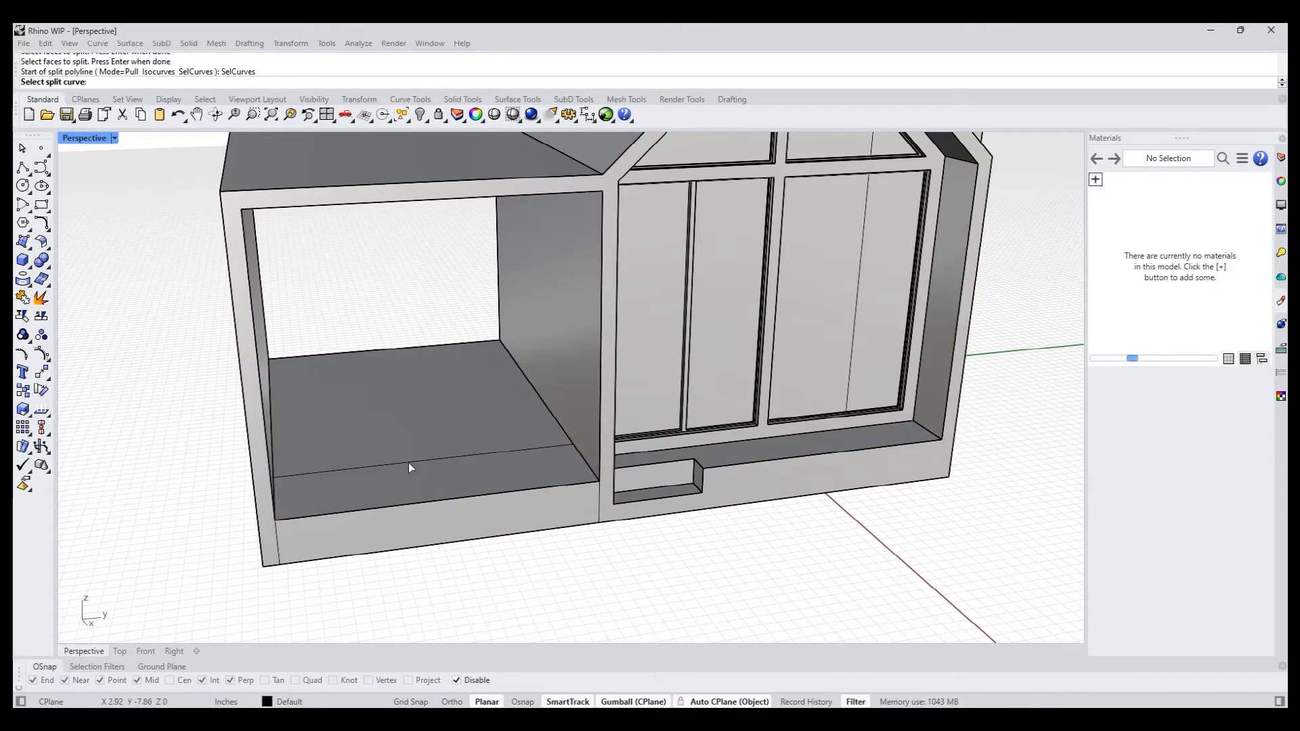
{"action": "left_click", "coordinate": [396, 467]}
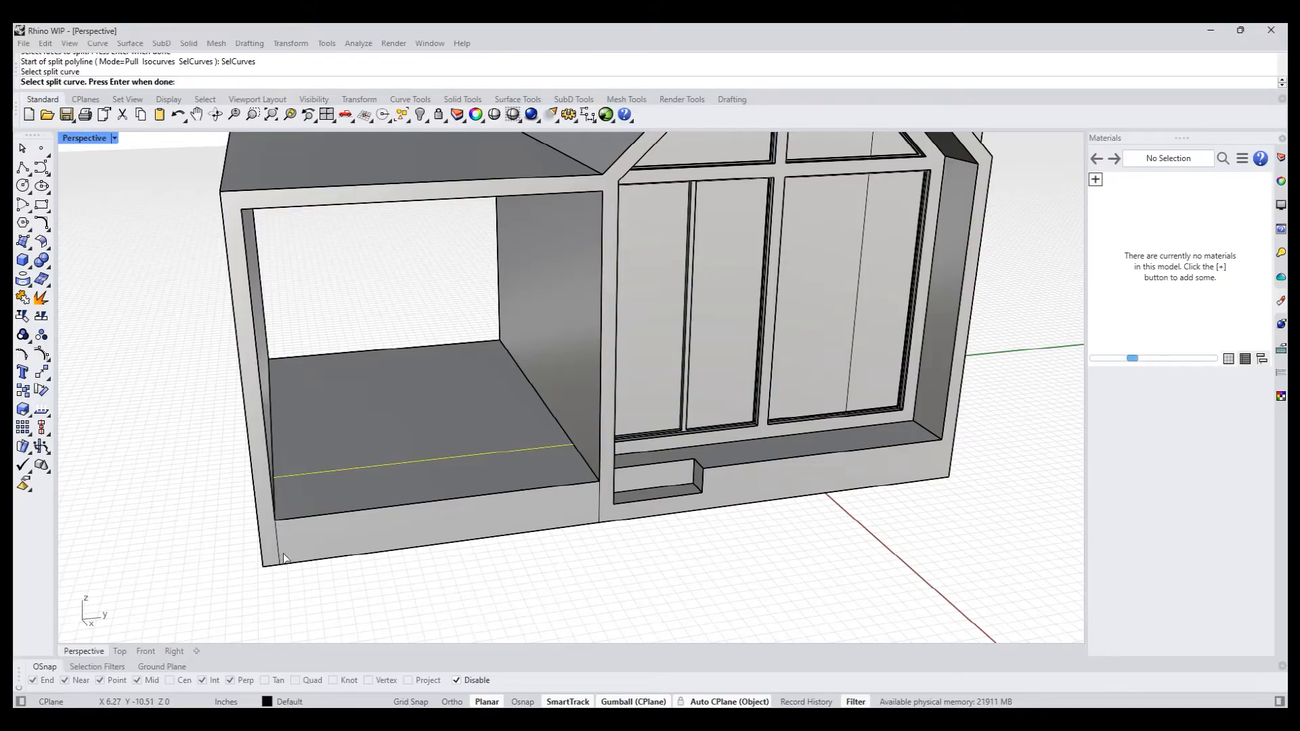
{"action": "left_click", "coordinate": [286, 555]}
{"action": "key", "text": "Return"}
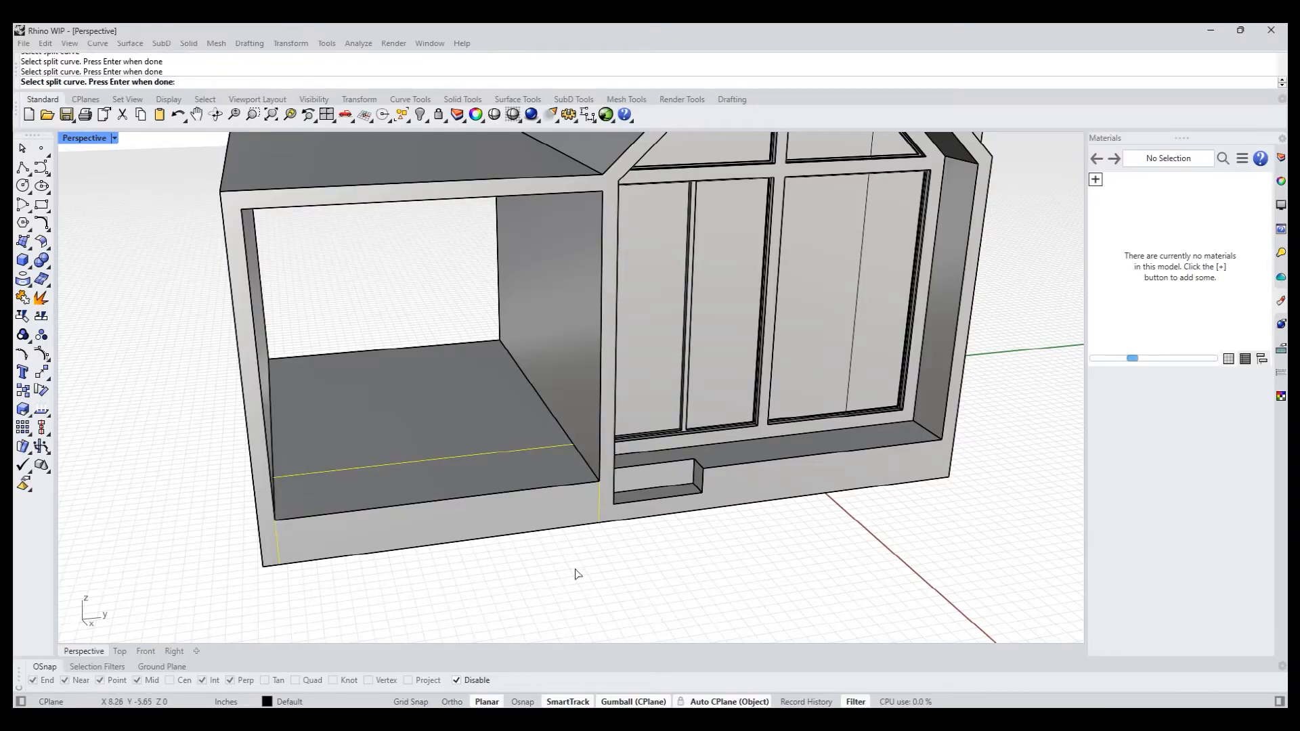
- Move the canopy floor's front edge down along Z to slope the split front section into a ramp
{"action": "right_click_drag", "start_coordinate": [579, 569], "coordinate": [518, 568]}
{"action": "left_click", "coordinate": [489, 496], "text": "ctrl+shift"}
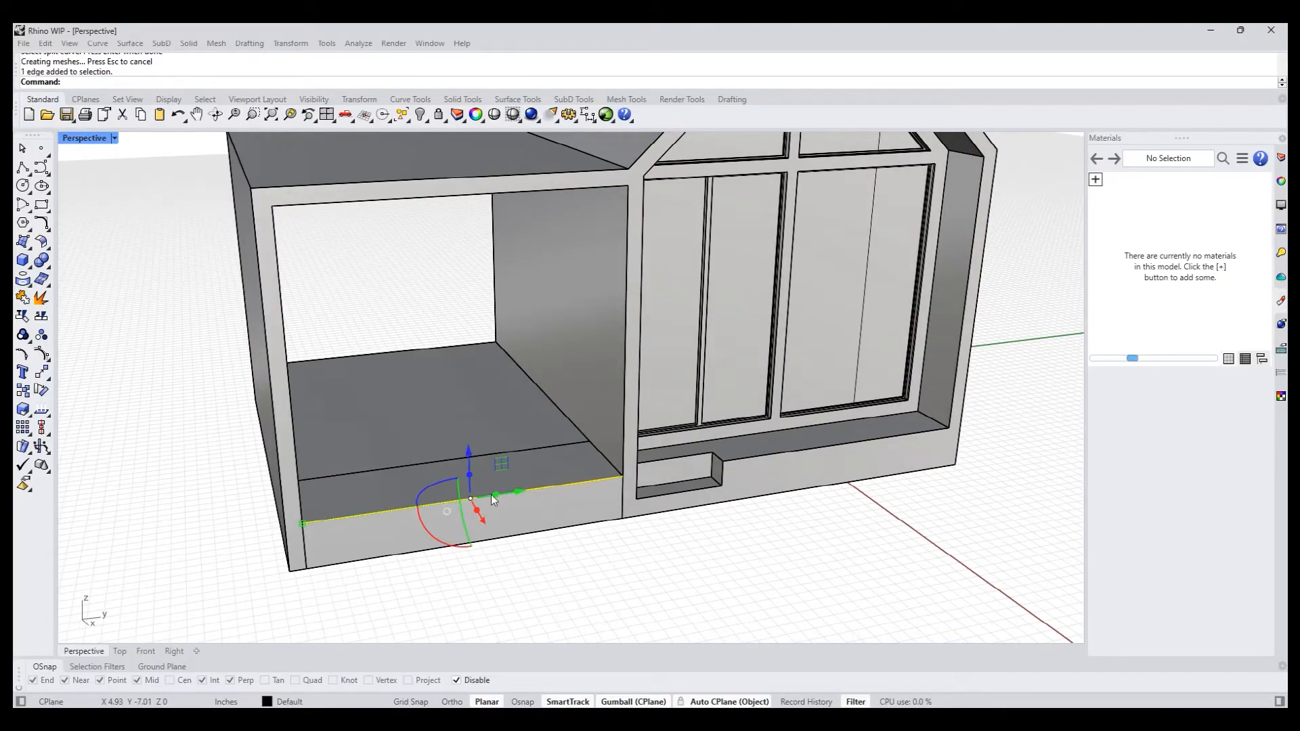
{"action": "right_click_drag", "start_coordinate": [489, 501], "coordinate": [510, 534]}
{"action": "left_click_drag", "start_coordinate": [484, 415], "coordinate": [480, 450]}
{"action": "left_click", "coordinate": [610, 559]}
{"action": "scroll", "coordinate": [611, 563], "scroll_direction": "down", "scroll_amount": 5}
{"action": "right_click_drag", "start_coordinate": [571, 560], "coordinate": [530, 545]}
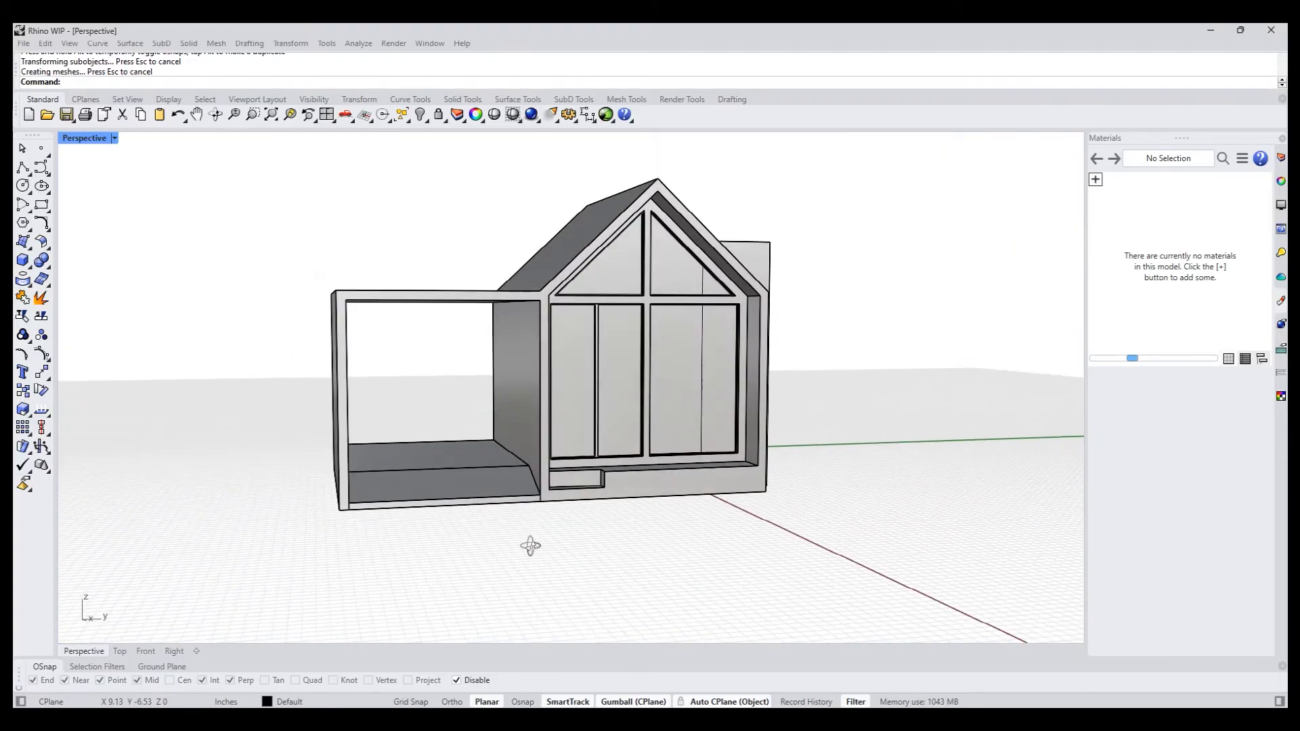
- Lower the flat canopy floor face behind the ramp slightly along Z
{"action": "scroll", "coordinate": [492, 519], "scroll_direction": "up", "scroll_amount": 4}
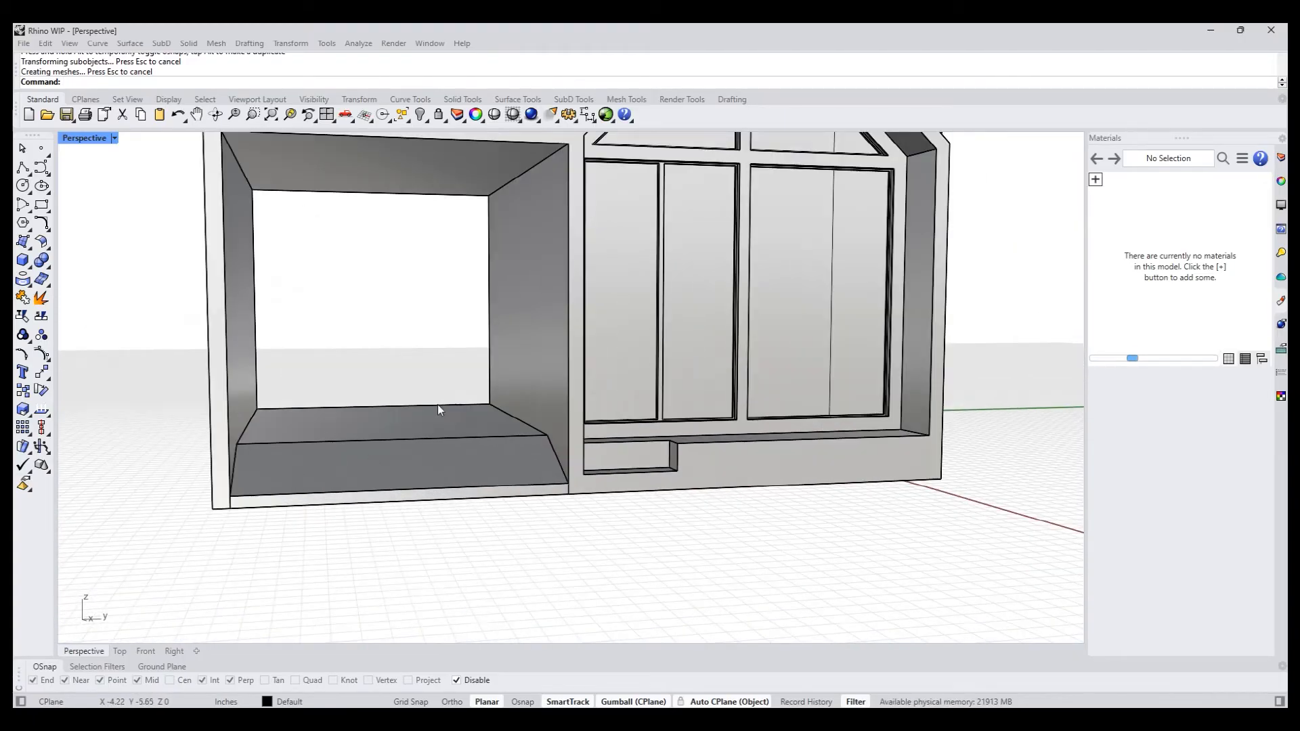
{"action": "left_click", "coordinate": [424, 423], "text": "ctrl+shift"}
{"action": "left_click_drag", "start_coordinate": [386, 374], "coordinate": [385, 391]}
{"action": "left_click", "coordinate": [529, 502]}
- Move the ramp's front edge slightly further down toward the base of the canopy
{"action": "scroll", "coordinate": [530, 501], "scroll_direction": "up", "scroll_amount": 5}
{"action": "left_click", "coordinate": [545, 475], "text": "ctrl+shift"}
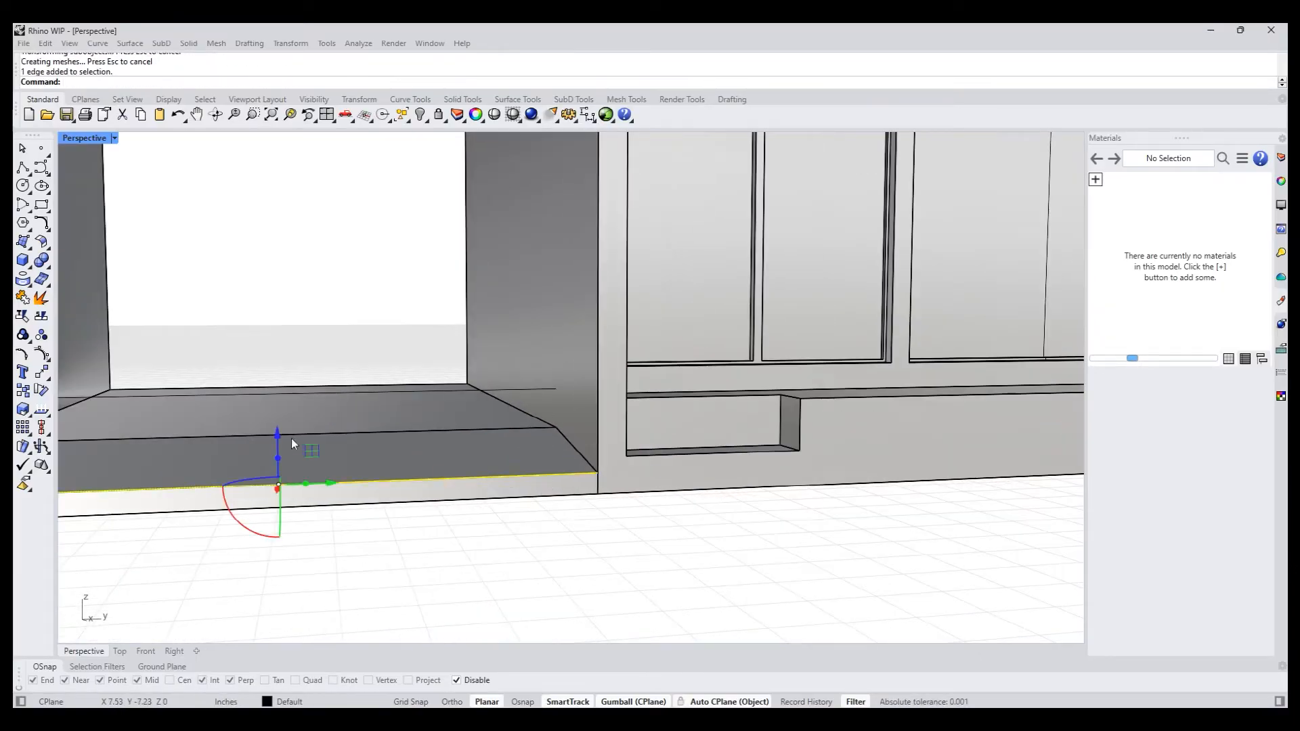
{"action": "left_click_drag", "start_coordinate": [277, 429], "coordinate": [277, 444]}
{"action": "left_click", "coordinate": [559, 579]}
{"action": "scroll", "coordinate": [527, 492], "scroll_direction": "down", "scroll_amount": 6}
- Draw a tall, narrow rectangle on the canopy's outer side wall, starting at its front edge and nearly as tall as the wall
{"action": "right_click_drag", "start_coordinate": [527, 491], "coordinate": [620, 528]}
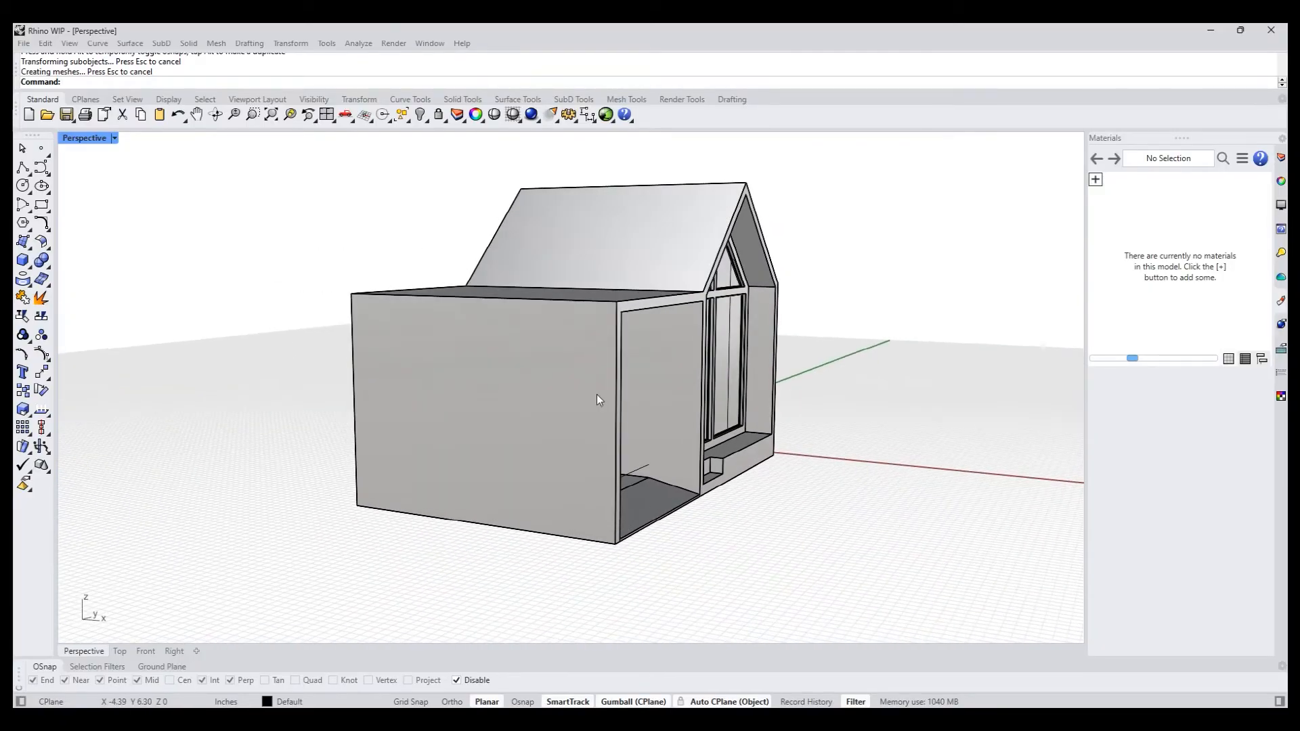
{"action": "right_click_drag", "start_coordinate": [583, 391], "coordinate": [152, 392]}
{"action": "left_click", "coordinate": [429, 475], "text": "ctrl+shift"}
{"action": "left_click", "coordinate": [41, 204]}
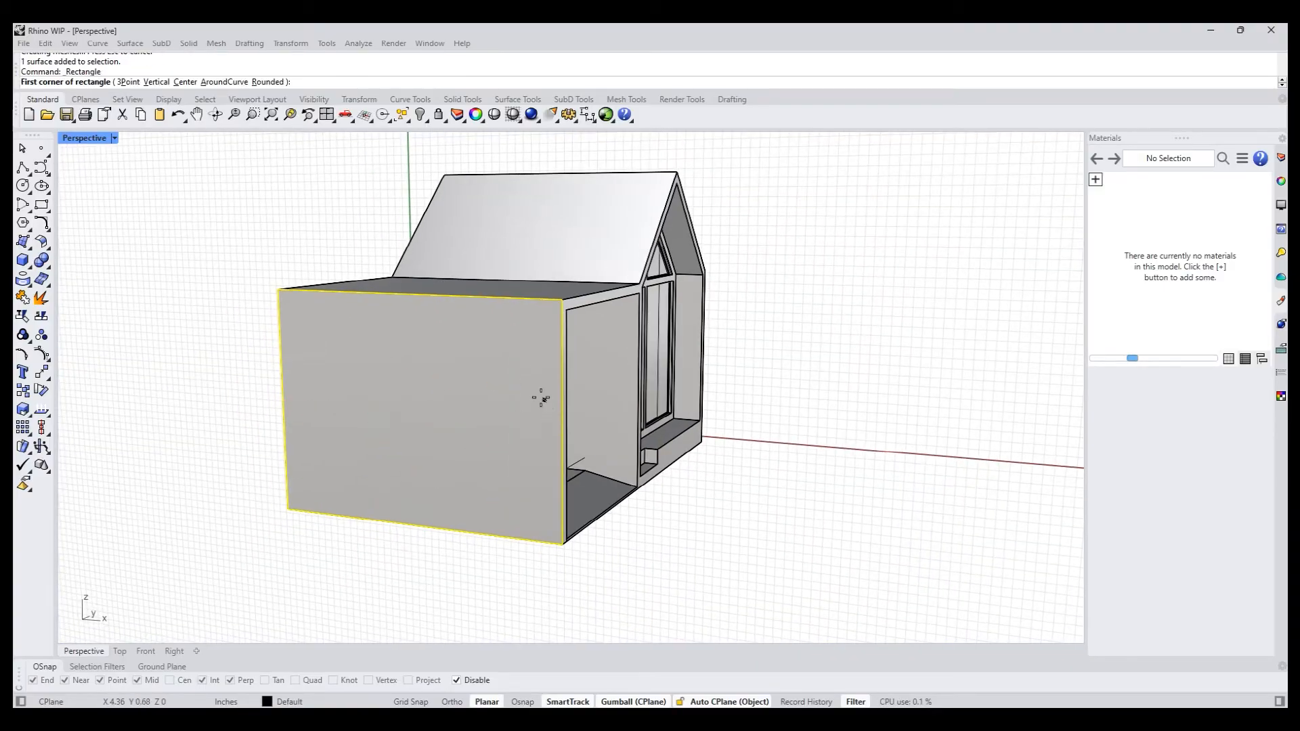
{"action": "key", "text": "alt"}
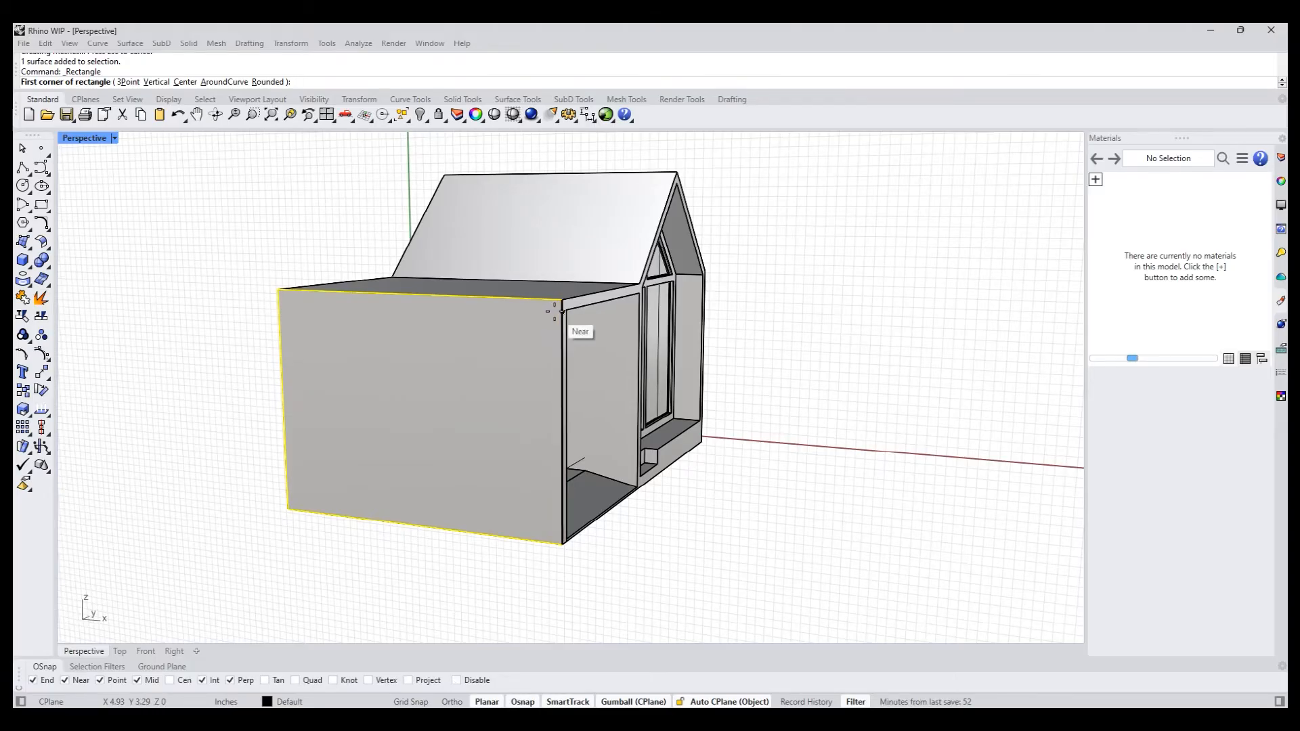
{"action": "scroll", "coordinate": [562, 311], "scroll_direction": "up", "scroll_amount": 3}
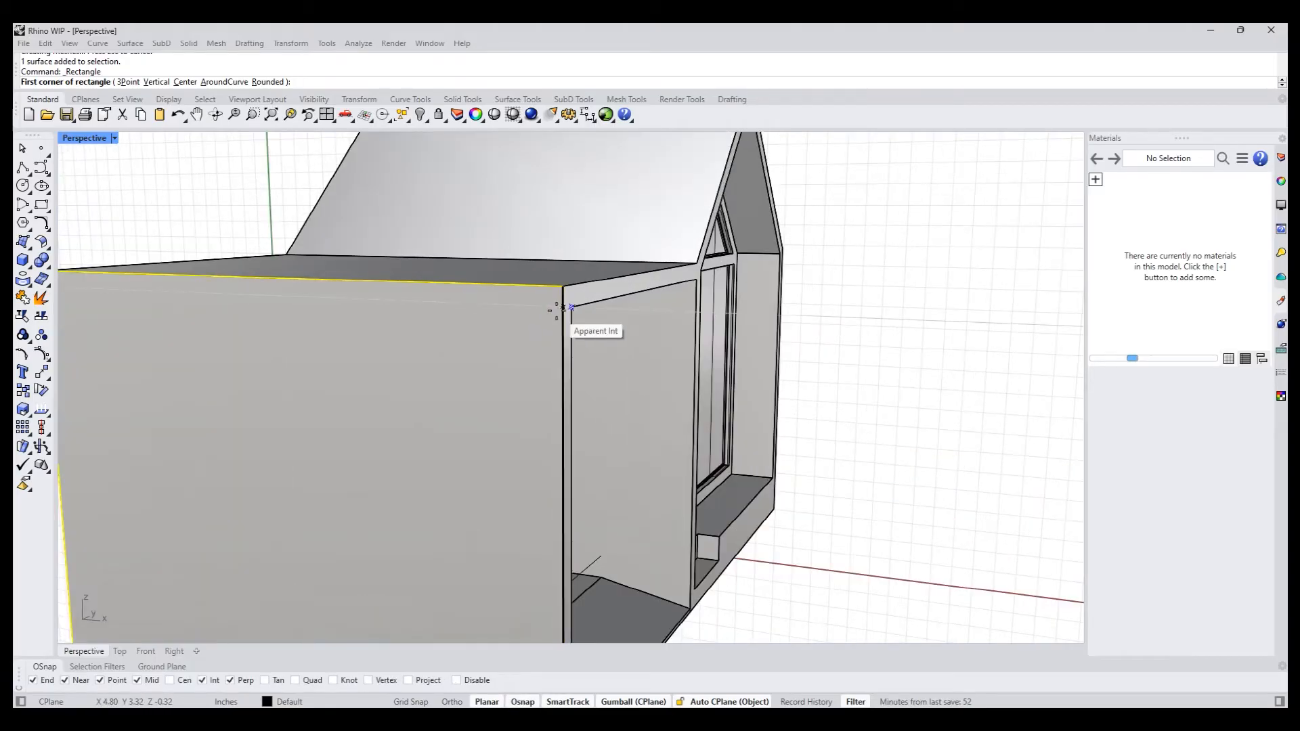
{"action": "left_click", "coordinate": [563, 308]}
{"action": "scroll", "coordinate": [522, 319], "scroll_direction": "down", "scroll_amount": 3}
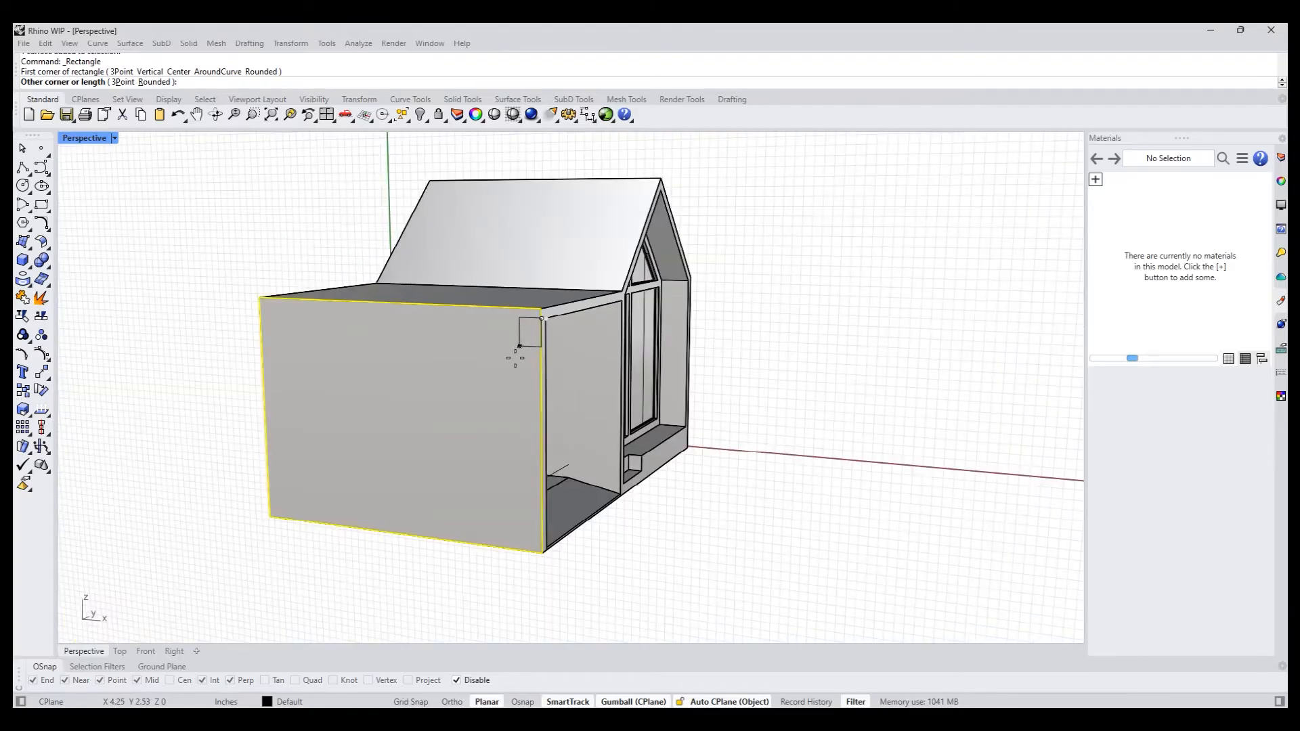
{"action": "left_click", "coordinate": [483, 525]}
- Move the tall rectangle horizontally inward, slightly away from the side wall's front edge
{"action": "left_click", "coordinate": [487, 514]}
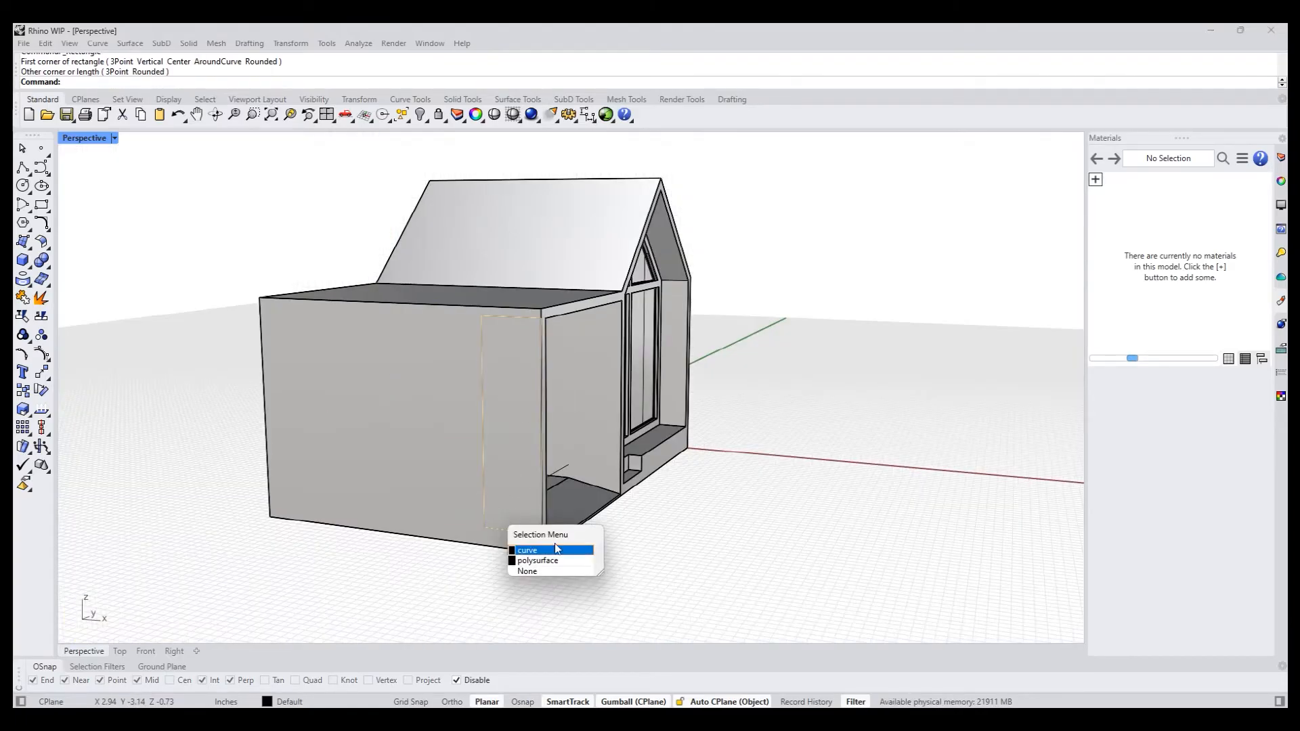
{"action": "left_click", "coordinate": [544, 546]}
{"action": "left_click_drag", "start_coordinate": [543, 429], "coordinate": [485, 442]}
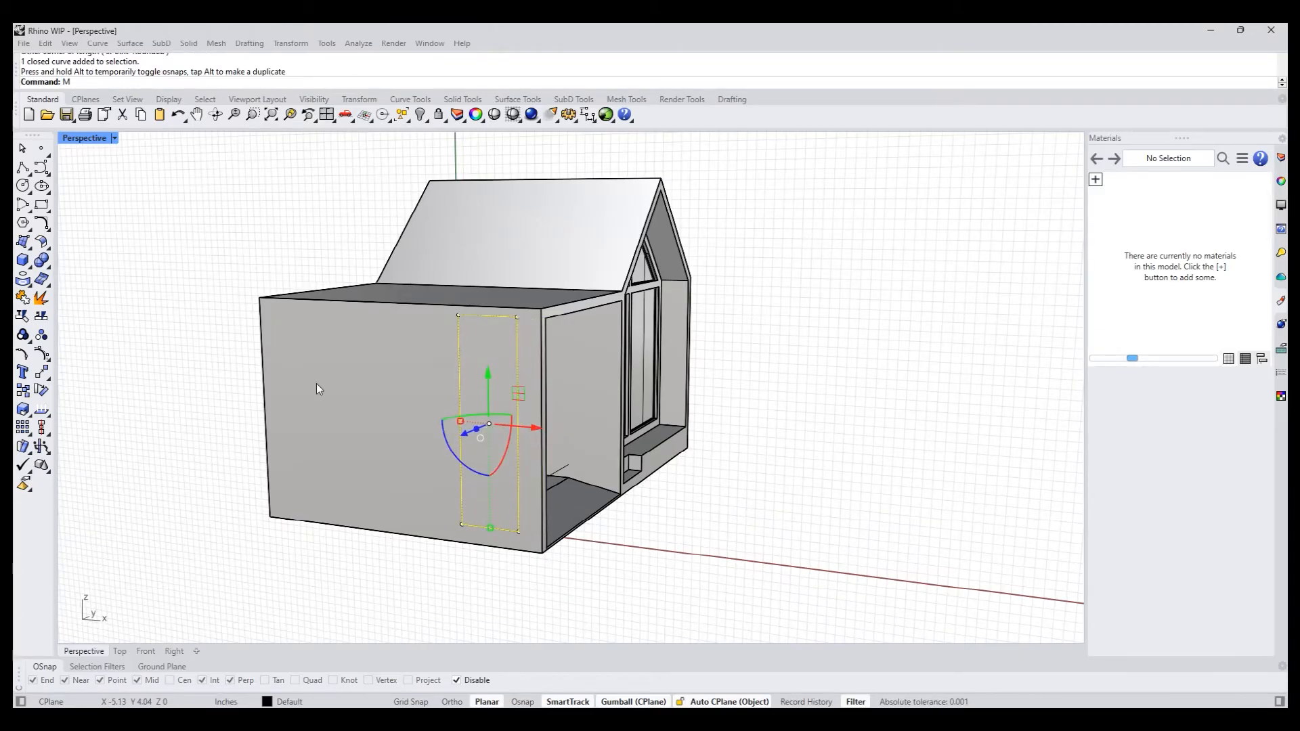
- Mirror a copy of the rectangle across the vertical midline of the canopy's side wall
{"action": "type", "text": "mi"}
{"action": "key", "text": "Return"}
{"action": "left_click", "coordinate": [392, 302], "text": "alt"}
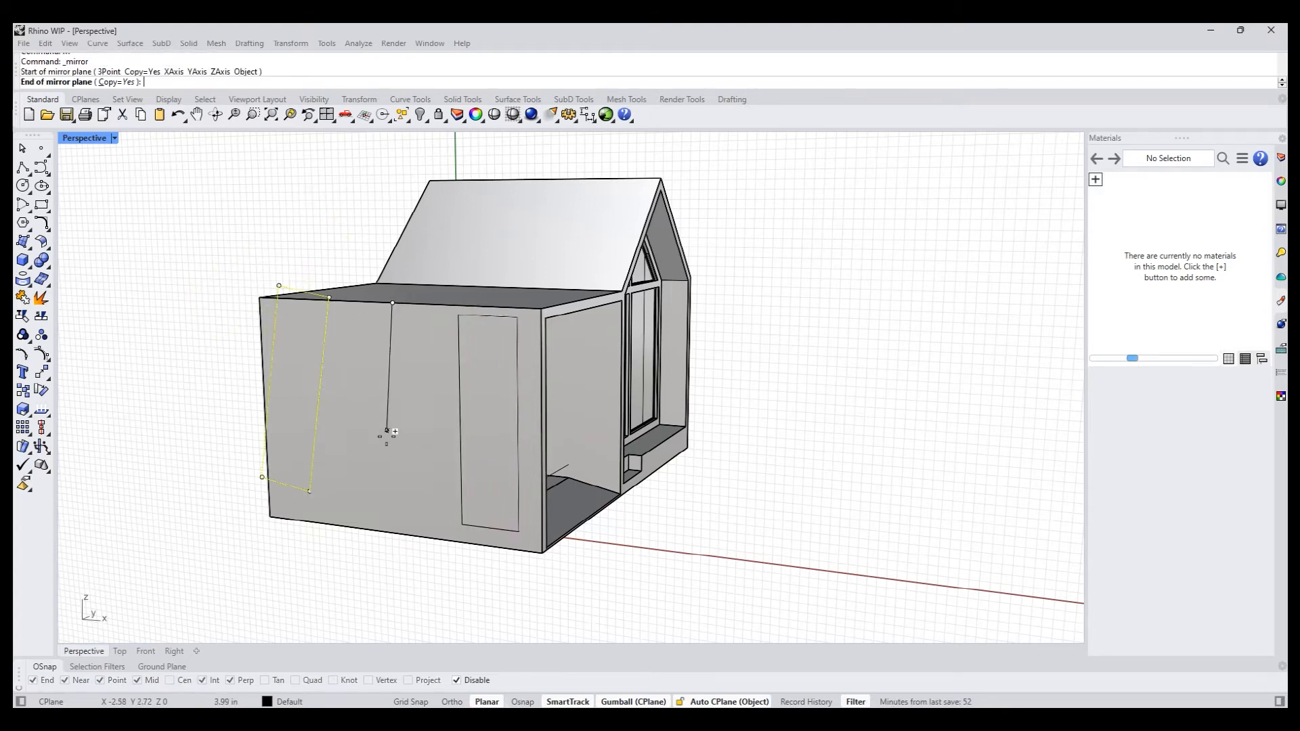
{"action": "left_click", "coordinate": [405, 536]}
{"action": "key", "text": "Escape"}
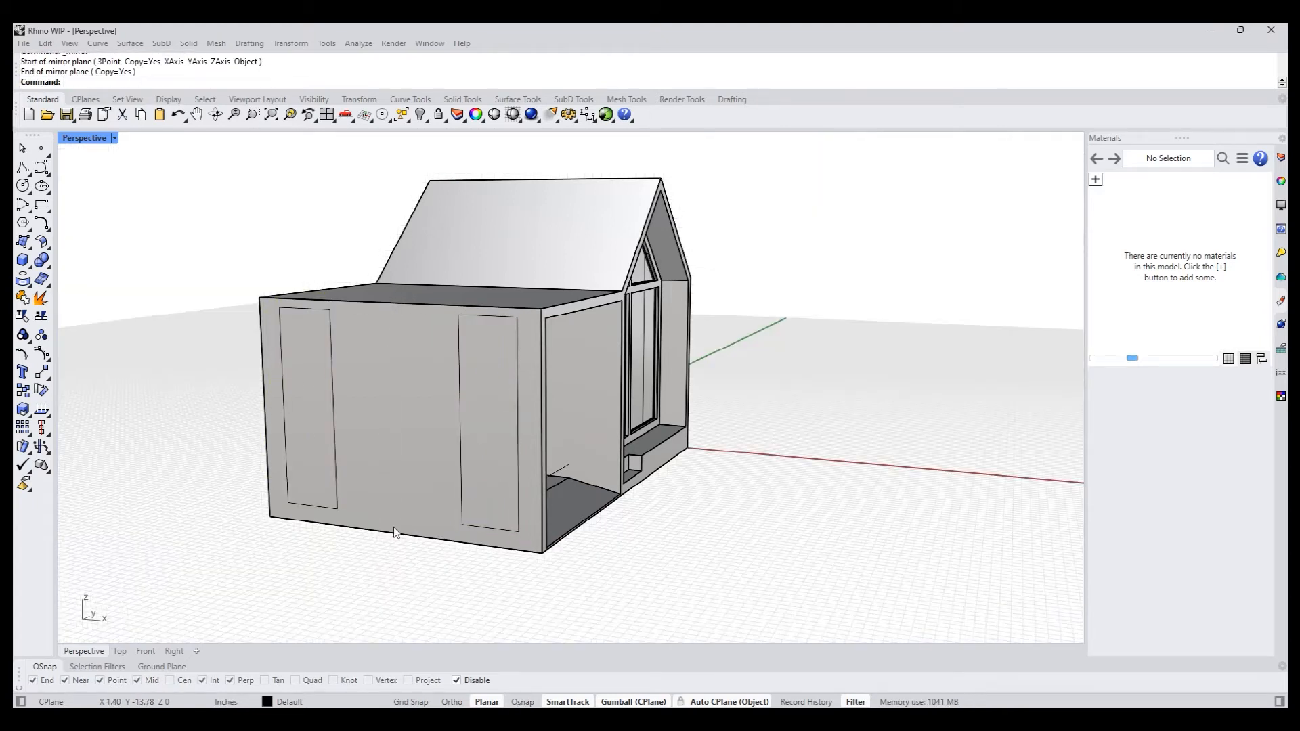
- Copy the front rectangle horizontally to the middle of the side wall, between the two existing ones
{"action": "left_click", "coordinate": [461, 490]}
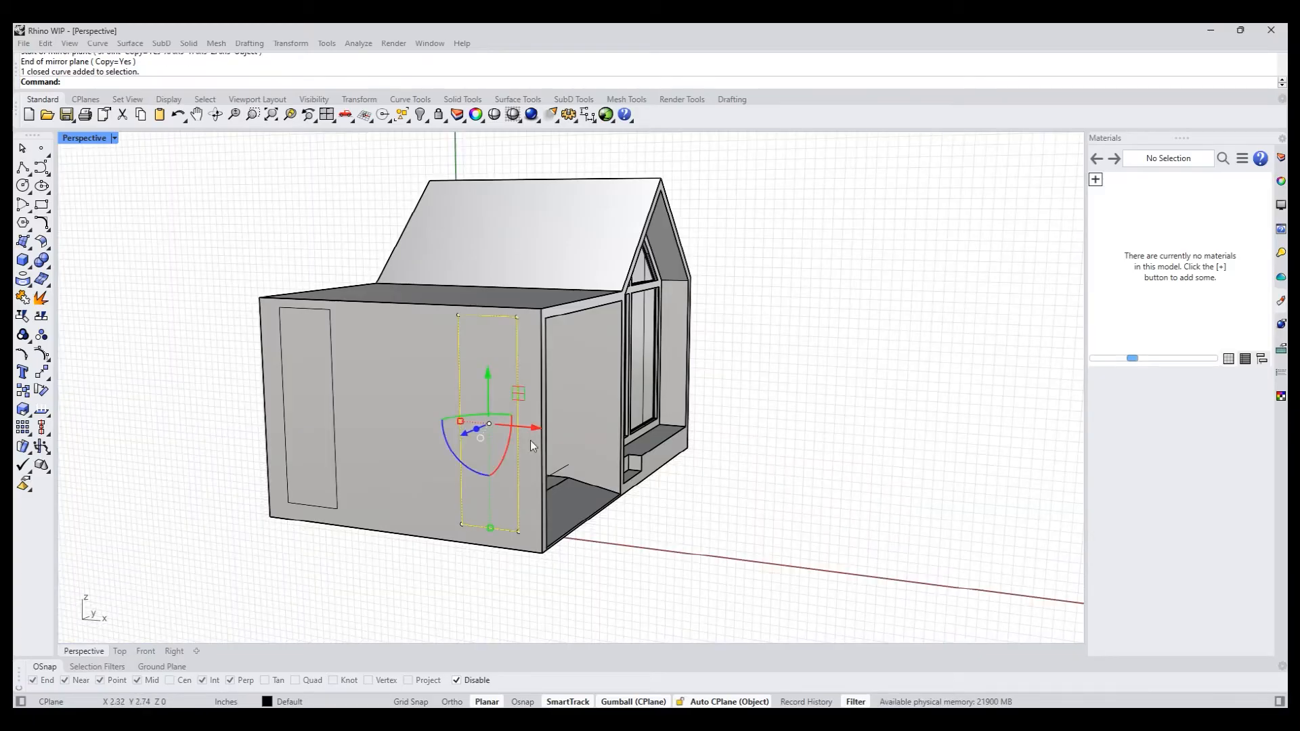
{"action": "left_click_drag", "start_coordinate": [531, 425], "coordinate": [416, 302]}
{"action": "left_click", "coordinate": [245, 385]}
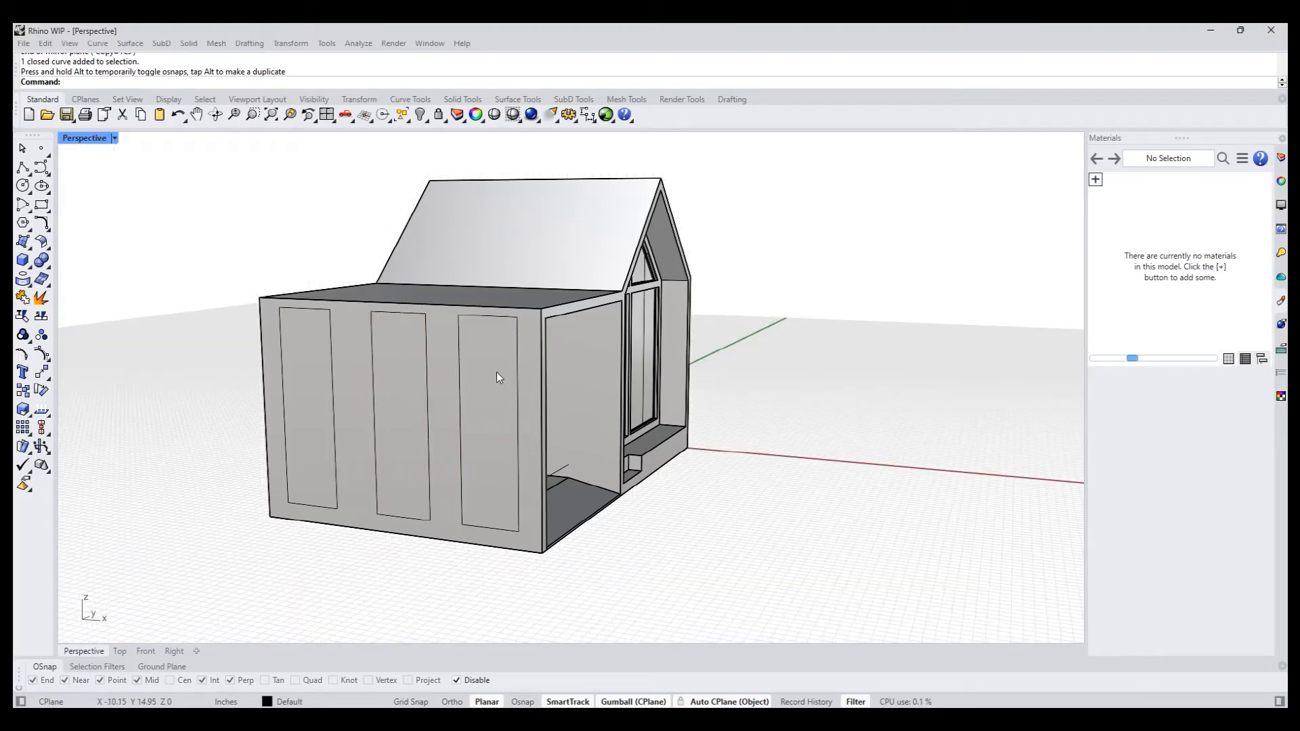
- Select all three rectangles on the canopy's side wall and move them slightly down together
{"action": "left_click_drag", "start_coordinate": [194, 267], "coordinate": [528, 565]}
{"action": "scroll", "coordinate": [352, 461], "scroll_direction": "up", "scroll_amount": 2}
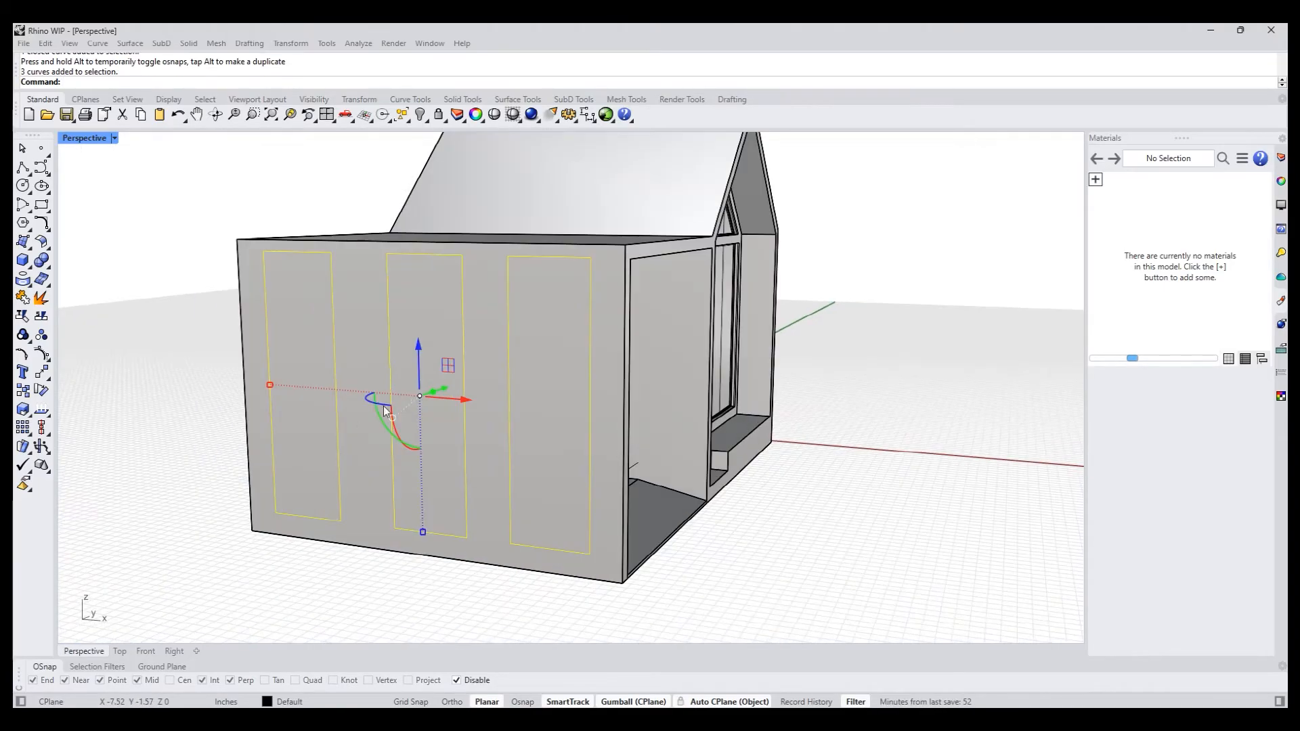
{"action": "left_click_drag", "start_coordinate": [417, 356], "coordinate": [245, 396]}
{"action": "left_click", "coordinate": [132, 440]}
- Select the three side-wall rectangles together and scale their height down slightly about their centre, leaving larger margins above and below
{"action": "scroll", "coordinate": [155, 474], "scroll_direction": "down", "scroll_amount": 5}
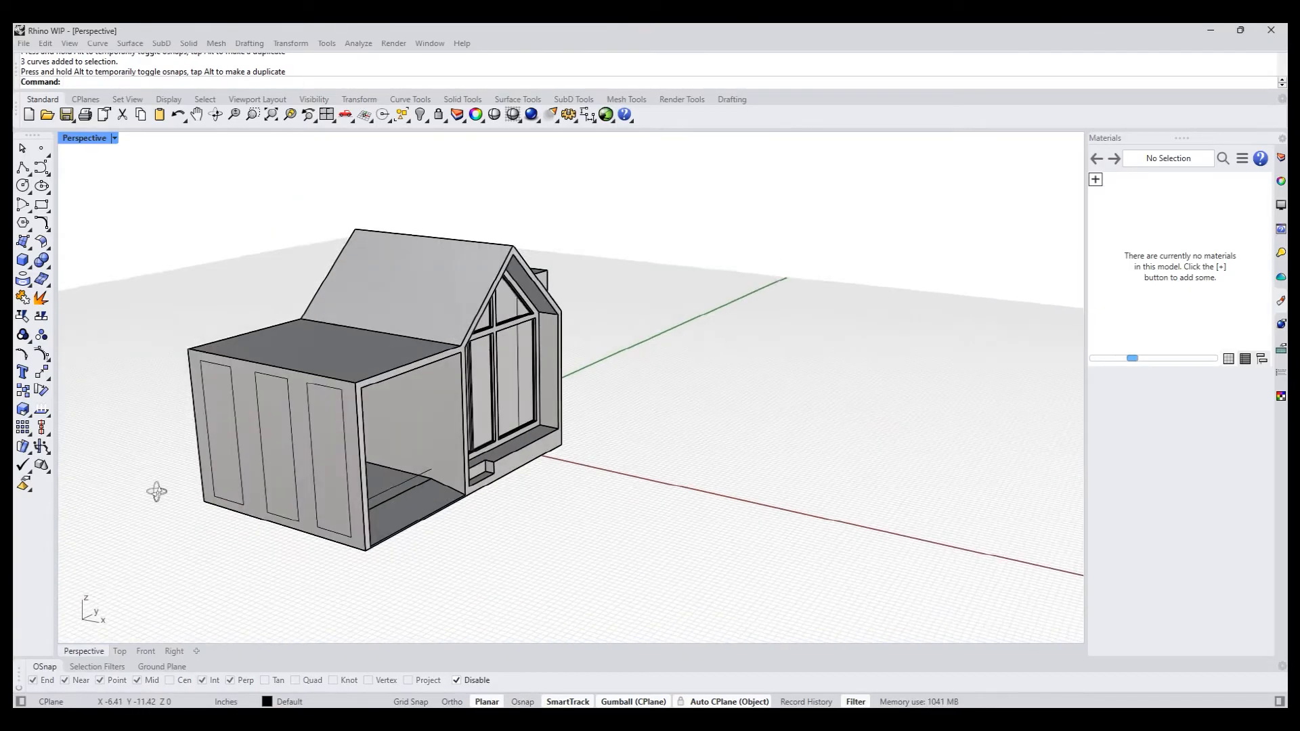
{"action": "scroll", "coordinate": [193, 469], "scroll_direction": "up", "scroll_amount": 3}
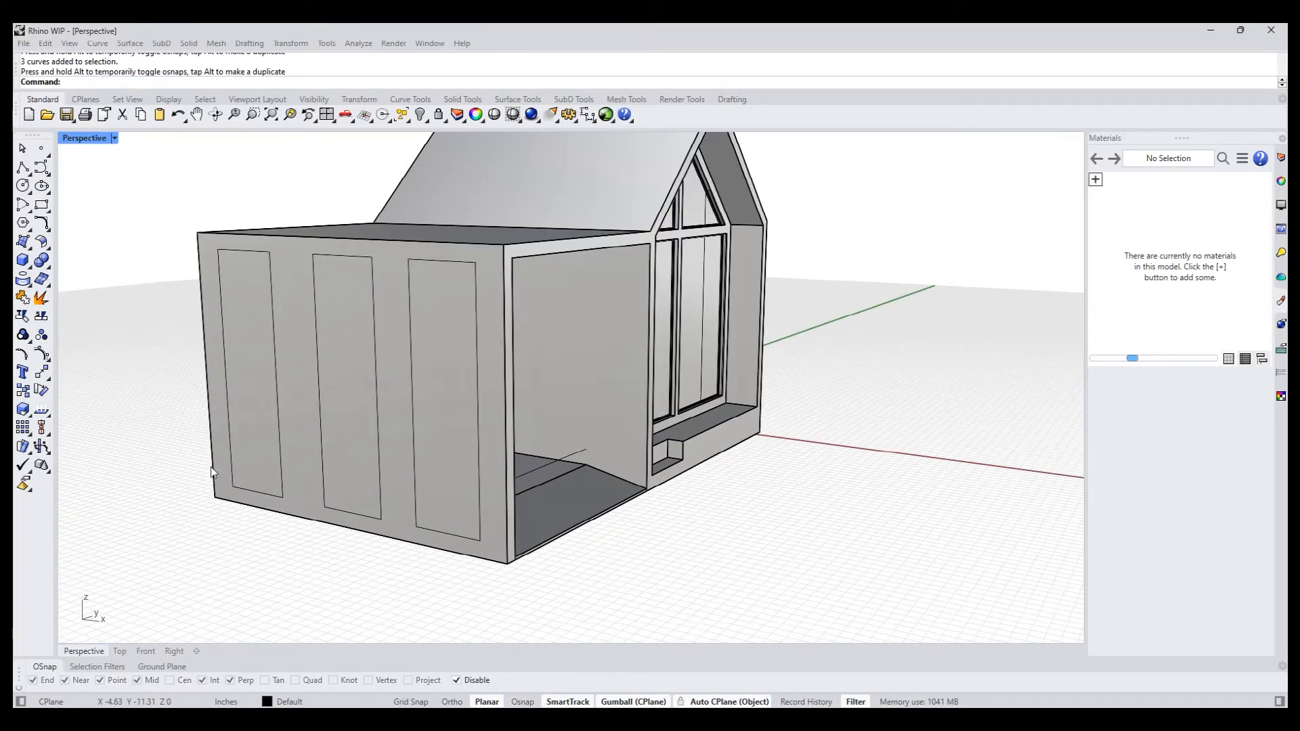
{"action": "left_click", "coordinate": [271, 493]}
{"action": "left_click", "coordinate": [325, 530]}
{"action": "left_click", "coordinate": [376, 518], "text": "shift"}
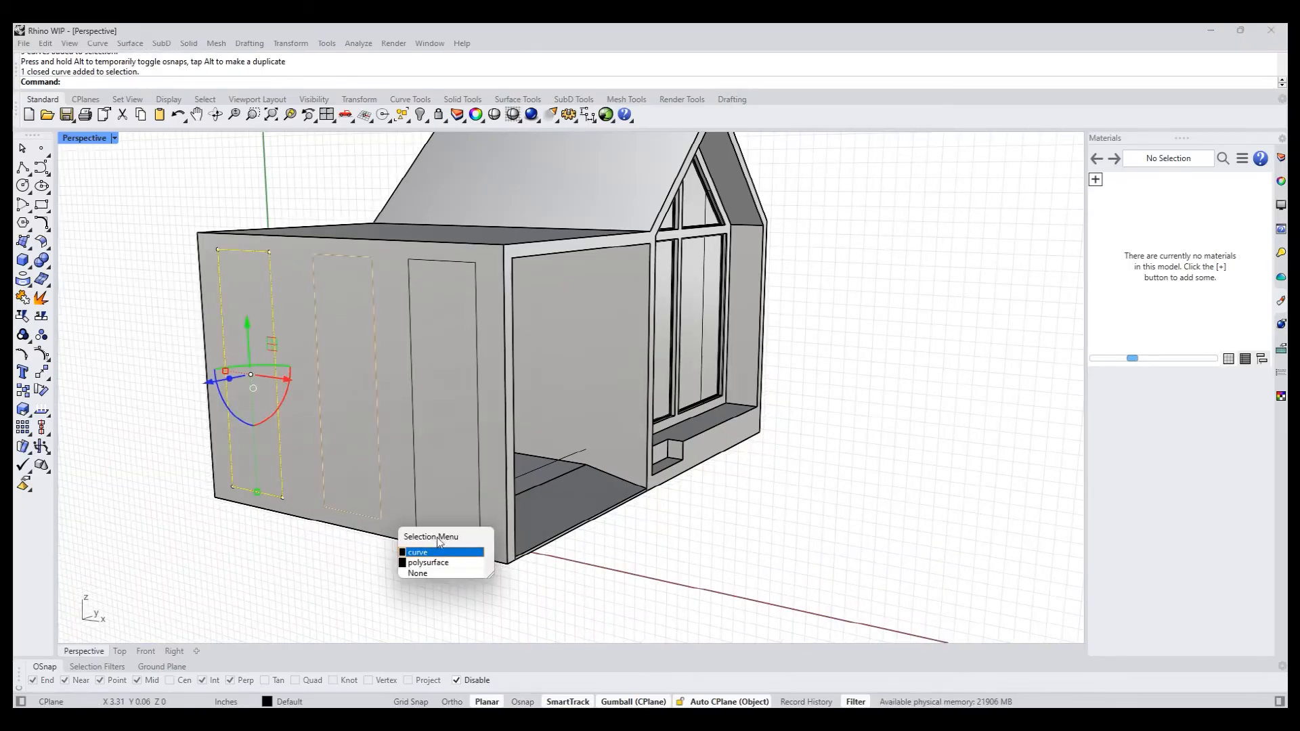
{"action": "left_click", "coordinate": [434, 546]}
{"action": "left_click", "coordinate": [456, 535], "text": "shift"}
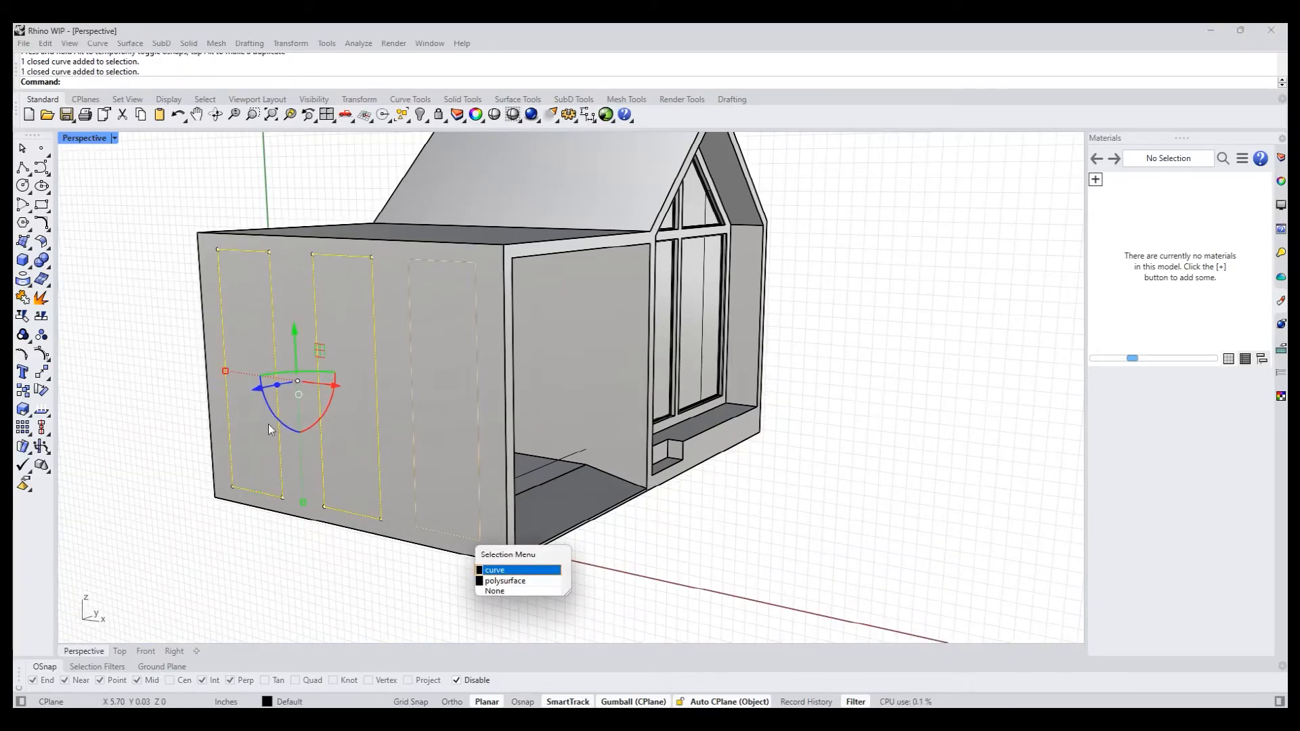
{"action": "left_click_drag", "start_coordinate": [303, 509], "coordinate": [303, 501]}
{"action": "key", "text": "ctrl+z"}
{"action": "left_click", "coordinate": [420, 525], "text": "shift"}
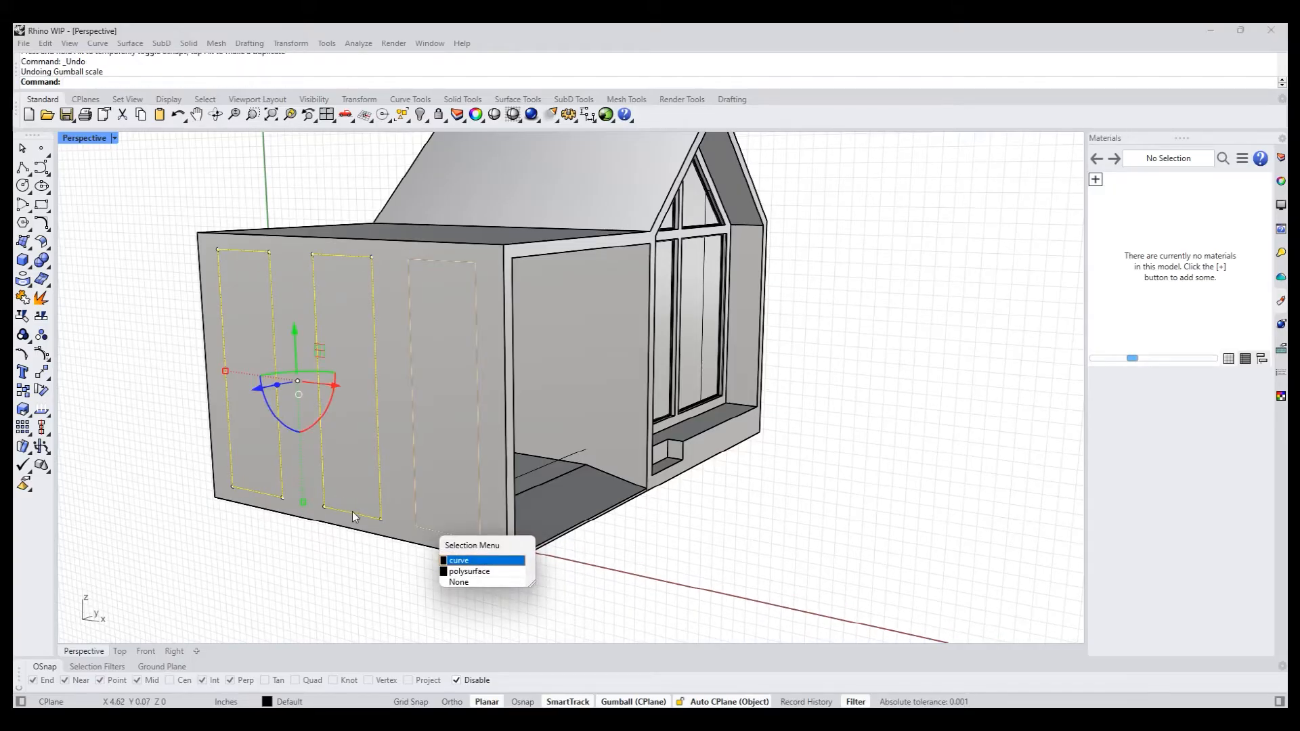
{"action": "left_click", "coordinate": [457, 561]}
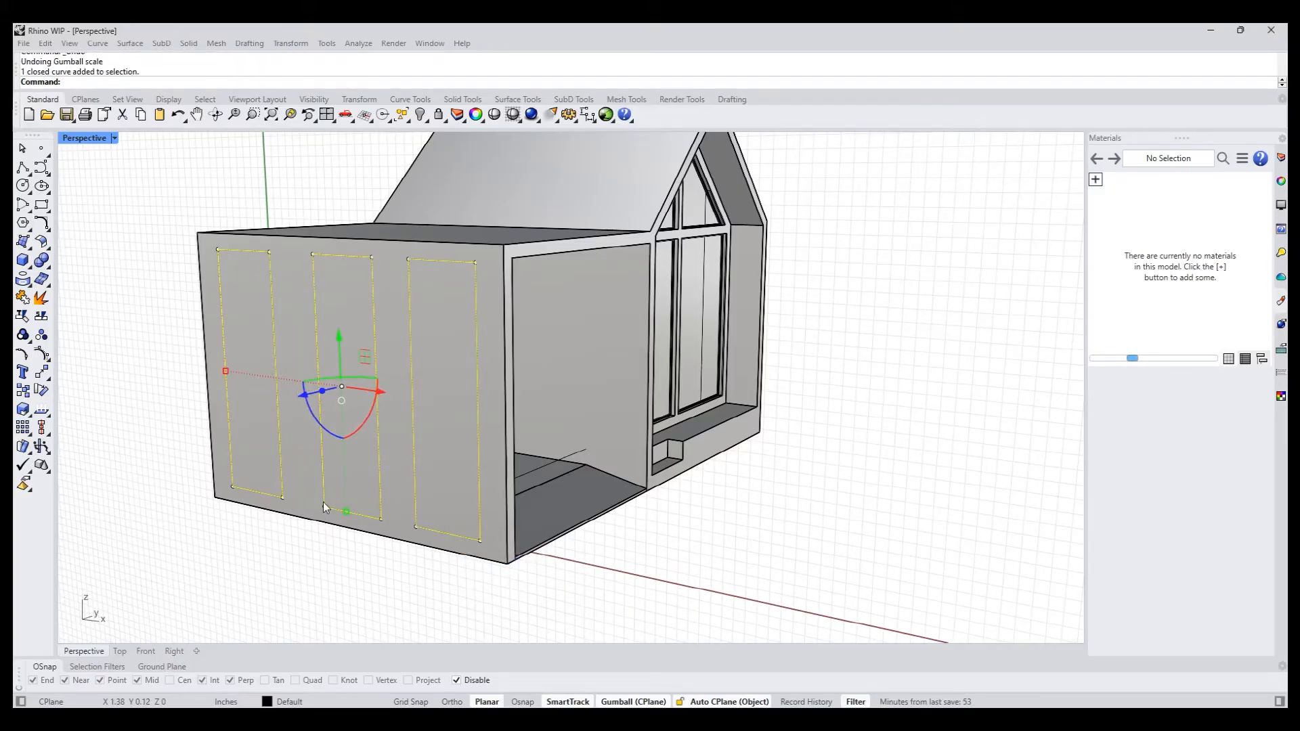
{"action": "left_click_drag", "start_coordinate": [347, 511], "coordinate": [343, 499]}
{"action": "left_click", "coordinate": [259, 565]}
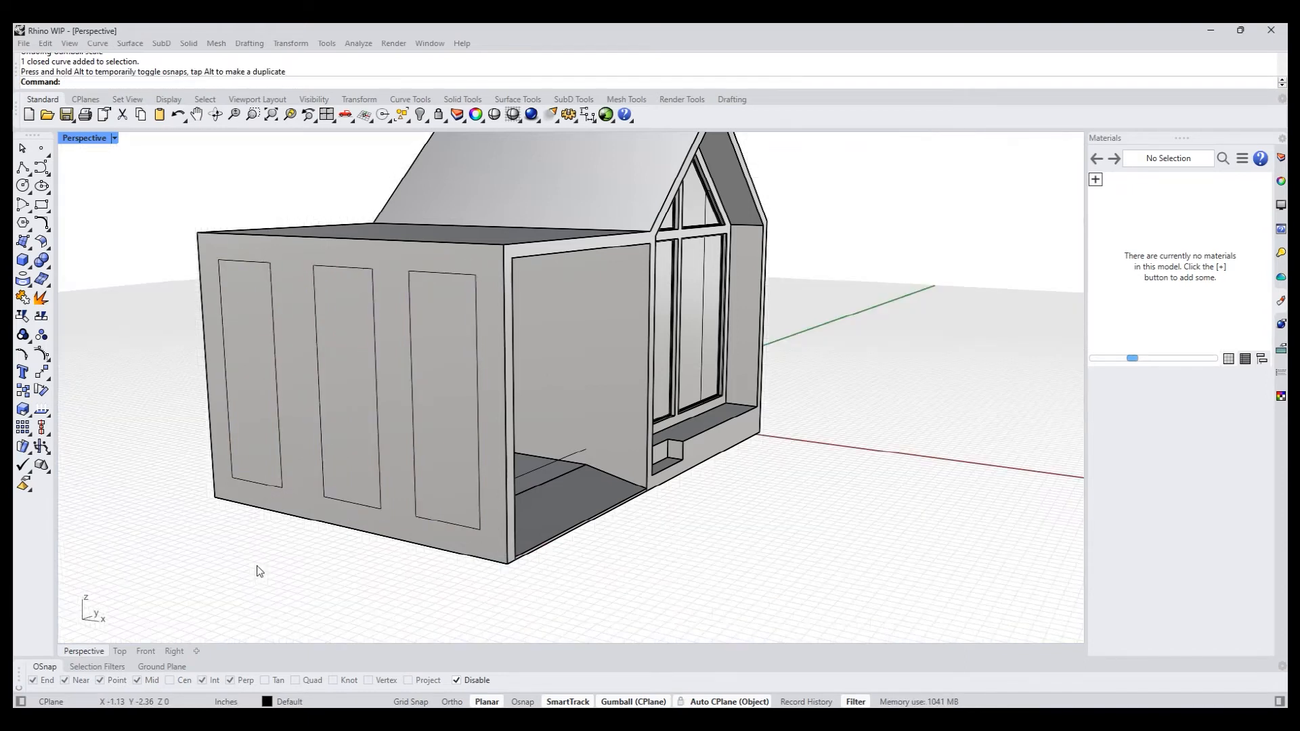
- PushPull the three rectangle regions inward through the canopy's side wall, inverting the region selection, to cut three openings
{"action": "type", "text": "pp"}
{"action": "key", "text": "Return"}
{"action": "left_click", "coordinate": [307, 482]}
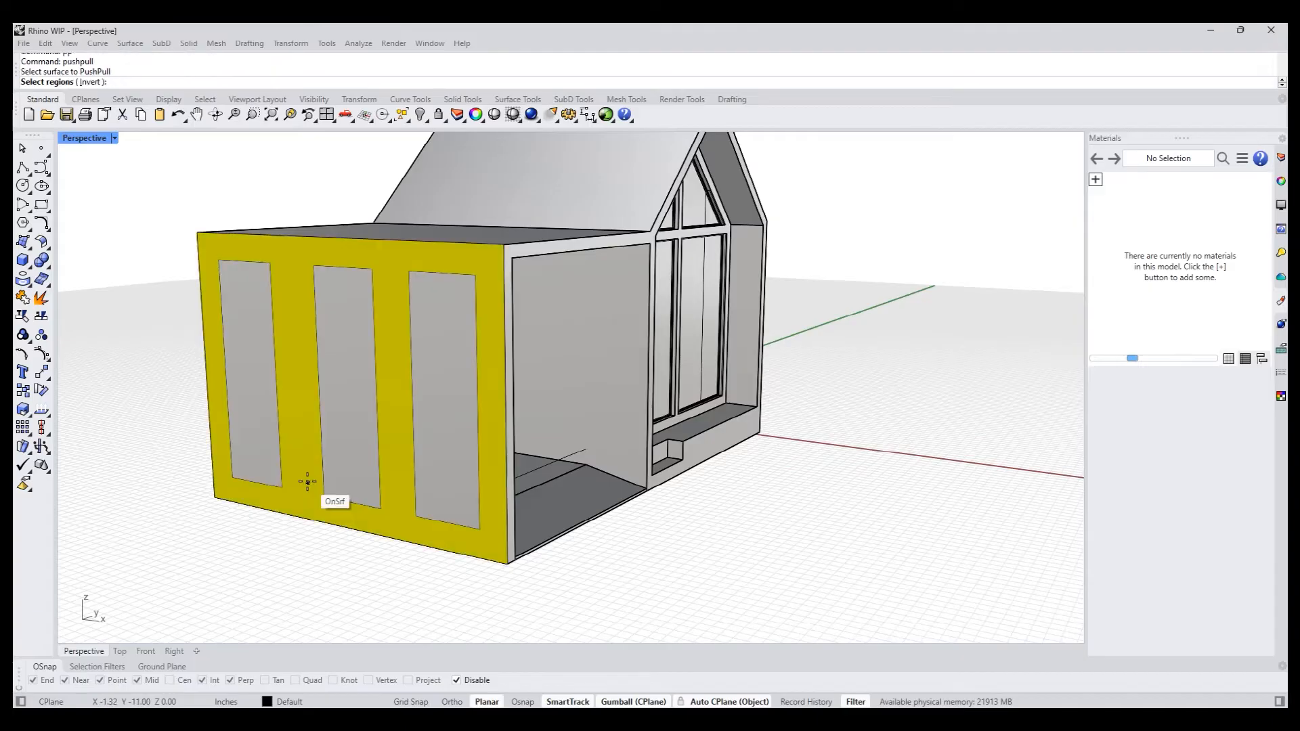
{"action": "type", "text": "i"}
{"action": "key", "text": "Return"}
{"action": "key", "text": "Return"}
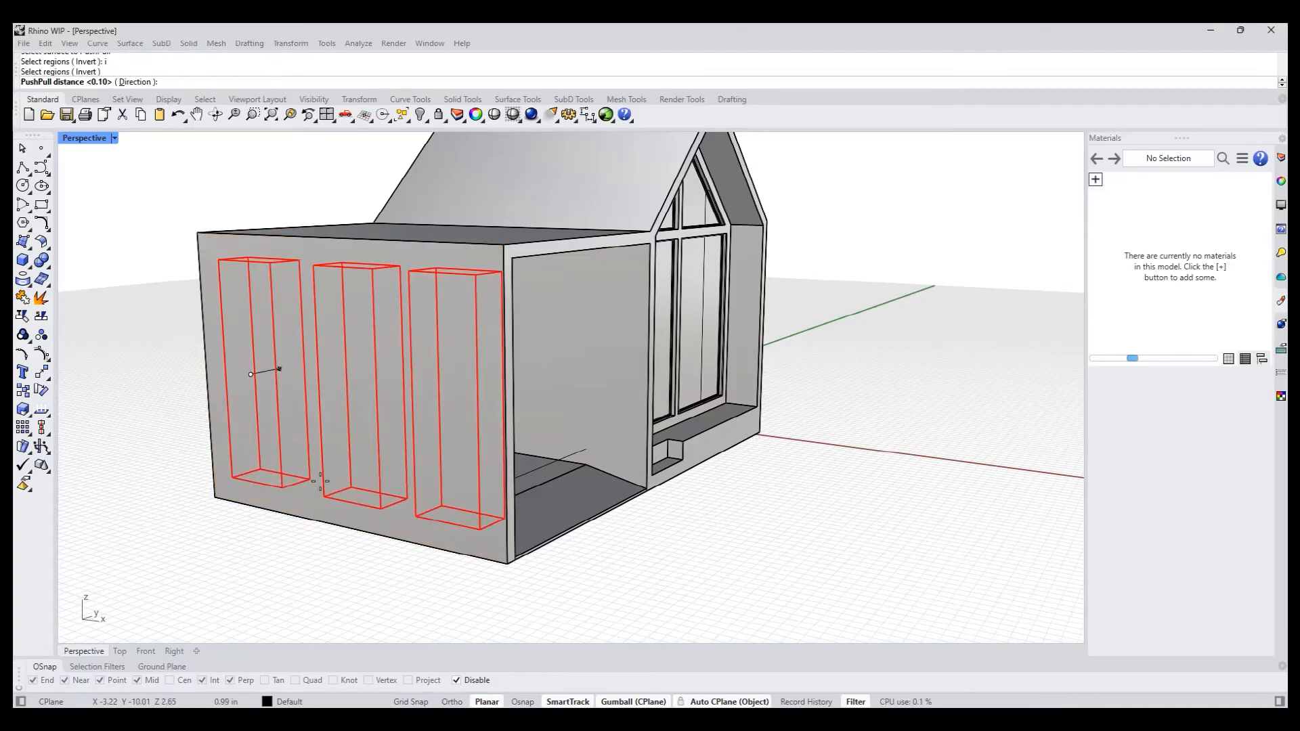
{"action": "left_click", "coordinate": [464, 519]}
- Select the bottom faces of the three side-wall openings and raise them together, leaving short windows near the top
{"action": "right_click_drag", "start_coordinate": [464, 519], "coordinate": [514, 575]}
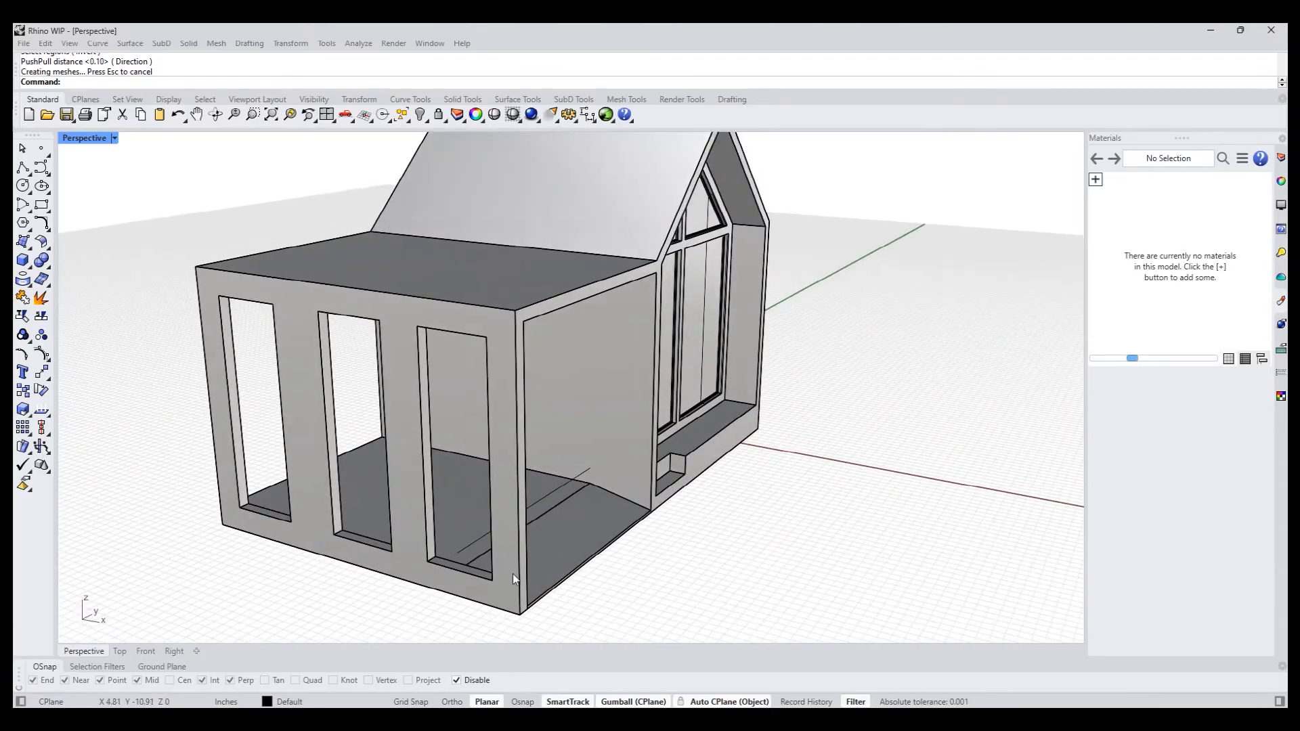
{"action": "scroll", "coordinate": [421, 553], "scroll_direction": "up", "scroll_amount": 10}
{"action": "left_click", "coordinate": [421, 554], "text": "ctrl+shift"}
{"action": "scroll", "coordinate": [370, 546], "scroll_direction": "down", "scroll_amount": 8}
{"action": "scroll", "coordinate": [229, 509], "scroll_direction": "up", "scroll_amount": 5}
{"action": "left_click", "coordinate": [222, 503], "text": "ctrl+shift"}
{"action": "right_click_drag", "start_coordinate": [222, 502], "coordinate": [304, 498]}
{"action": "scroll", "coordinate": [260, 456], "scroll_direction": "up", "scroll_amount": 5}
{"action": "left_click", "coordinate": [254, 457], "text": "ctrl+shift"}
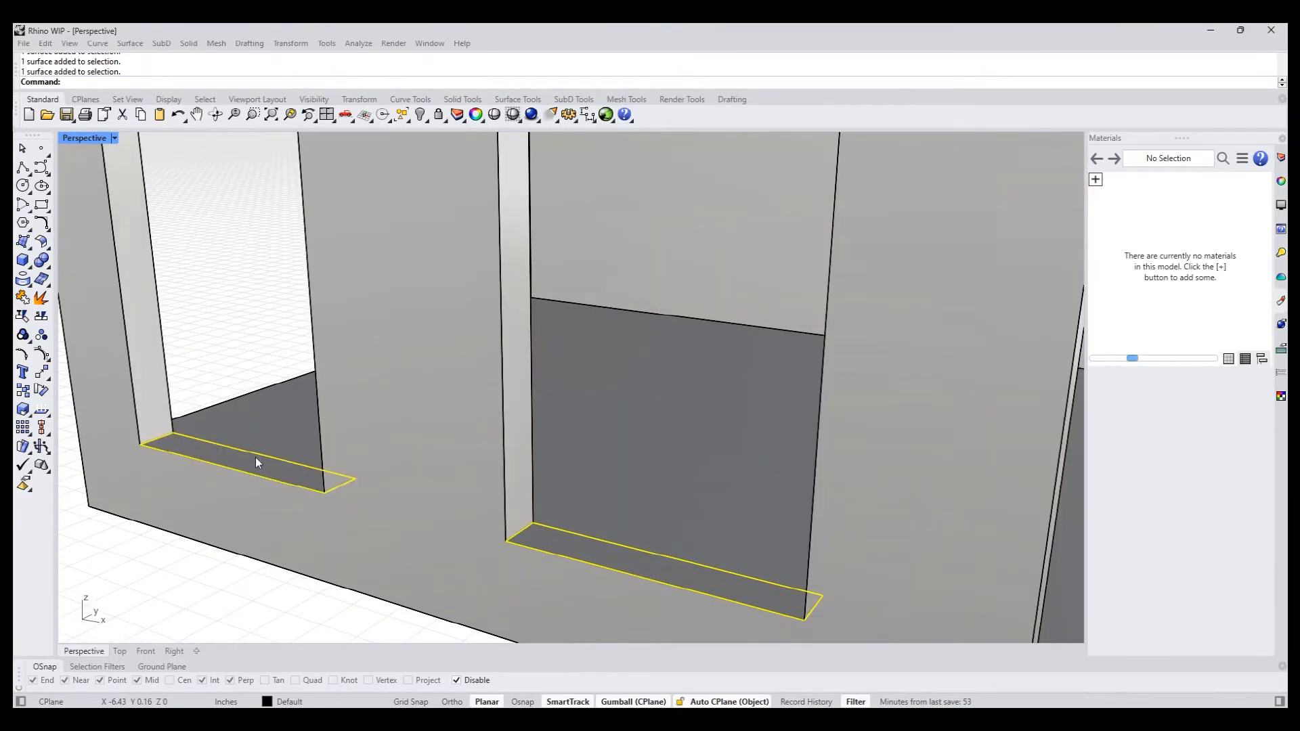
{"action": "scroll", "coordinate": [254, 460], "scroll_direction": "down", "scroll_amount": 10}
{"action": "left_click_drag", "start_coordinate": [308, 452], "coordinate": [297, 342]}
- Delete the six leftover construction objects from the model
{"action": "left_click", "coordinate": [160, 517]}
{"action": "right_click_drag", "start_coordinate": [161, 521], "coordinate": [493, 542], "text": "shift"}
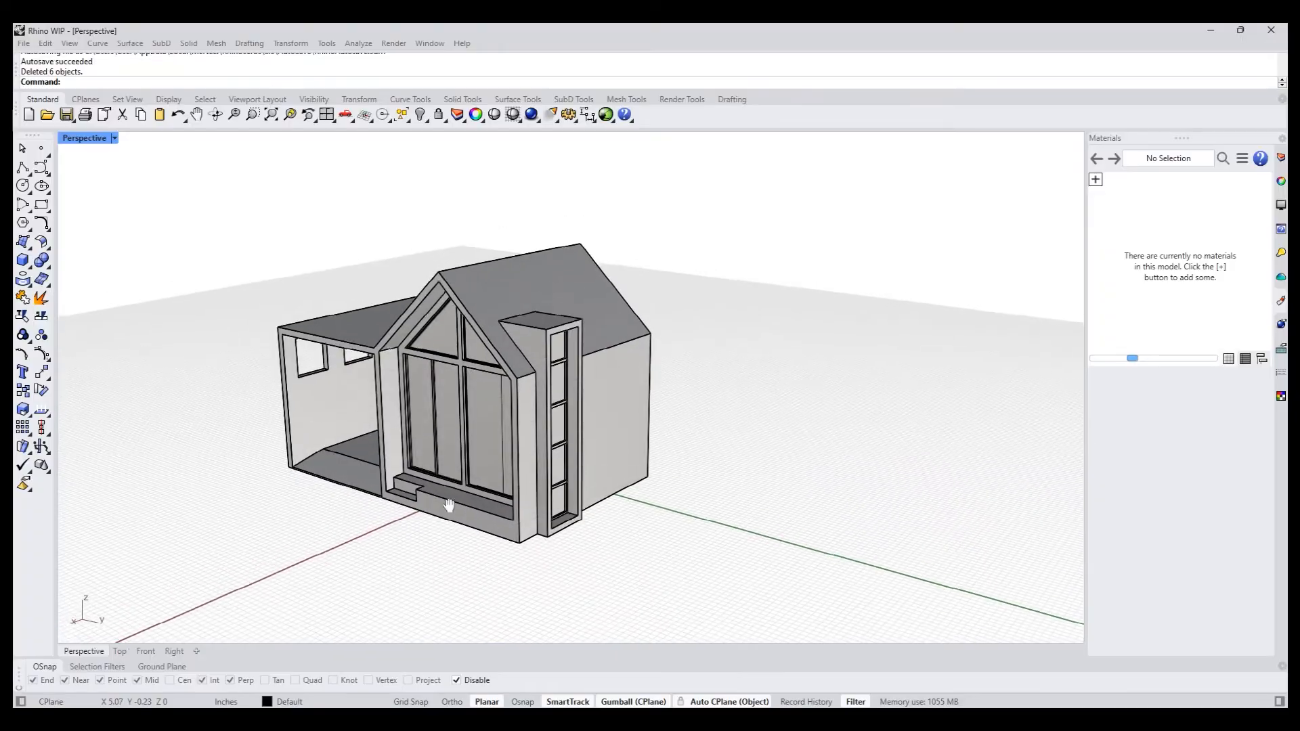
{"action": "right_click_drag", "start_coordinate": [449, 505], "coordinate": [488, 482], "text": "shift"}
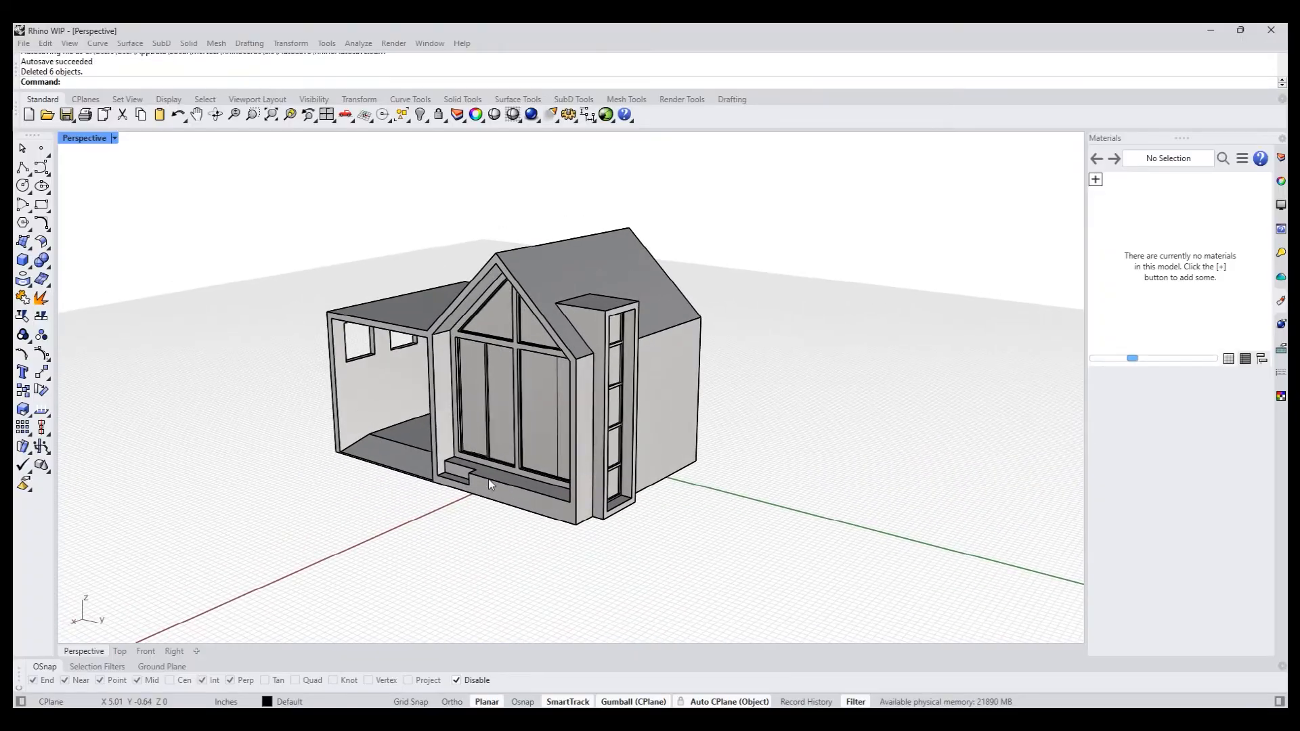
- Draw a line across the house's back wall from the canopy opening's lower inner corner to the wall's outer edge
{"action": "right_click_drag", "start_coordinate": [846, 507], "coordinate": [587, 500]}
{"action": "scroll", "coordinate": [672, 448], "scroll_direction": "up", "scroll_amount": 6}
{"action": "right_click_drag", "start_coordinate": [673, 447], "coordinate": [762, 538], "text": "shift"}
{"action": "right_click_drag", "start_coordinate": [762, 538], "coordinate": [501, 563]}
{"action": "scroll", "coordinate": [681, 560], "scroll_direction": "down", "scroll_amount": 4}
{"action": "scroll", "coordinate": [487, 563], "scroll_direction": "up", "scroll_amount": 2}
{"action": "left_click", "coordinate": [402, 499], "text": "ctrl+shift"}
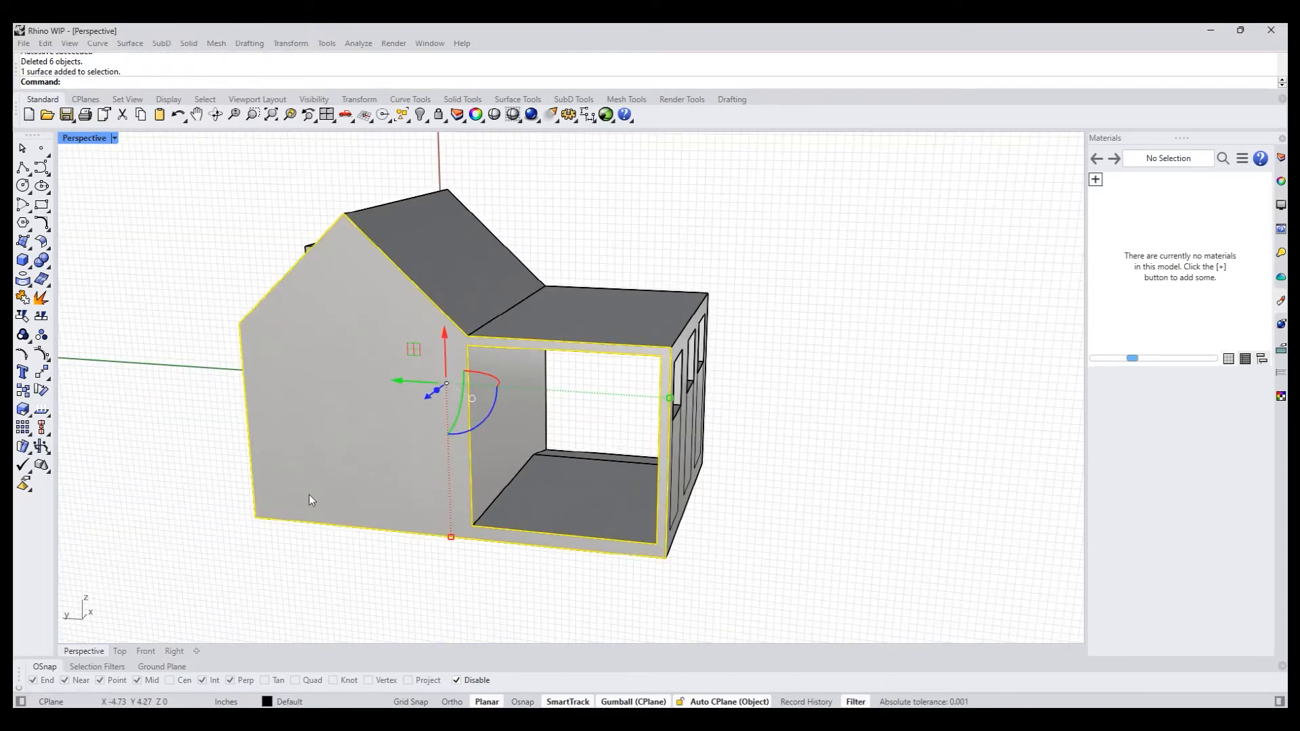
{"action": "key", "text": "Escape"}
{"action": "left_click", "coordinate": [25, 170]}
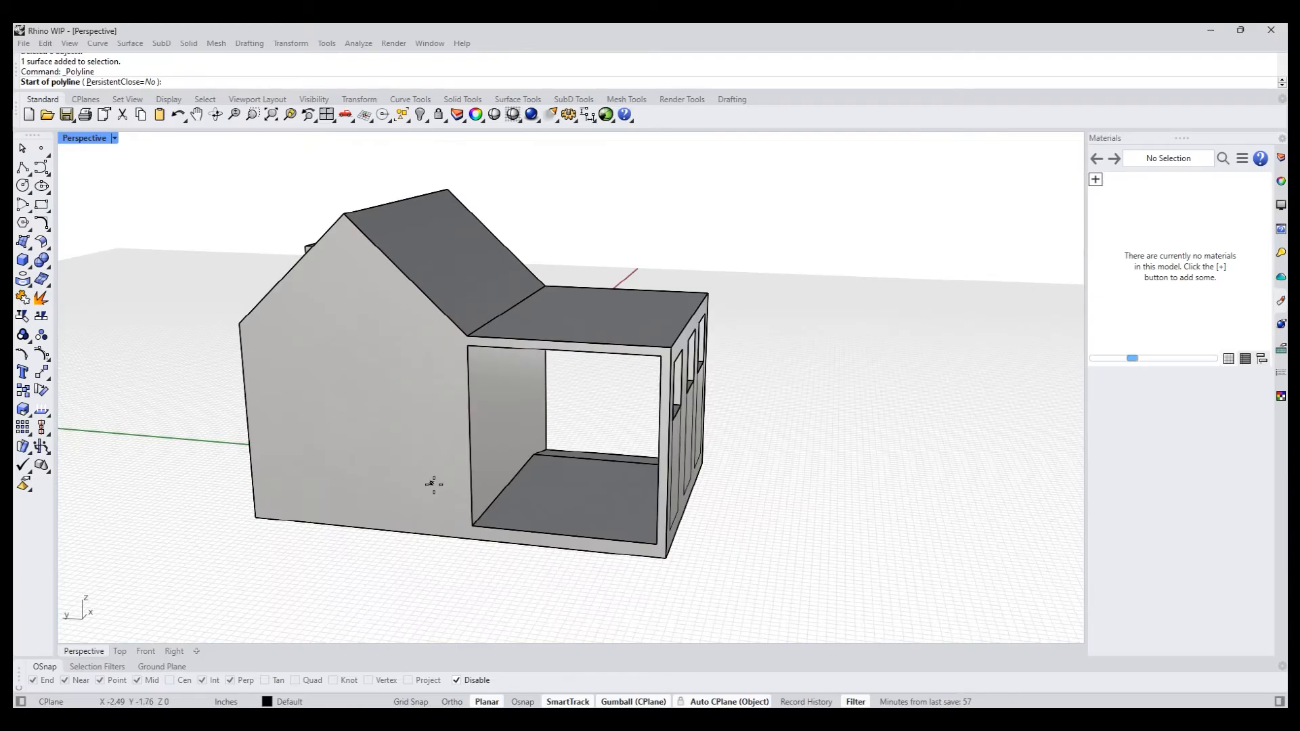
{"action": "left_click", "coordinate": [473, 526], "text": "alt"}
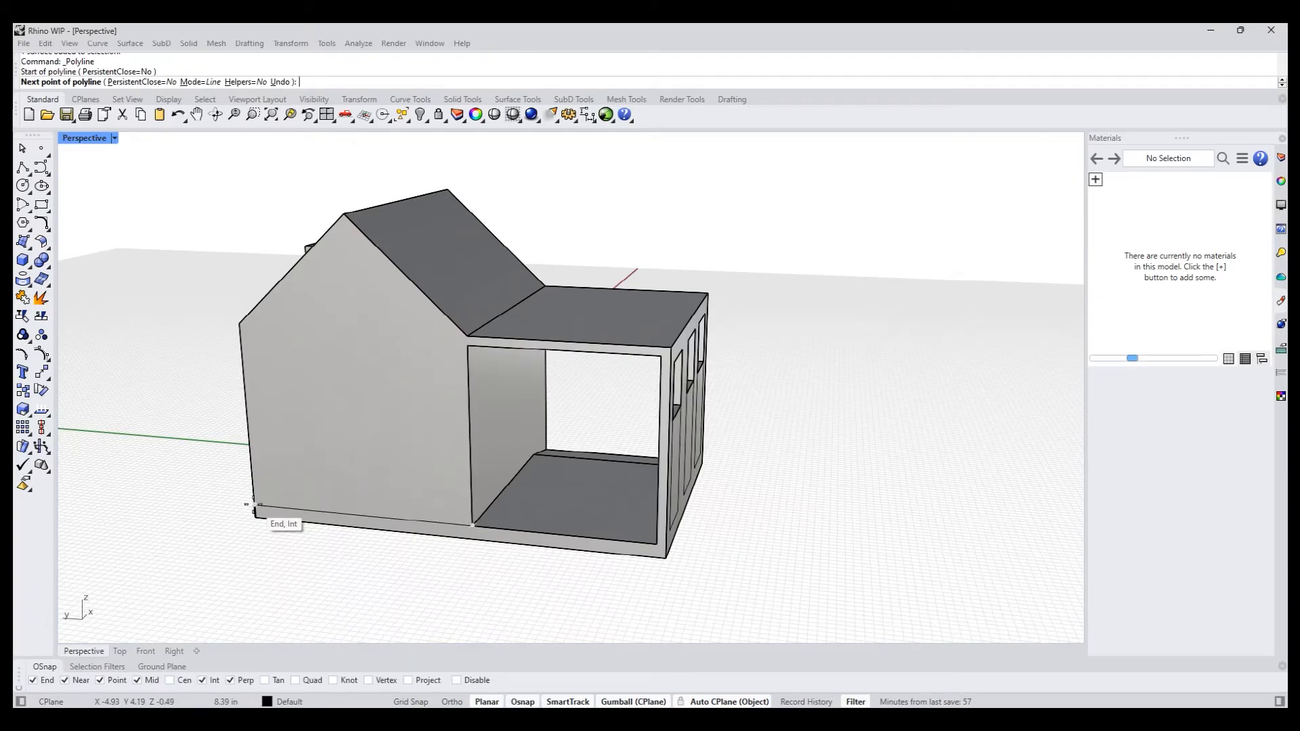
{"action": "left_click", "coordinate": [253, 505], "text": "alt"}
{"action": "right_click", "coordinate": [253, 505]}
- Draw a short line from the canopy opening's lower outer corner to the outer edge of the back face
{"action": "right_click", "coordinate": [633, 551]}
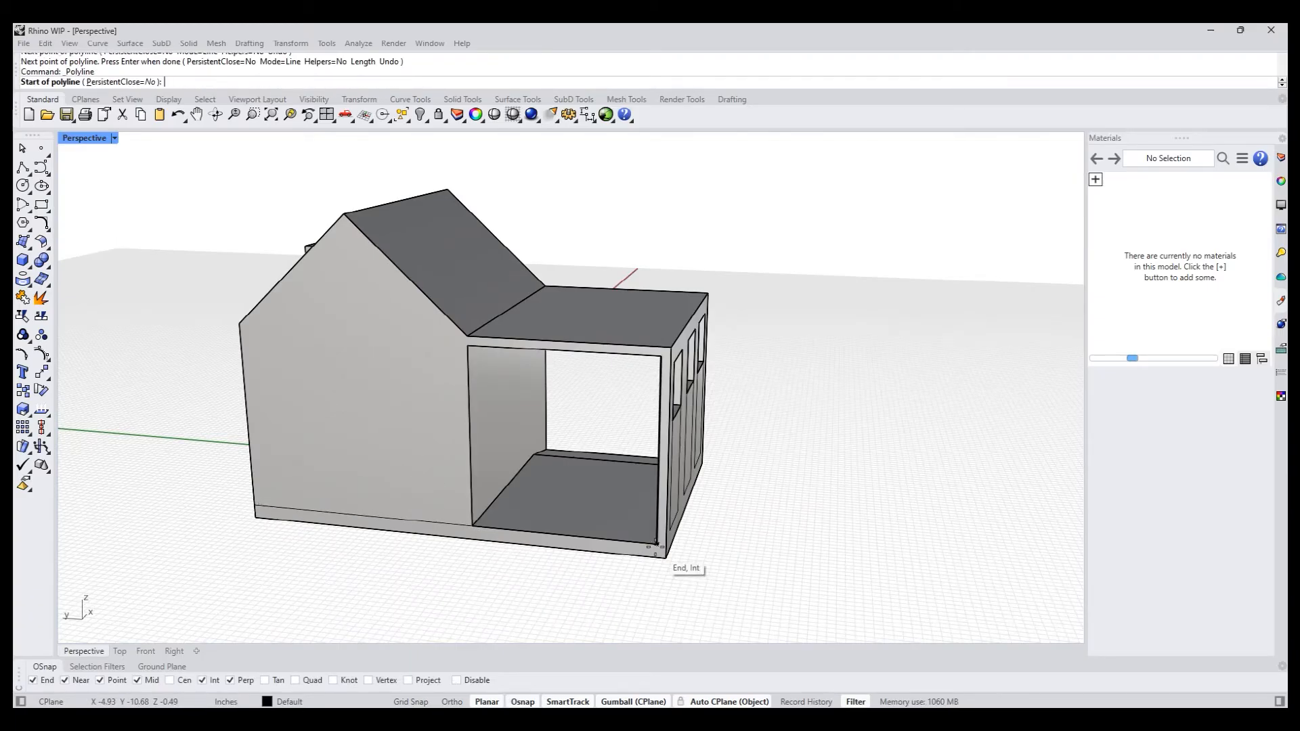
{"action": "left_click", "coordinate": [656, 544], "text": "alt"}
{"action": "left_click", "coordinate": [666, 546], "text": "alt"}
{"action": "right_click", "coordinate": [654, 574]}
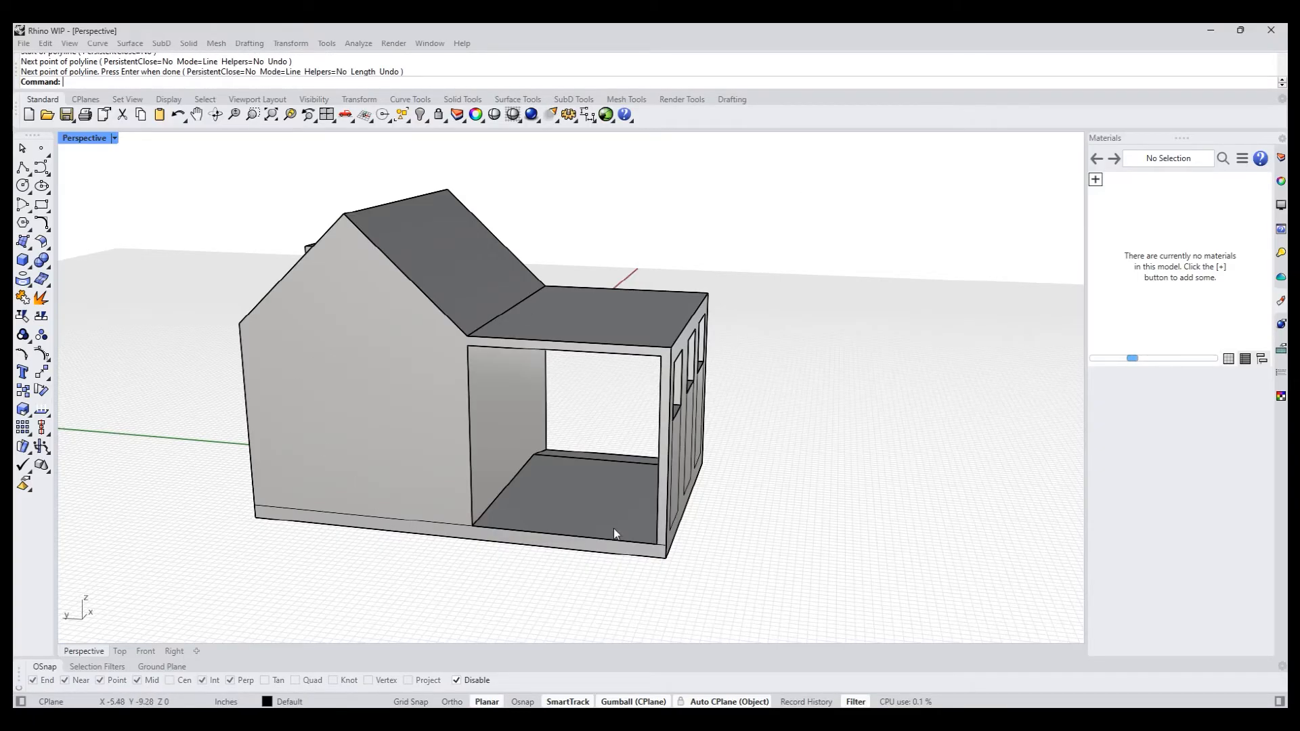
- Split the back face with SplitFace, using the two drawn lines as the split curves, to separate the floor strip
{"action": "type", "text": "Sp"}
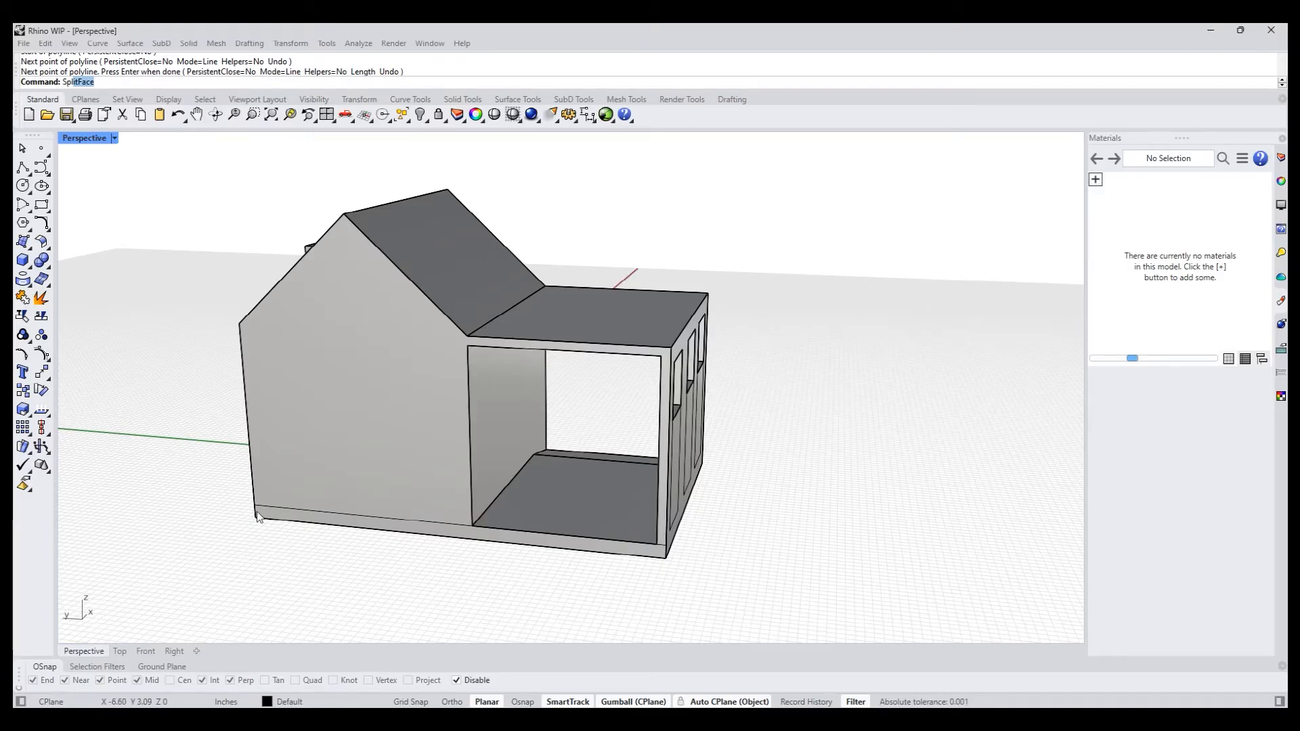
{"action": "type", "text": "litFace"}
{"action": "key", "text": "Return"}
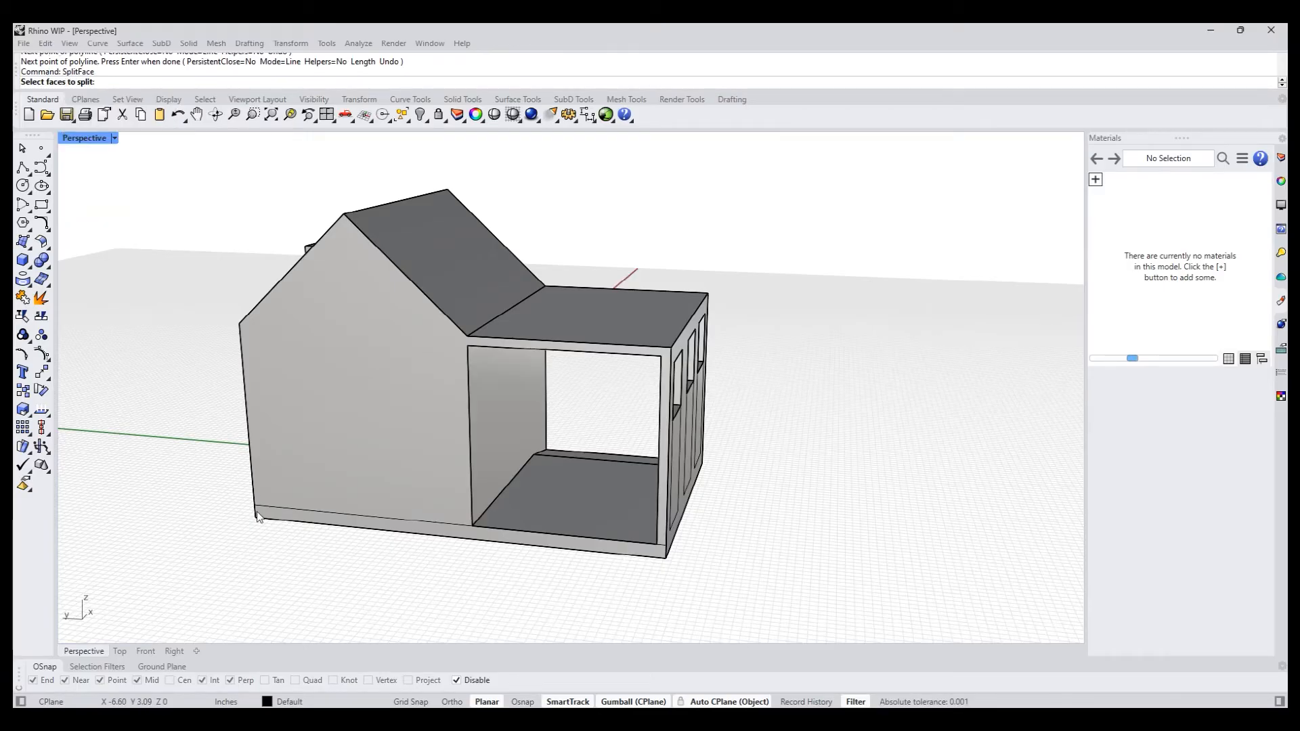
{"action": "left_click", "coordinate": [320, 457]}
{"action": "key", "text": "Return"}
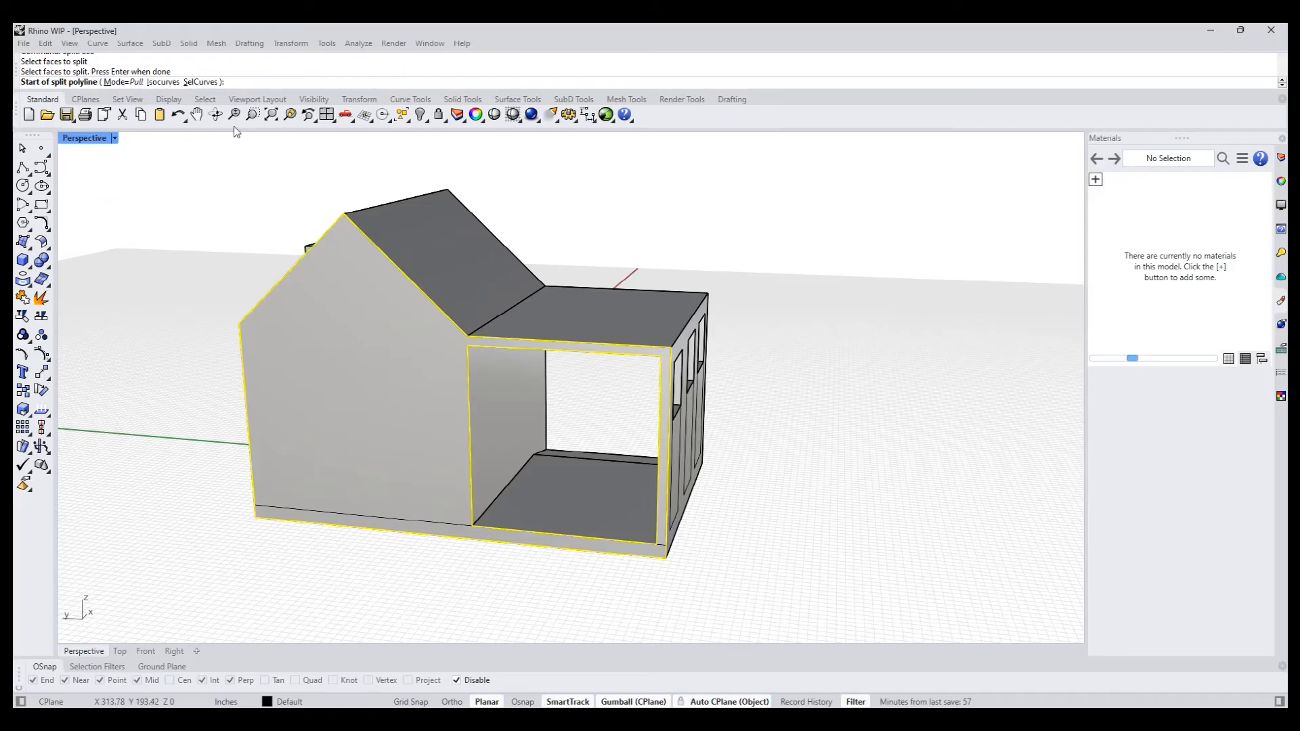
{"action": "left_click", "coordinate": [204, 81]}
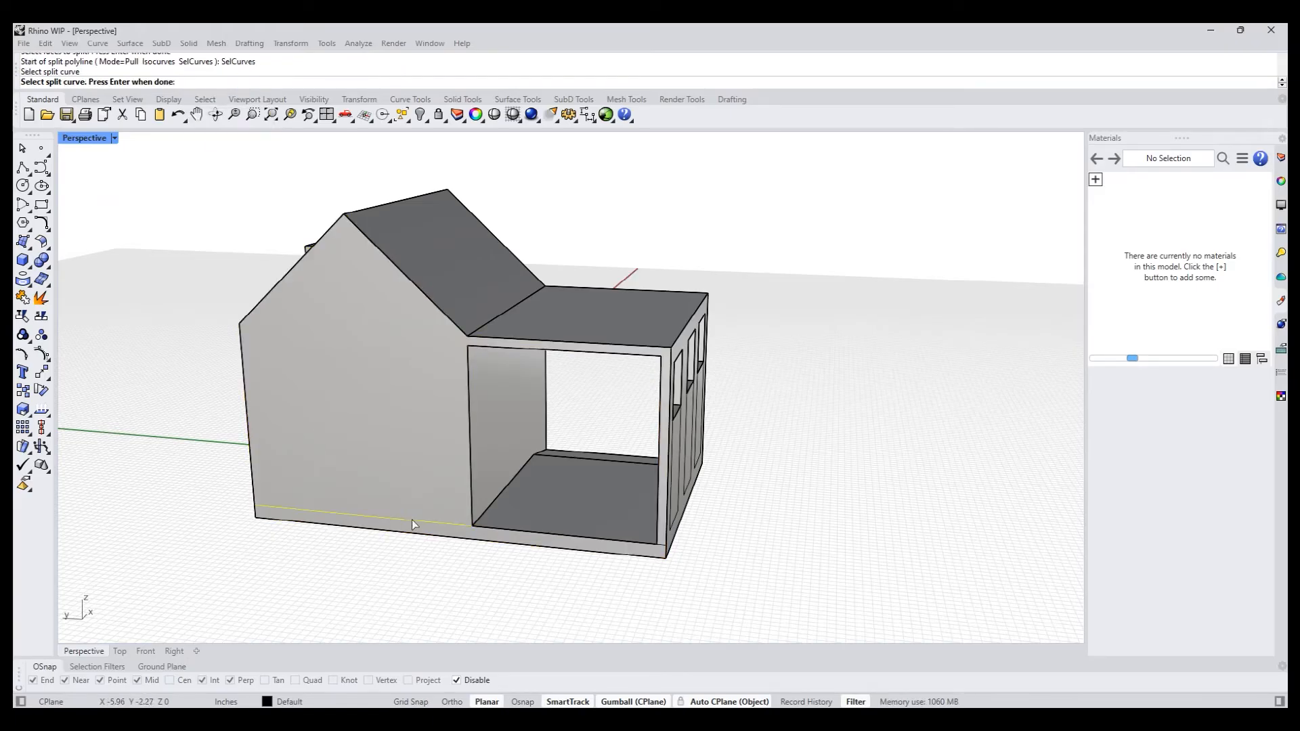
{"action": "key", "text": "Return"}
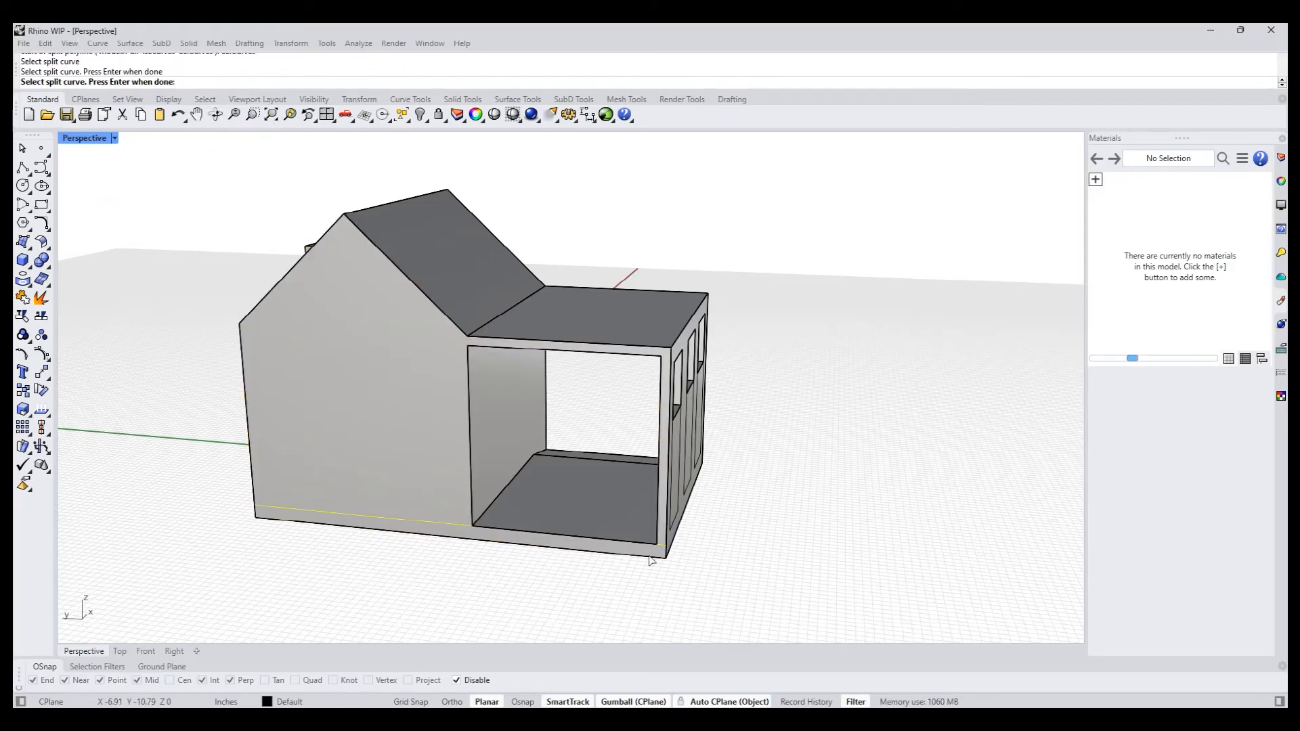
- PushPull the low floor strip outward about 7.24 inches to form a platform behind the house and canopy
{"action": "right_click_drag", "start_coordinate": [477, 559], "coordinate": [426, 549]}
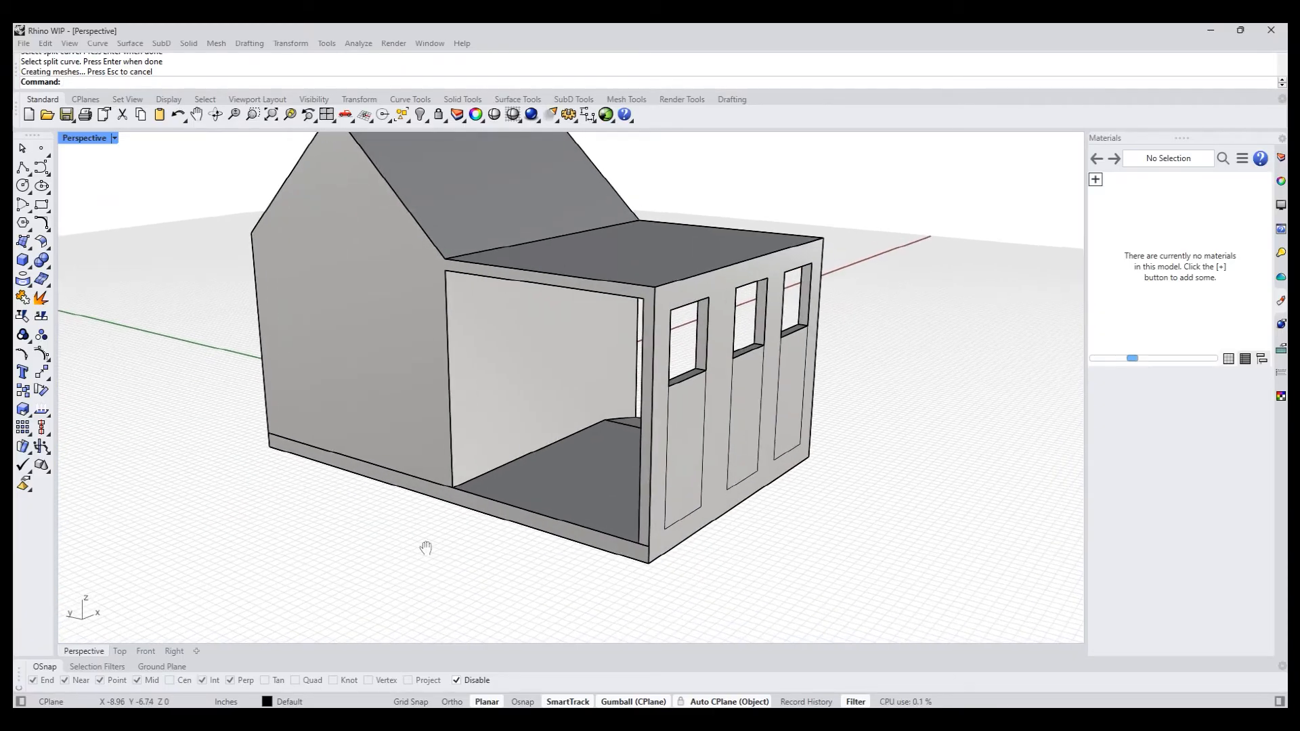
{"action": "key", "text": "Return"}
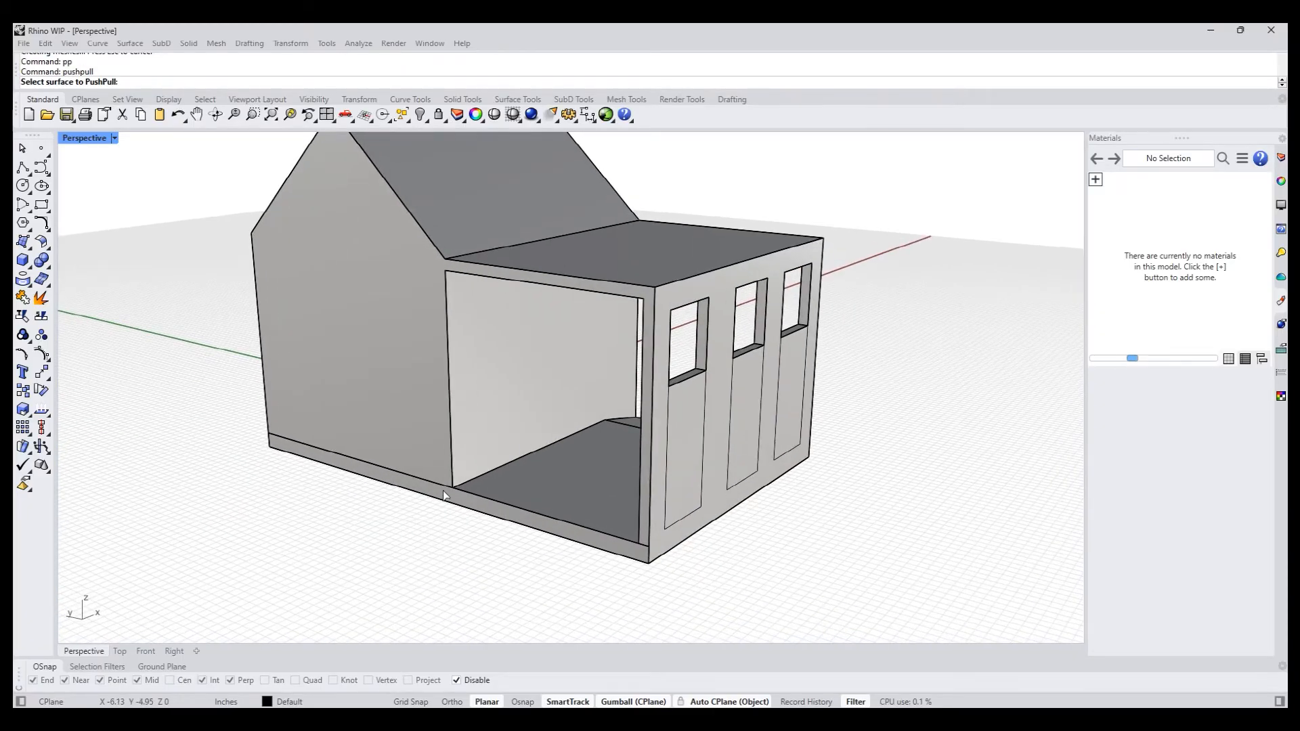
{"action": "left_click", "coordinate": [438, 512]}
{"action": "right_click_drag", "start_coordinate": [320, 536], "coordinate": [398, 467], "text": "shift"}
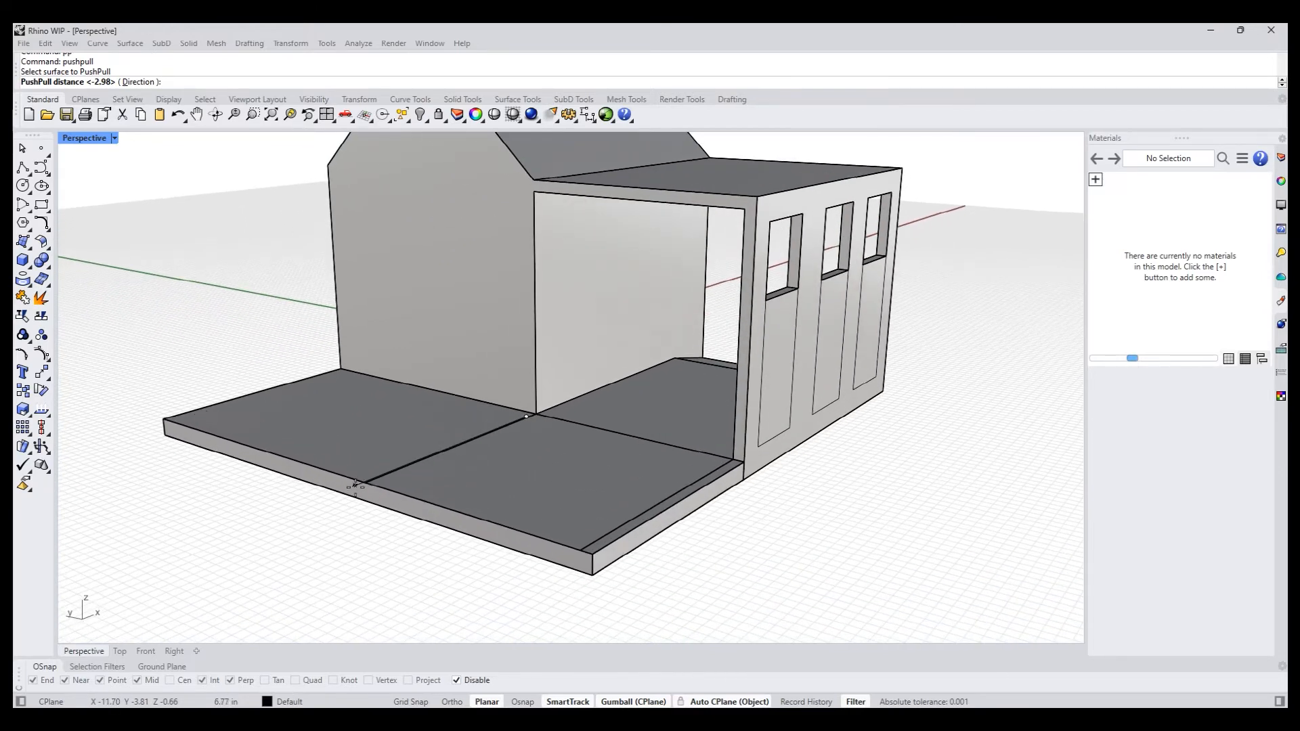
{"action": "left_click", "coordinate": [325, 552]}
- In the Top view, draw a rectangle centred on the roof ridge's back end, extending over both roof slopes
{"action": "right_click_drag", "start_coordinate": [320, 531], "coordinate": [507, 519]}
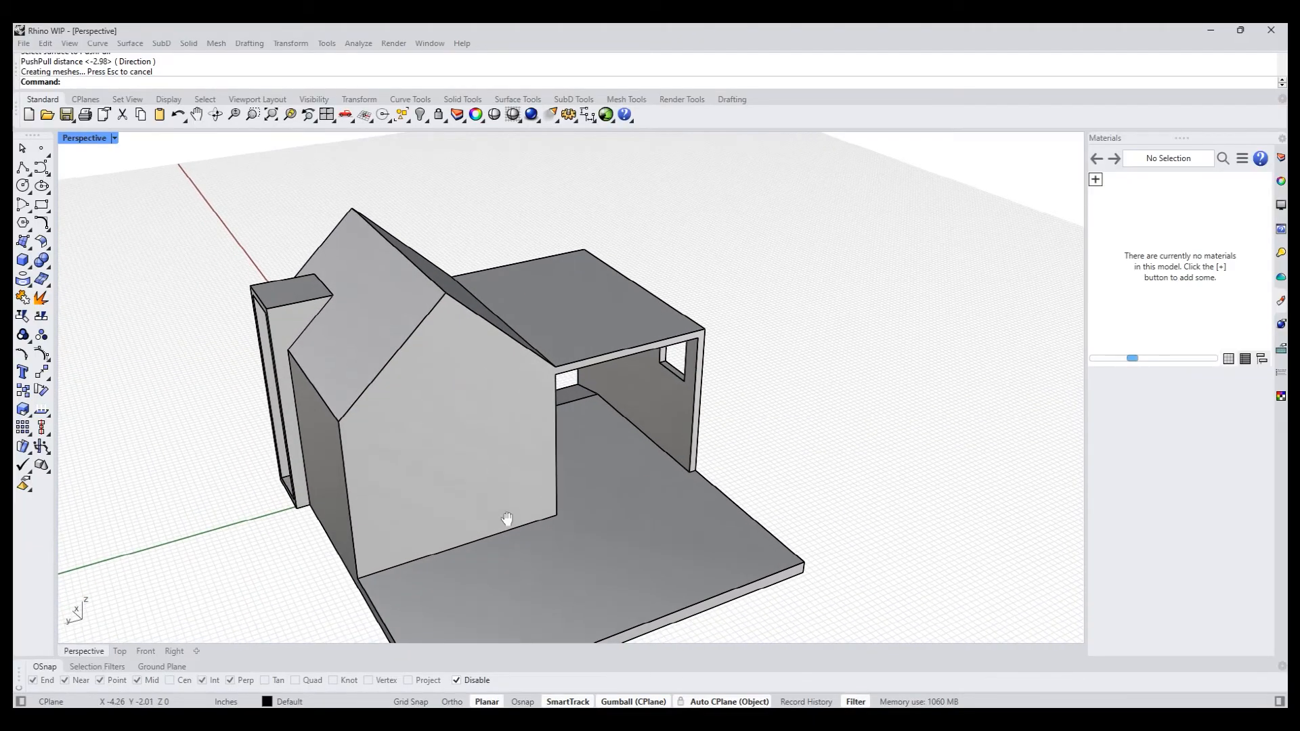
{"action": "key", "text": "Return"}
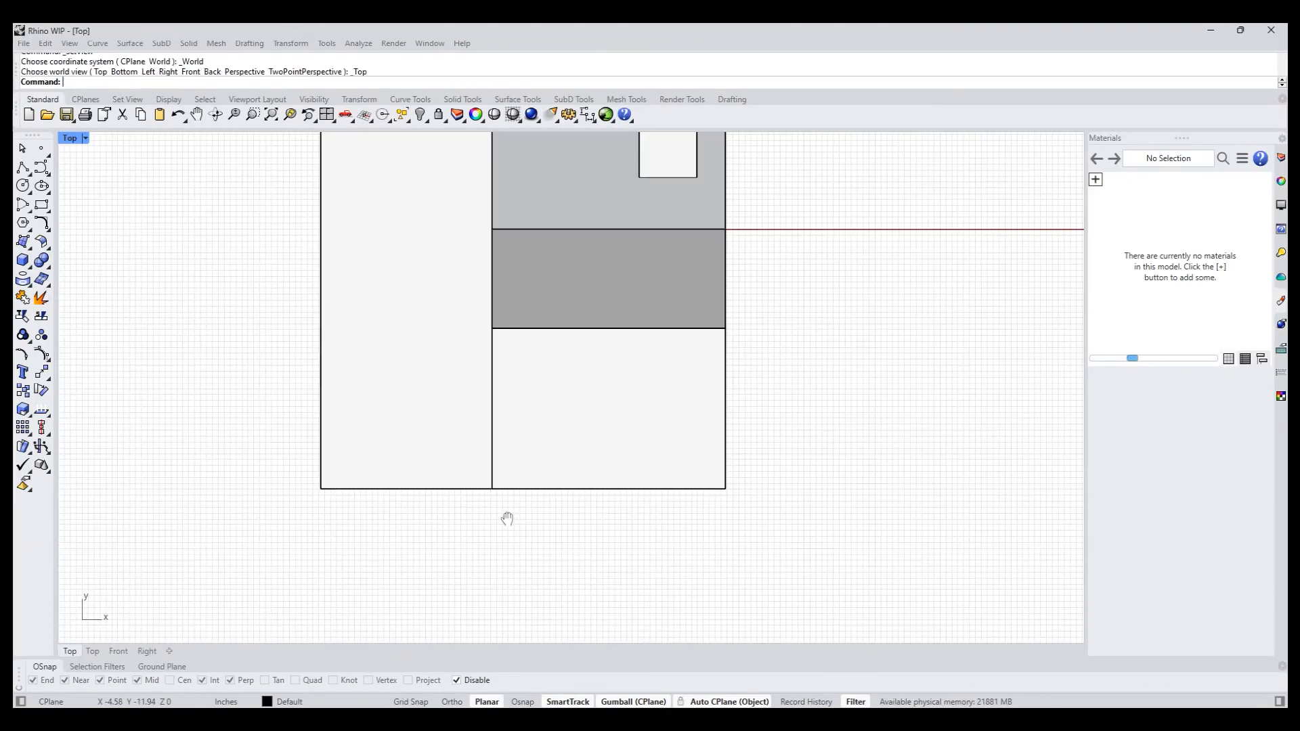
{"action": "right_click_drag", "start_coordinate": [554, 366], "coordinate": [514, 481]}
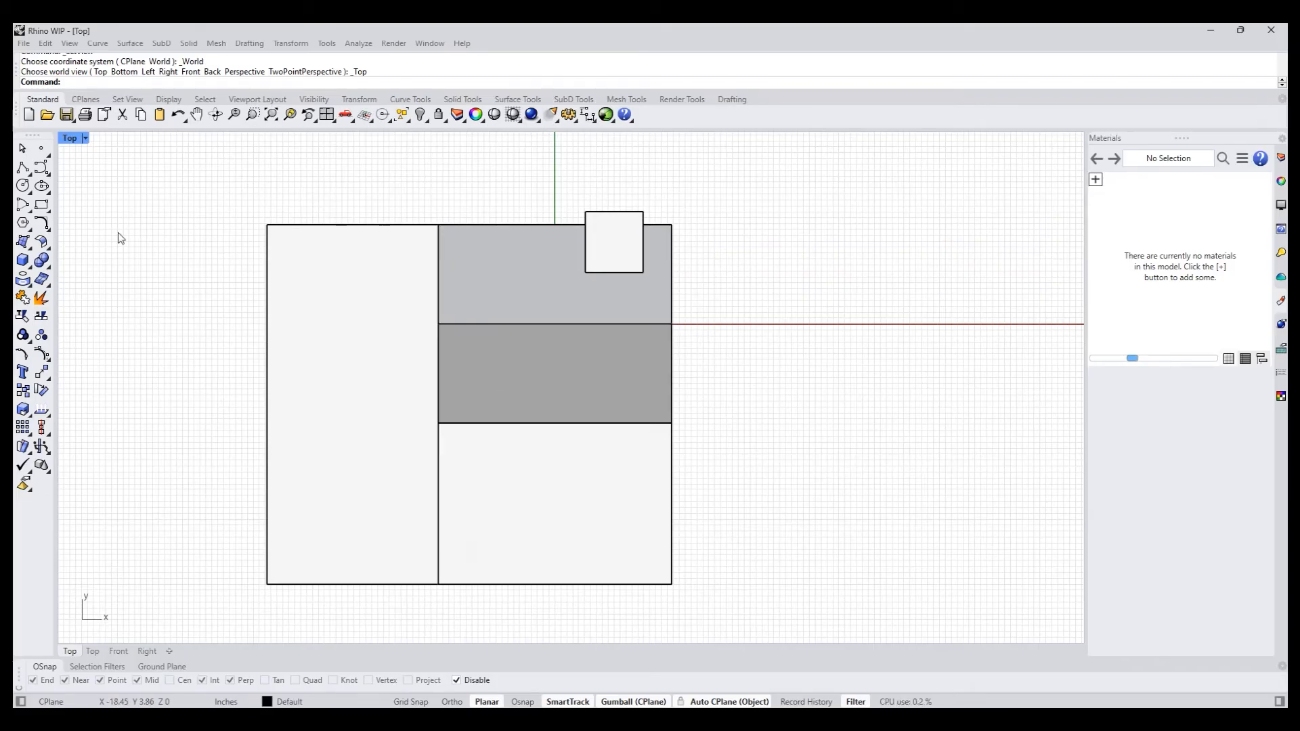
{"action": "left_click", "coordinate": [43, 207]}
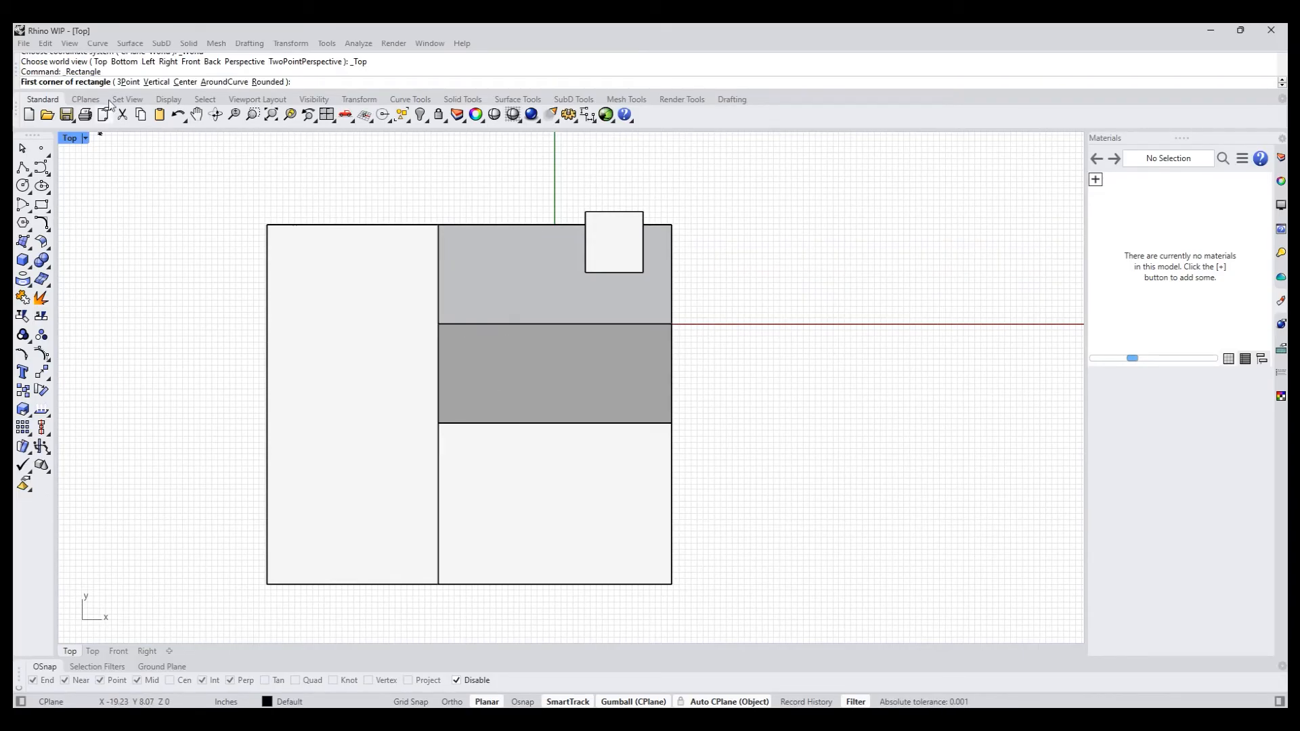
{"action": "left_click", "coordinate": [186, 82]}
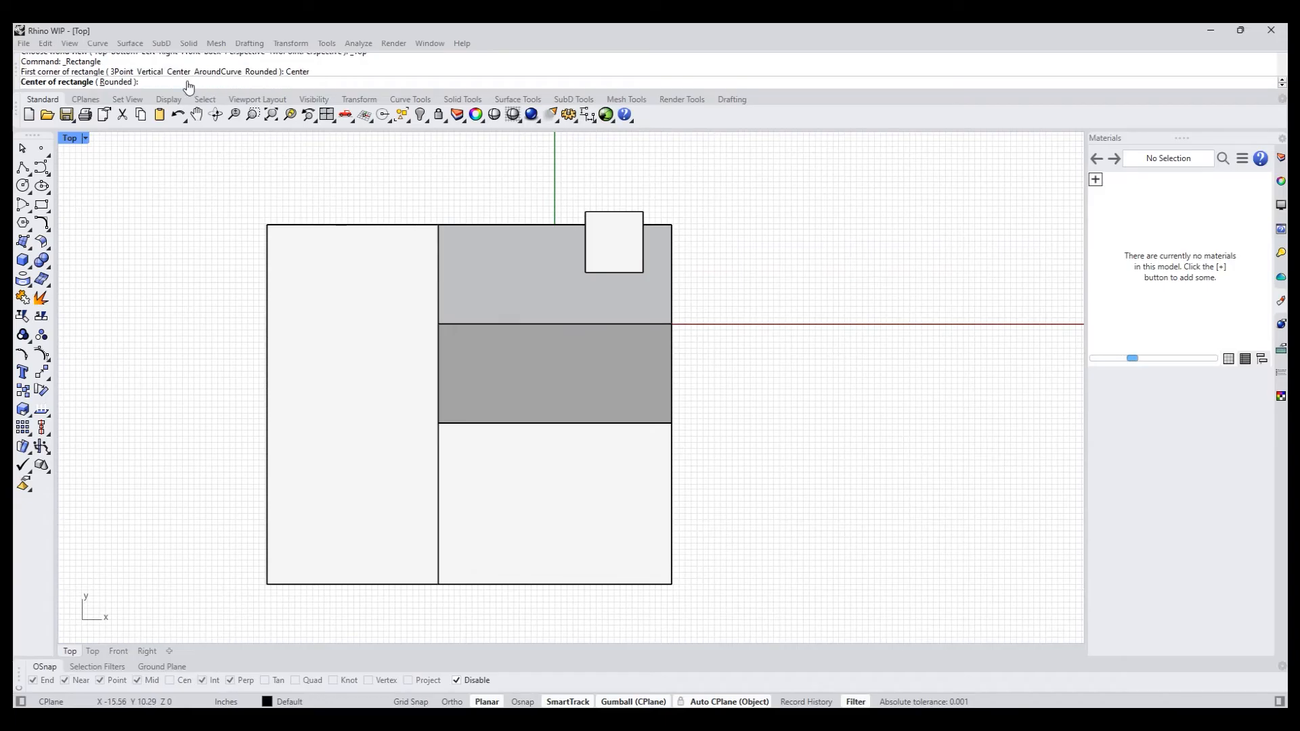
{"action": "left_click", "coordinate": [438, 323]}
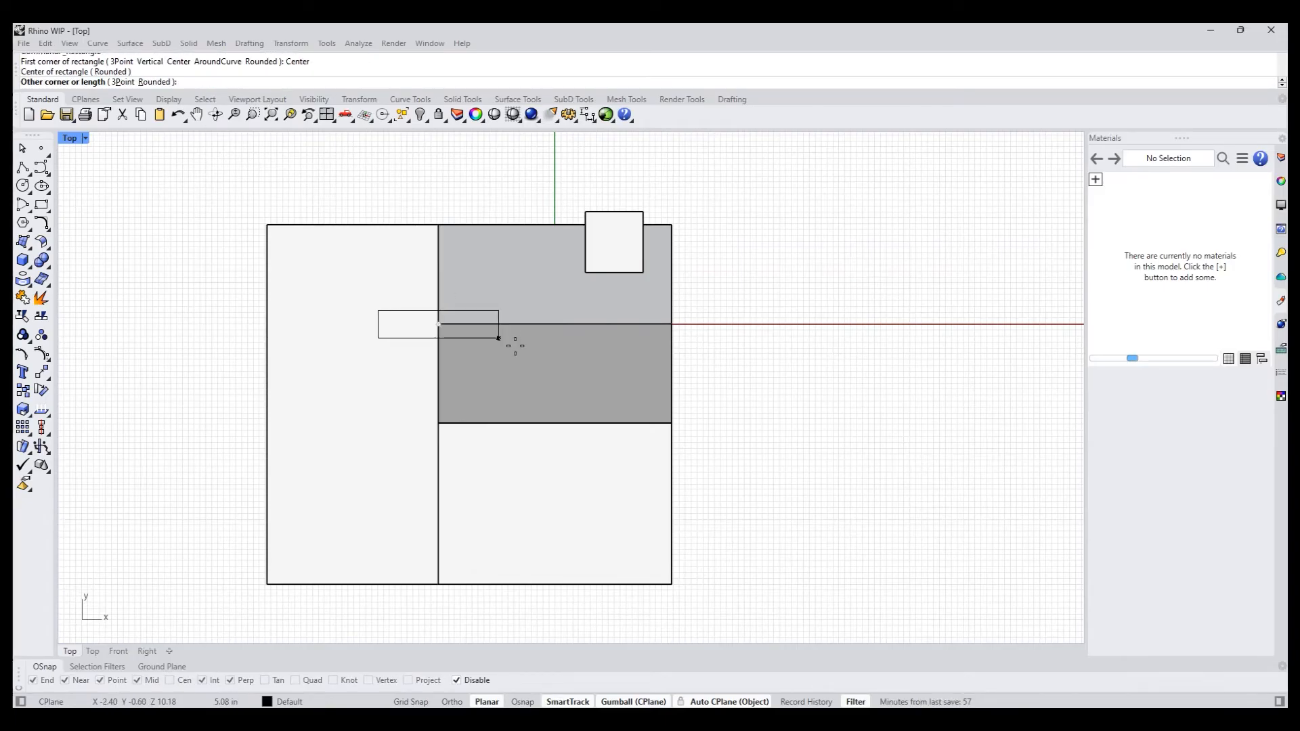
{"action": "left_click", "coordinate": [455, 363]}
- Relocate the rectangle's gumball to its lower outer corner and move the rectangle horizontally until its outer edge aligns with the back wall
{"action": "scroll", "coordinate": [446, 357], "scroll_direction": "up", "scroll_amount": 3}
{"action": "scroll", "coordinate": [444, 357], "scroll_direction": "up", "scroll_amount": 1}
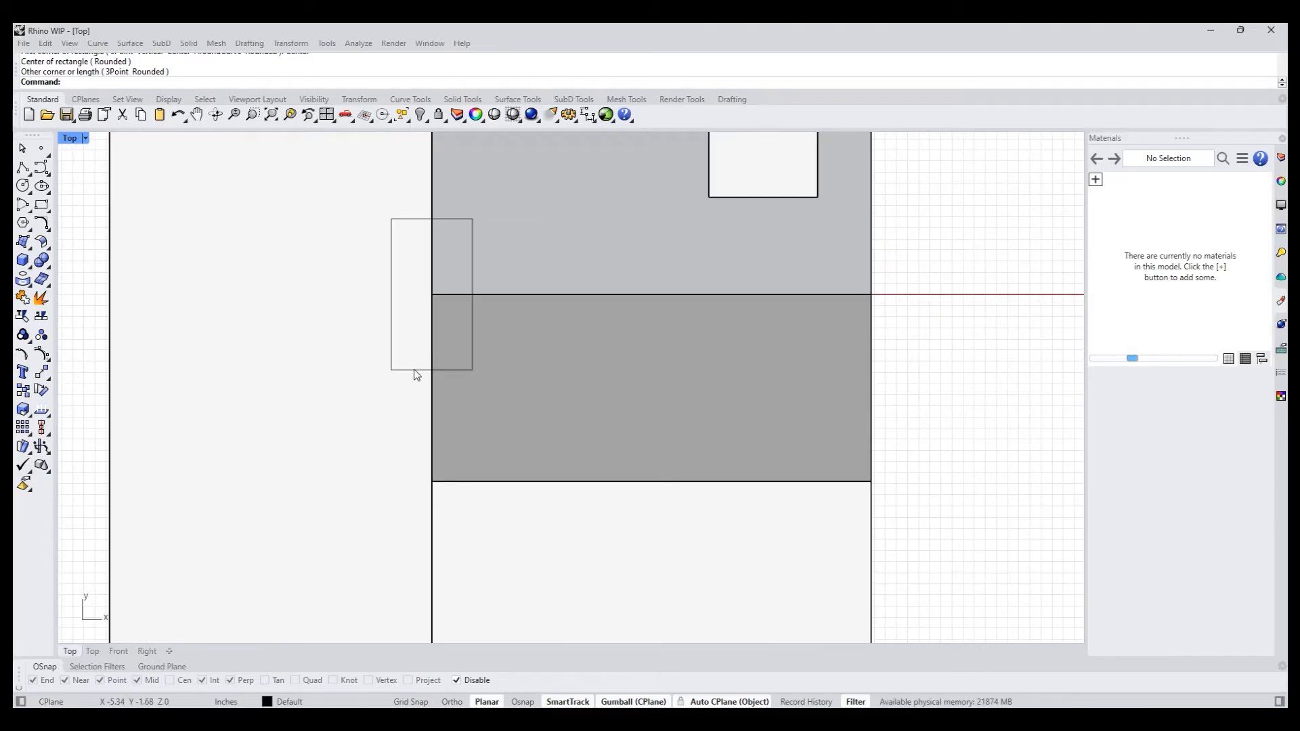
{"action": "left_click", "coordinate": [413, 369]}
{"action": "type", "text": "g"}
{"action": "key", "text": "Return"}
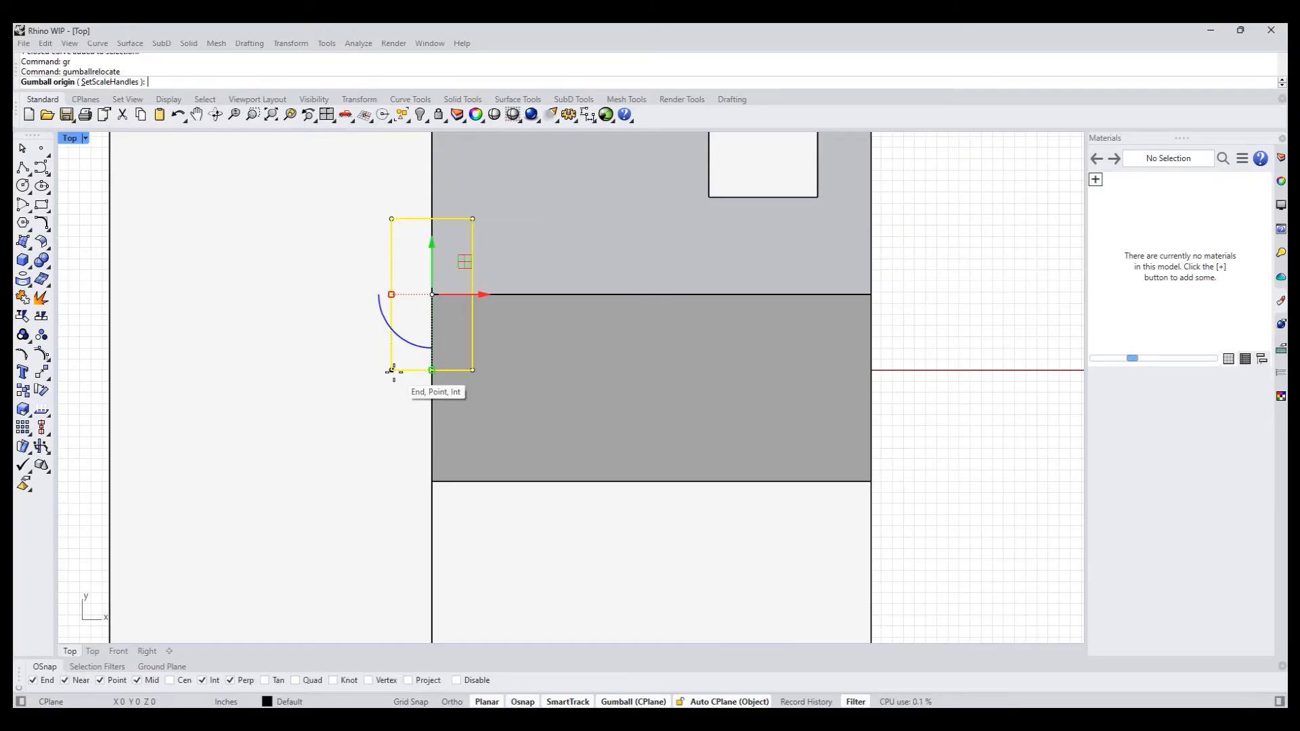
{"action": "left_click", "coordinate": [393, 371], "text": "alt"}
{"action": "key", "text": "Return"}
{"action": "left_click_drag", "start_coordinate": [438, 369], "coordinate": [432, 295]}
- In perspective with the World Top CPlane, project the rectangle along CPlaneZ onto the house, and delete the flat original
{"action": "type", "text": "p"}
{"action": "key", "text": "Return"}
{"action": "right_click_drag", "start_coordinate": [643, 374], "coordinate": [639, 372]}
{"action": "scroll", "coordinate": [576, 337], "scroll_direction": "up", "scroll_amount": 6}
{"action": "right_click_drag", "start_coordinate": [576, 337], "coordinate": [575, 367], "text": "shift"}
{"action": "scroll", "coordinate": [574, 368], "scroll_direction": "down", "scroll_amount": 5}
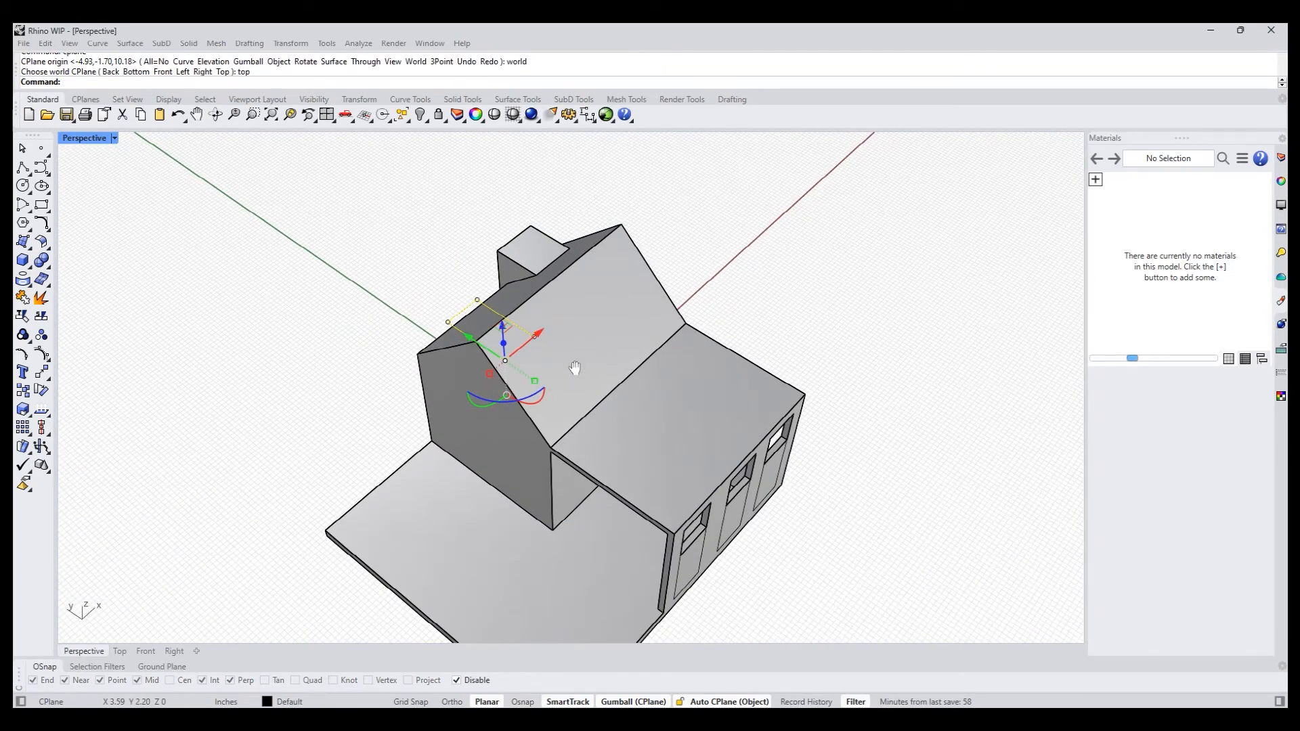
{"action": "left_click", "coordinate": [21, 293]}
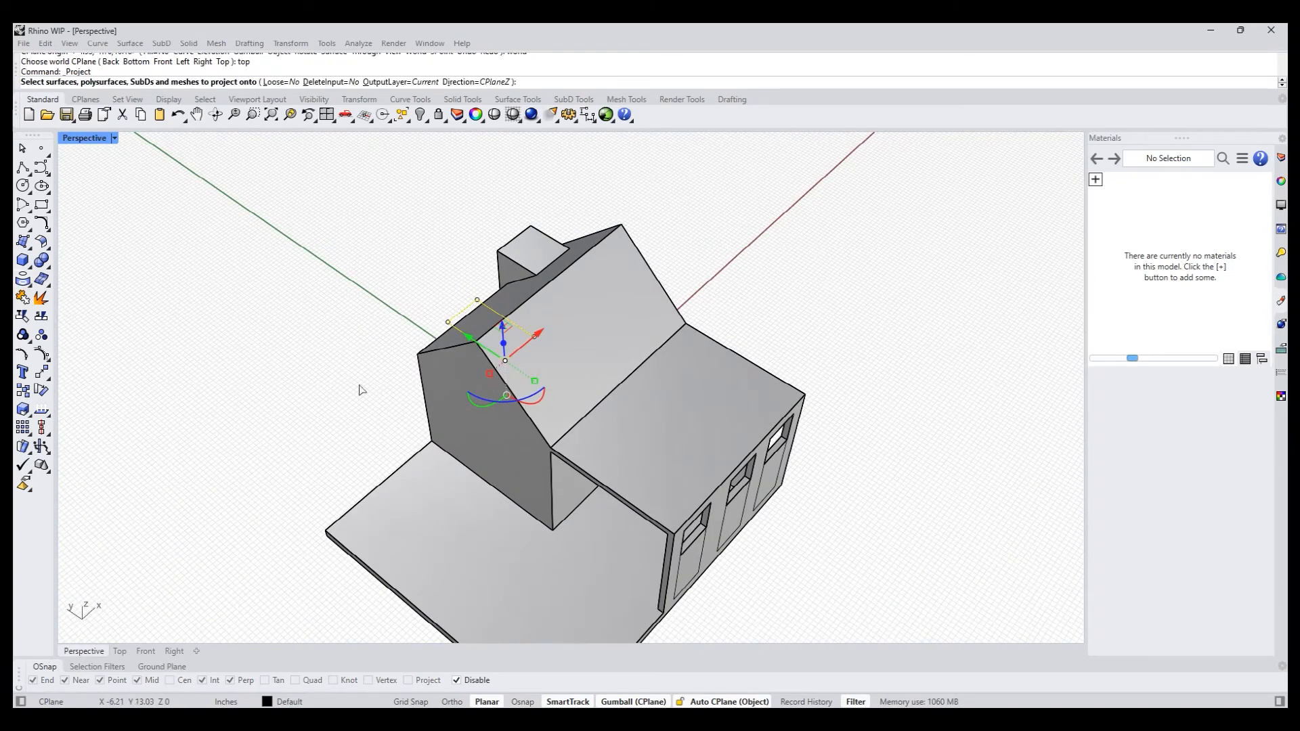
{"action": "left_click", "coordinate": [475, 444]}
{"action": "key", "text": "Return"}
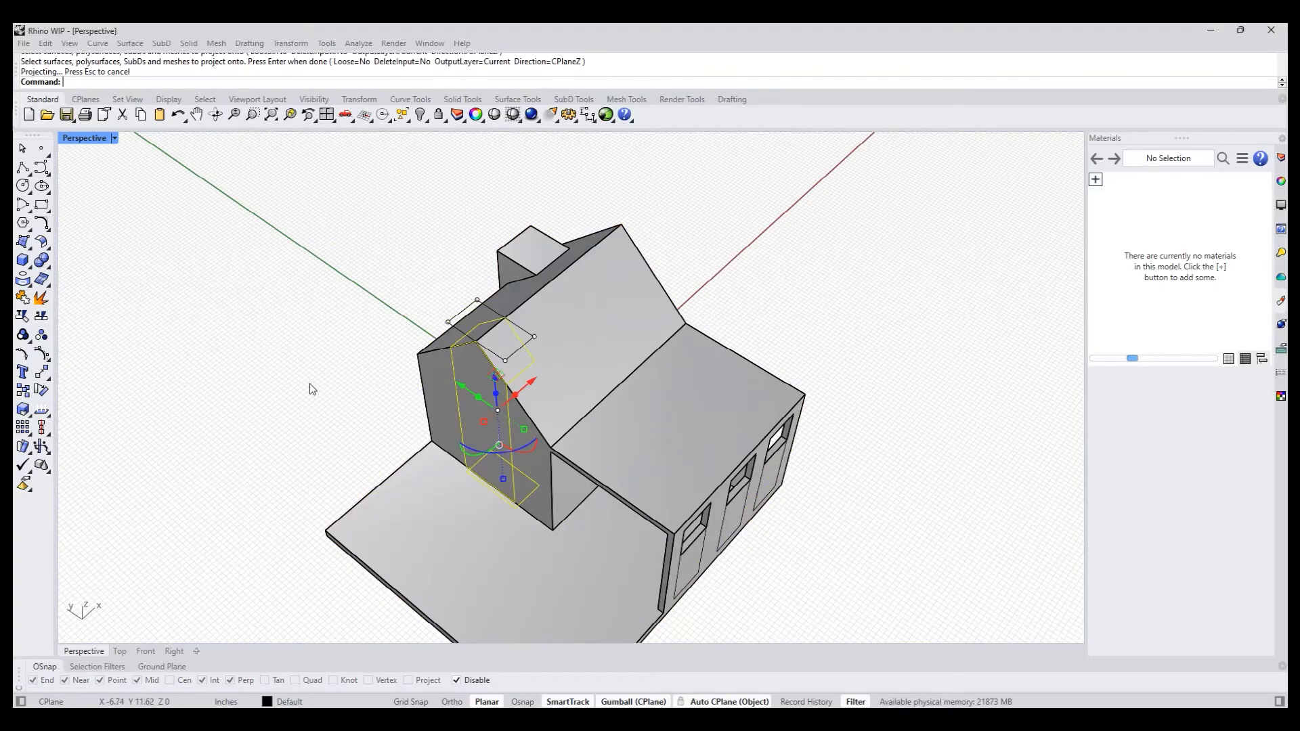
{"action": "left_click", "coordinate": [452, 320]}
{"action": "key", "text": "Delete"}
- PushPull the projected region of the back gable wall outward about 0.73 inches to form a projecting bay
{"action": "right_click_drag", "start_coordinate": [456, 334], "coordinate": [553, 472]}
{"action": "type", "text": "pp"}
{"action": "key", "text": "Return"}
{"action": "left_click", "coordinate": [528, 467]}
{"action": "key", "text": "Return"}
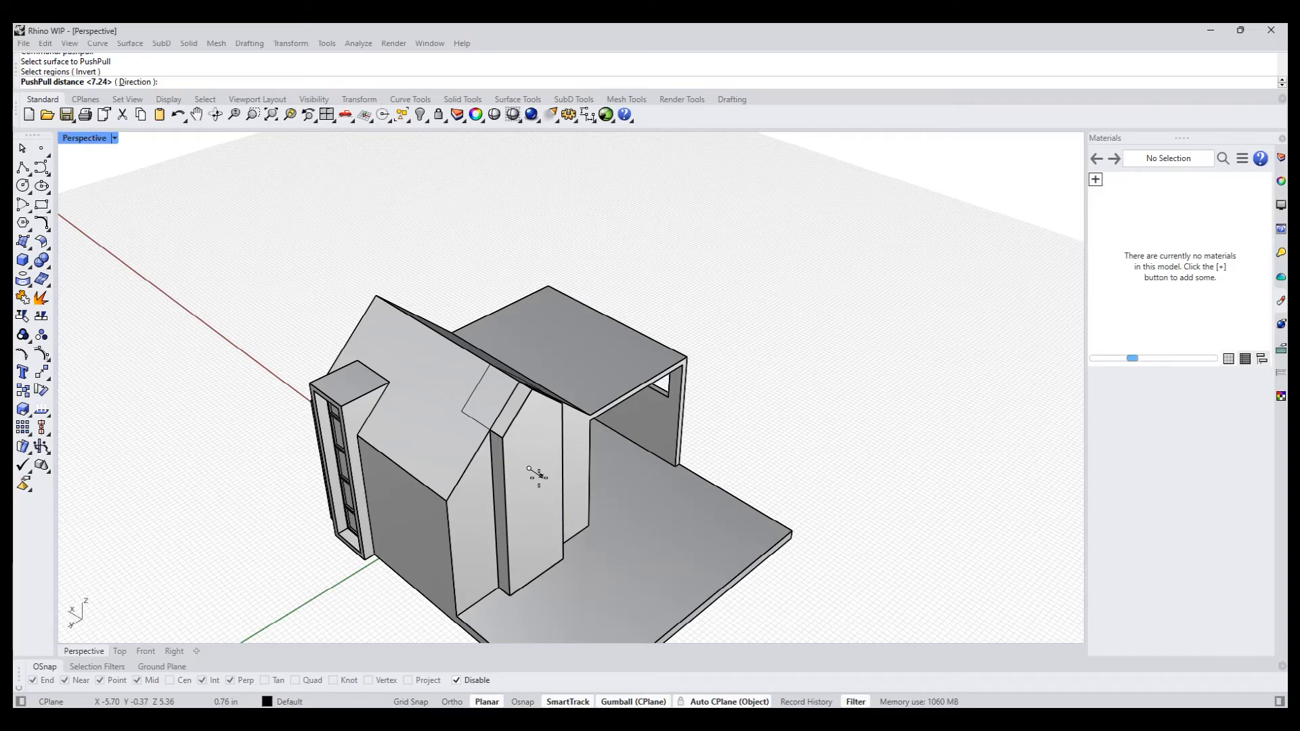
{"action": "left_click", "coordinate": [538, 477]}
- PushPull the projected roof region above the bay, on the slope away from the canopy, vertically upward about 1.69 inches using a custom direction
{"action": "right_click_drag", "start_coordinate": [565, 449], "coordinate": [526, 515]}
{"action": "scroll", "coordinate": [433, 449], "scroll_direction": "up", "scroll_amount": 9}
{"action": "type", "text": "pp"}
{"action": "key", "text": "Return"}
{"action": "left_click", "coordinate": [468, 473]}
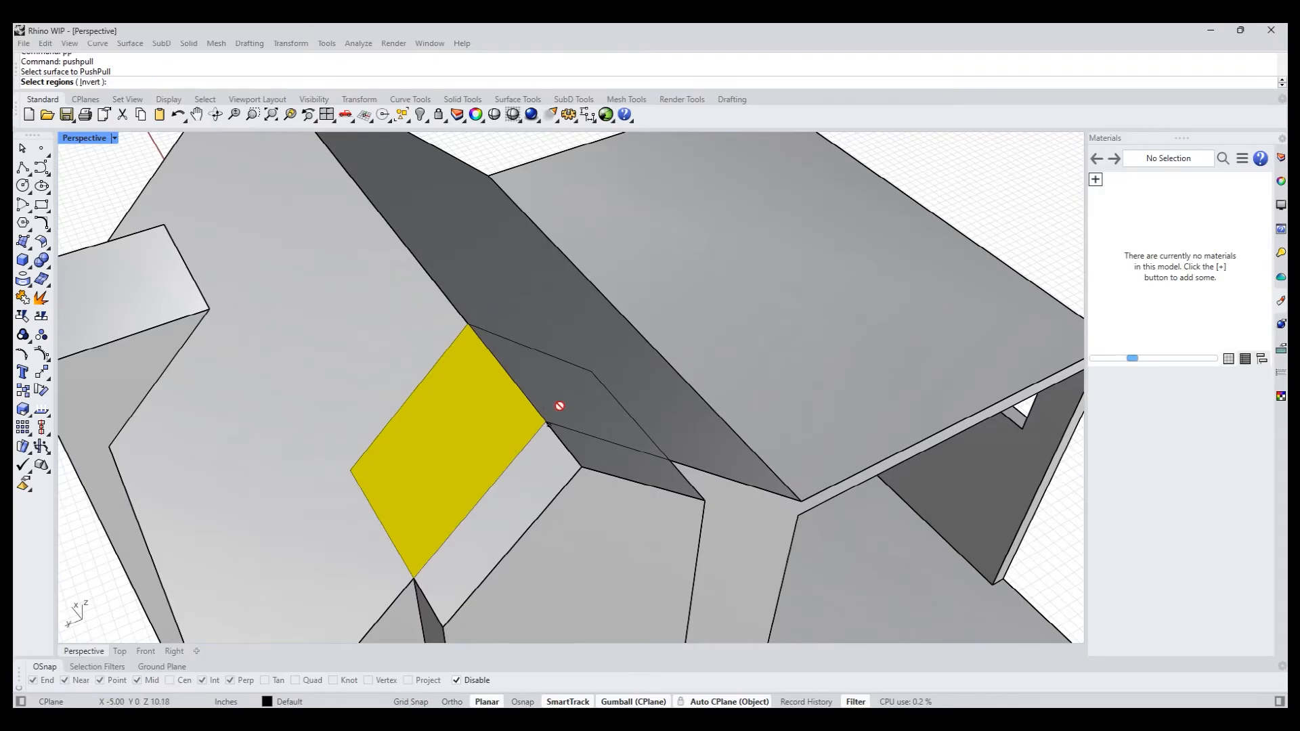
{"action": "left_click", "coordinate": [508, 504]}
{"action": "right_click_drag", "start_coordinate": [519, 490], "coordinate": [469, 488]}
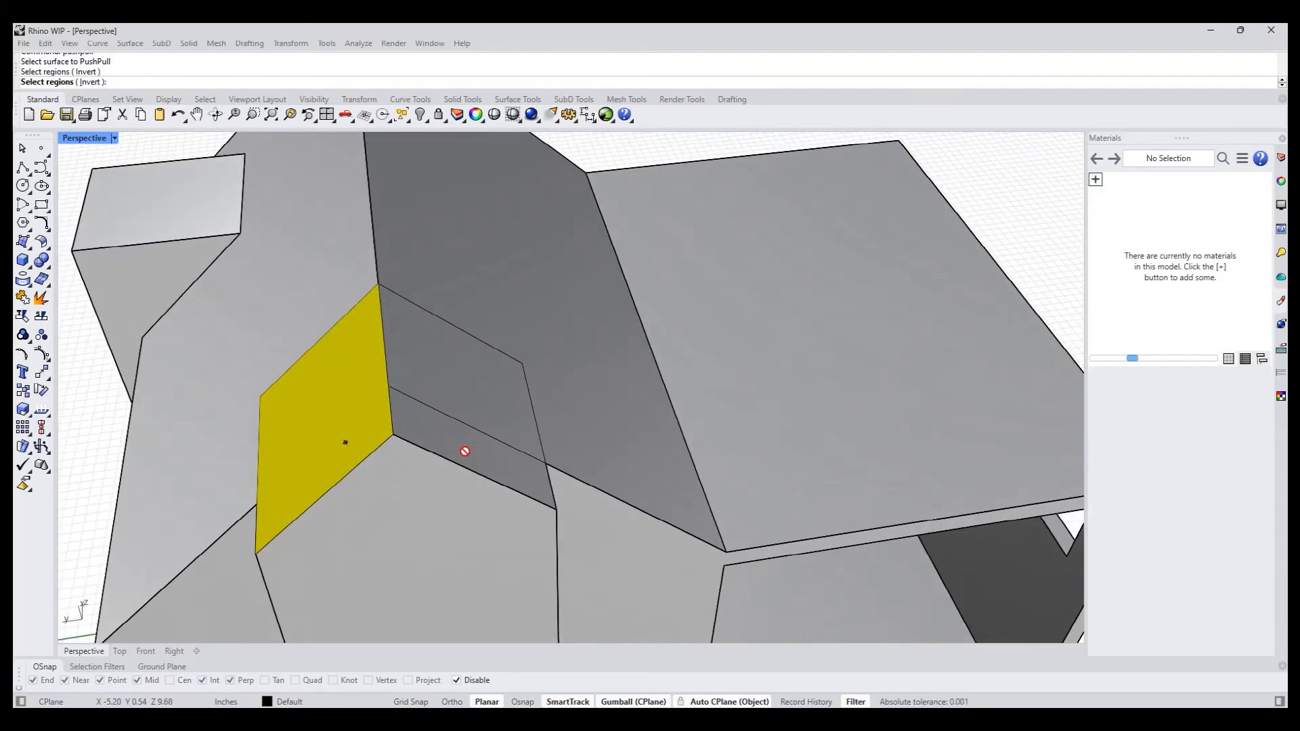
{"action": "key", "text": "Return"}
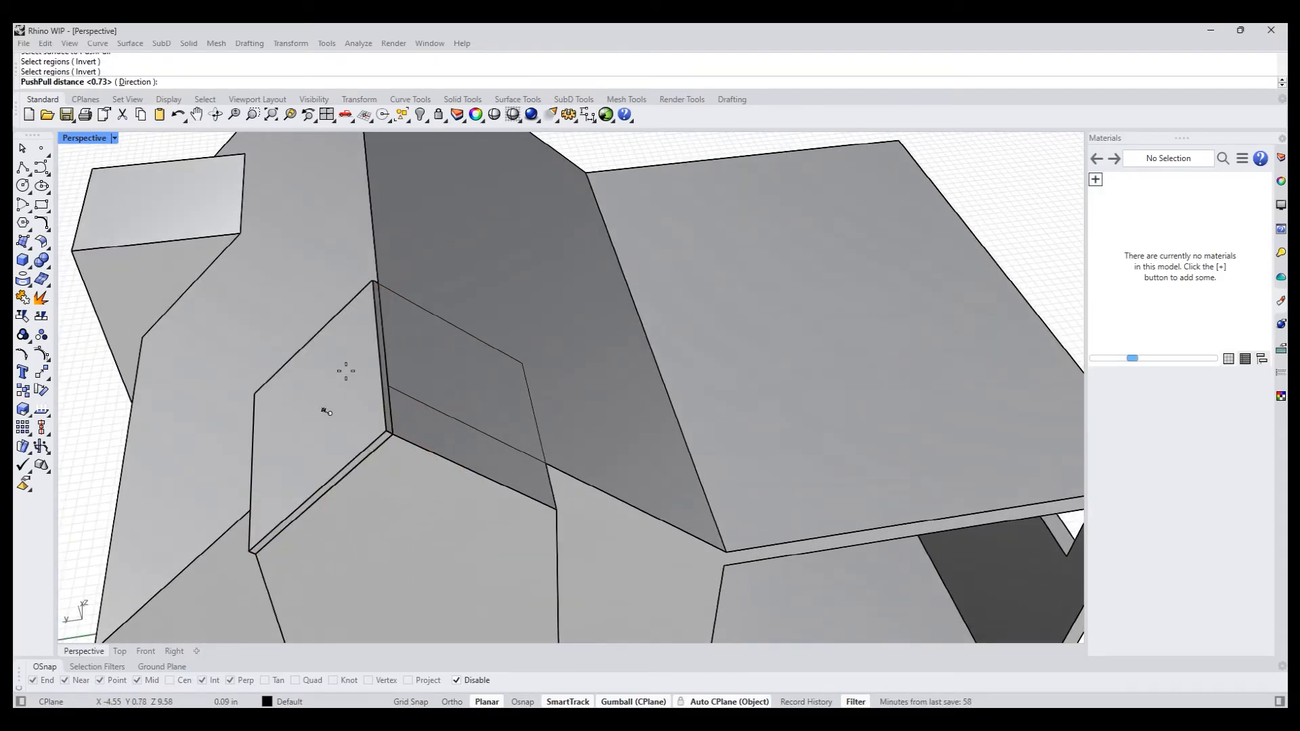
{"action": "scroll", "coordinate": [290, 368], "scroll_direction": "down", "scroll_amount": 5}
{"action": "scroll", "coordinate": [400, 366], "scroll_direction": "up", "scroll_amount": 3}
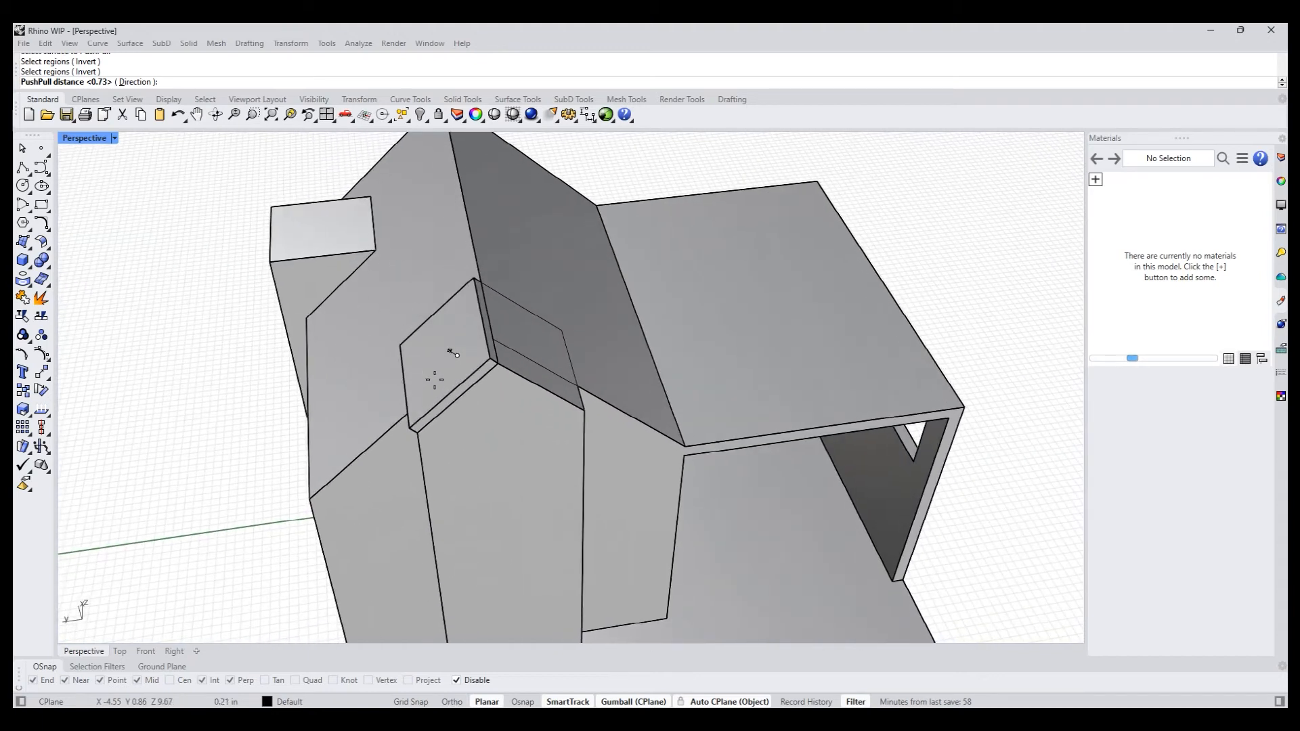
{"action": "right_click_drag", "start_coordinate": [391, 363], "coordinate": [361, 397], "text": "shift"}
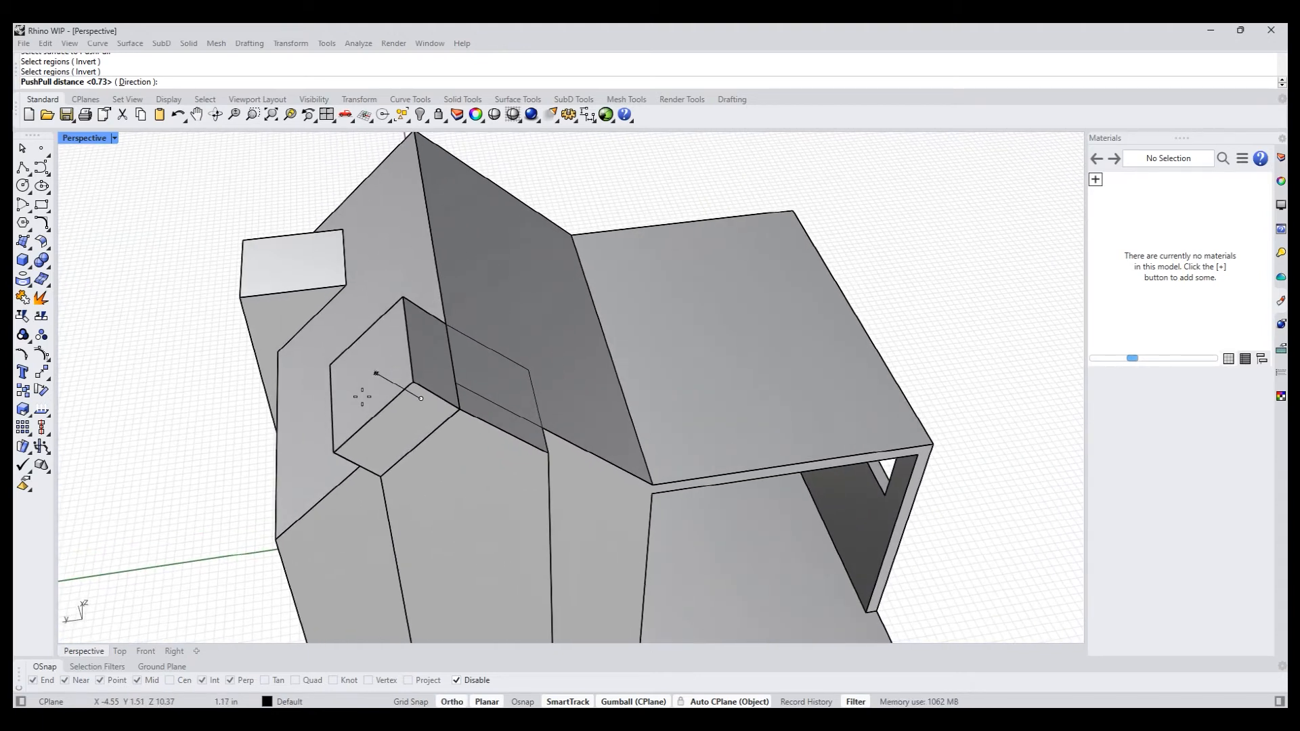
{"action": "type", "text": "d"}
{"action": "key", "text": "Return"}
{"action": "left_click", "coordinate": [460, 409]}
{"action": "right_click_drag", "start_coordinate": [448, 338], "coordinate": [567, 296]}
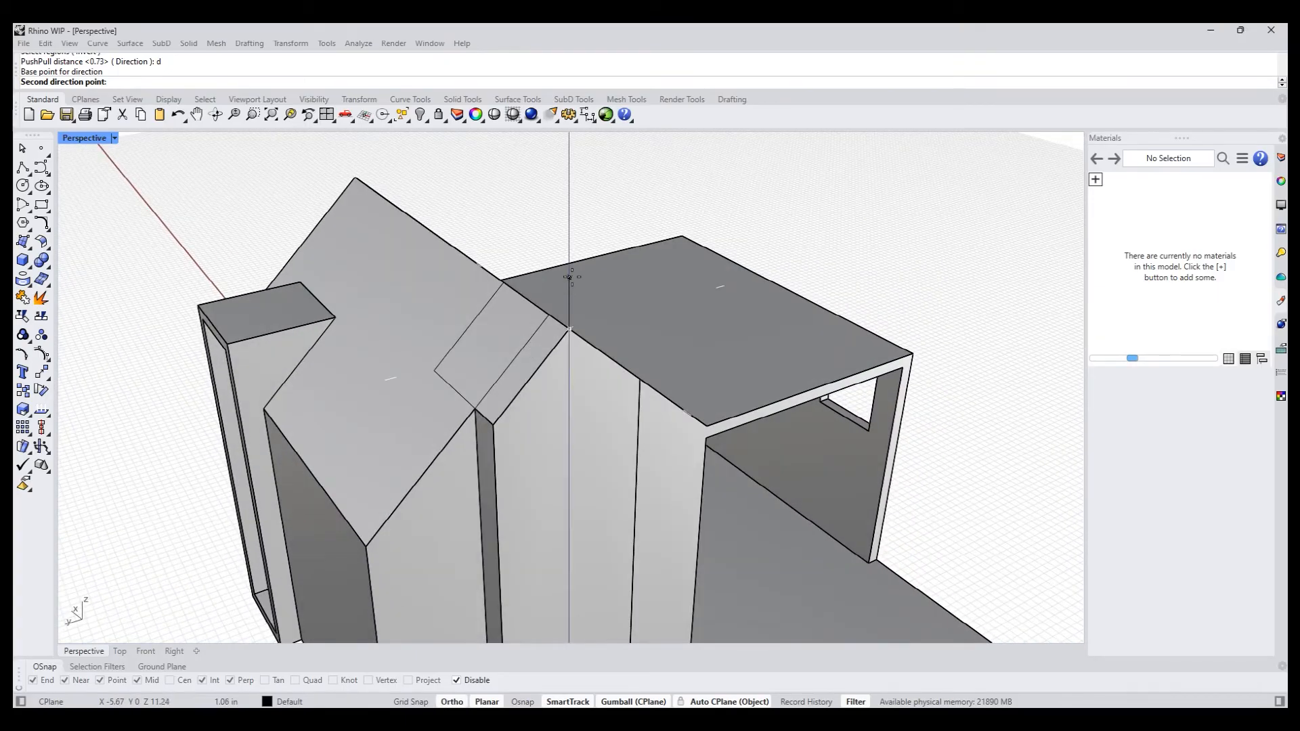
{"action": "left_click", "coordinate": [569, 277], "text": "shift"}
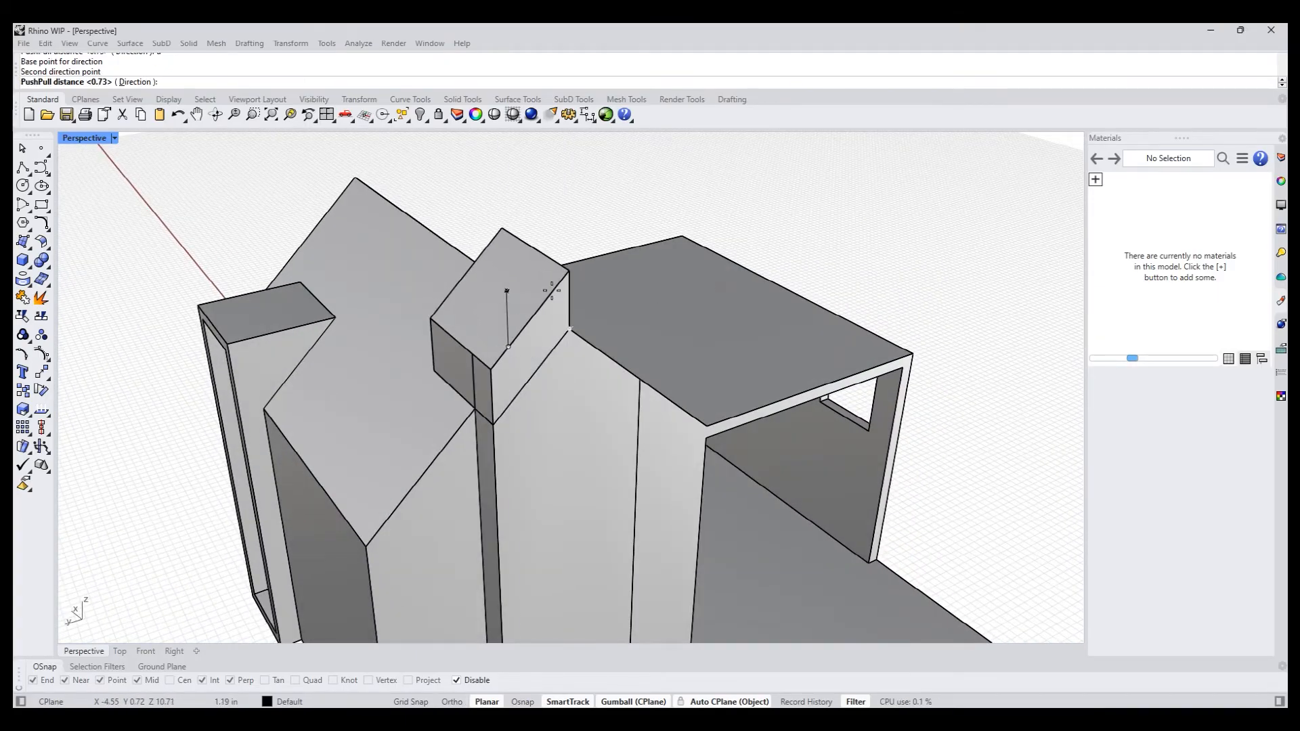
{"action": "left_click", "coordinate": [543, 267]}
- PushPull the matching projected region on the canopy-side roof slope vertically upward about 1.92 inches using a custom direction
{"action": "right_click_drag", "start_coordinate": [636, 338], "coordinate": [554, 337]}
{"action": "right_click", "coordinate": [480, 336]}
{"action": "left_click", "coordinate": [450, 294]}
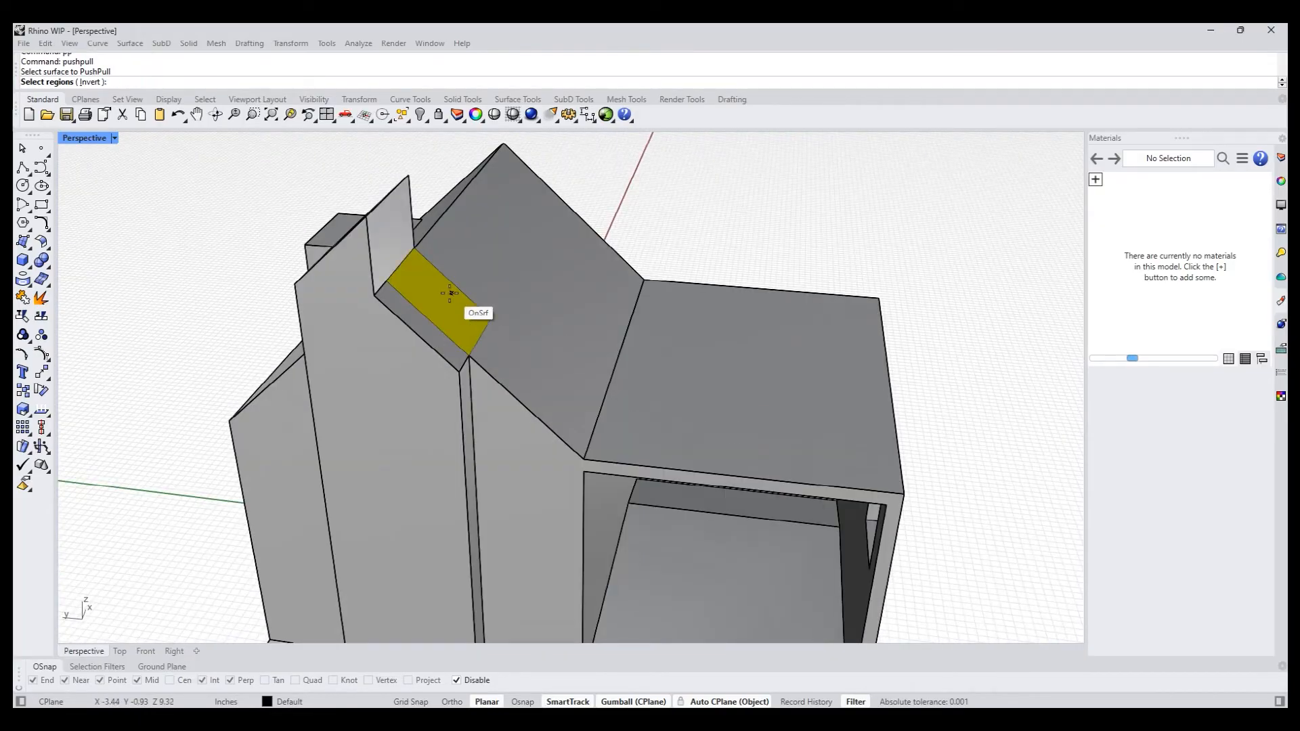
{"action": "right_click", "coordinate": [423, 330]}
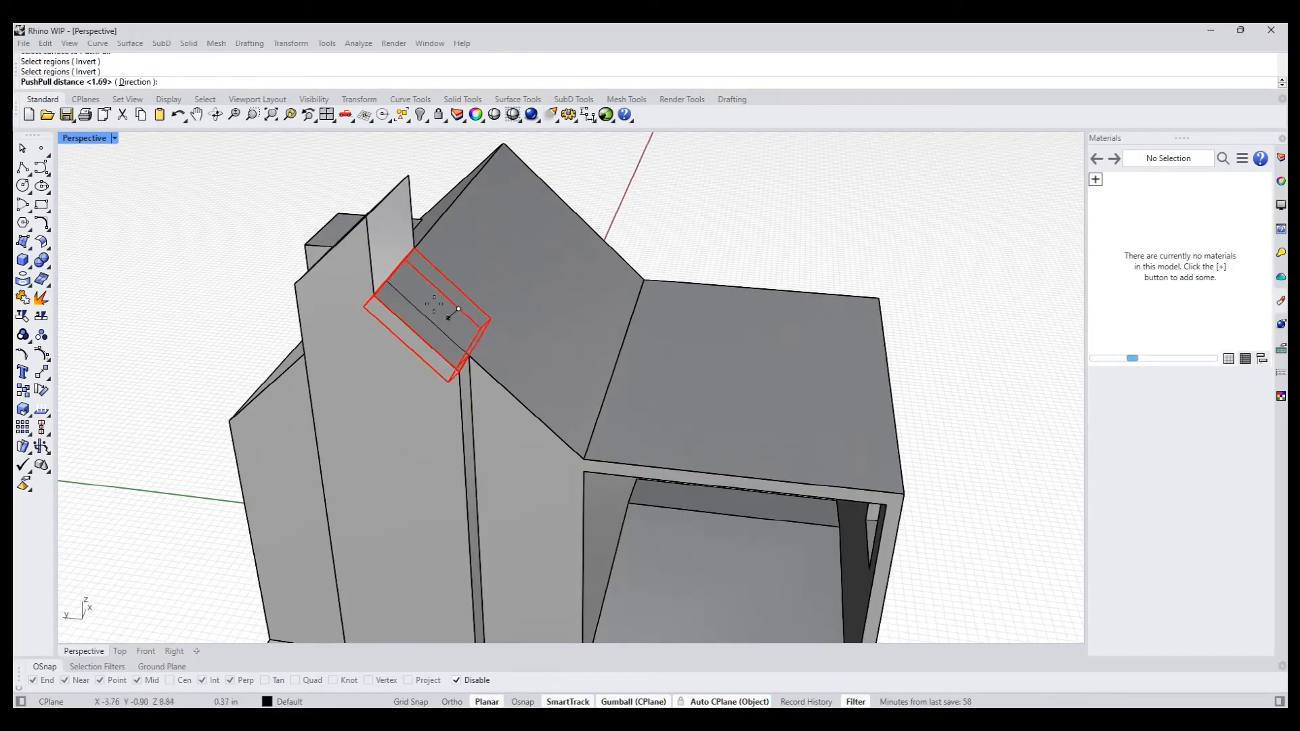
{"action": "right_click_drag", "start_coordinate": [454, 293], "coordinate": [532, 340], "text": "shift"}
{"action": "type", "text": "d"}
{"action": "key", "text": "Return"}
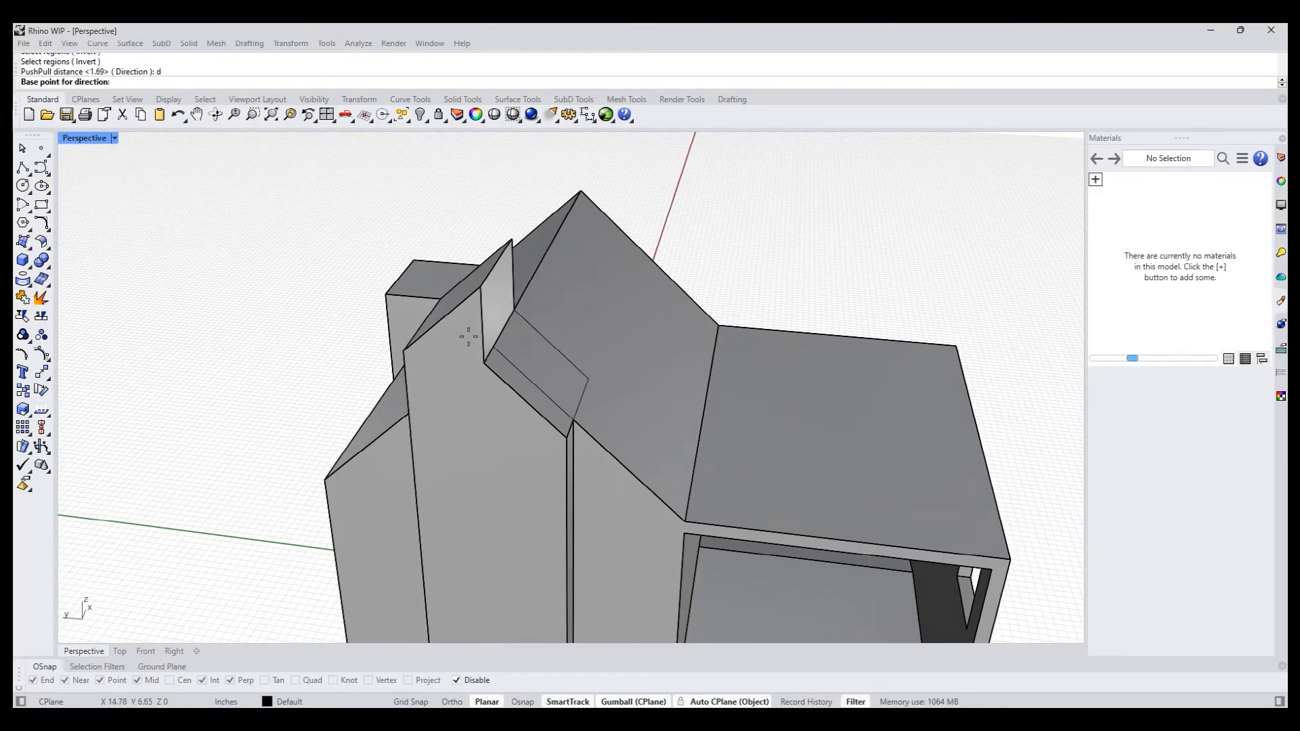
{"action": "left_click", "coordinate": [485, 361]}
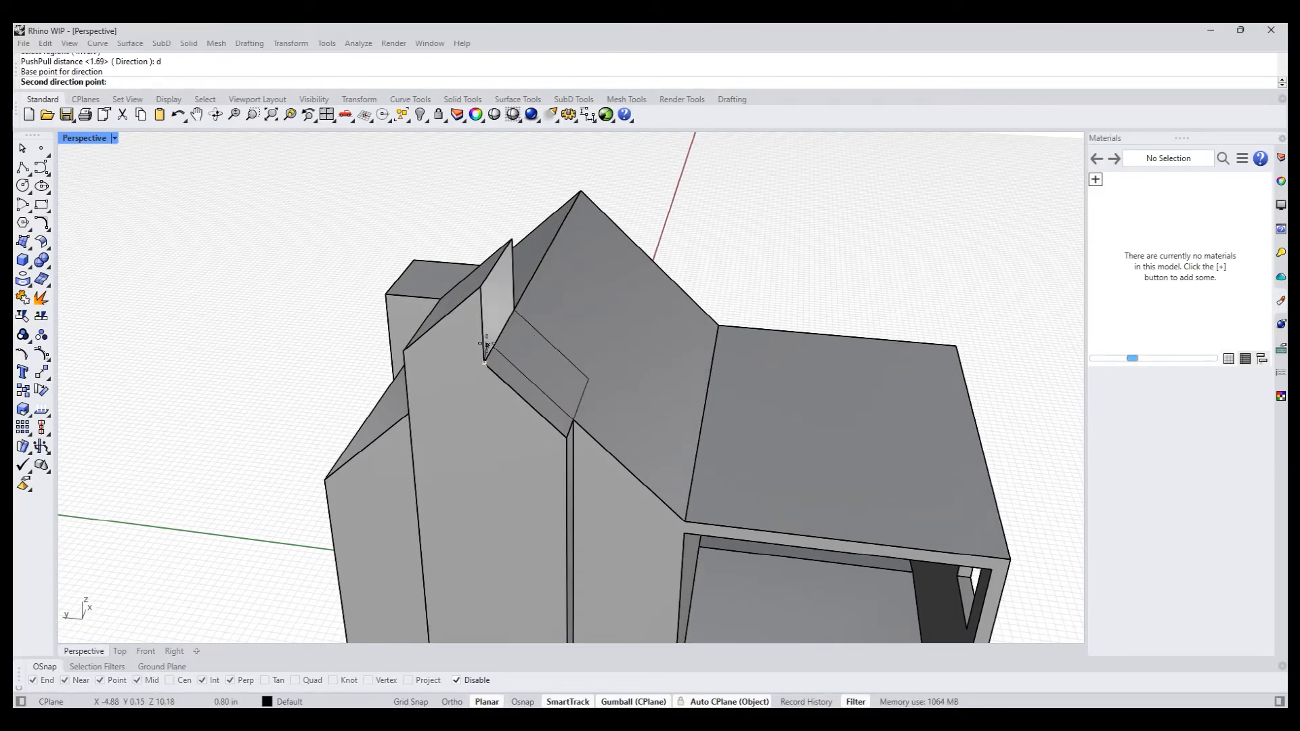
{"action": "left_click", "coordinate": [484, 299]}
{"action": "scroll", "coordinate": [478, 301], "scroll_direction": "up", "scroll_amount": 4}
{"action": "right_click_drag", "start_coordinate": [472, 304], "coordinate": [442, 350]}
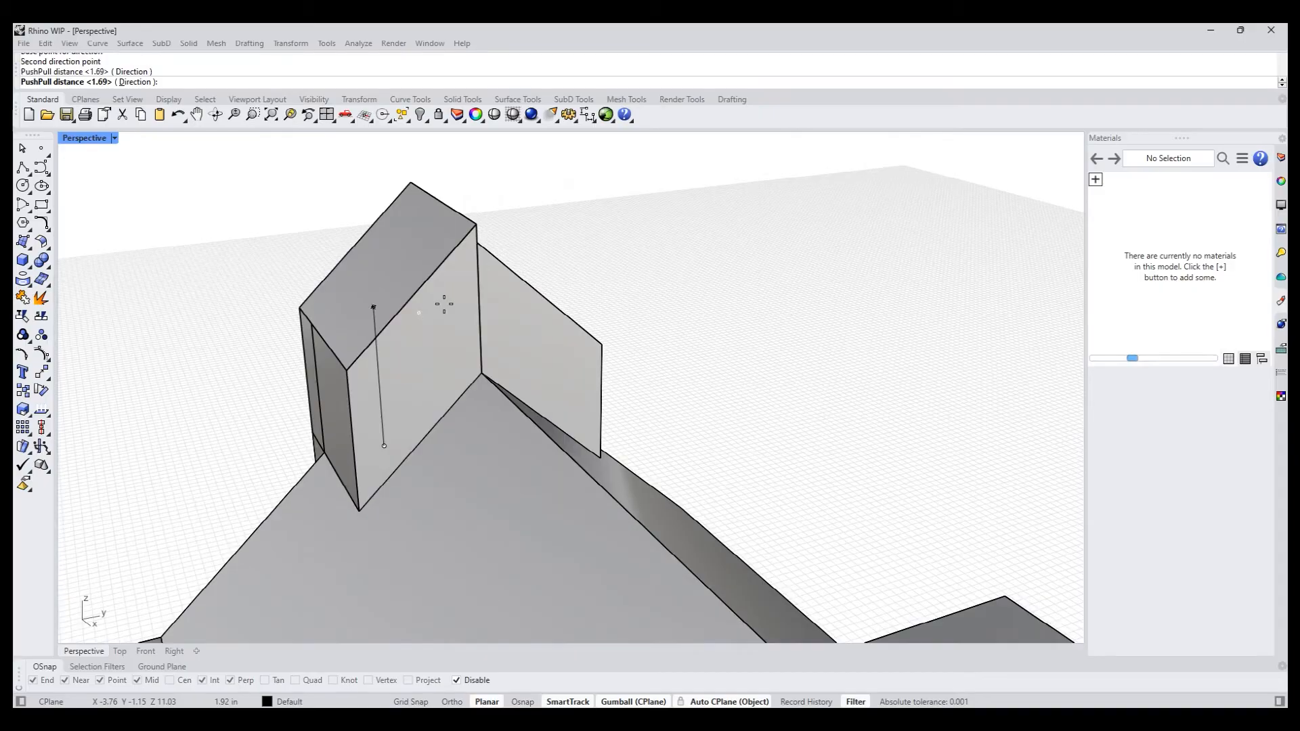
{"action": "left_click", "coordinate": [444, 304]}
- Turn off automatic CPlane alignment and flatten the two raised sloping top faces by scaling them to 0 vertically
{"action": "right_click_drag", "start_coordinate": [534, 348], "coordinate": [496, 420]}
{"action": "left_click", "coordinate": [452, 359], "text": "ctrl+shift"}
{"action": "left_click", "coordinate": [570, 385], "text": "ctrl+shift"}
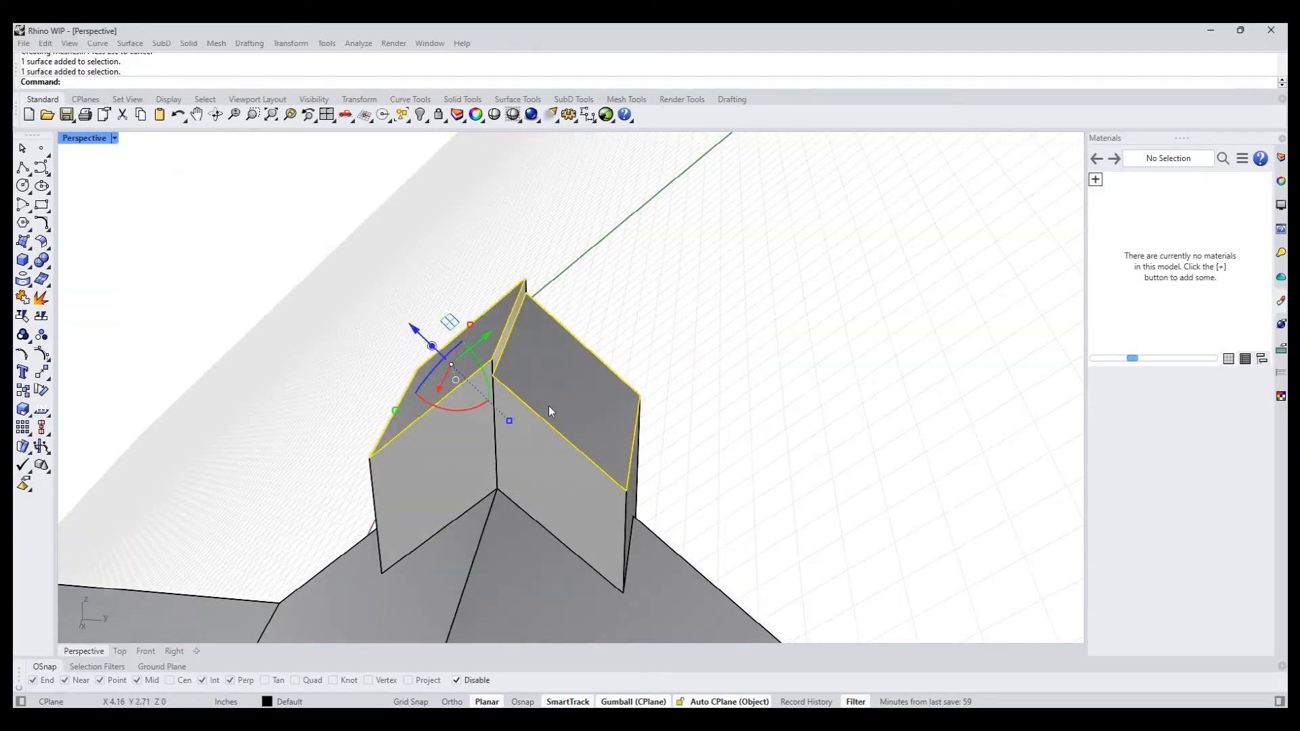
{"action": "right_click_drag", "start_coordinate": [501, 429], "coordinate": [660, 534]}
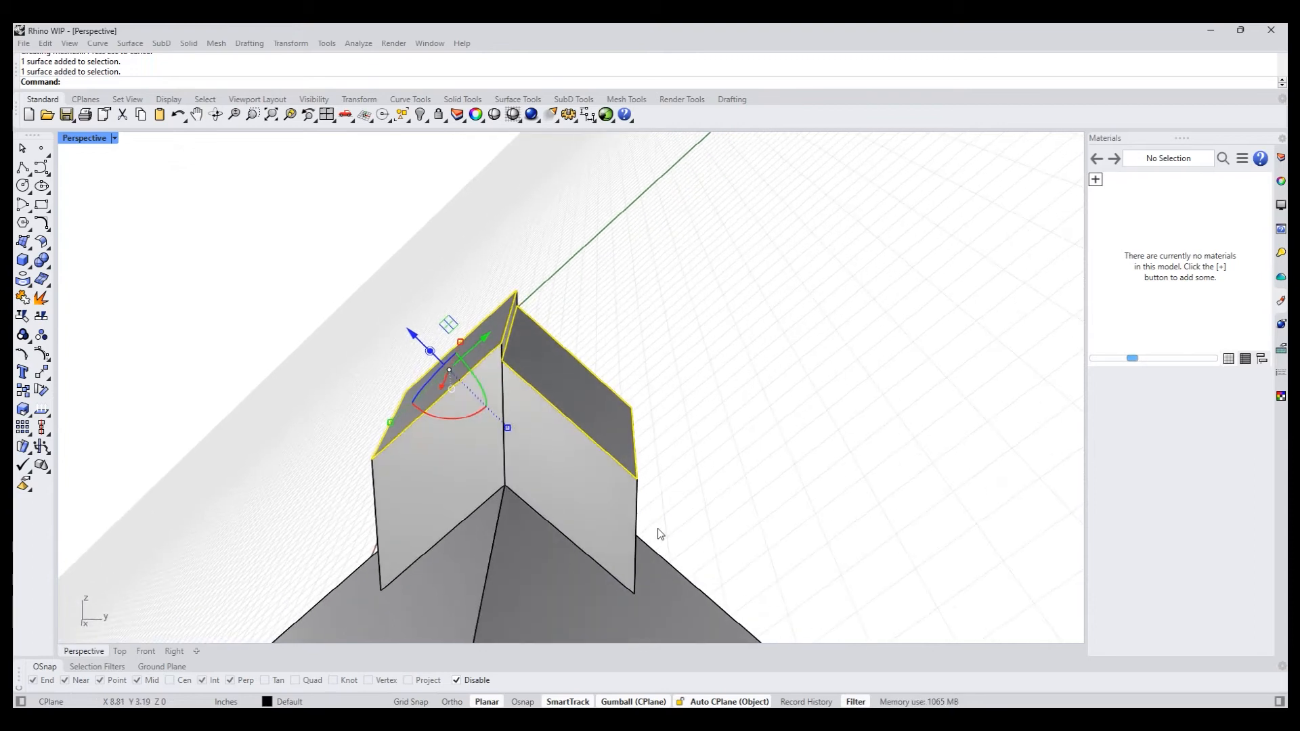
{"action": "left_click", "coordinate": [720, 702]}
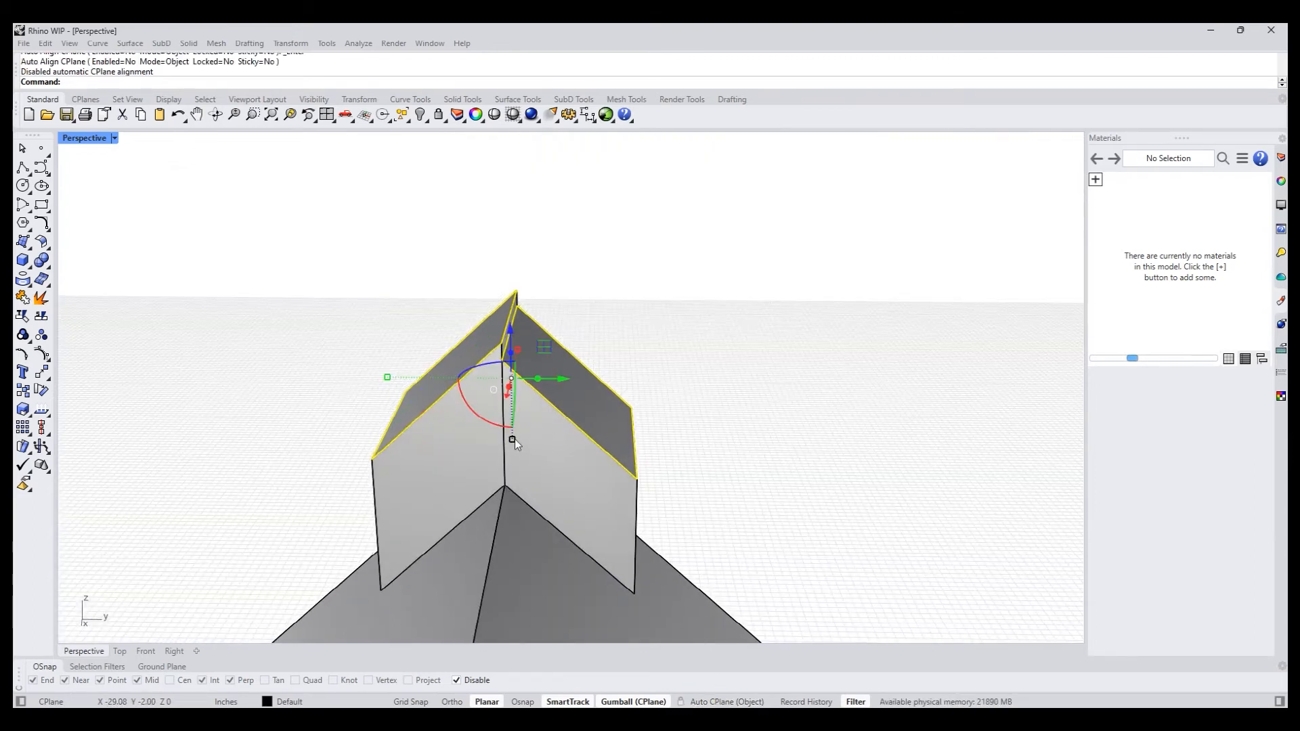
{"action": "left_click", "coordinate": [512, 439]}
{"action": "type", "text": "0"}
{"action": "key", "text": "Return"}
{"action": "key", "text": "Escape"}
- Merge all coplanar faces of the house polysurface with MergeAllCoplanarFaces
{"action": "right_click_drag", "start_coordinate": [488, 363], "coordinate": [497, 432]}
{"action": "left_click", "coordinate": [498, 439]}
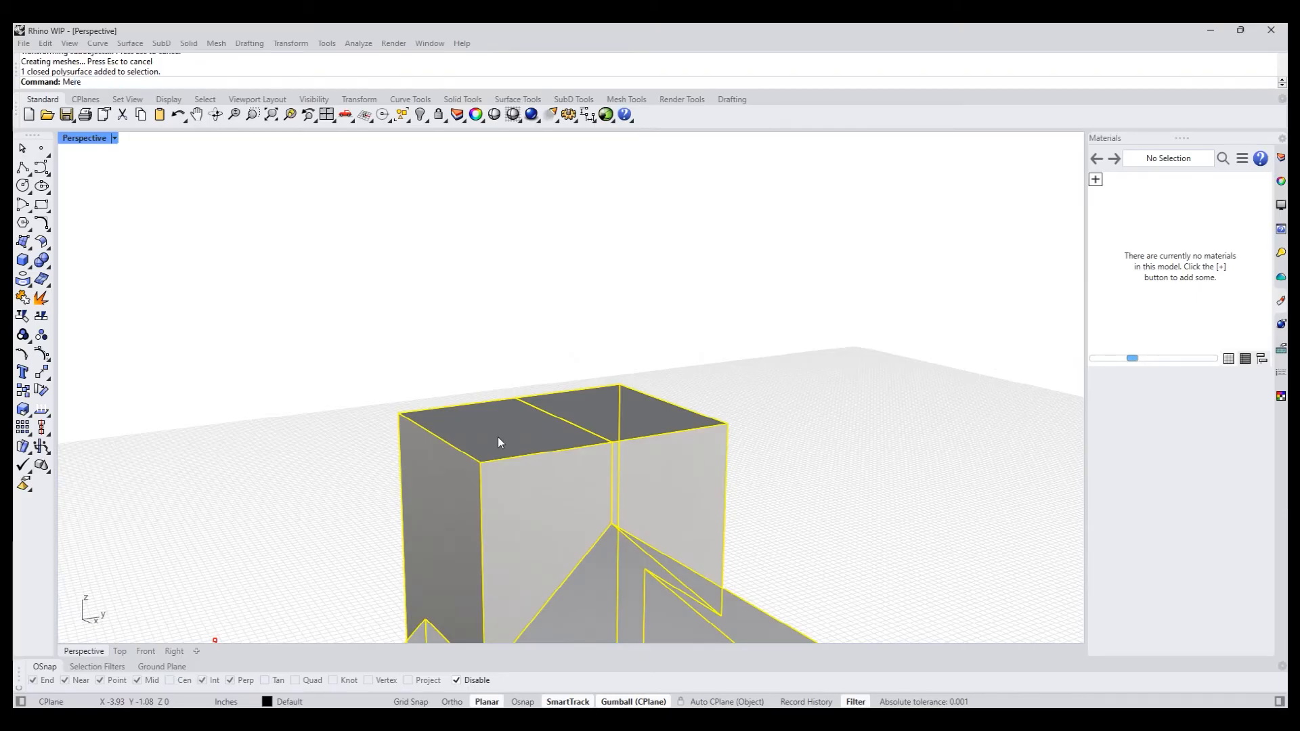
{"action": "type", "text": "ega"}
{"action": "key", "text": "BackSpace"}
{"action": "key", "text": "BackSpace"}
{"action": "key", "text": "BackSpace"}
{"action": "type", "text": "geAllCoplanarFaces"}
{"action": "key", "text": "Return"}
{"action": "left_click", "coordinate": [585, 344]}
- Delete the two flat faces closing the raised chimney's top
{"action": "right_click_drag", "start_coordinate": [479, 359], "coordinate": [472, 434]}
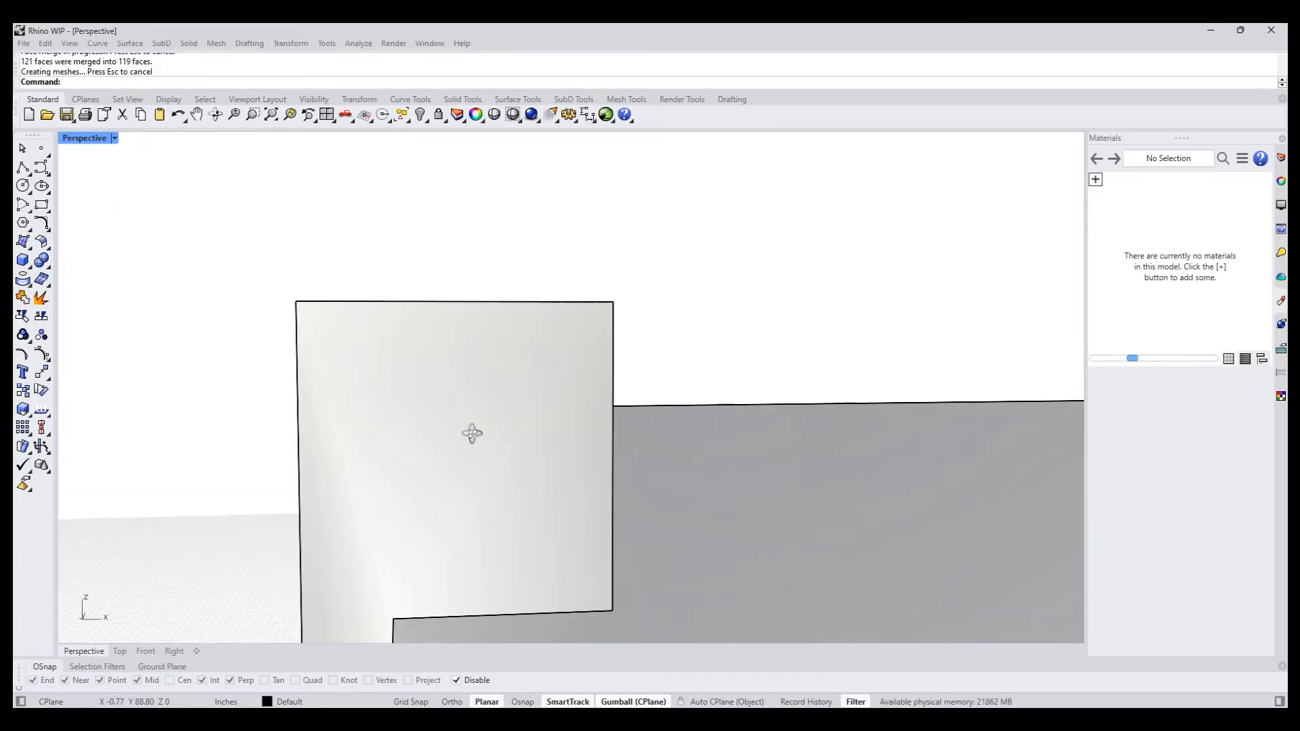
{"action": "left_click_drag", "start_coordinate": [218, 234], "coordinate": [815, 384], "text": "ctrl+shift"}
{"action": "right_click_drag", "start_coordinate": [758, 305], "coordinate": [652, 344]}
{"action": "right_click_drag", "start_coordinate": [382, 415], "coordinate": [510, 405], "text": "shift"}
{"action": "left_click", "coordinate": [643, 357]}
{"action": "left_click", "coordinate": [474, 400], "text": "ctrl+shift"}
{"action": "left_click", "coordinate": [482, 377], "text": "ctrl+shift"}
{"action": "left_click", "coordinate": [489, 371], "text": "ctrl+shift"}
{"action": "key", "text": "Delete"}
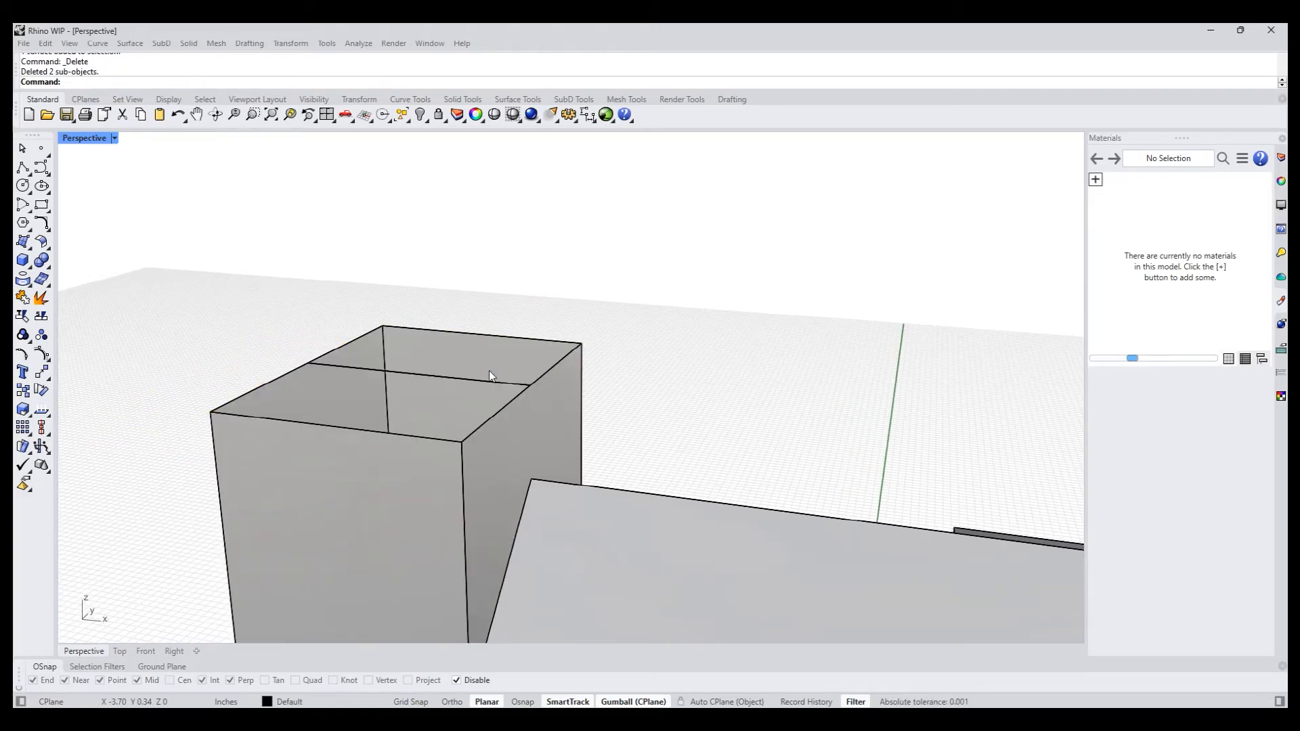
- Delete the leftover divider inside the chimney's open top and cap the opening
{"action": "left_click_drag", "start_coordinate": [236, 316], "coordinate": [551, 403]}
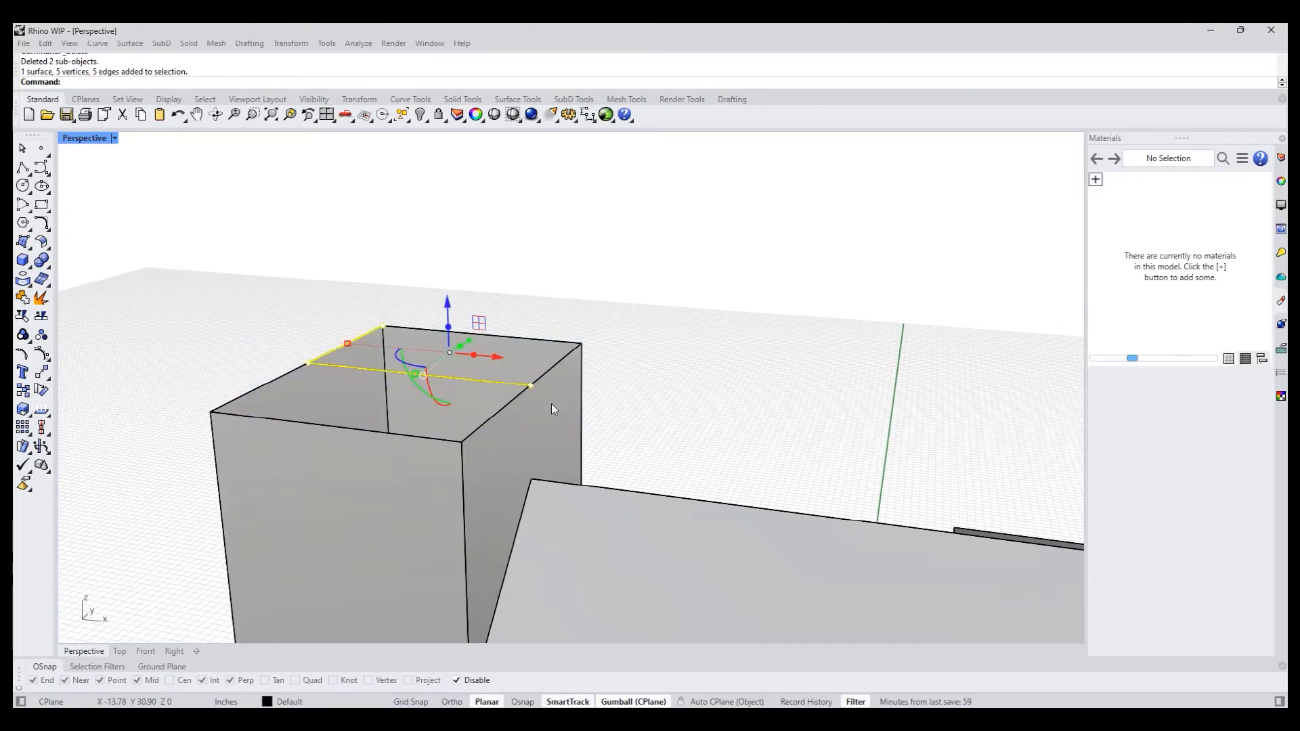
{"action": "left_click", "coordinate": [371, 330], "text": "ctrl+shift"}
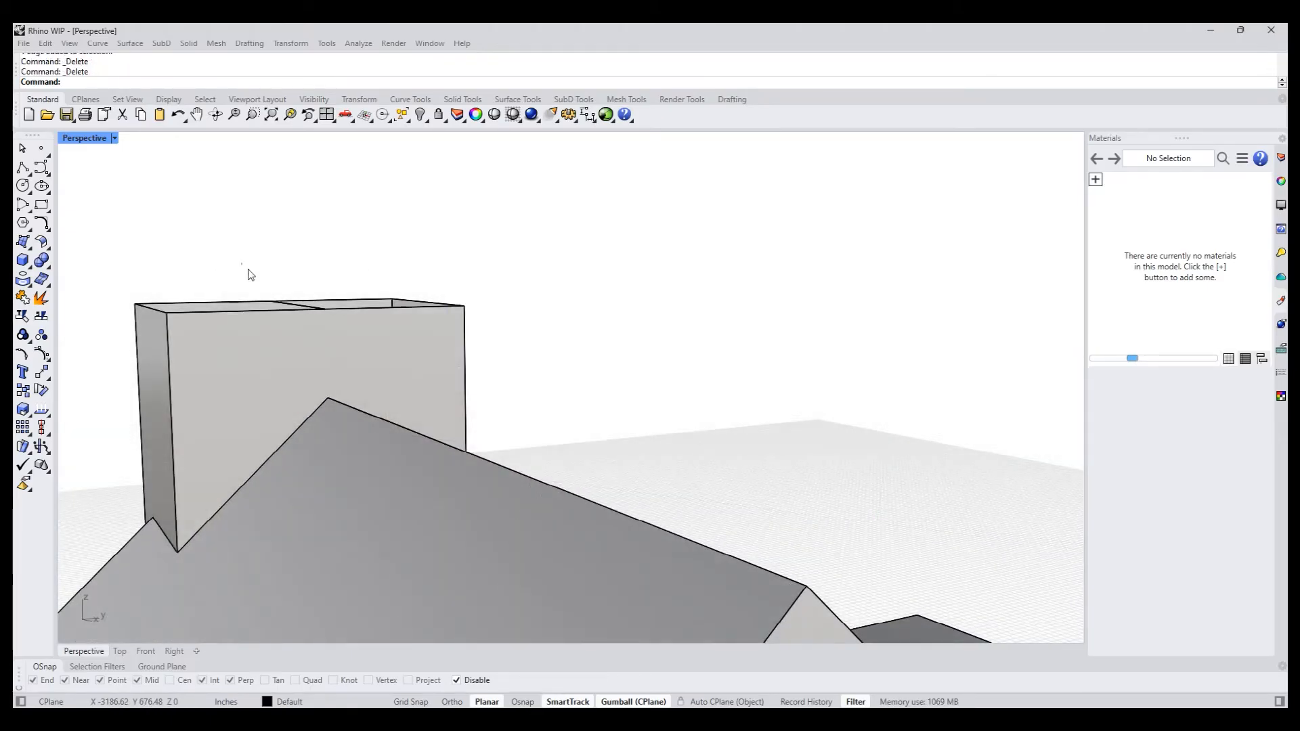
{"action": "left_click_drag", "start_coordinate": [337, 317], "coordinate": [337, 317]}
{"action": "key", "text": "Delete"}
{"action": "right_click_drag", "start_coordinate": [337, 317], "coordinate": [458, 415]}
{"action": "left_click", "coordinate": [440, 384]}
{"action": "type", "text": "cap"}
{"action": "key", "text": "Return"}
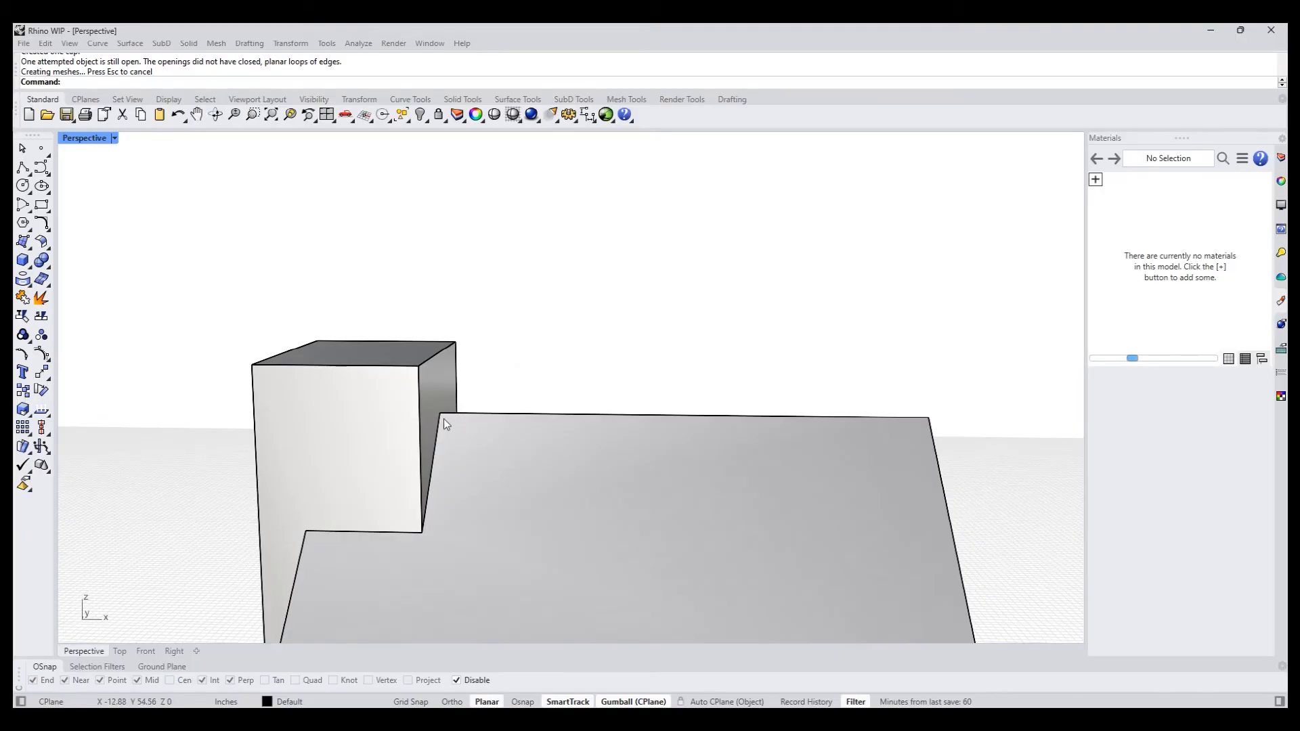
- Extrude the chimney's top face slightly upward to form a separate band around the top
{"action": "left_click", "coordinate": [397, 355], "text": "ctrl+shift"}
{"action": "right_click_drag", "start_coordinate": [397, 356], "coordinate": [456, 345]}
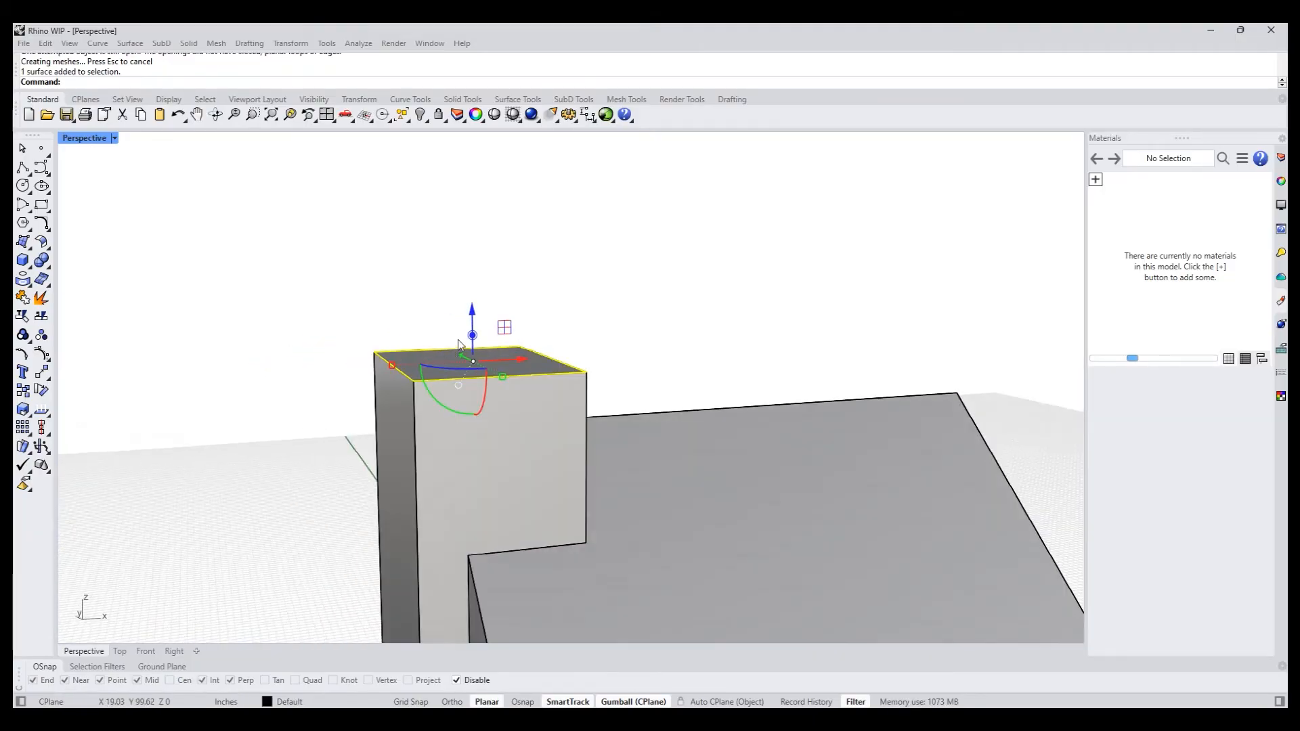
{"action": "left_click_drag", "start_coordinate": [474, 337], "coordinate": [471, 323]}
{"action": "right_click_drag", "start_coordinate": [372, 315], "coordinate": [348, 368]}
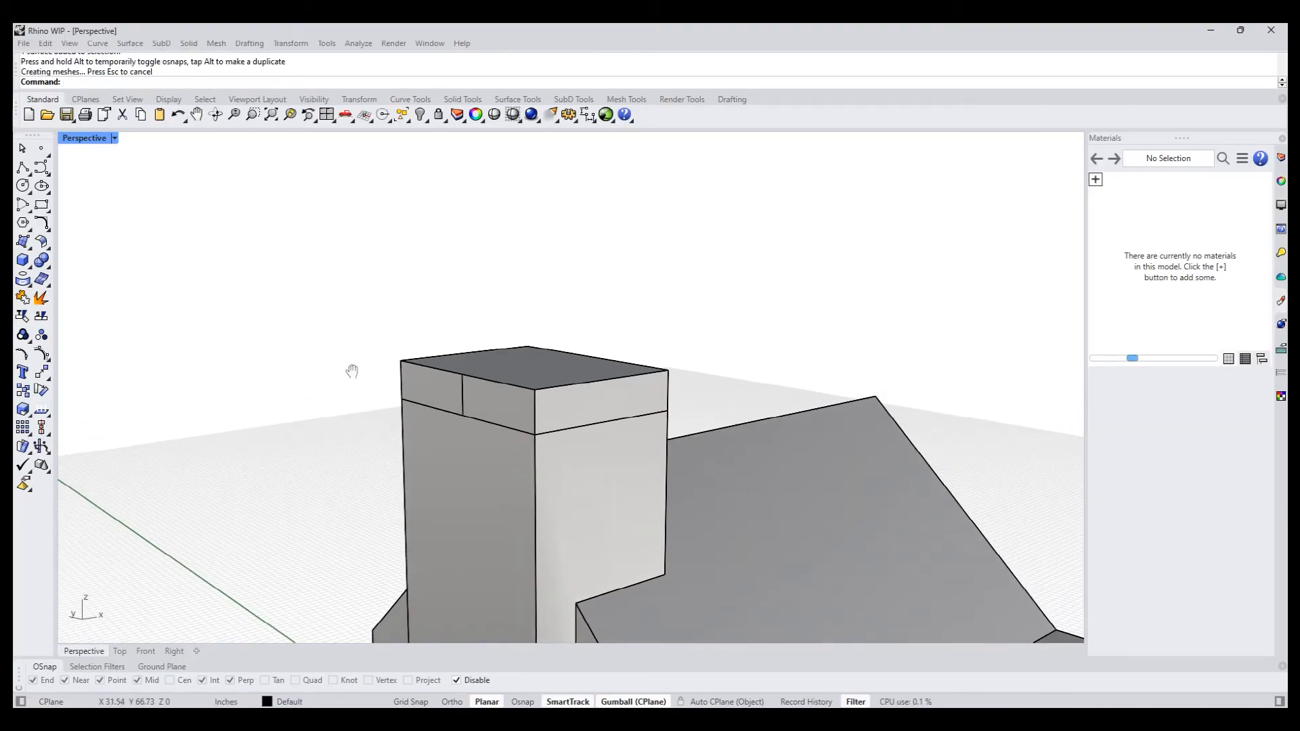
{"action": "left_click", "coordinate": [457, 471]}
{"action": "type", "text": "Merga"}
{"action": "key", "text": "Return"}
{"action": "key", "text": "Escape"}
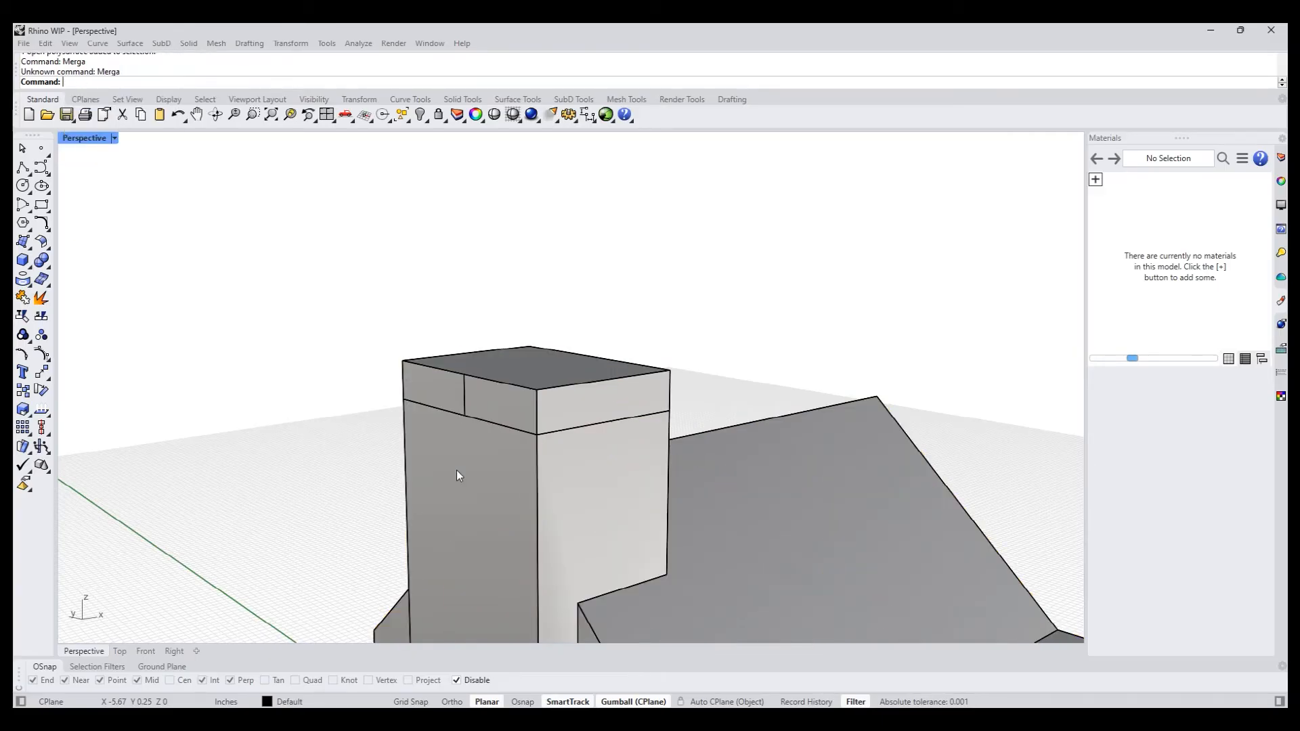
- PushPull the two opposite undivided side faces of the chimney's top band outward about 0.28 inches each
{"action": "right_click_drag", "start_coordinate": [332, 408], "coordinate": [279, 408]}
{"action": "type", "text": "pp"}
{"action": "key", "text": "Return"}
{"action": "left_click", "coordinate": [494, 425]}
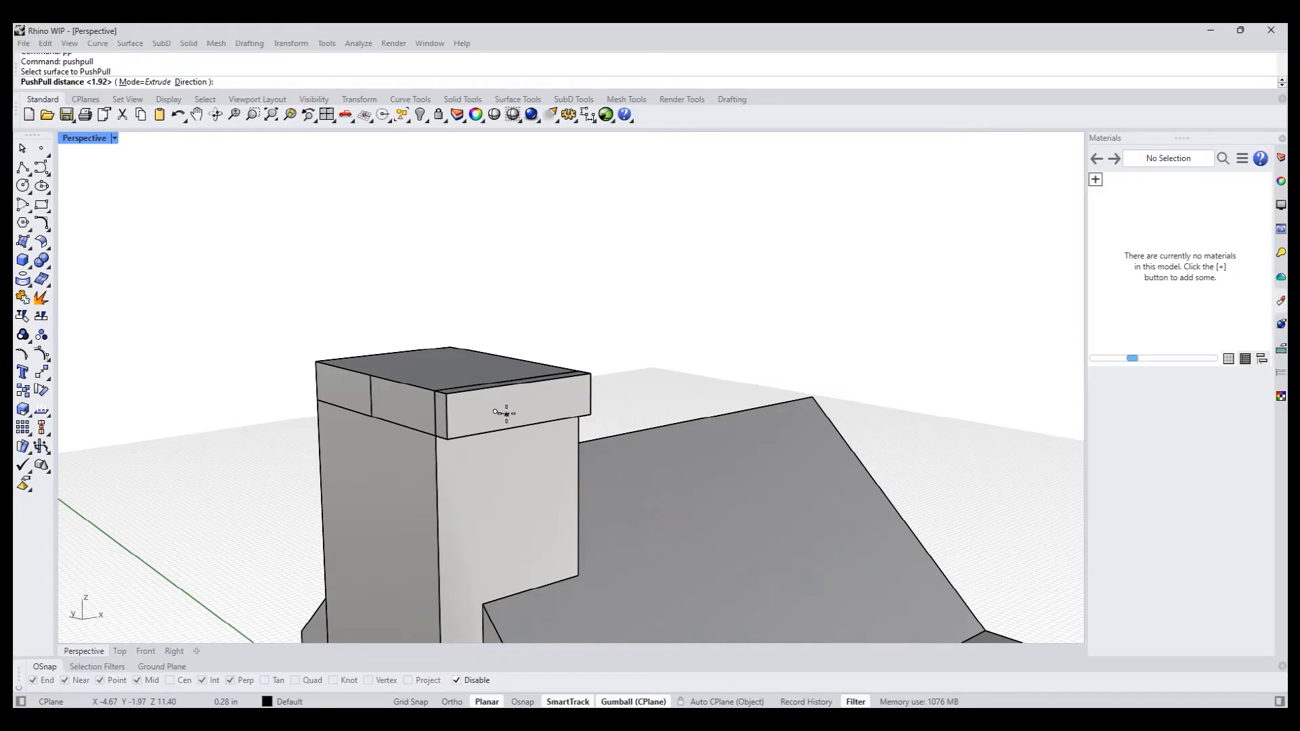
{"action": "left_click", "coordinate": [506, 413]}
{"action": "right_click_drag", "start_coordinate": [591, 445], "coordinate": [704, 476]}
{"action": "right_click", "coordinate": [608, 468]}
{"action": "left_click", "coordinate": [832, 417]}
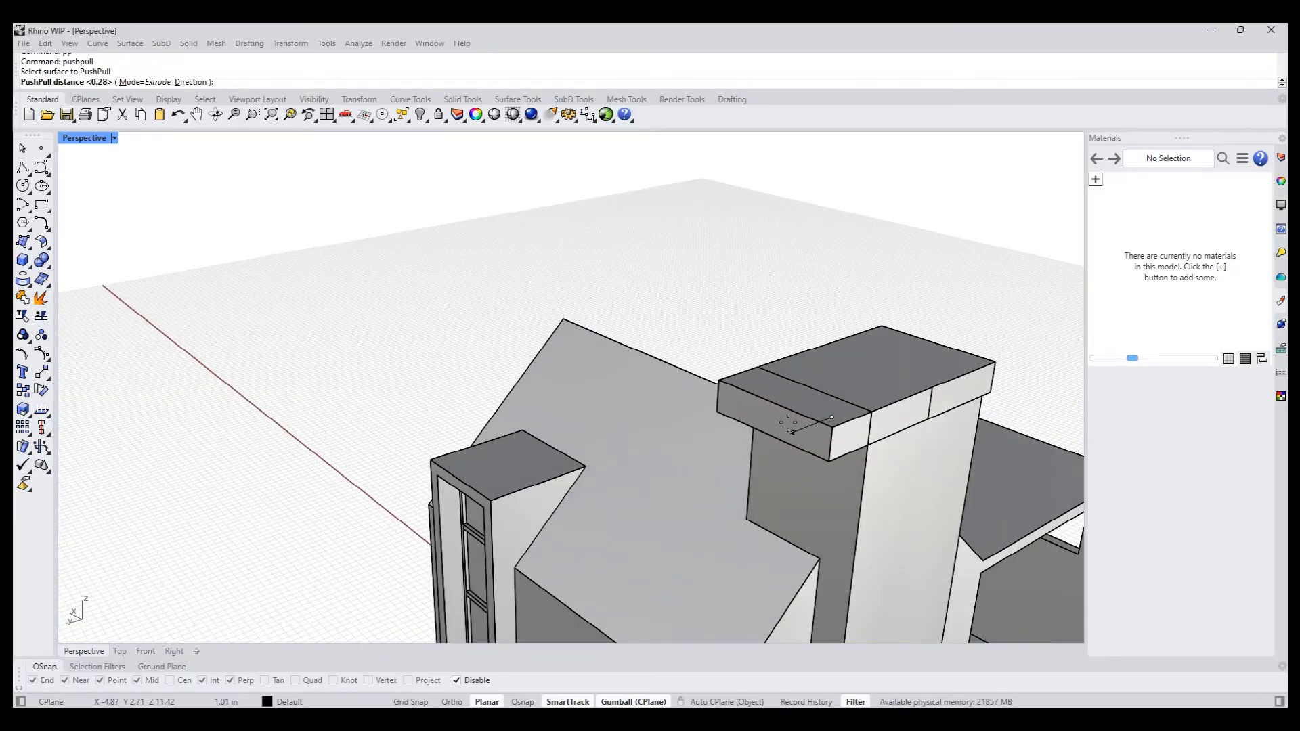
{"action": "left_click", "coordinate": [789, 449]}
{"action": "right_click_drag", "start_coordinate": [789, 449], "coordinate": [598, 492]}
{"action": "scroll", "coordinate": [677, 489], "scroll_direction": "up", "scroll_amount": 3}
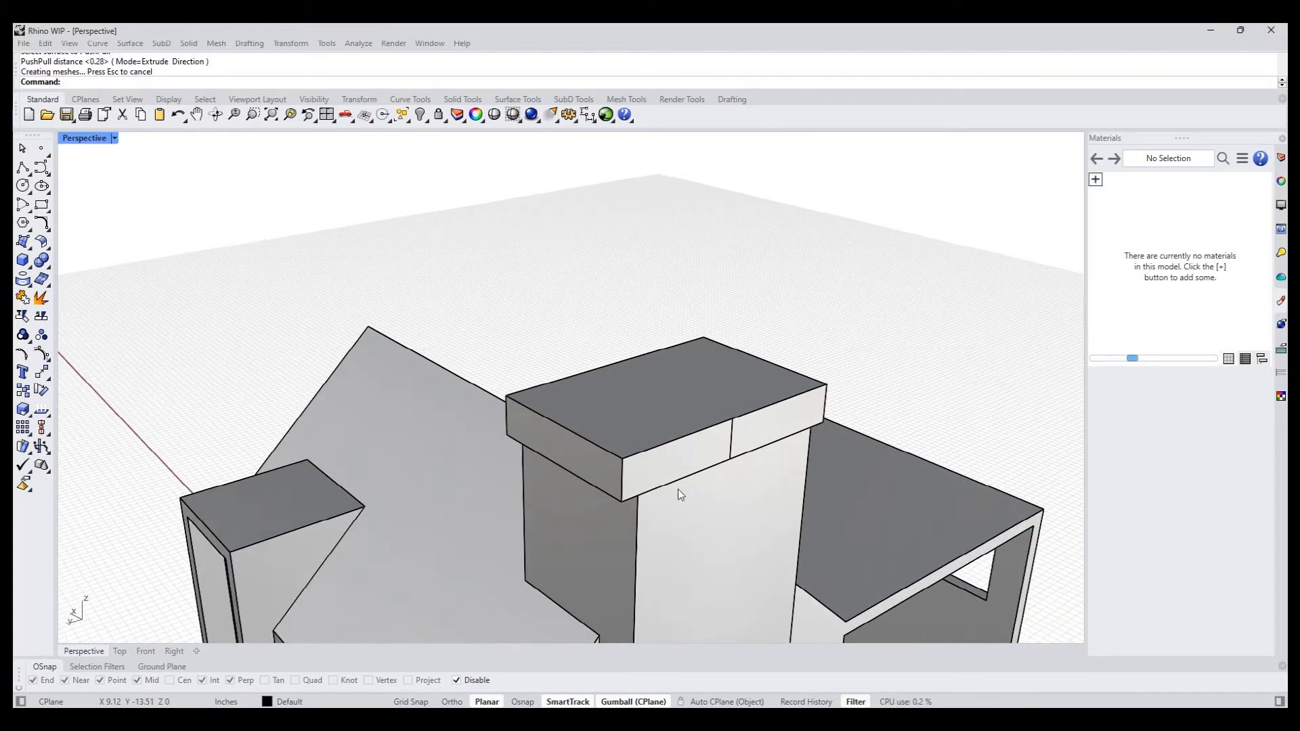
- PushPull both halves of the top band's outer back face outward 0.28 inches
{"action": "right_click", "coordinate": [680, 489]}
{"action": "left_click", "coordinate": [688, 451]}
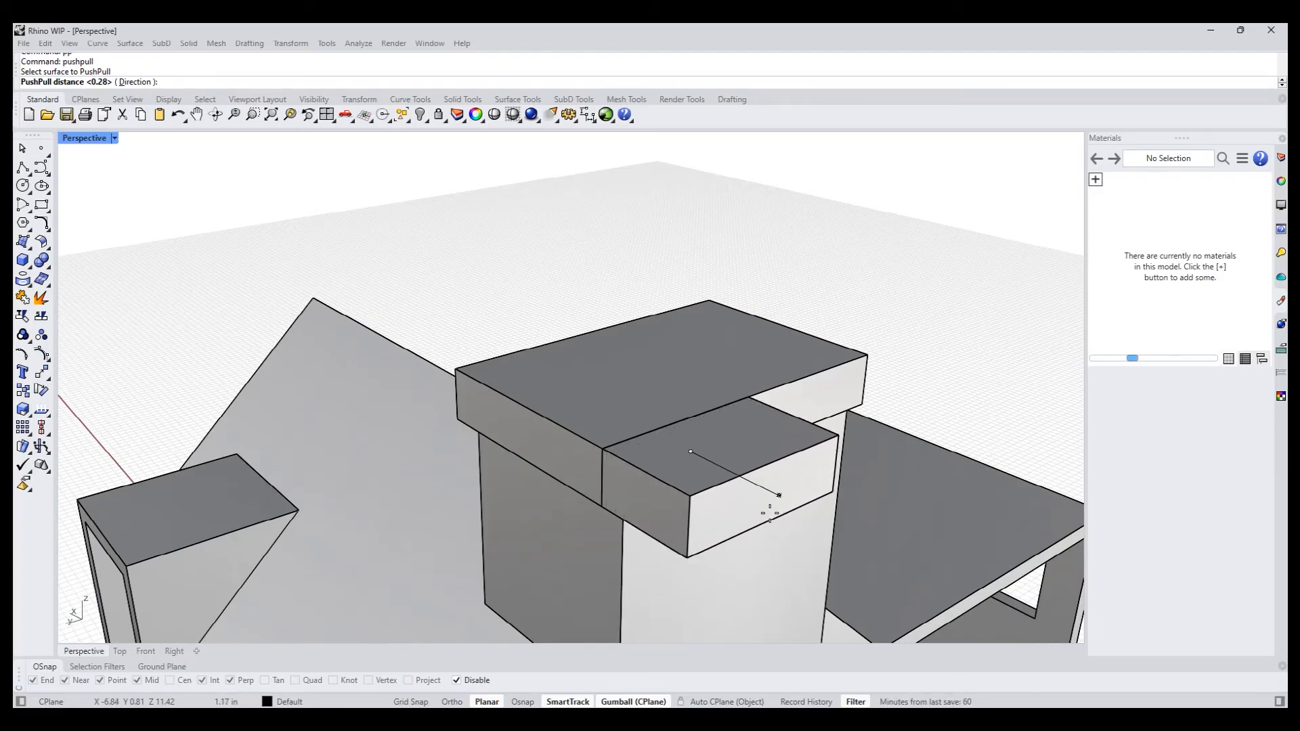
{"action": "key", "text": "Return"}
{"action": "key", "text": "Return"}
{"action": "left_click", "coordinate": [802, 414]}
- PushPull both parts of the top band's face on the roof-ridge side outward 0.28 inches
{"action": "key", "text": "Return"}
{"action": "right_click_drag", "start_coordinate": [875, 502], "coordinate": [526, 407]}
{"action": "type", "text": "pp"}
{"action": "key", "text": "Return"}
{"action": "left_click", "coordinate": [477, 311]}
{"action": "key", "text": "Return"}
{"action": "key", "text": "Return"}
{"action": "left_click", "coordinate": [555, 291]}
- Inset the chimney cap's top face in the Top view, using a through point about 0.53 inches inside its edge
{"action": "key", "text": "Return"}
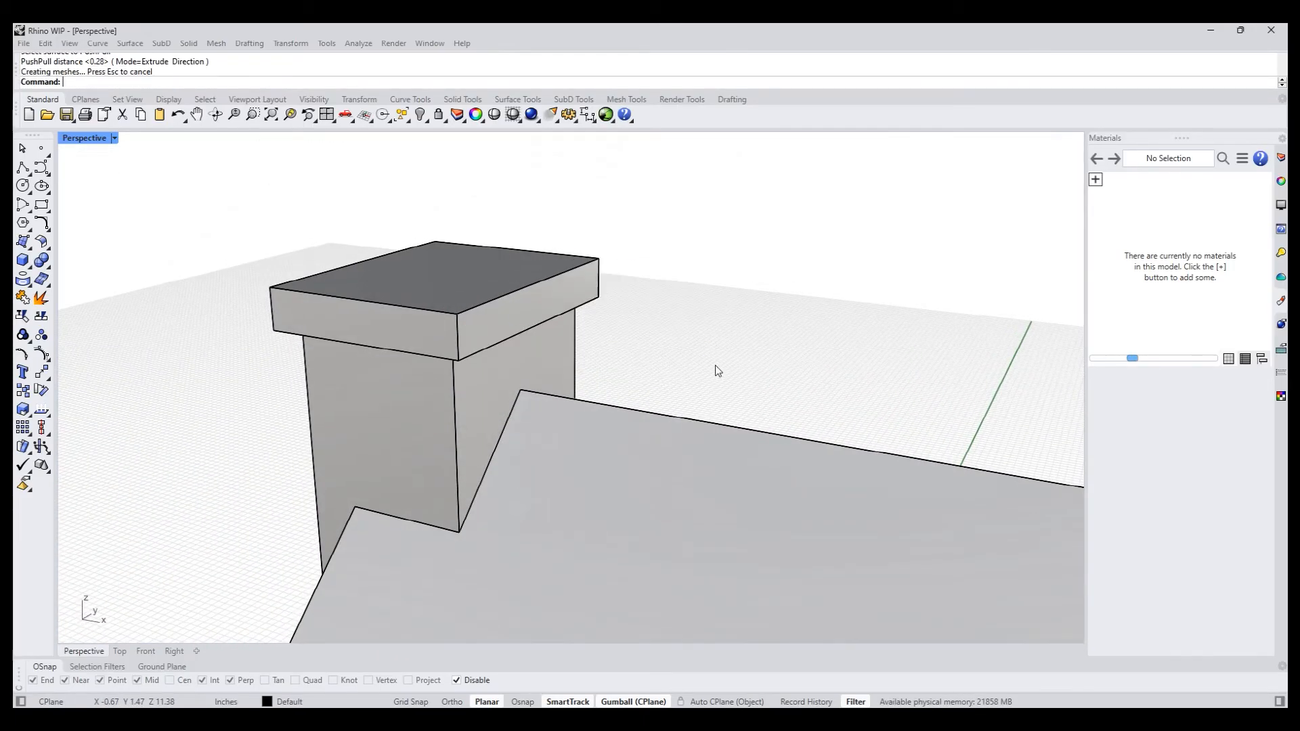
{"action": "right_click_drag", "start_coordinate": [716, 372], "coordinate": [519, 524]}
{"action": "scroll", "coordinate": [529, 494], "scroll_direction": "up", "scroll_amount": 3}
{"action": "type", "text": "inset"}
{"action": "key", "text": "Return"}
{"action": "left_click", "coordinate": [436, 444]}
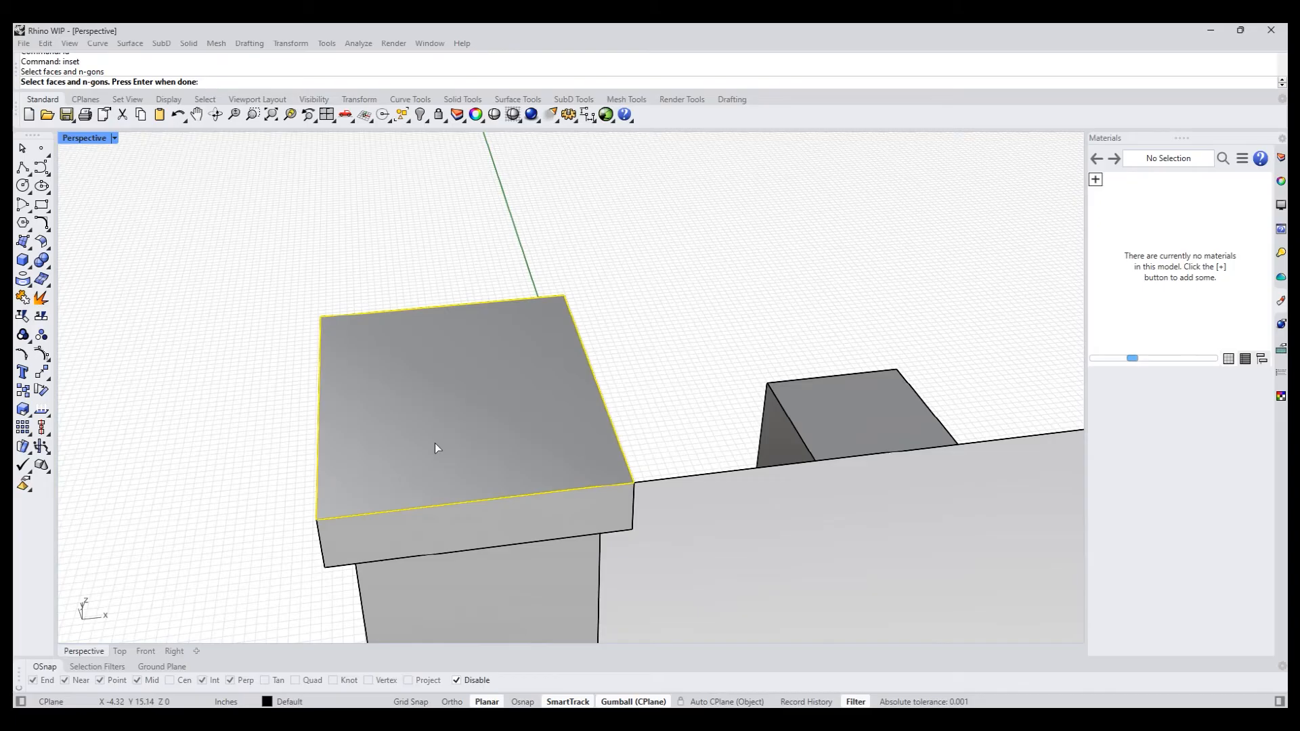
{"action": "key", "text": "ctrl+F1"}
{"action": "scroll", "coordinate": [443, 470], "scroll_direction": "down", "scroll_amount": 5}
{"action": "key", "text": "Return"}
{"action": "type", "text": "t"}
{"action": "key", "text": "Return"}
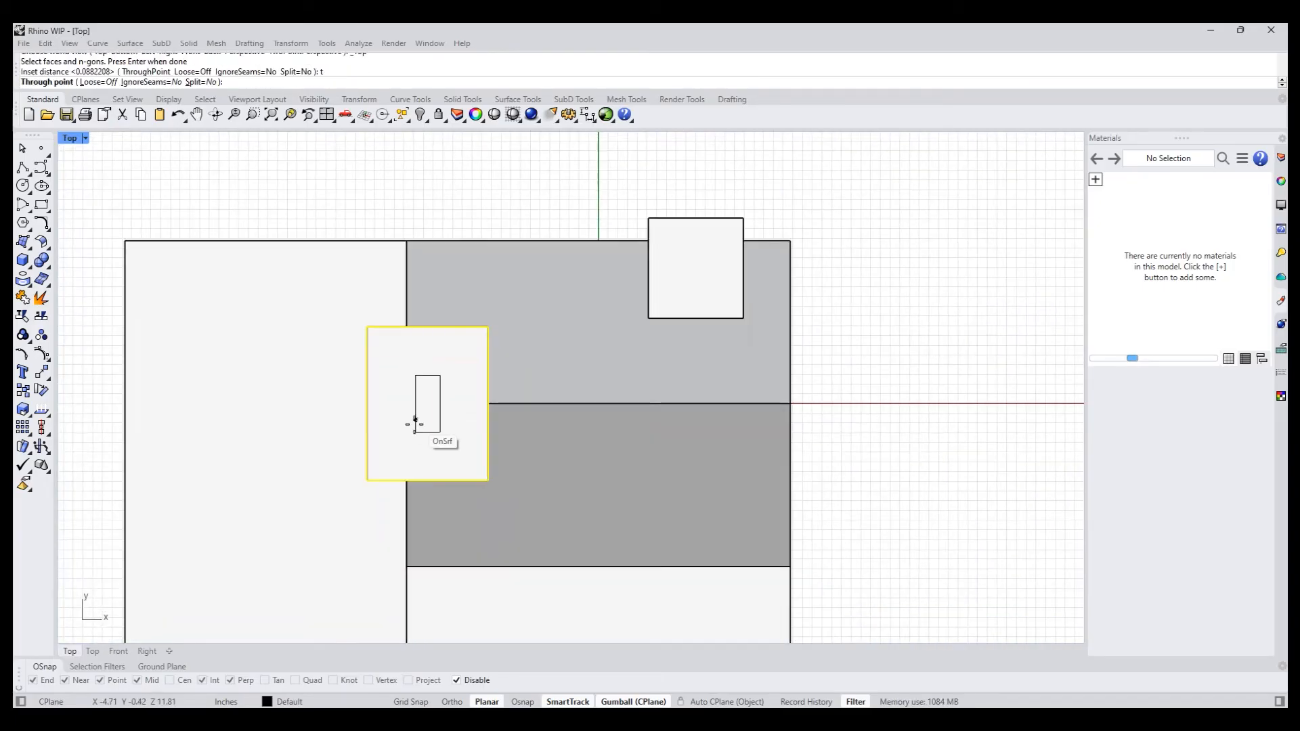
{"action": "left_click", "coordinate": [393, 457]}
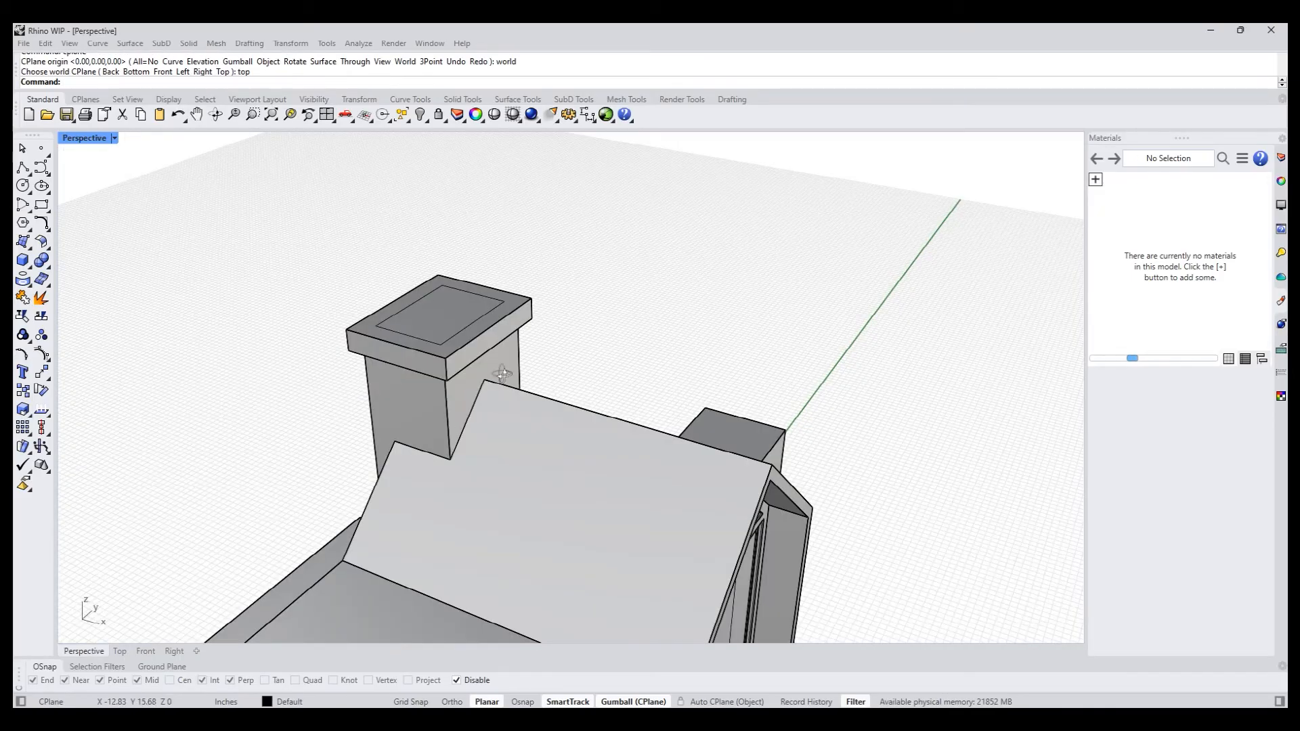
- PushPull the inset face of the chimney cap downward about 0.83 inches to hollow the top
{"action": "right_click_drag", "start_coordinate": [501, 373], "coordinate": [428, 377]}
{"action": "type", "text": "pp"}
{"action": "key", "text": "Return"}
{"action": "left_click", "coordinate": [422, 276]}
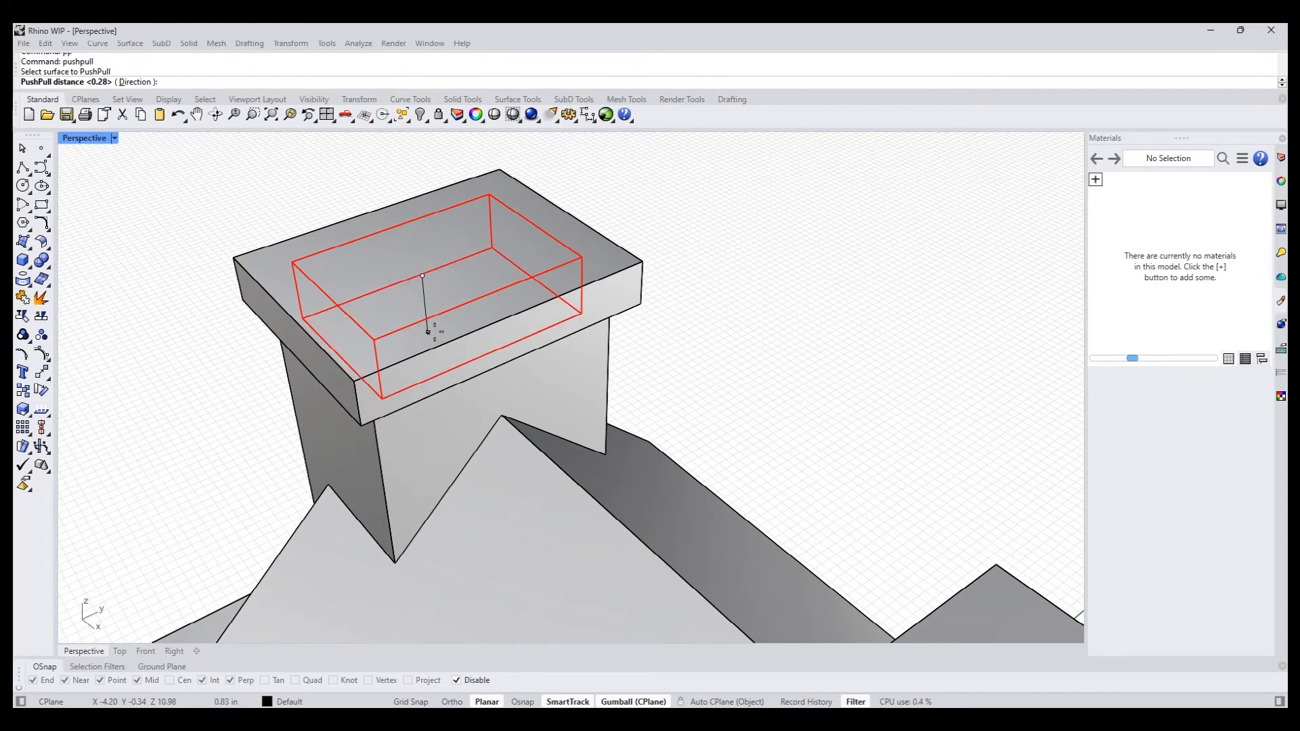
{"action": "left_click", "coordinate": [427, 332]}
- Inset the back wall face beside the chimney, on the side away from the canopy, using a through point about 0.32 inches inside its edge
{"action": "scroll", "coordinate": [177, 397], "scroll_direction": "down", "scroll_amount": 4}
{"action": "right_click_drag", "start_coordinate": [174, 401], "coordinate": [593, 493]}
{"action": "scroll", "coordinate": [606, 502], "scroll_direction": "up", "scroll_amount": 6}
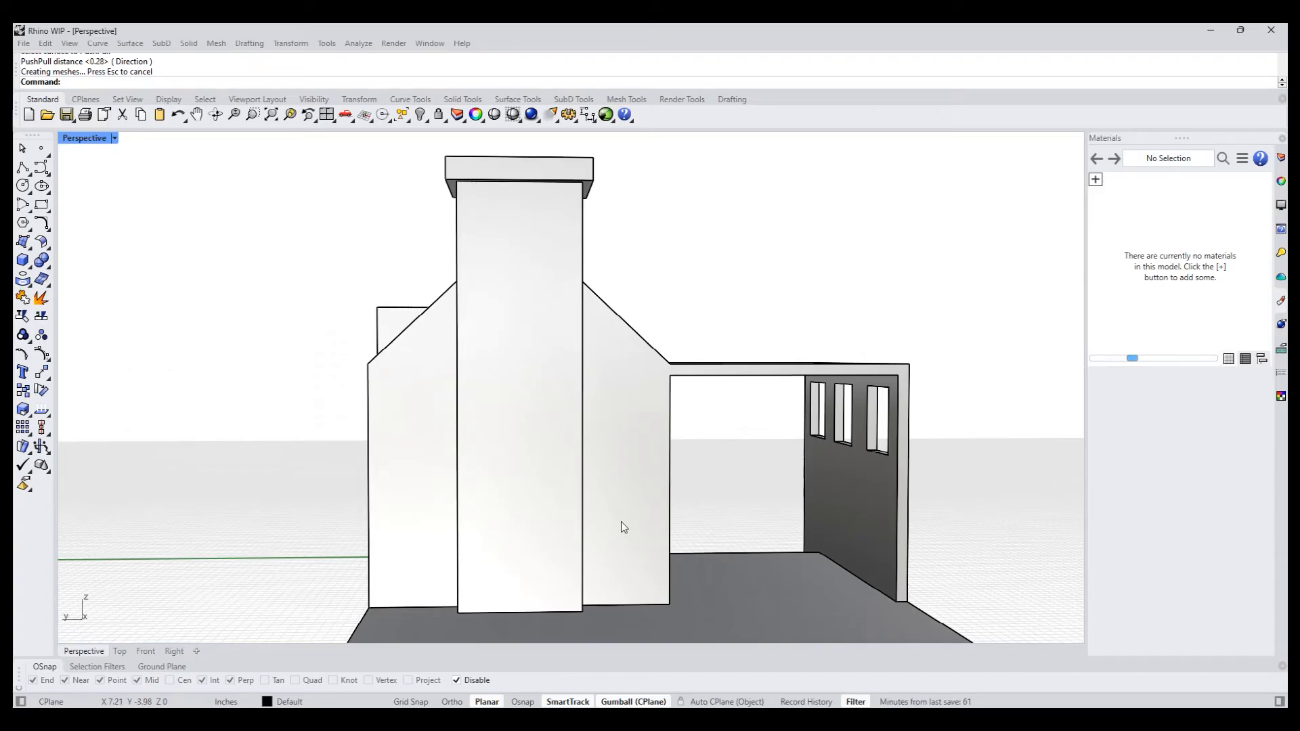
{"action": "right_click_drag", "start_coordinate": [556, 564], "coordinate": [539, 538], "text": "shift"}
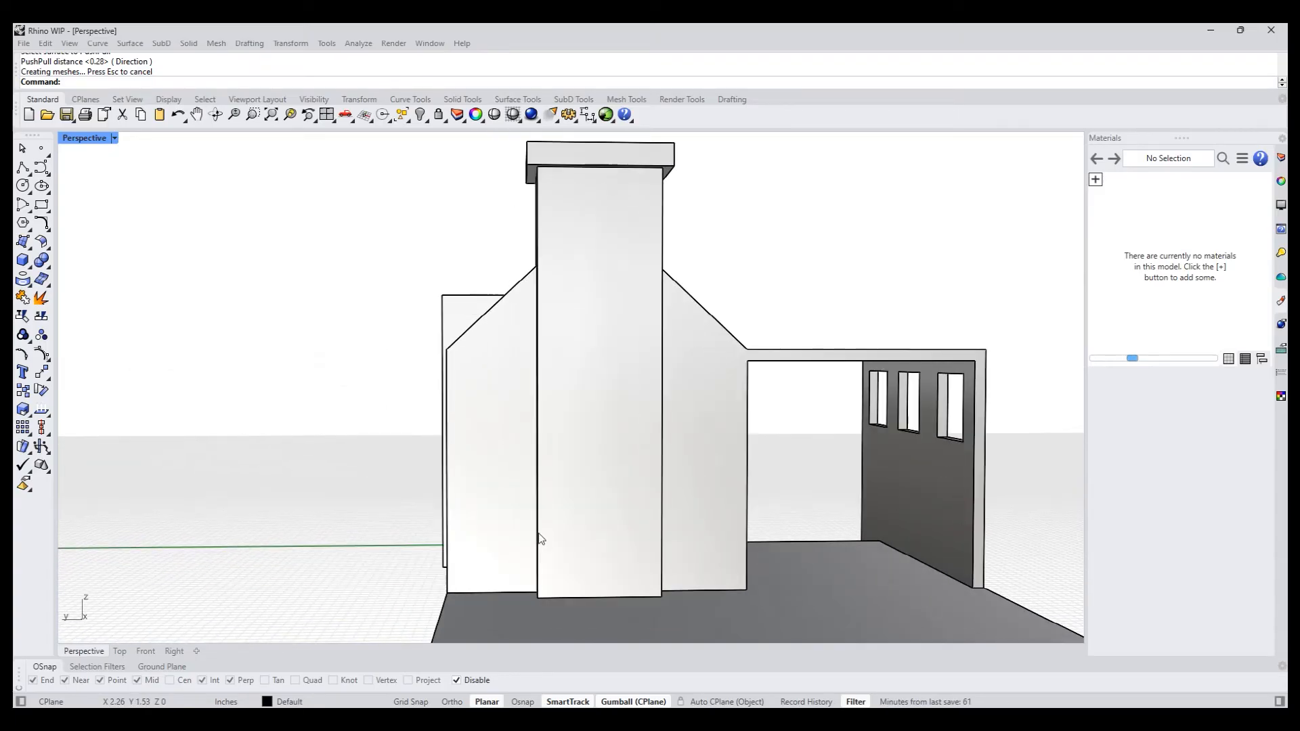
{"action": "type", "text": "Inset"}
{"action": "key", "text": "Return"}
{"action": "left_click", "coordinate": [496, 528]}
{"action": "key", "text": "Return"}
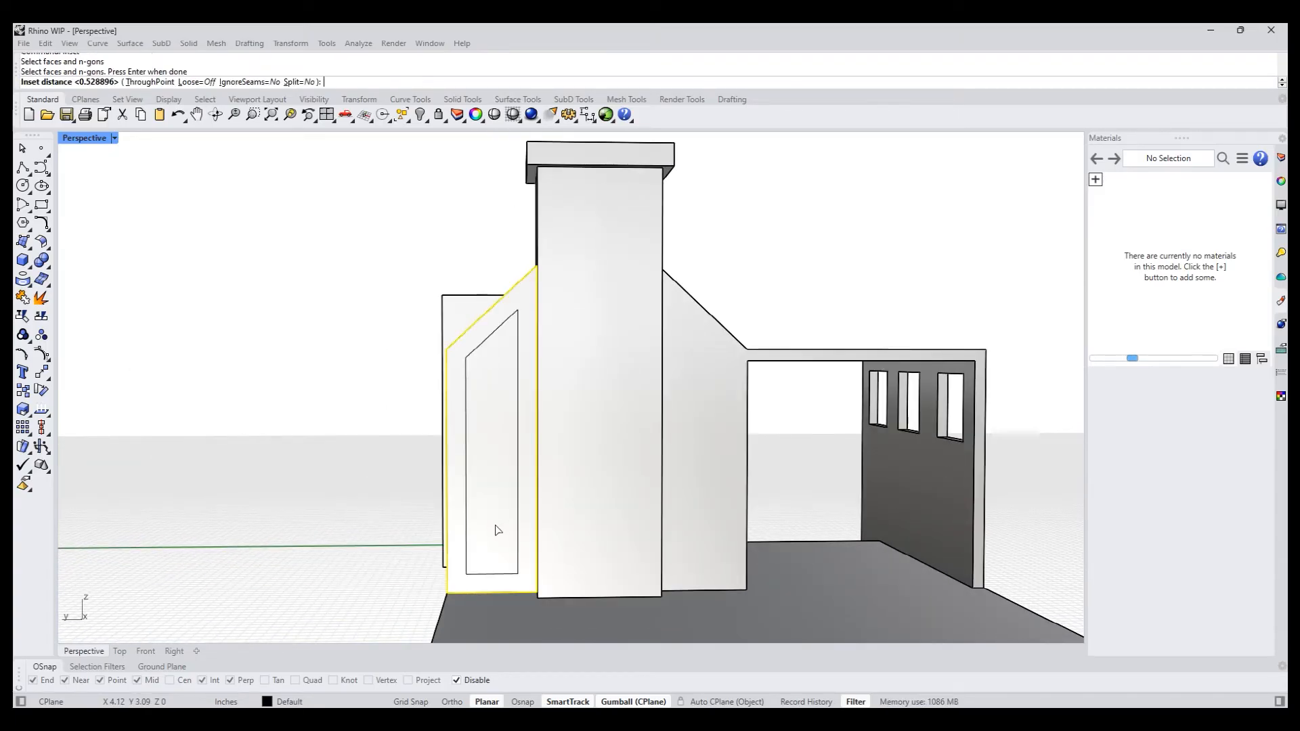
{"action": "type", "text": "t"}
{"action": "key", "text": "Return"}
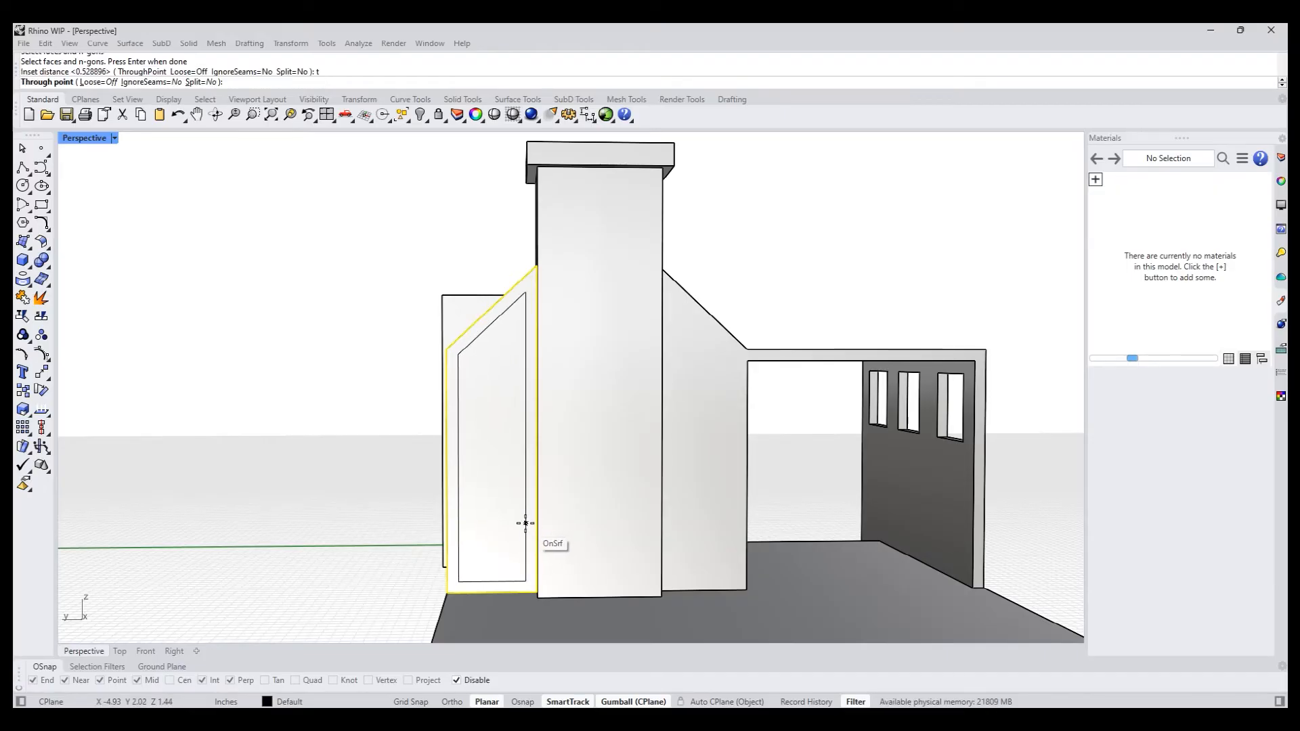
{"action": "left_click", "coordinate": [525, 523]}
- Inset the back wall face between the chimney and the canopy by the same 0.32 inches
{"action": "type", "text": "iu"}
{"action": "key", "text": "Return"}
{"action": "left_click", "coordinate": [702, 532]}
{"action": "key", "text": "Return"}
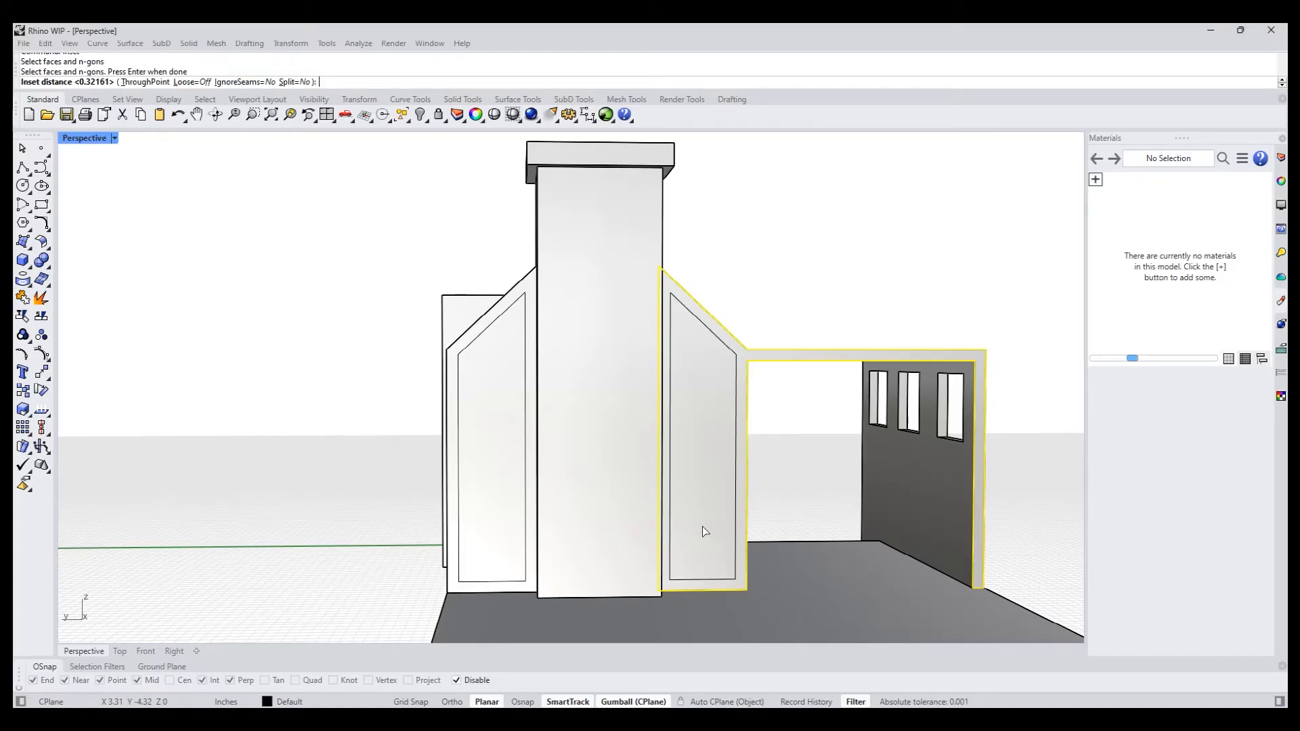
{"action": "key", "text": "Return"}
- PushPull the inset face between the chimney and the canopy inward about 0.44 inches
{"action": "right_click_drag", "start_coordinate": [702, 526], "coordinate": [622, 532]}
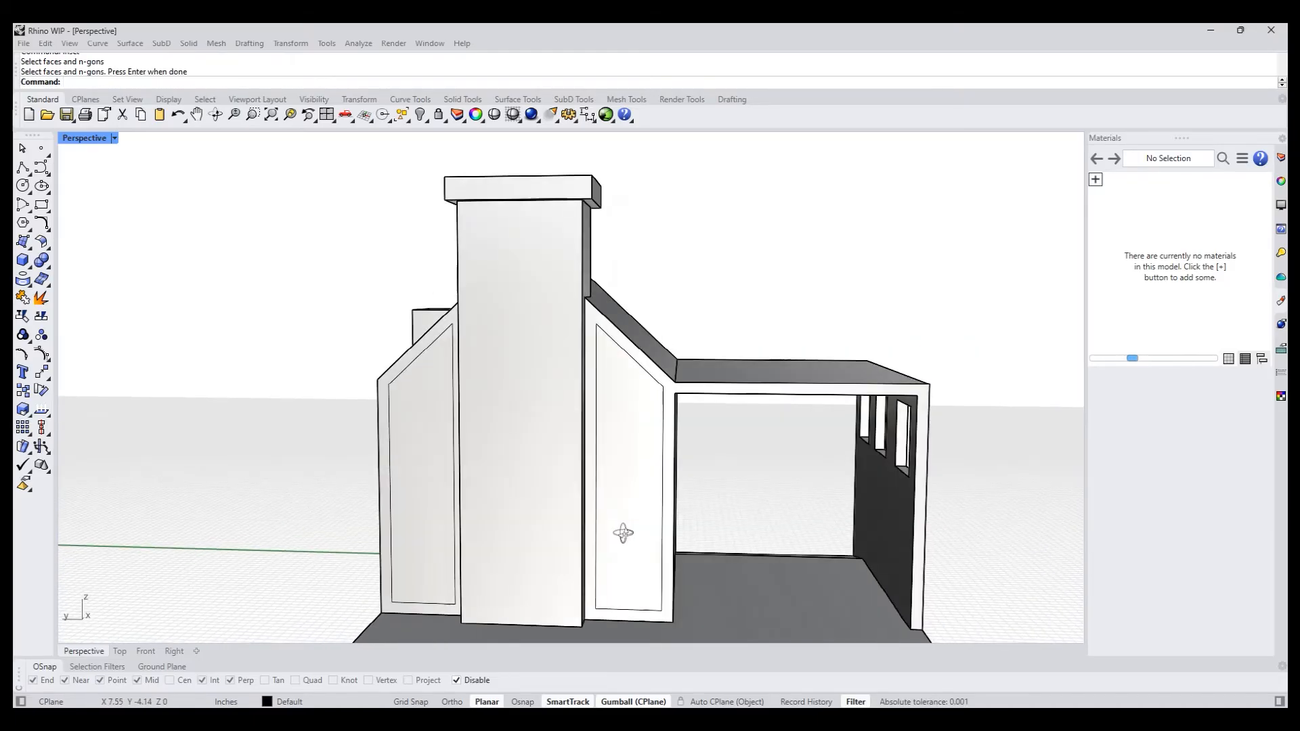
{"action": "type", "text": "pp"}
{"action": "key", "text": "Return"}
{"action": "left_click", "coordinate": [622, 532]}
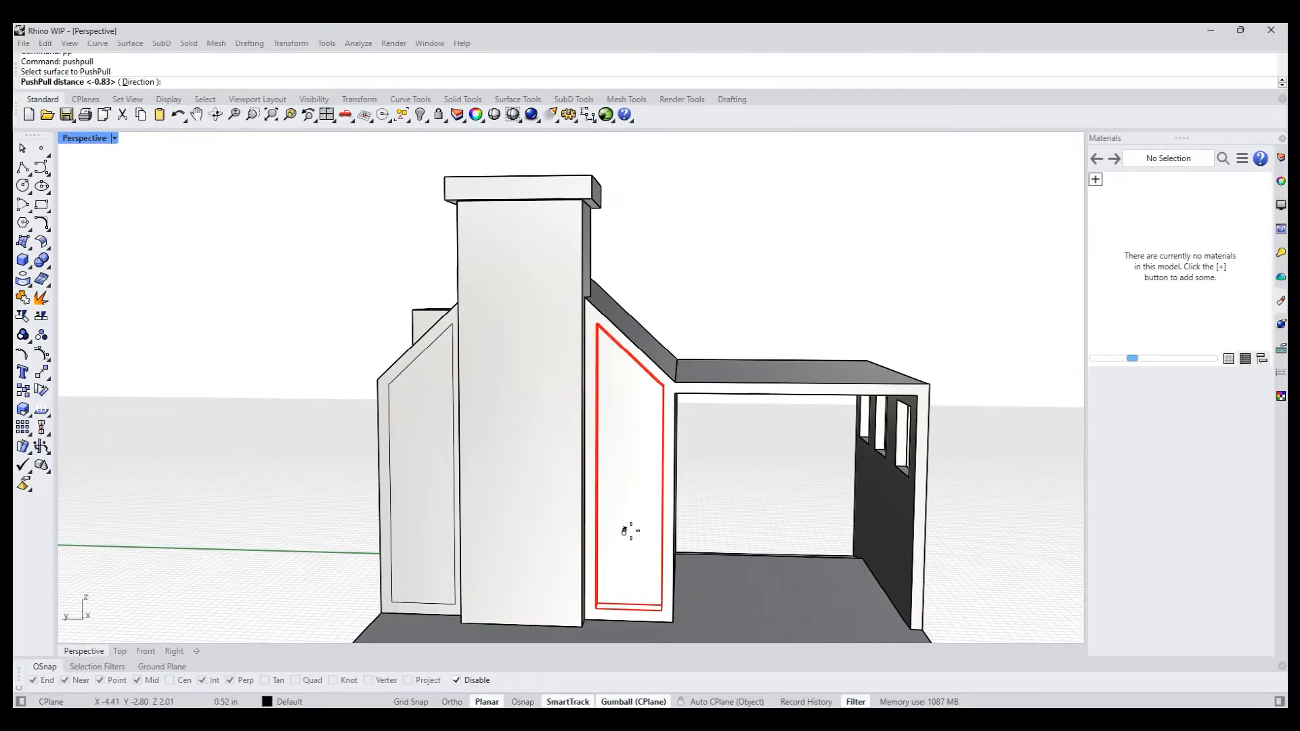
{"action": "left_click", "coordinate": [630, 532]}
{"action": "right_click_drag", "start_coordinate": [460, 521], "coordinate": [404, 551]}
{"action": "right_click", "coordinate": [405, 557]}
{"action": "left_click", "coordinate": [408, 562]}
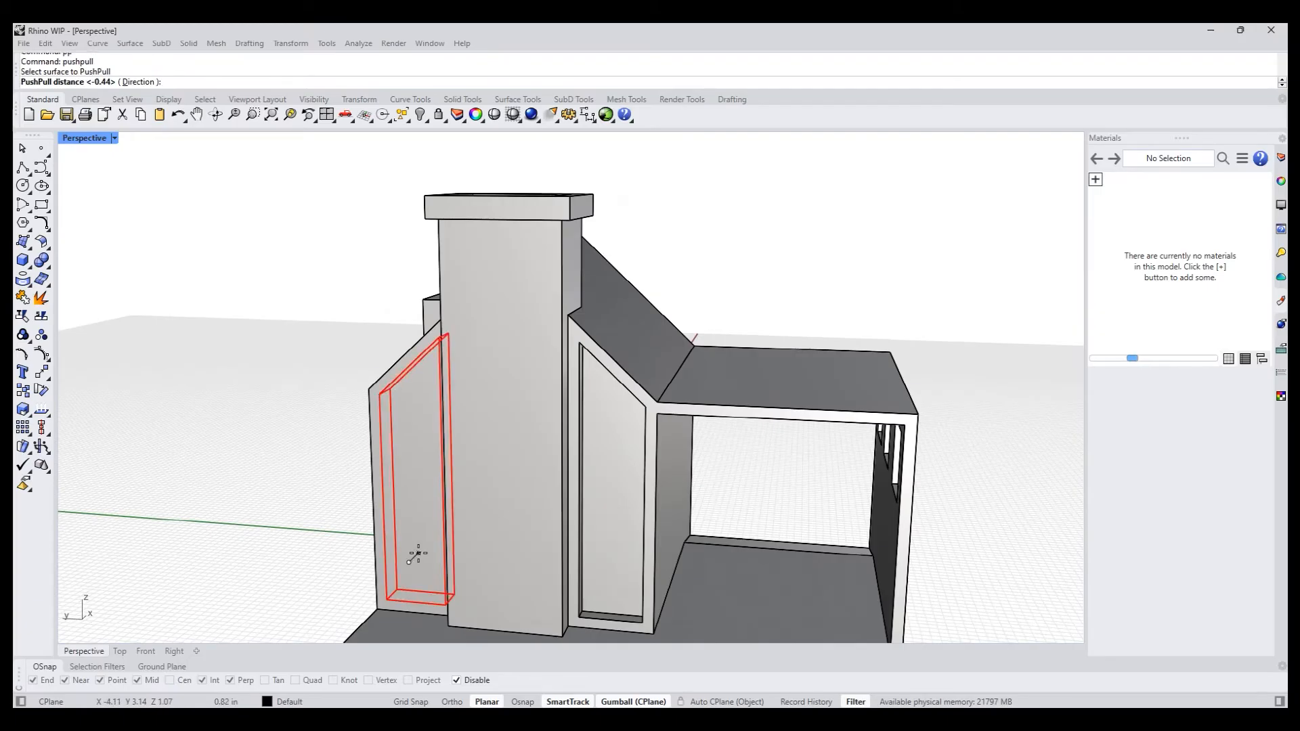
{"action": "left_click", "coordinate": [406, 560]}
{"action": "key", "text": "ctrl+z"}
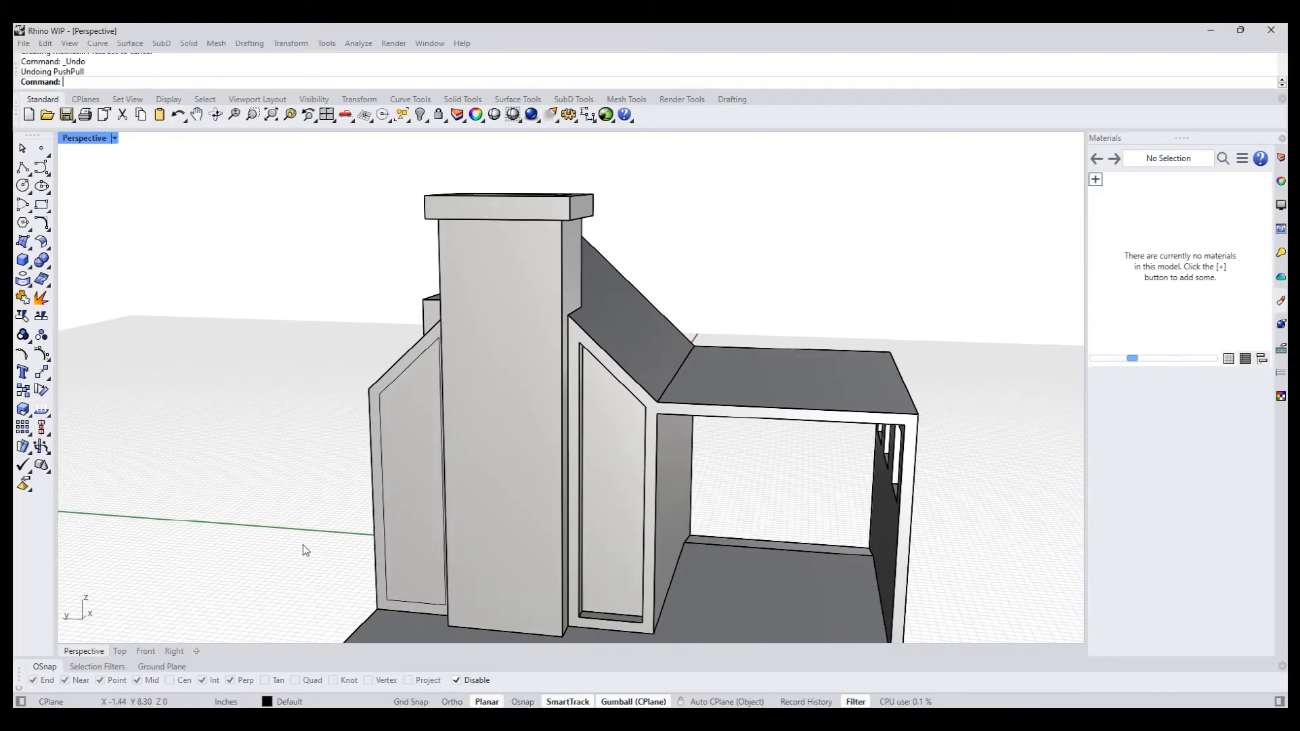
- PushPull the inset face on the chimney's side away from the canopy inward 0.44 inches
{"action": "right_click", "coordinate": [434, 523]}
{"action": "right_click_drag", "start_coordinate": [358, 525], "coordinate": [307, 427]}
{"action": "scroll", "coordinate": [322, 507], "scroll_direction": "down", "scroll_amount": 4}
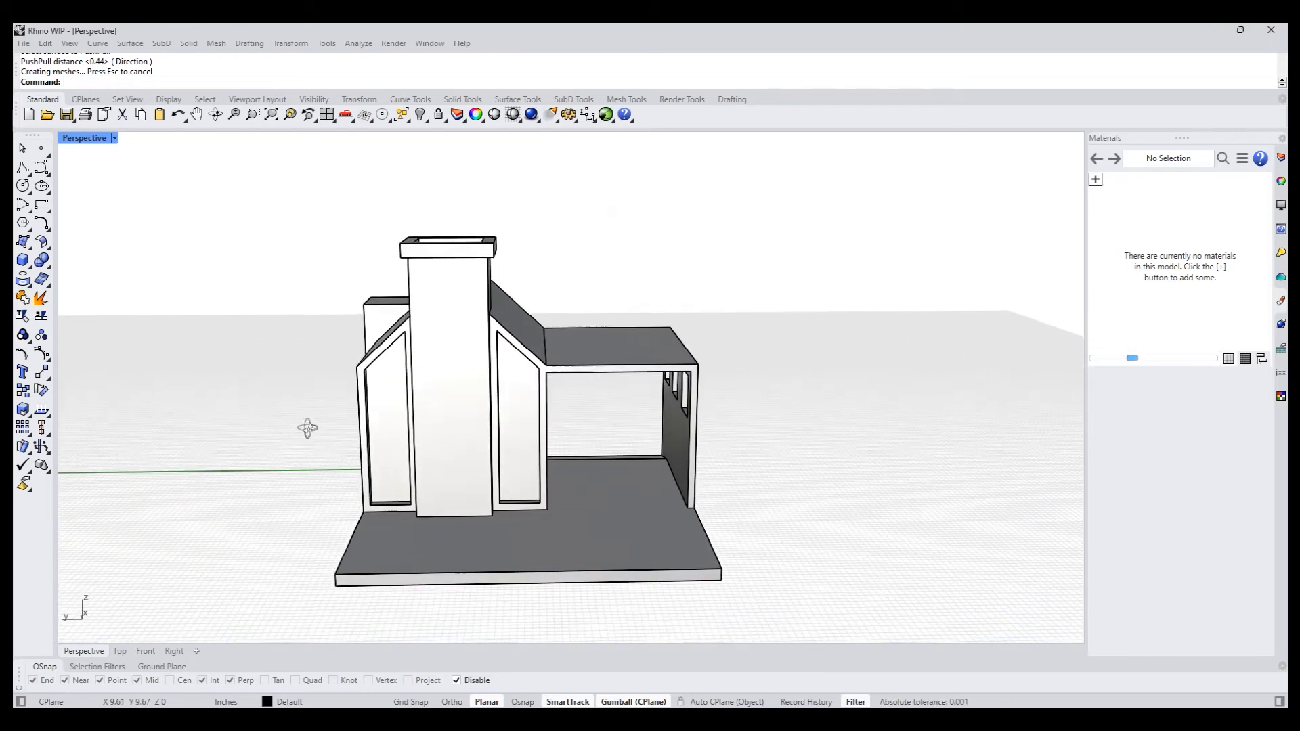
- Inset the recessed face on the side away from the canopy, using a through point just inside its edge to leave a thin frame
{"action": "scroll", "coordinate": [434, 513], "scroll_direction": "up", "scroll_amount": 5}
{"action": "right_click_drag", "start_coordinate": [469, 575], "coordinate": [417, 567]}
{"action": "type", "text": "ia"}
{"action": "key", "text": "Return"}
{"action": "left_click", "coordinate": [330, 539]}
{"action": "key", "text": "Return"}
{"action": "type", "text": "t"}
{"action": "key", "text": "Return"}
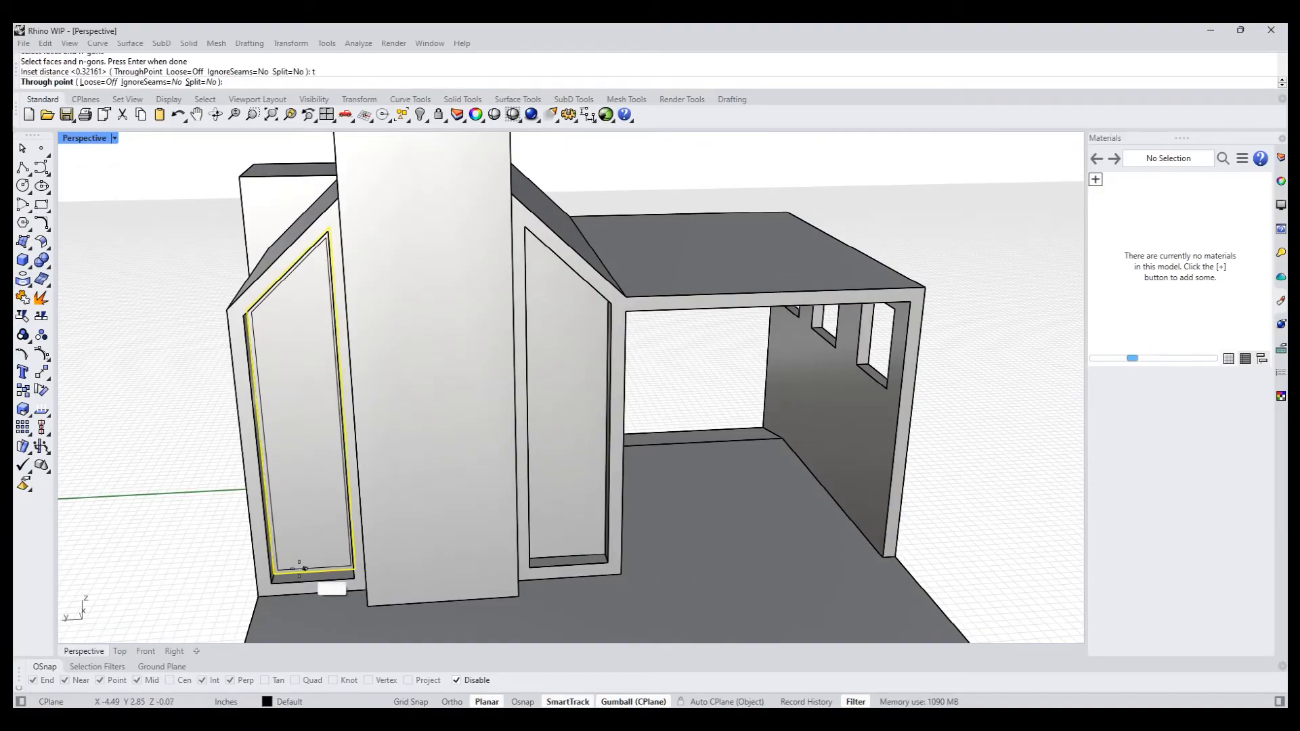
{"action": "left_click", "coordinate": [289, 570]}
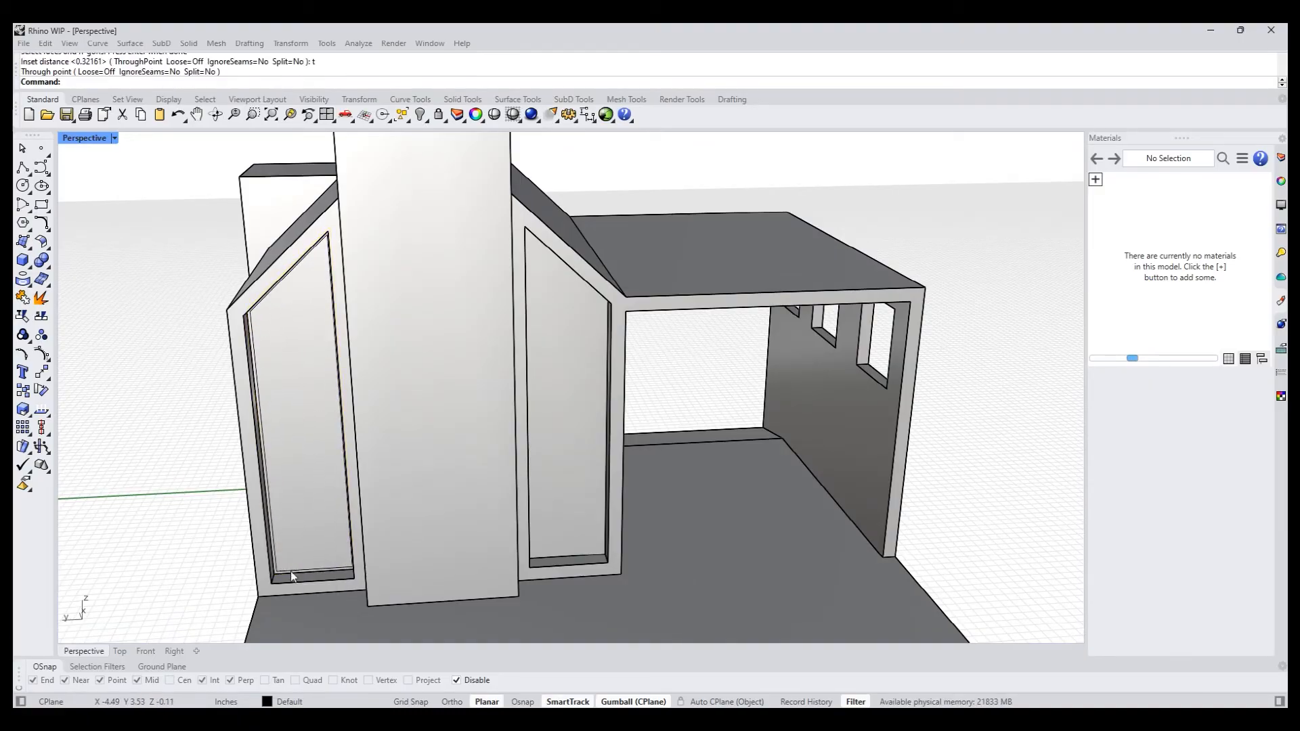
- Inset the recessed face on the chimney's canopy side by the same distance as the other recess
{"action": "right_click_drag", "start_coordinate": [536, 548], "coordinate": [509, 534]}
{"action": "right_click", "coordinate": [524, 527]}
{"action": "left_click", "coordinate": [528, 526]}
{"action": "right_click", "coordinate": [527, 526]}
{"action": "right_click", "coordinate": [527, 526]}
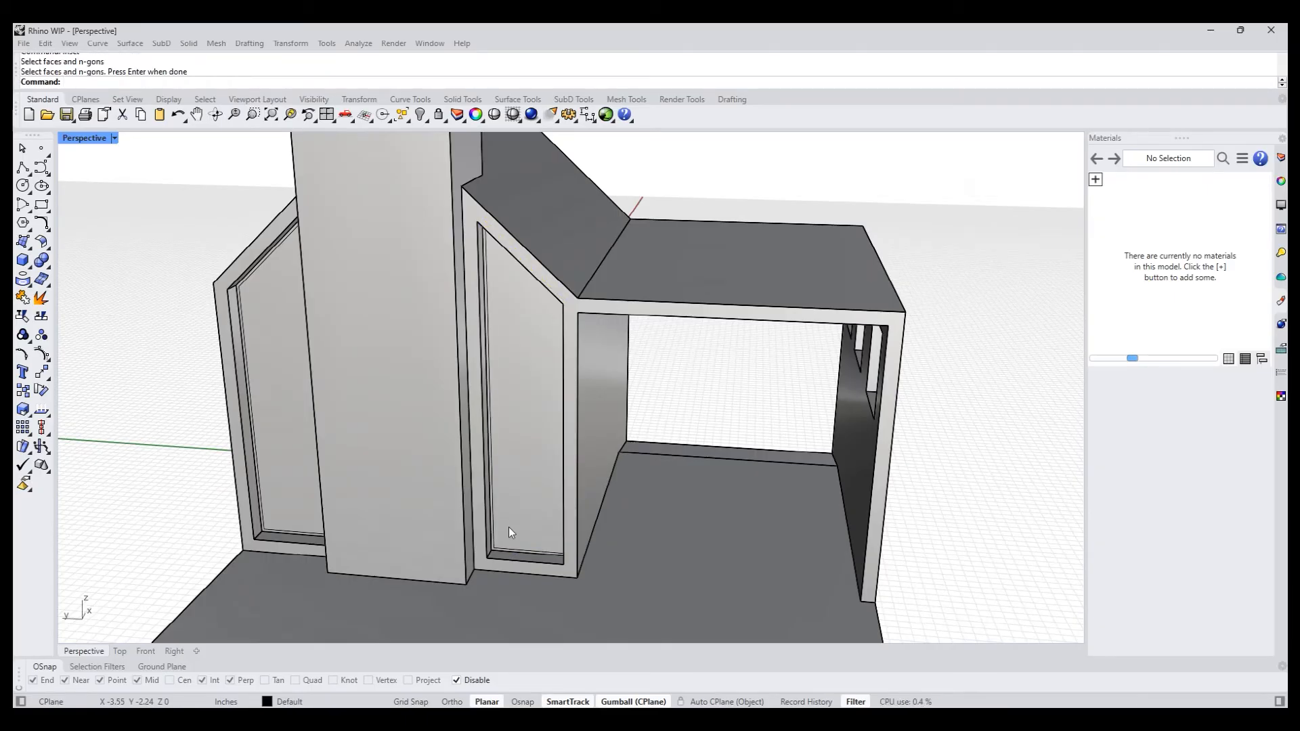
- PushPull the inner panel of the canopy-side recess inward about 0.10 inches
{"action": "type", "text": "pp"}
{"action": "key", "text": "Return"}
{"action": "left_click", "coordinate": [527, 519]}
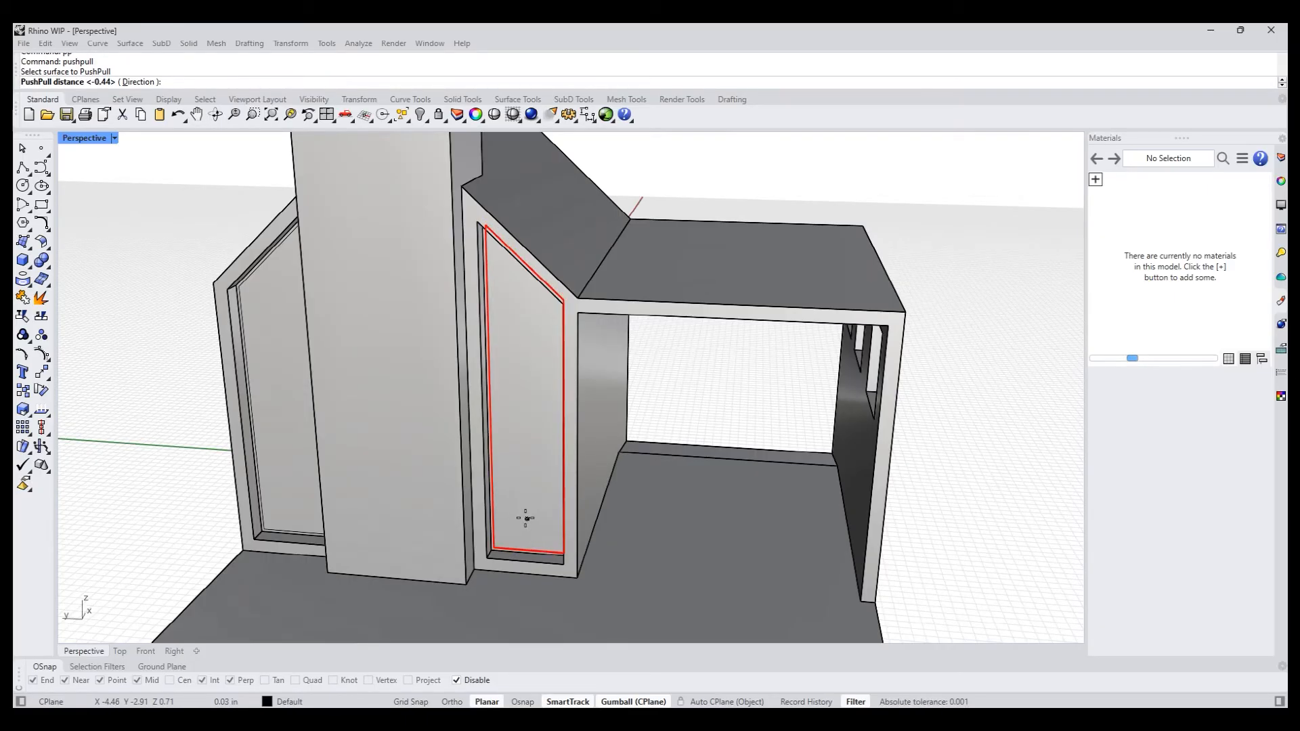
{"action": "right_click", "coordinate": [528, 516]}
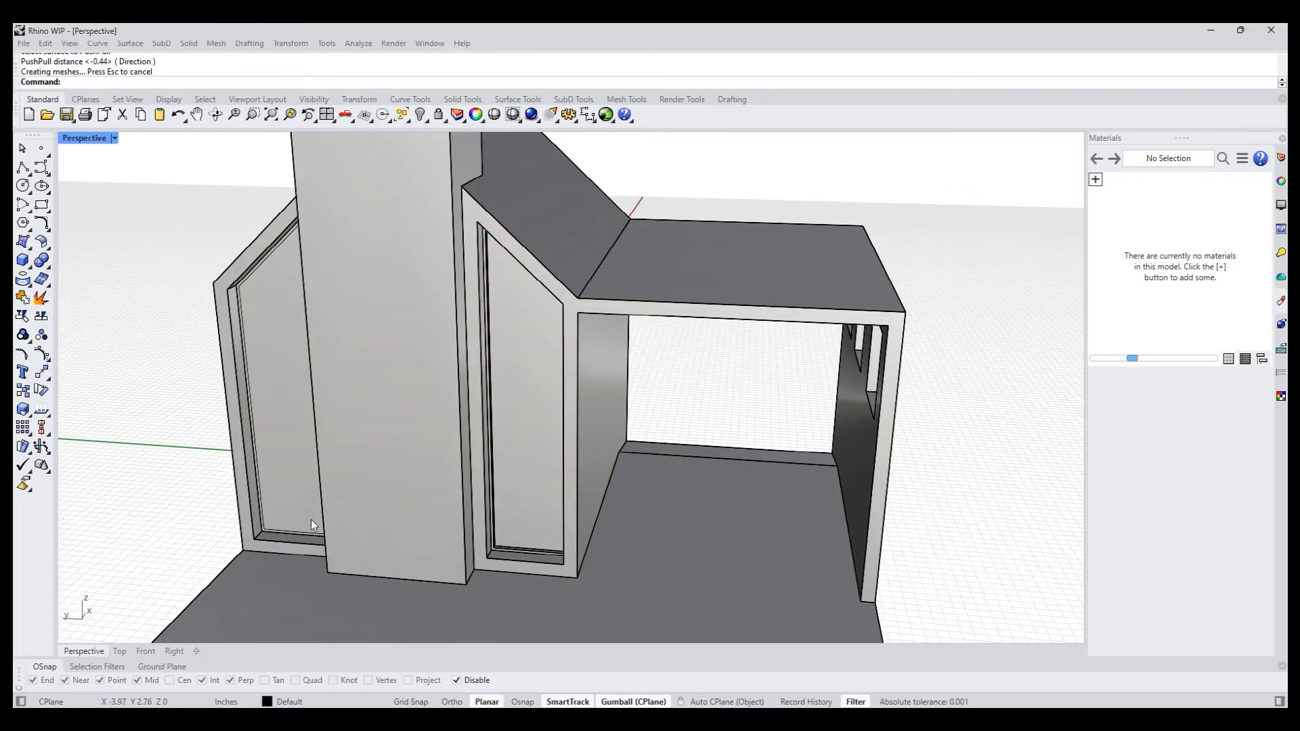
- PushPull the inner panel of the recess away from the canopy inward 0.10 inches
{"action": "right_click", "coordinate": [285, 513]}
{"action": "left_click", "coordinate": [284, 513]}
{"action": "right_click", "coordinate": [286, 511]}
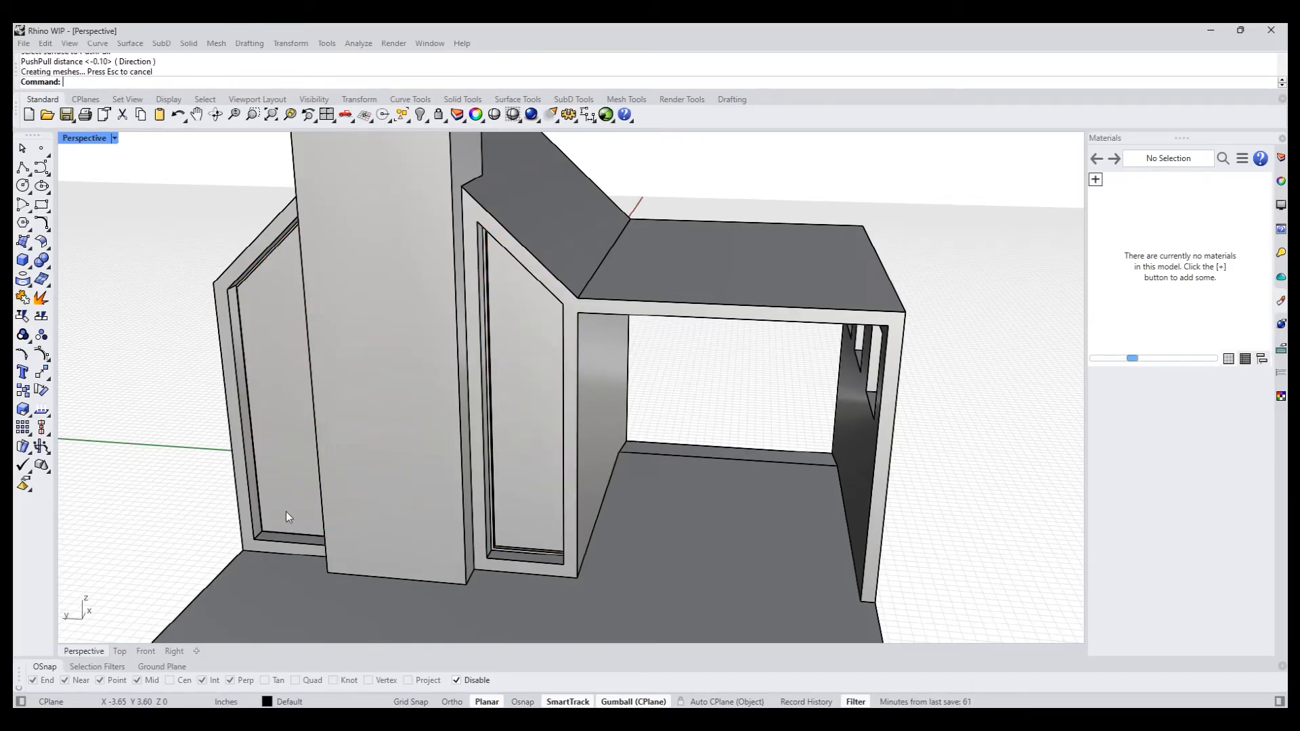
{"action": "right_click", "coordinate": [286, 511]}
{"action": "left_click", "coordinate": [283, 510]}
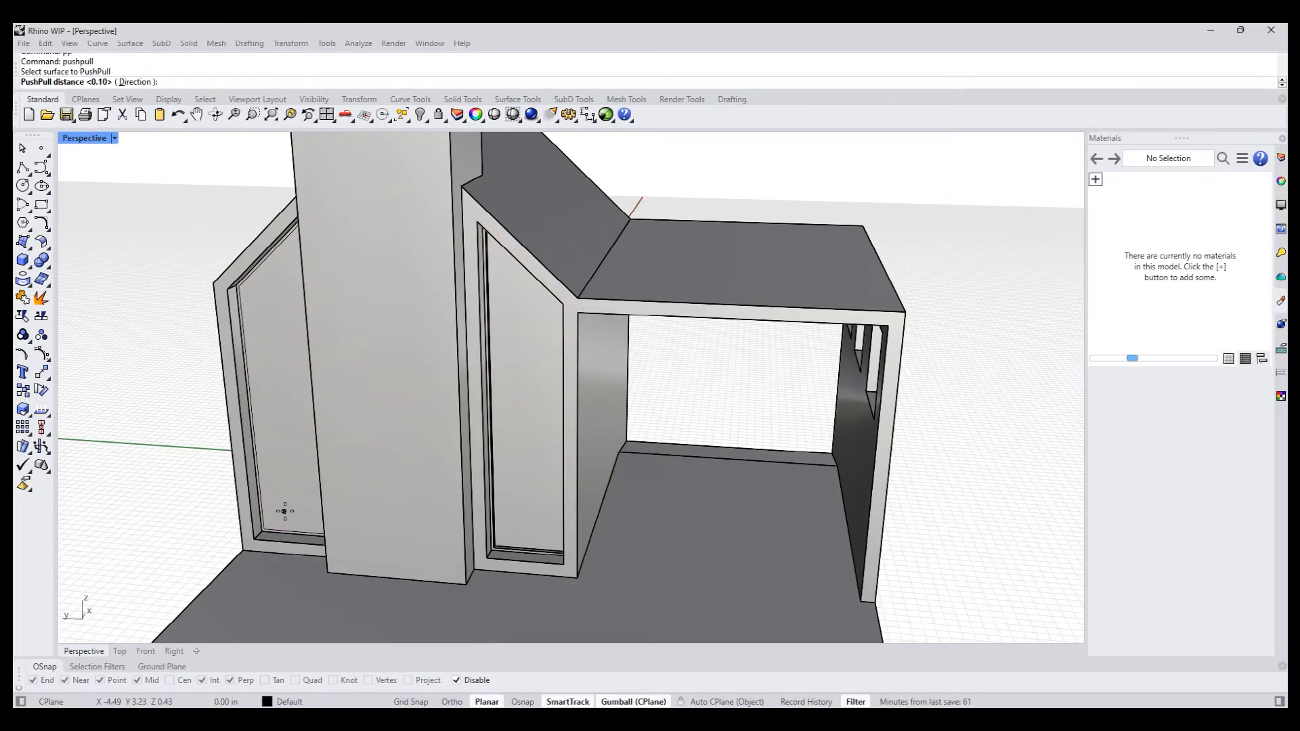
{"action": "right_click", "coordinate": [319, 484]}
- In the Left view, draw a thin rectangle about 1.7 inches wide across the recessed panel away from the canopy, starting at its sloped edge's lower corner
{"action": "right_click_drag", "start_coordinate": [199, 463], "coordinate": [284, 443]}
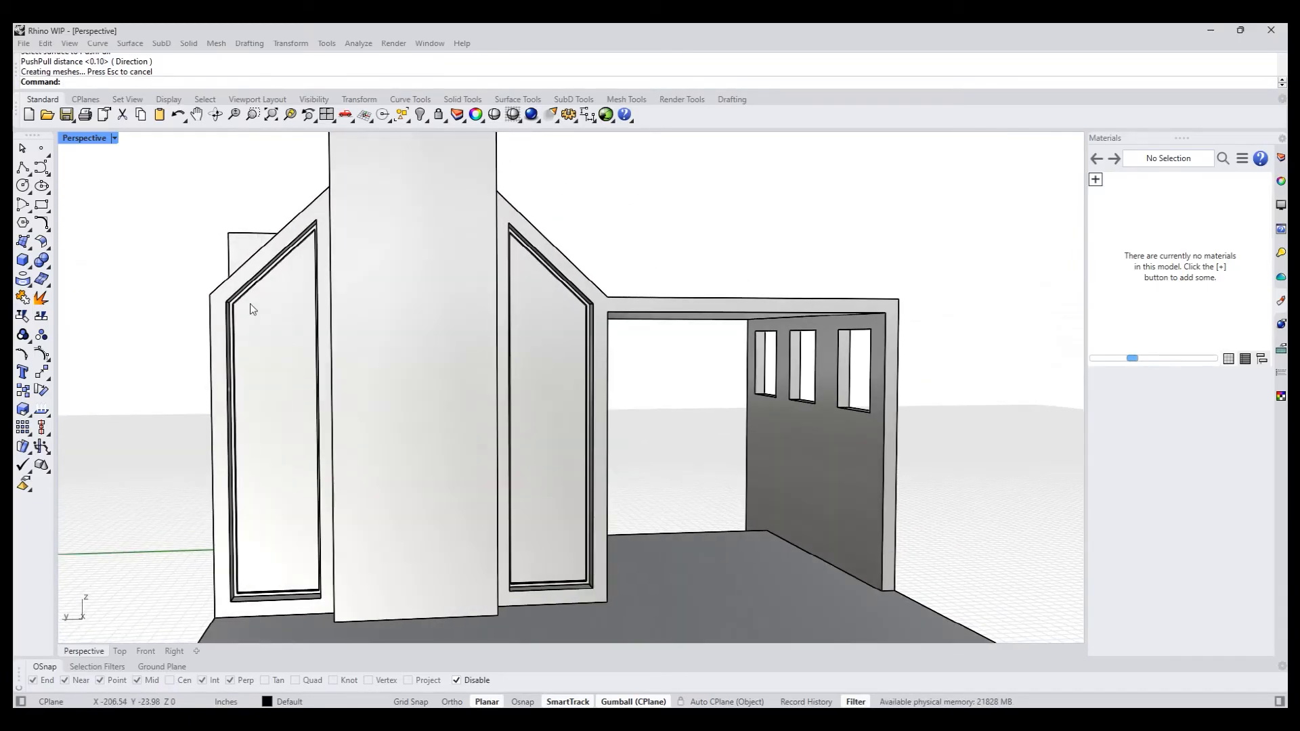
{"action": "right_click_drag", "start_coordinate": [540, 326], "coordinate": [500, 451]}
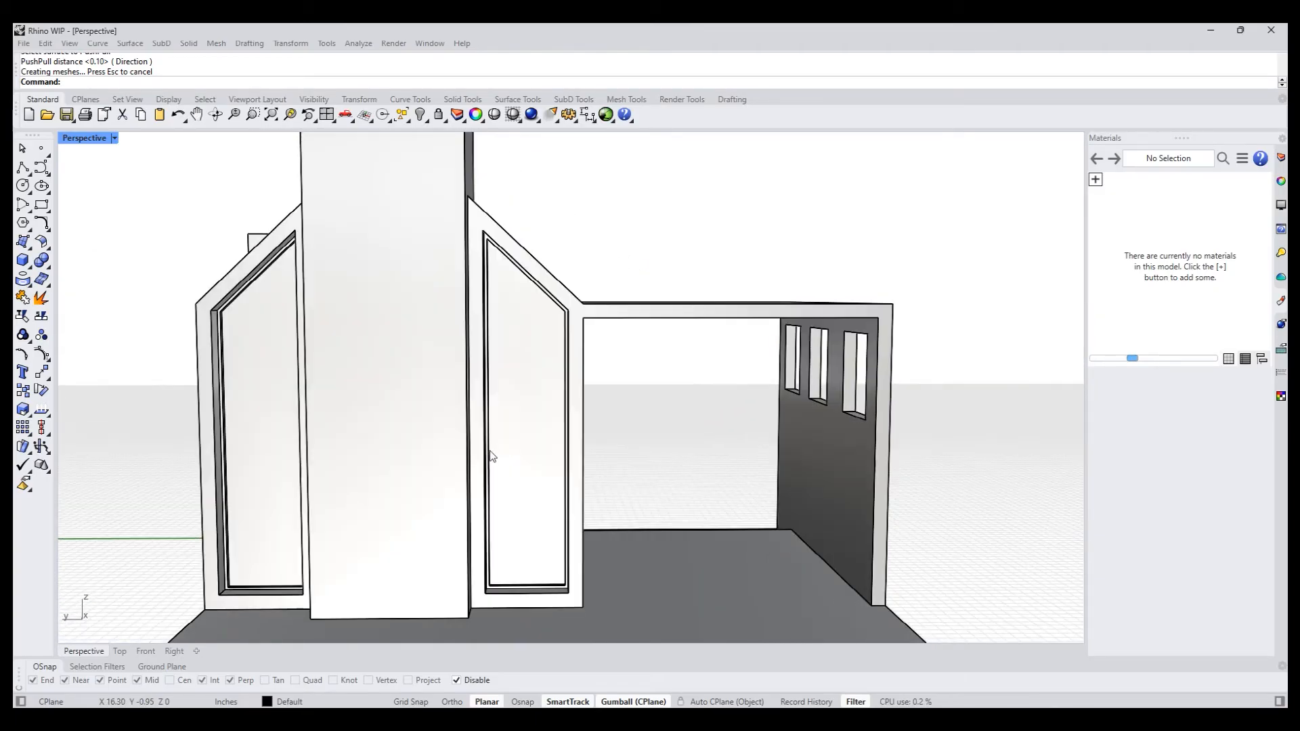
{"action": "key", "text": "ctrl+F2"}
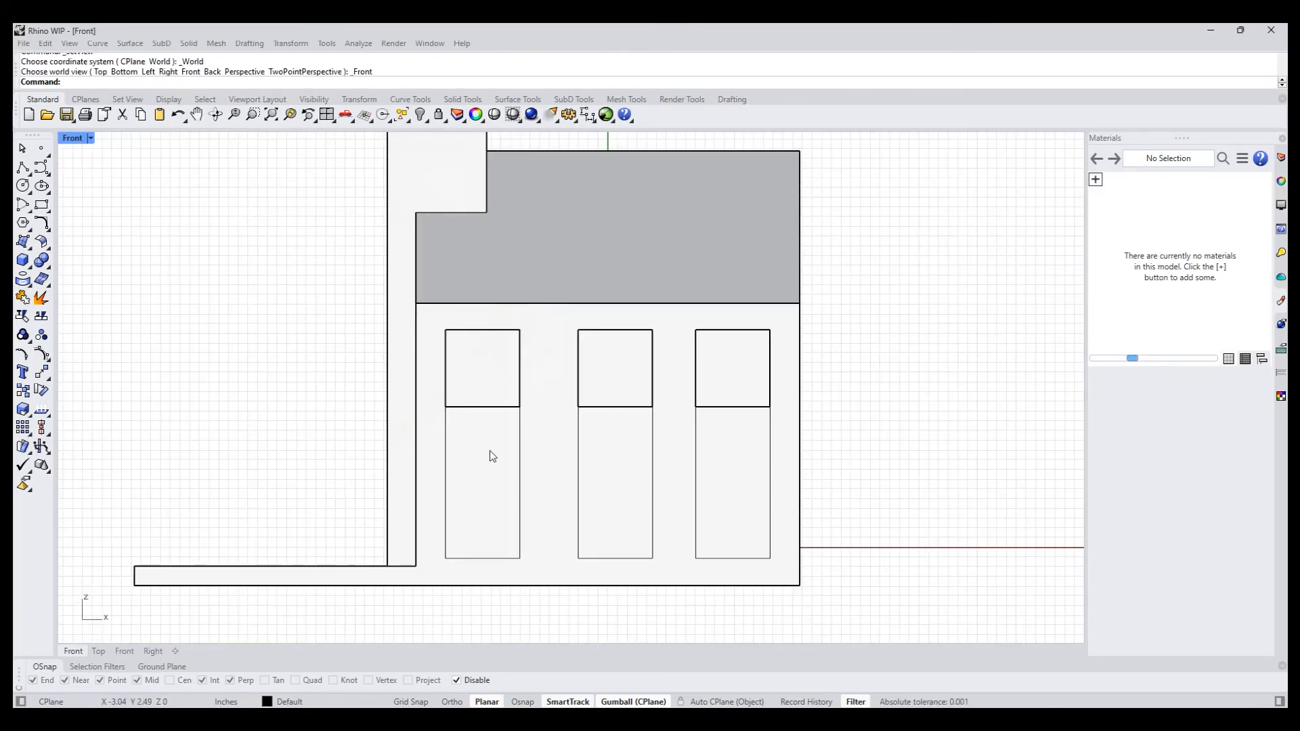
{"action": "key", "text": "ctrl+shift+F2"}
{"action": "key", "text": "ctrl+F3"}
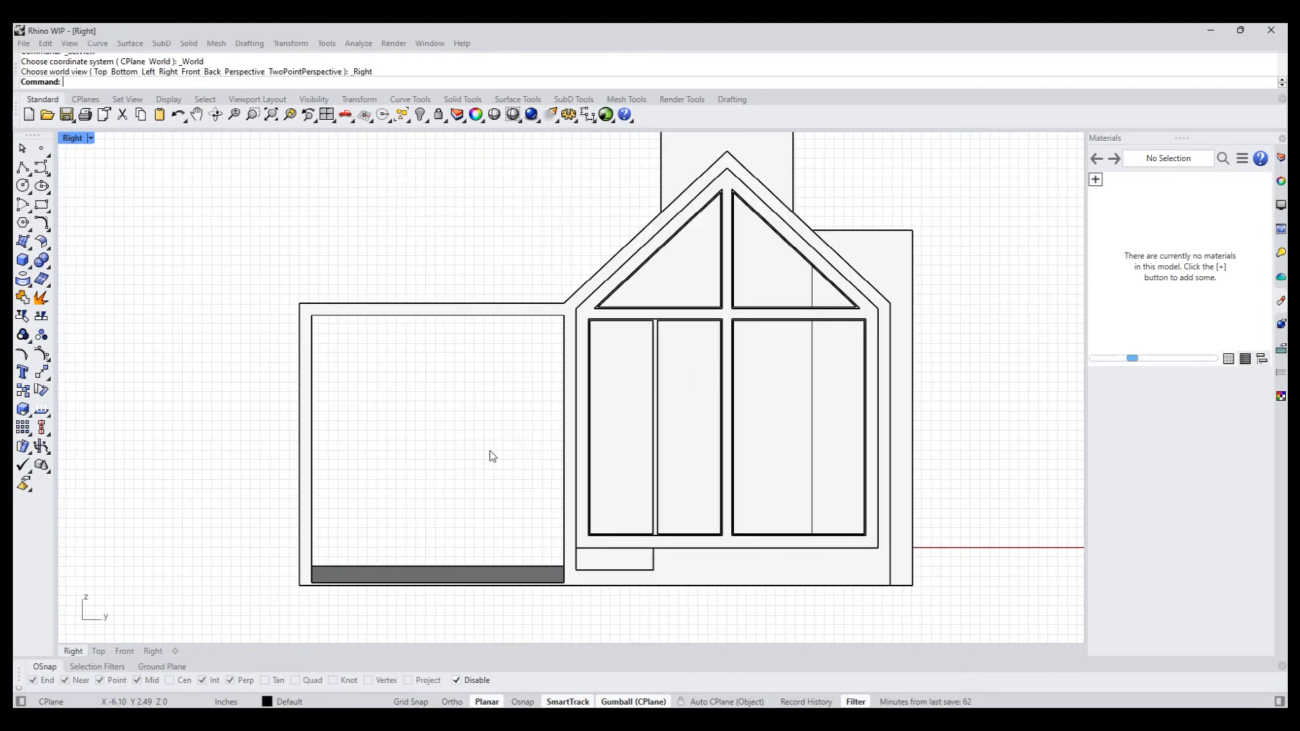
{"action": "key", "text": "ctrl+shift+F3"}
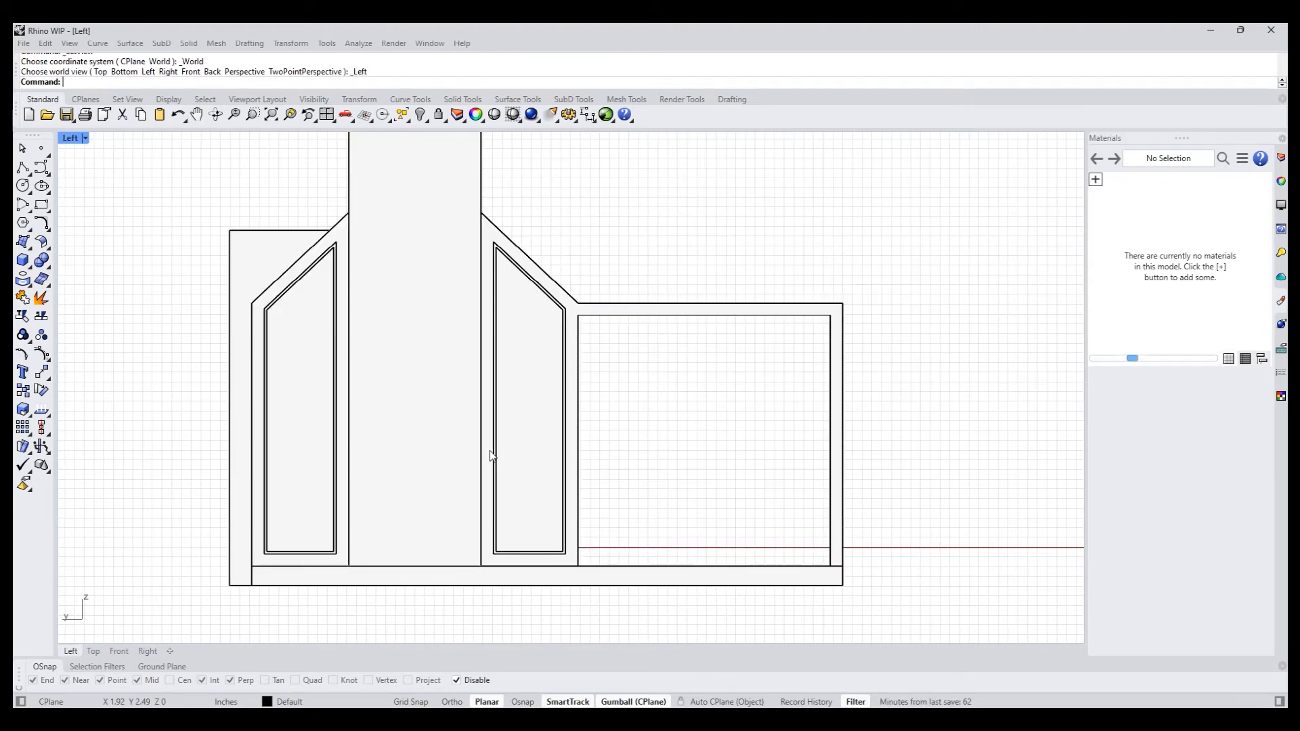
{"action": "scroll", "coordinate": [313, 371], "scroll_direction": "up", "scroll_amount": 3}
{"action": "left_click", "coordinate": [248, 379]}
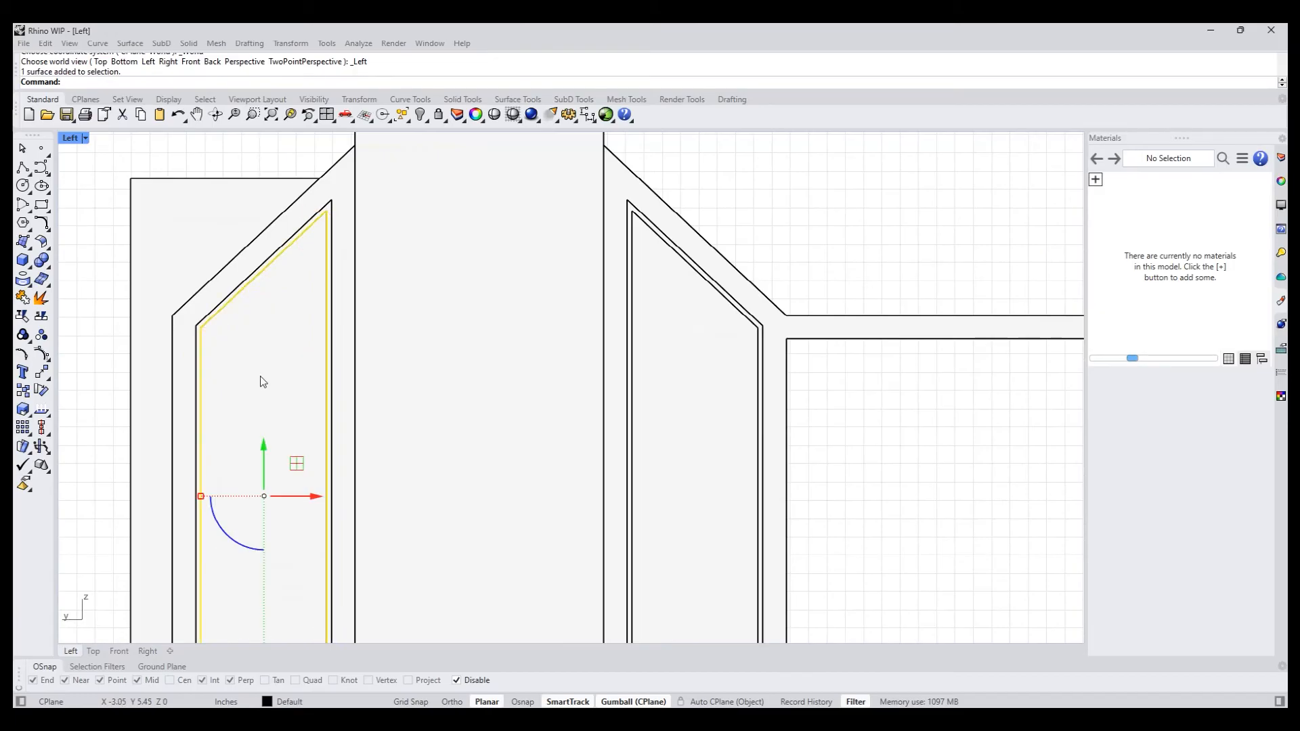
{"action": "left_click", "coordinate": [45, 209]}
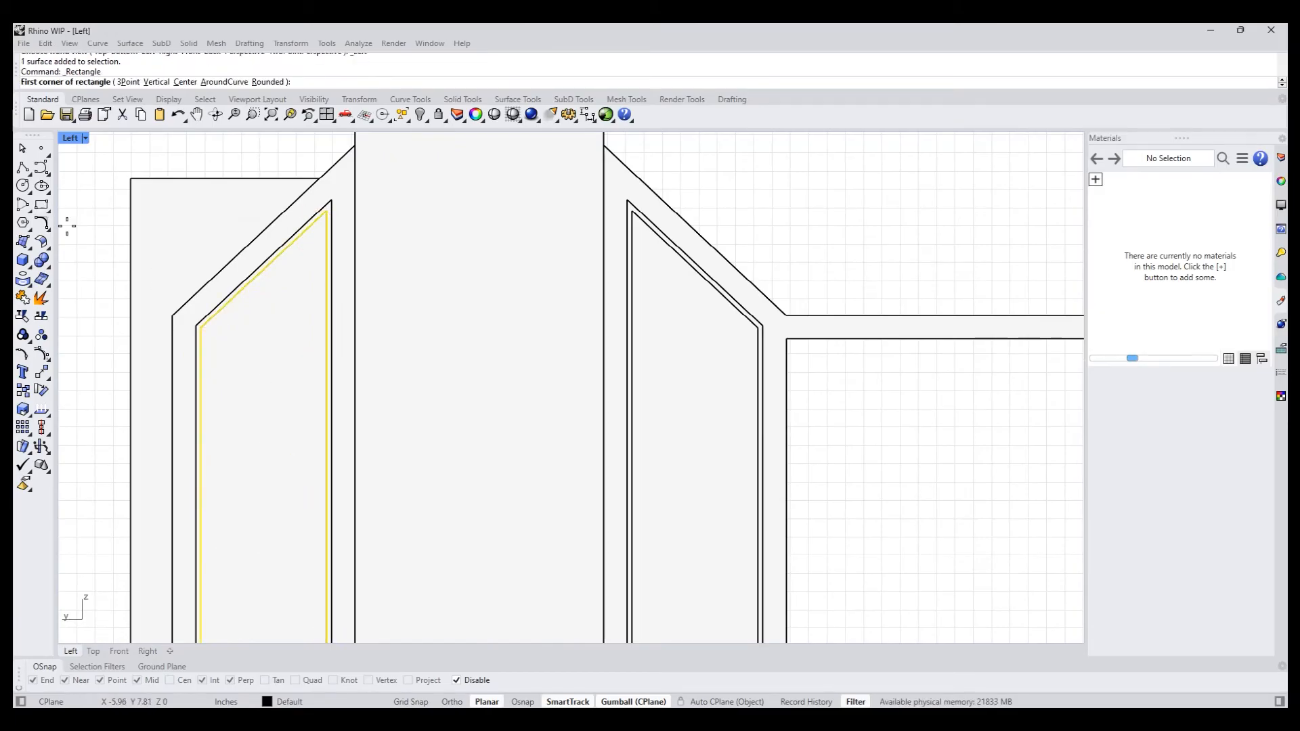
{"action": "scroll", "coordinate": [209, 336], "scroll_direction": "up", "scroll_amount": 3}
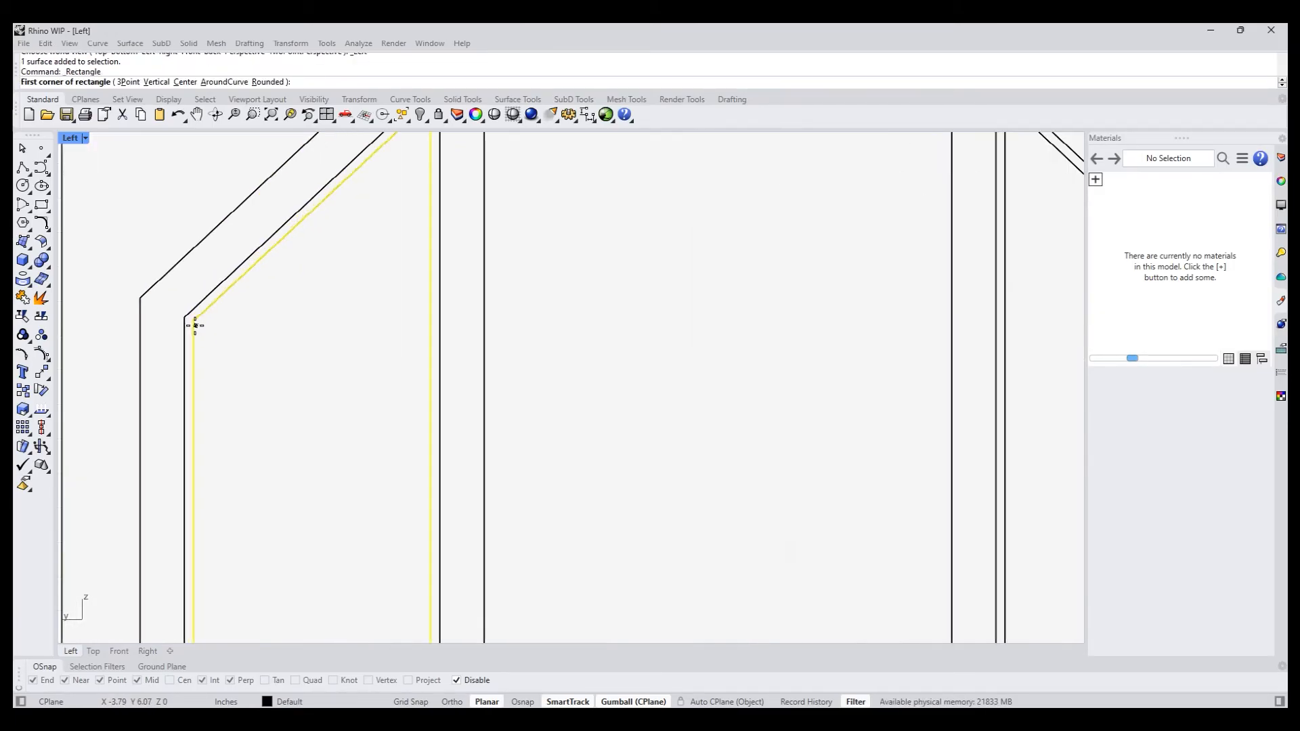
{"action": "left_click", "coordinate": [194, 322]}
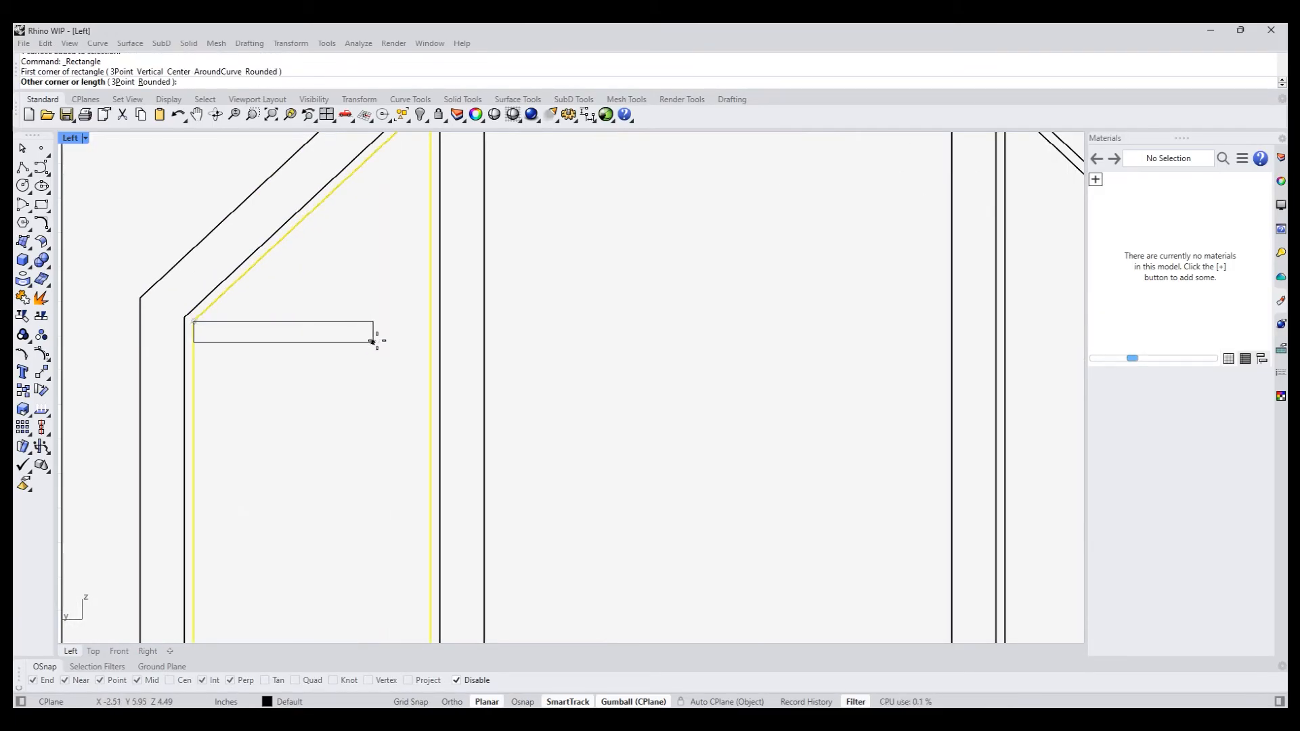
{"action": "left_click", "coordinate": [431, 334]}
{"action": "scroll", "coordinate": [366, 349], "scroll_direction": "down", "scroll_amount": 4}
{"action": "left_click_drag", "start_coordinate": [388, 340], "coordinate": [764, 598]}
{"action": "scroll", "coordinate": [757, 370], "scroll_direction": "down", "scroll_amount": 3}
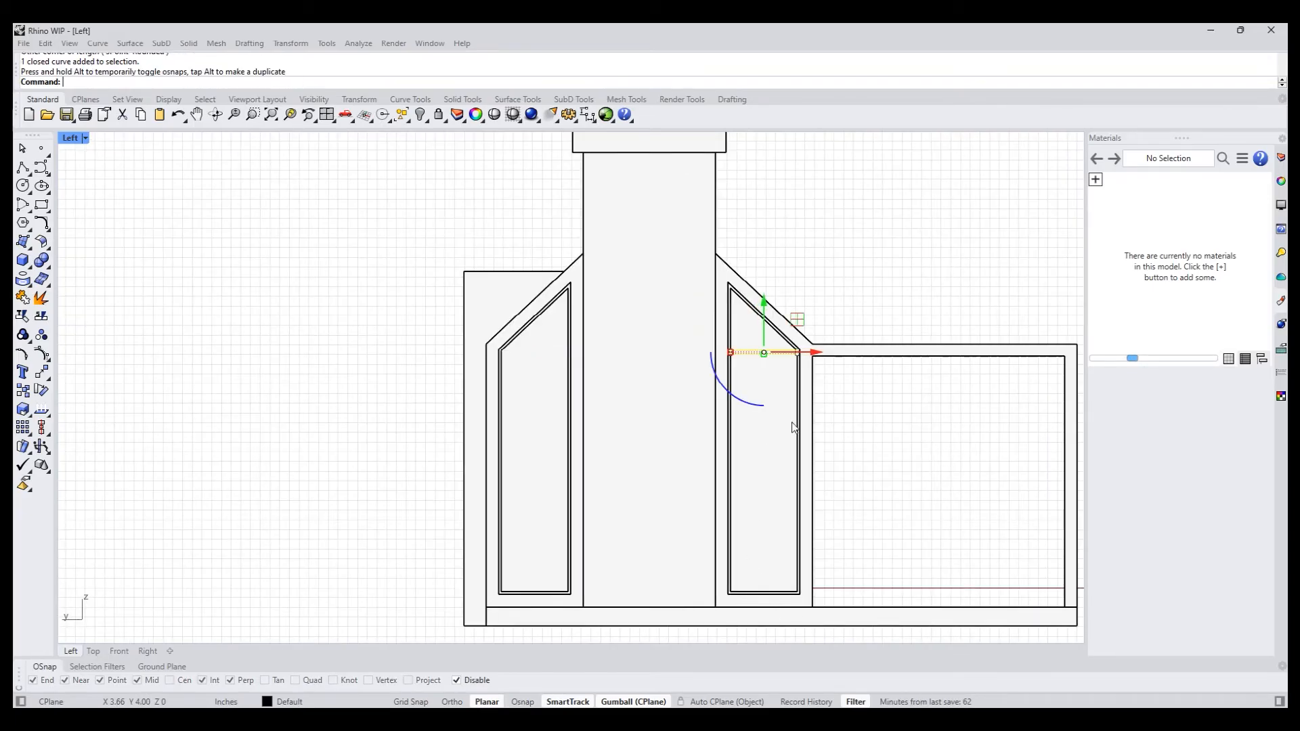
{"action": "key", "text": "ctrl+z"}
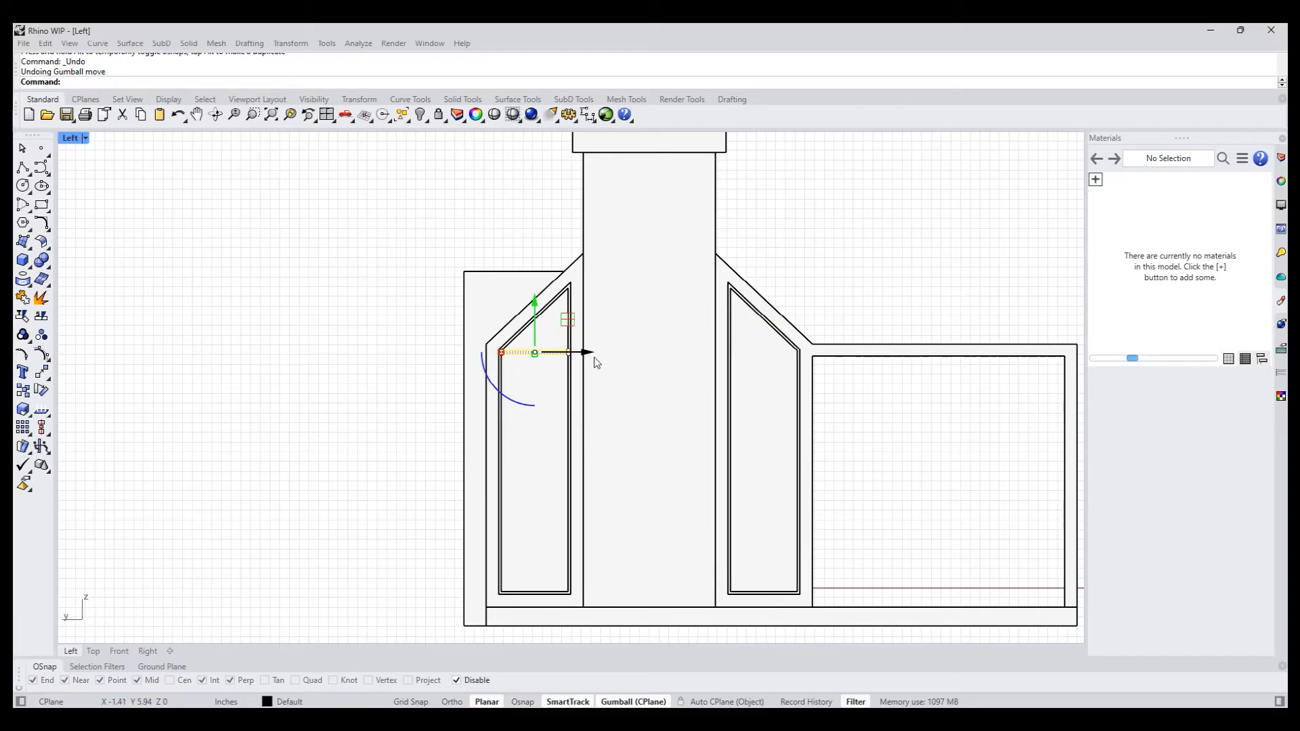
- Copy the thin rectangle horizontally to the canopy-side recess and return to the Perspective view with the World Top construction plane
{"action": "left_click_drag", "start_coordinate": [590, 353], "coordinate": [763, 591]}
{"action": "left_click", "coordinate": [827, 274]}
{"action": "right_click_drag", "start_coordinate": [827, 274], "coordinate": [636, 316]}
{"action": "type", "text": "pp"}
{"action": "key", "text": "Return"}
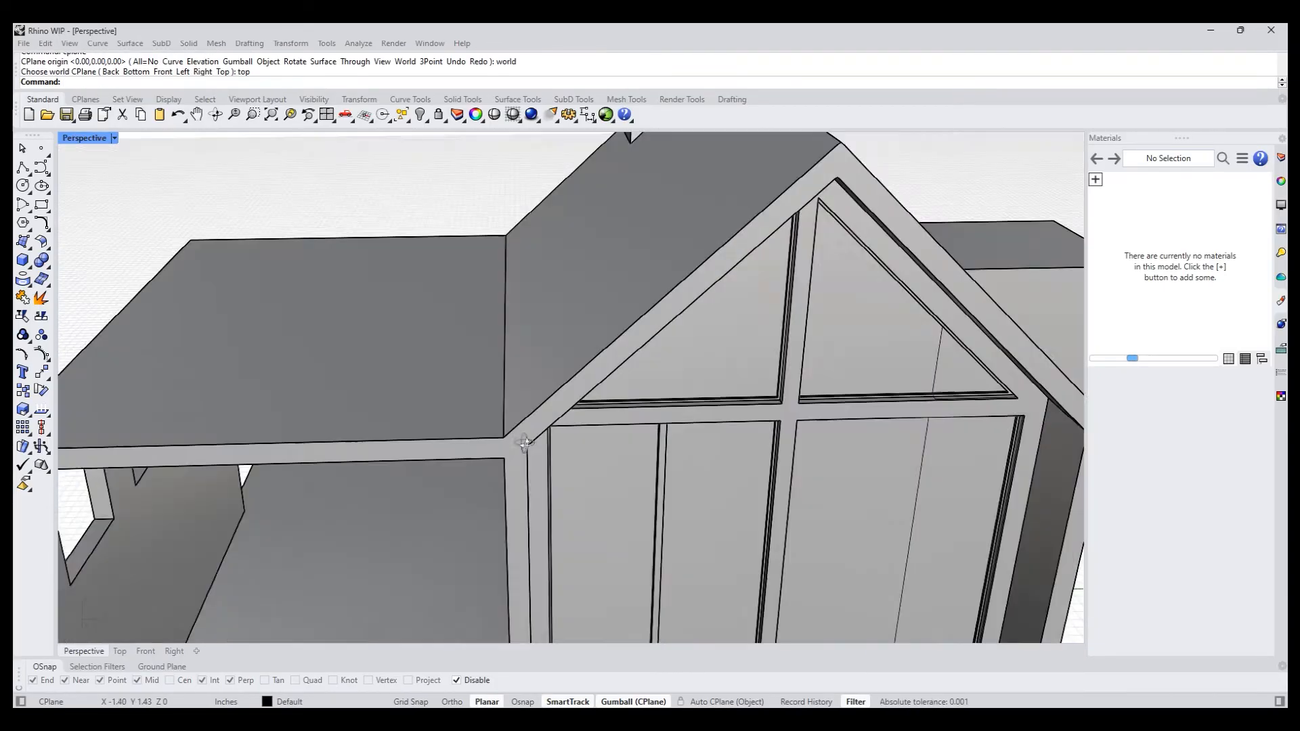
- Select both thin rectangles and move them onto the recessed panel faces on either side of the chimney
{"action": "scroll", "coordinate": [604, 419], "scroll_direction": "up", "scroll_amount": 10}
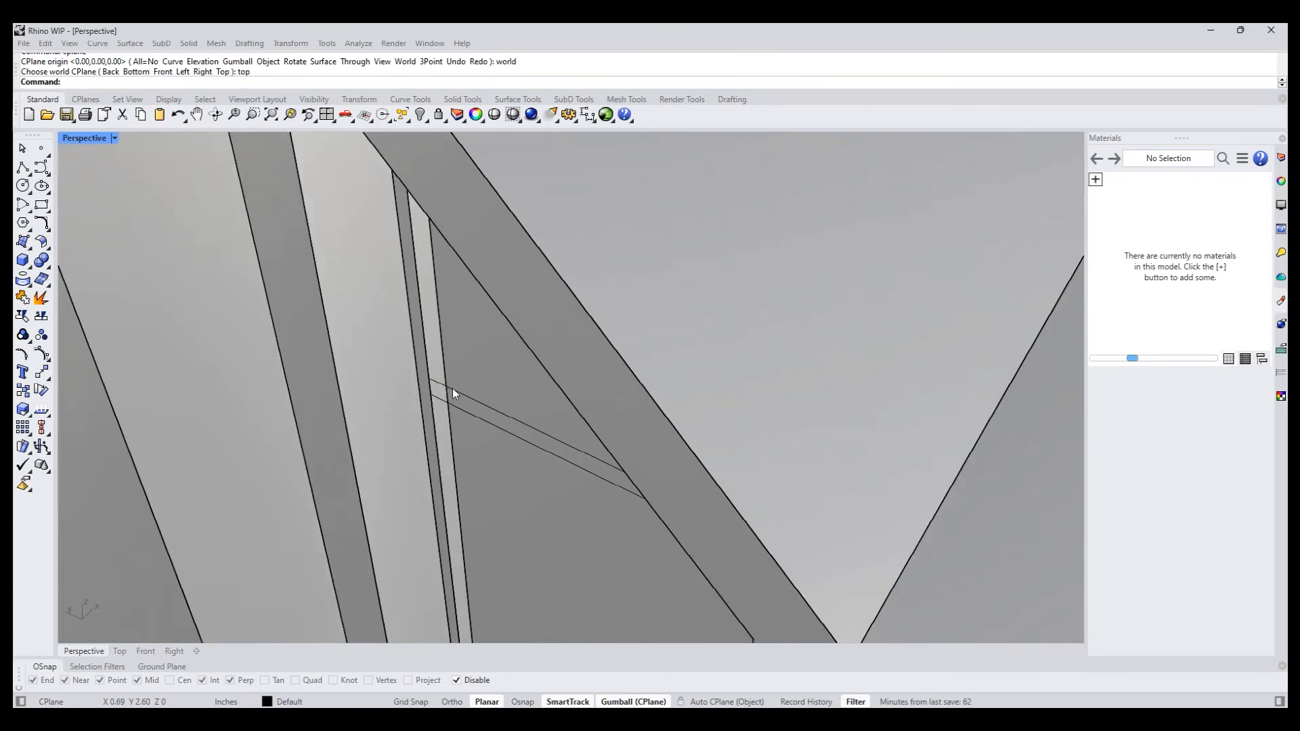
{"action": "left_click", "coordinate": [452, 394]}
{"action": "right_click_drag", "start_coordinate": [452, 393], "coordinate": [519, 389]}
{"action": "left_click", "coordinate": [354, 232], "text": "shift"}
{"action": "left_click_drag", "start_coordinate": [518, 367], "coordinate": [656, 414]}
{"action": "right_click_drag", "start_coordinate": [658, 460], "coordinate": [591, 310]}
{"action": "scroll", "coordinate": [591, 309], "scroll_direction": "up", "scroll_amount": 9}
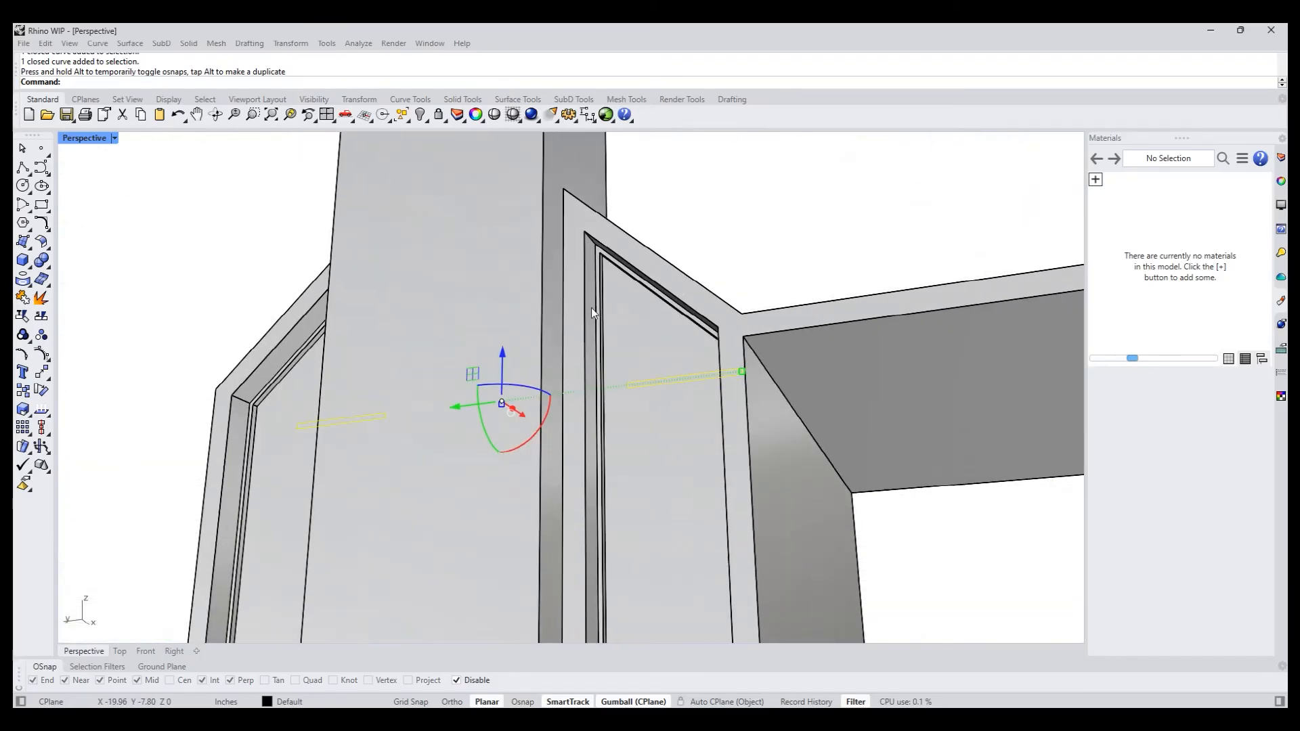
{"action": "right_click_drag", "start_coordinate": [661, 397], "coordinate": [520, 464]}
{"action": "left_click_drag", "start_coordinate": [483, 467], "coordinate": [575, 225]}
{"action": "right_click_drag", "start_coordinate": [586, 252], "coordinate": [642, 421]}
{"action": "left_click", "coordinate": [992, 263]}
- PushPull the rectangle's region on the canopy-side panel outward 0.10 inches, flush with the thin frame, to form a crossbar
{"action": "right_click_drag", "start_coordinate": [736, 338], "coordinate": [733, 388]}
{"action": "type", "text": "pp"}
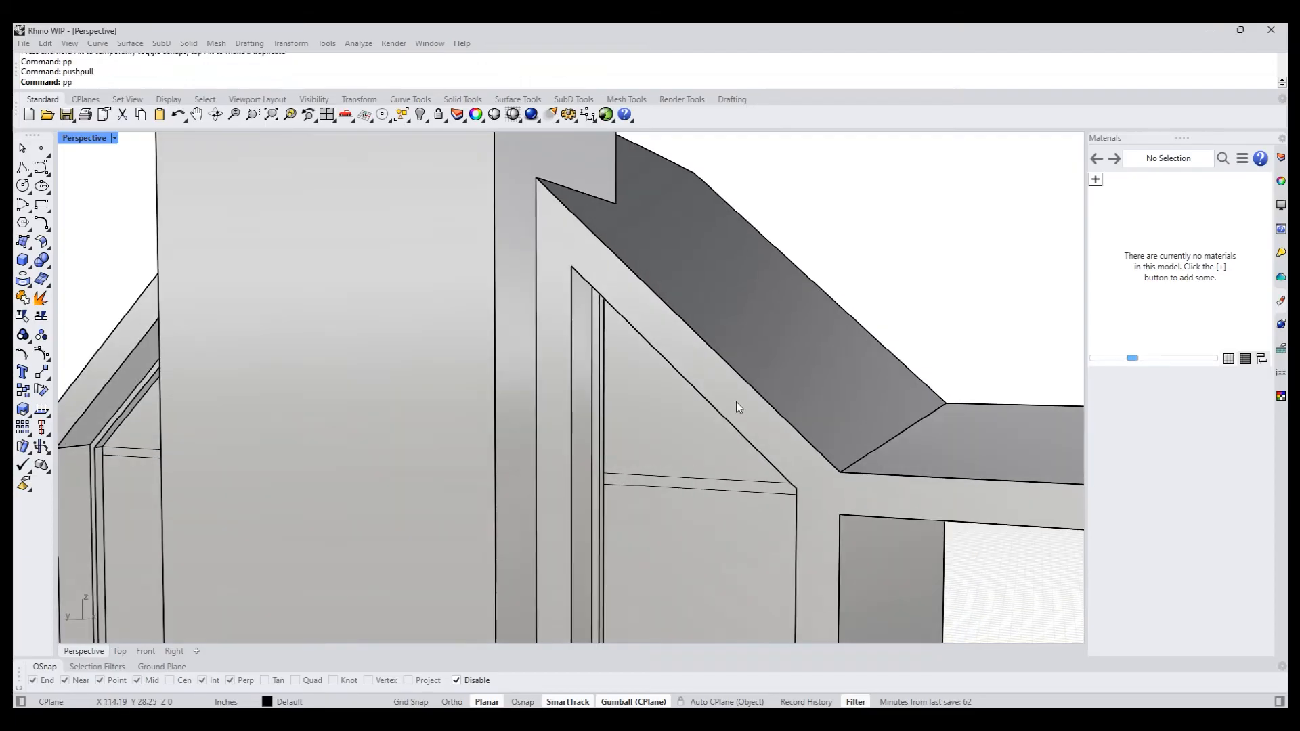
{"action": "key", "text": "Return"}
{"action": "scroll", "coordinate": [644, 489], "scroll_direction": "up", "scroll_amount": 4}
{"action": "left_click", "coordinate": [635, 475]}
{"action": "key", "text": "Return"}
{"action": "left_click", "coordinate": [563, 498]}
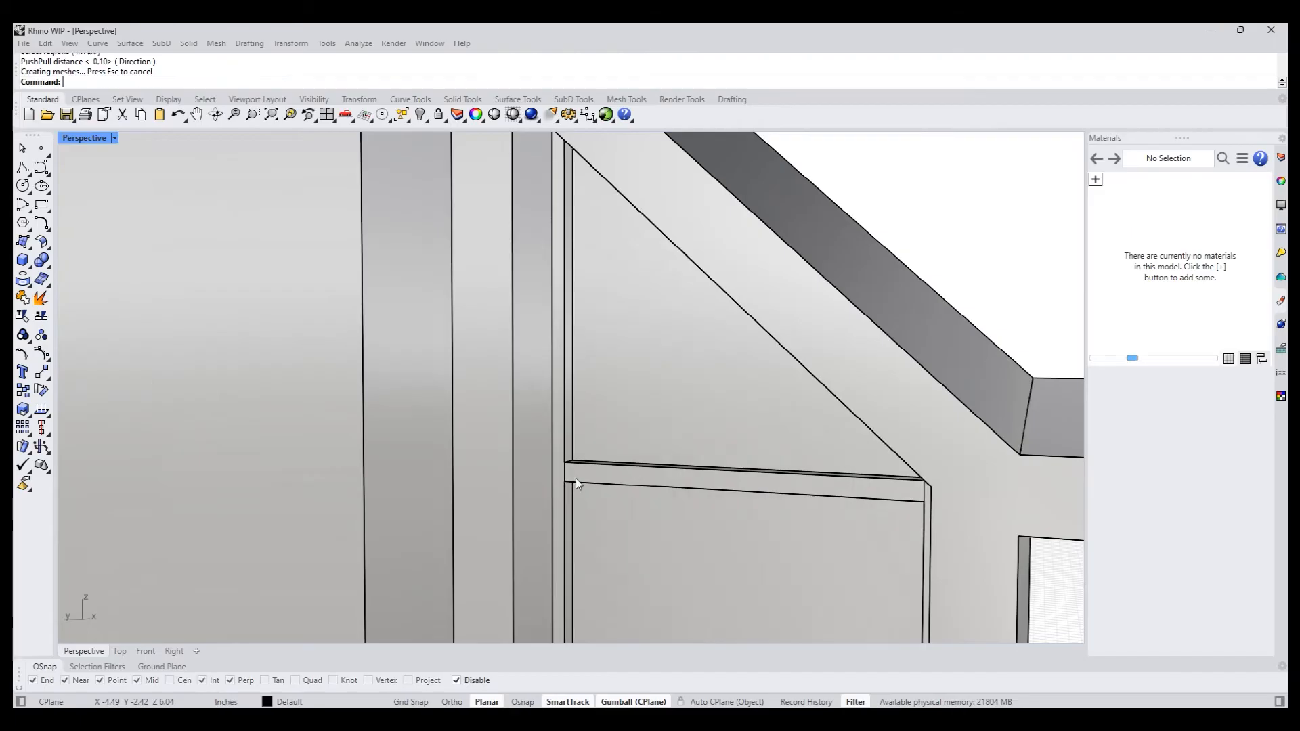
- PushPull the matching rectangular region on the panel away from the canopy outward 0.10 inches as a crossbar
{"action": "scroll", "coordinate": [571, 477], "scroll_direction": "down", "scroll_amount": 6}
{"action": "right_click_drag", "start_coordinate": [518, 448], "coordinate": [608, 440]}
{"action": "scroll", "coordinate": [447, 444], "scroll_direction": "up", "scroll_amount": 6}
{"action": "key", "text": "Return"}
{"action": "left_click", "coordinate": [453, 445]}
{"action": "key", "text": "Return"}
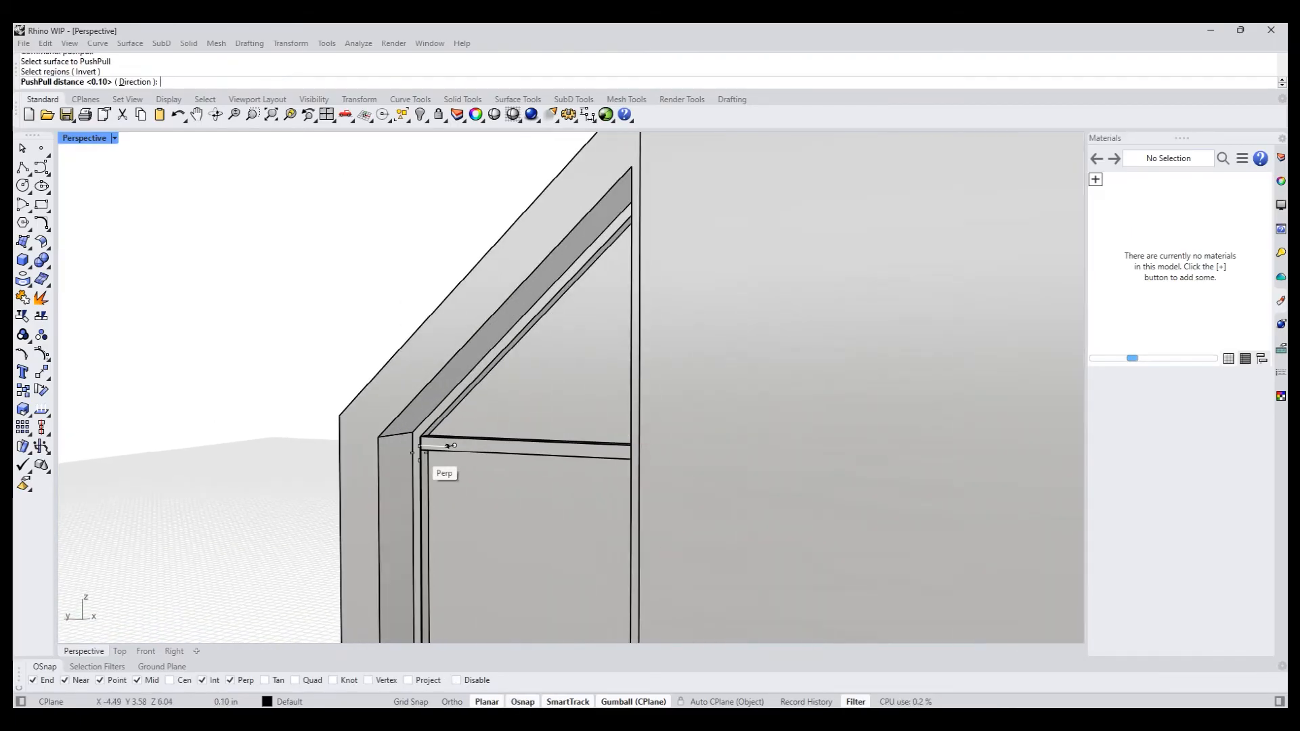
{"action": "left_click", "coordinate": [428, 448]}
{"action": "scroll", "coordinate": [205, 349], "scroll_direction": "down", "scroll_amount": 9}
{"action": "right_click_drag", "start_coordinate": [205, 348], "coordinate": [416, 423]}
{"action": "scroll", "coordinate": [227, 371], "scroll_direction": "down", "scroll_amount": 5}
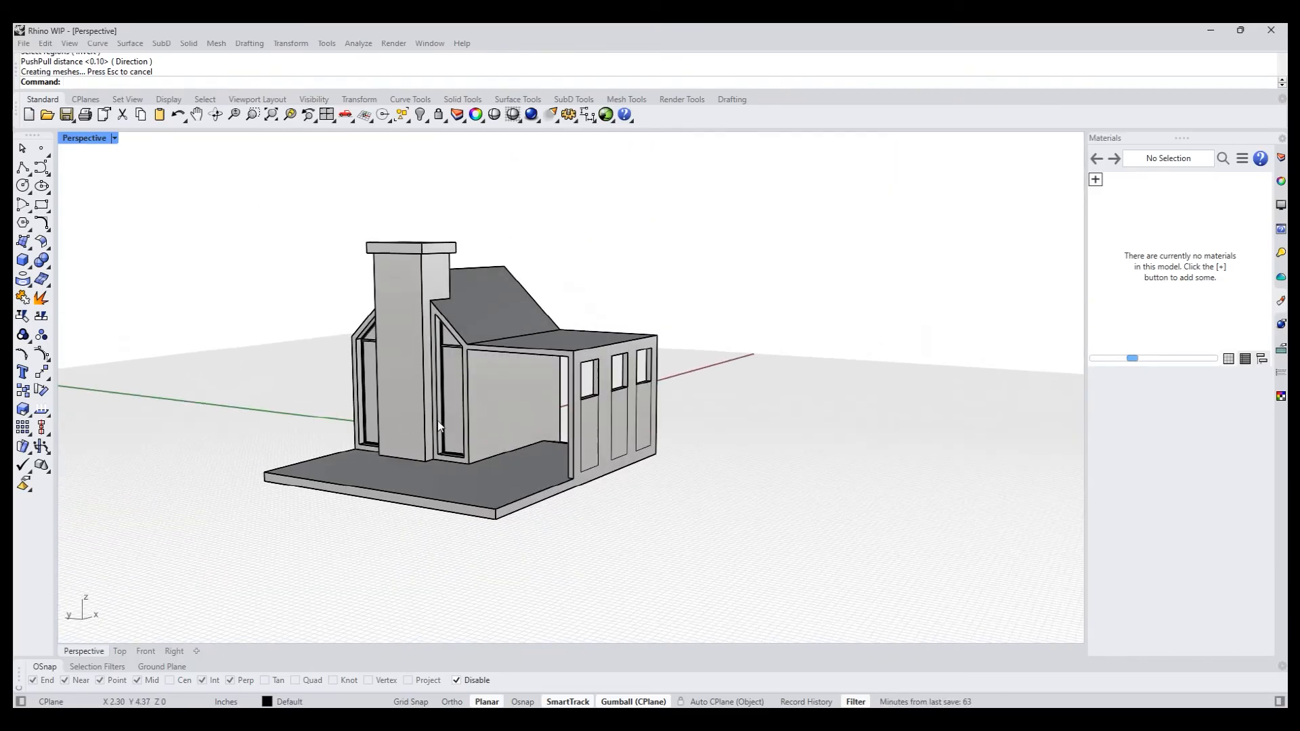
- Select all curves in the model with SelCrv and delete them
{"action": "scroll", "coordinate": [514, 412], "scroll_direction": "up", "scroll_amount": 8}
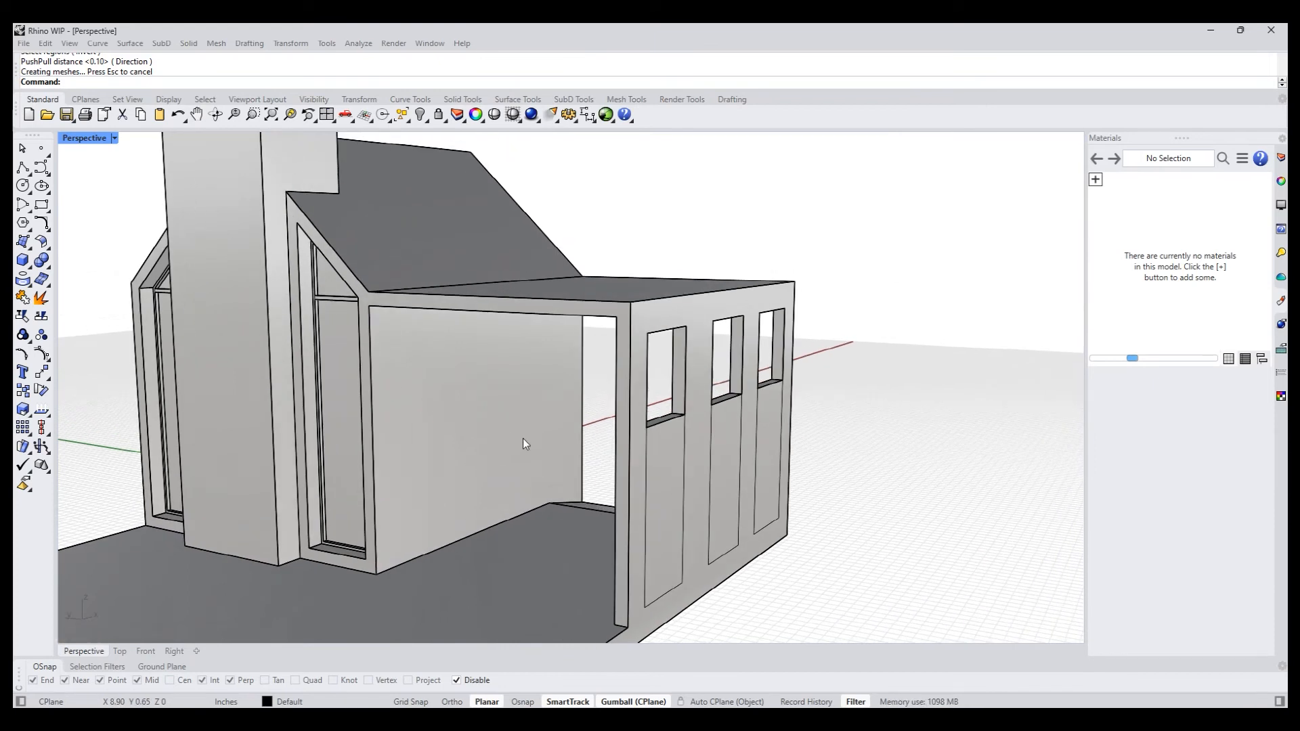
{"action": "type", "text": "selcrv"}
{"action": "key", "text": "Return"}
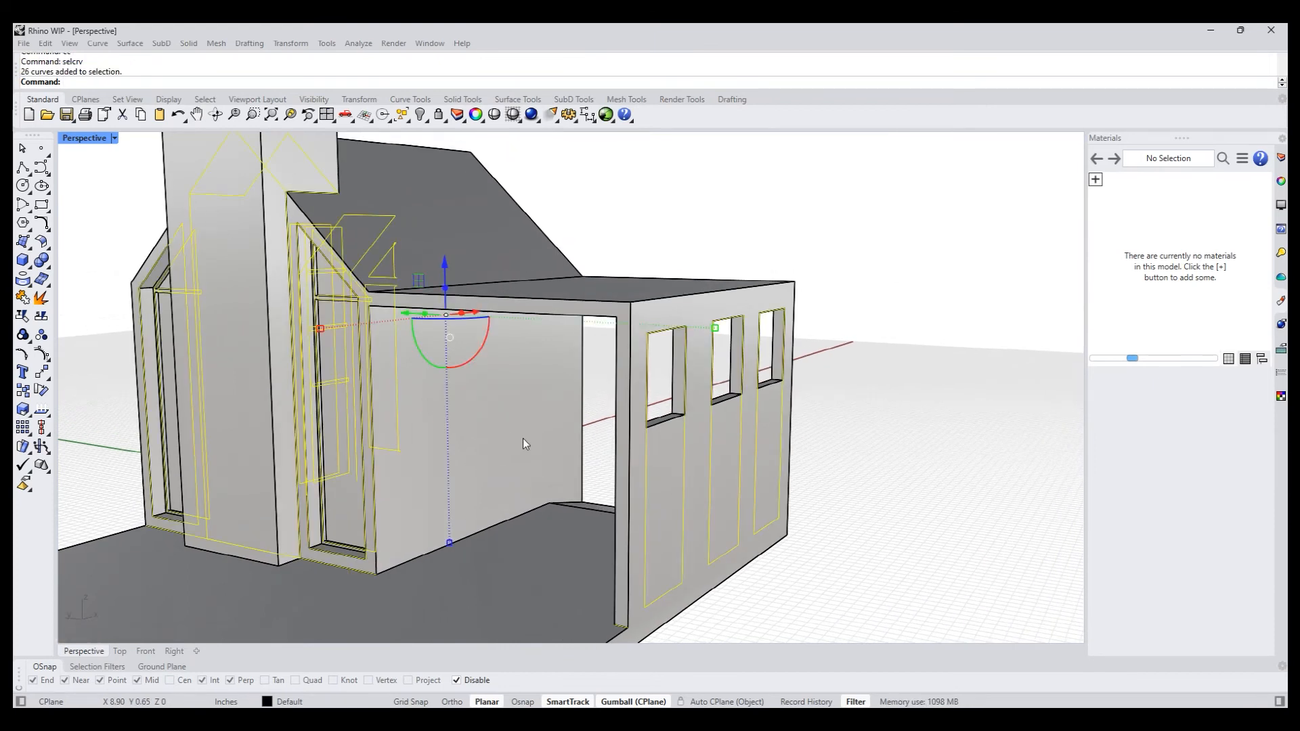
{"action": "key", "text": "Delete"}
{"action": "right_click_drag", "start_coordinate": [523, 439], "coordinate": [456, 439]}
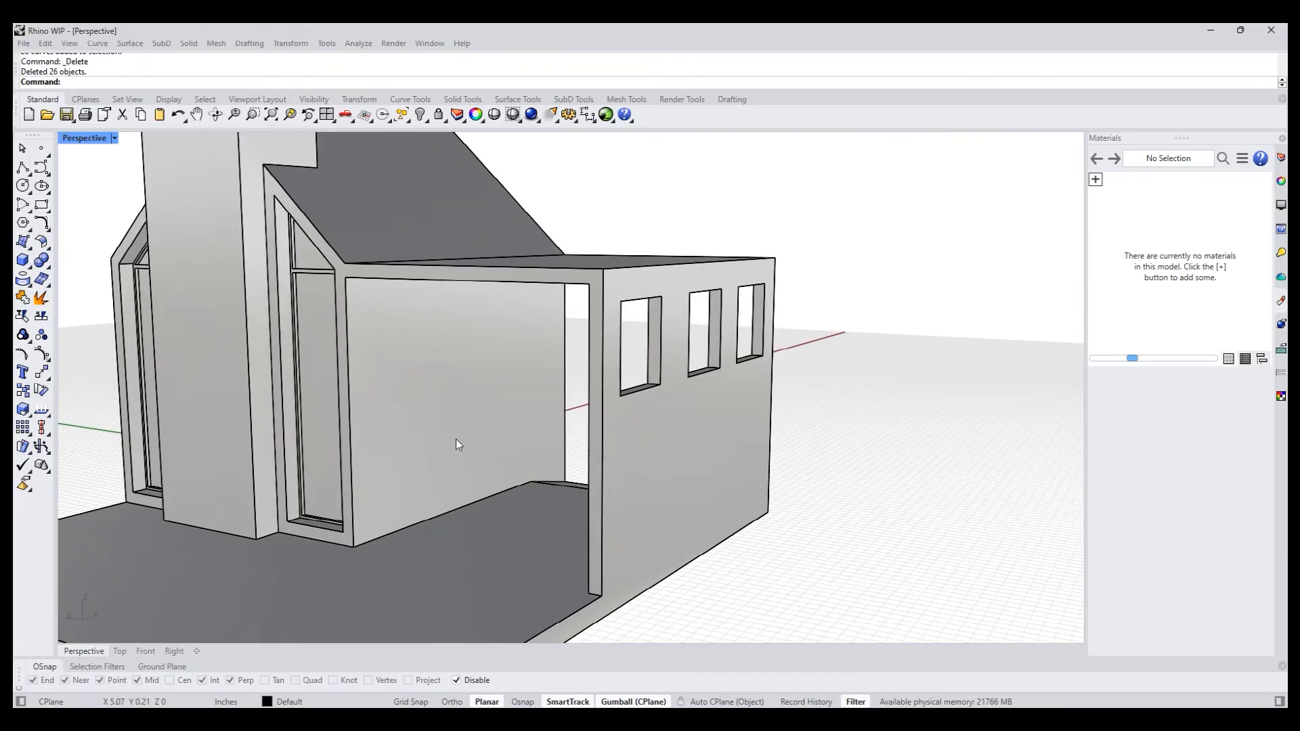
{"action": "left_click", "coordinate": [398, 445]}
{"action": "left_click", "coordinate": [41, 204]}
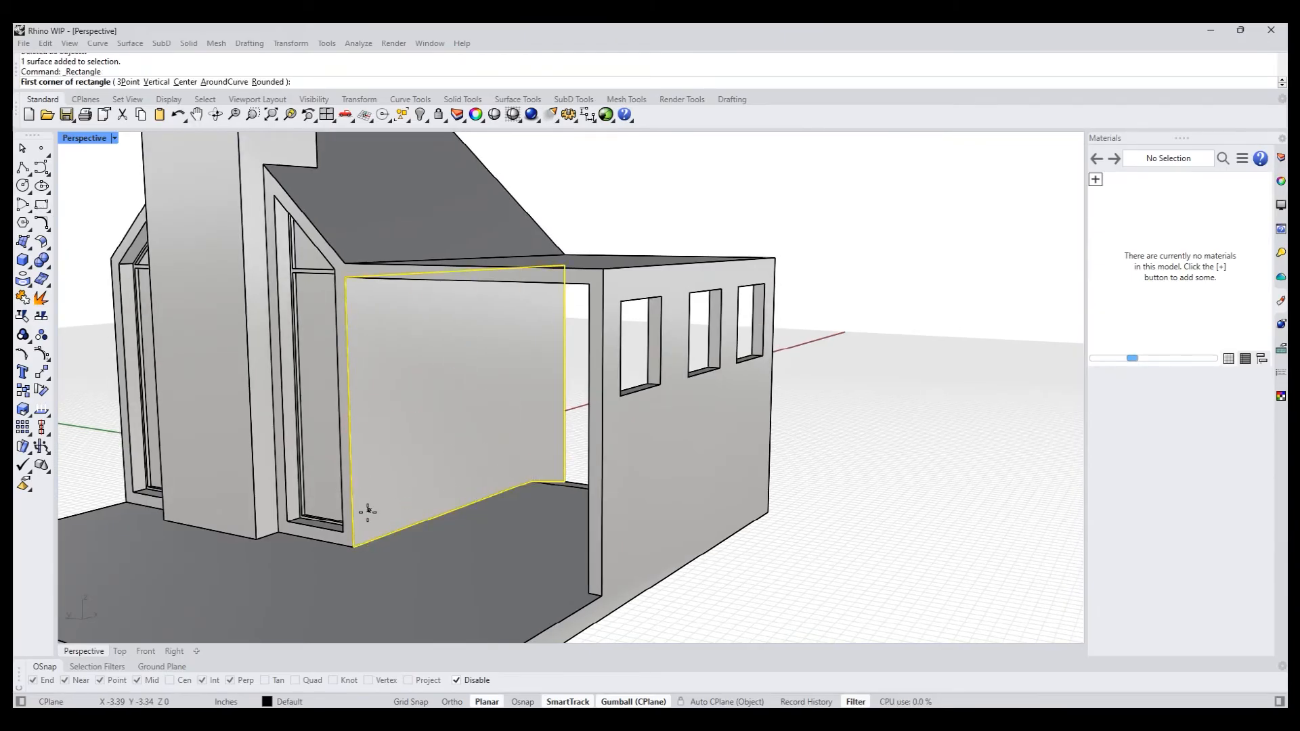
{"action": "left_click", "coordinate": [383, 536]}
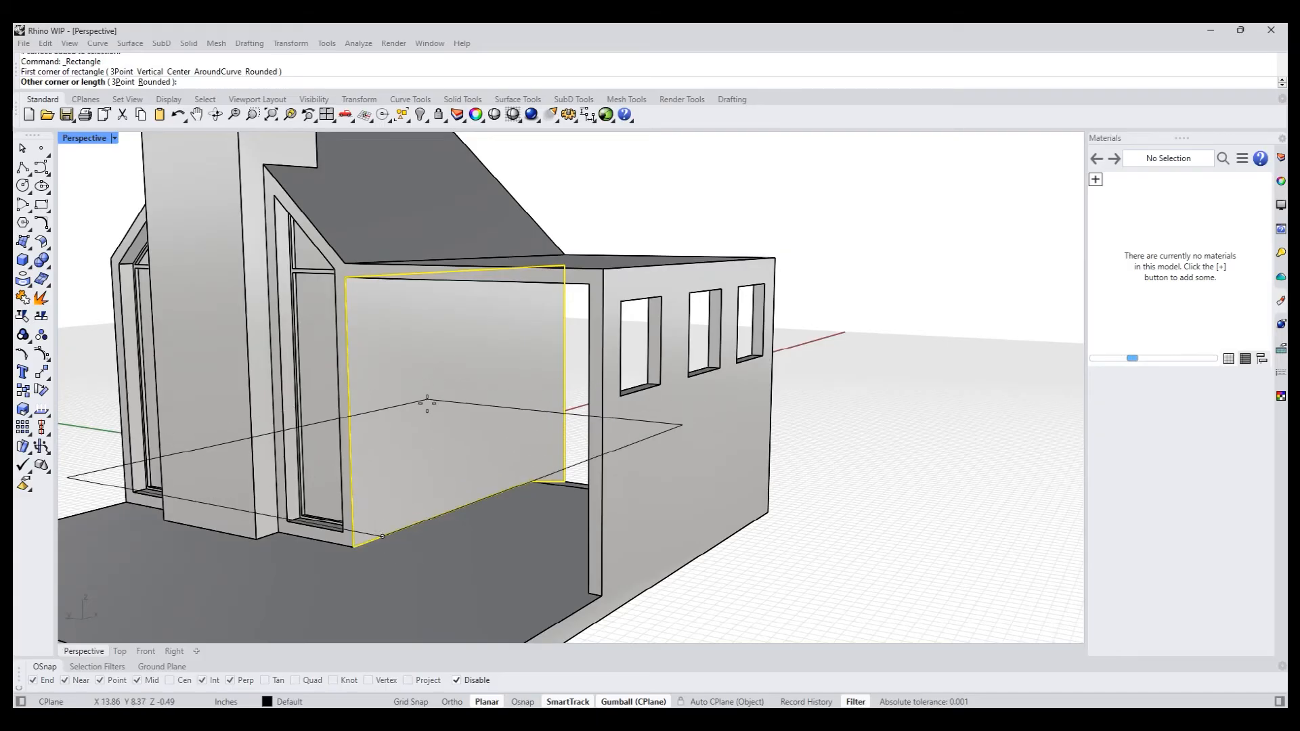
{"action": "key", "text": "Escape"}
{"action": "left_click", "coordinate": [413, 500], "text": "ctrl"}
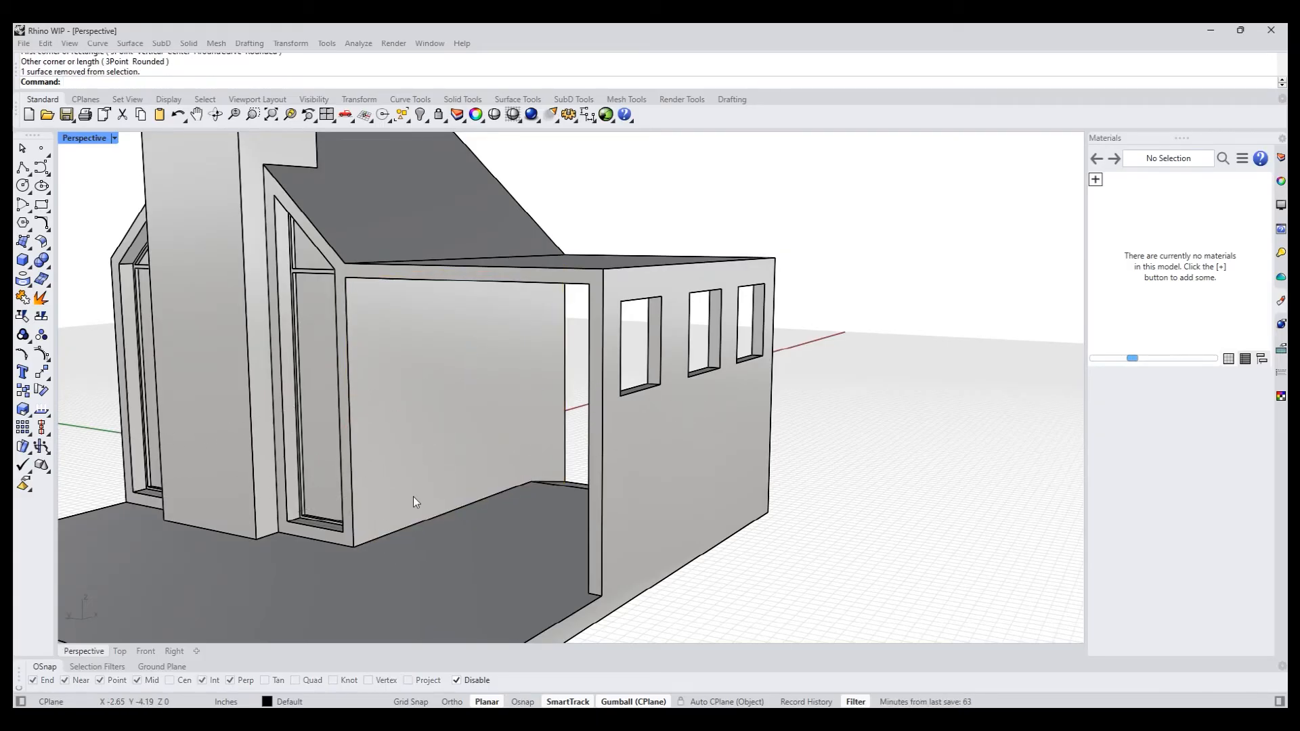
- Enable automatic CPlane alignment to objects and draw a door-sized rectangle up from the base of the house wall under the canopy
{"action": "left_click", "coordinate": [724, 701]}
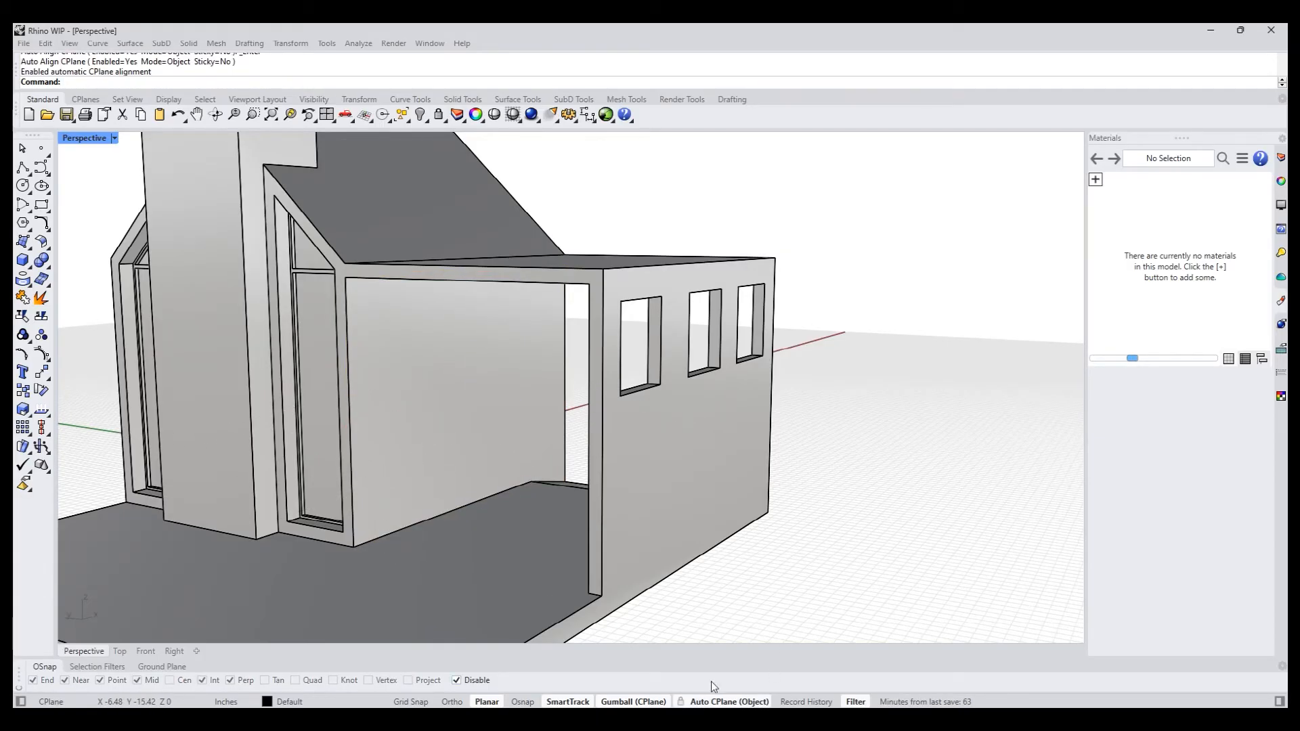
{"action": "left_click", "coordinate": [407, 476]}
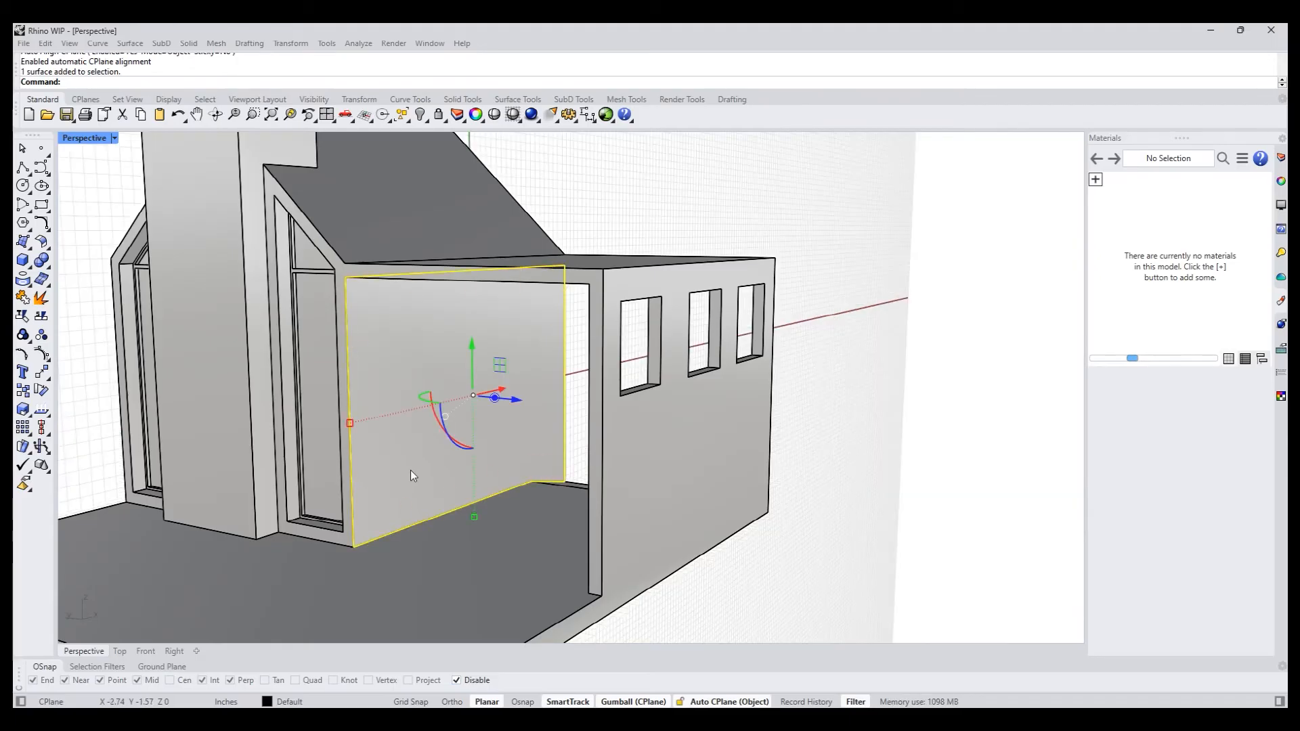
{"action": "left_click", "coordinate": [42, 205]}
{"action": "left_click", "coordinate": [383, 535]}
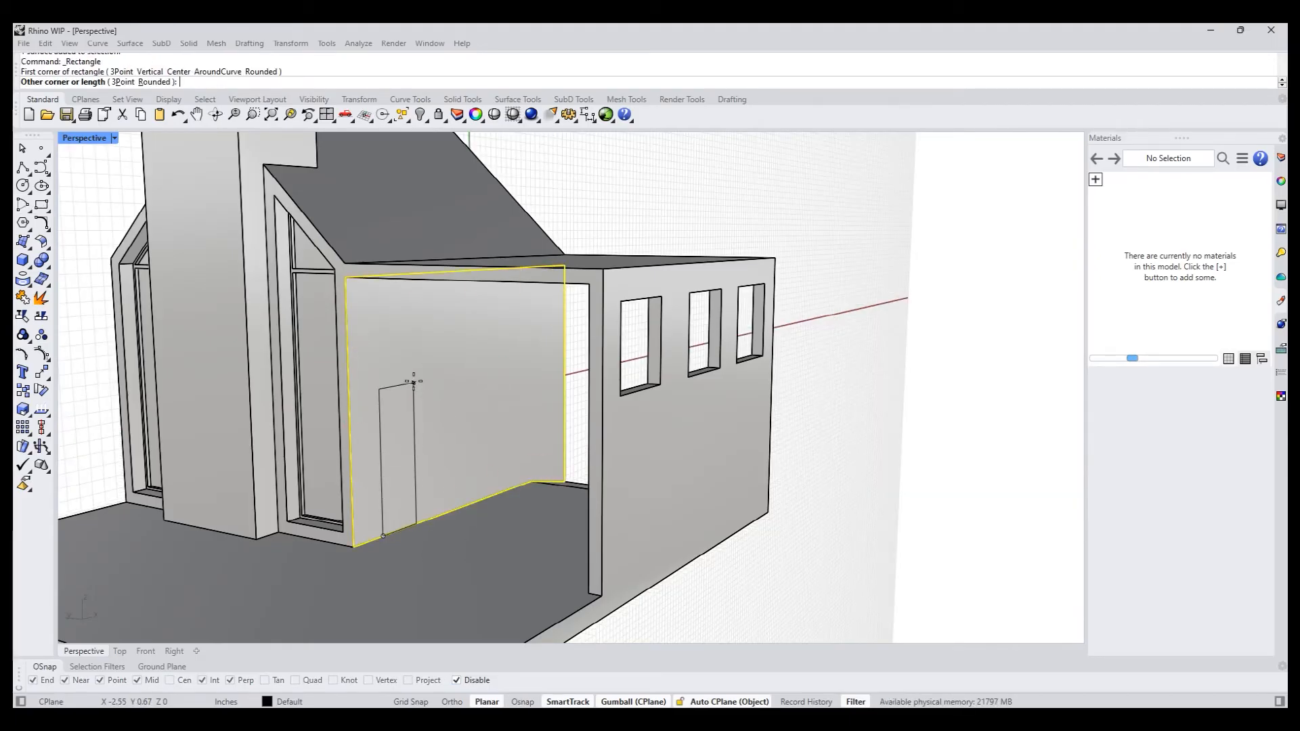
{"action": "left_click", "coordinate": [450, 320]}
{"action": "key", "text": "Escape"}
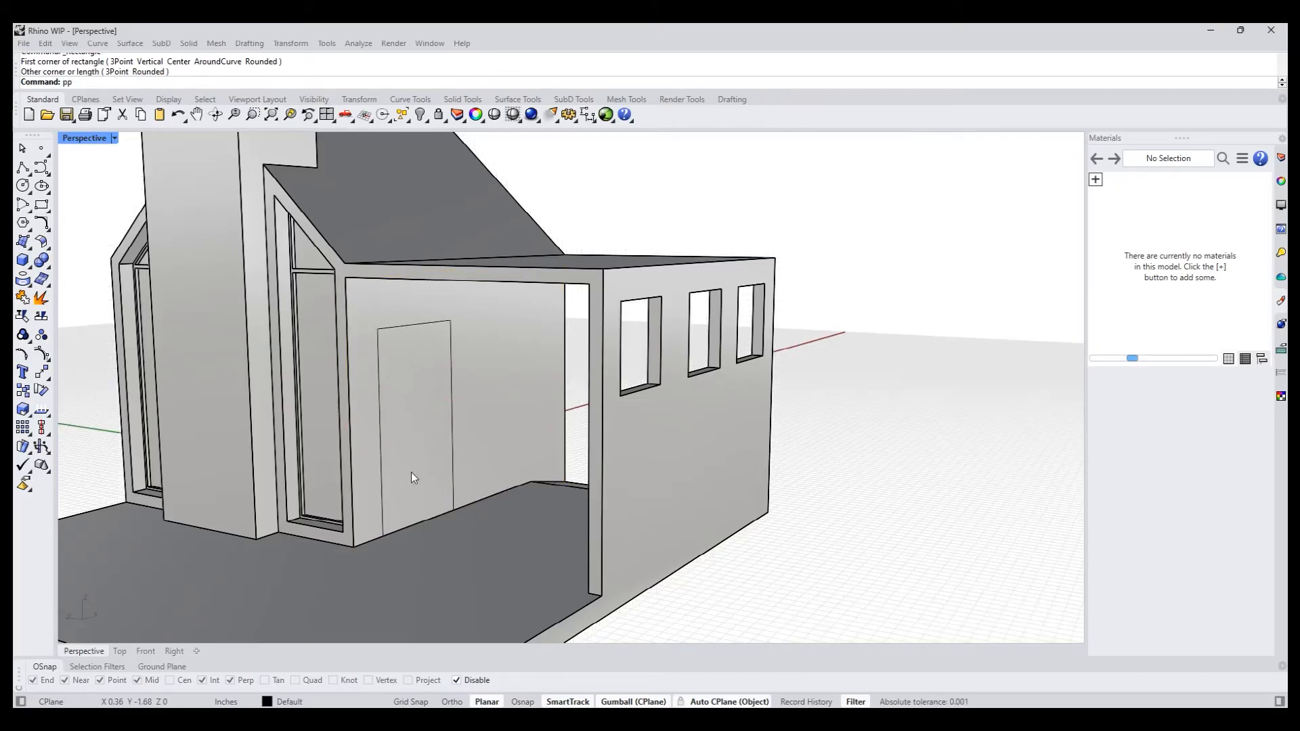
- PushPull the door rectangle's region about 0.22 inches into the wall to form a recess
{"action": "key", "text": "Return"}
{"action": "left_click", "coordinate": [419, 470]}
{"action": "key", "text": "Return"}
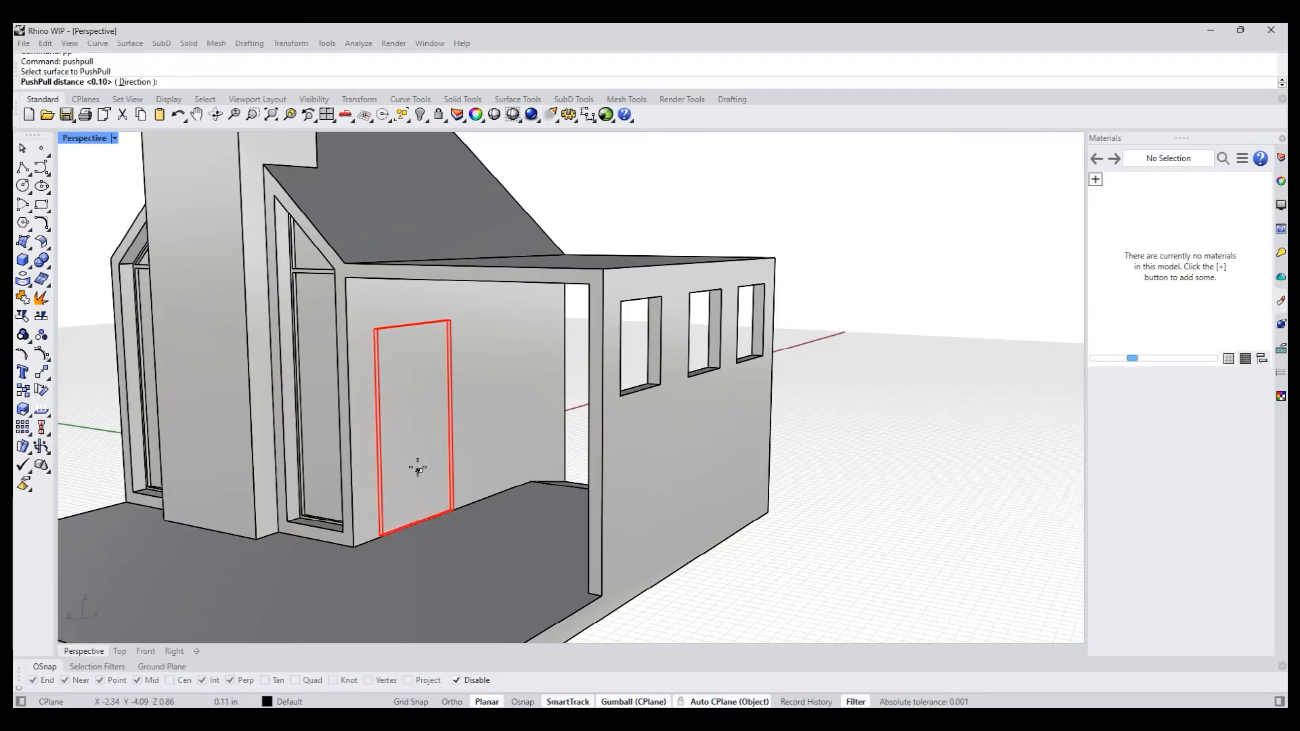
{"action": "key", "text": "Return"}
- Inset the recessed door face to create a thin frame border around the door panel
{"action": "right_click_drag", "start_coordinate": [418, 467], "coordinate": [406, 504]}
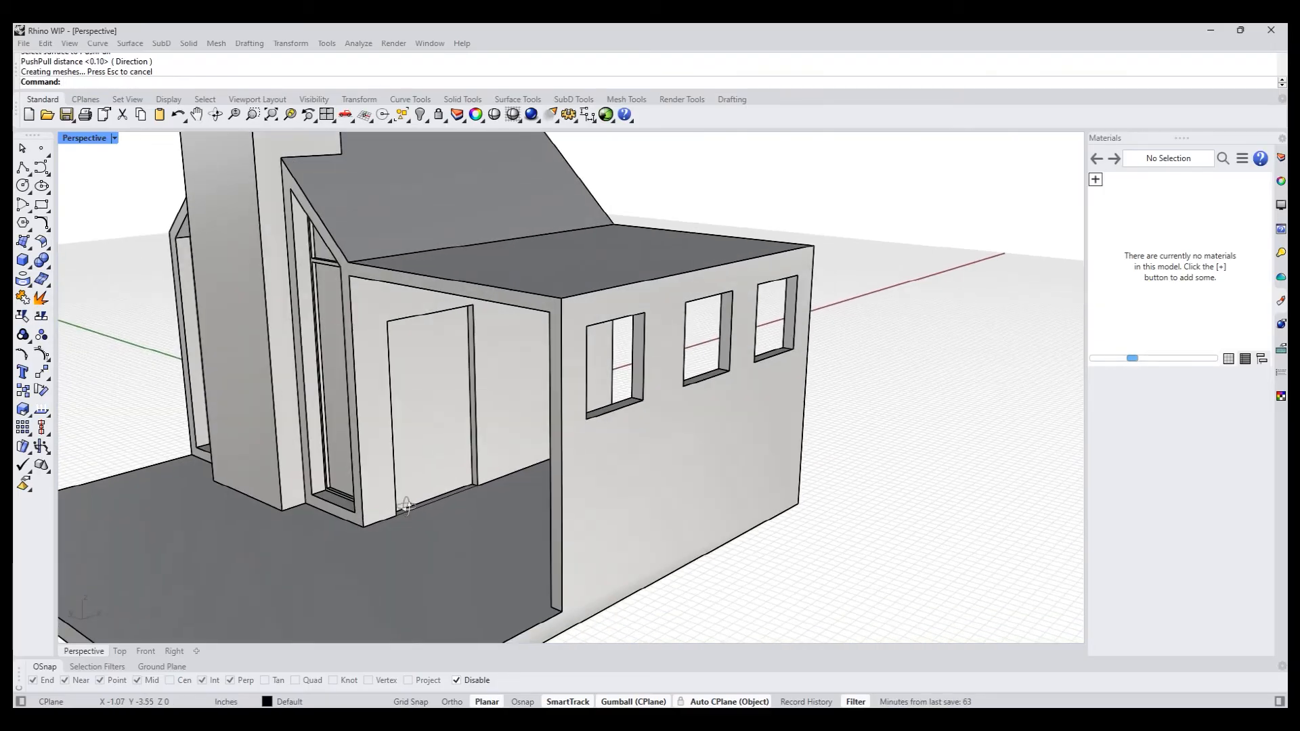
{"action": "scroll", "coordinate": [454, 405], "scroll_direction": "up", "scroll_amount": 5}
{"action": "type", "text": "in"}
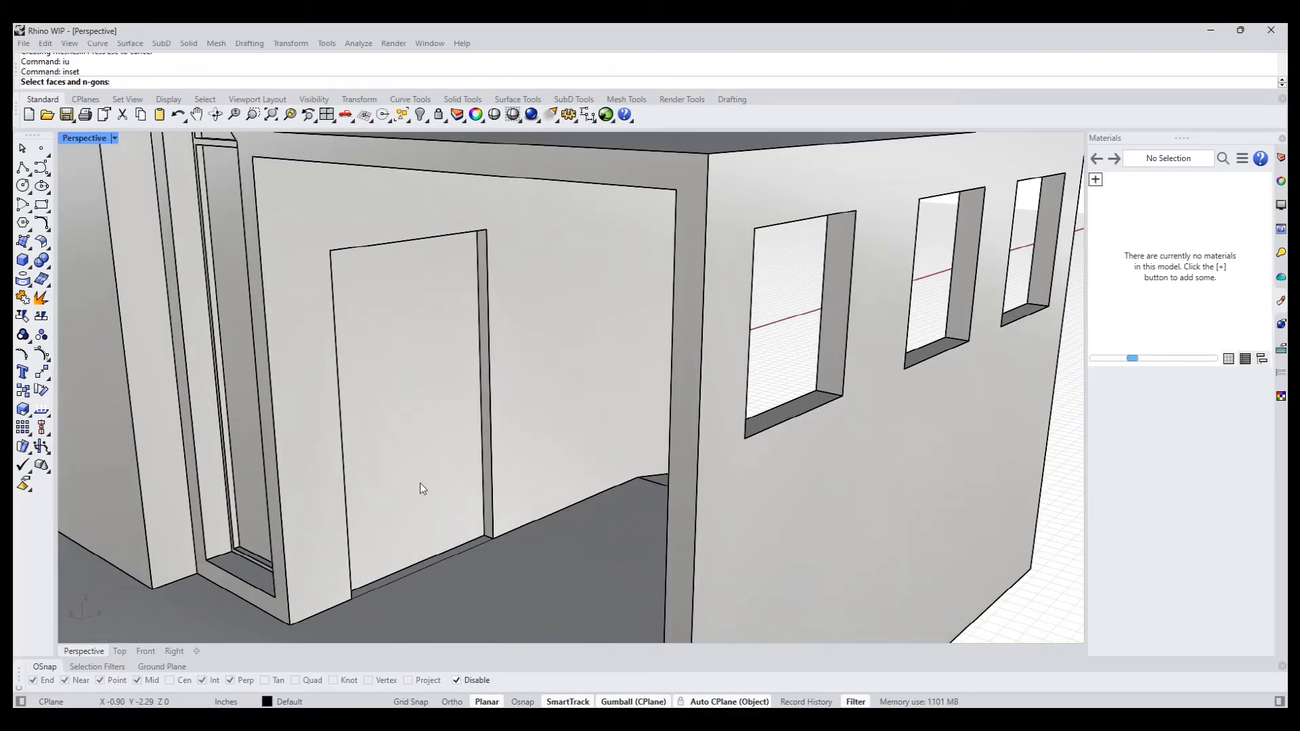
{"action": "key", "text": "Return"}
{"action": "left_click", "coordinate": [419, 482]}
{"action": "key", "text": "Return"}
- PushPull the inner door panel farther into the wall so the thin frame stands out around it
{"action": "key", "text": "Return"}
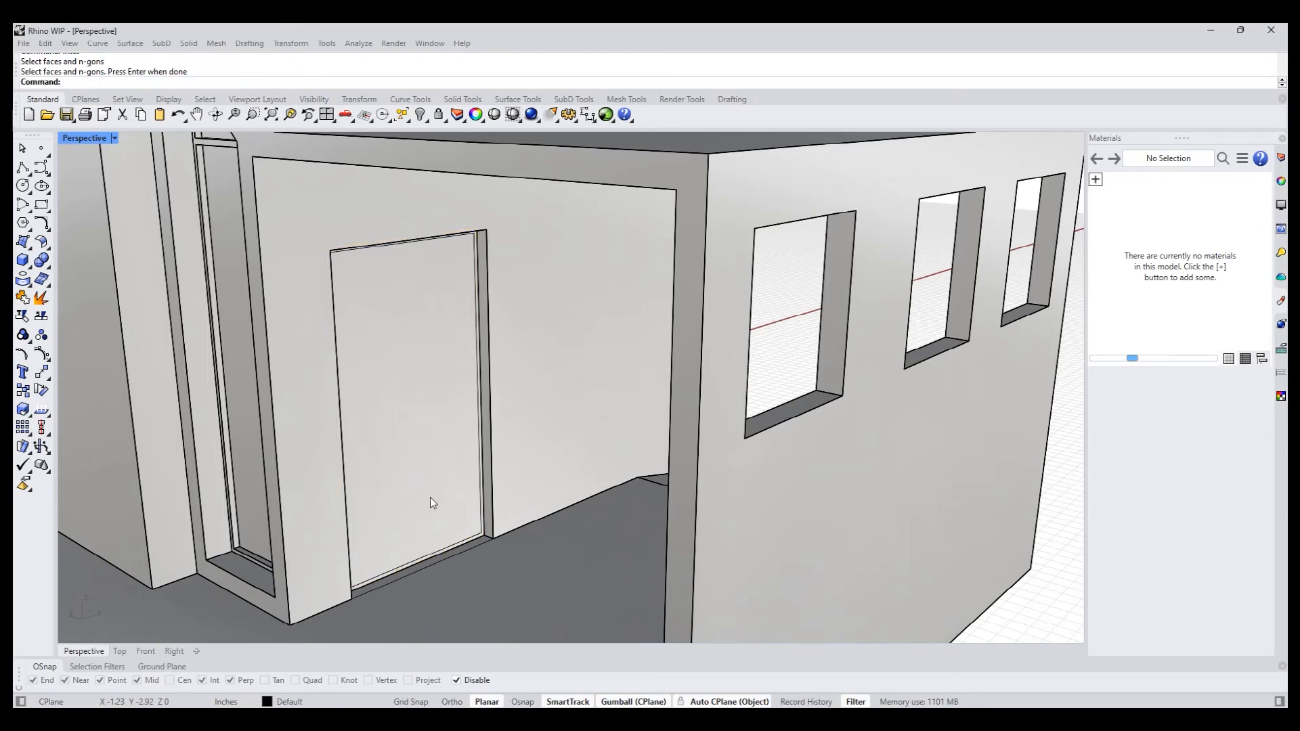
{"action": "type", "text": "pp"}
{"action": "key", "text": "Return"}
{"action": "left_click", "coordinate": [432, 497]}
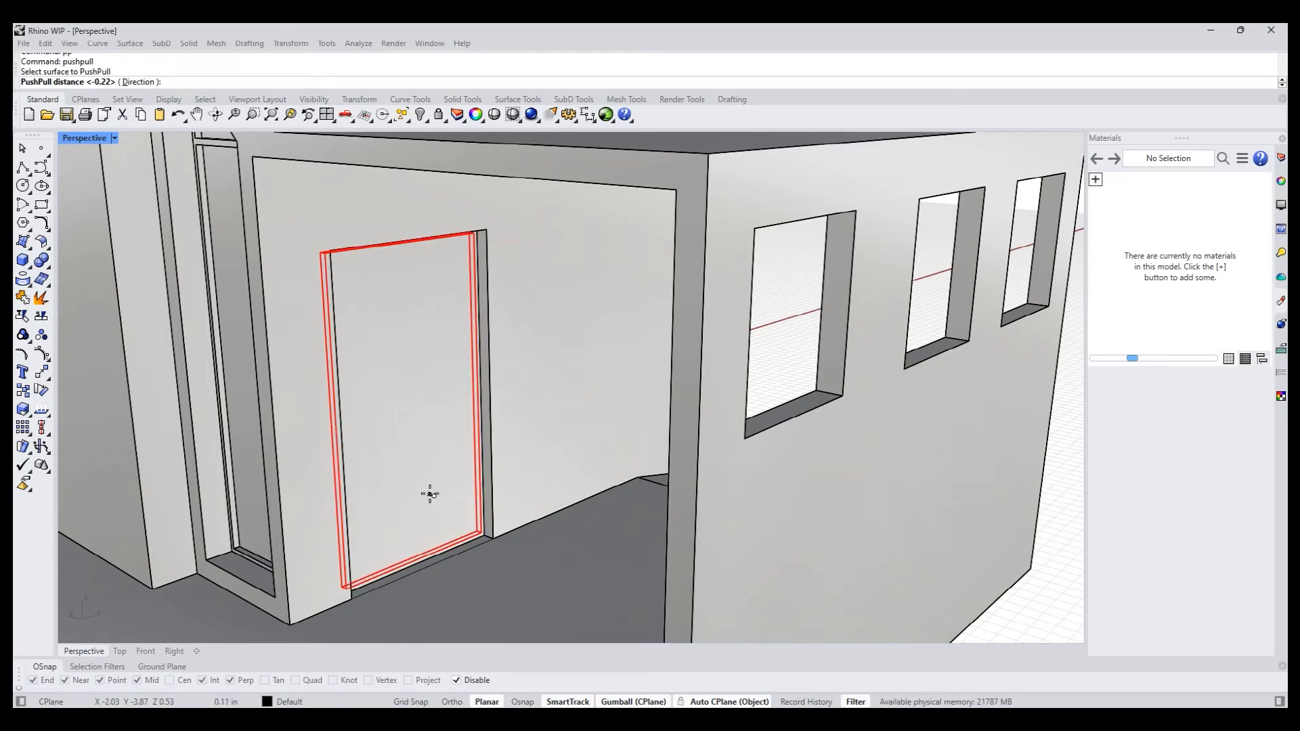
{"action": "key", "text": "Return"}
{"action": "scroll", "coordinate": [431, 489], "scroll_direction": "down", "scroll_amount": 10}
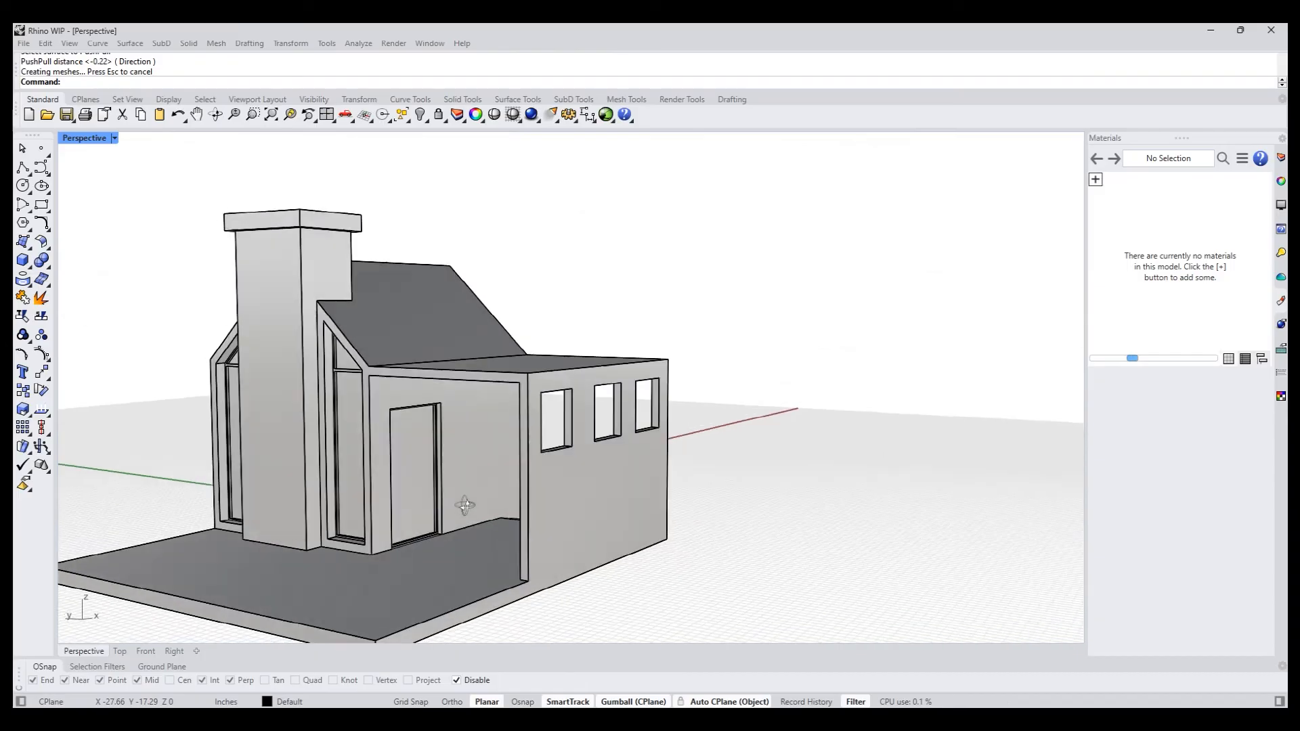
- Select the whole house and add a Paint material to the model
{"action": "right_click_drag", "start_coordinate": [382, 458], "coordinate": [283, 525]}
{"action": "left_click_drag", "start_coordinate": [224, 201], "coordinate": [898, 620]}
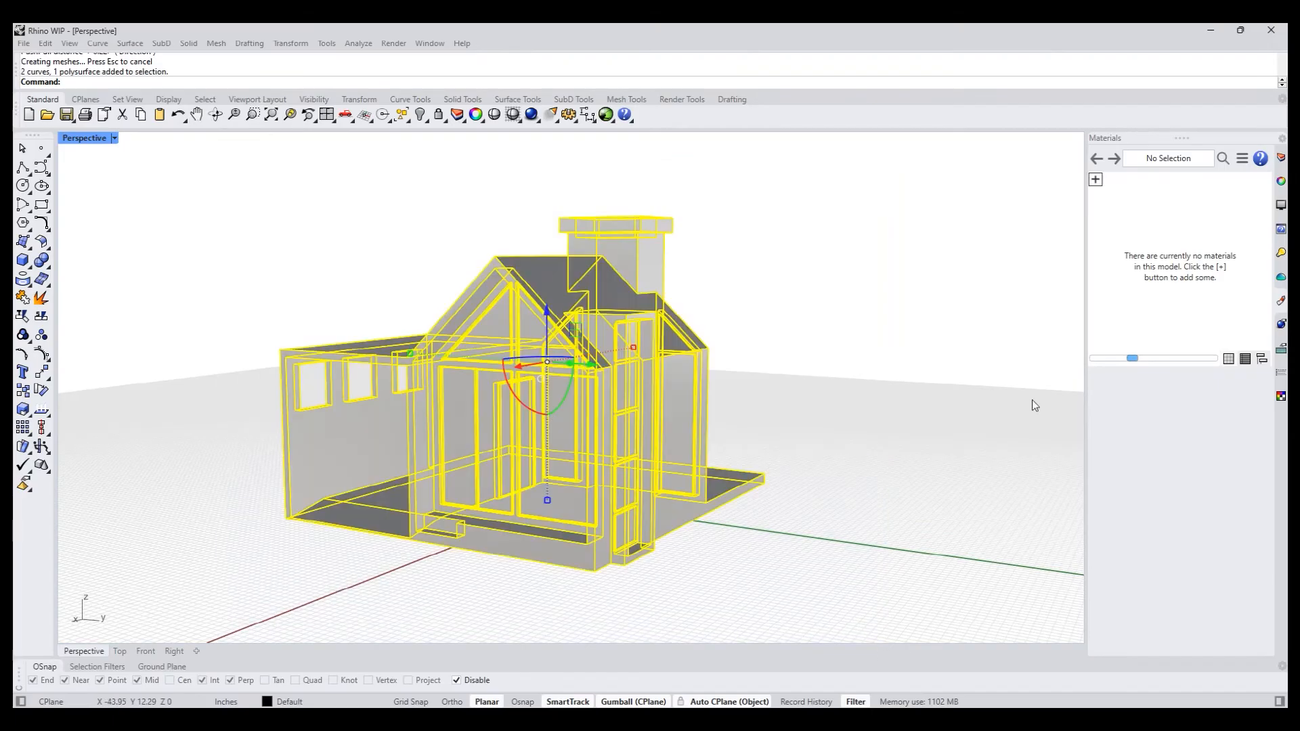
{"action": "left_click", "coordinate": [1095, 179]}
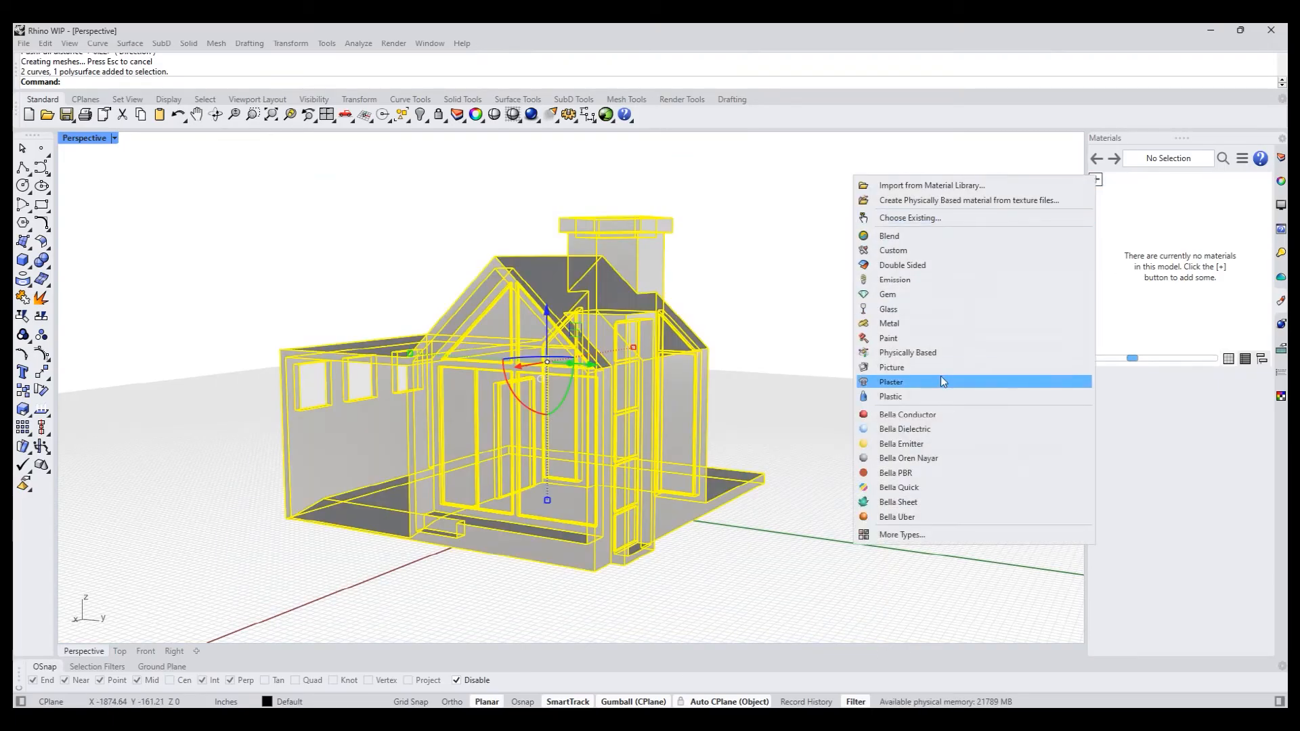
{"action": "left_click", "coordinate": [1001, 337]}
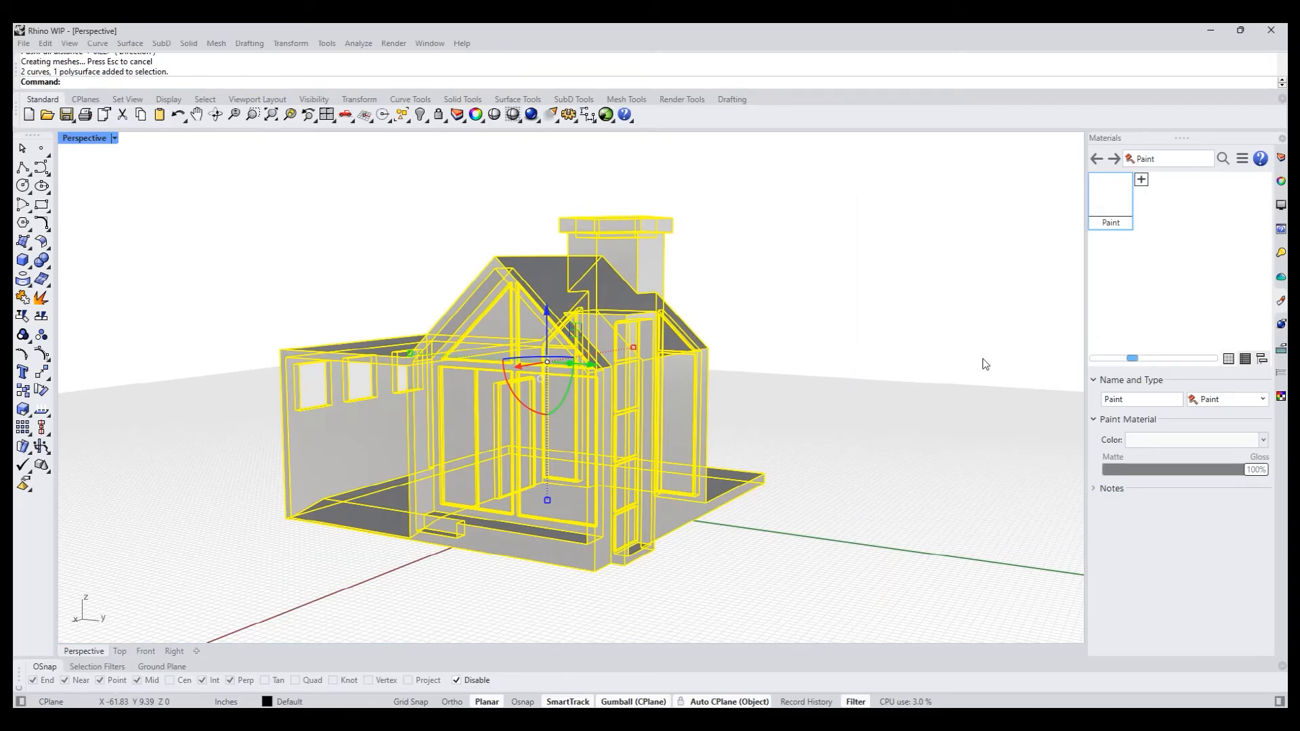
- Set the Paint material's color to black and apply it to the house
{"action": "left_click", "coordinate": [1163, 440]}
{"action": "left_click", "coordinate": [816, 458]}
{"action": "left_click", "coordinate": [979, 496]}
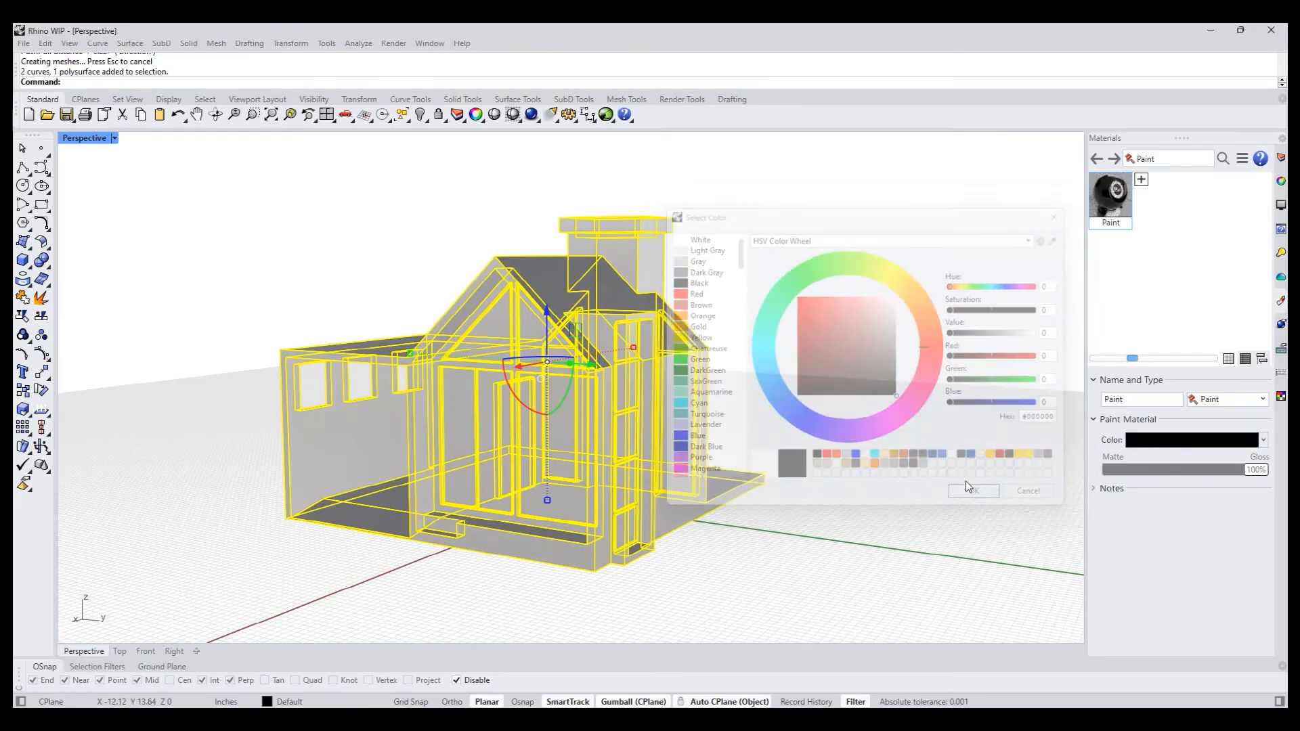
{"action": "left_click_drag", "start_coordinate": [1123, 197], "coordinate": [662, 393]}
{"action": "left_click", "coordinate": [866, 327]}
- Add a Plastic material and set its transparency to 83%
{"action": "right_click_drag", "start_coordinate": [797, 348], "coordinate": [731, 360], "text": "shift"}
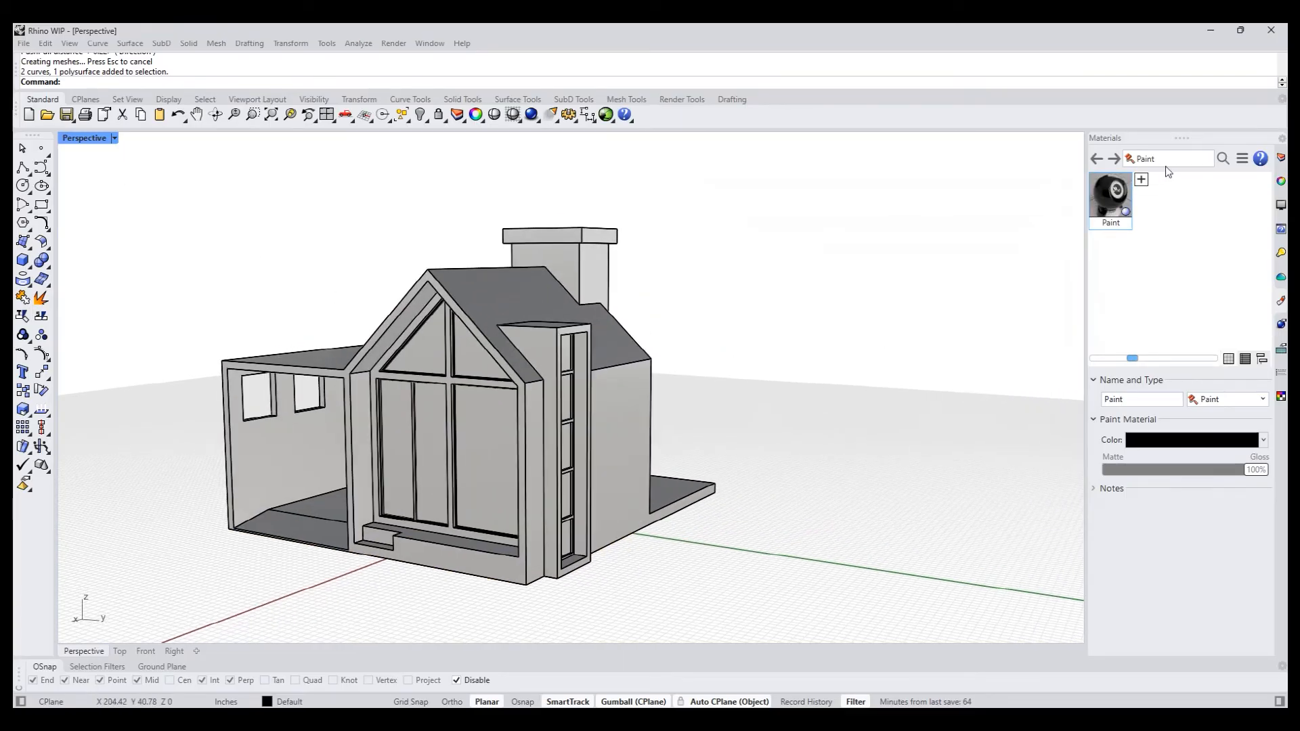
{"action": "left_click", "coordinate": [1141, 179]}
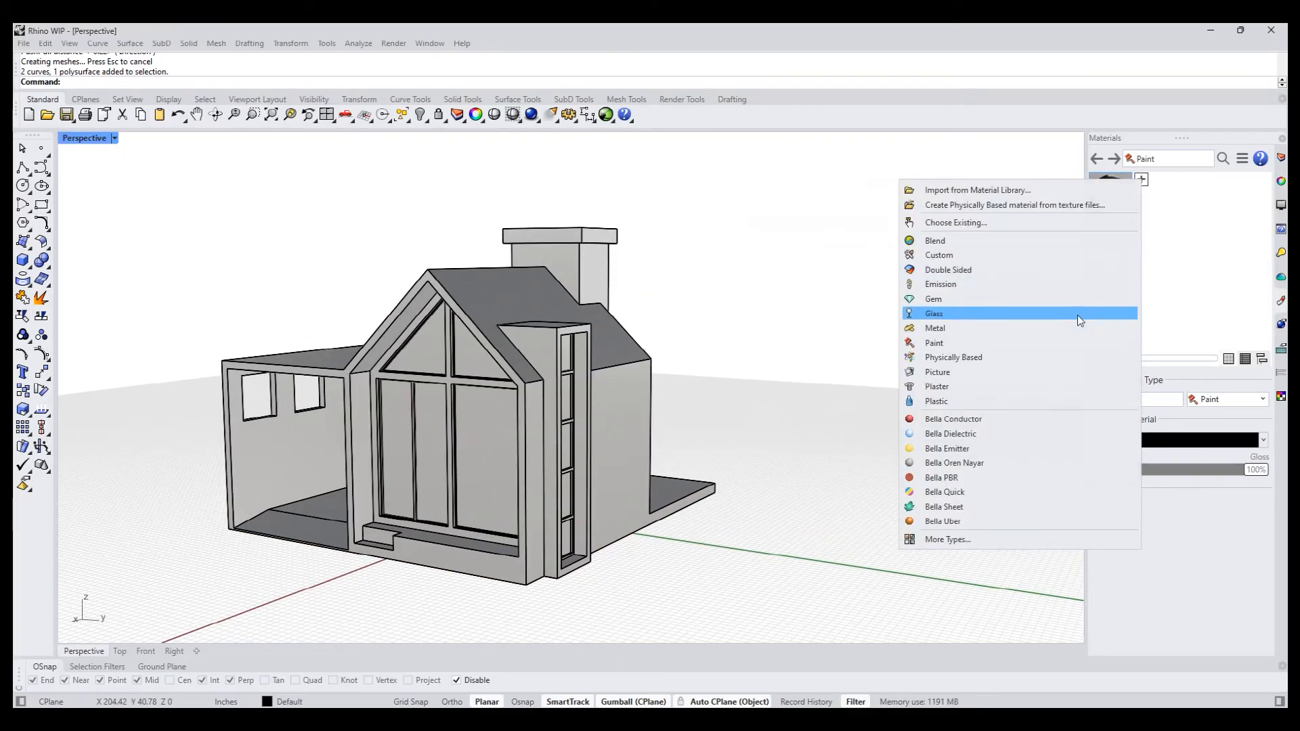
{"action": "left_click", "coordinate": [980, 402]}
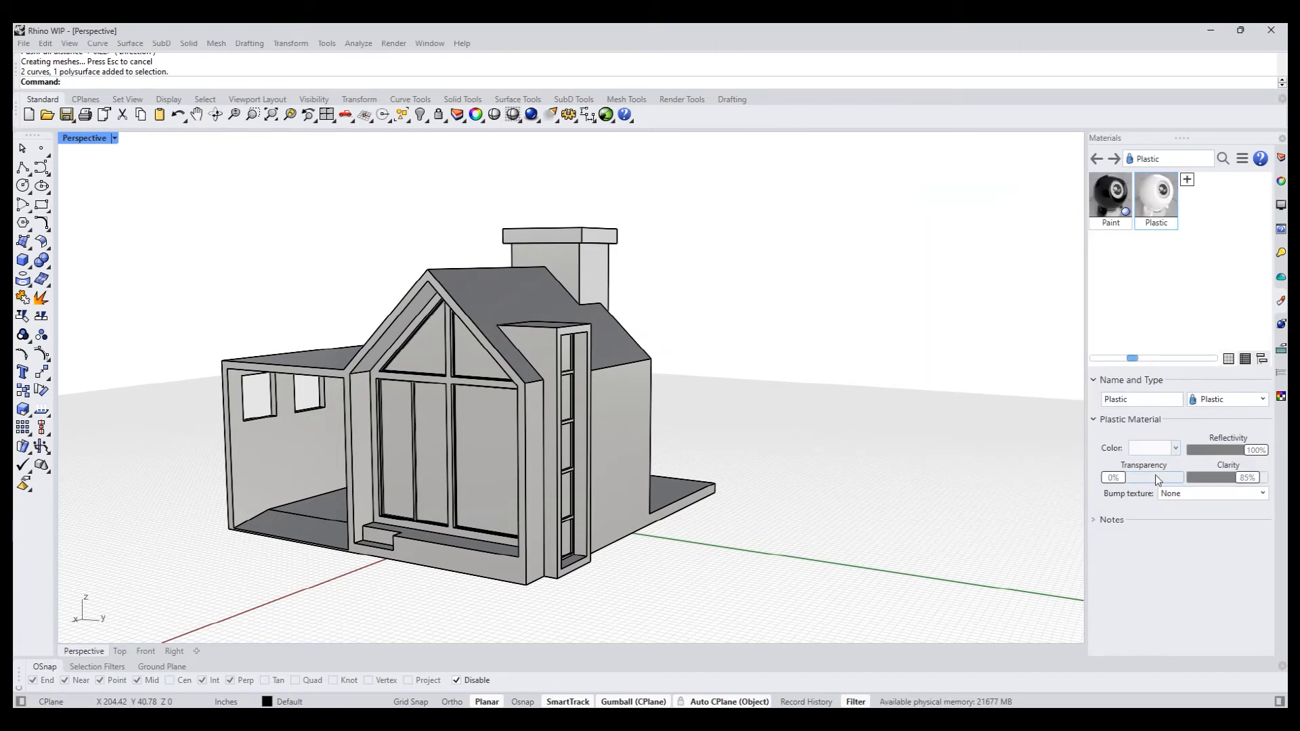
{"action": "left_click_drag", "start_coordinate": [1127, 480], "coordinate": [1171, 479]}
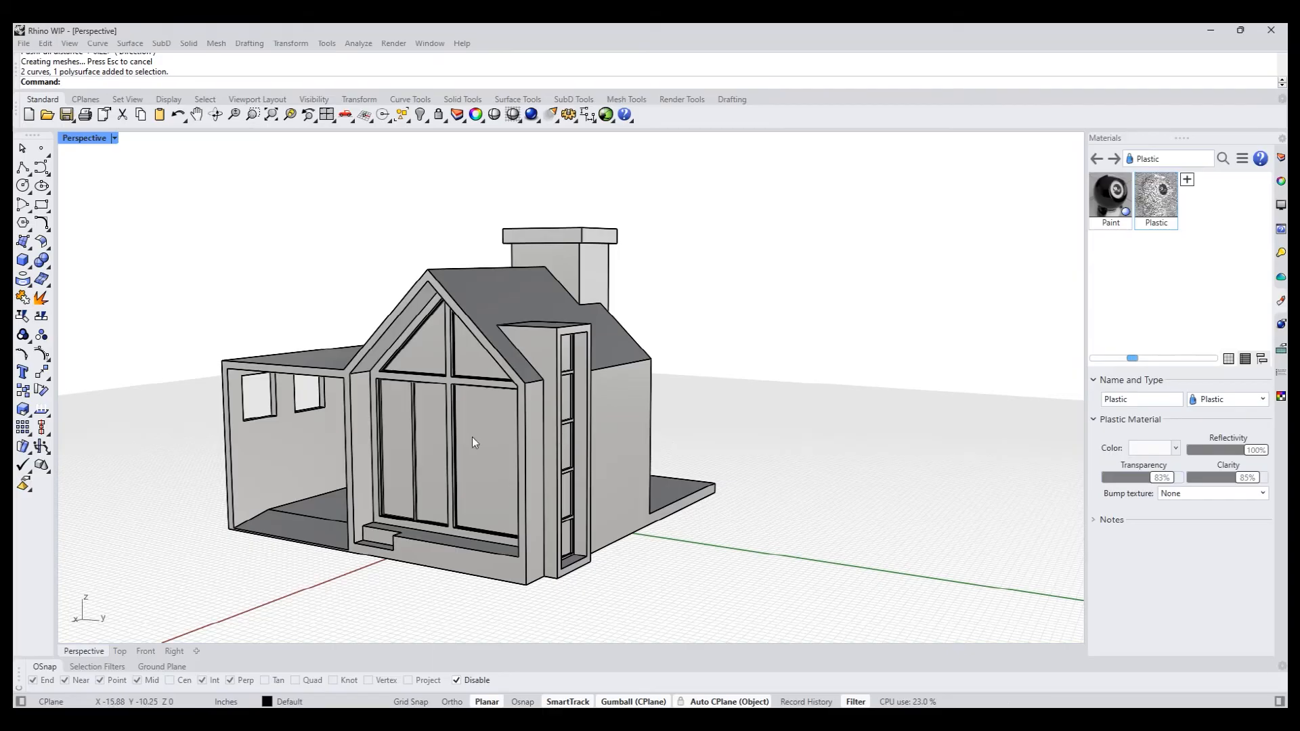
- Select the glass pane faces of the gabled window wall and the stacked panes in the tall side window
{"action": "scroll", "coordinate": [391, 443], "scroll_direction": "up", "scroll_amount": 4}
{"action": "left_click", "coordinate": [416, 291]}
{"action": "left_click", "coordinate": [551, 325], "text": "shift"}
{"action": "left_click", "coordinate": [487, 317], "text": "shift"}
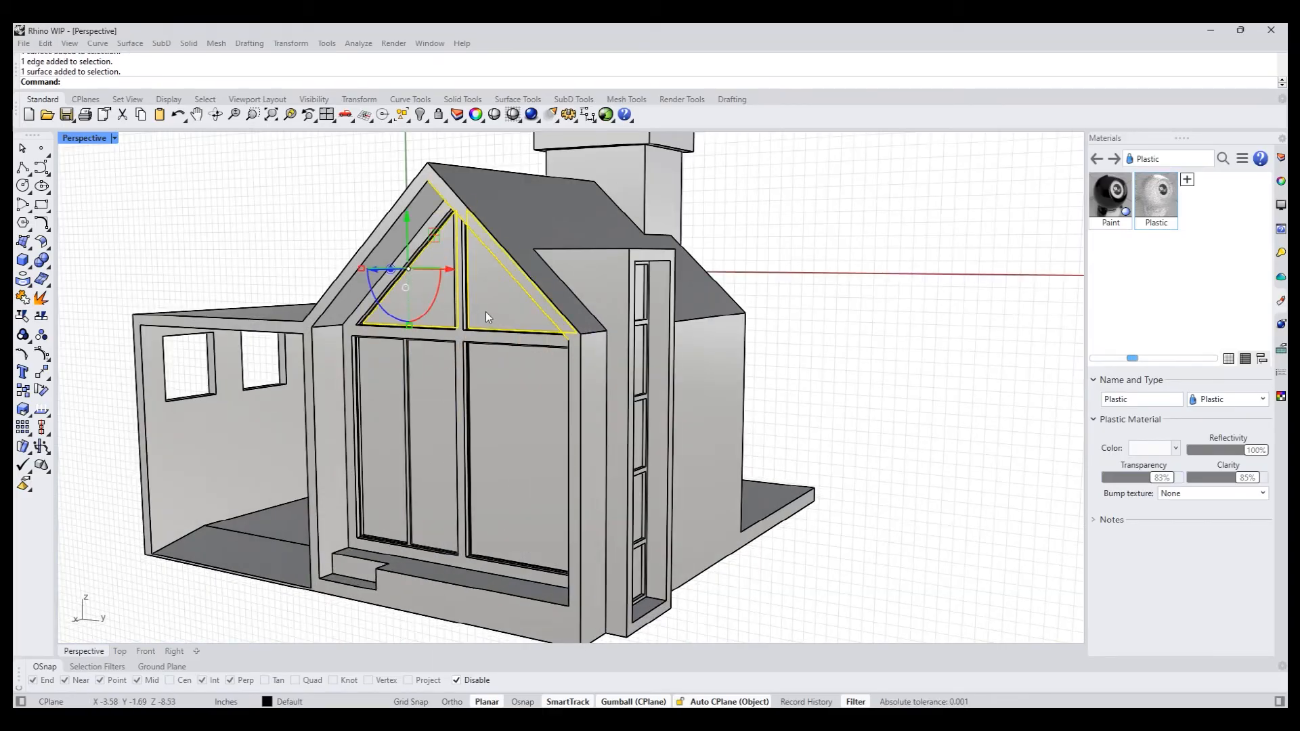
{"action": "left_click", "coordinate": [530, 424], "text": "ctrl+shift"}
{"action": "left_click", "coordinate": [425, 424], "text": "ctrl+shift"}
{"action": "right_click_drag", "start_coordinate": [833, 379], "coordinate": [612, 328]}
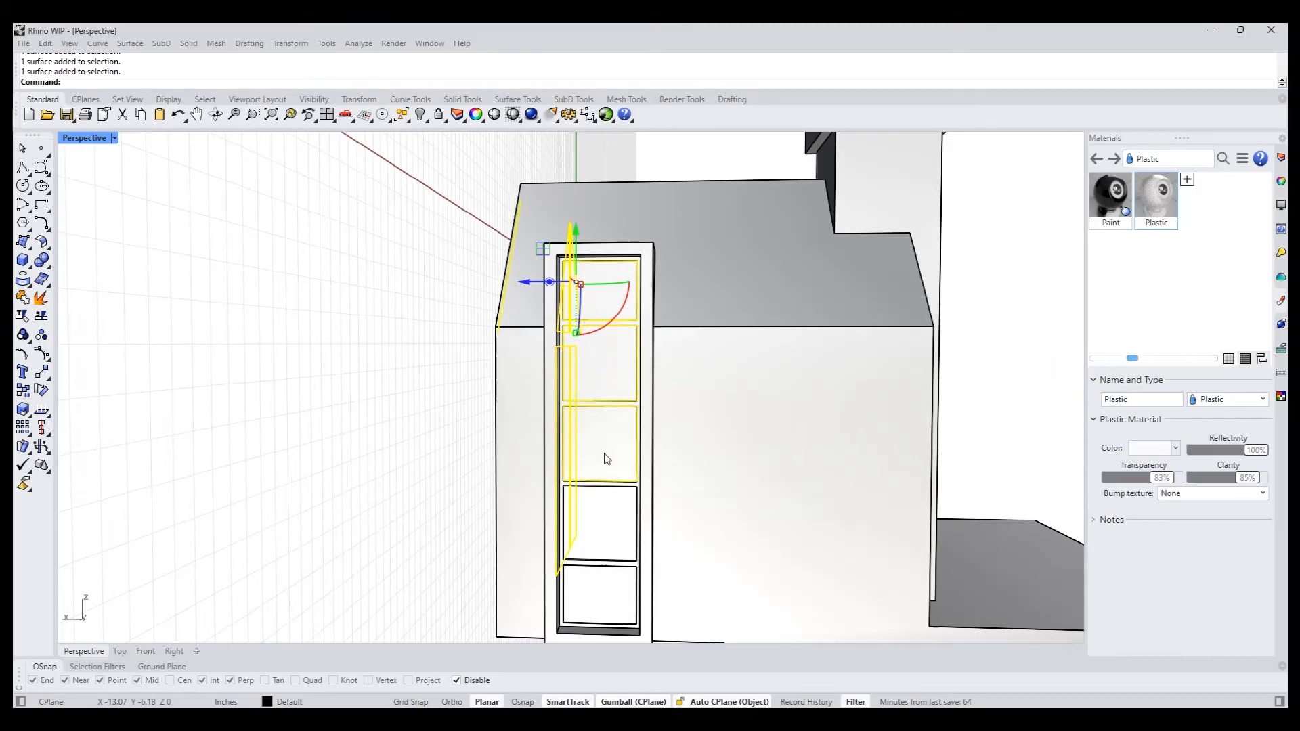
- Add the window panes on both sides of the chimney to the selection and assign the Plastic material to all selected faces
{"action": "scroll", "coordinate": [708, 431], "scroll_direction": "down", "scroll_amount": 6}
{"action": "right_click_drag", "start_coordinate": [609, 424], "coordinate": [399, 403]}
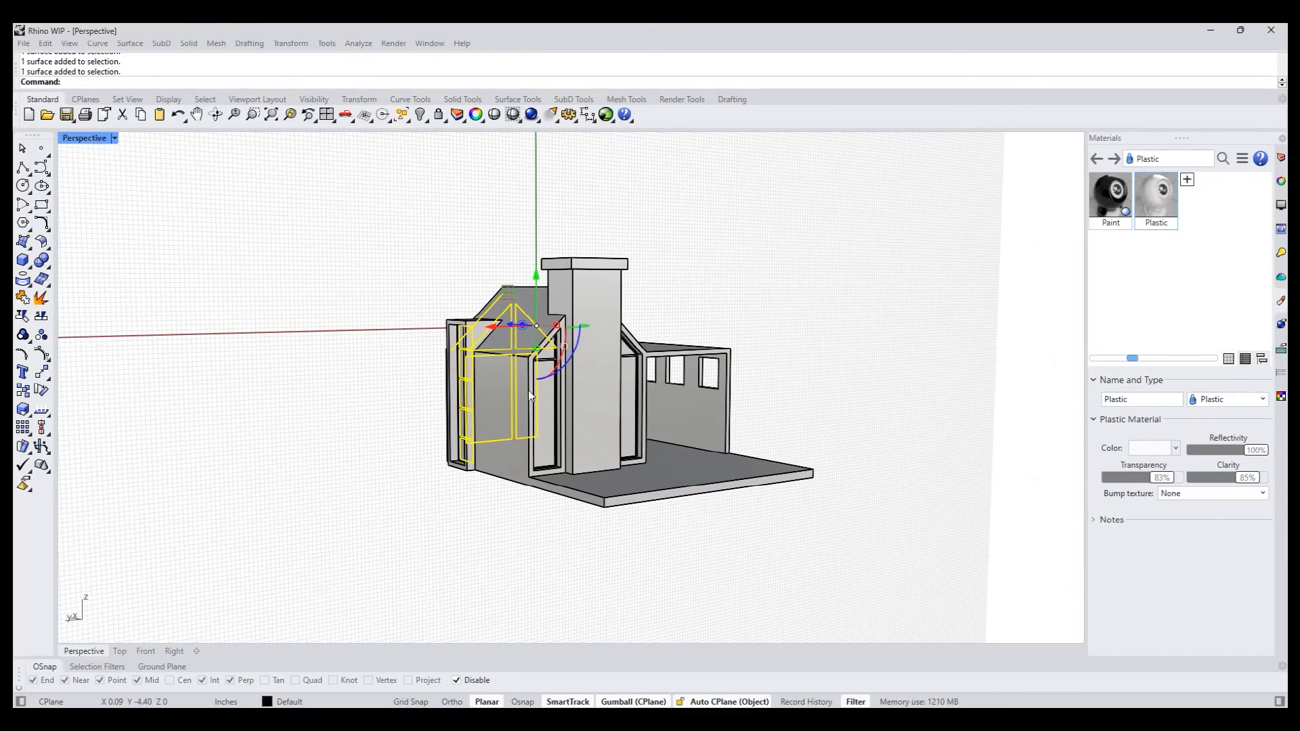
{"action": "scroll", "coordinate": [546, 402], "scroll_direction": "up", "scroll_amount": 6}
{"action": "scroll", "coordinate": [587, 314], "scroll_direction": "up", "scroll_amount": 3}
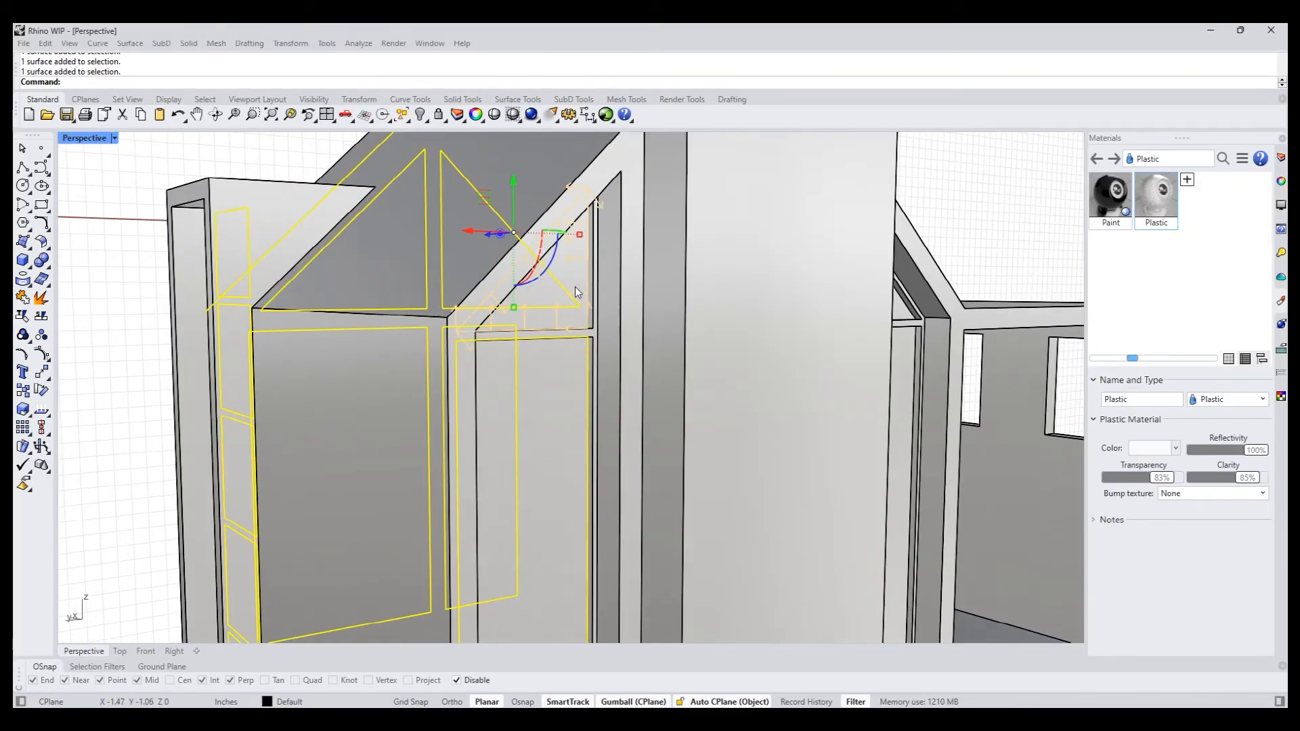
{"action": "left_click", "coordinate": [905, 375], "text": "ctrl+shift"}
{"action": "right_click_drag", "start_coordinate": [951, 361], "coordinate": [633, 322]}
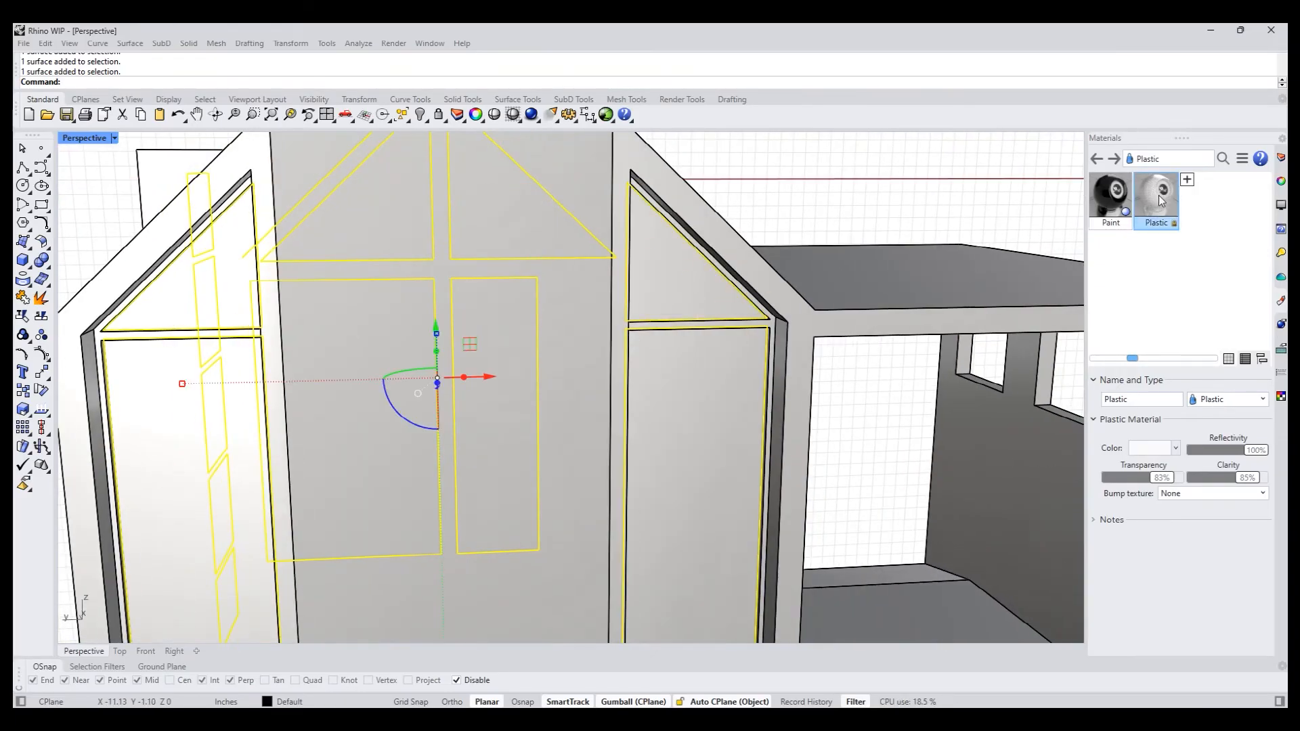
{"action": "right_click", "coordinate": [1155, 195]}
{"action": "left_click", "coordinate": [1025, 199]}
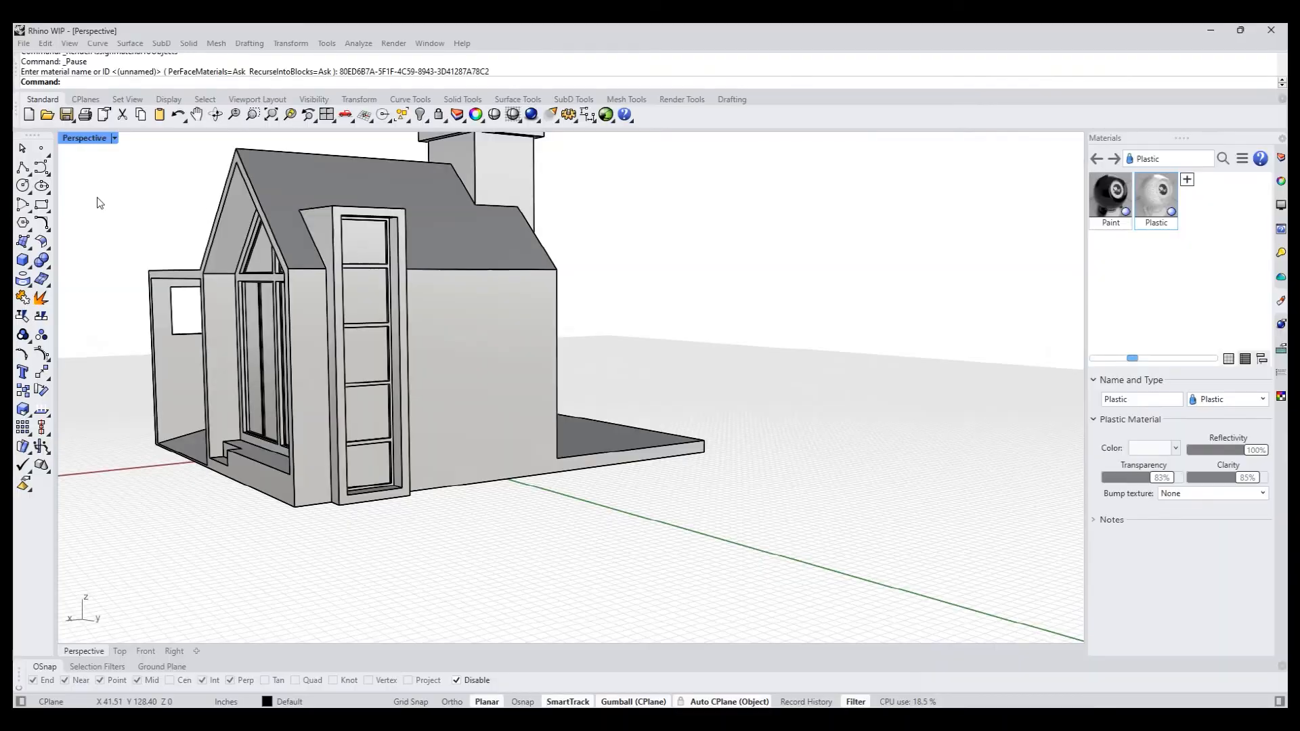
- Set the Perspective viewport's display mode to Rendered and view the gabled window wall
{"action": "left_click", "coordinate": [88, 138]}
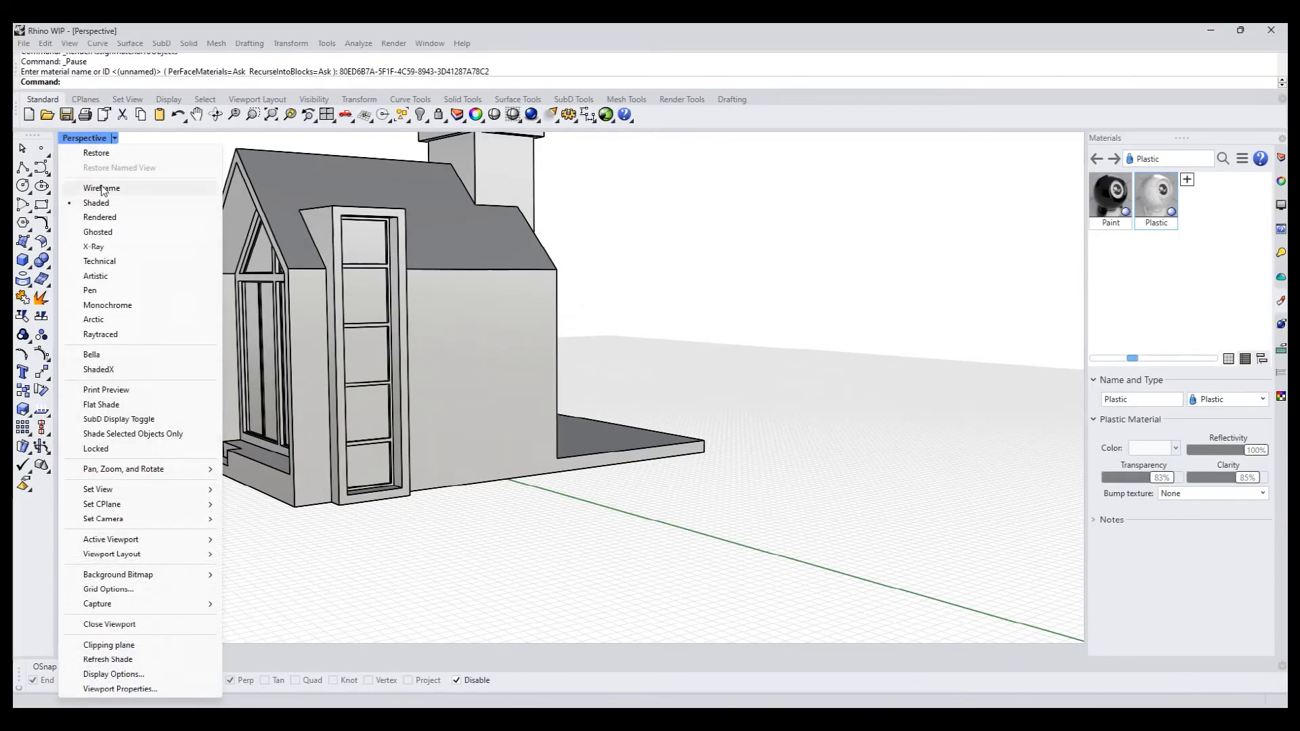
{"action": "left_click", "coordinate": [100, 217]}
{"action": "right_click_drag", "start_coordinate": [390, 331], "coordinate": [680, 399]}
- Import the ScotsPine material from the Wood > Pine folder of the material library
{"action": "left_click", "coordinate": [1186, 180]}
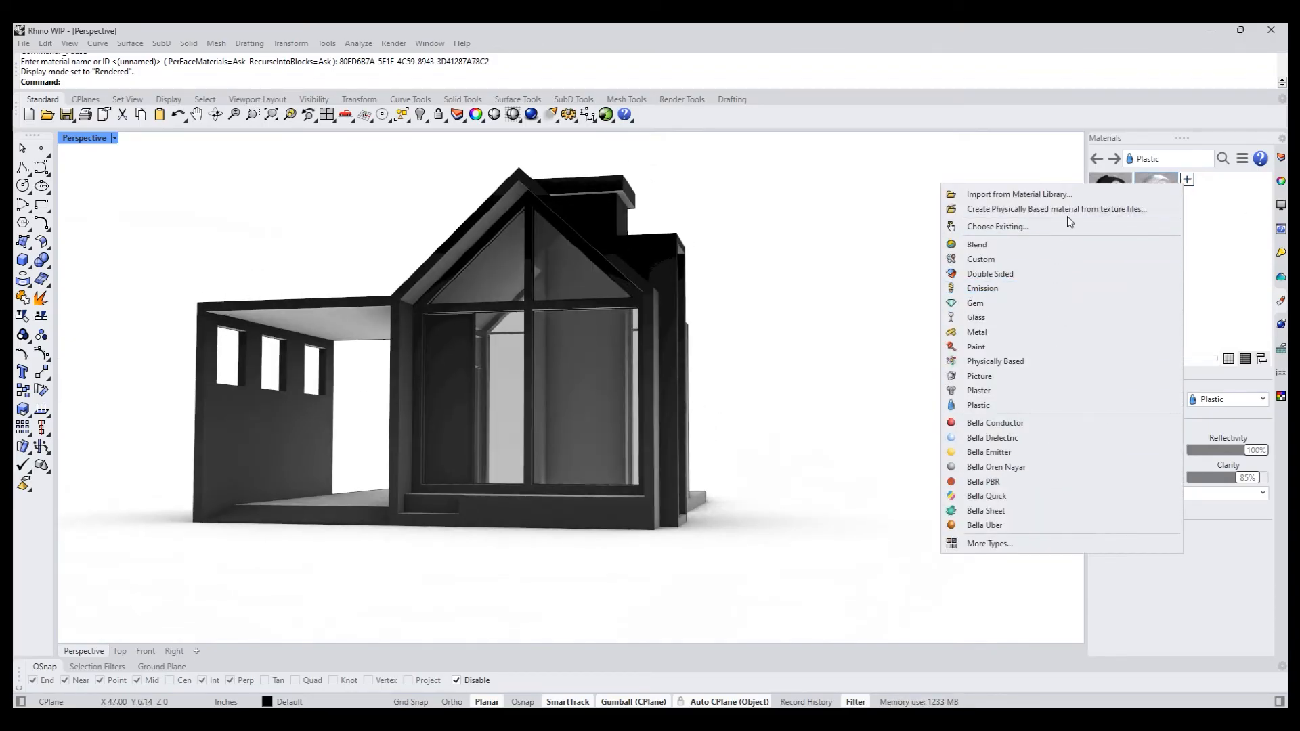
{"action": "left_click", "coordinate": [1063, 195]}
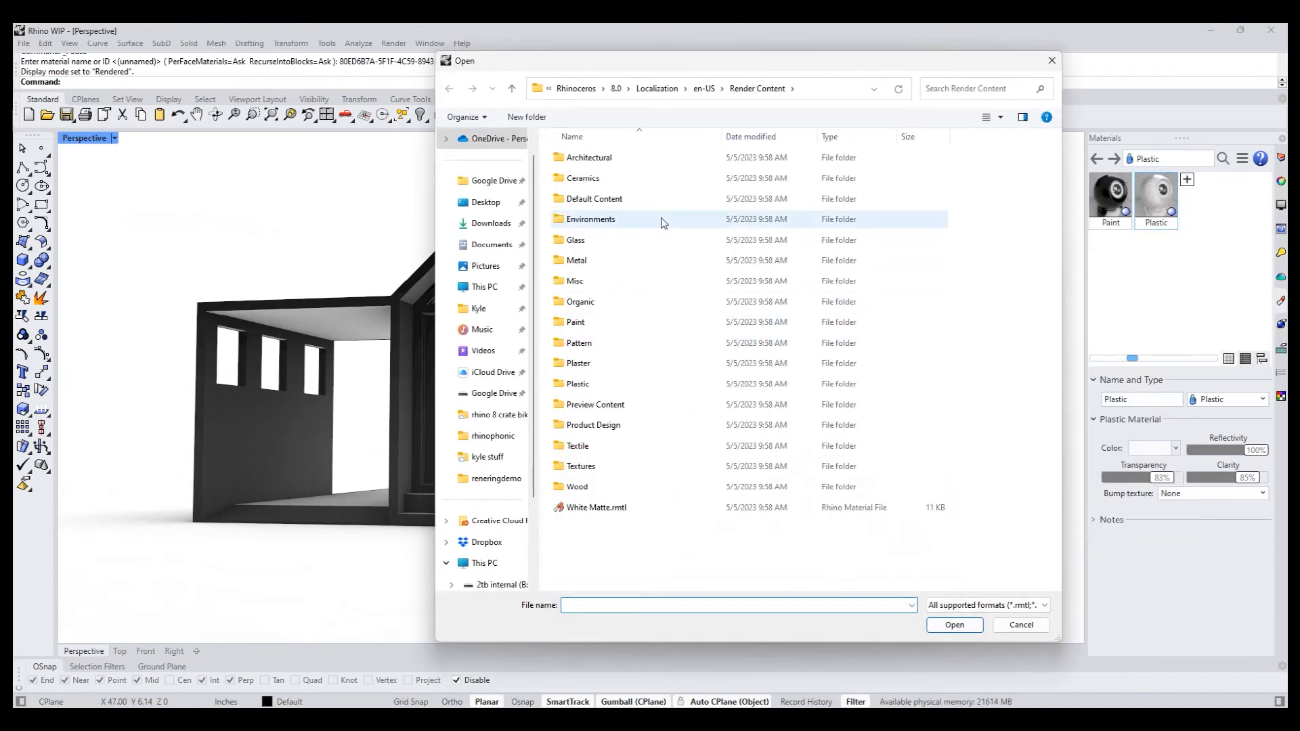
{"action": "double_click", "coordinate": [591, 485]}
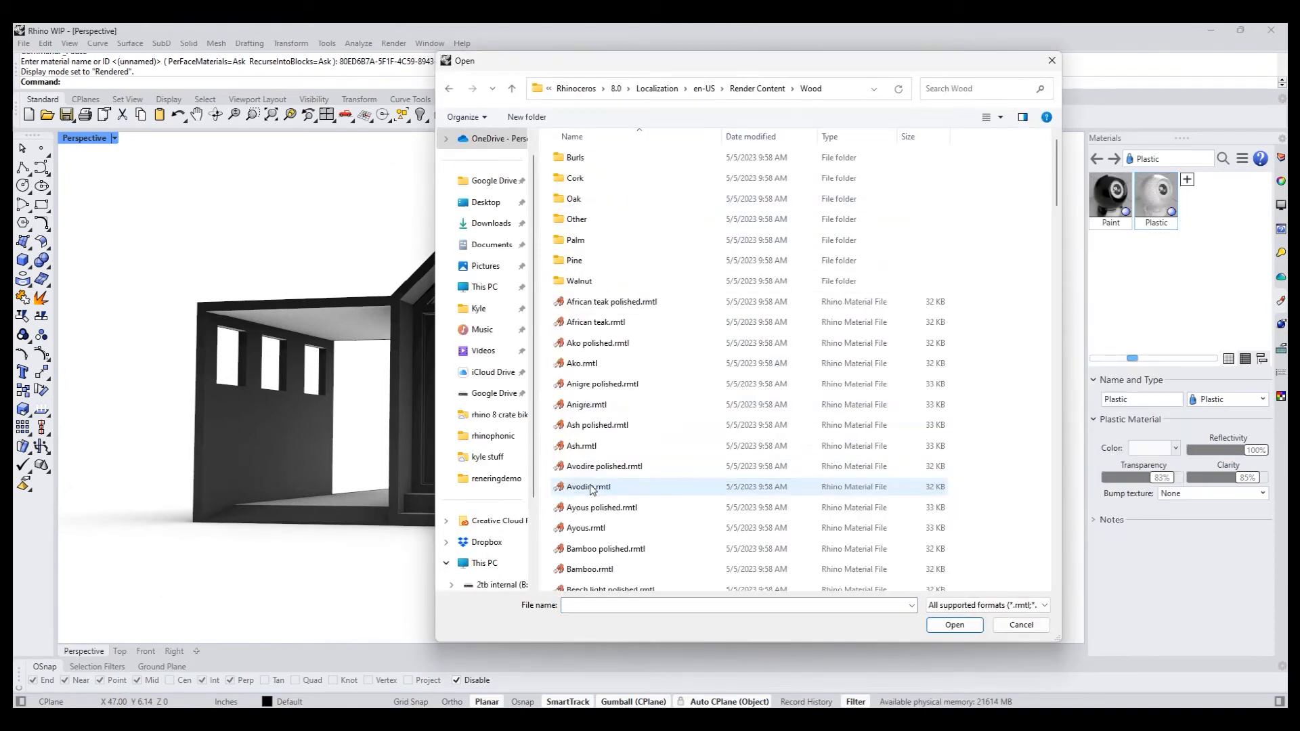
{"action": "double_click", "coordinate": [575, 259]}
{"action": "double_click", "coordinate": [592, 343]}
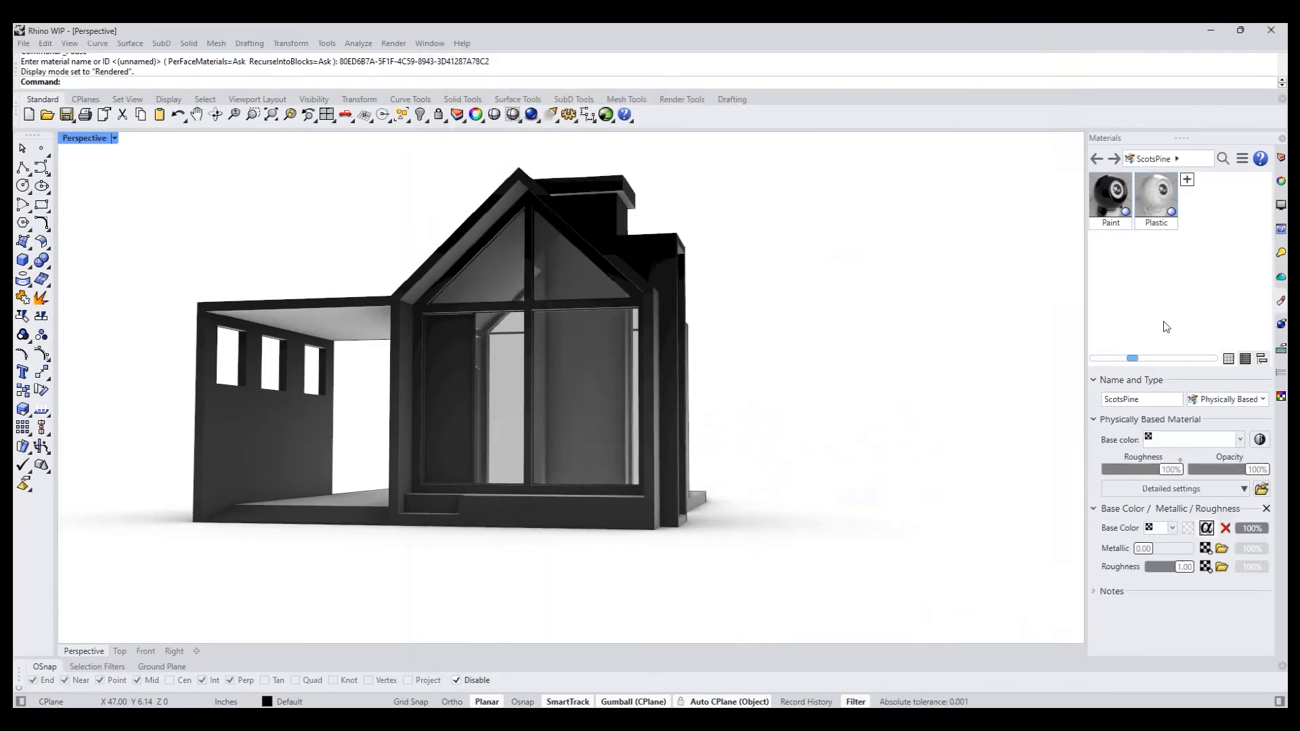
- Select the canopy's underside and the inner reveal faces of the gabled front, and assign the ScotsPine material to them
{"action": "right_click_drag", "start_coordinate": [821, 473], "coordinate": [490, 281]}
{"action": "left_click", "coordinate": [359, 320], "text": "ctrl+shift"}
{"action": "scroll", "coordinate": [459, 261], "scroll_direction": "up", "scroll_amount": 6}
{"action": "left_click", "coordinate": [391, 265], "text": "ctrl+shift"}
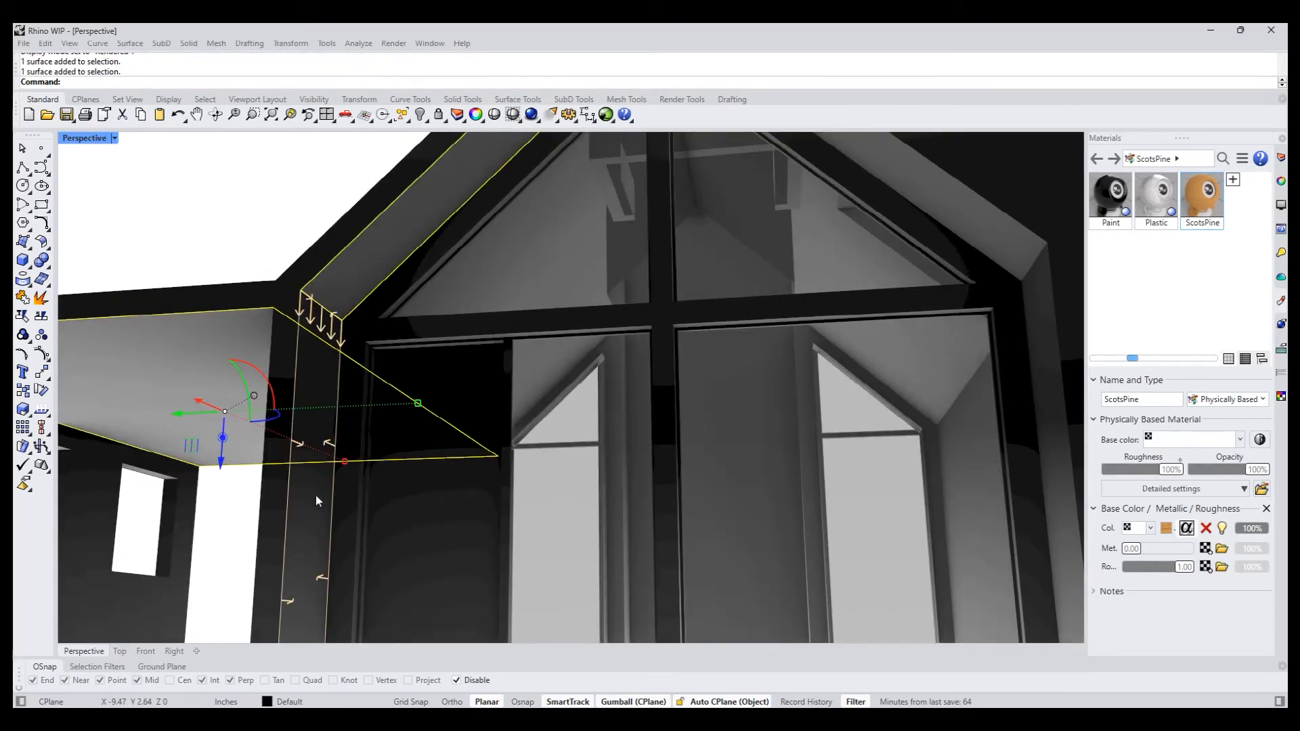
{"action": "scroll", "coordinate": [326, 428], "scroll_direction": "down", "scroll_amount": 5}
{"action": "scroll", "coordinate": [670, 522], "scroll_direction": "up", "scroll_amount": 8}
{"action": "left_click", "coordinate": [666, 514], "text": "ctrl+shift"}
{"action": "left_click", "coordinate": [624, 298], "text": "ctrl+shift"}
{"action": "scroll", "coordinate": [689, 460], "scroll_direction": "down", "scroll_amount": 6}
{"action": "left_click", "coordinate": [1188, 193]}
{"action": "right_click", "coordinate": [1188, 191]}
{"action": "left_click", "coordinate": [1110, 201]}
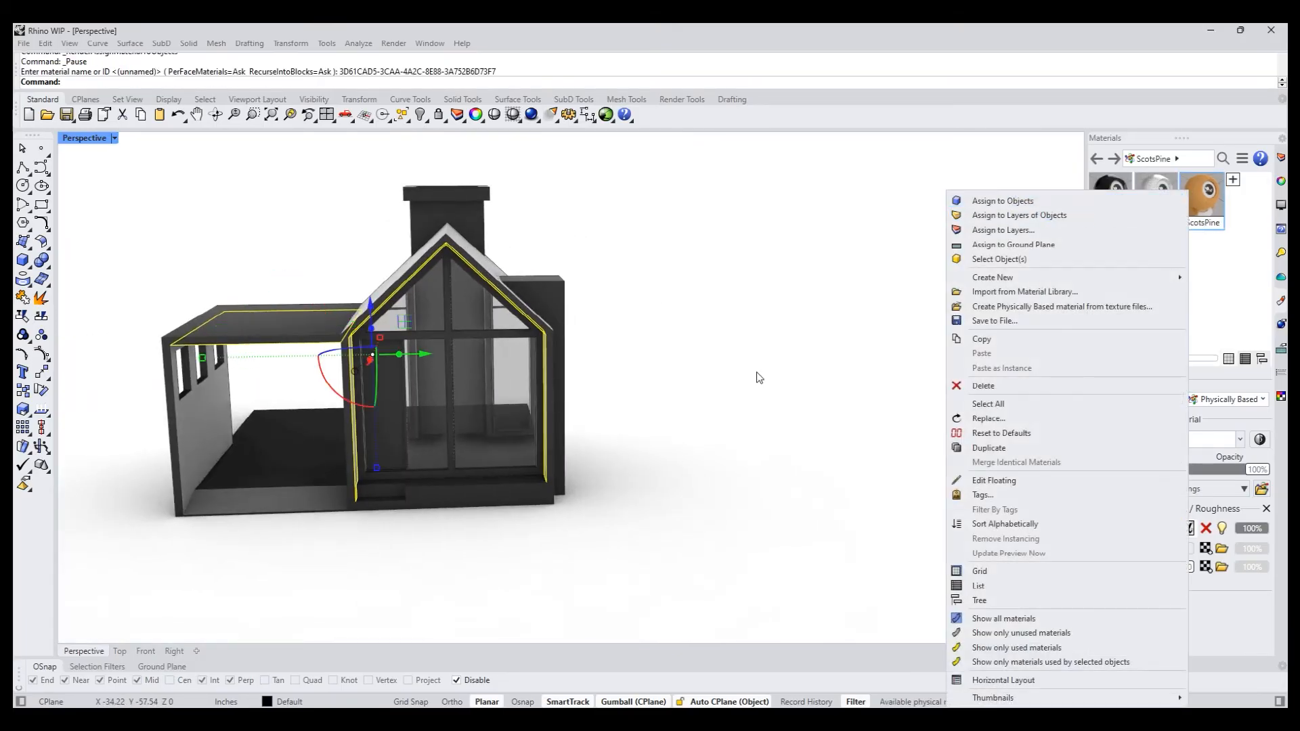
{"action": "left_click", "coordinate": [718, 401]}
- Assign the ScotsPine material to the tall door panel in the gabled window wall
{"action": "right_click_drag", "start_coordinate": [717, 401], "coordinate": [689, 478]}
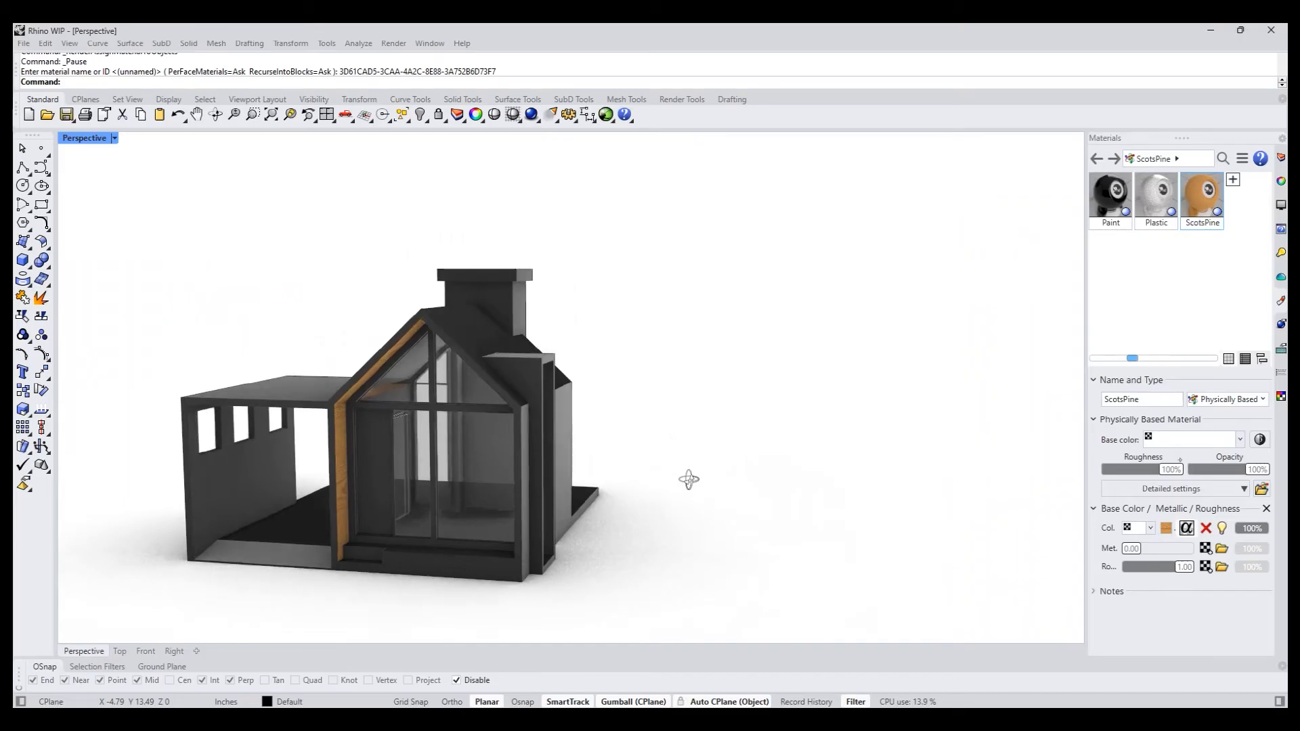
{"action": "scroll", "coordinate": [384, 531], "scroll_direction": "up", "scroll_amount": 5}
{"action": "left_click", "coordinate": [374, 502], "text": "ctrl+shift"}
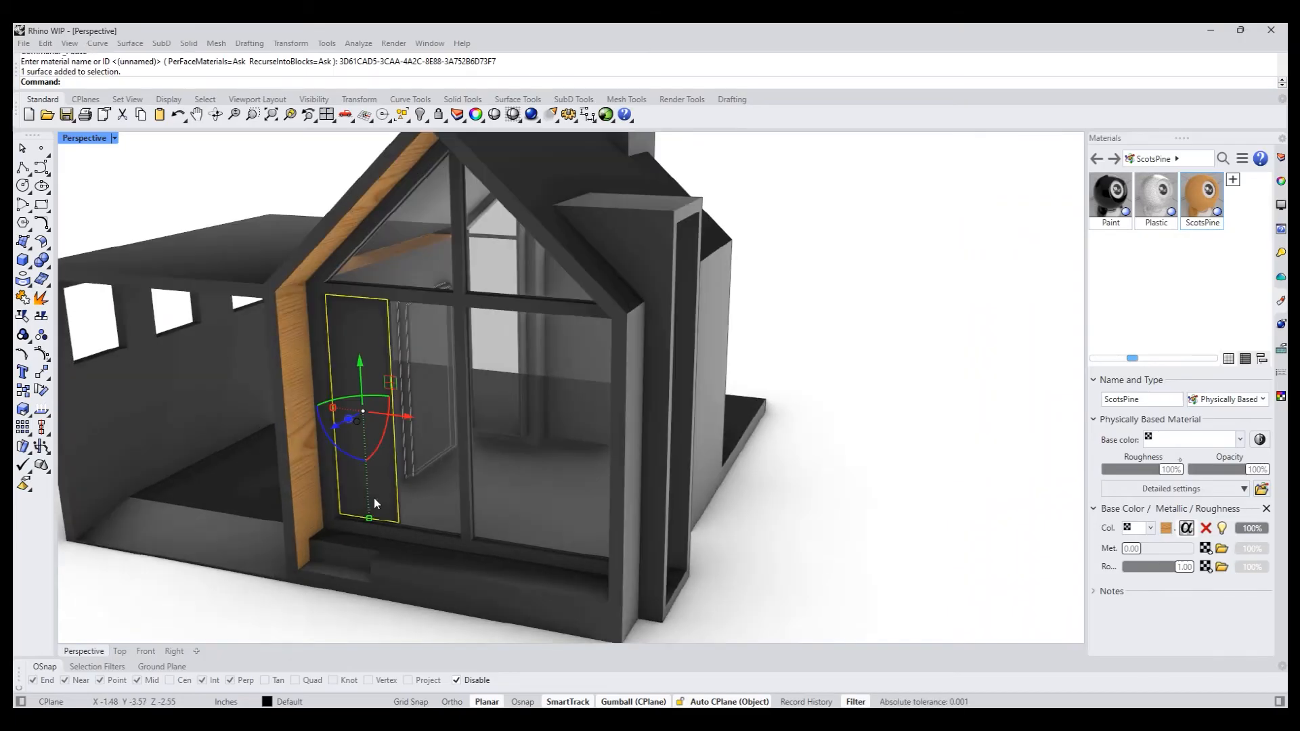
{"action": "right_click", "coordinate": [1210, 206]}
{"action": "left_click", "coordinate": [1040, 205]}
{"action": "left_click", "coordinate": [851, 391]}
- Select the inner reveal faces of the tall side window box and assign the ScotsPine material to them
{"action": "scroll", "coordinate": [781, 445], "scroll_direction": "down", "scroll_amount": 5}
{"action": "right_click_drag", "start_coordinate": [781, 447], "coordinate": [687, 482]}
{"action": "scroll", "coordinate": [823, 447], "scroll_direction": "up", "scroll_amount": 5}
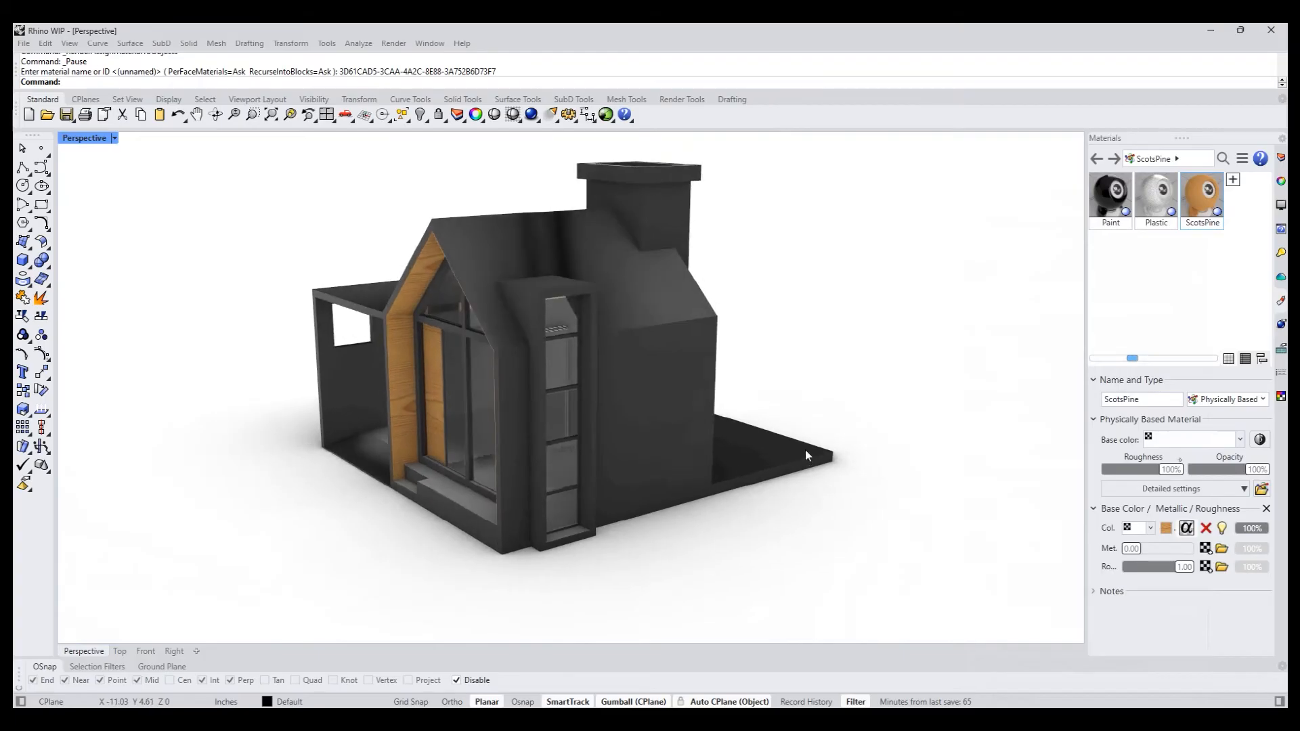
{"action": "left_click", "coordinate": [624, 362], "text": "ctrl+shift"}
{"action": "scroll", "coordinate": [656, 336], "scroll_direction": "down", "scroll_amount": 5}
{"action": "right_click_drag", "start_coordinate": [597, 472], "coordinate": [563, 364]}
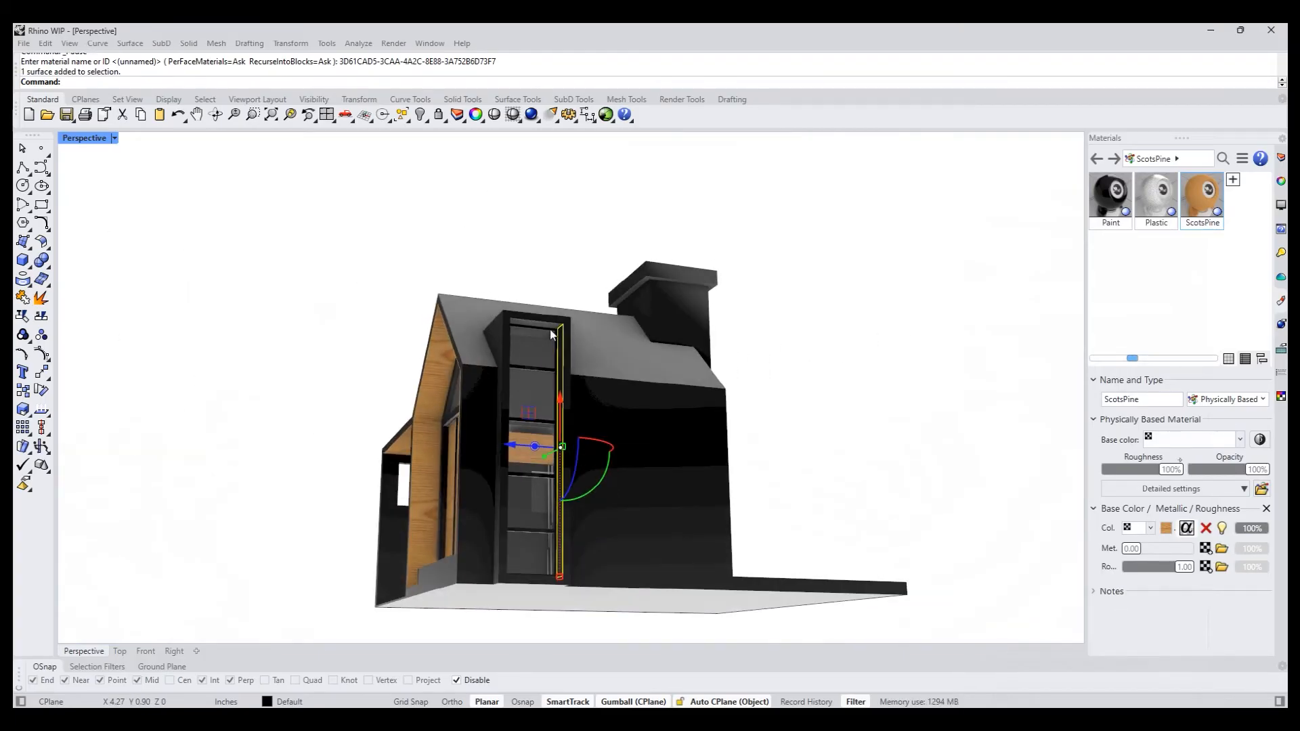
{"action": "scroll", "coordinate": [564, 364], "scroll_direction": "up", "scroll_amount": 6}
{"action": "left_click", "coordinate": [546, 329], "text": "ctrl+shift"}
{"action": "scroll", "coordinate": [562, 364], "scroll_direction": "down", "scroll_amount": 6}
{"action": "scroll", "coordinate": [562, 364], "scroll_direction": "up", "scroll_amount": 6}
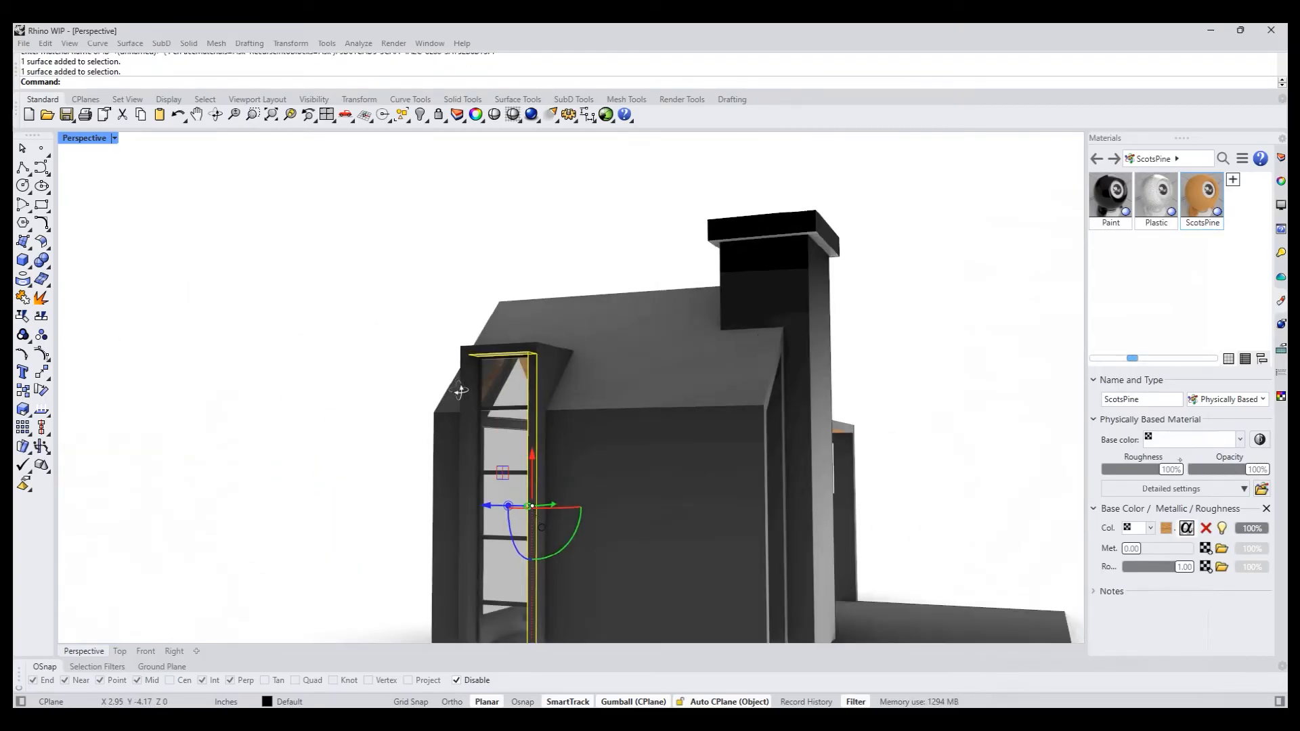
{"action": "left_click", "coordinate": [494, 403], "text": "ctrl+shift"}
{"action": "right_click", "coordinate": [1197, 204]}
{"action": "left_click", "coordinate": [1073, 197]}
- Import the Concrete light material from the Architectural > Wall > Concrete folder of the material library
{"action": "scroll", "coordinate": [307, 327], "scroll_direction": "down", "scroll_amount": 6}
{"action": "right_click_drag", "start_coordinate": [222, 336], "coordinate": [454, 470]}
{"action": "right_click_drag", "start_coordinate": [1031, 281], "coordinate": [598, 420]}
{"action": "left_click", "coordinate": [570, 485]}
{"action": "left_click", "coordinate": [677, 419]}
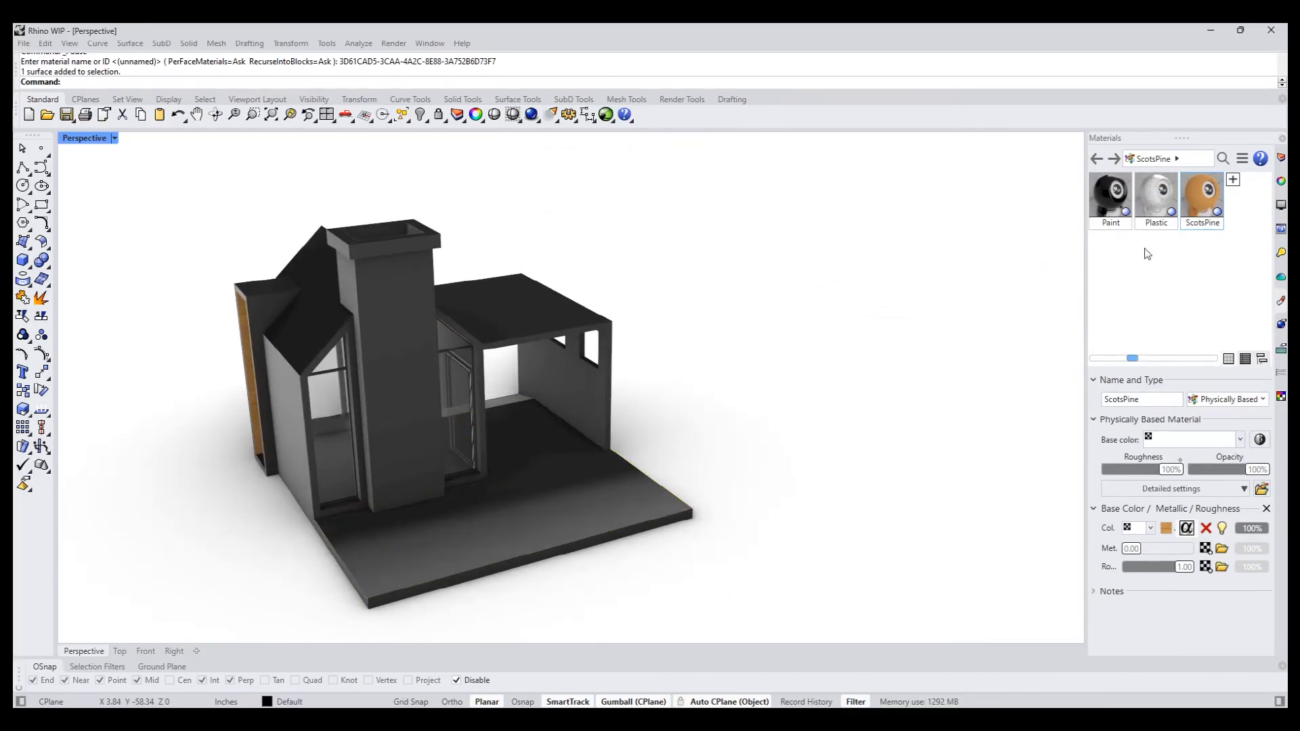
{"action": "left_click", "coordinate": [1239, 181]}
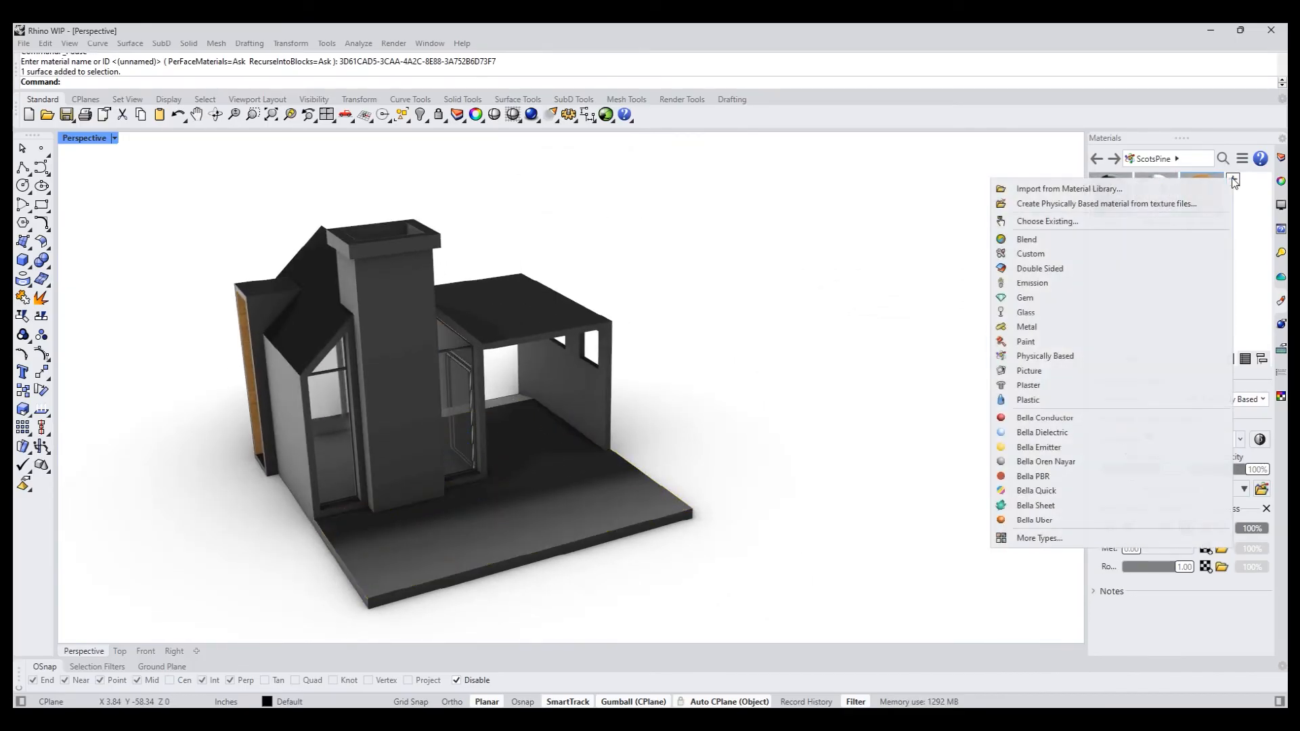
{"action": "left_click", "coordinate": [1082, 190]}
{"action": "left_click", "coordinate": [587, 161]}
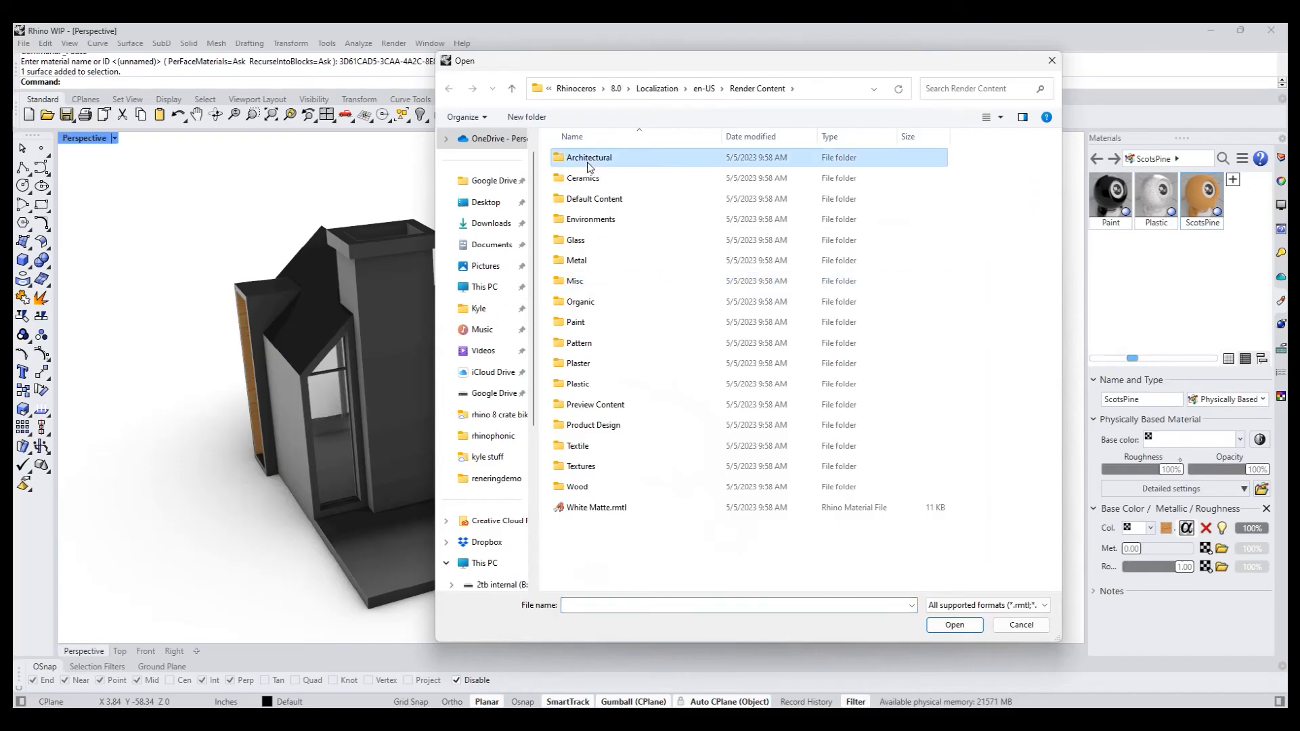
{"action": "double_click", "coordinate": [587, 161]}
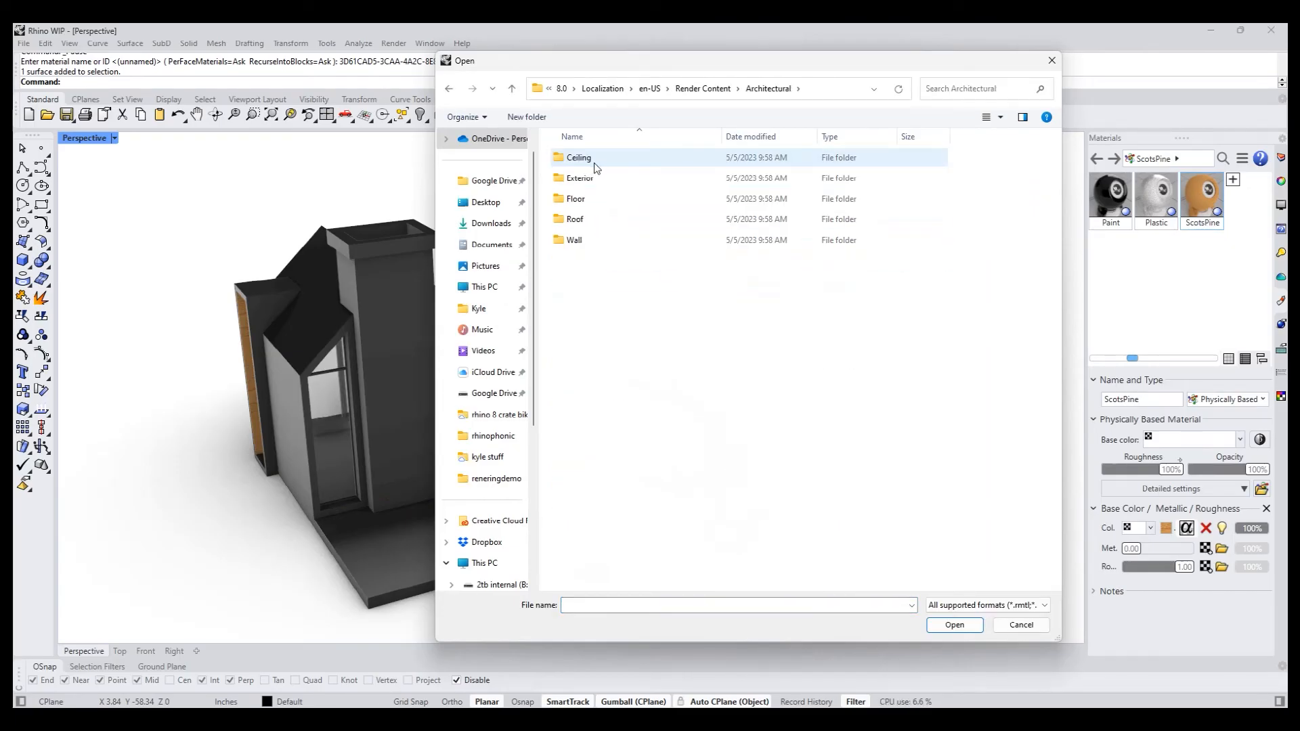
{"action": "double_click", "coordinate": [593, 238]}
{"action": "double_click", "coordinate": [583, 261]}
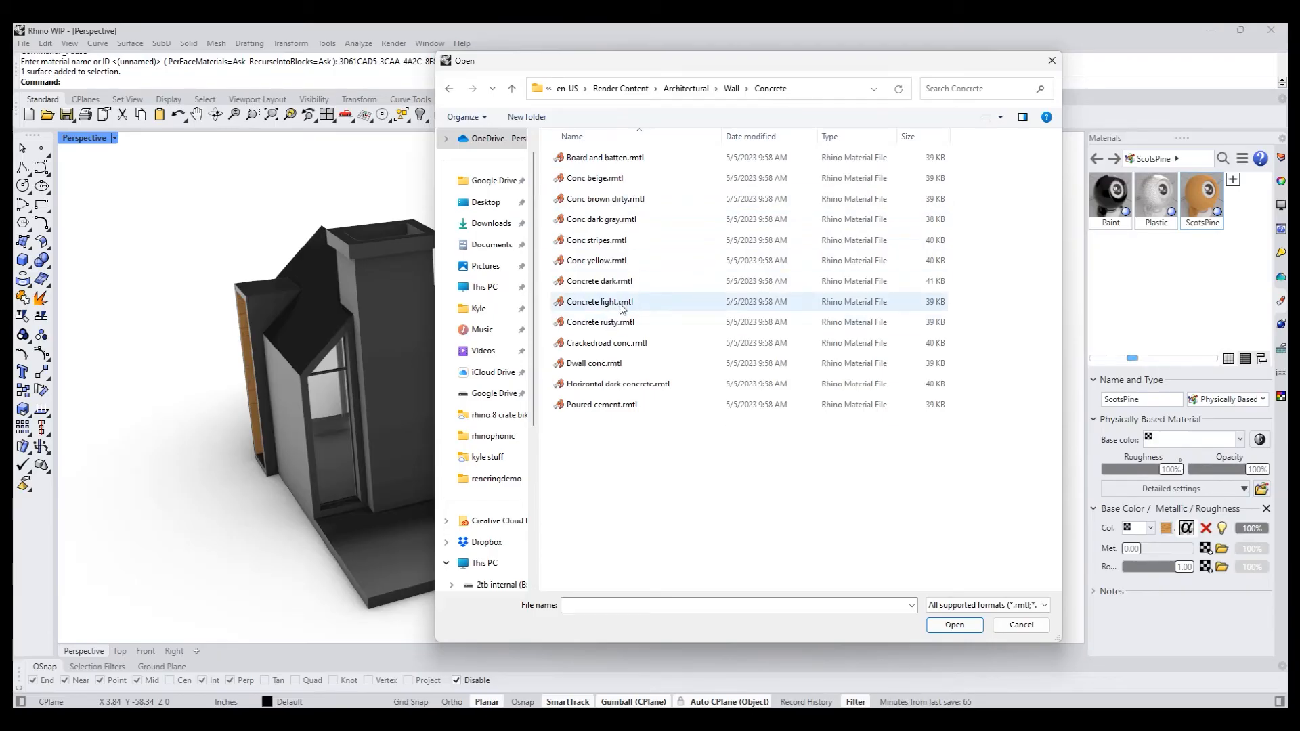
{"action": "double_click", "coordinate": [620, 302]}
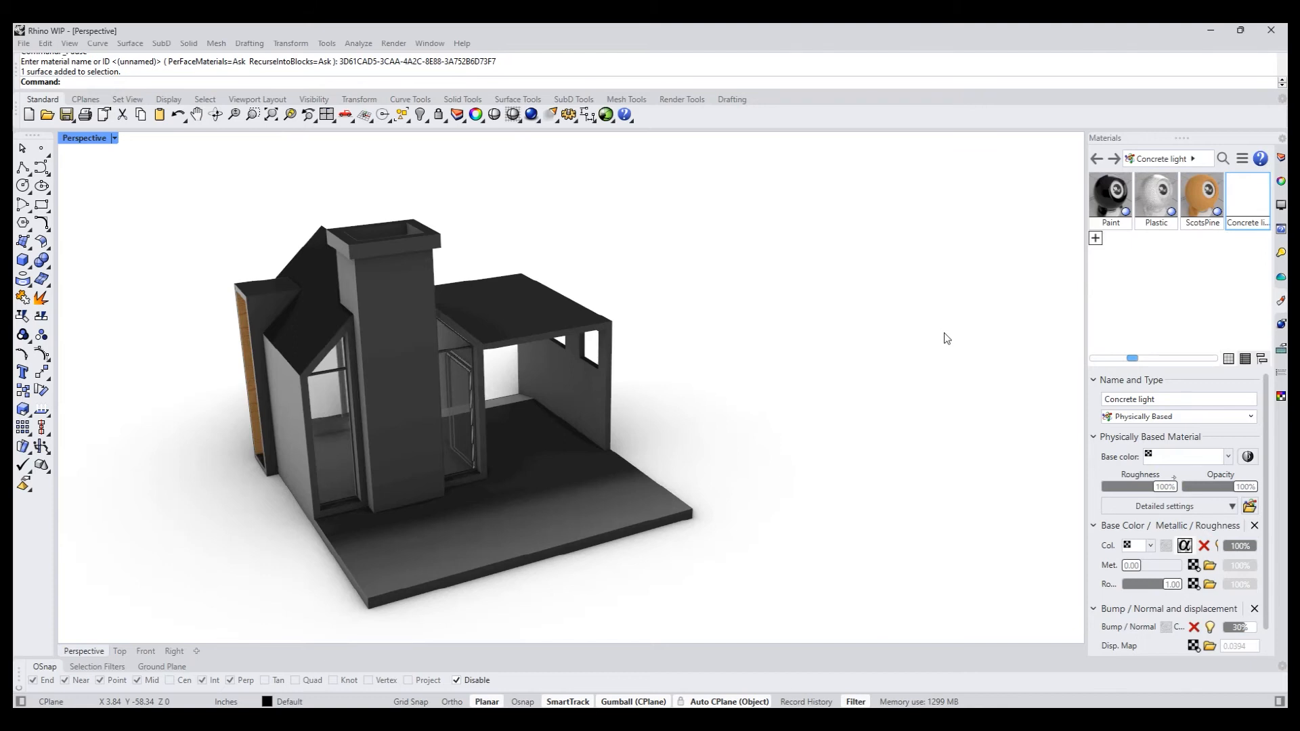
- Select the platform's top face and the floor strip at the canopy's front opening, and assign the Concrete light material to them
{"action": "scroll", "coordinate": [717, 384], "scroll_direction": "down", "scroll_amount": 3}
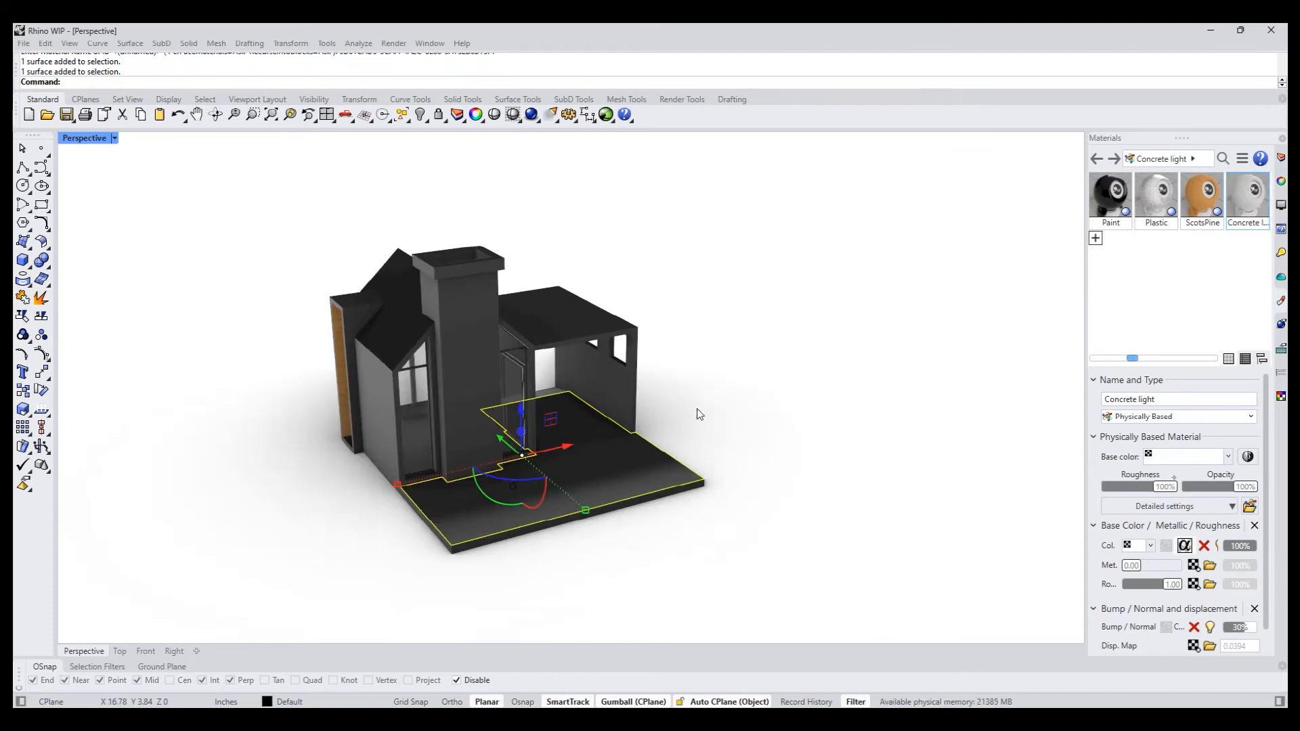
{"action": "right_click_drag", "start_coordinate": [685, 429], "coordinate": [265, 406]}
{"action": "left_click", "coordinate": [778, 455]}
{"action": "scroll", "coordinate": [609, 443], "scroll_direction": "up", "scroll_amount": 4}
{"action": "left_click", "coordinate": [596, 432]}
{"action": "right_click_drag", "start_coordinate": [769, 551], "coordinate": [371, 489]}
{"action": "scroll", "coordinate": [397, 297], "scroll_direction": "up", "scroll_amount": 3}
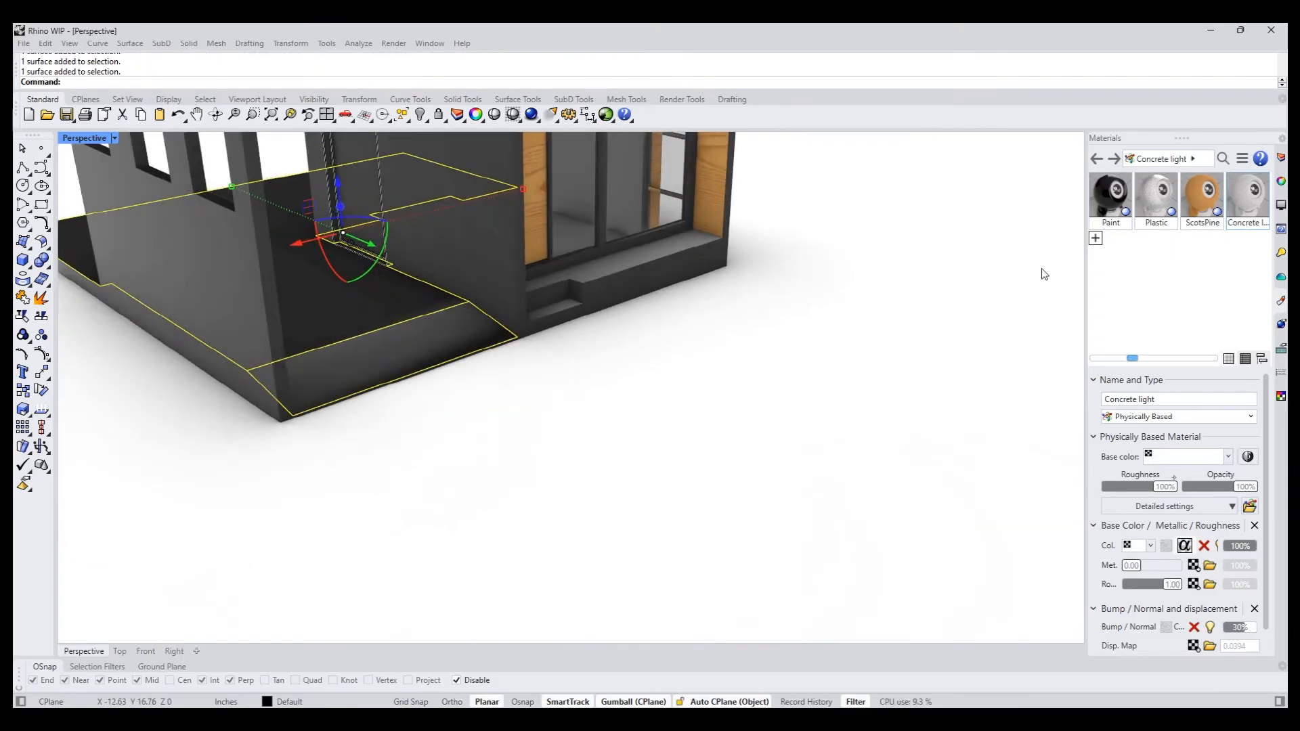
{"action": "right_click", "coordinate": [1247, 195]}
{"action": "left_click", "coordinate": [1079, 205]}
{"action": "left_click", "coordinate": [901, 315]}
- Assign the ScotsPine material to the back face of the step notch below the door
{"action": "scroll", "coordinate": [656, 371], "scroll_direction": "down", "scroll_amount": 5}
{"action": "right_click_drag", "start_coordinate": [667, 480], "coordinate": [440, 466]}
{"action": "scroll", "coordinate": [660, 468], "scroll_direction": "up", "scroll_amount": 7}
{"action": "right_click_drag", "start_coordinate": [542, 469], "coordinate": [325, 462], "text": "shift"}
{"action": "right_click_drag", "start_coordinate": [349, 466], "coordinate": [427, 461]}
{"action": "right_click_drag", "start_coordinate": [470, 506], "coordinate": [416, 502], "text": "shift"}
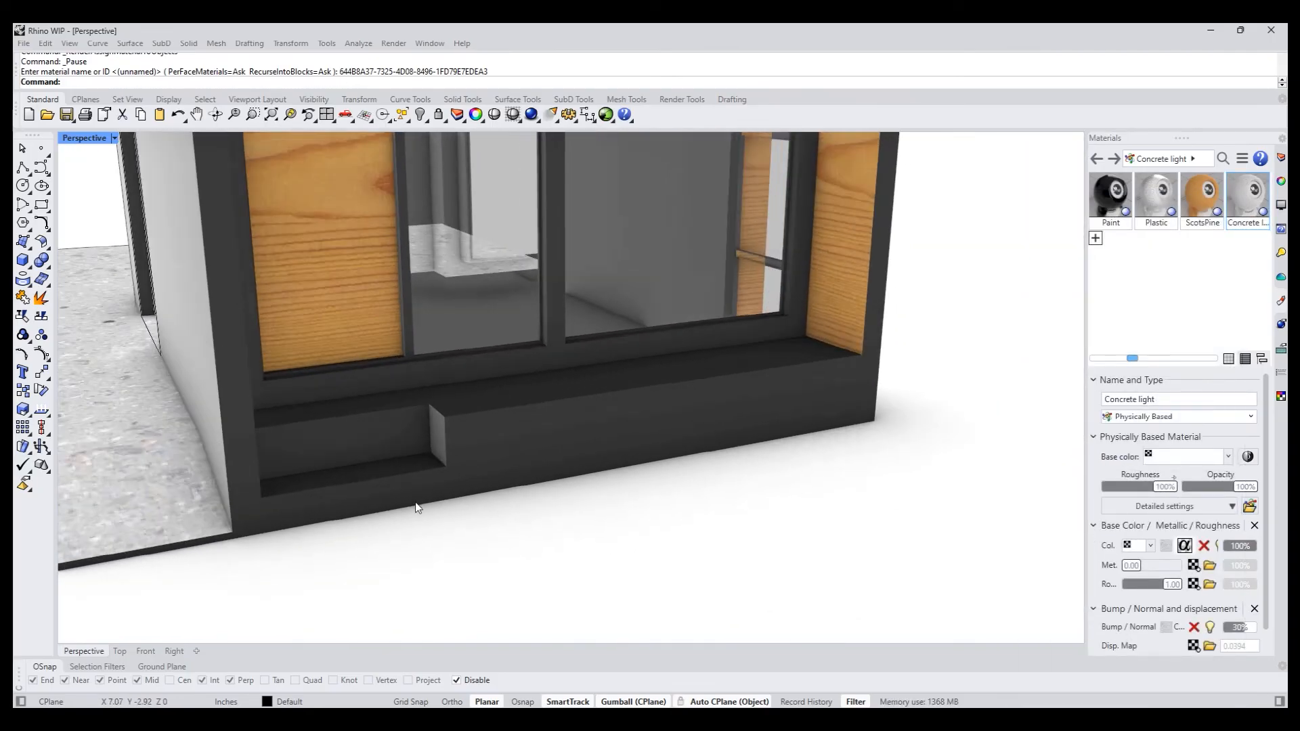
{"action": "scroll", "coordinate": [420, 483], "scroll_direction": "down", "scroll_amount": 3}
{"action": "left_click", "coordinate": [393, 493]}
{"action": "left_click", "coordinate": [435, 522]}
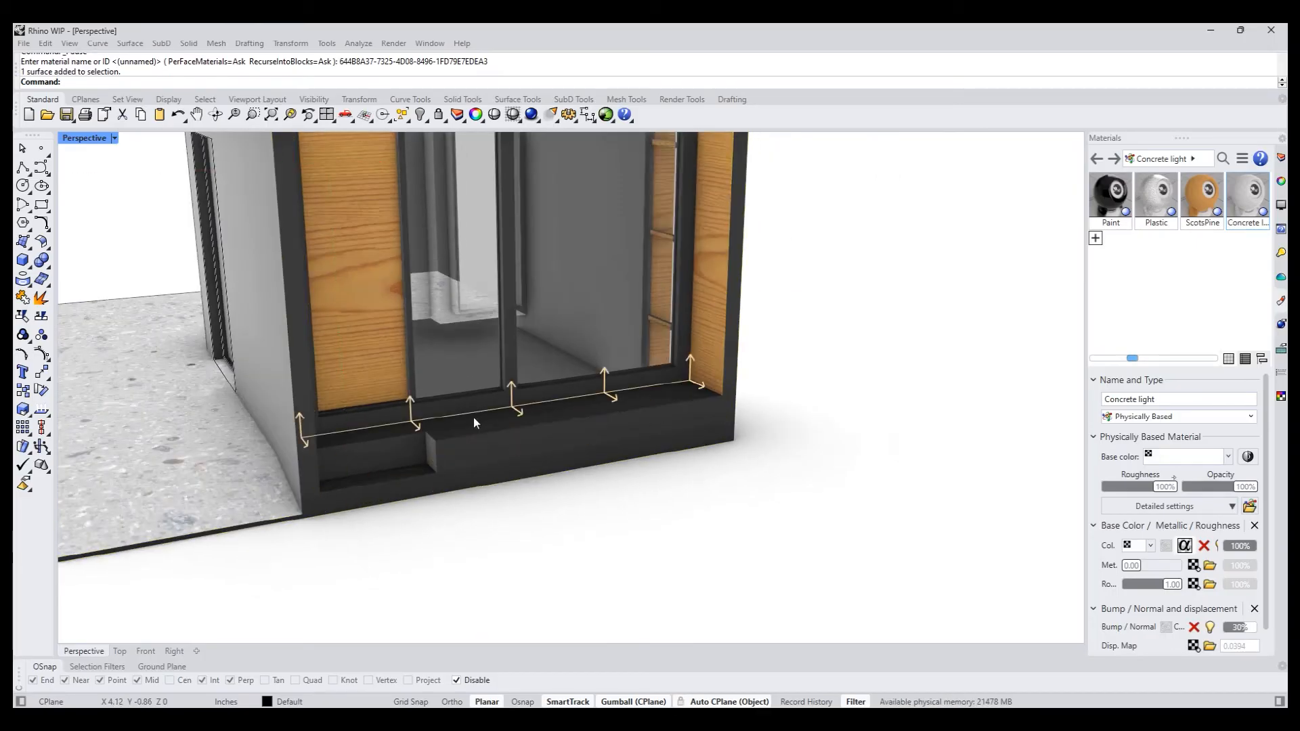
{"action": "left_click", "coordinate": [404, 453]}
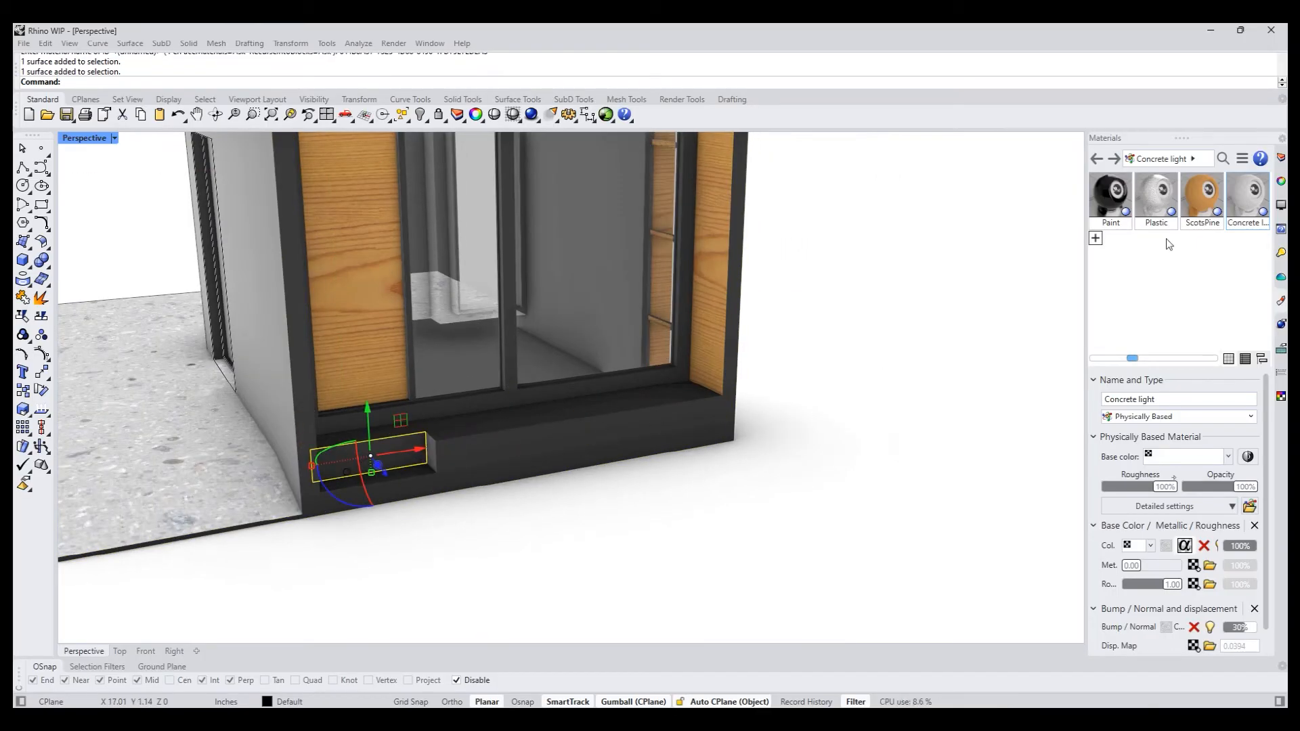
{"action": "right_click", "coordinate": [1196, 194]}
{"action": "left_click", "coordinate": [1015, 197]}
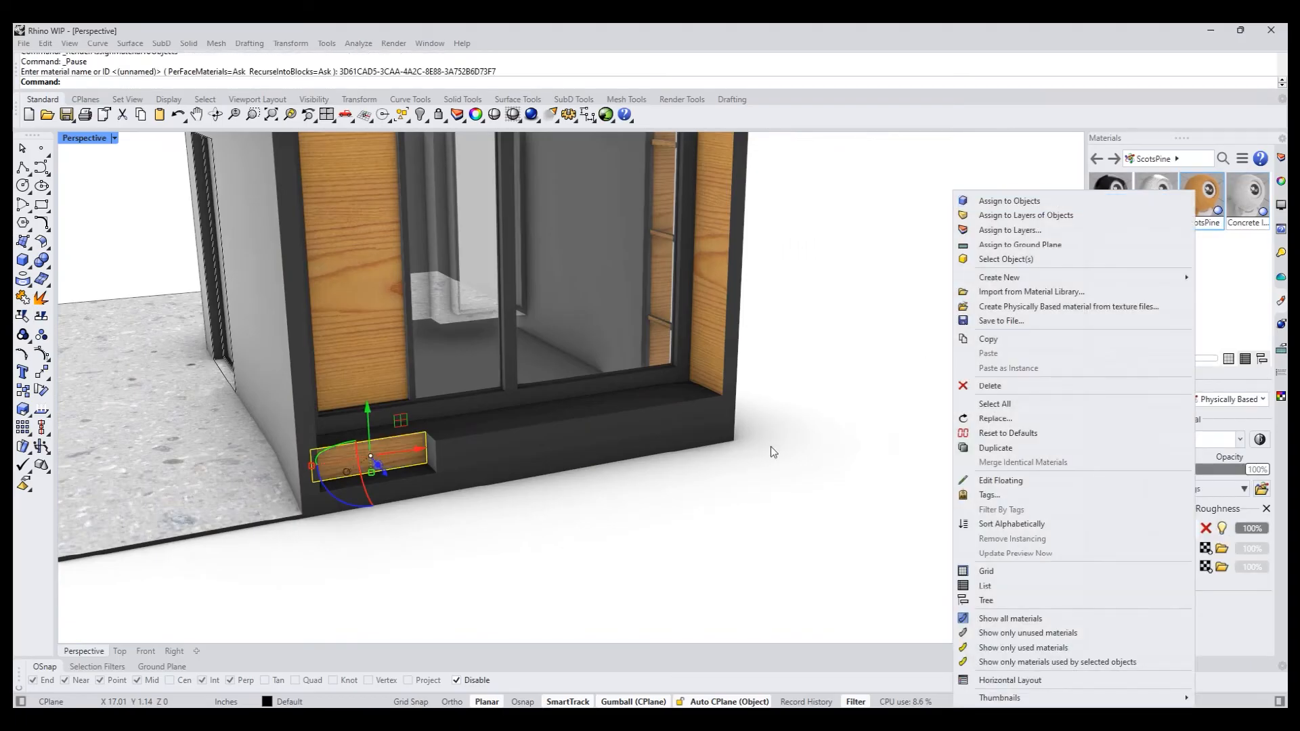
- Assign the ScotsPine material to the top face of the ledge in front of the gabled window wall
{"action": "scroll", "coordinate": [772, 450], "scroll_direction": "down", "scroll_amount": 7}
{"action": "right_click_drag", "start_coordinate": [713, 541], "coordinate": [606, 538]}
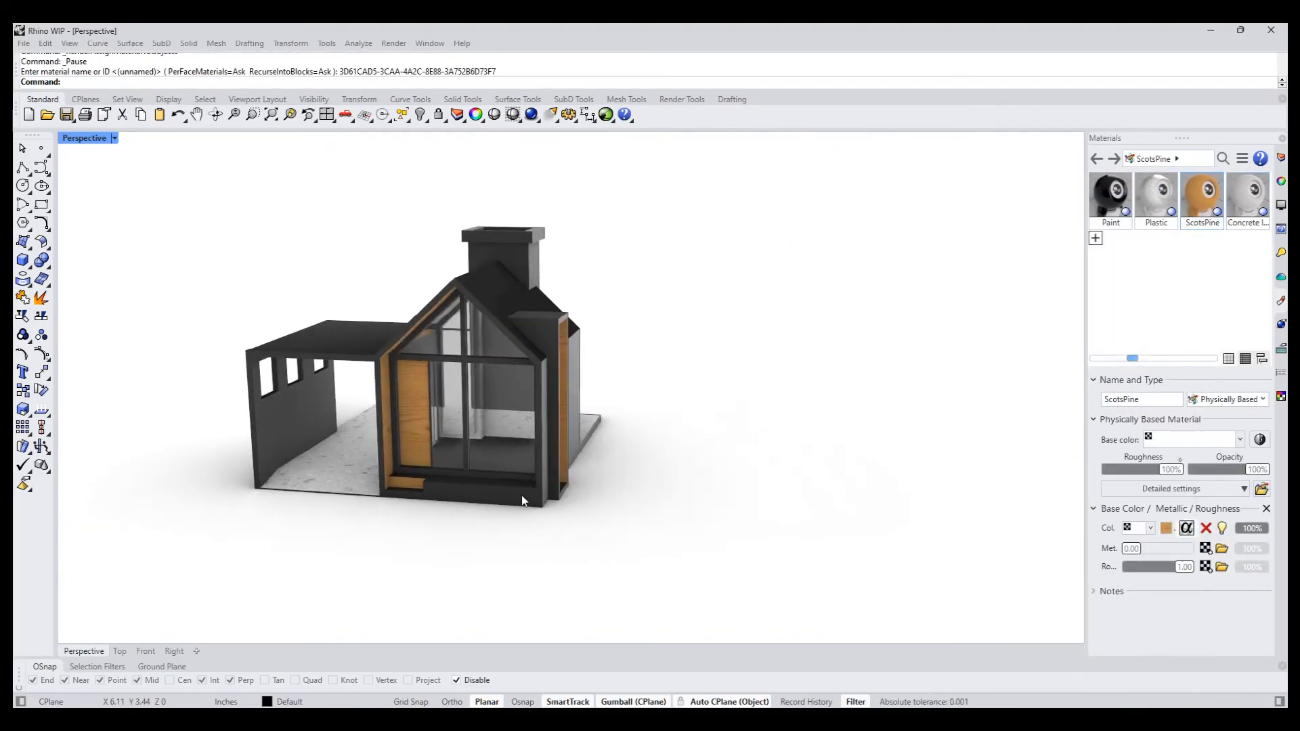
{"action": "scroll", "coordinate": [437, 493], "scroll_direction": "up", "scroll_amount": 8}
{"action": "left_click", "coordinate": [448, 460]}
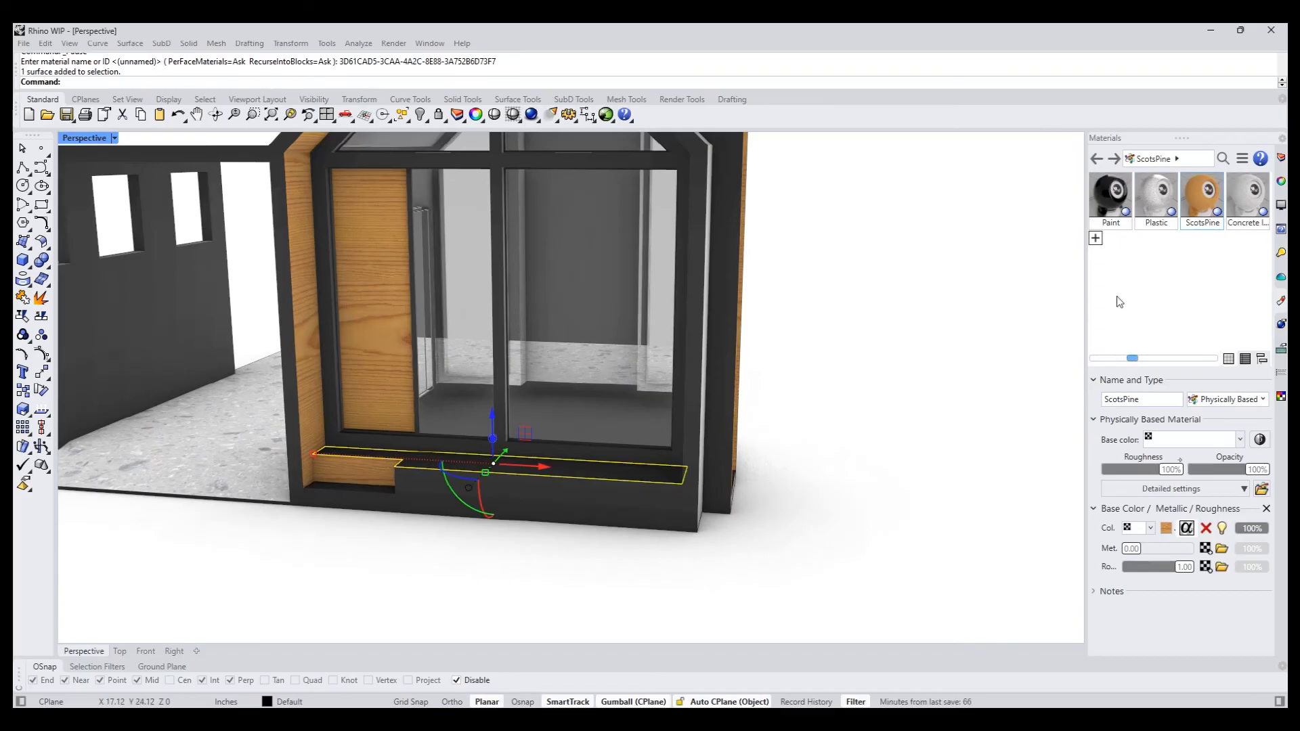
{"action": "right_click", "coordinate": [1191, 197]}
{"action": "left_click", "coordinate": [1144, 199]}
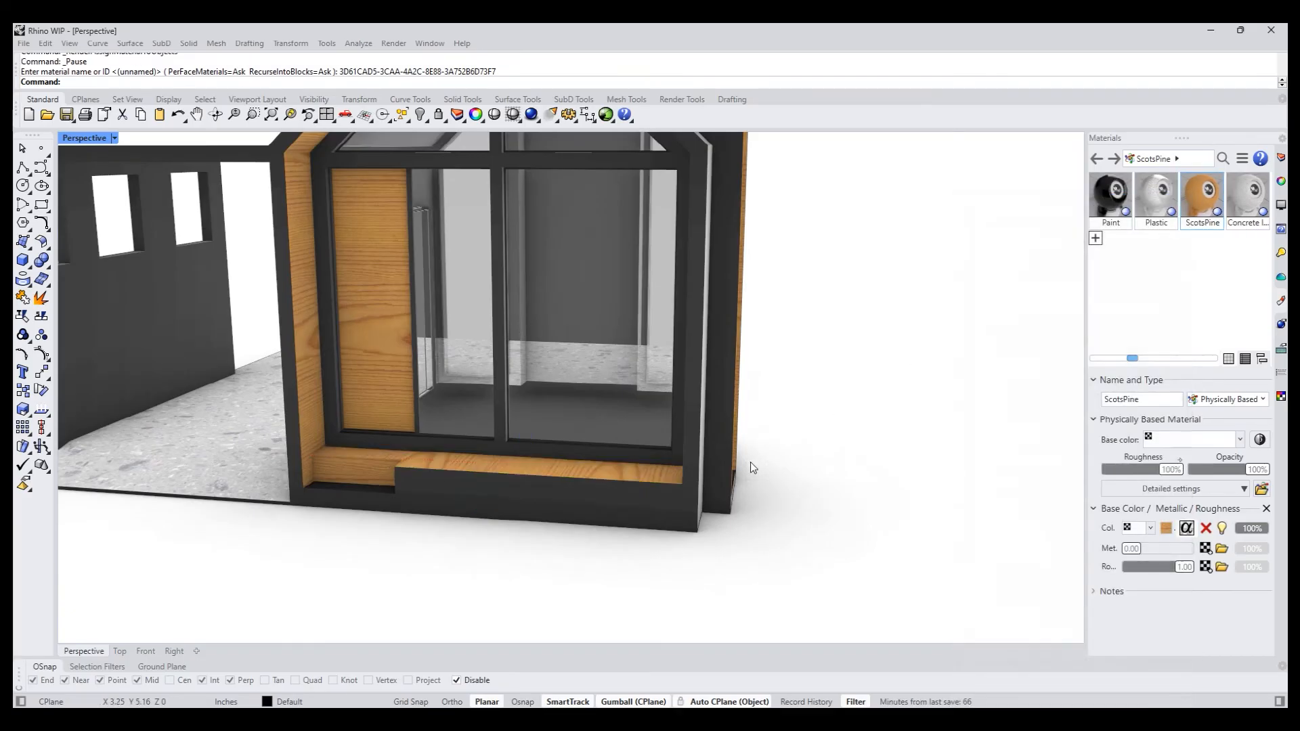
- Review the materials around the house and set the Perspective viewport's display mode to Shaded
{"action": "scroll", "coordinate": [750, 462], "scroll_direction": "down", "scroll_amount": 6}
{"action": "right_click_drag", "start_coordinate": [617, 523], "coordinate": [571, 525], "text": "shift"}
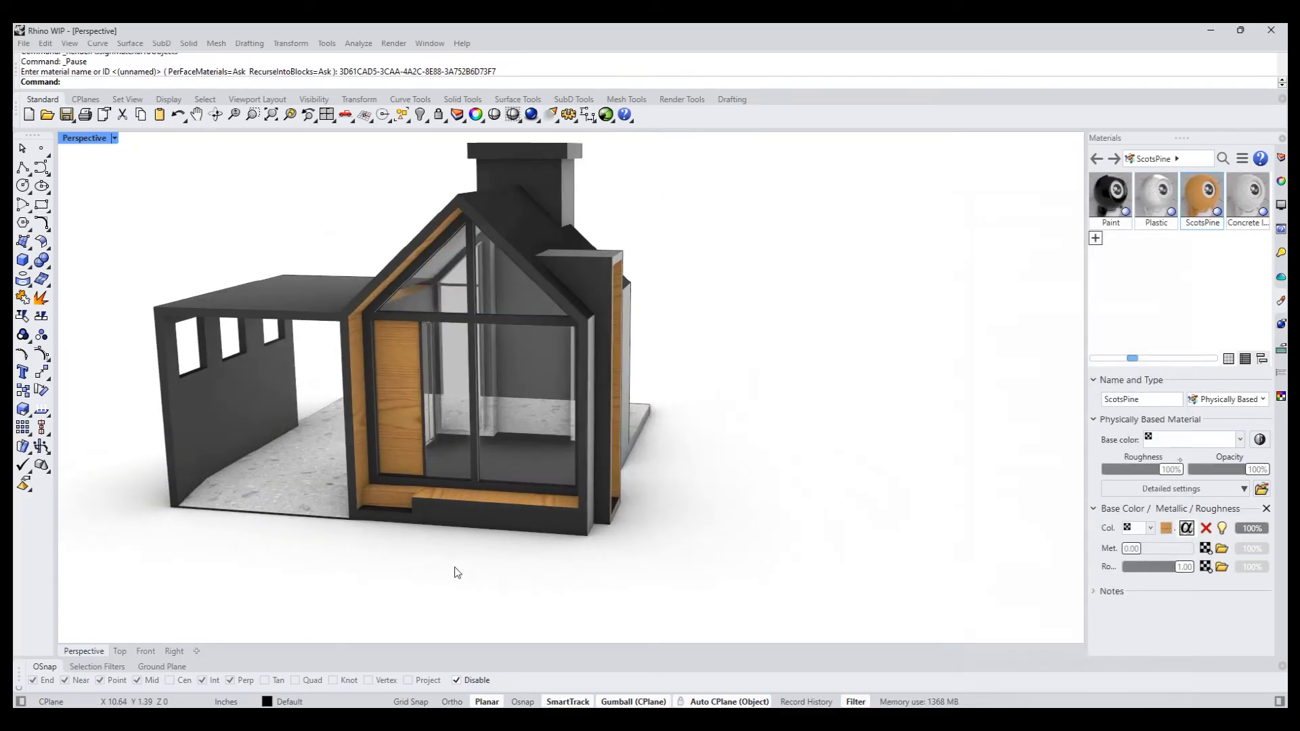
{"action": "right_click_drag", "start_coordinate": [362, 603], "coordinate": [664, 494], "text": "shift"}
{"action": "scroll", "coordinate": [489, 588], "scroll_direction": "down", "scroll_amount": 3}
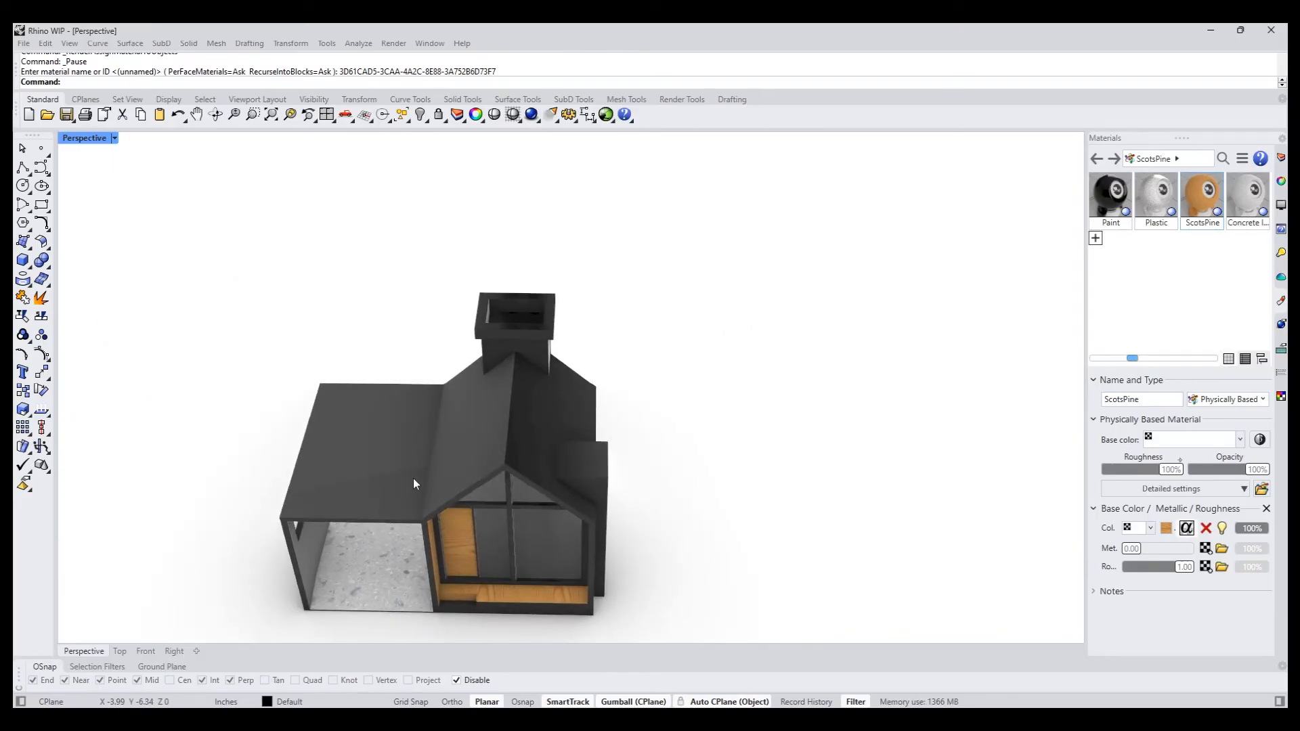
{"action": "right_click_drag", "start_coordinate": [380, 526], "coordinate": [481, 446]}
{"action": "left_click", "coordinate": [81, 139]}
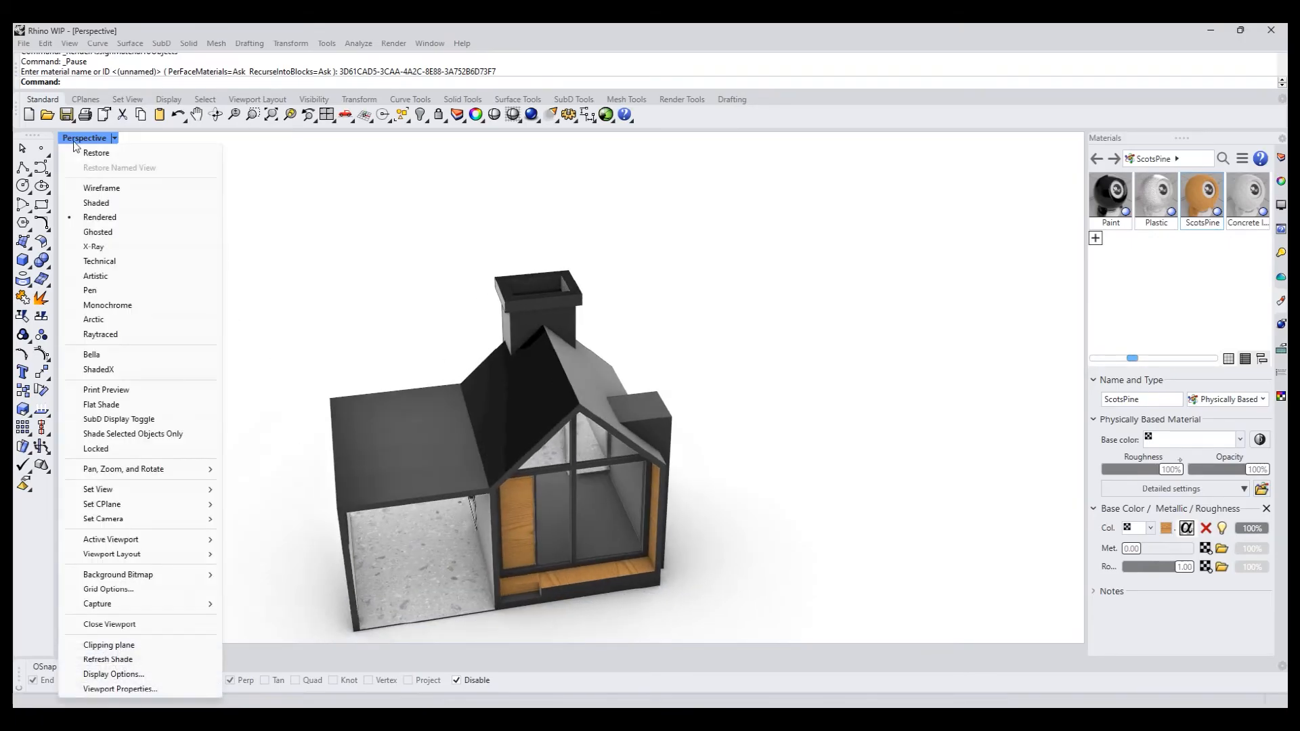
{"action": "left_click", "coordinate": [102, 202]}
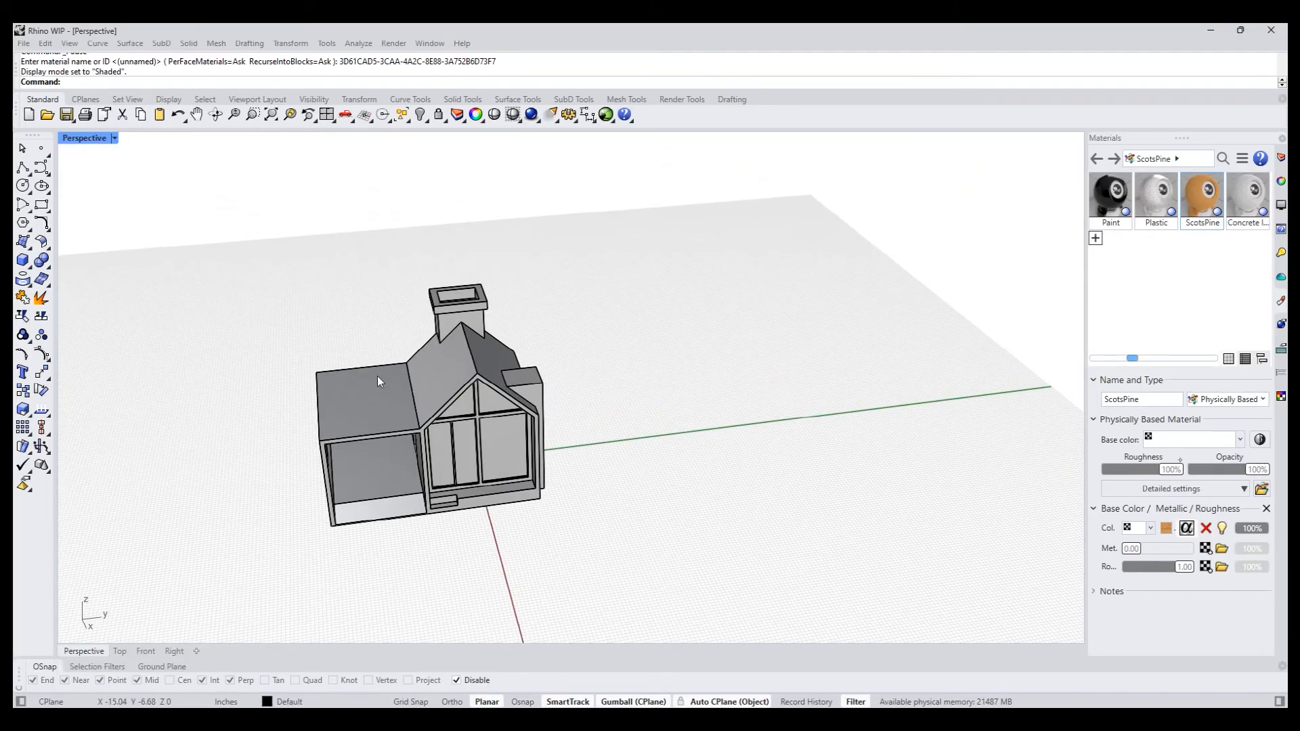
- In the Top view, draw a straight polyline from near the middle of the canopy's outer edge perpendicular to the roof ridge
{"action": "scroll", "coordinate": [474, 338], "scroll_direction": "up", "scroll_amount": 4}
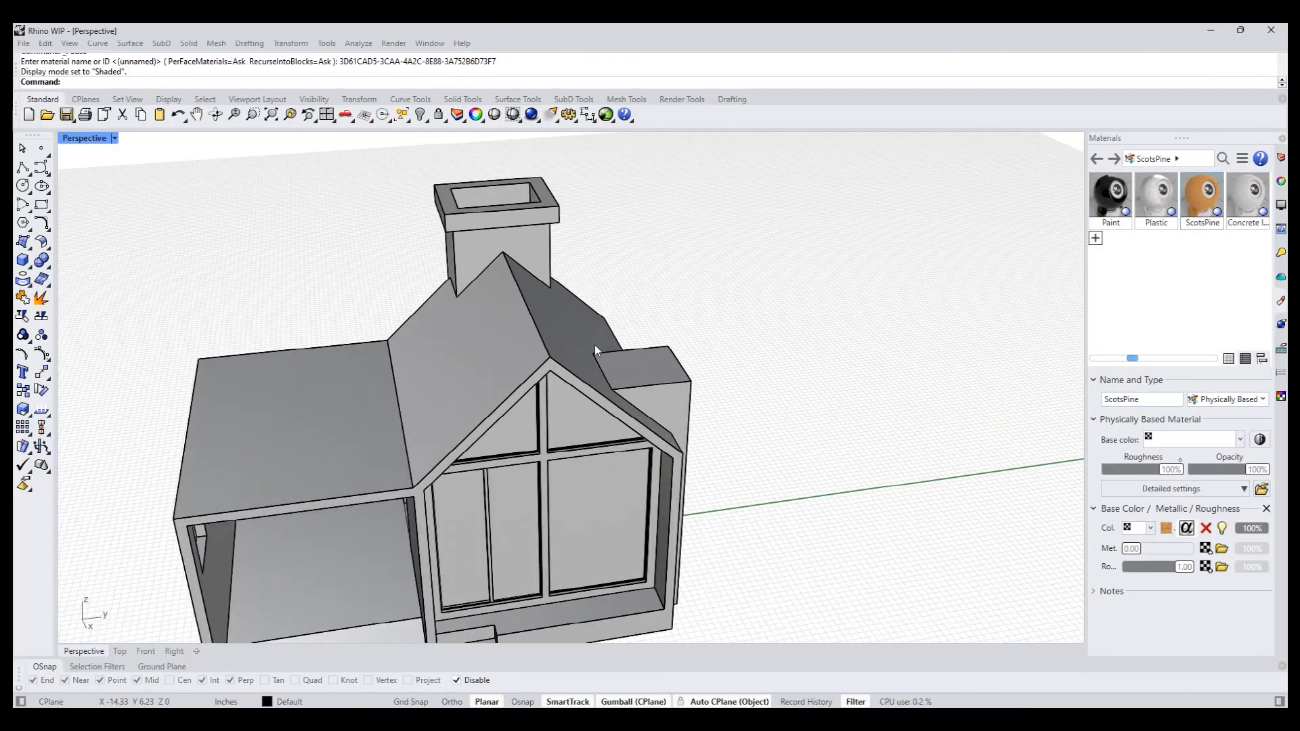
{"action": "right_click_drag", "start_coordinate": [309, 447], "coordinate": [325, 411], "text": "shift"}
{"action": "type", "text": "To"}
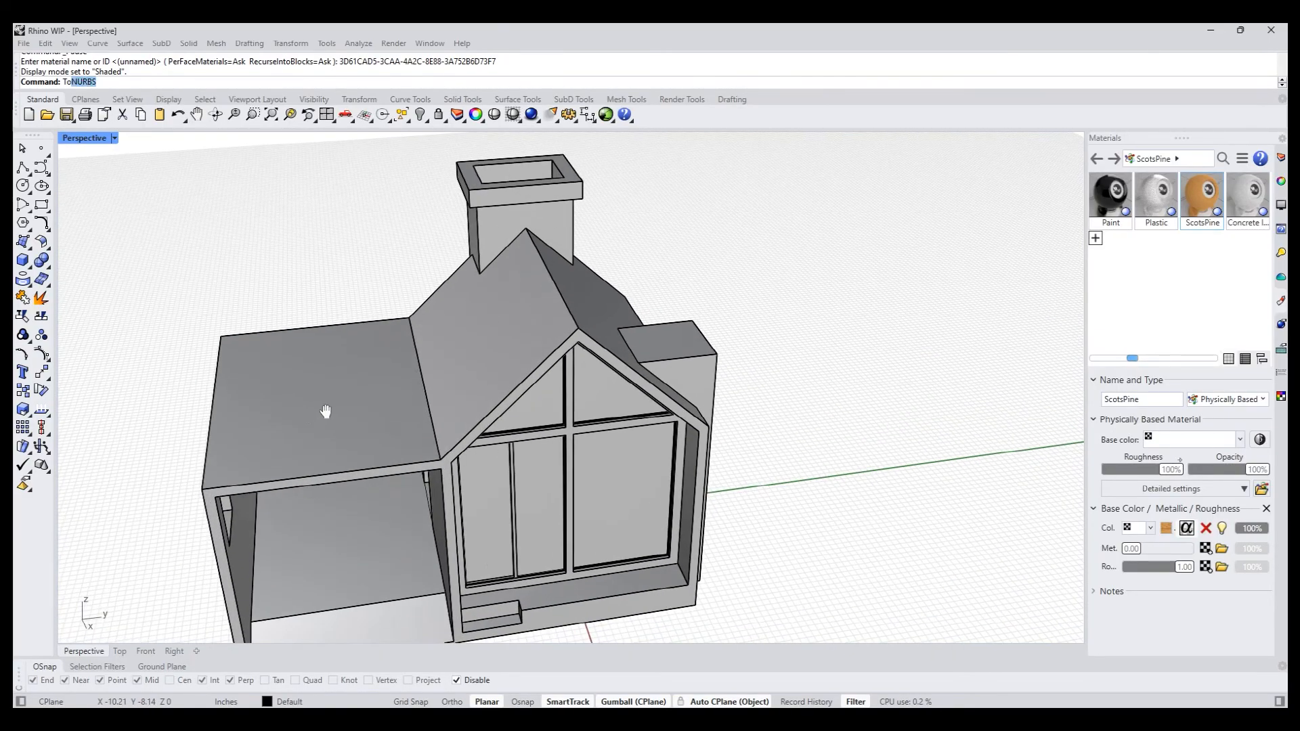
{"action": "type", "text": "p"}
{"action": "key", "text": "Return"}
{"action": "scroll", "coordinate": [325, 410], "scroll_direction": "down", "scroll_amount": 4}
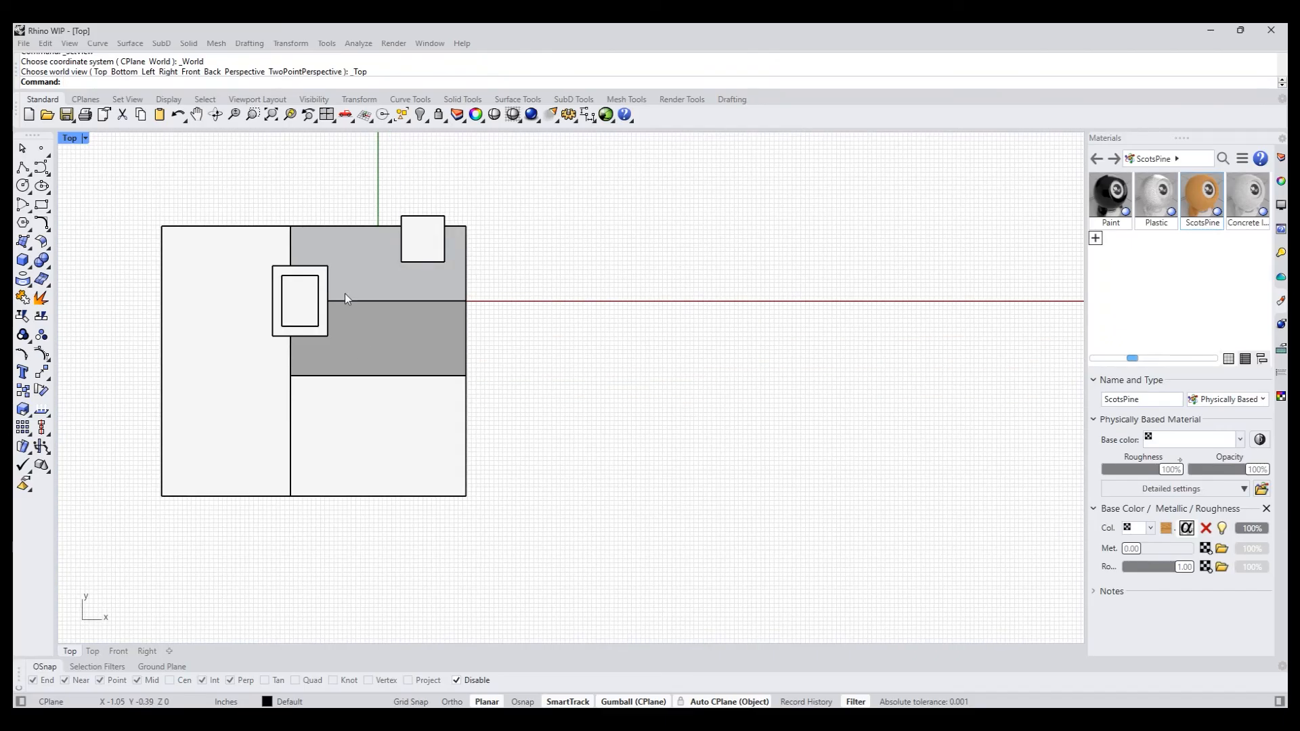
{"action": "left_click", "coordinate": [23, 169]}
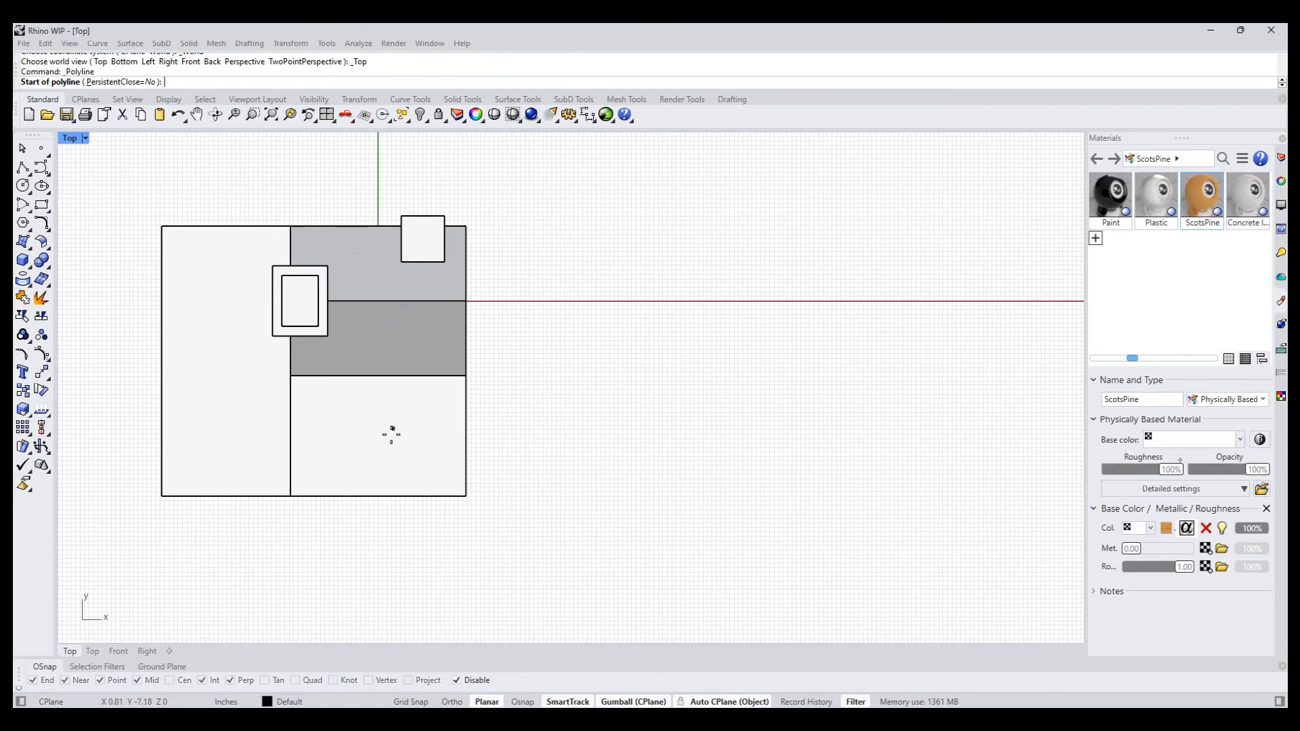
{"action": "left_click", "coordinate": [381, 497]}
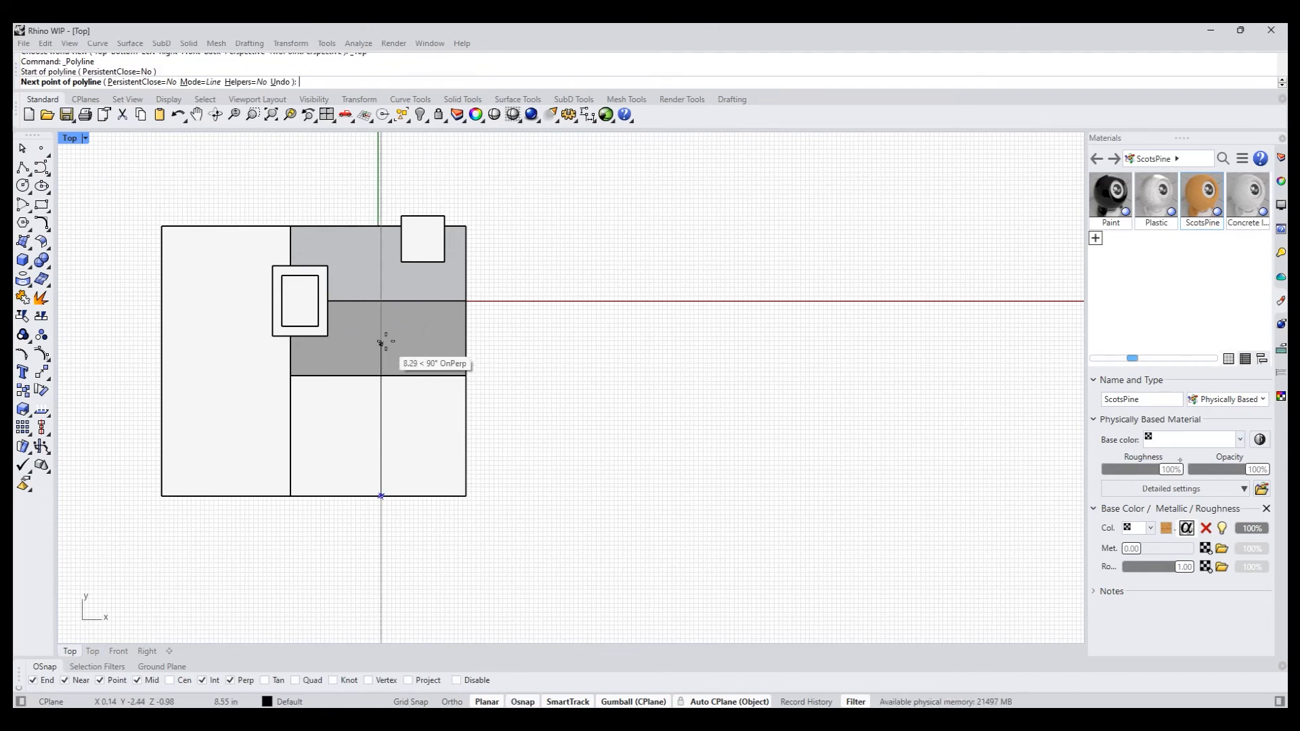
{"action": "left_click", "coordinate": [381, 301]}
{"action": "key", "text": "Return"}
- End the polyline at the roof ridge and project it from the Top view onto the house
{"action": "left_click", "coordinate": [379, 304]}
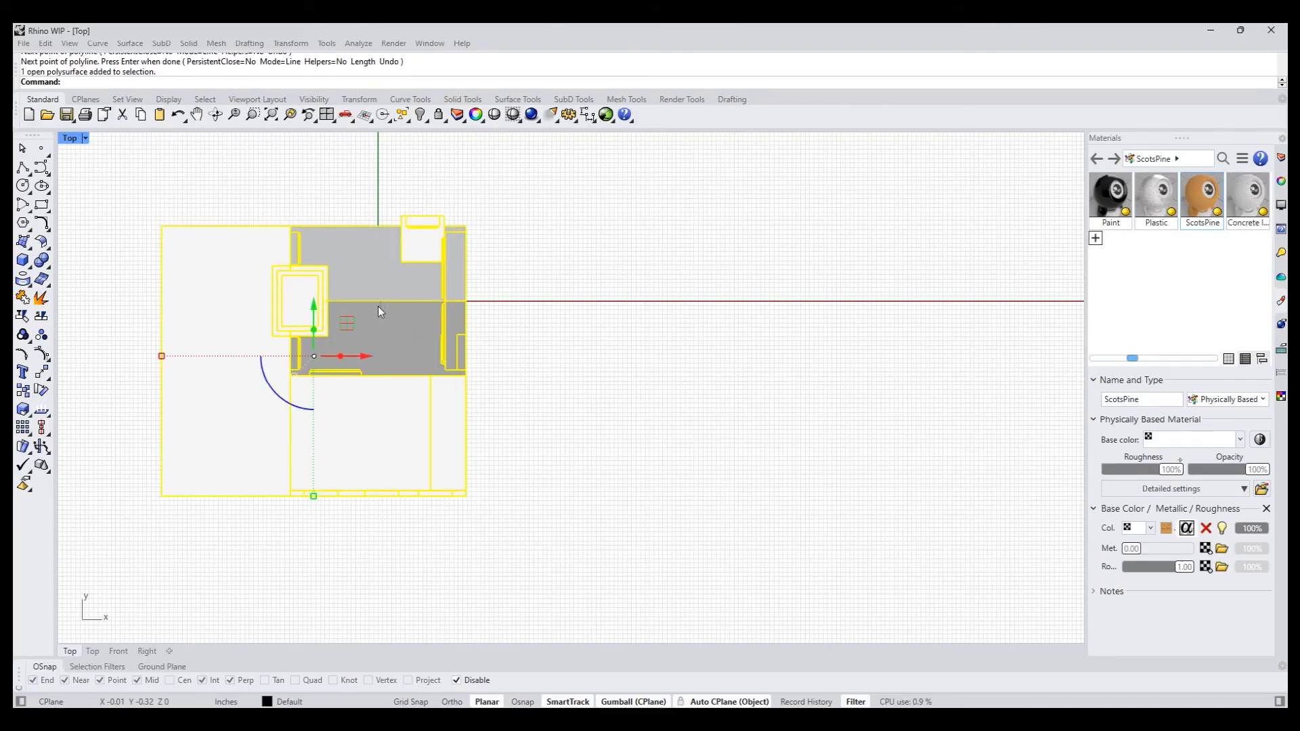
{"action": "left_click", "coordinate": [379, 306]}
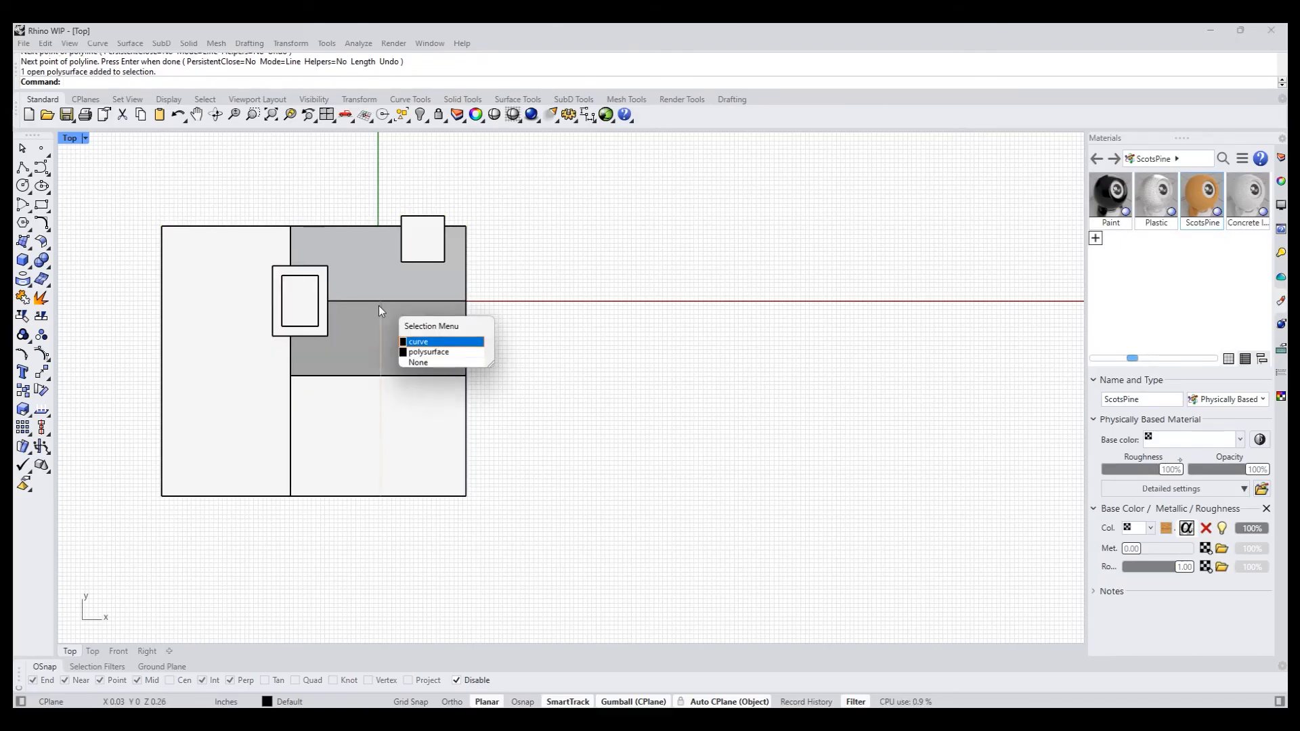
{"action": "left_click", "coordinate": [427, 352]}
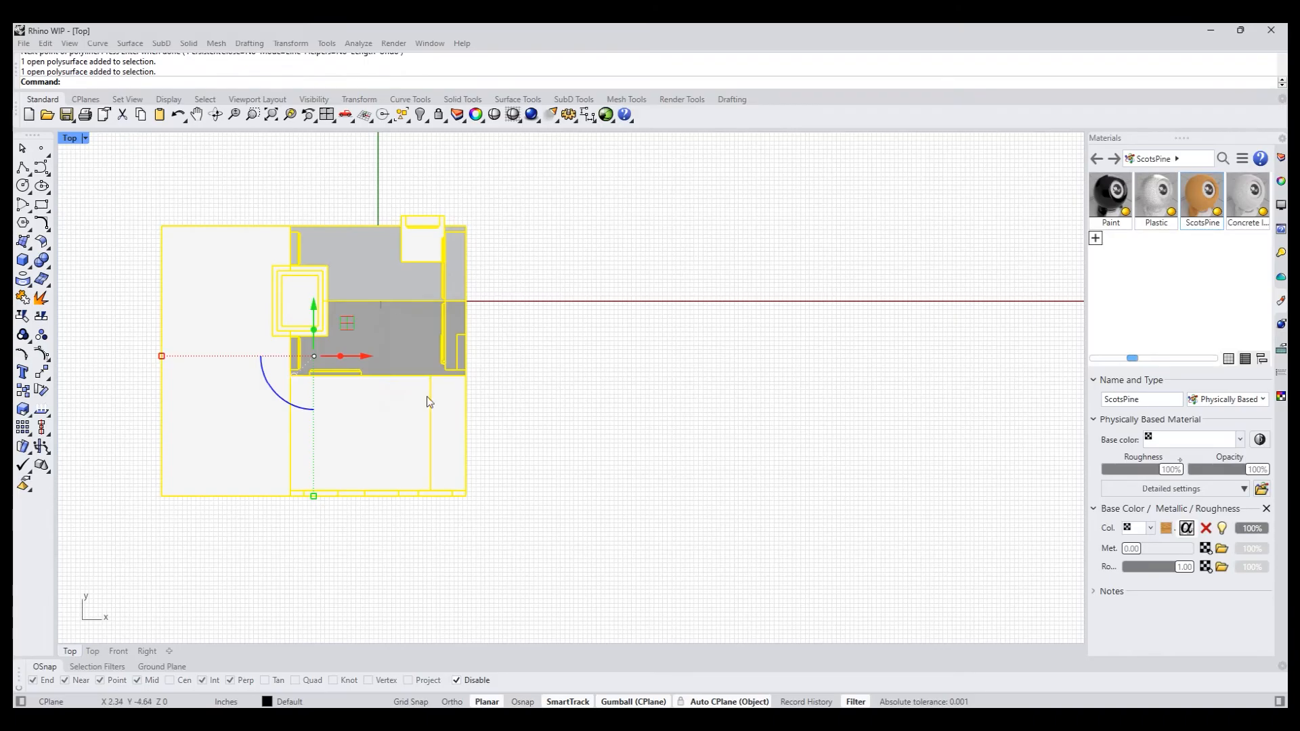
{"action": "left_click_drag", "start_coordinate": [369, 537], "coordinate": [392, 266]}
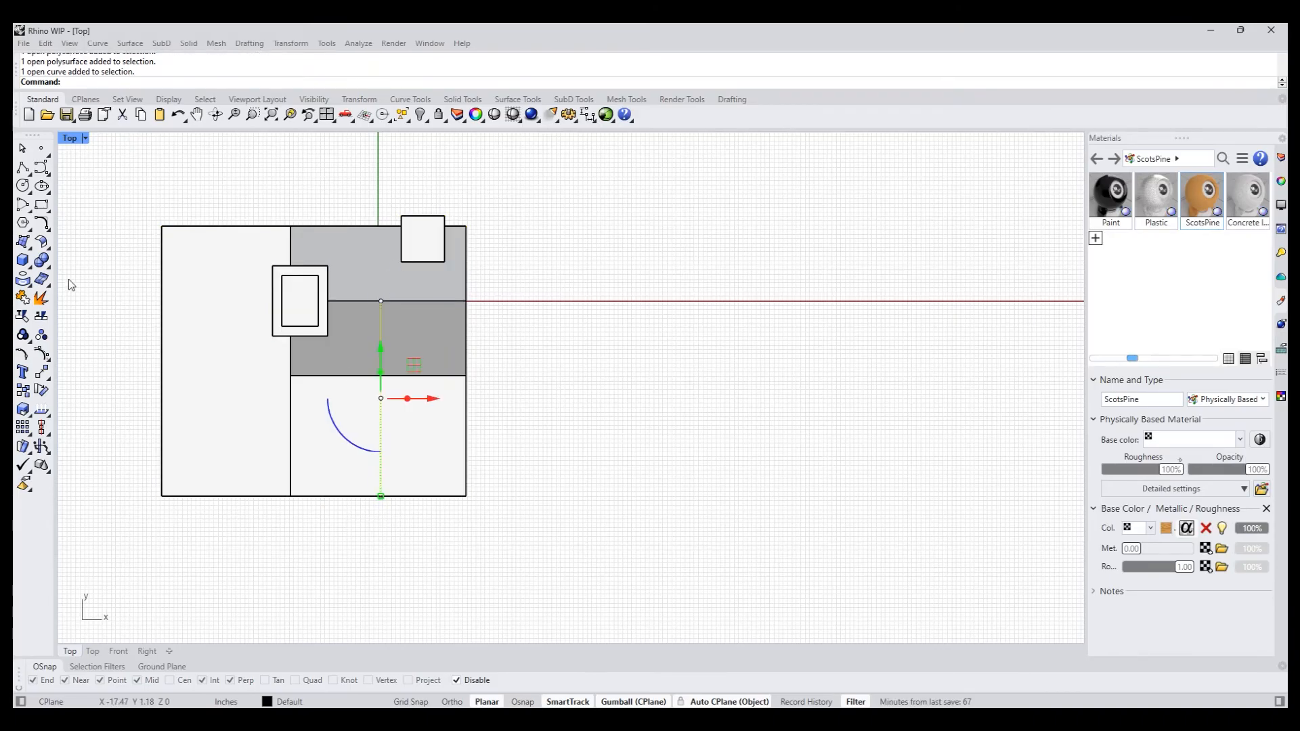
{"action": "left_click", "coordinate": [30, 281]}
{"action": "key", "text": "Escape"}
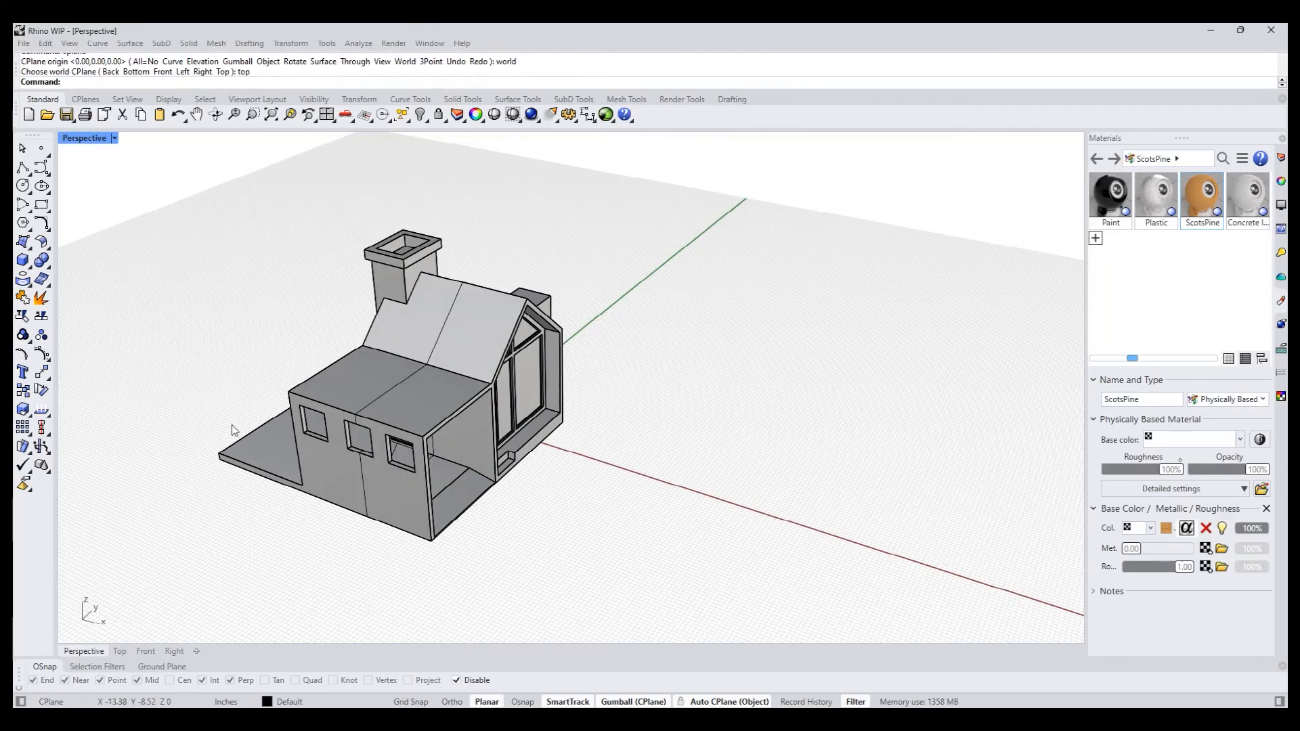
- Explode the projected curve on the house into separate segments
{"action": "scroll", "coordinate": [232, 426], "scroll_direction": "up", "scroll_amount": 10}
{"action": "left_click", "coordinate": [413, 407]}
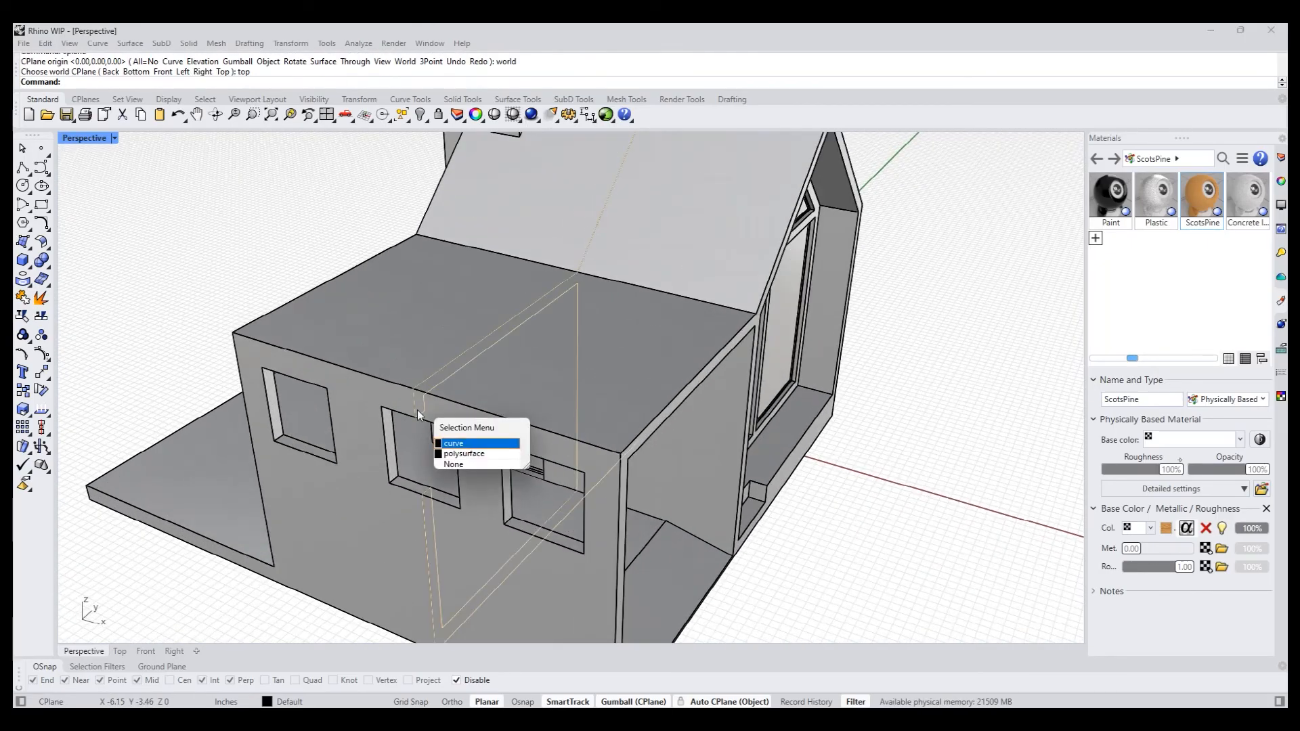
{"action": "left_click", "coordinate": [459, 444]}
{"action": "middle_click", "coordinate": [459, 444]}
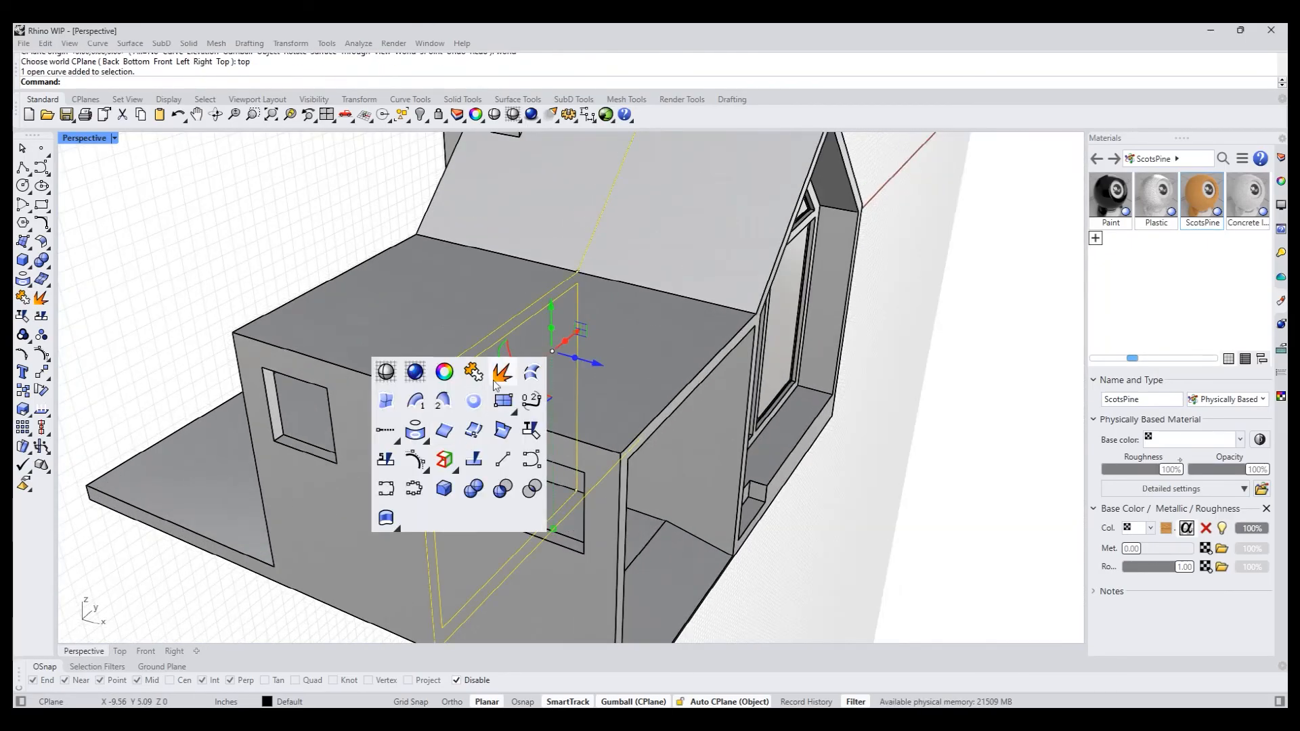
{"action": "left_click", "coordinate": [445, 459]}
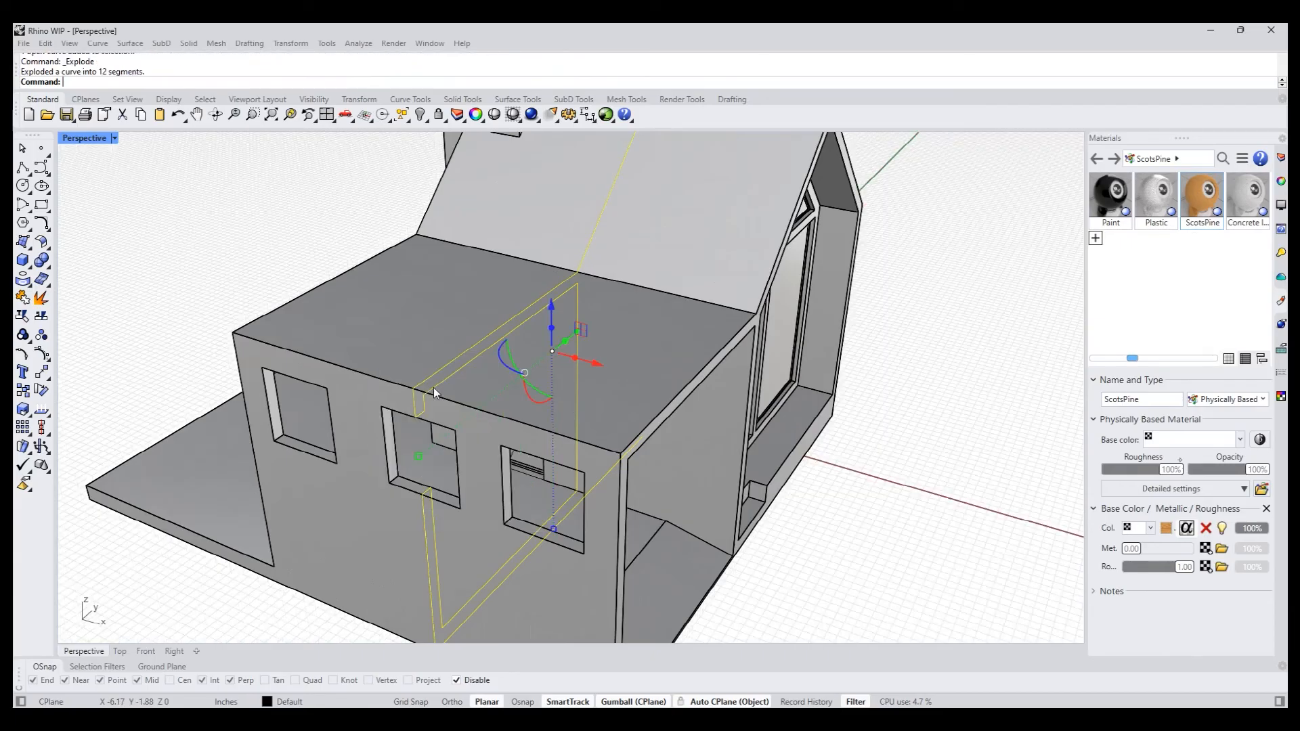
- Join the segment across the canopy roof with the one running up the adjoining roof slope
{"action": "left_click", "coordinate": [483, 346]}
{"action": "left_click", "coordinate": [543, 393]}
{"action": "left_click", "coordinate": [592, 233], "text": "shift"}
{"action": "scroll", "coordinate": [591, 241], "scroll_direction": "down", "scroll_amount": 5}
{"action": "type", "text": "join"}
{"action": "key", "text": "Return"}
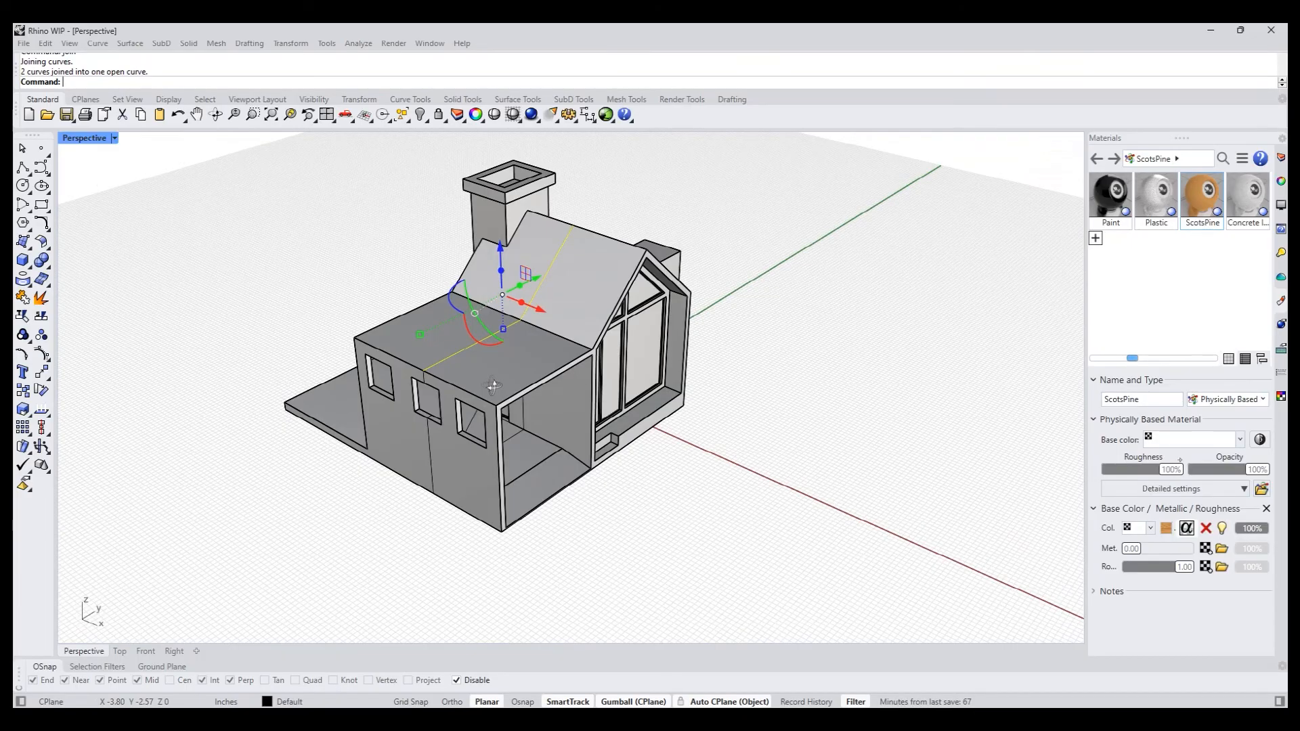
- Delete all curves except the joined one on the canopy roof and roof slope
{"action": "key", "text": "Escape"}
{"action": "type", "text": "selcrv"}
{"action": "key", "text": "Return"}
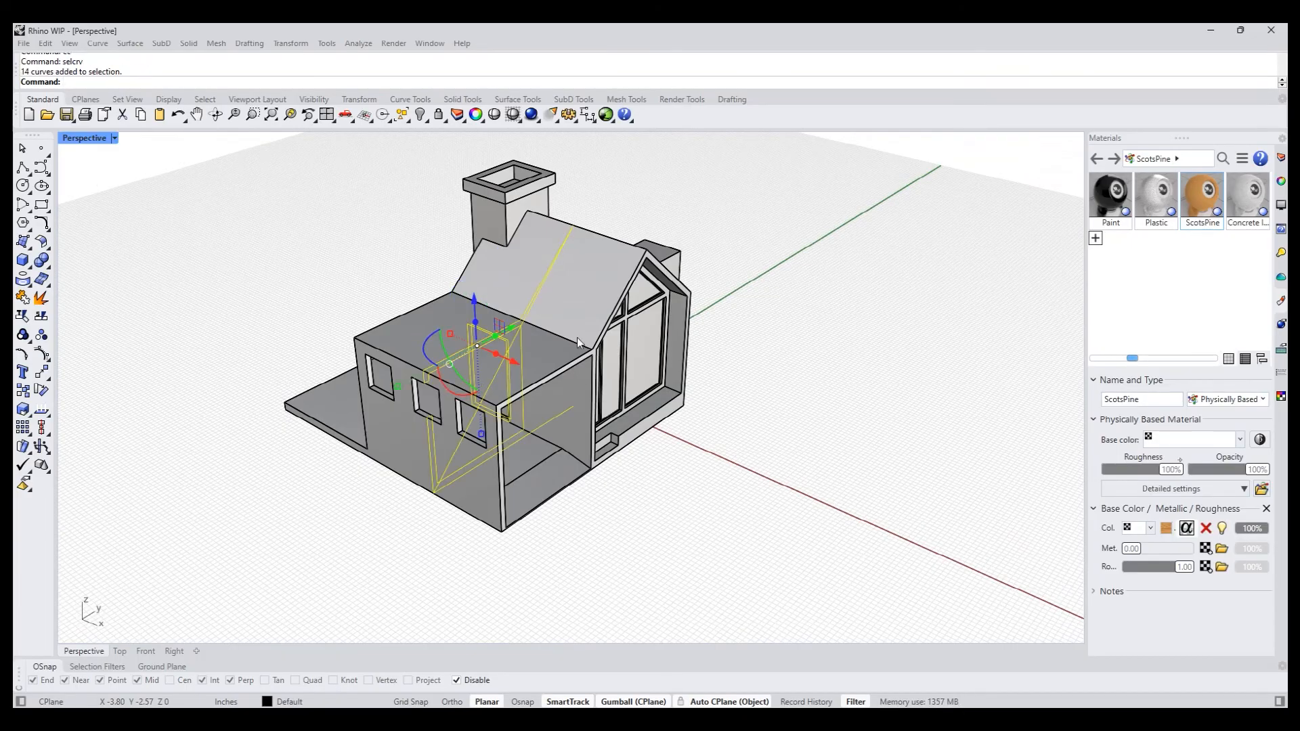
{"action": "scroll", "coordinate": [538, 301], "scroll_direction": "up", "scroll_amount": 3}
{"action": "left_click", "coordinate": [515, 320], "text": "ctrl"}
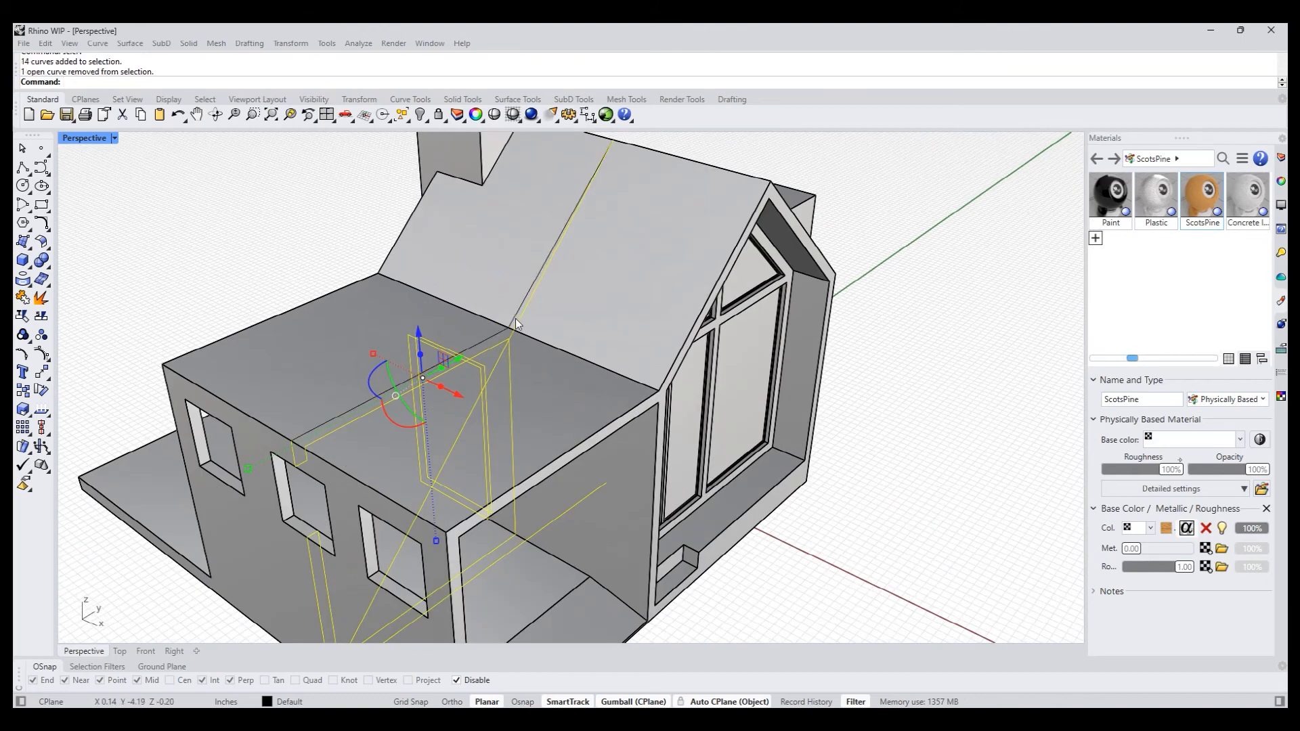
{"action": "key", "text": "Delete"}
{"action": "scroll", "coordinate": [464, 252], "scroll_direction": "down", "scroll_amount": 3}
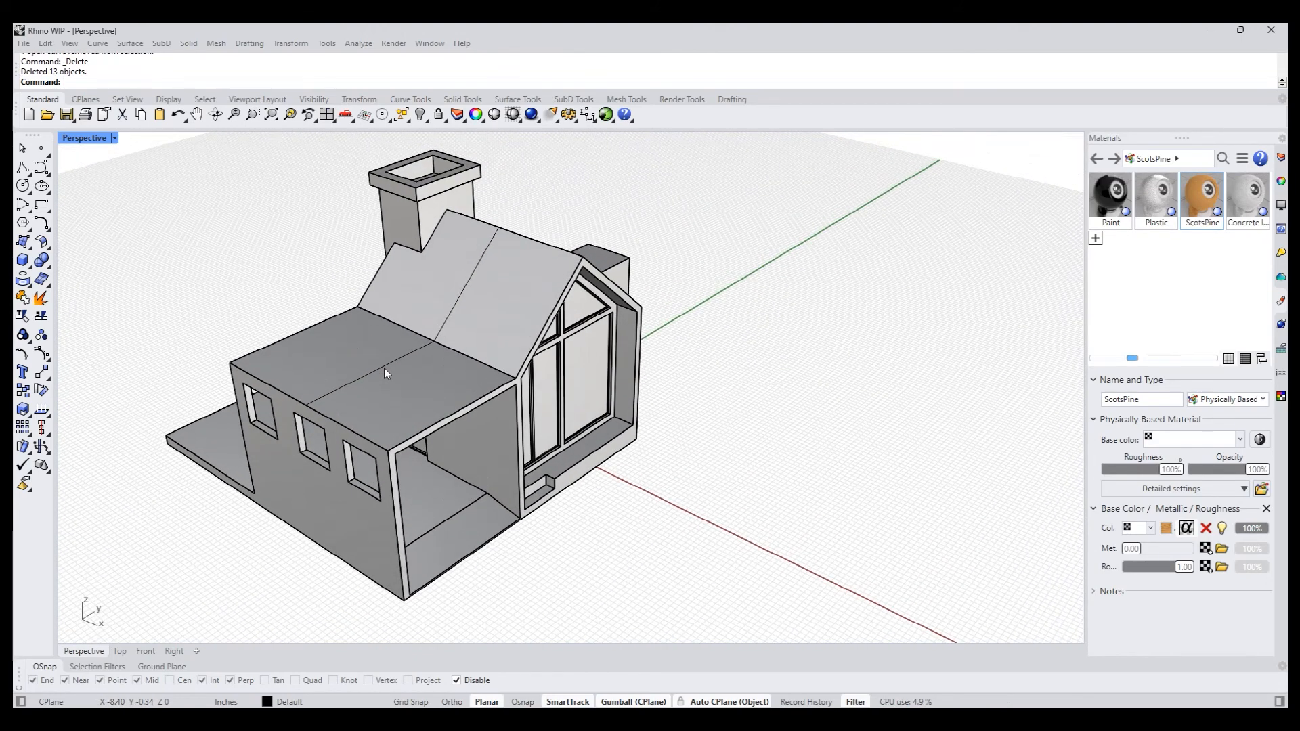
- Split the canopy roof face and the adjoining roof slope with SplitFace, using the joined curve as the split curve
{"action": "right_click_drag", "start_coordinate": [436, 392], "coordinate": [421, 386]}
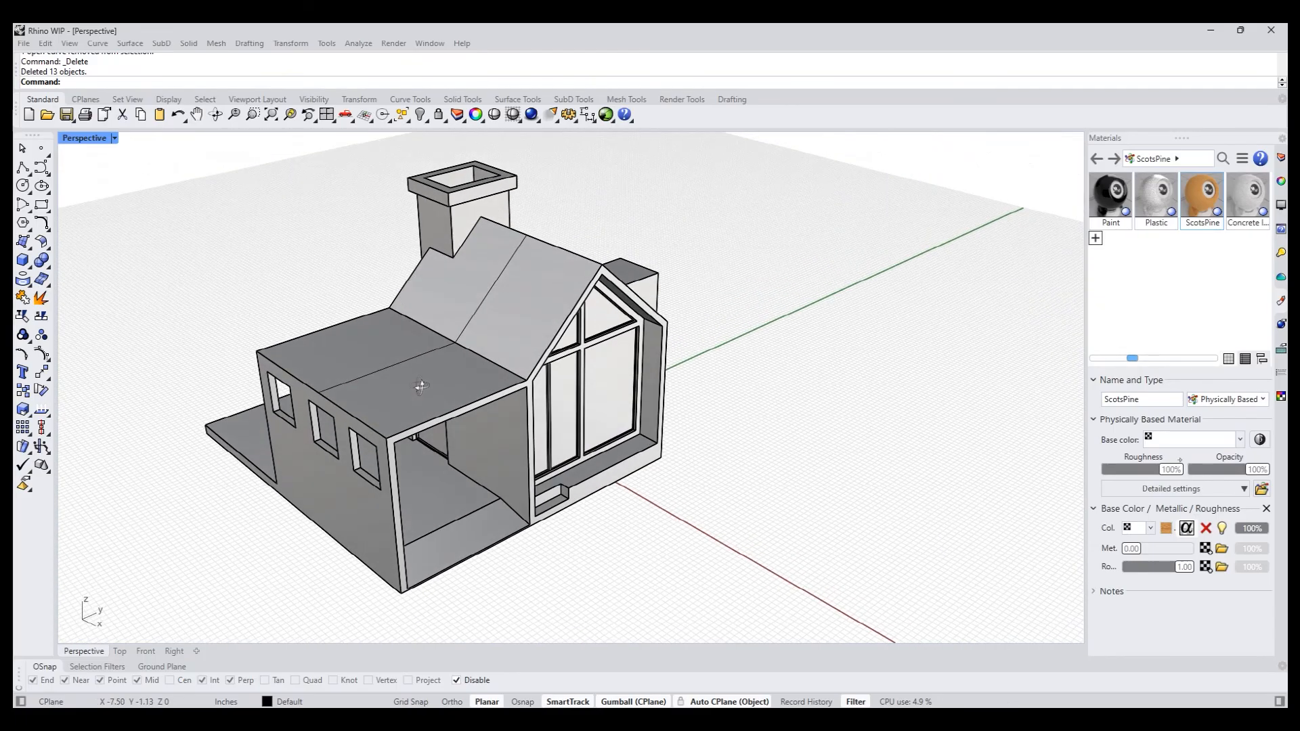
{"action": "type", "text": "f"}
{"action": "key", "text": "Return"}
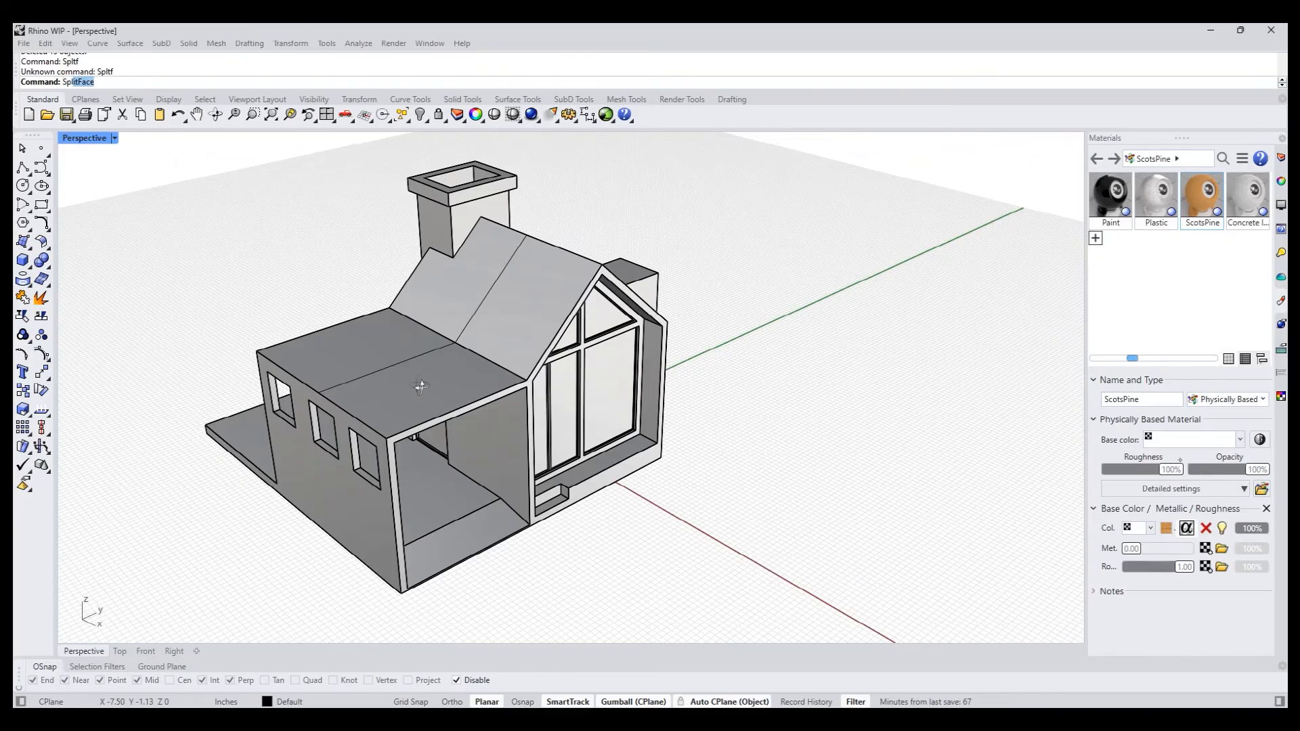
{"action": "type", "text": "SplitF"}
{"action": "key", "text": "Return"}
{"action": "left_click", "coordinate": [421, 386]}
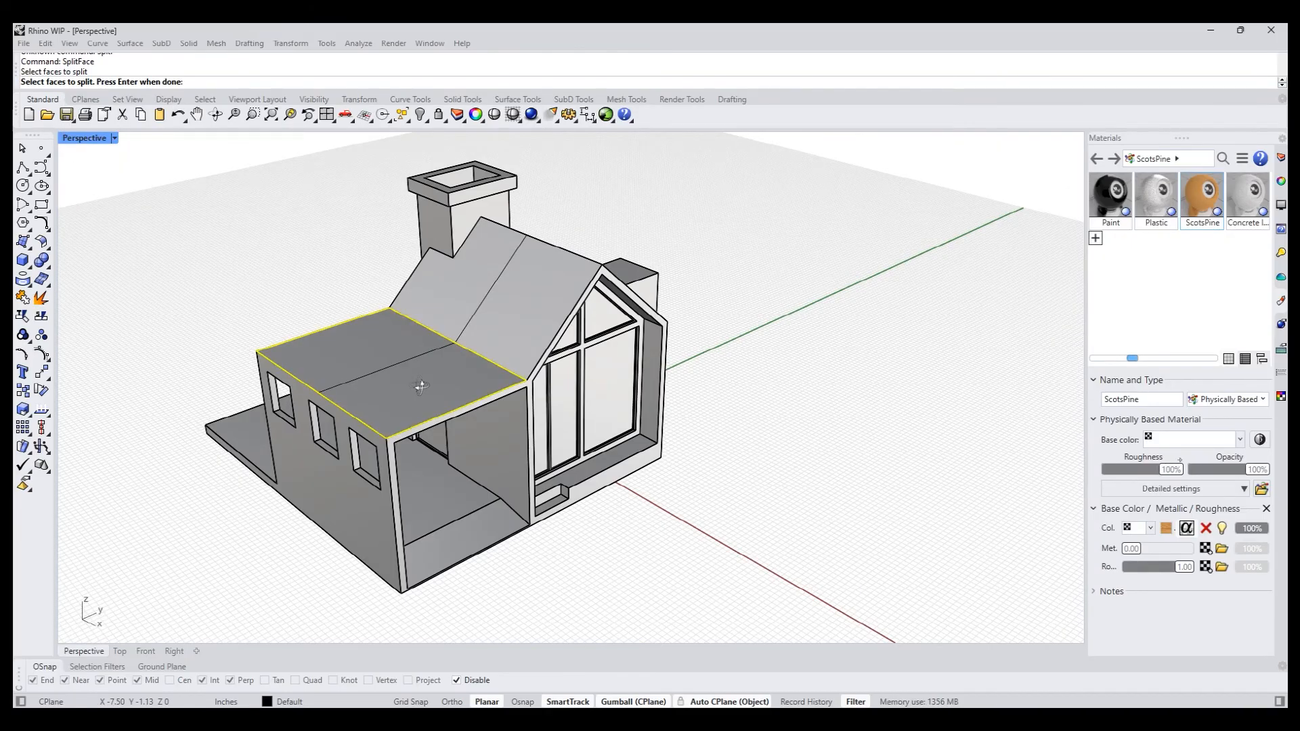
{"action": "scroll", "coordinate": [481, 352], "scroll_direction": "up", "scroll_amount": 2}
{"action": "scroll", "coordinate": [483, 356], "scroll_direction": "up", "scroll_amount": 1}
{"action": "left_click", "coordinate": [489, 348]}
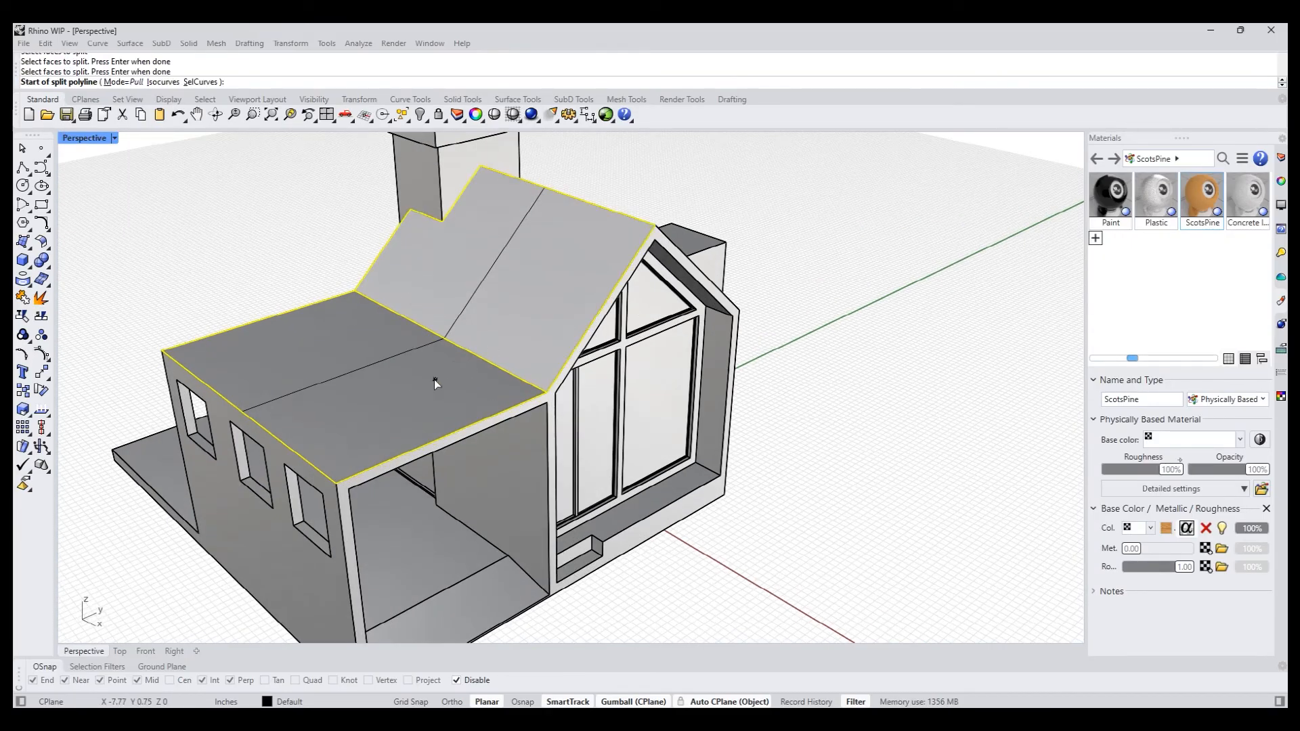
{"action": "key", "text": "Return"}
{"action": "type", "text": "s"}
{"action": "key", "text": "Return"}
{"action": "left_click", "coordinate": [448, 325]}
{"action": "key", "text": "Return"}
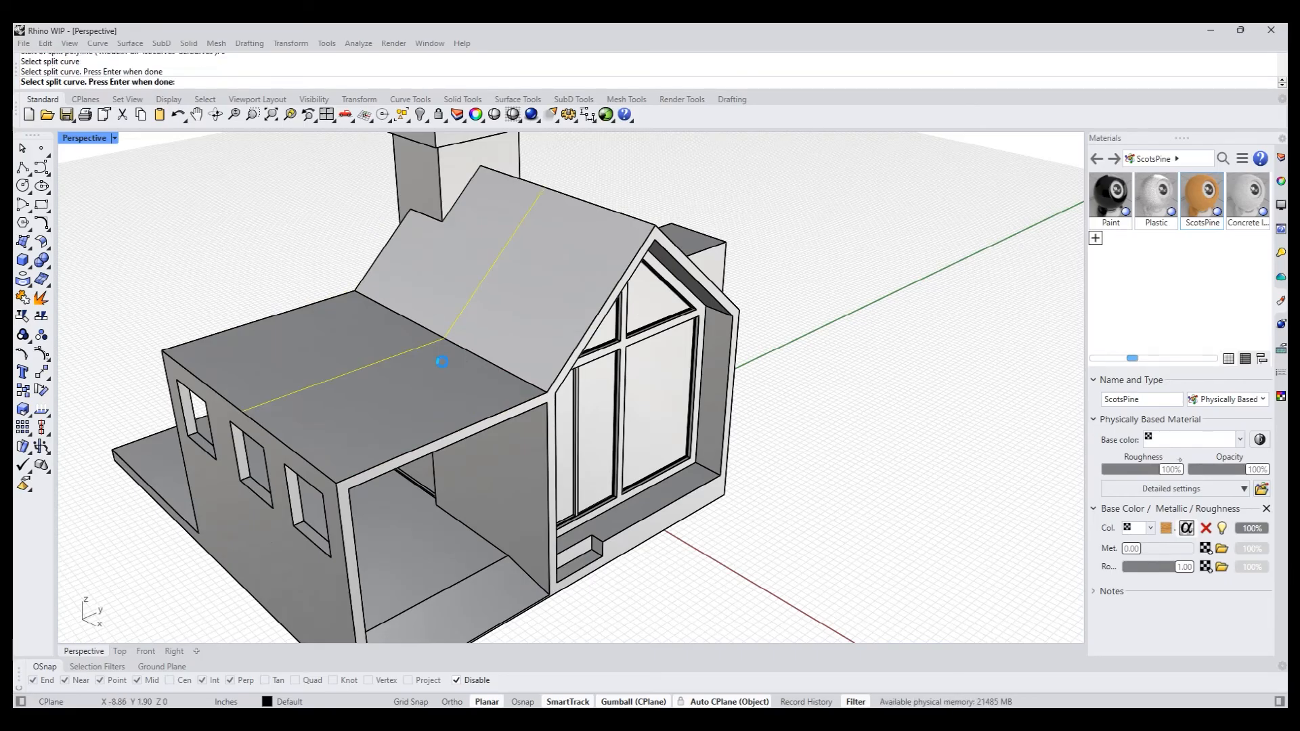
- Raise the new middle edge of the canopy roof vertically to the height of the main roof ridge
{"action": "mouse_move", "coordinate": [400, 393]}
{"action": "right_mouse_down", "text": "shift"}
{"action": "mouse_move", "coordinate": [409, 420]}
{"action": "mouse_move", "coordinate": [404, 387]}
{"action": "right_mouse_up", "text": "shift"}
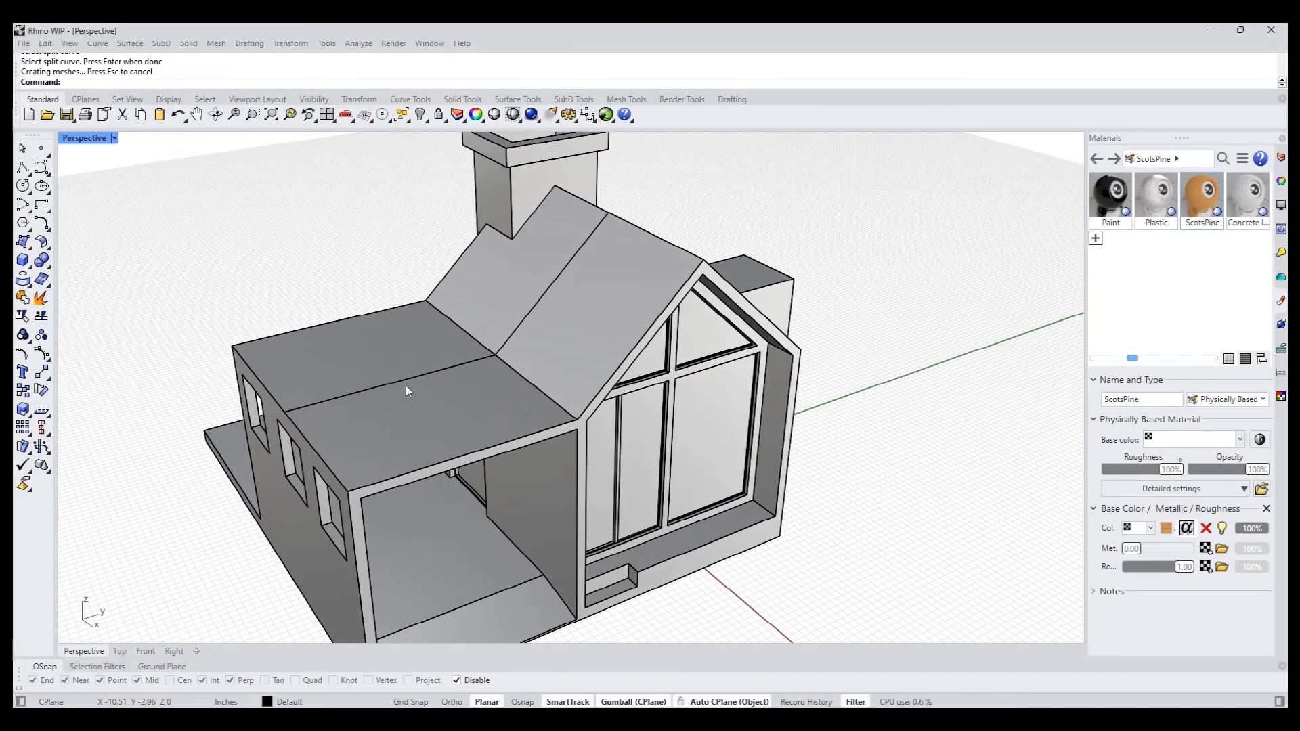
{"action": "left_click", "coordinate": [413, 387], "text": "ctrl+shift"}
{"action": "left_click", "coordinate": [245, 277]}
{"action": "left_click", "coordinate": [394, 382], "text": "ctrl+shift"}
{"action": "right_click_drag", "start_coordinate": [401, 371], "coordinate": [457, 408]}
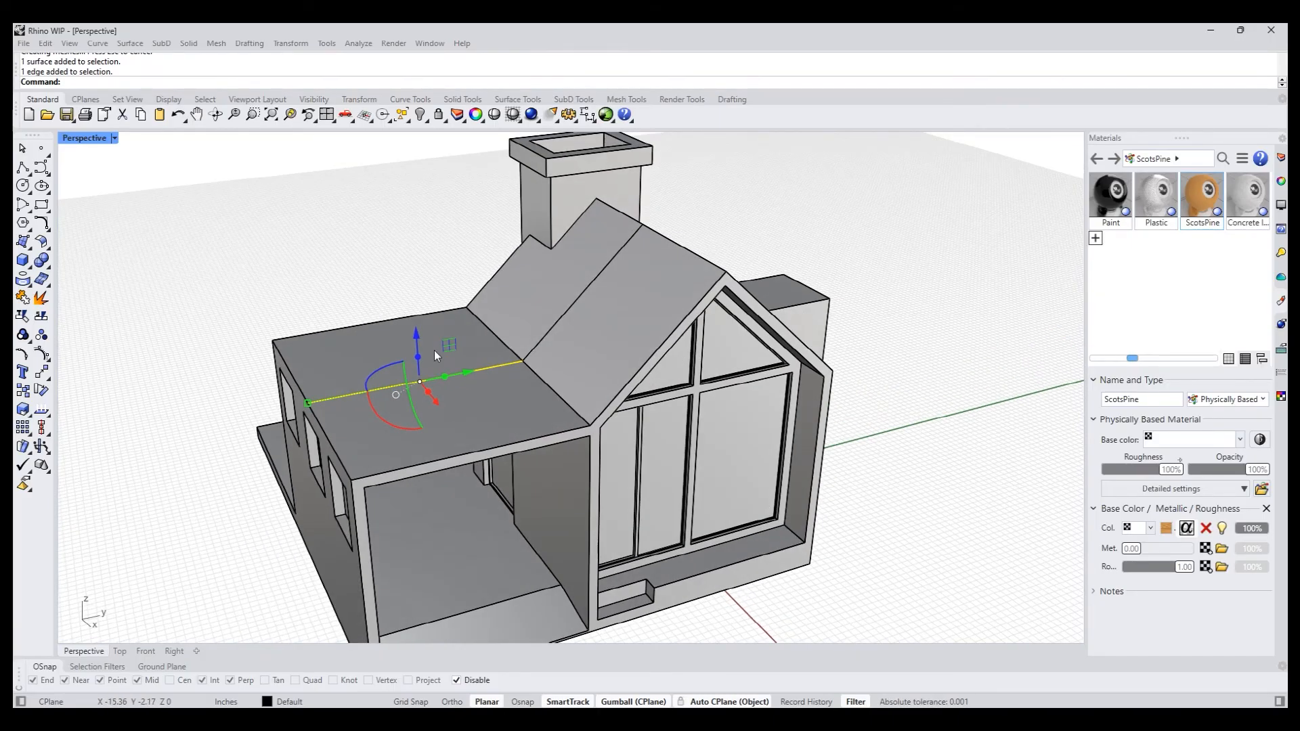
{"action": "left_click_drag", "start_coordinate": [419, 336], "coordinate": [723, 270]}
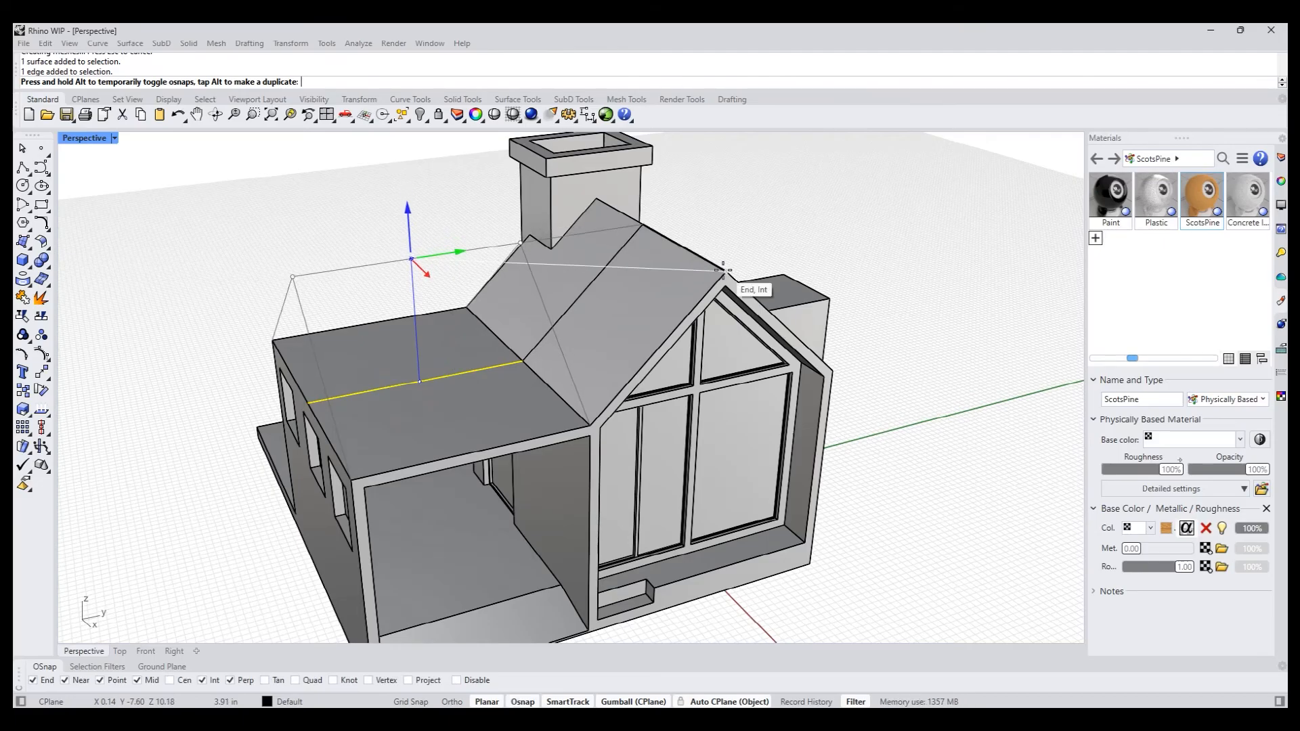
{"action": "left_click_drag", "start_coordinate": [723, 270], "coordinate": [724, 271], "text": "alt"}
- Inspect the reshaped gable roof over the canopy and its overlap with the roof slope near the chimney
{"action": "right_click_drag", "start_coordinate": [605, 270], "coordinate": [566, 347]}
{"action": "scroll", "coordinate": [566, 347], "scroll_direction": "up", "scroll_amount": 5}
{"action": "mouse_move", "coordinate": [551, 395]}
{"action": "right_mouse_down"}
{"action": "mouse_move", "coordinate": [623, 440]}
{"action": "mouse_move", "coordinate": [551, 464]}
{"action": "mouse_move", "coordinate": [569, 379]}
{"action": "right_mouse_up"}
{"action": "right_click_drag", "start_coordinate": [569, 379], "coordinate": [584, 338], "text": "shift"}
{"action": "right_click_drag", "start_coordinate": [583, 338], "coordinate": [410, 389]}
{"action": "left_click", "coordinate": [414, 233]}
{"action": "left_click_drag", "start_coordinate": [509, 278], "coordinate": [751, 301], "text": "ctrl+shift"}
{"action": "left_click", "coordinate": [352, 233]}
{"action": "scroll", "coordinate": [402, 271], "scroll_direction": "down", "scroll_amount": 7}
{"action": "right_click_drag", "start_coordinate": [446, 331], "coordinate": [497, 359]}
{"action": "left_click", "coordinate": [501, 359], "text": "ctrl+shift"}
{"action": "left_click", "coordinate": [747, 404]}
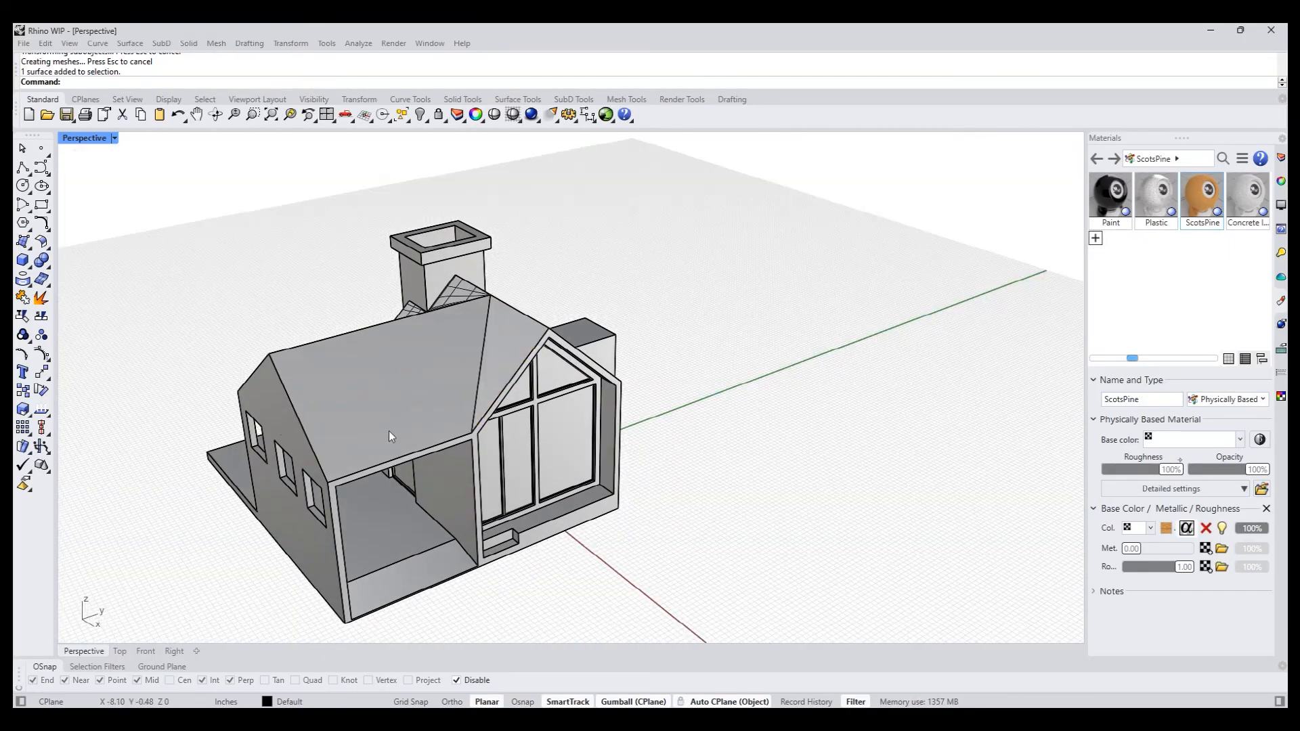
- Delete the creased roof face beside the chimney and cap the open house polysurface
{"action": "right_click_drag", "start_coordinate": [390, 434], "coordinate": [610, 485]}
{"action": "scroll", "coordinate": [523, 540], "scroll_direction": "up", "scroll_amount": 8}
{"action": "right_click_drag", "start_coordinate": [523, 542], "coordinate": [473, 528]}
{"action": "left_click", "coordinate": [311, 429], "text": "ctrl+shift"}
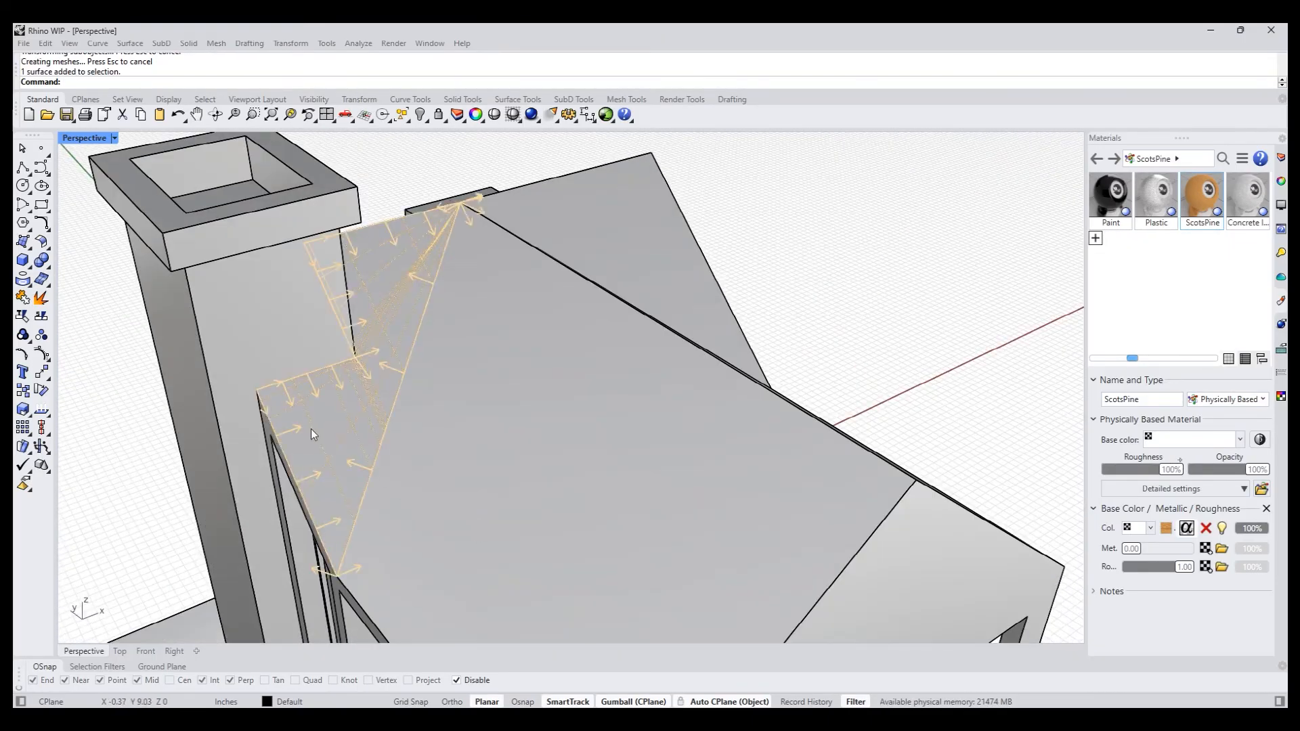
{"action": "key", "text": "Delete"}
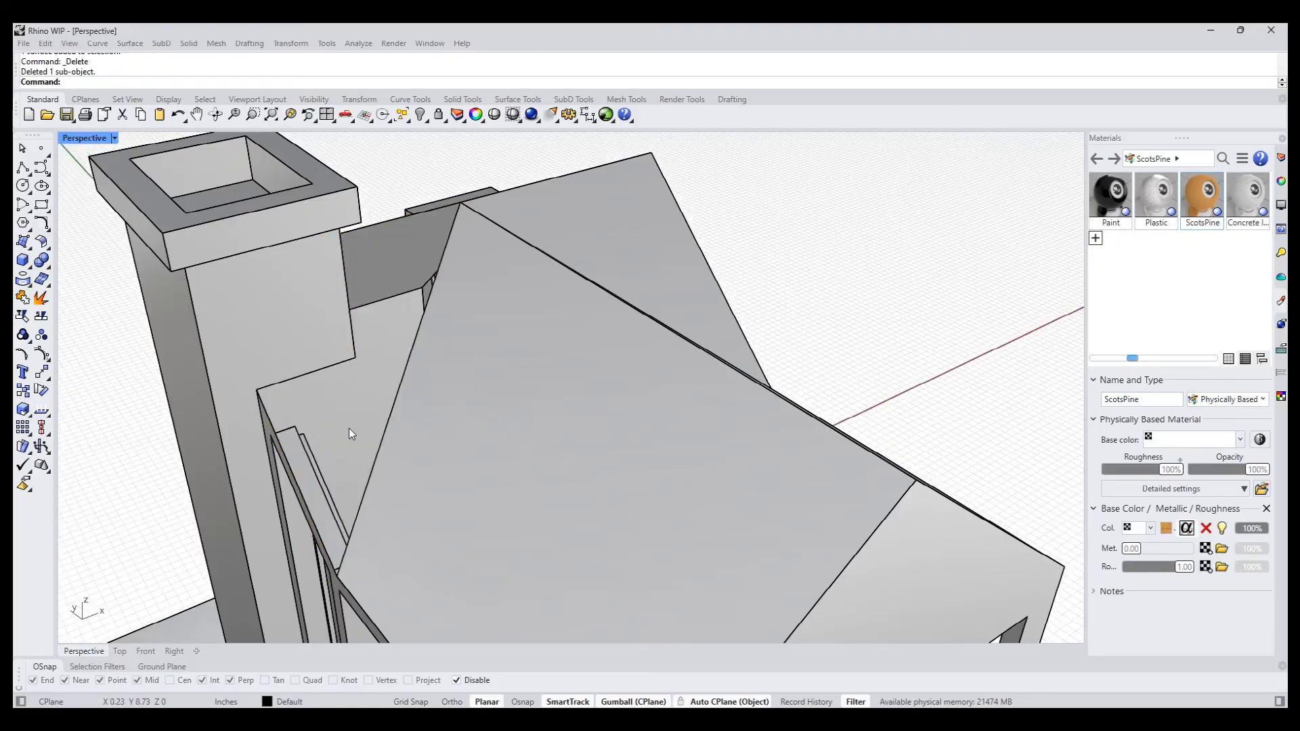
{"action": "left_click", "coordinate": [445, 444]}
{"action": "key", "text": "Return"}
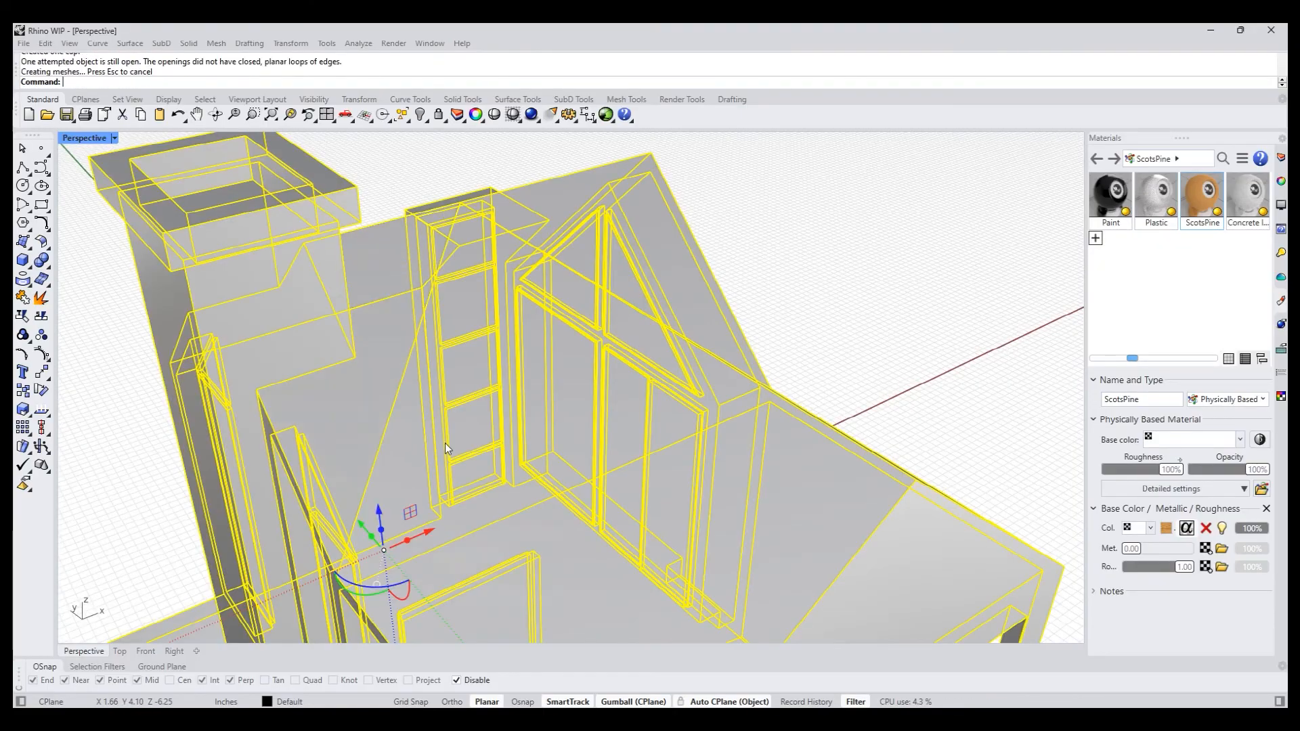
{"action": "key", "text": "Escape"}
- Inspect the capped roof from several sides and examine the ceiling under the canopy
{"action": "scroll", "coordinate": [754, 310], "scroll_direction": "down", "scroll_amount": 8}
{"action": "right_click_drag", "start_coordinate": [572, 466], "coordinate": [478, 368]}
{"action": "scroll", "coordinate": [501, 279], "scroll_direction": "up", "scroll_amount": 7}
{"action": "right_click_drag", "start_coordinate": [593, 401], "coordinate": [549, 357]}
{"action": "scroll", "coordinate": [497, 361], "scroll_direction": "down", "scroll_amount": 7}
{"action": "right_click_drag", "start_coordinate": [534, 332], "coordinate": [402, 433]}
{"action": "scroll", "coordinate": [423, 437], "scroll_direction": "up", "scroll_amount": 7}
{"action": "scroll", "coordinate": [395, 462], "scroll_direction": "up", "scroll_amount": 7}
{"action": "scroll", "coordinate": [395, 462], "scroll_direction": "down", "scroll_amount": 5}
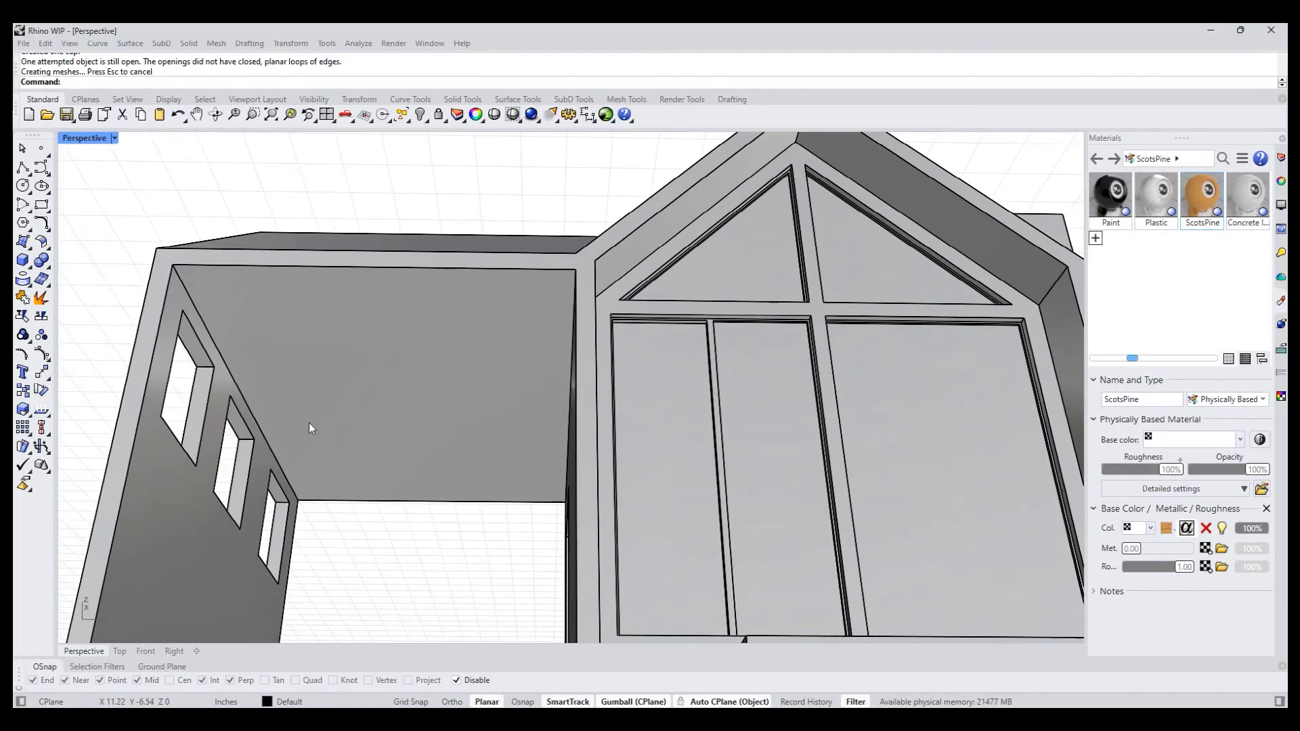
- Extract a V-direction isocurve across the middle of the canopy's ceiling face
{"action": "left_click", "coordinate": [42, 280]}
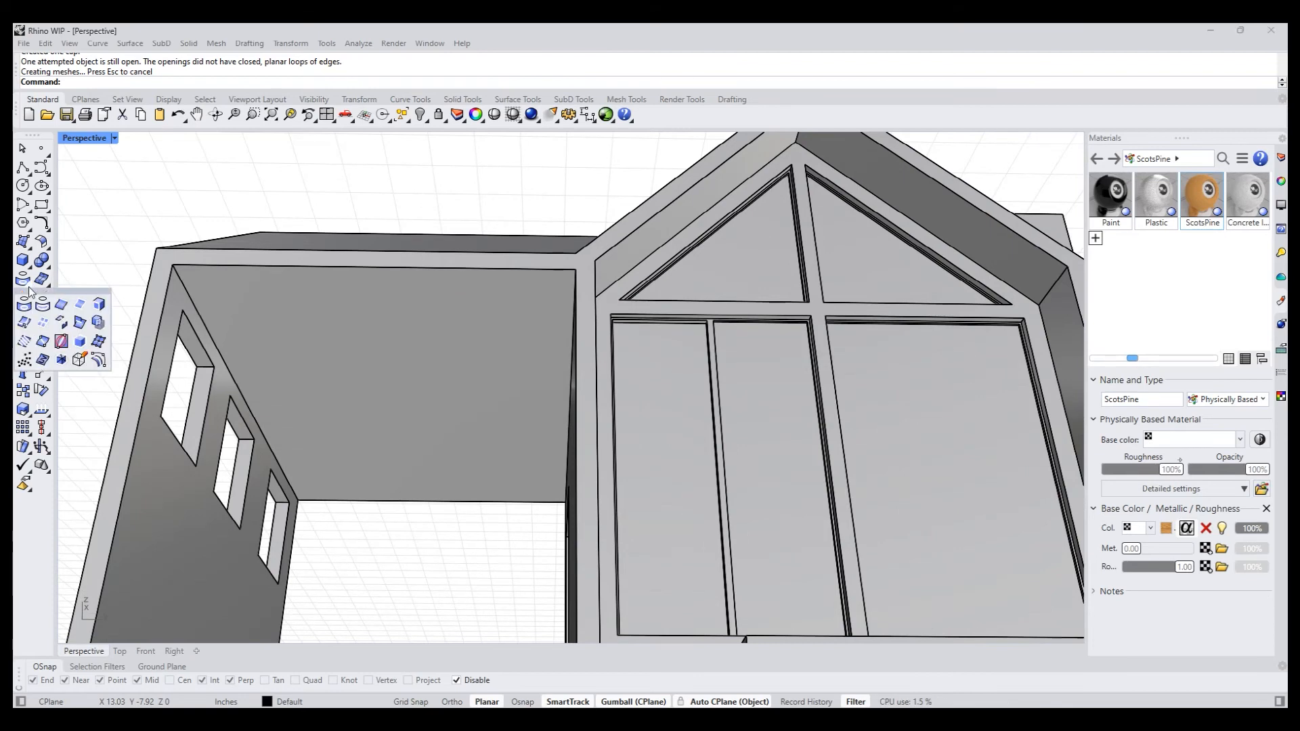
{"action": "left_click", "coordinate": [42, 321]}
{"action": "left_click", "coordinate": [409, 396]}
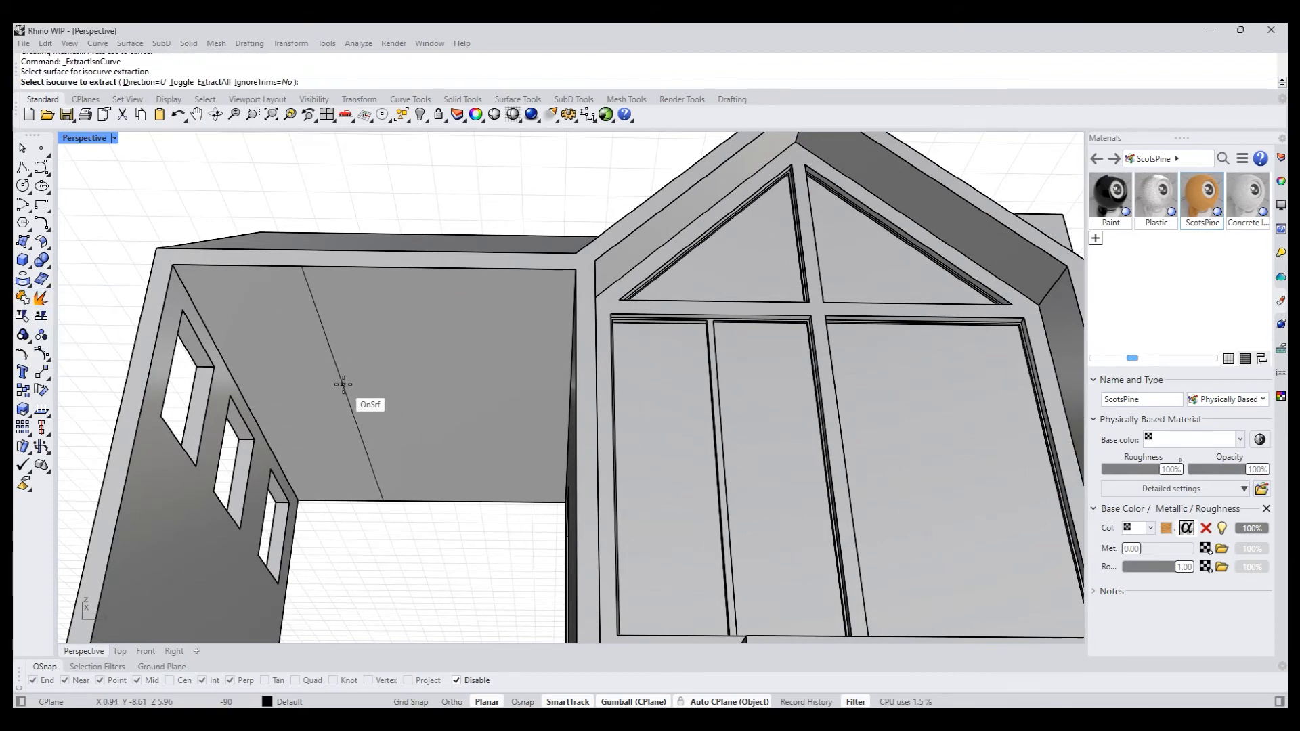
{"action": "type", "text": "t"}
{"action": "key", "text": "Return"}
{"action": "left_click", "coordinate": [245, 400]}
{"action": "key", "text": "Return"}
{"action": "left_click", "coordinate": [136, 288]}
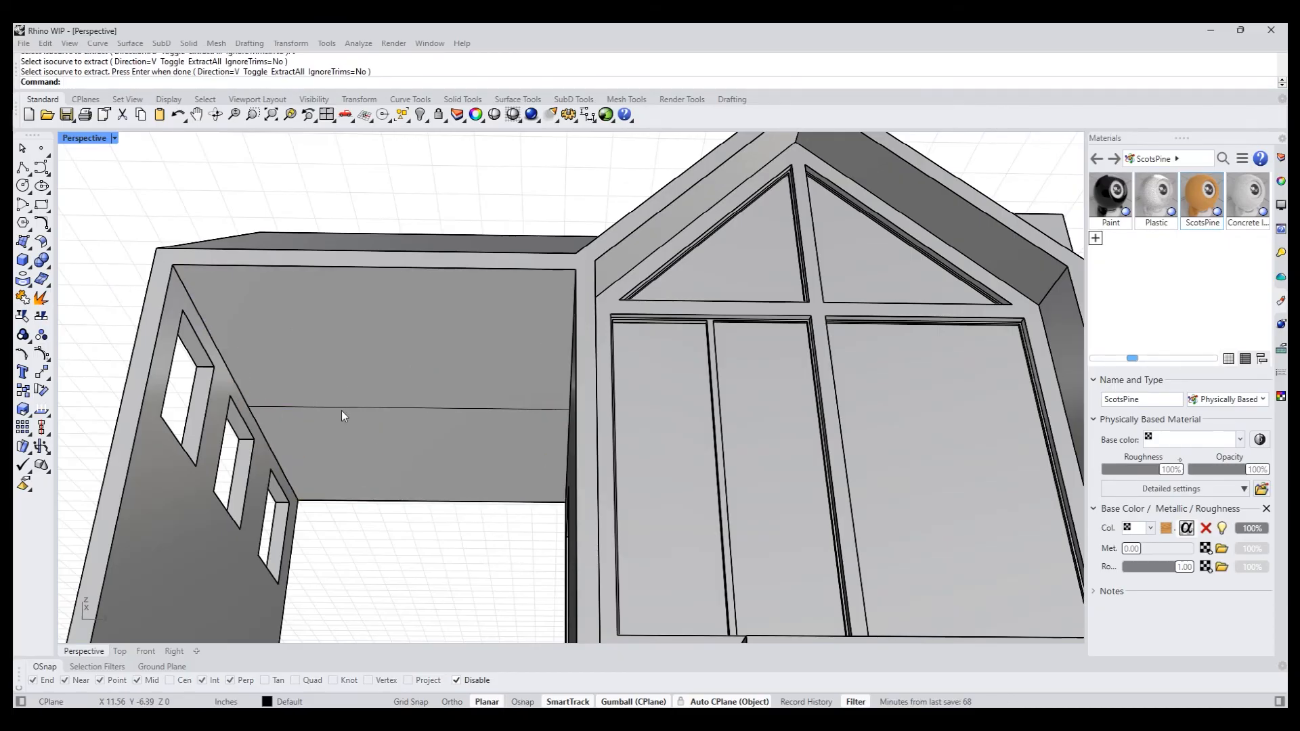
{"action": "right_click_drag", "start_coordinate": [323, 406], "coordinate": [407, 407], "text": "shift"}
{"action": "type", "text": "SplitF"}
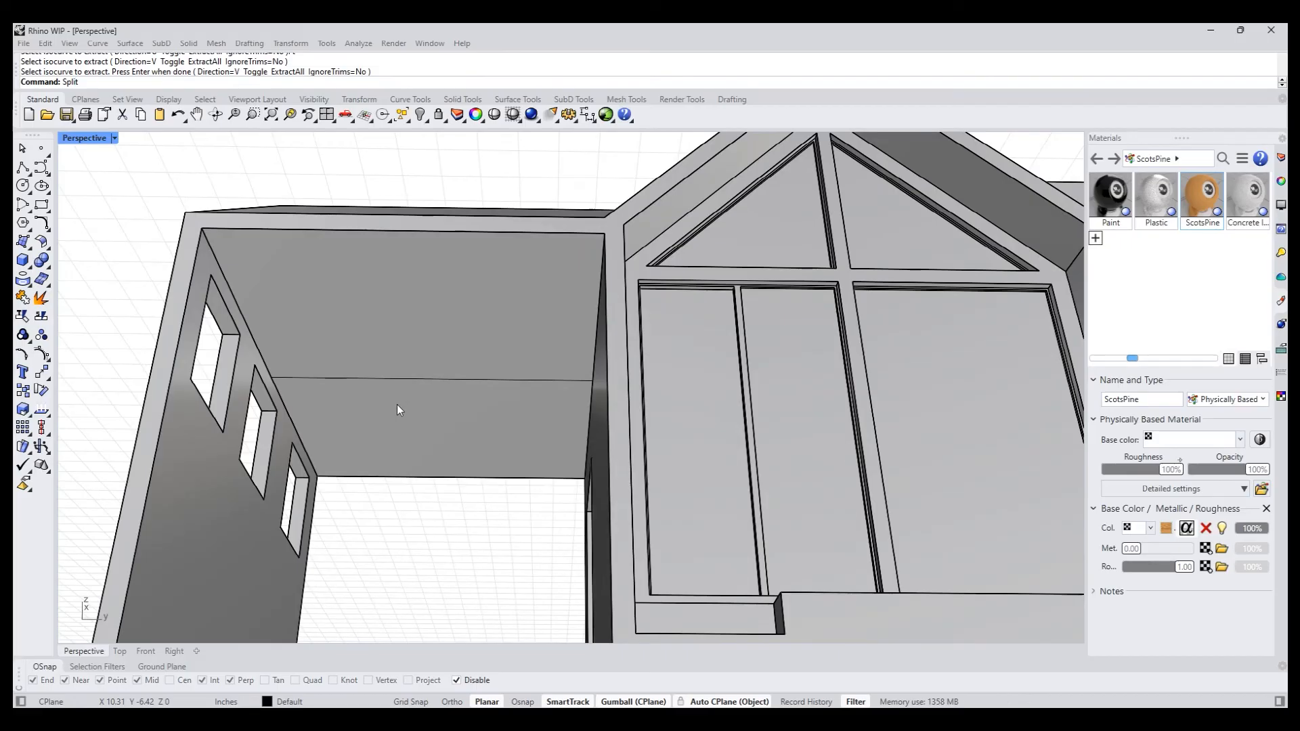
{"action": "key", "text": "Return"}
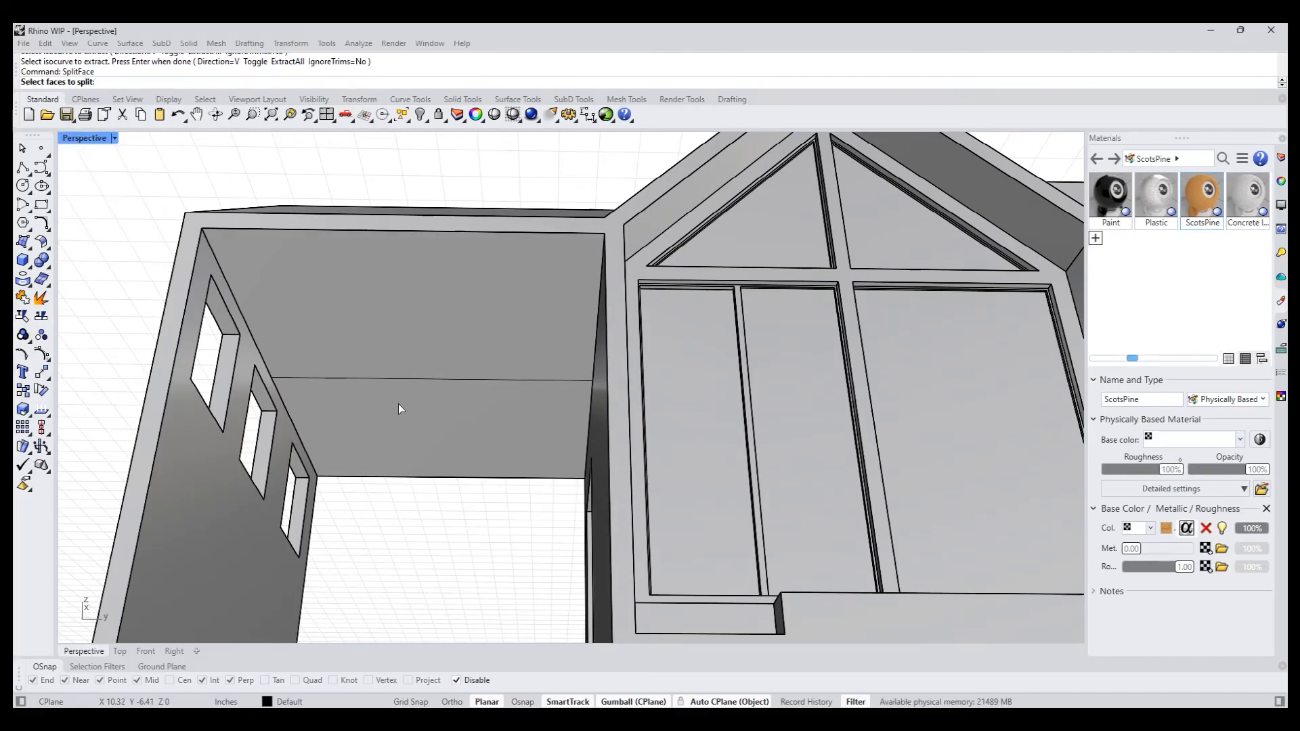
{"action": "left_click", "coordinate": [398, 403]}
{"action": "key", "text": "Return"}
{"action": "type", "text": "c"}
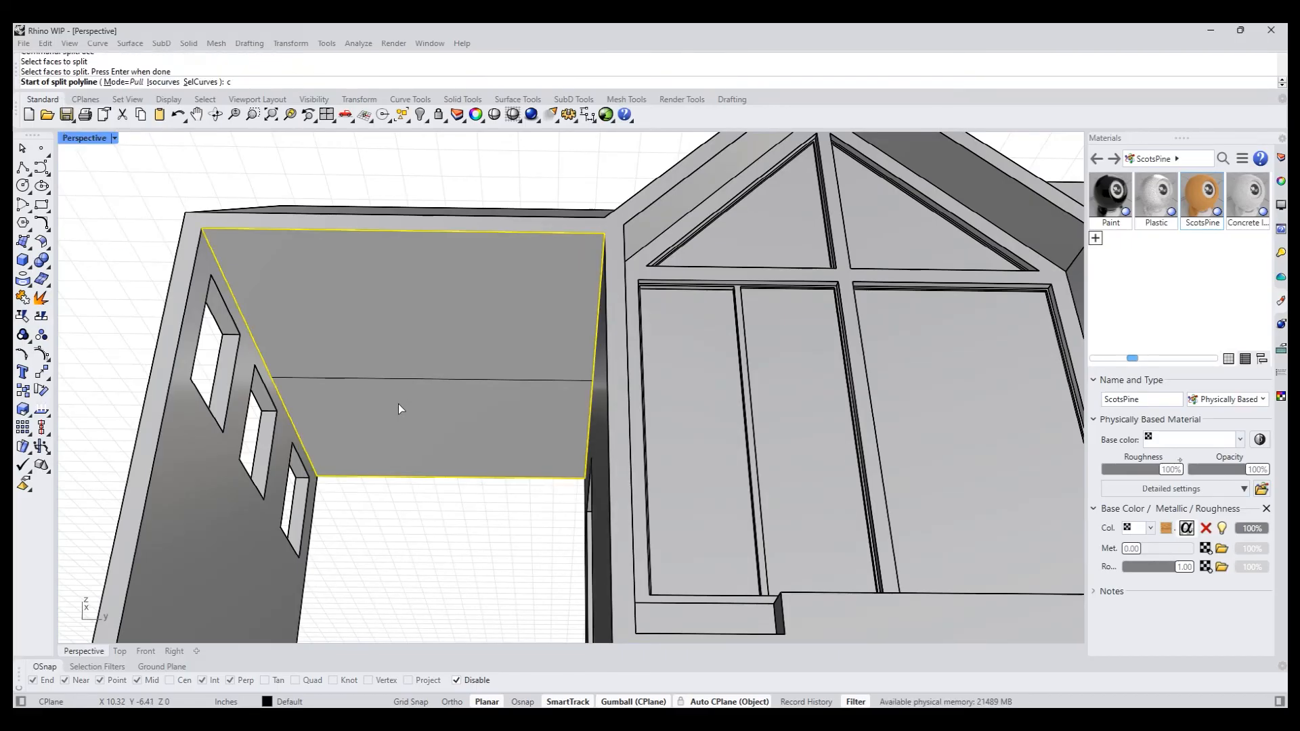
{"action": "left_click", "coordinate": [425, 380]}
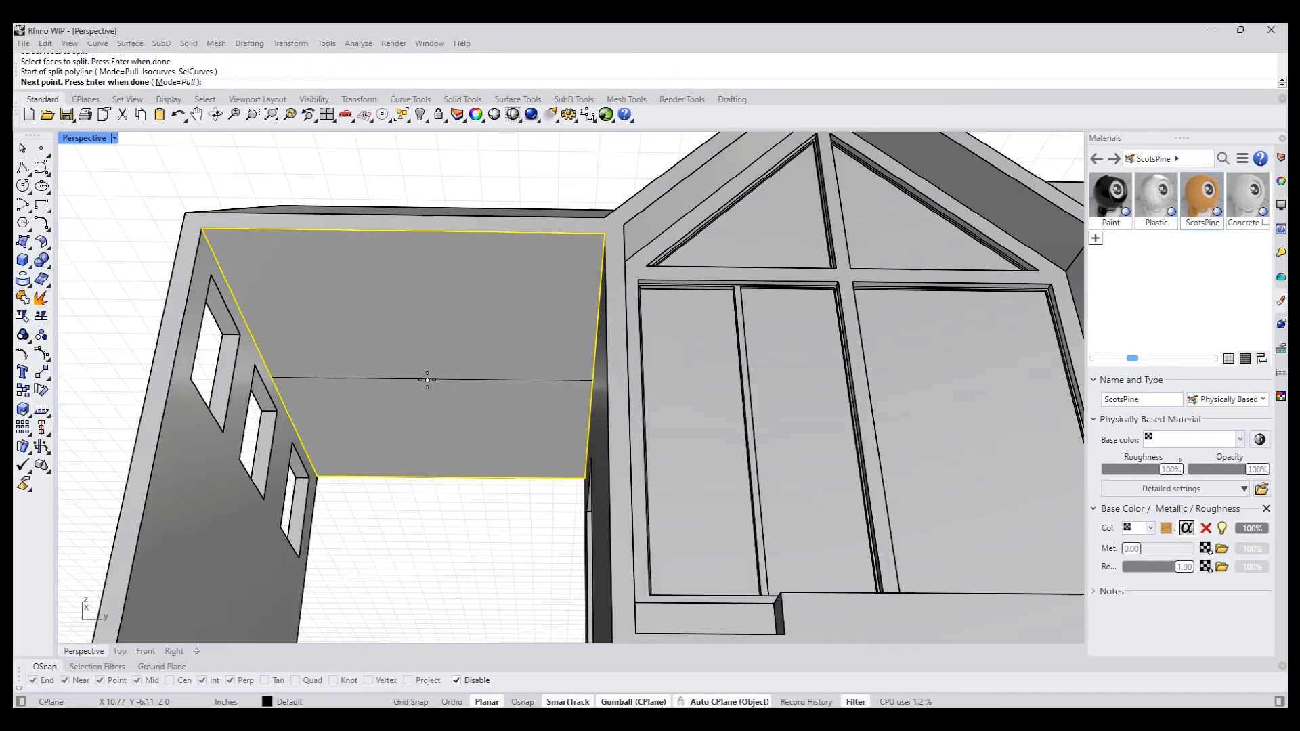
{"action": "key", "text": "Return"}
- Split the canopy's ceiling face along the extracted isocurve with SplitFace and its SelCurves option
{"action": "key", "text": "Return"}
{"action": "left_click", "coordinate": [393, 405]}
{"action": "key", "text": "Return"}
{"action": "left_click", "coordinate": [213, 82]}
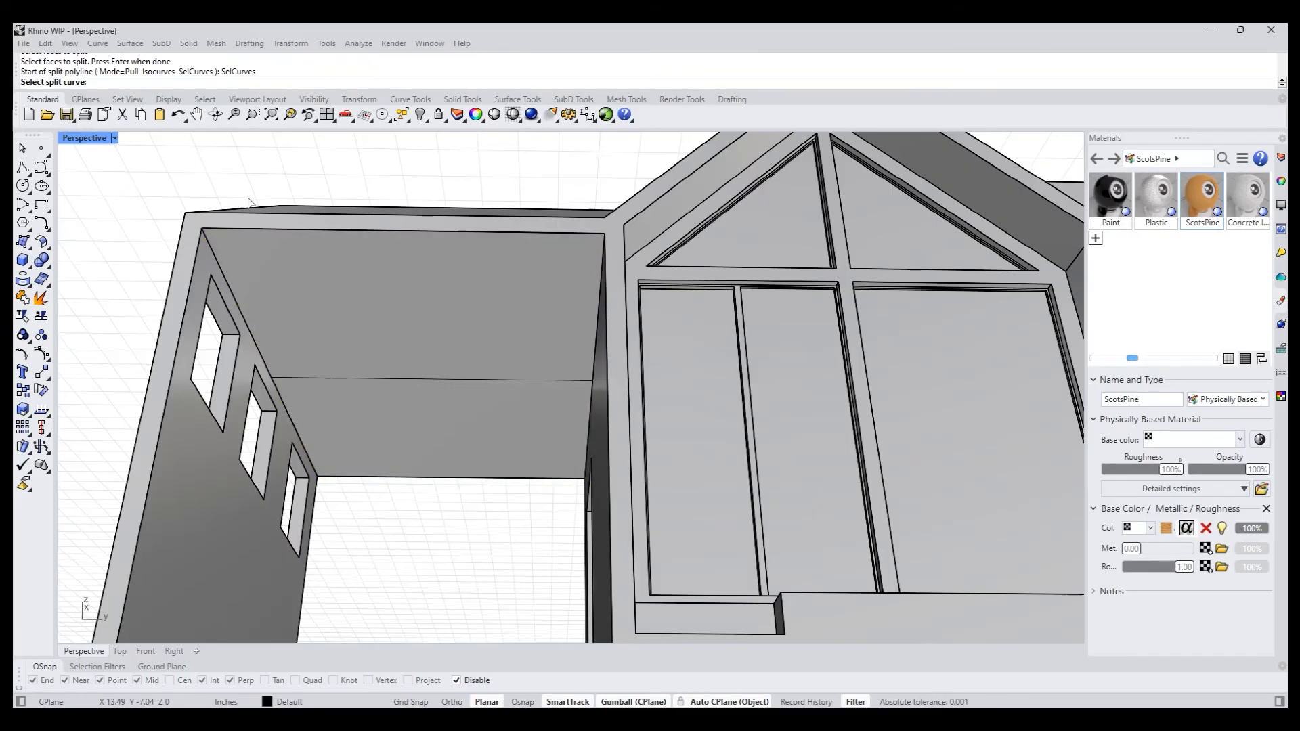
{"action": "left_click", "coordinate": [345, 373]}
{"action": "key", "text": "Return"}
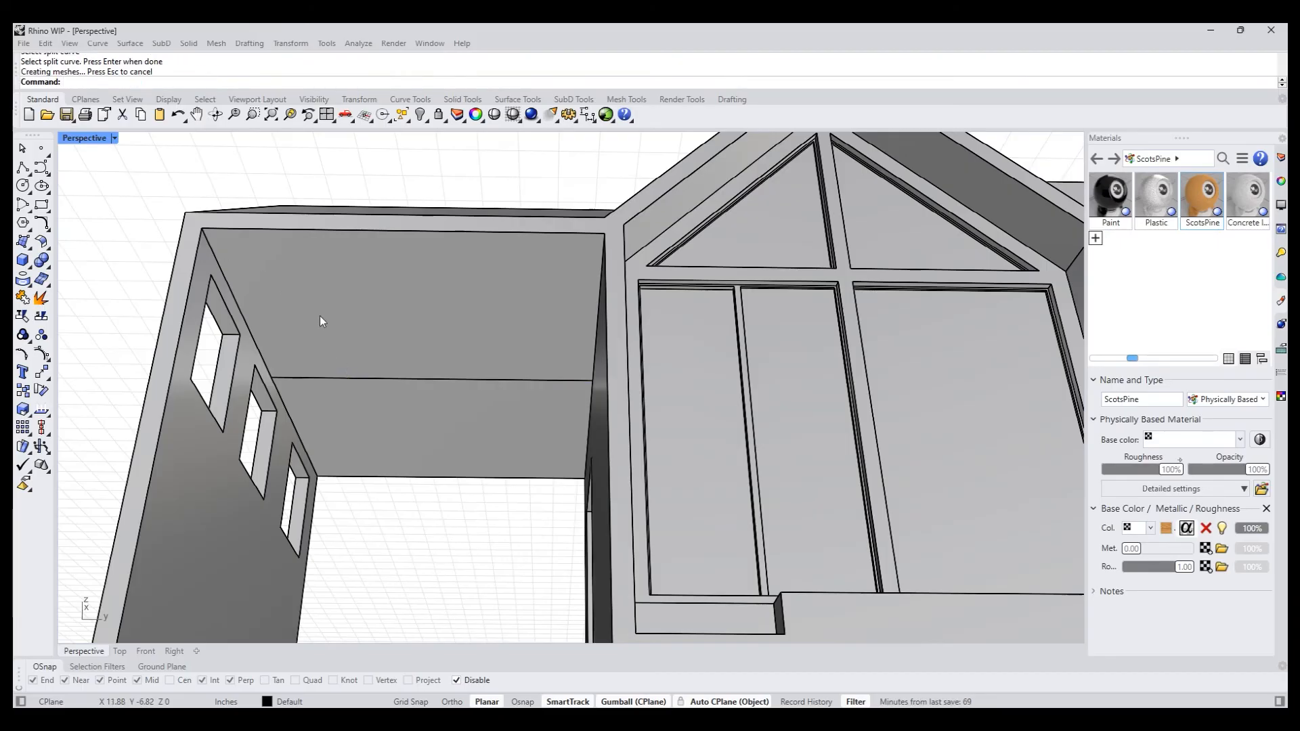
- Raise the new middle edge of the canopy's ceiling to form a sloped ceiling under the gable, and check the house from outside
{"action": "left_click", "coordinate": [348, 377], "text": "ctrl+shift"}
{"action": "right_click_drag", "start_coordinate": [426, 357], "coordinate": [458, 367]}
{"action": "left_click_drag", "start_coordinate": [427, 309], "coordinate": [450, 221]}
{"action": "right_click_drag", "start_coordinate": [509, 342], "coordinate": [681, 502]}
{"action": "scroll", "coordinate": [590, 471], "scroll_direction": "up", "scroll_amount": 6}
{"action": "right_click_drag", "start_coordinate": [590, 471], "coordinate": [620, 474]}
{"action": "scroll", "coordinate": [636, 426], "scroll_direction": "down", "scroll_amount": 8}
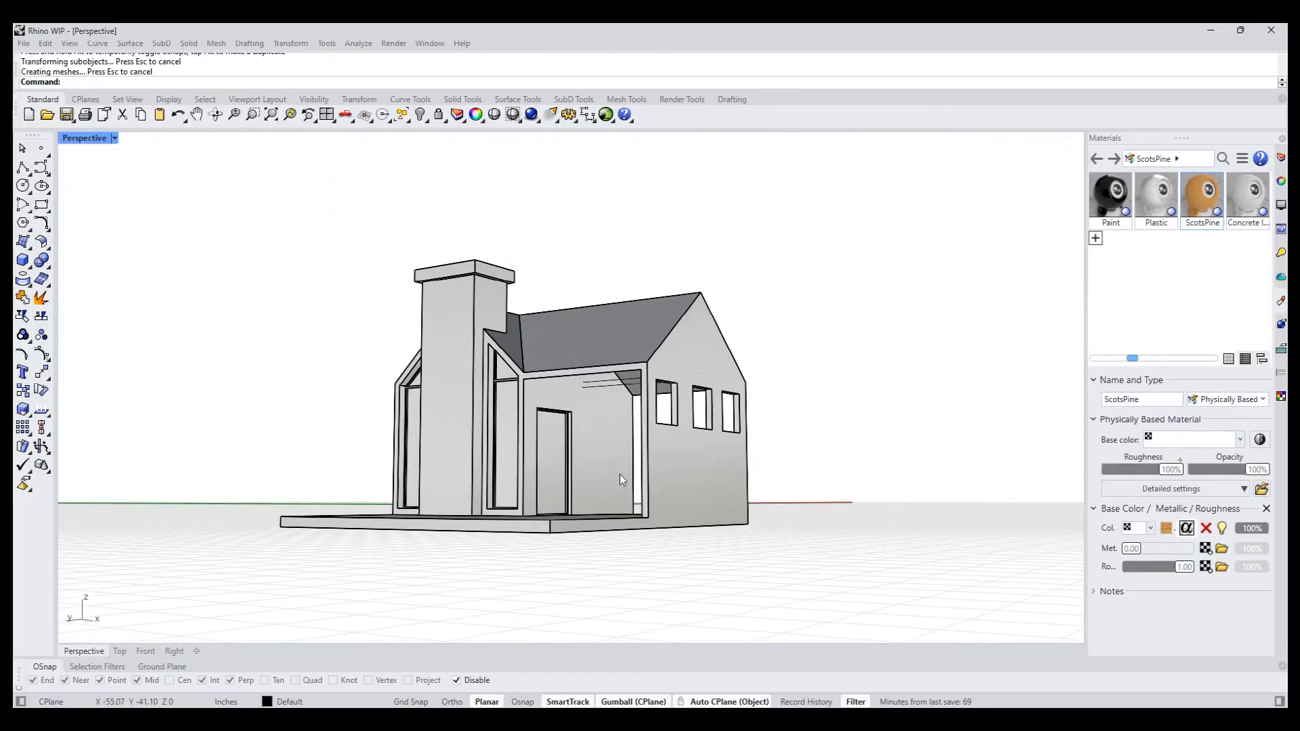
{"action": "scroll", "coordinate": [729, 503], "scroll_direction": "up", "scroll_amount": 6}
{"action": "left_click", "coordinate": [672, 474], "text": "ctrl+shift"}
{"action": "left_click", "coordinate": [882, 347]}
{"action": "scroll", "coordinate": [853, 366], "scroll_direction": "down", "scroll_amount": 8}
{"action": "right_click_drag", "start_coordinate": [765, 396], "coordinate": [861, 403]}
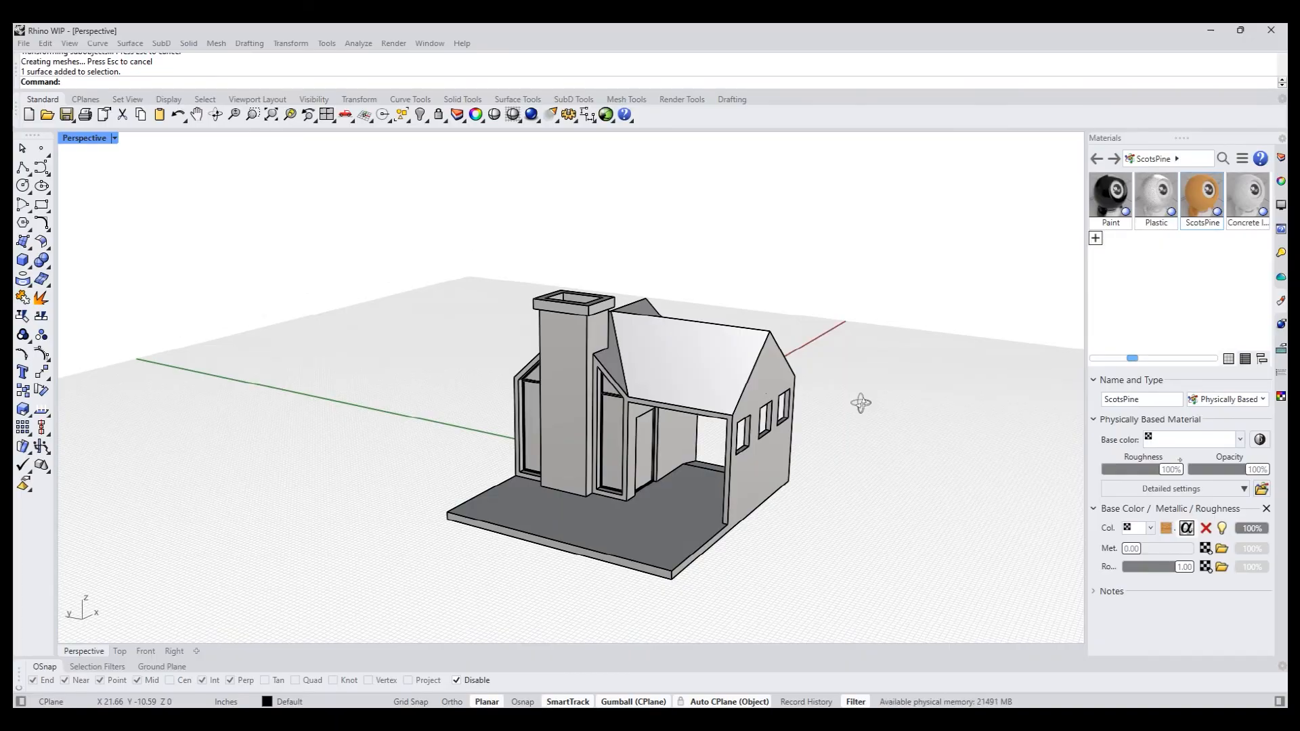
- Try to raise one top corner vertex of the chimney cap, inspect the distorted faces, and undo the move
{"action": "scroll", "coordinate": [677, 314], "scroll_direction": "up", "scroll_amount": 5}
{"action": "left_click", "coordinate": [480, 318], "text": "ctrl+shift"}
{"action": "left_click_drag", "start_coordinate": [481, 279], "coordinate": [479, 223]}
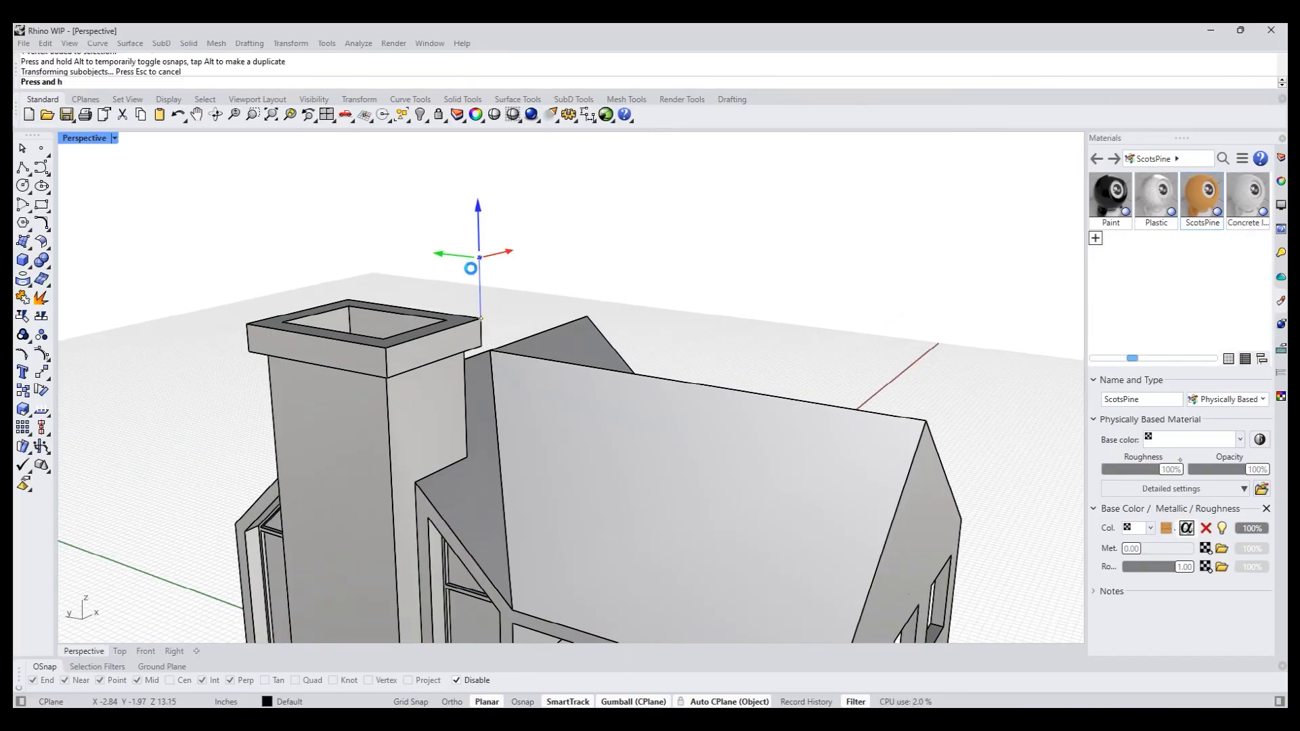
{"action": "right_click_drag", "start_coordinate": [408, 323], "coordinate": [494, 354]}
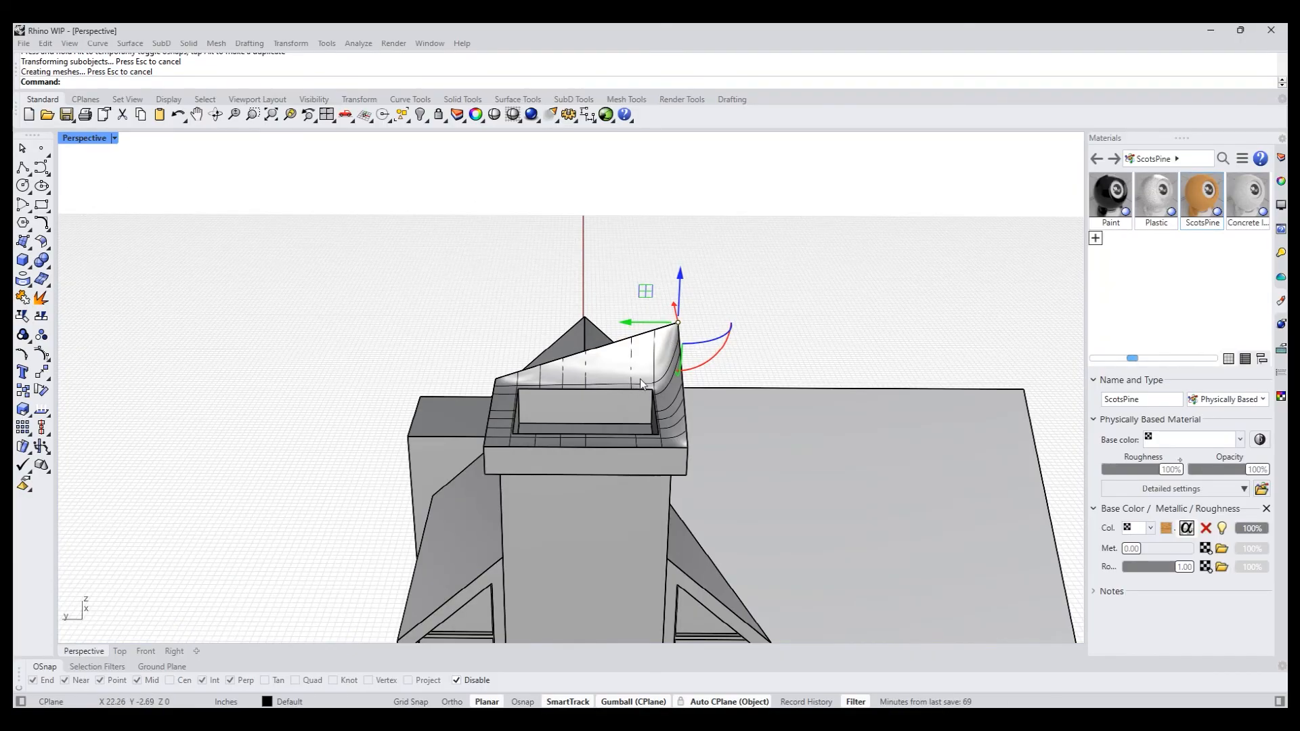
{"action": "right_click_drag", "start_coordinate": [662, 361], "coordinate": [839, 353]}
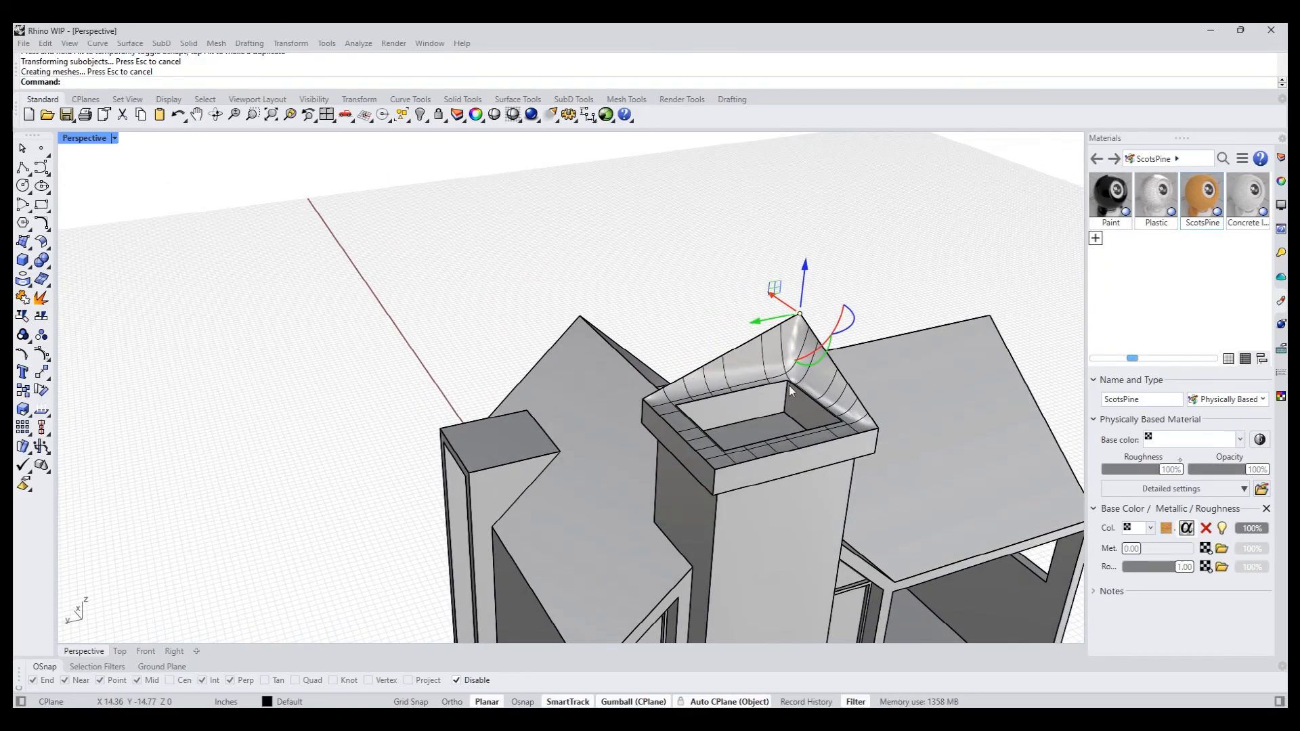
{"action": "right_click_drag", "start_coordinate": [789, 385], "coordinate": [571, 343]}
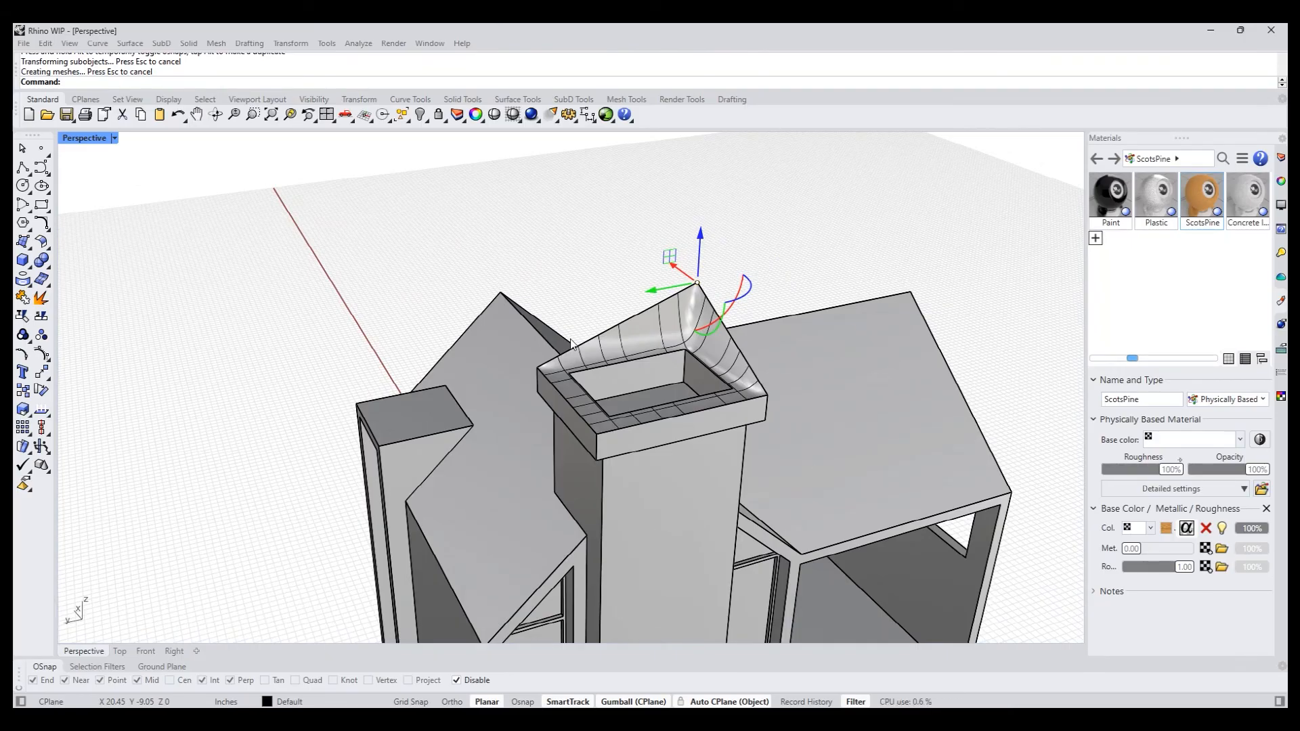
{"action": "mouse_move", "coordinate": [612, 355]}
{"action": "right_mouse_down"}
{"action": "mouse_move", "coordinate": [670, 420]}
{"action": "mouse_move", "coordinate": [610, 414]}
{"action": "mouse_move", "coordinate": [650, 371]}
{"action": "mouse_move", "coordinate": [678, 410]}
{"action": "mouse_move", "coordinate": [594, 371]}
{"action": "right_mouse_up"}
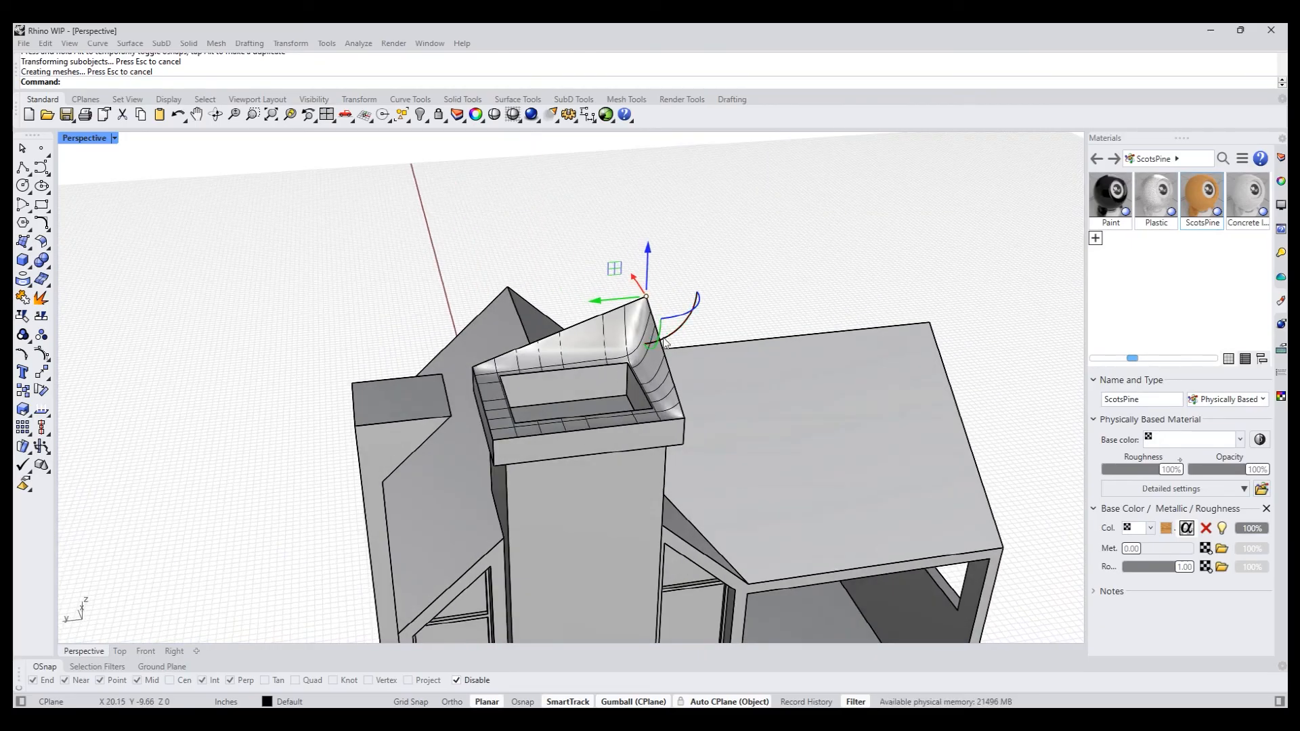
{"action": "key", "text": "ctrl+z"}
{"action": "right_click_drag", "start_coordinate": [704, 294], "coordinate": [650, 314]}
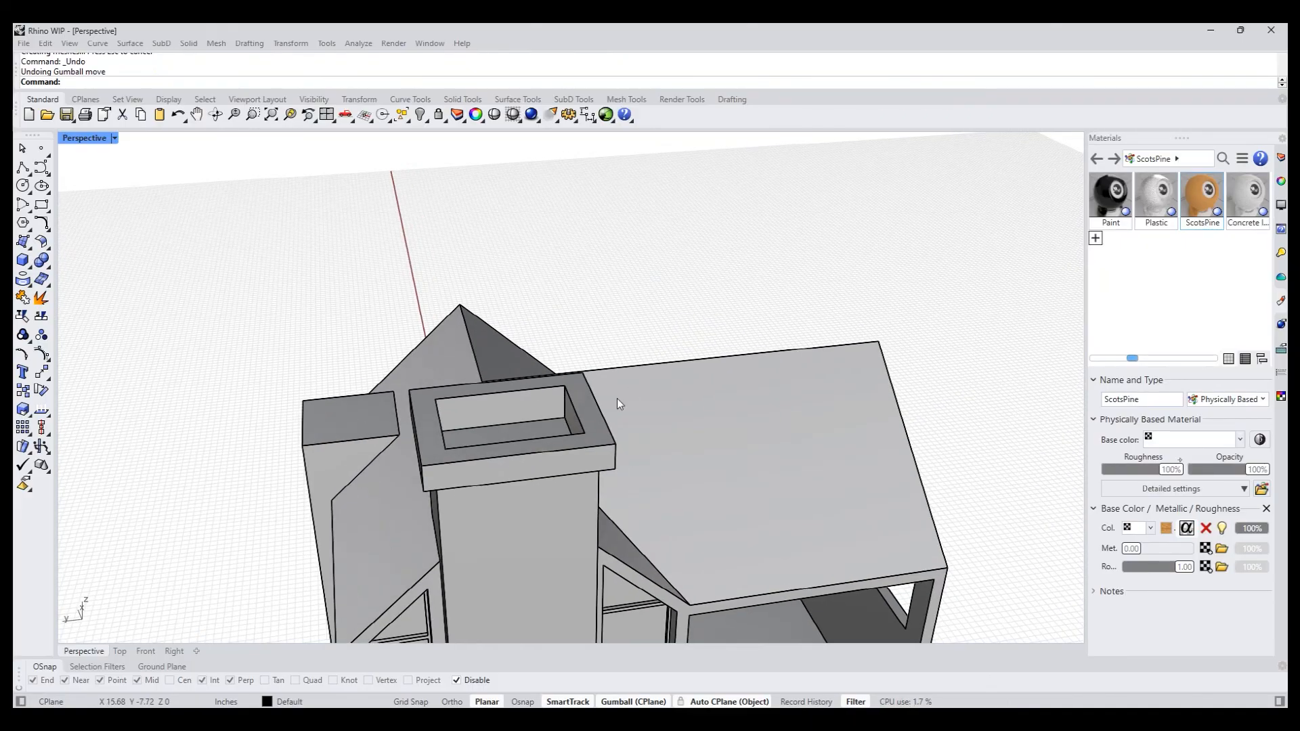
{"action": "right_click_drag", "start_coordinate": [616, 398], "coordinate": [489, 408]}
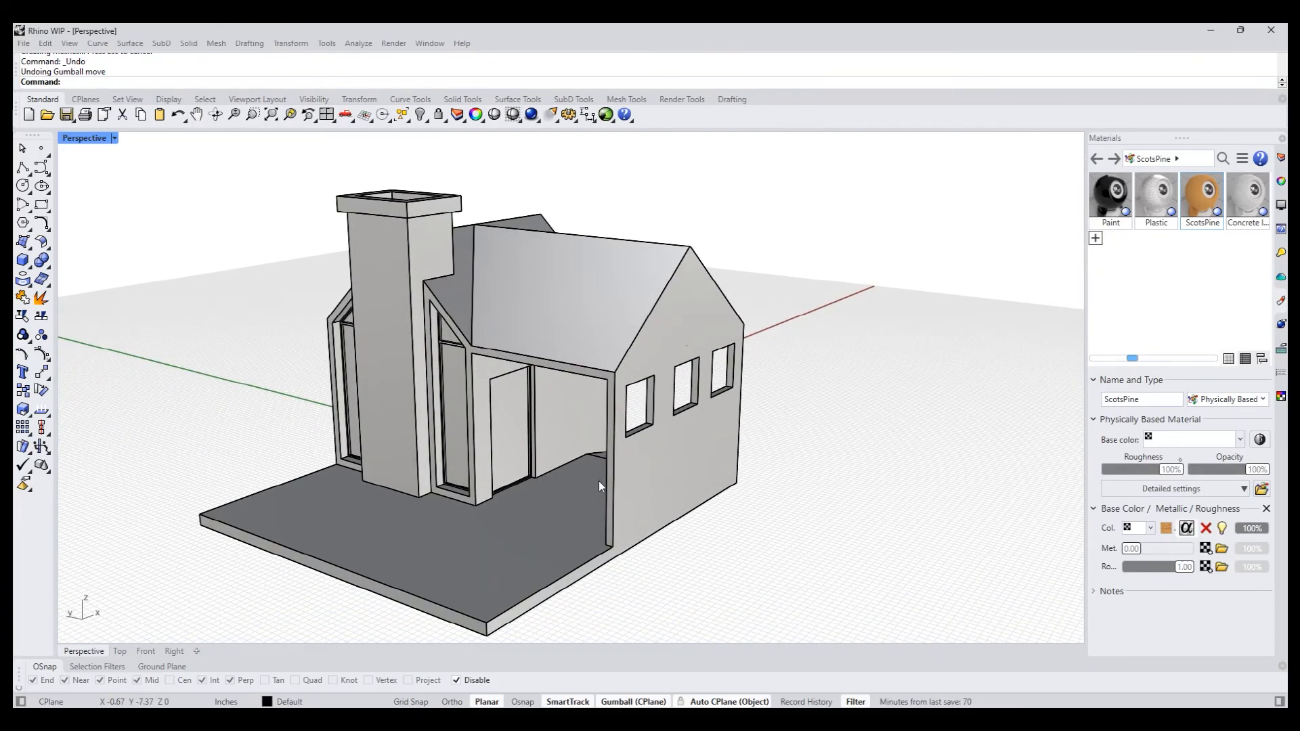
- Inset the outlines of the gable end wall with the three windows, using ThroughPoint just inside the roof slope
{"action": "right_click_drag", "start_coordinate": [708, 424], "coordinate": [520, 385]}
{"action": "right_click_drag", "start_coordinate": [498, 400], "coordinate": [508, 427], "text": "shift"}
{"action": "scroll", "coordinate": [464, 391], "scroll_direction": "up", "scroll_amount": 8}
{"action": "right_click_drag", "start_coordinate": [386, 394], "coordinate": [470, 386]}
{"action": "scroll", "coordinate": [442, 387], "scroll_direction": "down", "scroll_amount": 5}
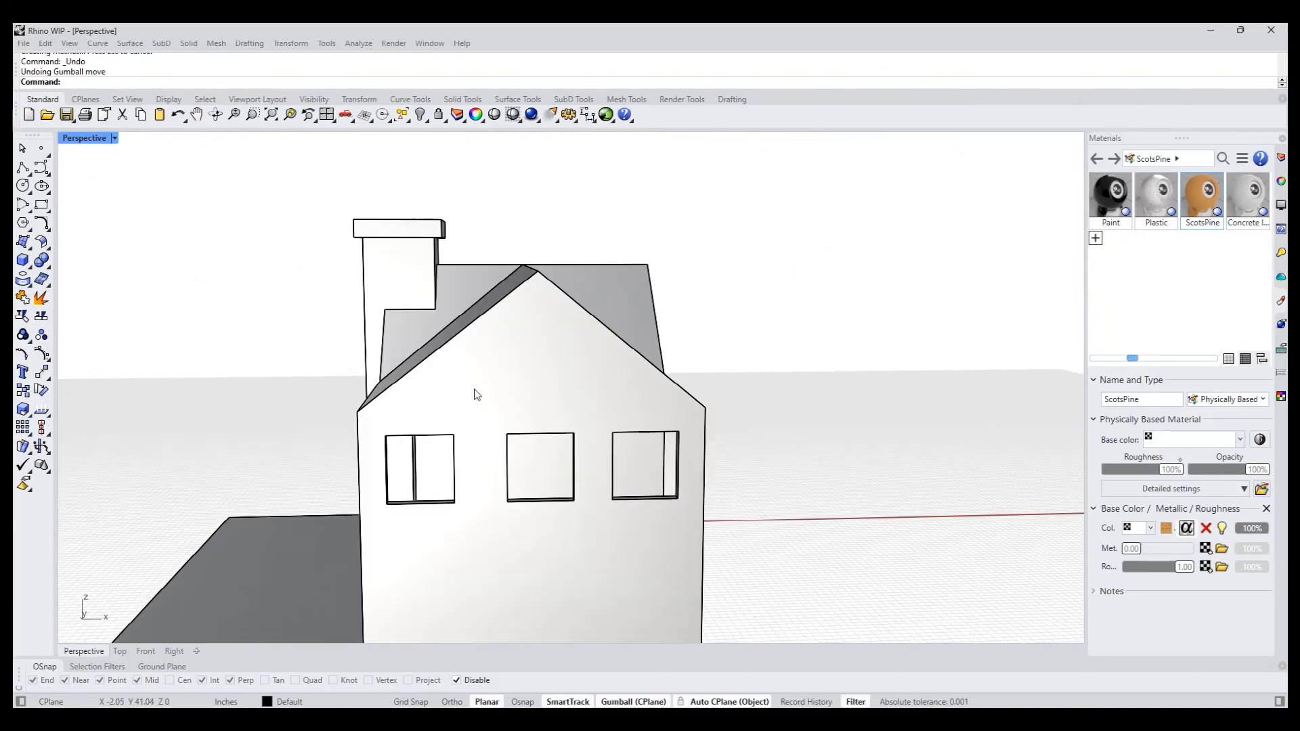
{"action": "type", "text": "Inset"}
{"action": "key", "text": "Return"}
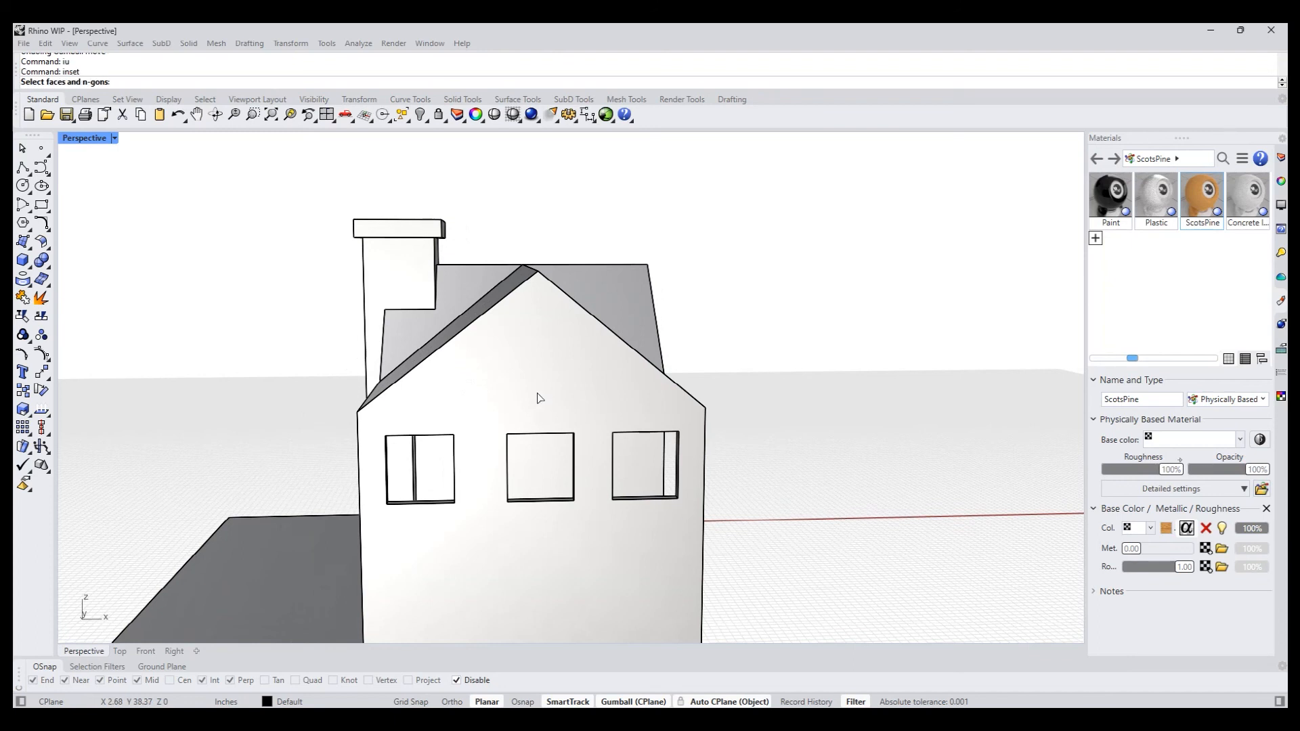
{"action": "left_click", "coordinate": [535, 401]}
{"action": "key", "text": "Return"}
{"action": "type", "text": "t"}
{"action": "key", "text": "Return"}
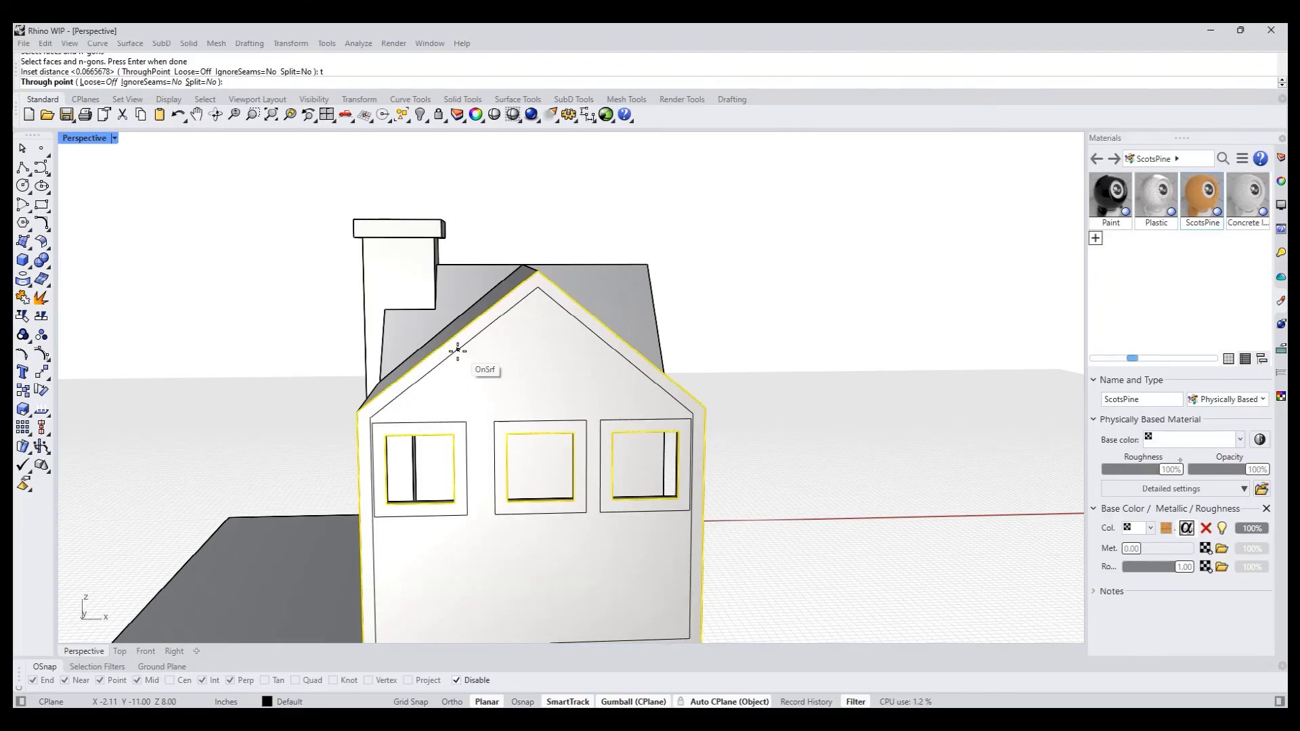
{"action": "left_click", "coordinate": [457, 350]}
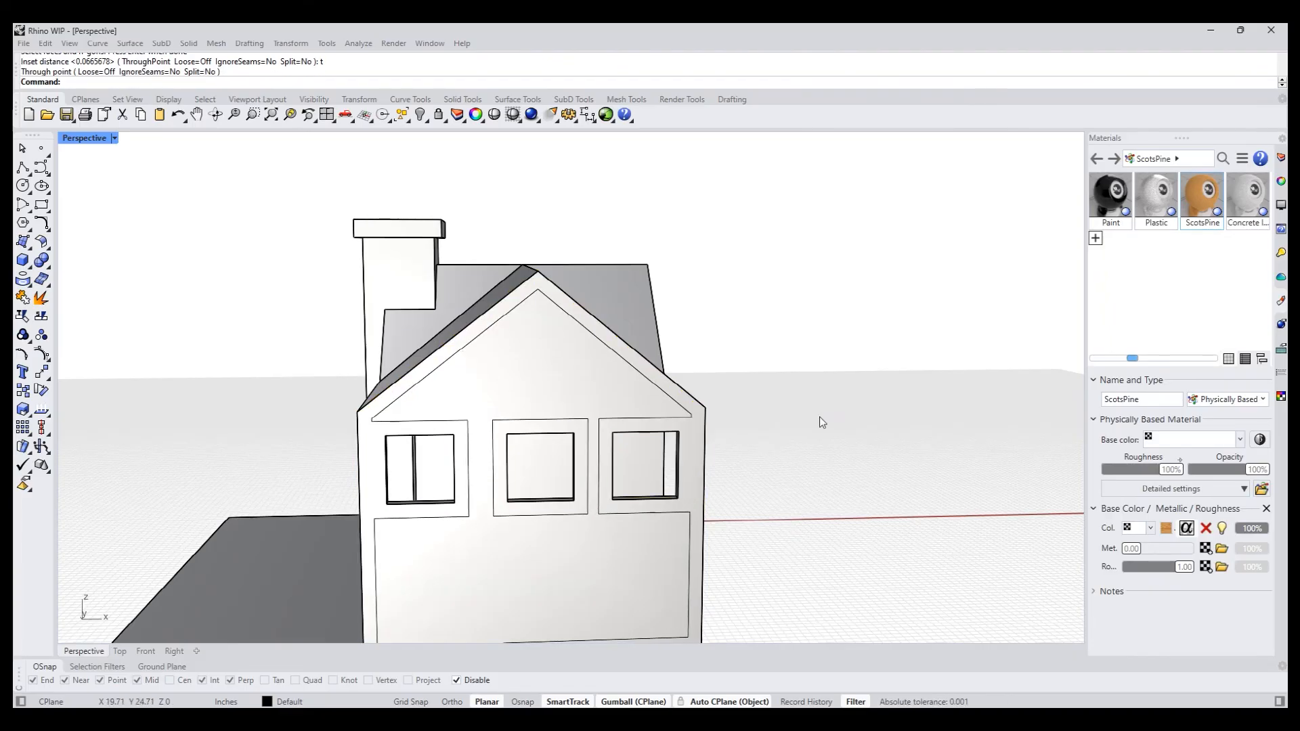
{"action": "right_click", "coordinate": [819, 417]}
- Draw a polyline across the gable end wall above the windows, closing the base of the inset triangle
{"action": "left_click", "coordinate": [23, 168]}
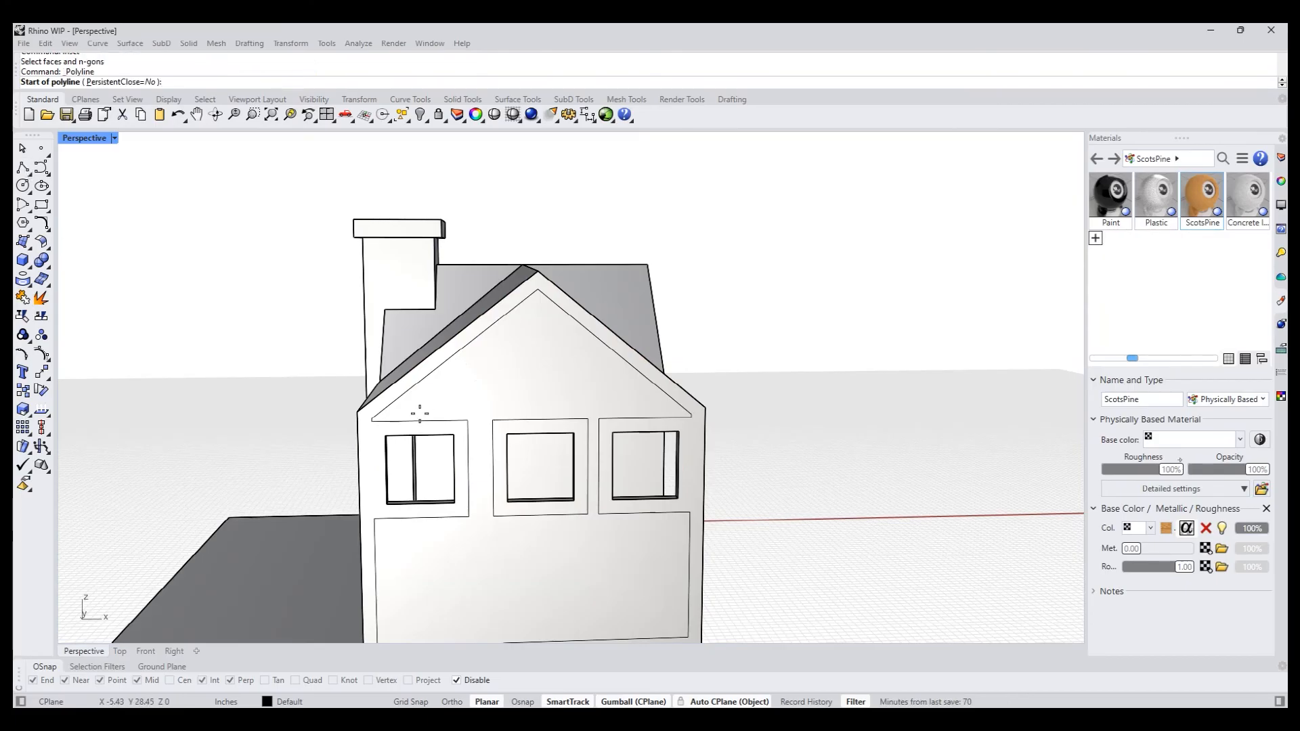
{"action": "scroll", "coordinate": [420, 413], "scroll_direction": "up", "scroll_amount": 3}
{"action": "left_click", "coordinate": [373, 435]}
{"action": "left_click", "coordinate": [951, 430]}
{"action": "key", "text": "Return"}
- PushPull the triangular gable region above the three windows about 0.26 in into the wall
{"action": "right_click_drag", "start_coordinate": [876, 472], "coordinate": [760, 504]}
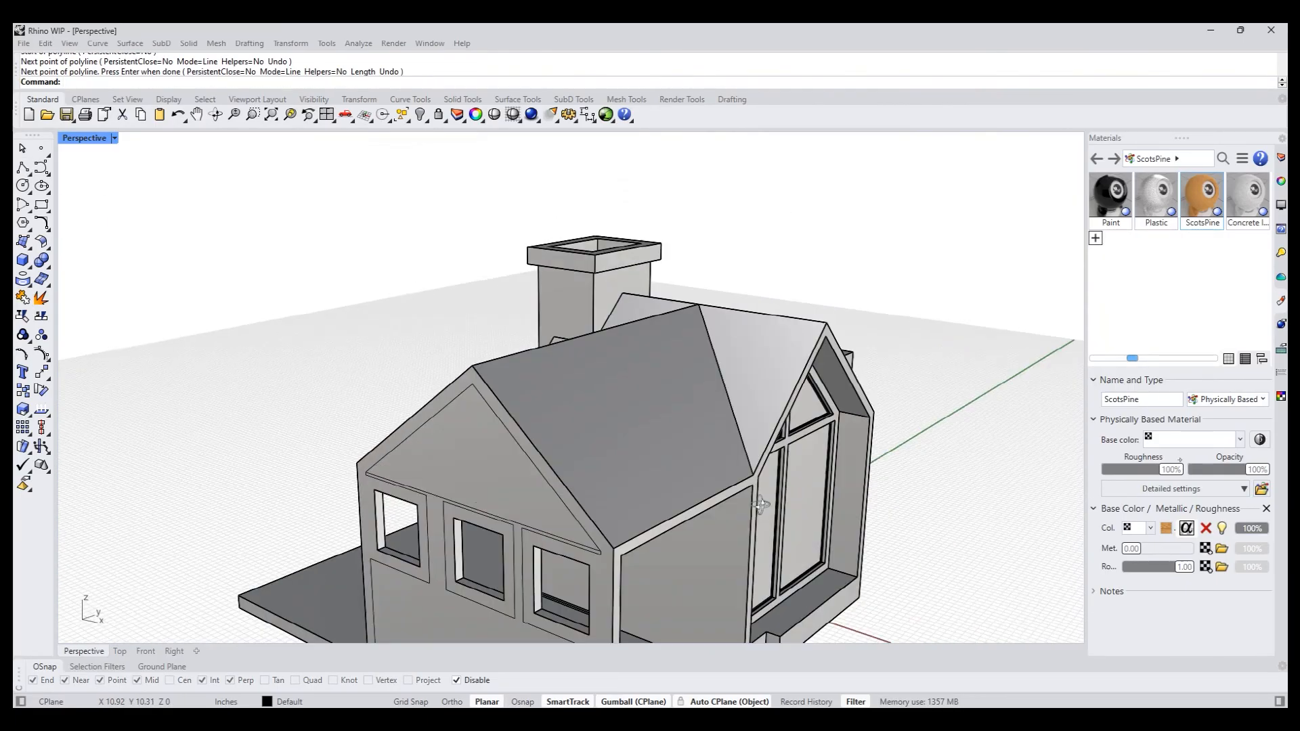
{"action": "type", "text": "pp"}
{"action": "key", "text": "Return"}
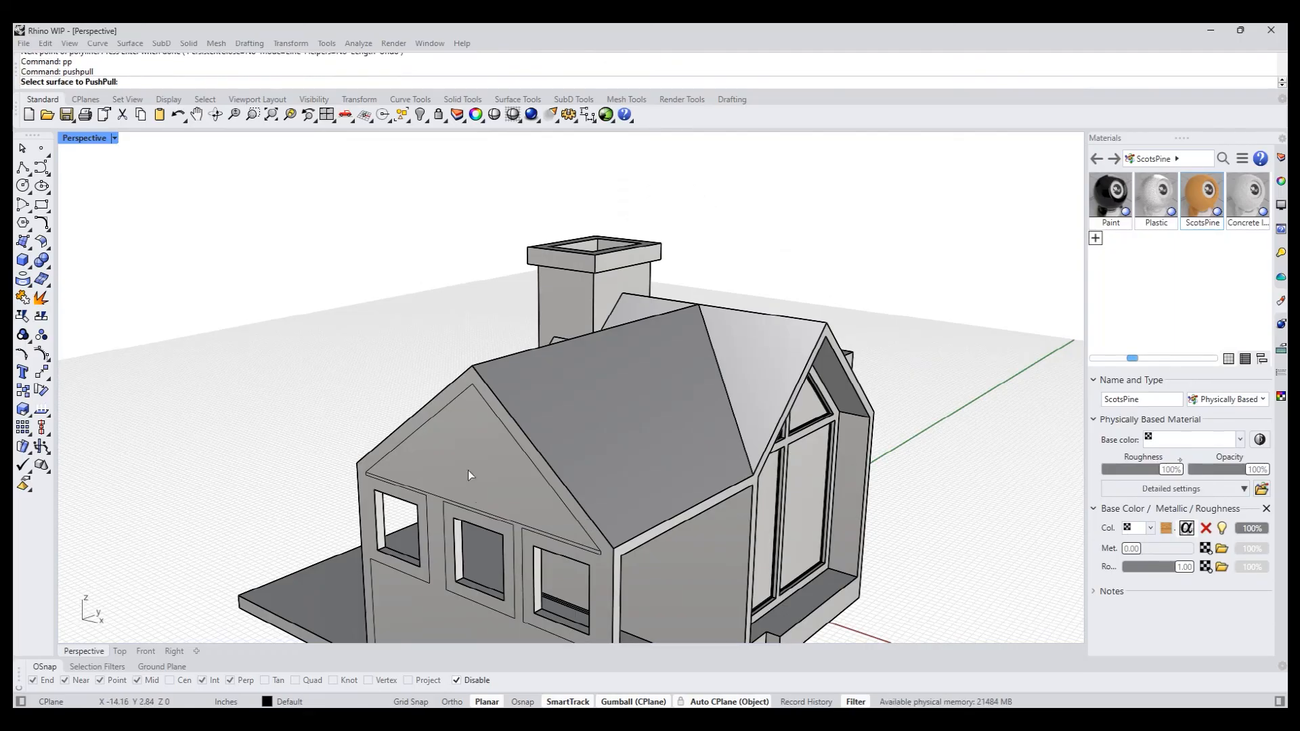
{"action": "left_click", "coordinate": [488, 465]}
{"action": "key", "text": "Return"}
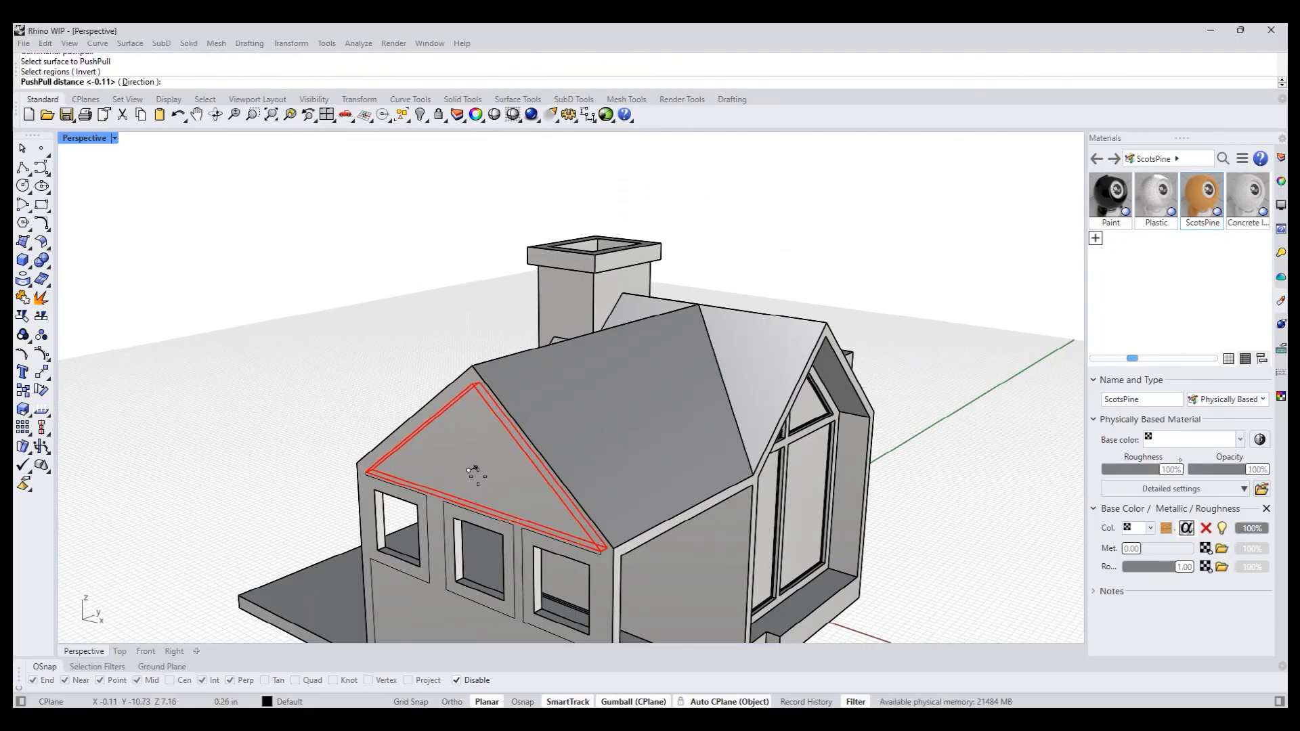
{"action": "left_click", "coordinate": [477, 476]}
- Inspect the recessed gable, then select all curves with SelCrv and delete them
{"action": "scroll", "coordinate": [290, 412], "scroll_direction": "down", "scroll_amount": 6}
{"action": "right_click_drag", "start_coordinate": [339, 377], "coordinate": [356, 331]}
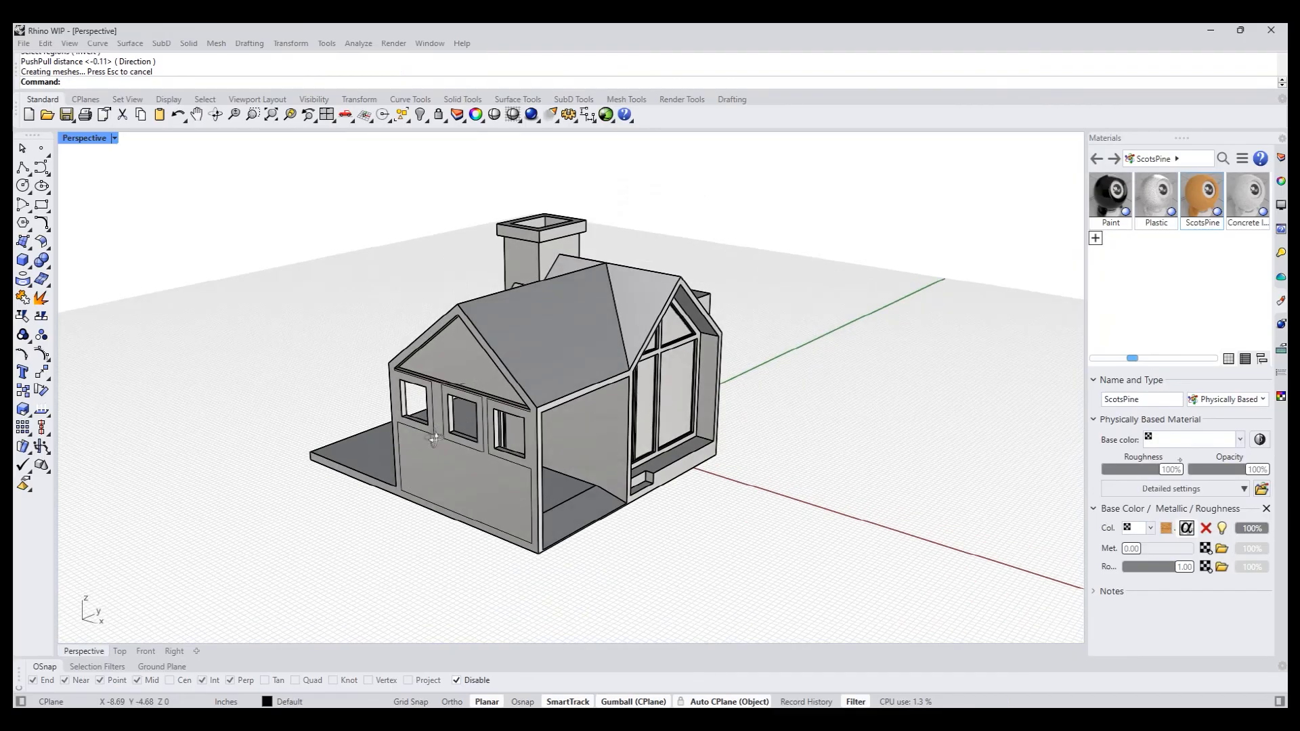
{"action": "scroll", "coordinate": [472, 444], "scroll_direction": "up", "scroll_amount": 5}
{"action": "scroll", "coordinate": [471, 442], "scroll_direction": "up", "scroll_amount": 2}
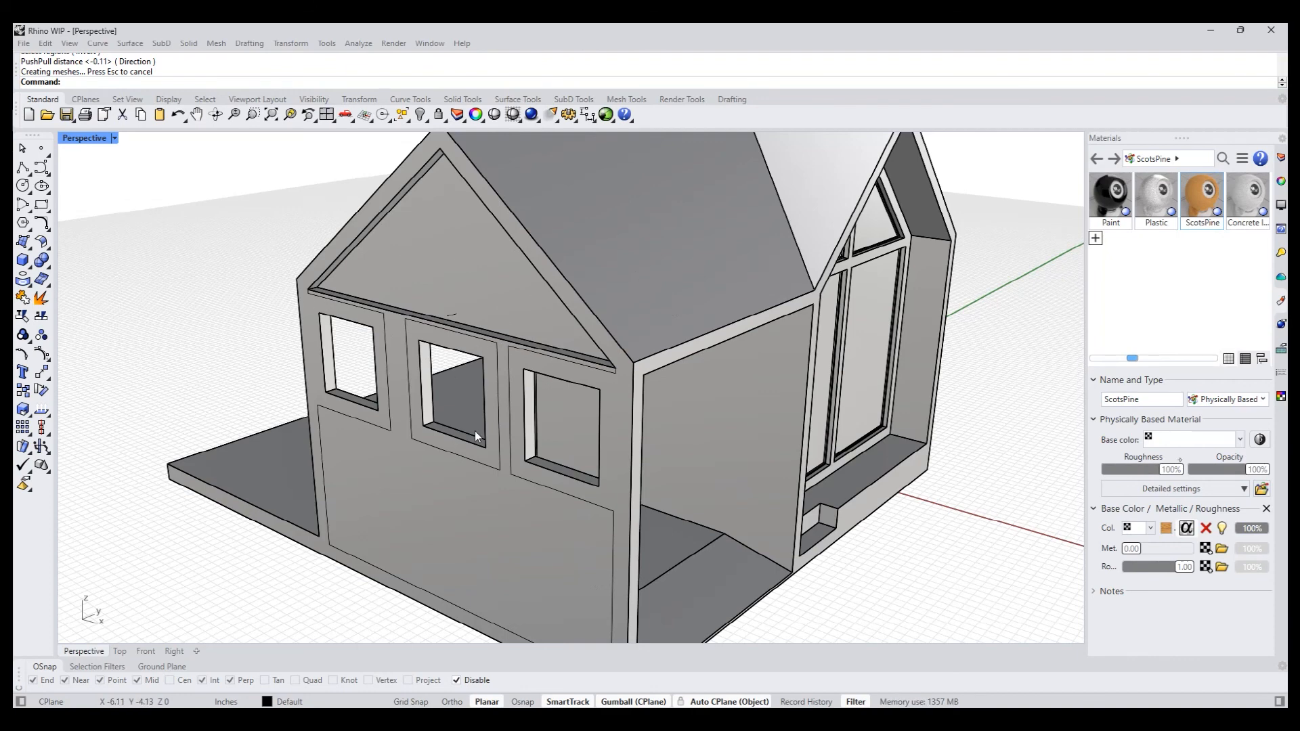
{"action": "scroll", "coordinate": [448, 417], "scroll_direction": "up", "scroll_amount": 5}
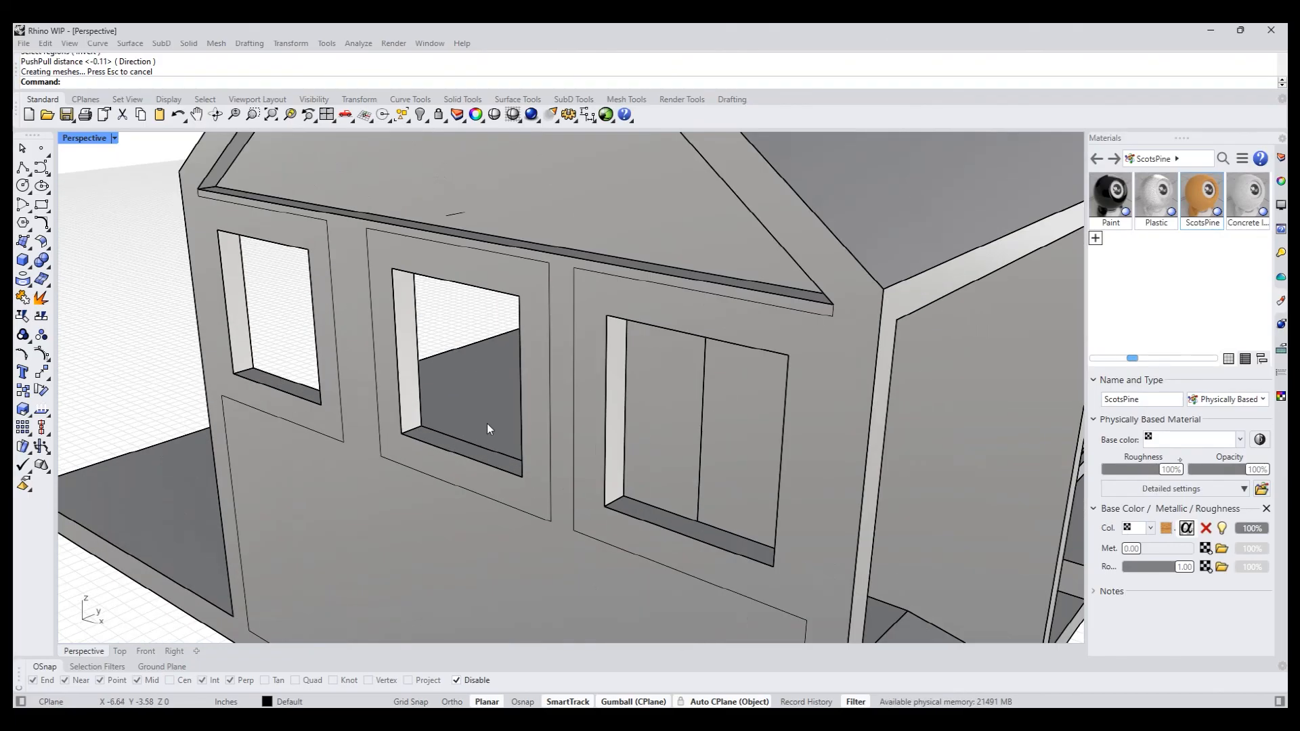
{"action": "scroll", "coordinate": [377, 402], "scroll_direction": "down", "scroll_amount": 5}
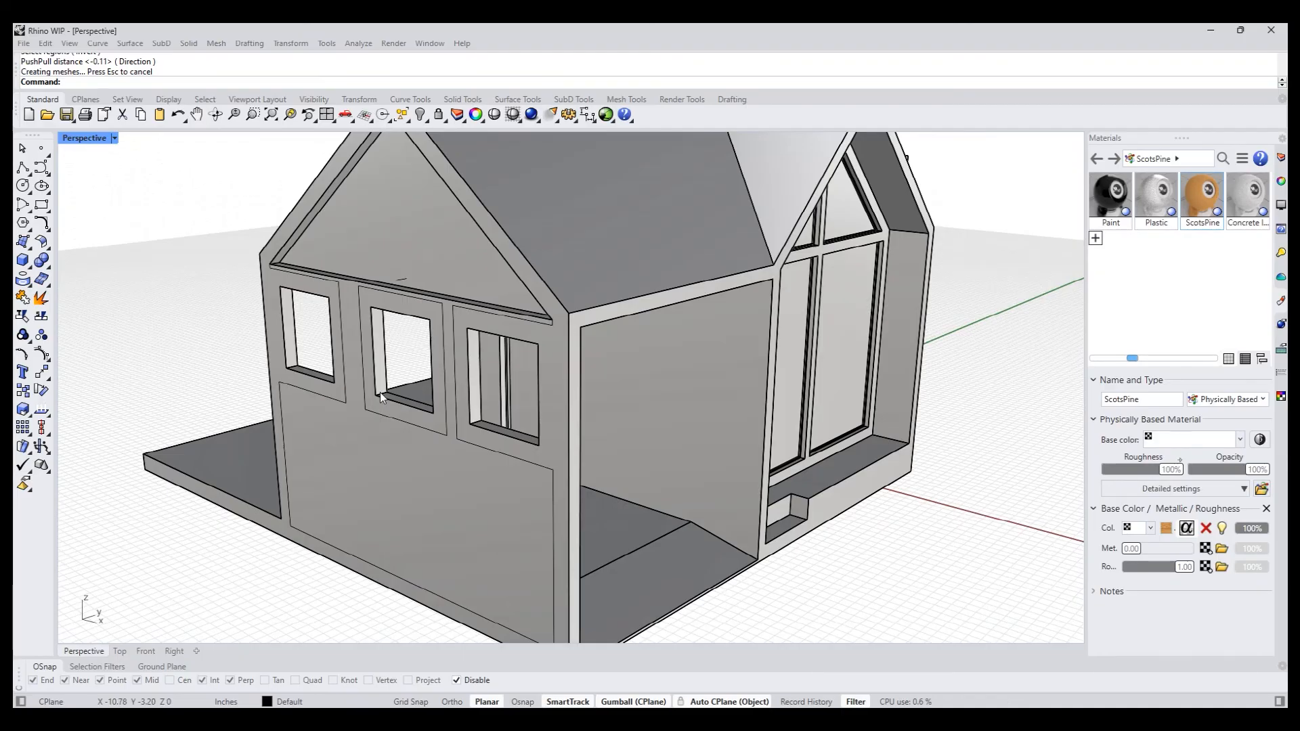
{"action": "type", "text": "selcrv"}
{"action": "key", "text": "Return"}
{"action": "key", "text": "Delete"}
- Extract two U-direction isocurves lengthwise along the middle window's sill
{"action": "right_click_drag", "start_coordinate": [333, 379], "coordinate": [328, 395]}
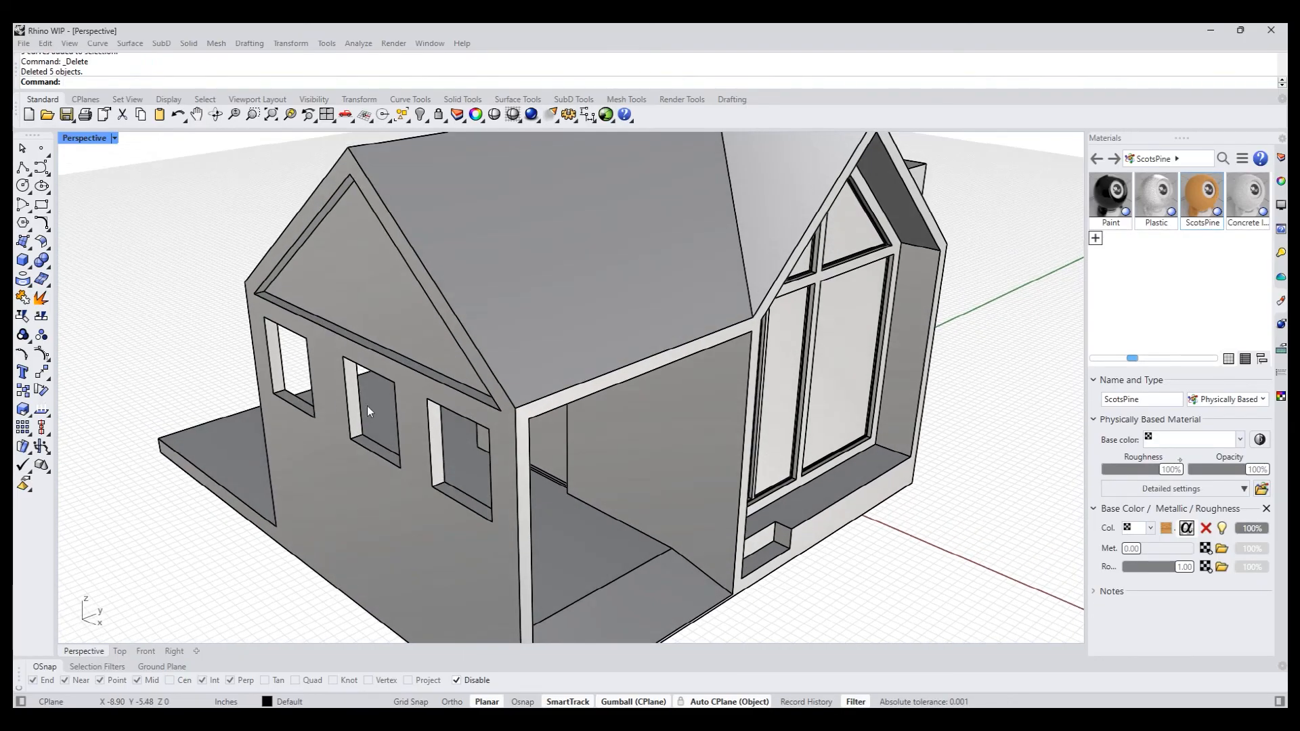
{"action": "scroll", "coordinate": [367, 407], "scroll_direction": "up", "scroll_amount": 7}
{"action": "right_click_drag", "start_coordinate": [360, 466], "coordinate": [381, 453]}
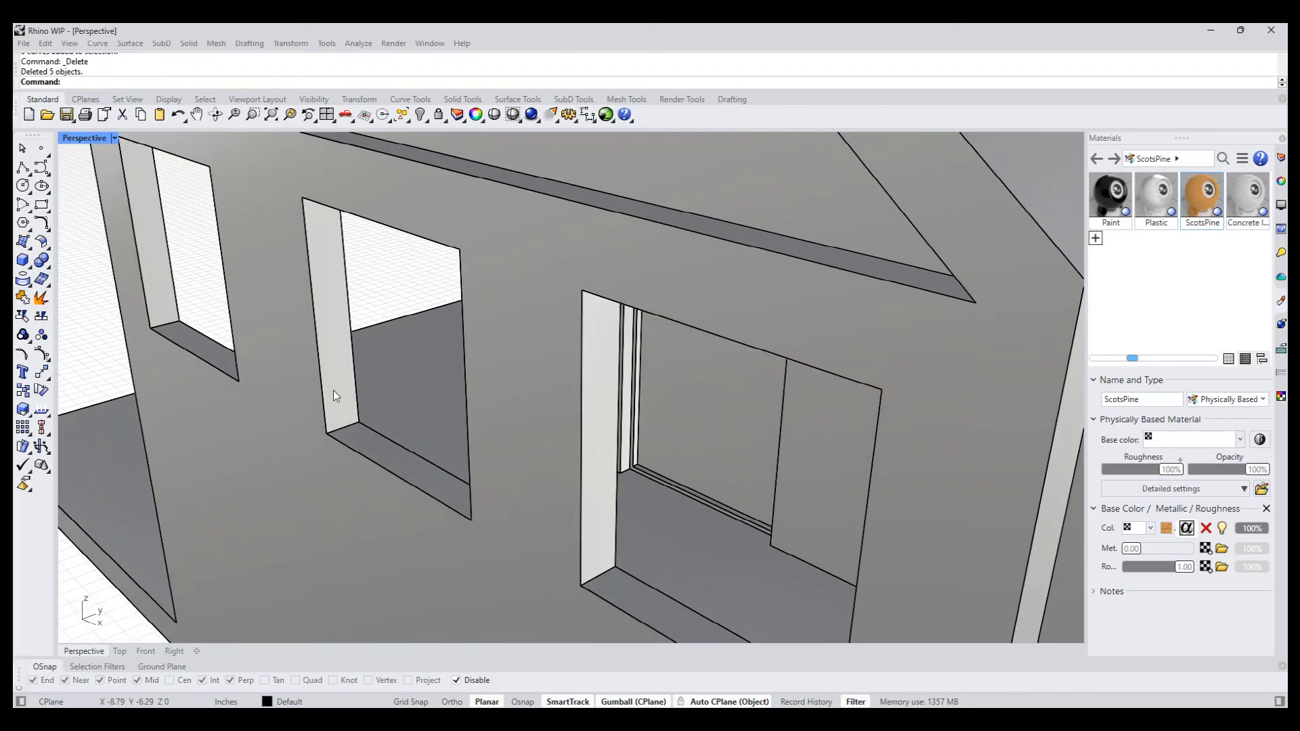
{"action": "right_click_drag", "start_coordinate": [284, 383], "coordinate": [203, 352]}
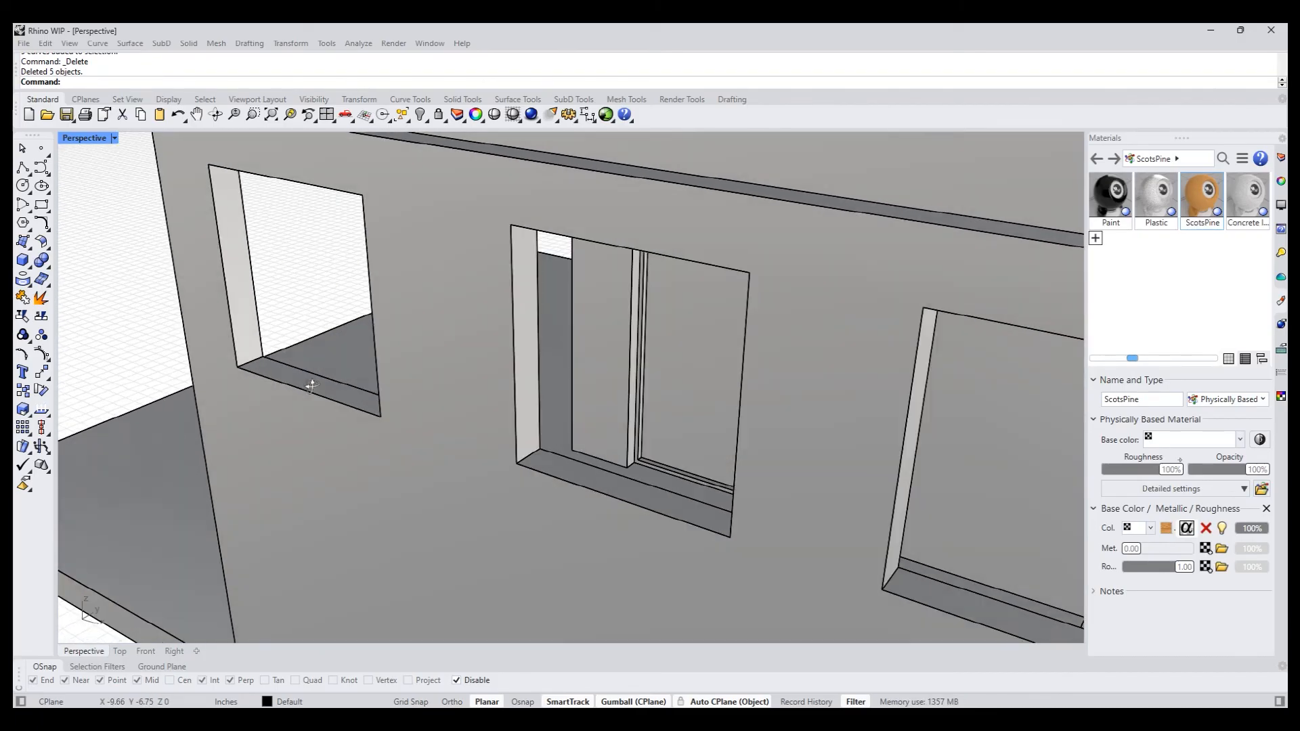
{"action": "left_click", "coordinate": [32, 292]}
{"action": "left_click", "coordinate": [37, 333]}
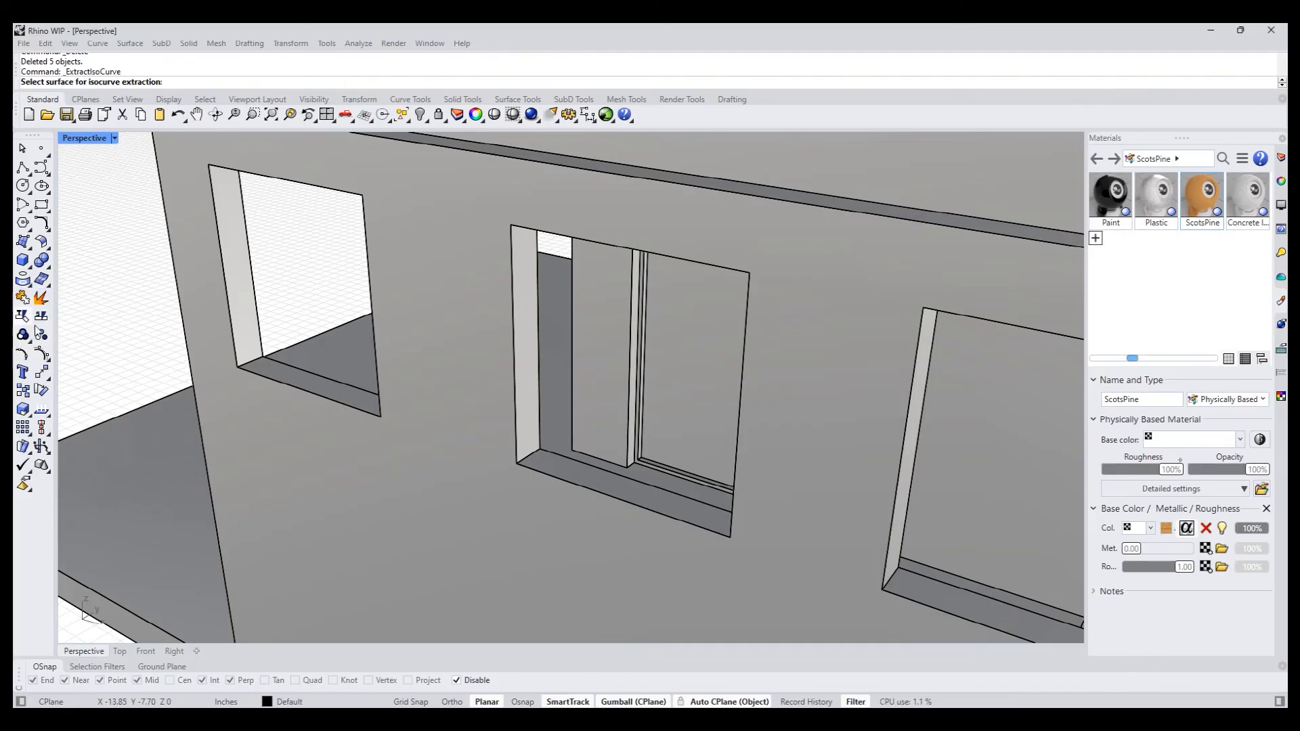
{"action": "left_click", "coordinate": [556, 469]}
{"action": "type", "text": "to"}
{"action": "key", "text": "Return"}
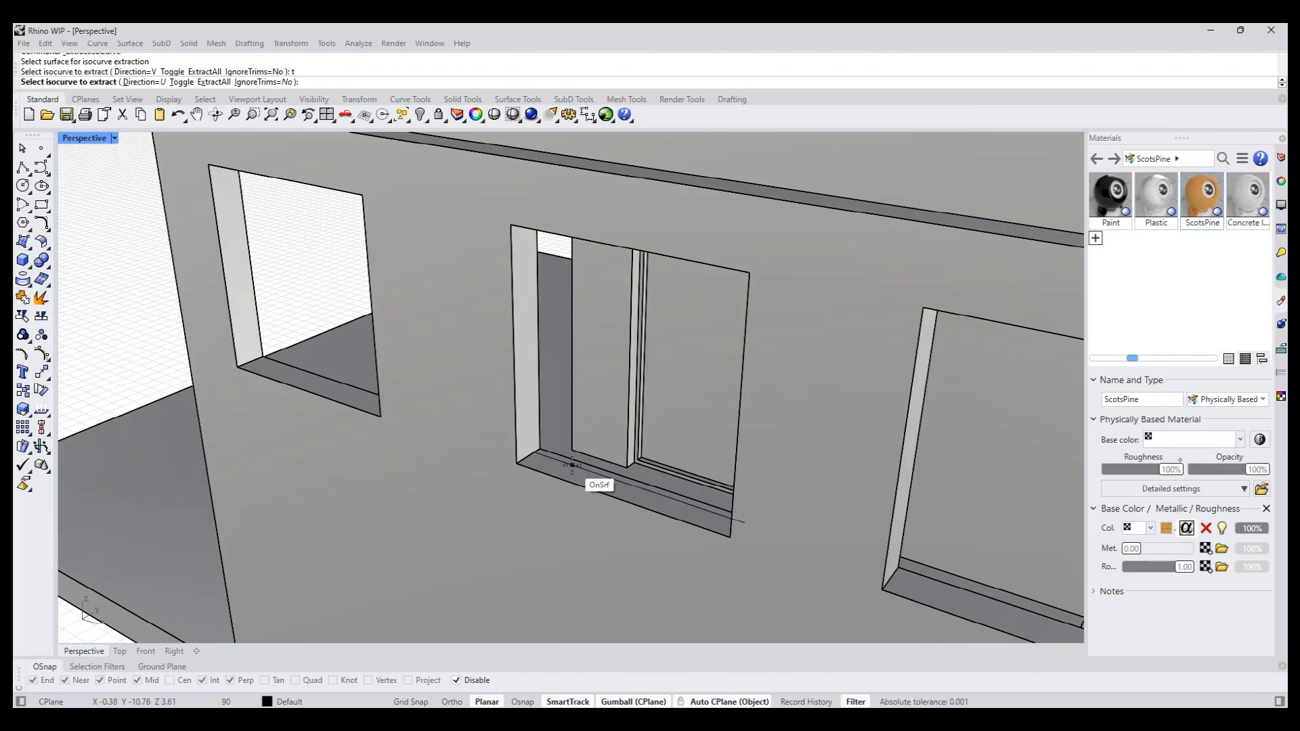
{"action": "left_click", "coordinate": [572, 465]}
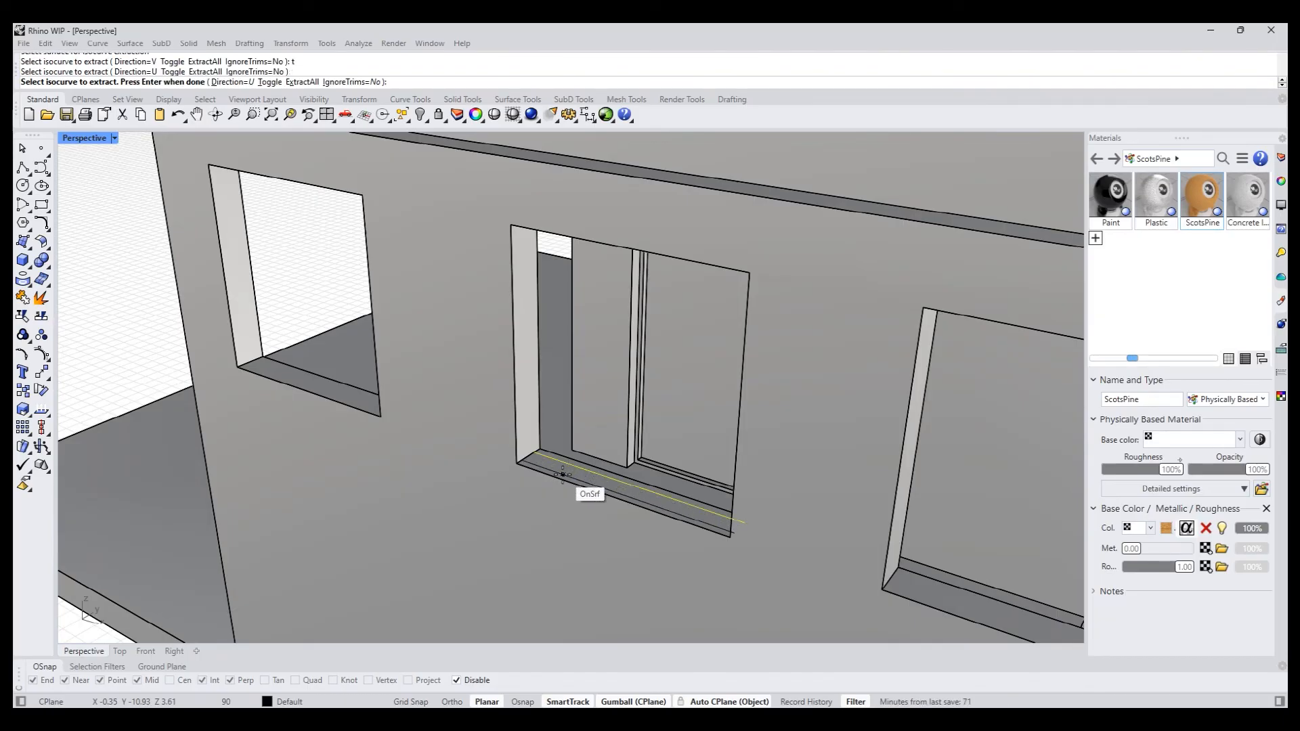
{"action": "left_click", "coordinate": [572, 478]}
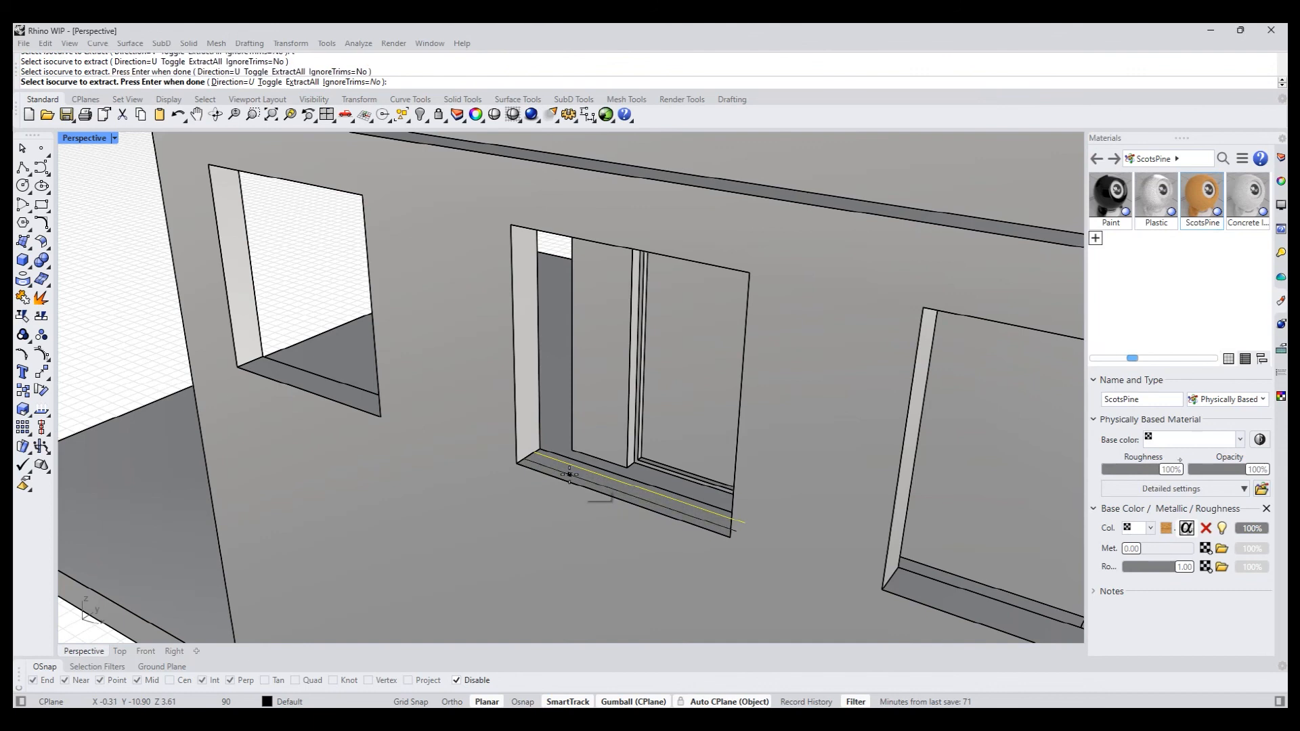
{"action": "key", "text": "Return"}
{"action": "key", "text": "Escape"}
- Copy the middle window's two sill curves onto the sills of the other two windows
{"action": "left_click", "coordinate": [584, 482]}
{"action": "left_click", "coordinate": [590, 473], "text": "shift"}
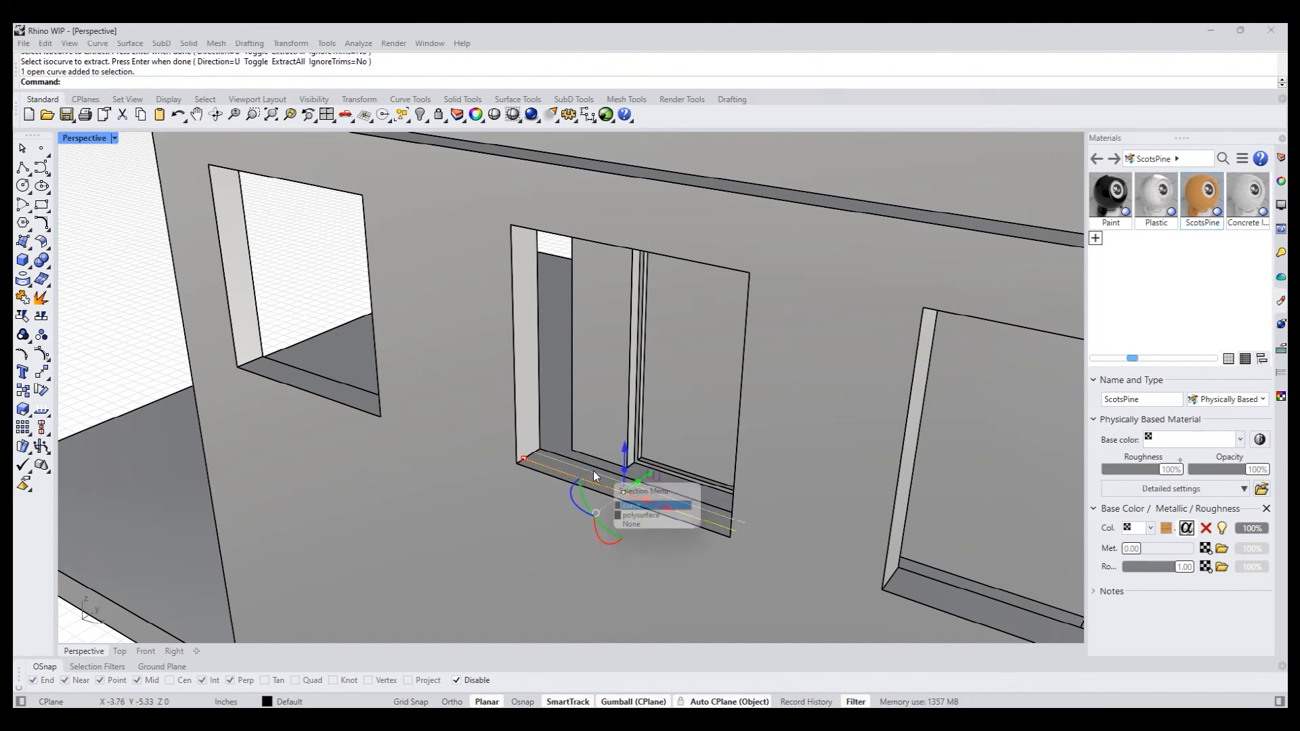
{"action": "left_click", "coordinate": [649, 510]}
{"action": "left_click_drag", "start_coordinate": [628, 488], "coordinate": [1035, 638]}
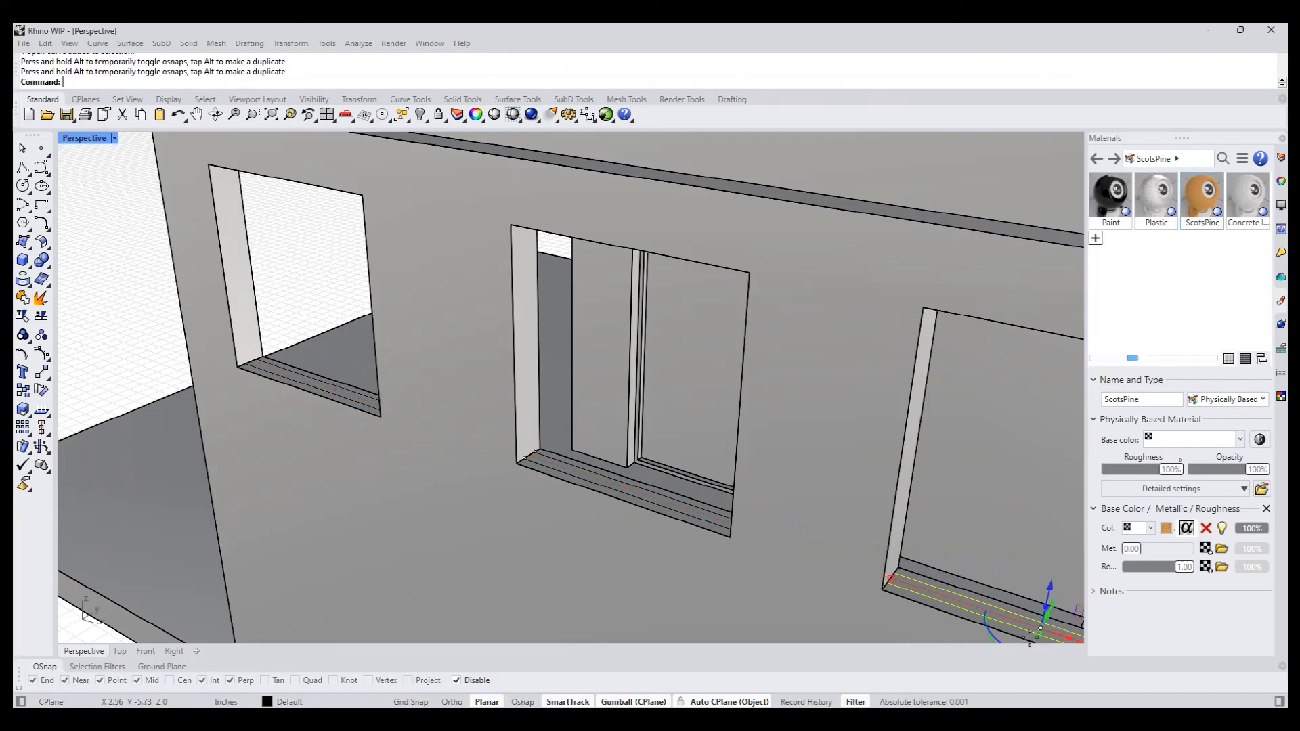
{"action": "right_click_drag", "start_coordinate": [1034, 641], "coordinate": [760, 551], "text": "shift"}
{"action": "key", "text": "Escape"}
- PushPull the strip between the curves on the right window's sill up about 2.05 in to fill the opening with a pane
{"action": "scroll", "coordinate": [689, 525], "scroll_direction": "down", "scroll_amount": 5}
{"action": "scroll", "coordinate": [688, 526], "scroll_direction": "down", "scroll_amount": 2}
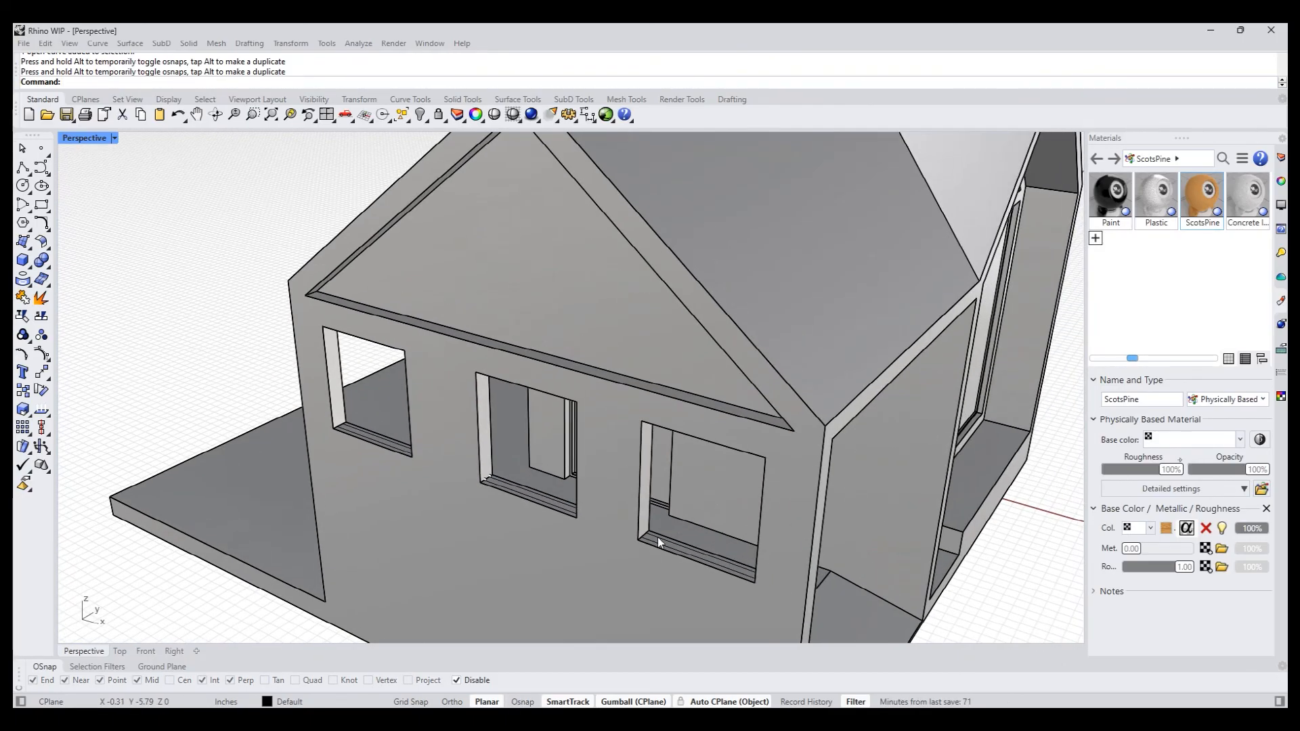
{"action": "key", "text": "Return"}
{"action": "scroll", "coordinate": [676, 545], "scroll_direction": "up", "scroll_amount": 5}
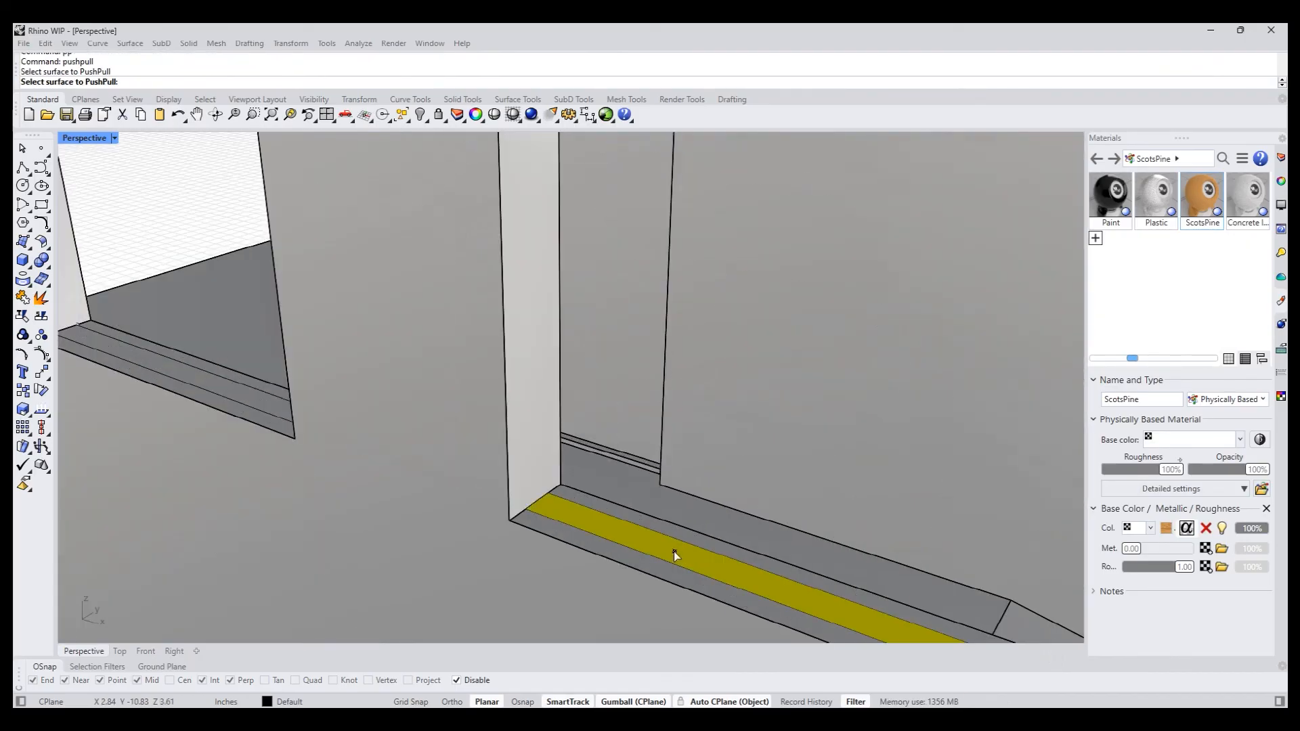
{"action": "scroll", "coordinate": [673, 551], "scroll_direction": "down", "scroll_amount": 5}
{"action": "right_click", "coordinate": [682, 482]}
{"action": "left_click", "coordinate": [678, 419]}
- PushPull the middle window's sill strip up about 2.10 in to form its pane
{"action": "right_click", "coordinate": [551, 487]}
{"action": "scroll", "coordinate": [548, 486], "scroll_direction": "up", "scroll_amount": 3}
{"action": "left_click", "coordinate": [543, 502]}
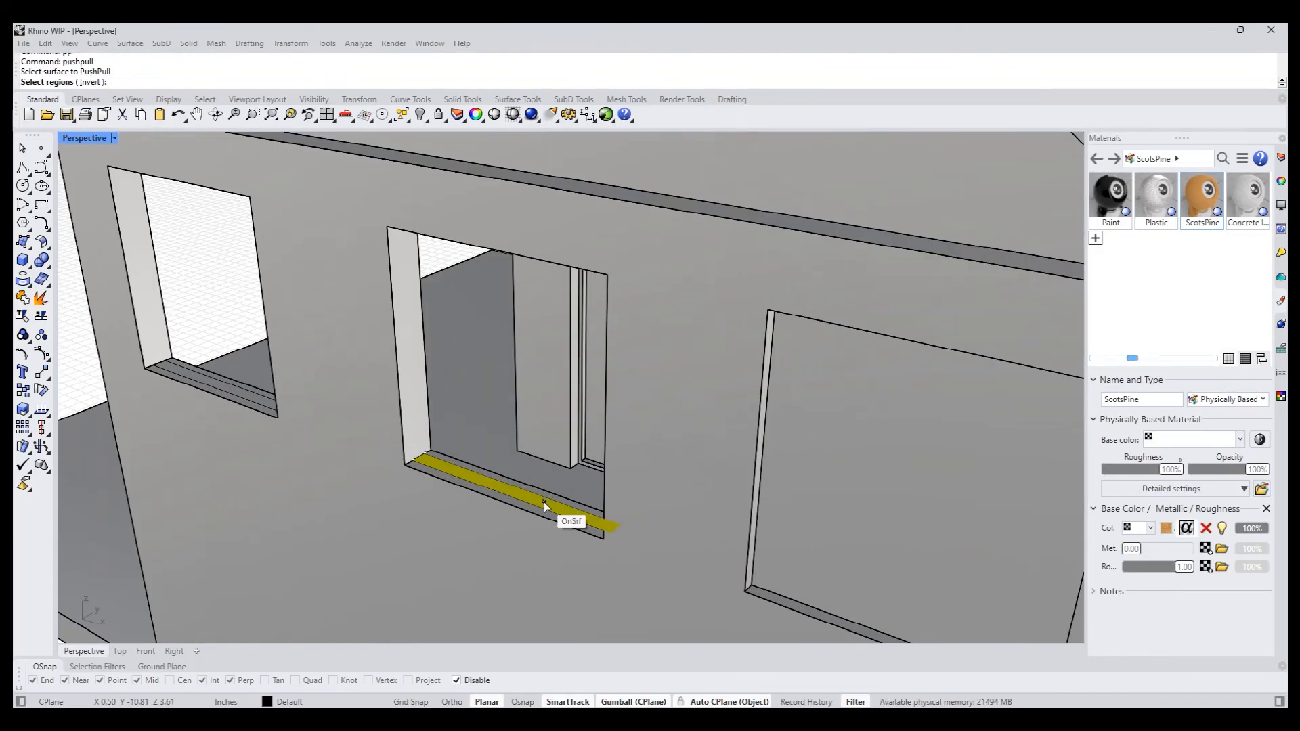
{"action": "right_click", "coordinate": [536, 327]}
{"action": "left_click", "coordinate": [476, 234]}
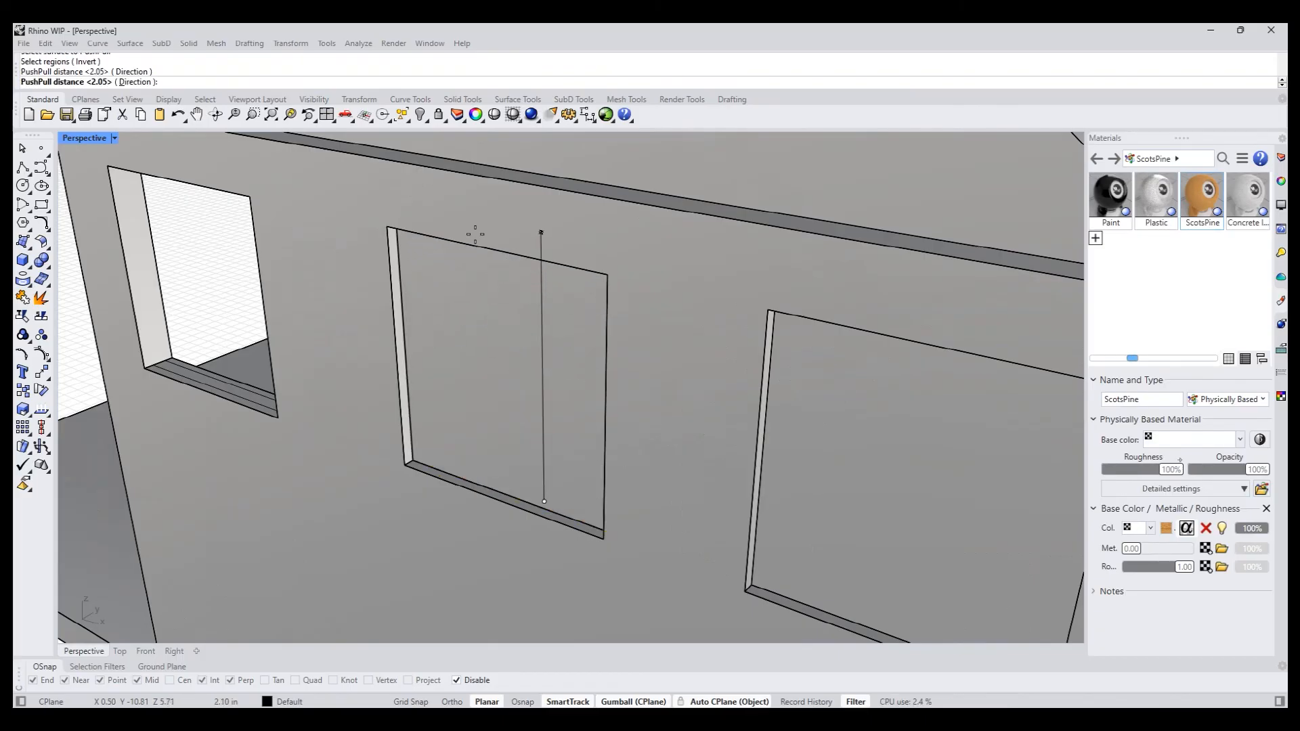
- PushPull the left window's sill strip up about 2.06 in to form its pane
{"action": "right_click_drag", "start_coordinate": [274, 344], "coordinate": [376, 401], "text": "shift"}
{"action": "right_click", "coordinate": [364, 423]}
{"action": "scroll", "coordinate": [360, 437], "scroll_direction": "up", "scroll_amount": 4}
{"action": "left_click", "coordinate": [359, 441]}
{"action": "scroll", "coordinate": [359, 437], "scroll_direction": "down", "scroll_amount": 5}
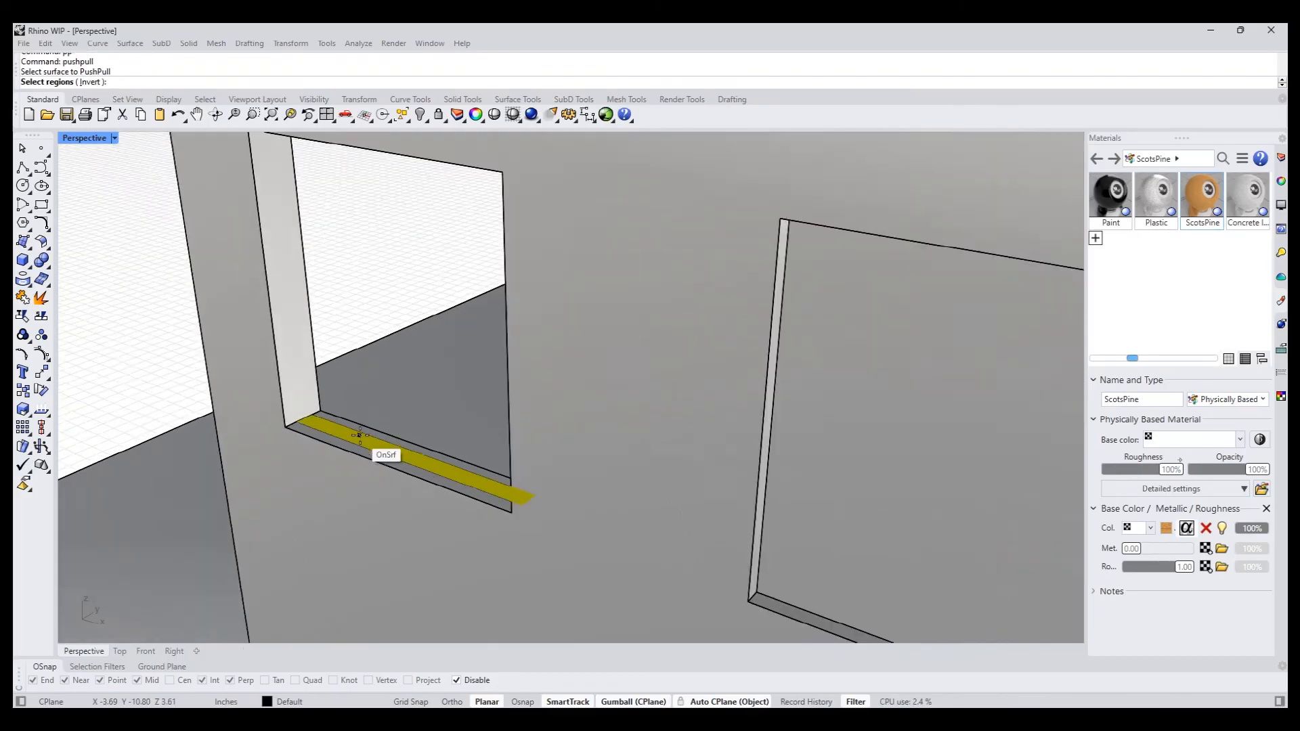
{"action": "right_click", "coordinate": [358, 408]}
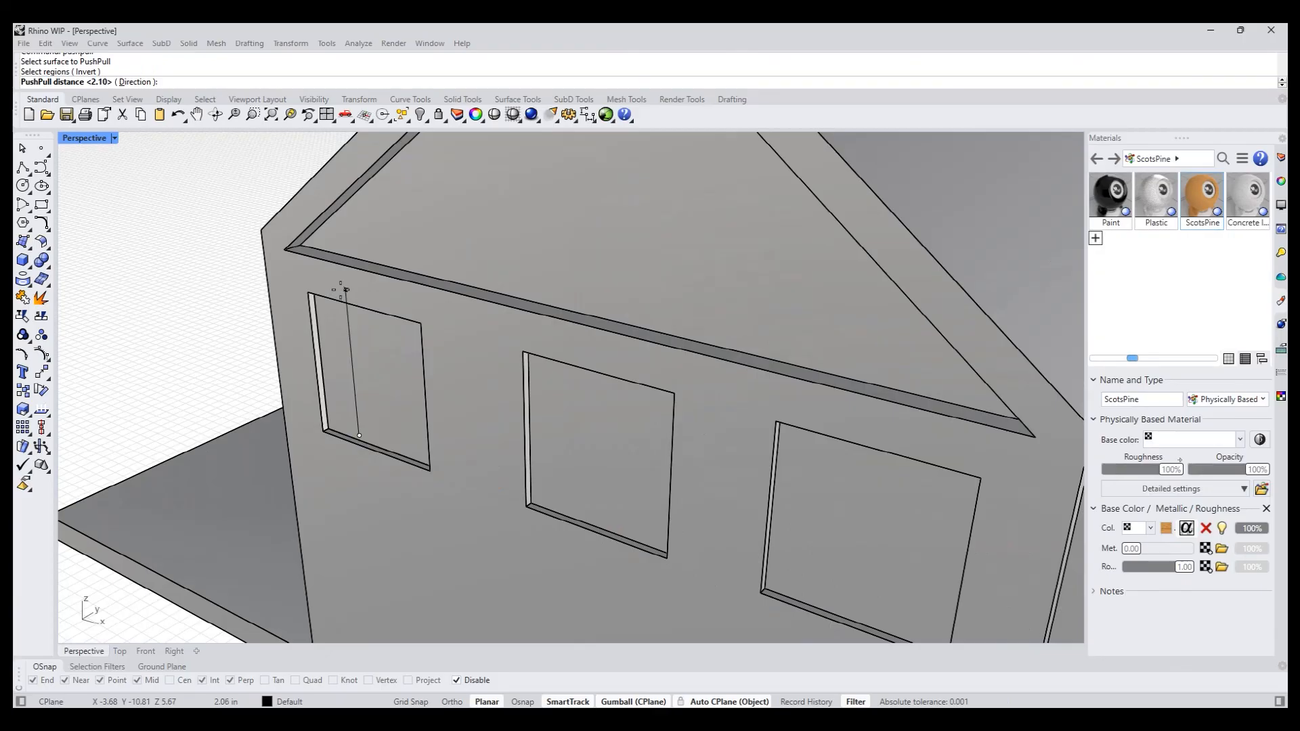
{"action": "left_click", "coordinate": [340, 289]}
- Switch the Perspective view to Rendered display and examine the house's materials from the glazed front
{"action": "scroll", "coordinate": [348, 369], "scroll_direction": "down", "scroll_amount": 8}
{"action": "right_click_drag", "start_coordinate": [464, 453], "coordinate": [436, 454]}
{"action": "mouse_move", "coordinate": [518, 518]}
{"action": "right_mouse_down"}
{"action": "mouse_move", "coordinate": [479, 518]}
{"action": "mouse_move", "coordinate": [530, 519]}
{"action": "right_mouse_up"}
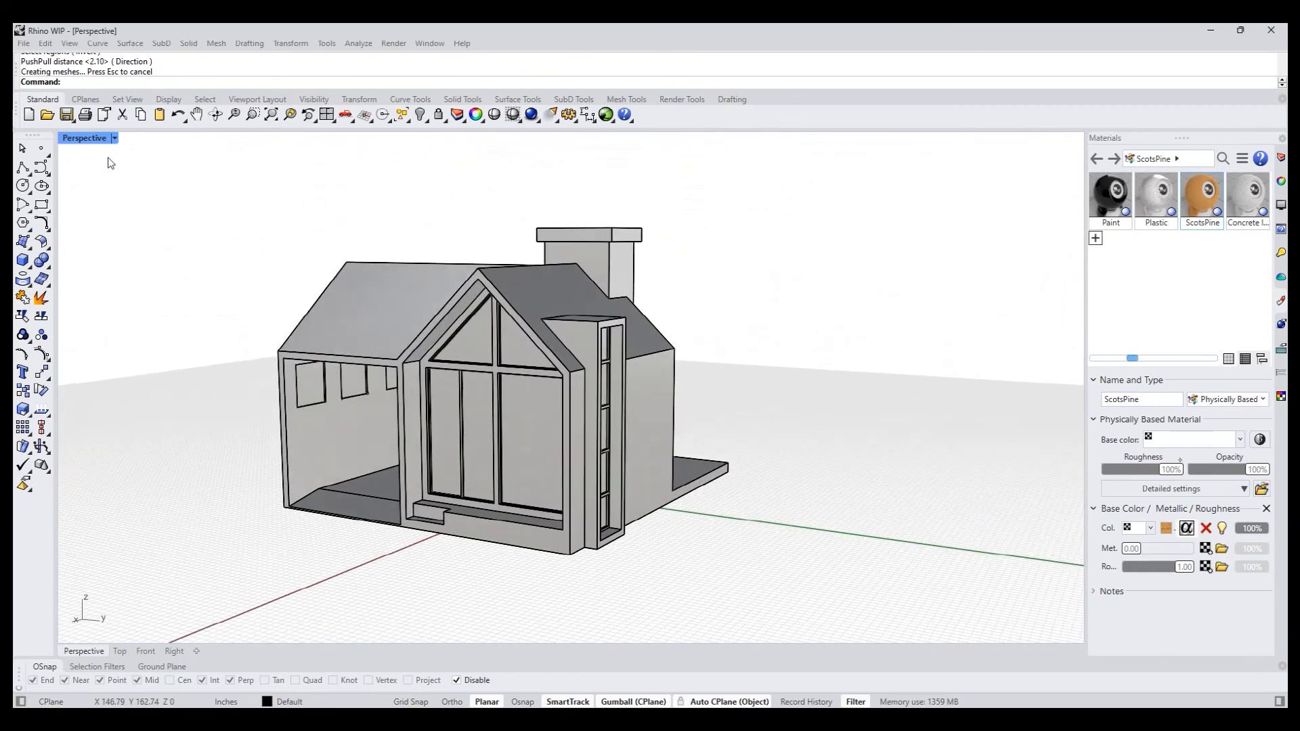
{"action": "left_click", "coordinate": [92, 136]}
{"action": "left_click", "coordinate": [102, 218]}
{"action": "right_click_drag", "start_coordinate": [282, 327], "coordinate": [195, 371]}
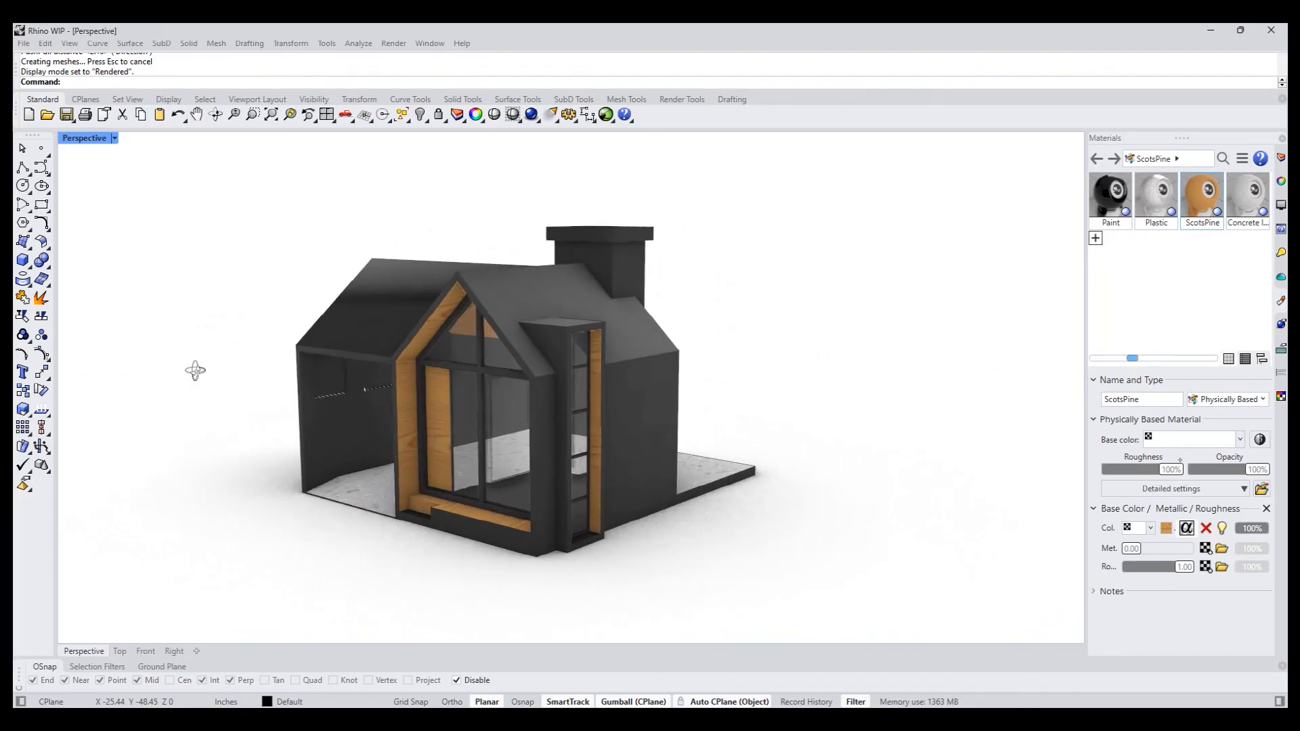
- Return the Perspective view to Shaded display and examine the house from the window wall and glazed front
{"action": "left_click", "coordinate": [91, 136]}
{"action": "left_click", "coordinate": [100, 200]}
{"action": "right_click_drag", "start_coordinate": [172, 338], "coordinate": [298, 302]}
{"action": "scroll", "coordinate": [380, 362], "scroll_direction": "up", "scroll_amount": 1}
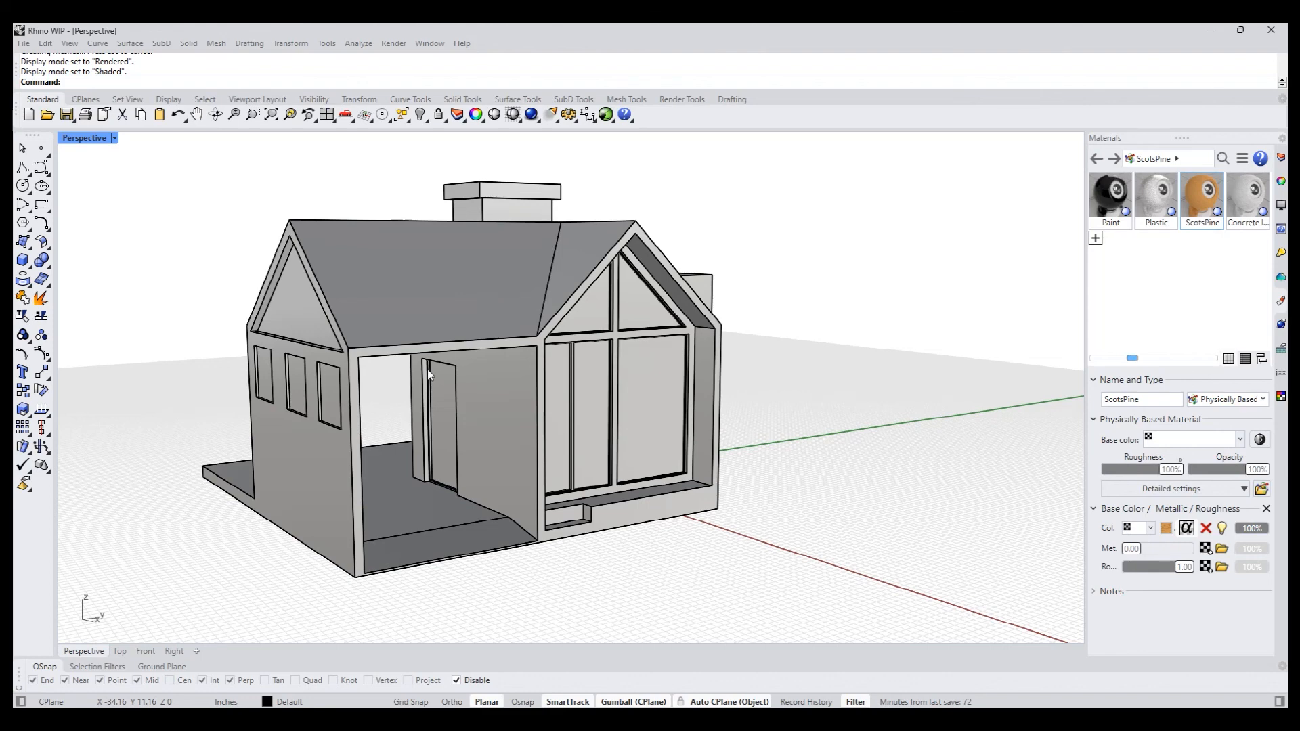
{"action": "right_click_drag", "start_coordinate": [639, 461], "coordinate": [567, 482]}
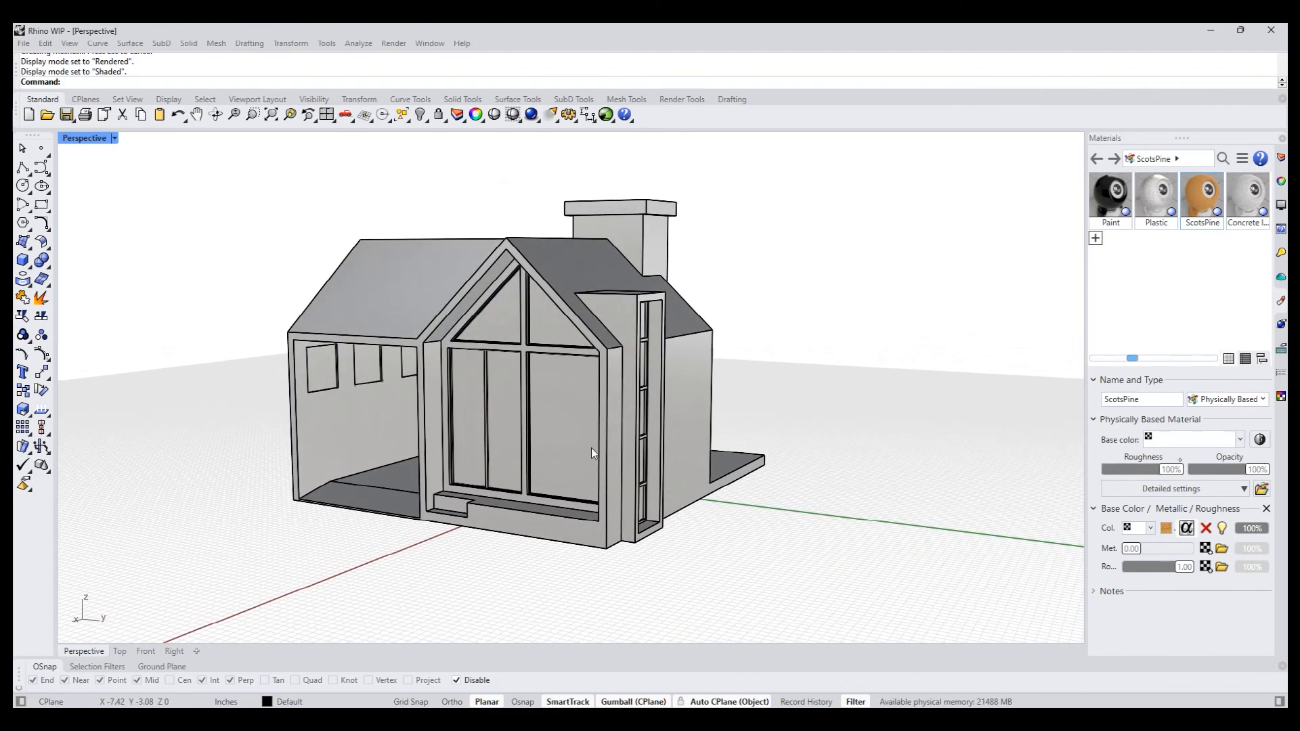
{"action": "scroll", "coordinate": [592, 446], "scroll_direction": "up", "scroll_amount": 3}
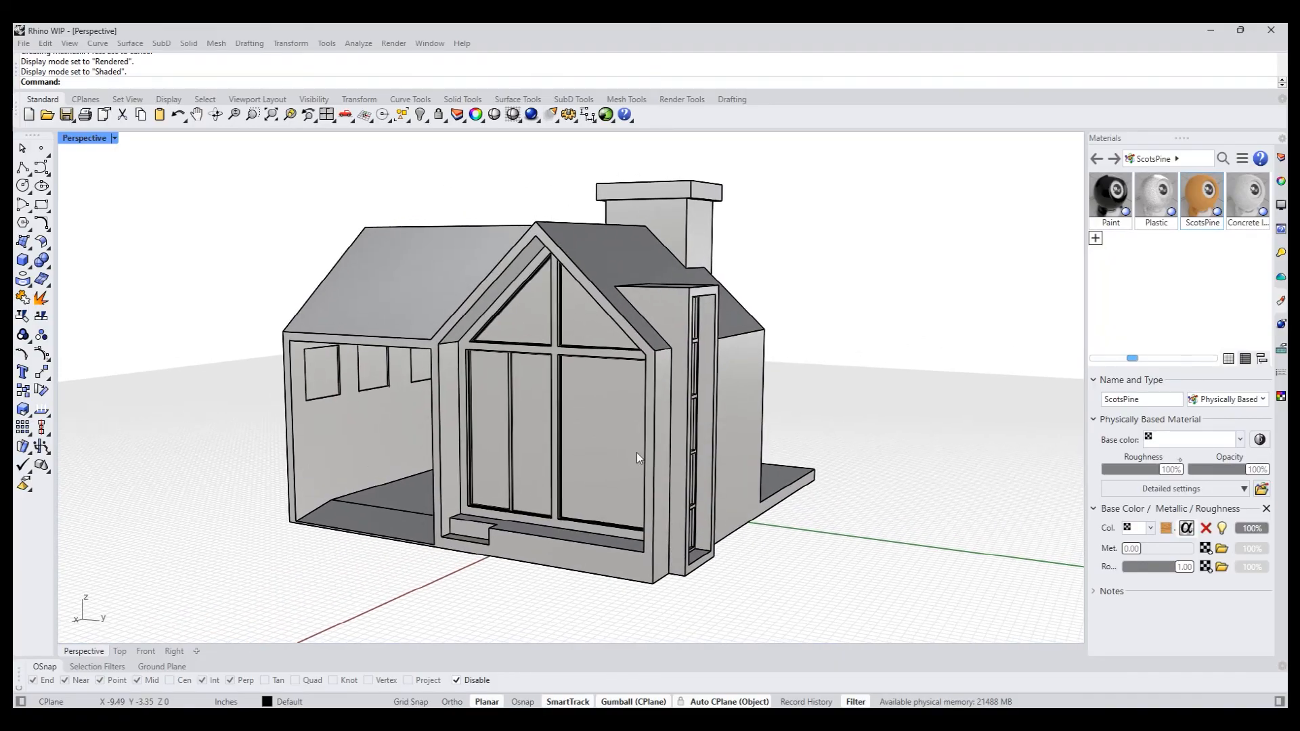